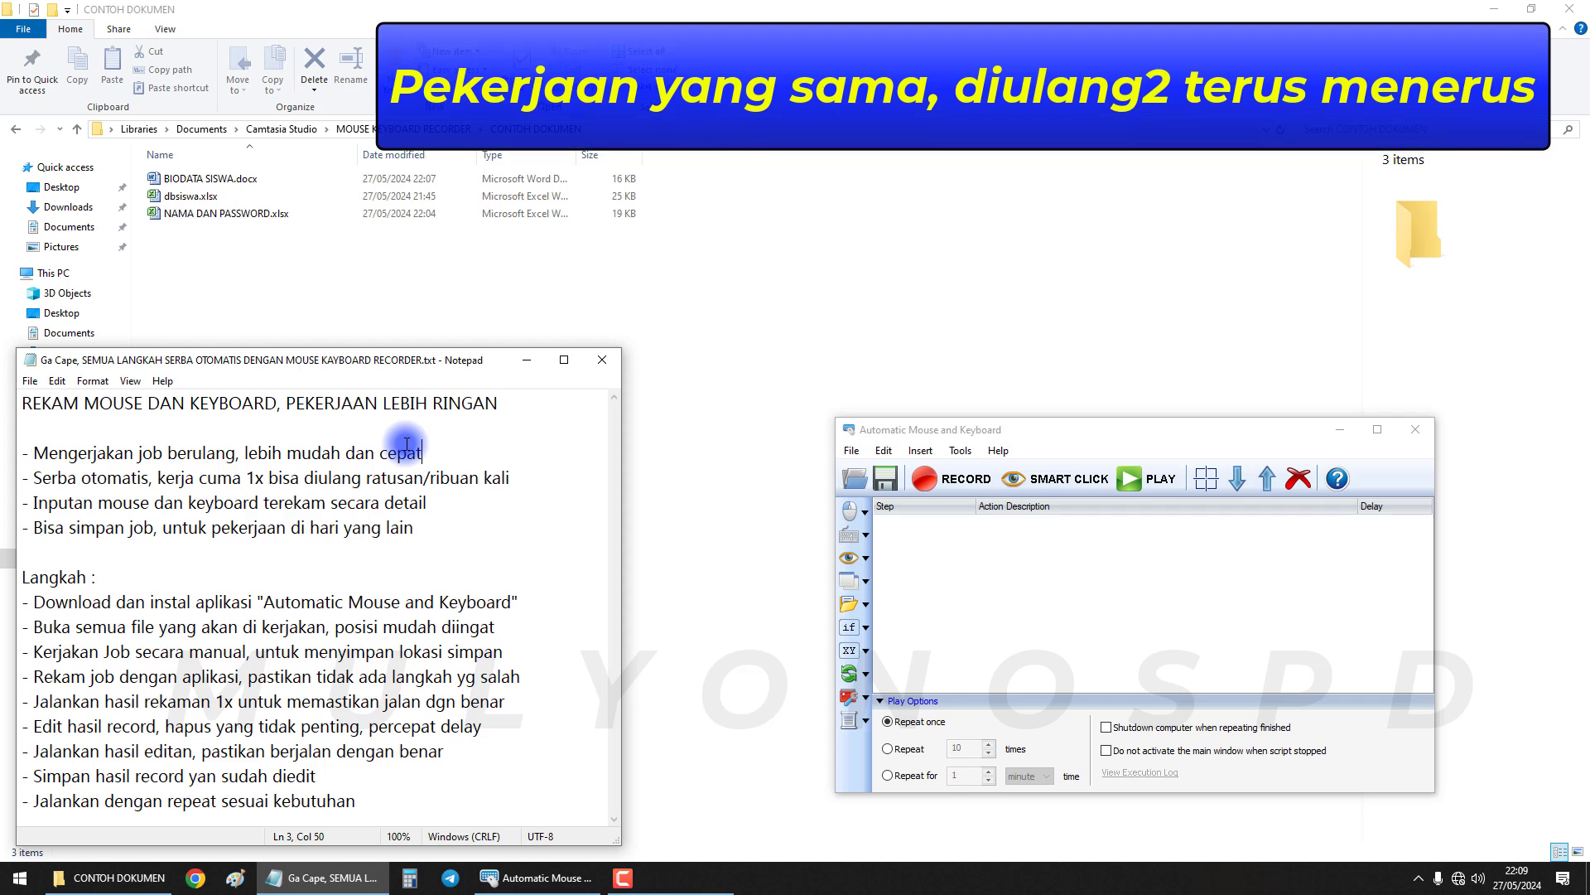
# Highlight the recorder description phrases on repetitive jobs, automation, recorded input and saving jobs
pyautogui.click(959, 439)
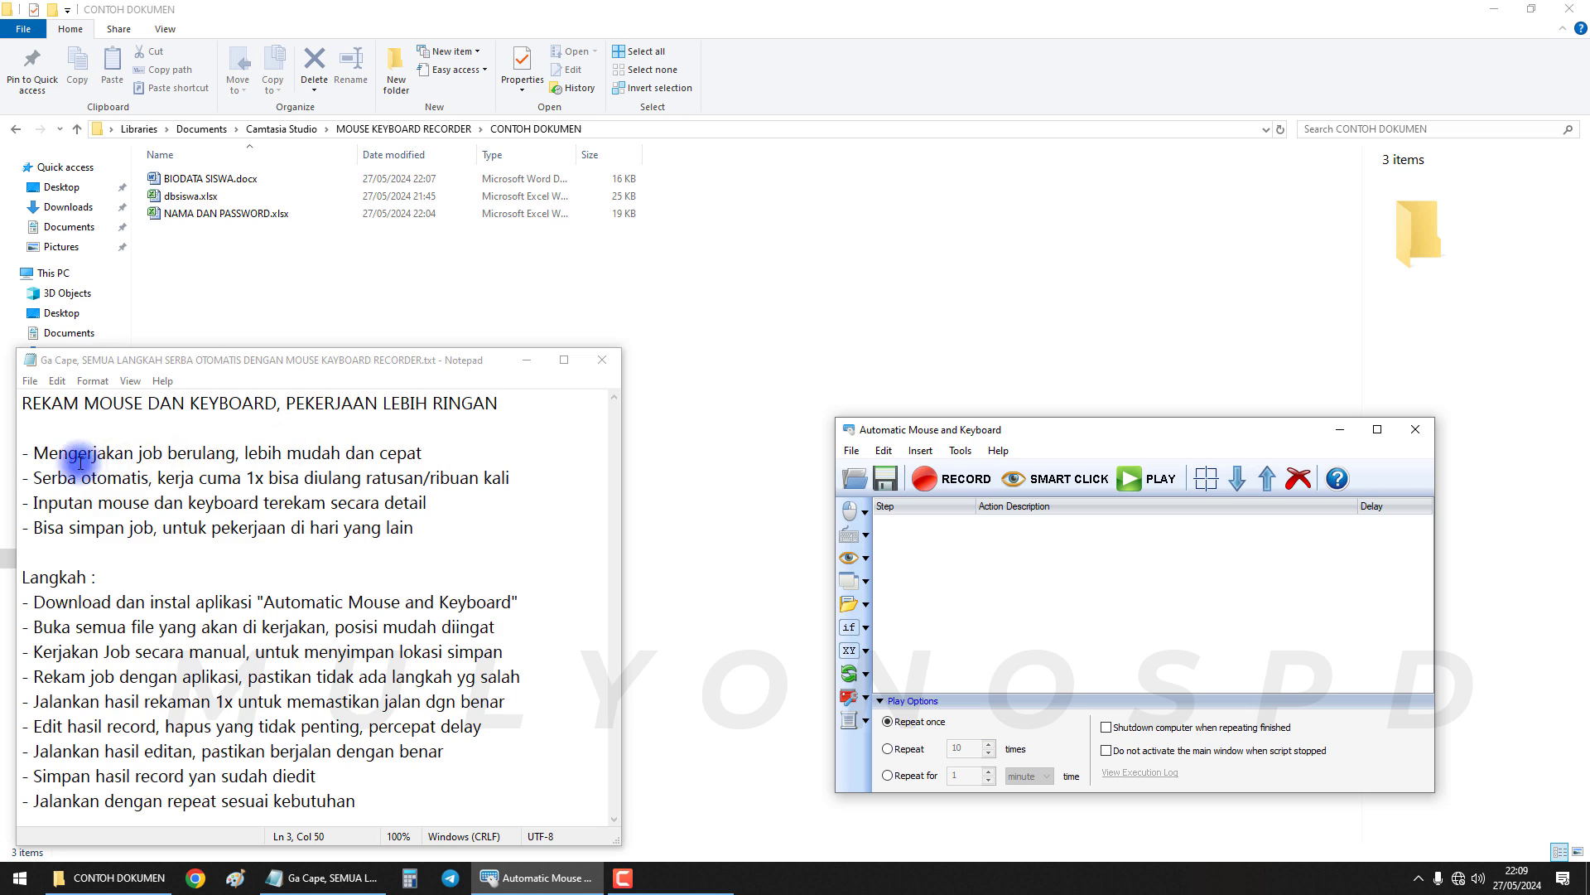
pyautogui.moveTo(67, 456); pyautogui.dragTo(209, 457)
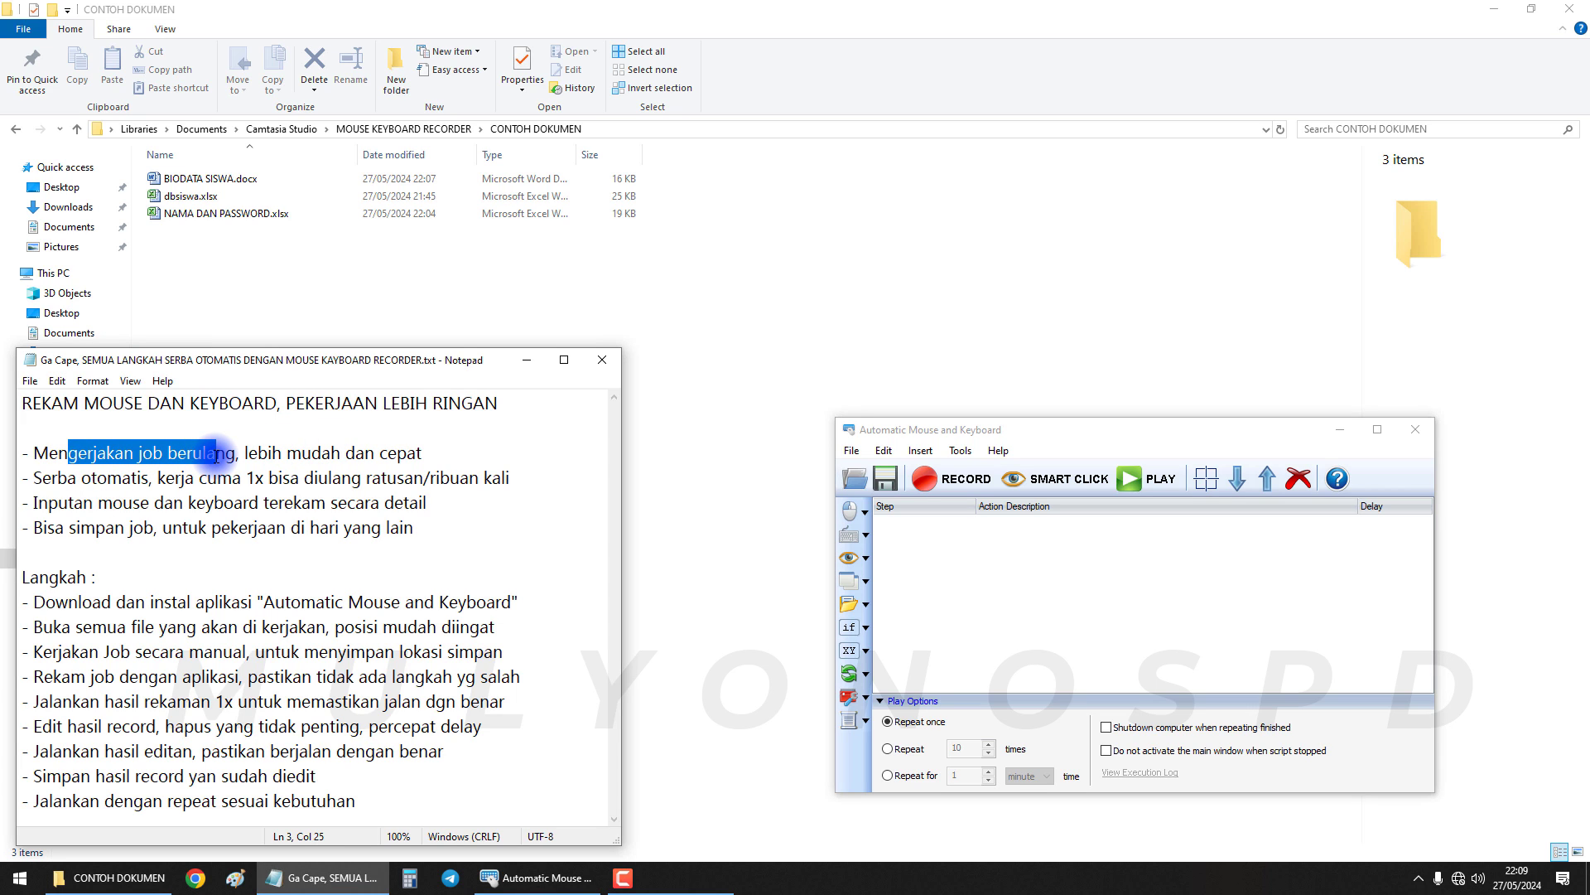
pyautogui.moveTo(248, 456); pyautogui.dragTo(430, 456)
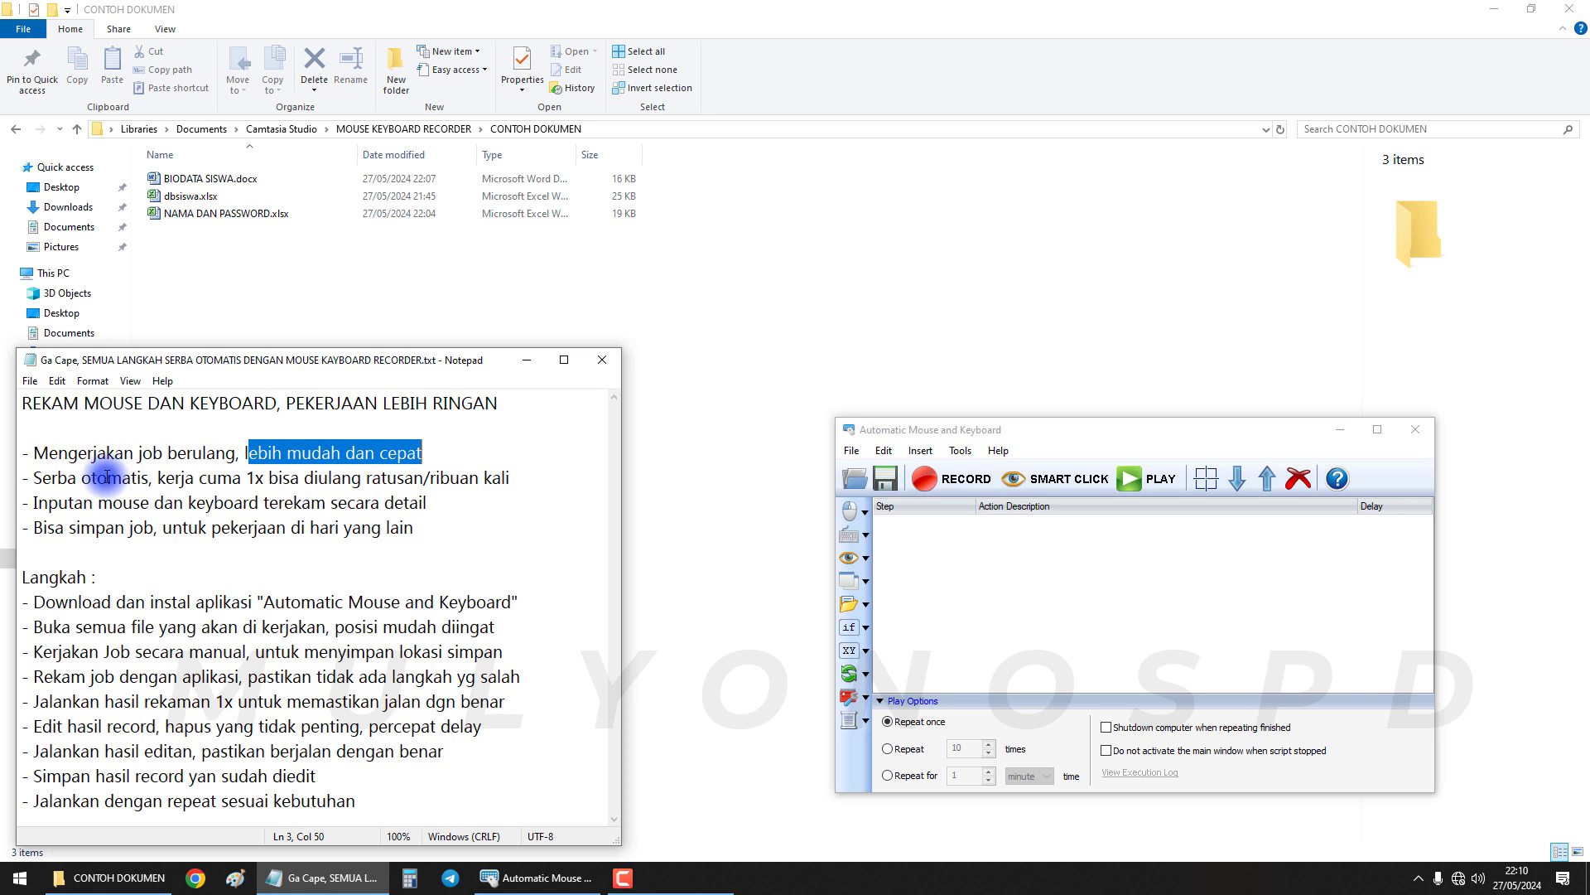
pyautogui.moveTo(52, 479); pyautogui.dragTo(230, 481)
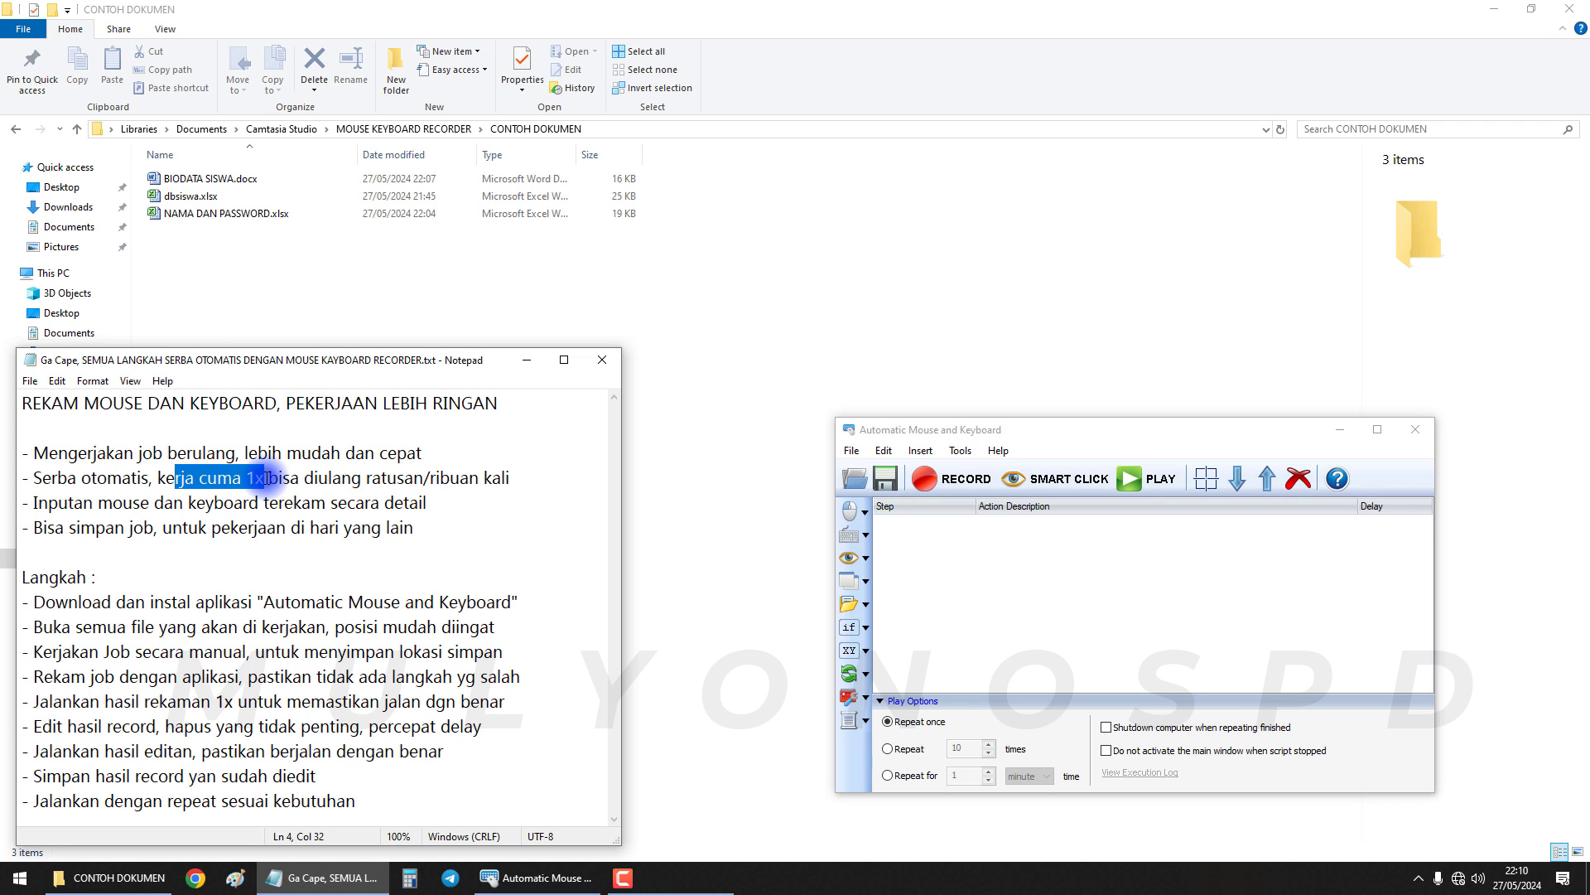
pyautogui.moveTo(288, 478); pyautogui.dragTo(345, 486)
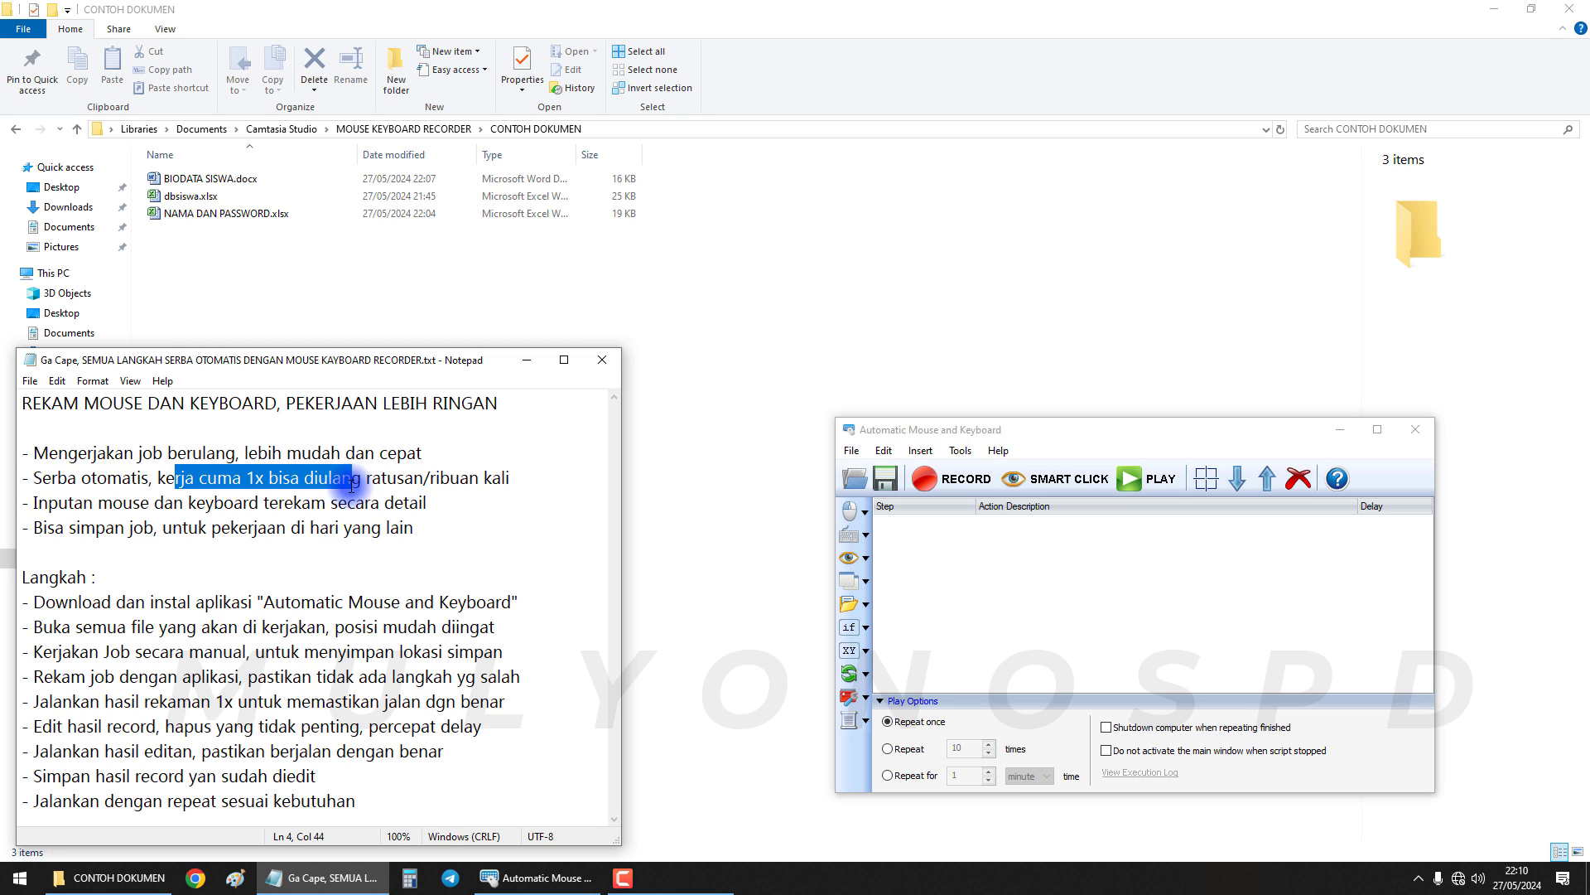
pyautogui.click(531, 477)
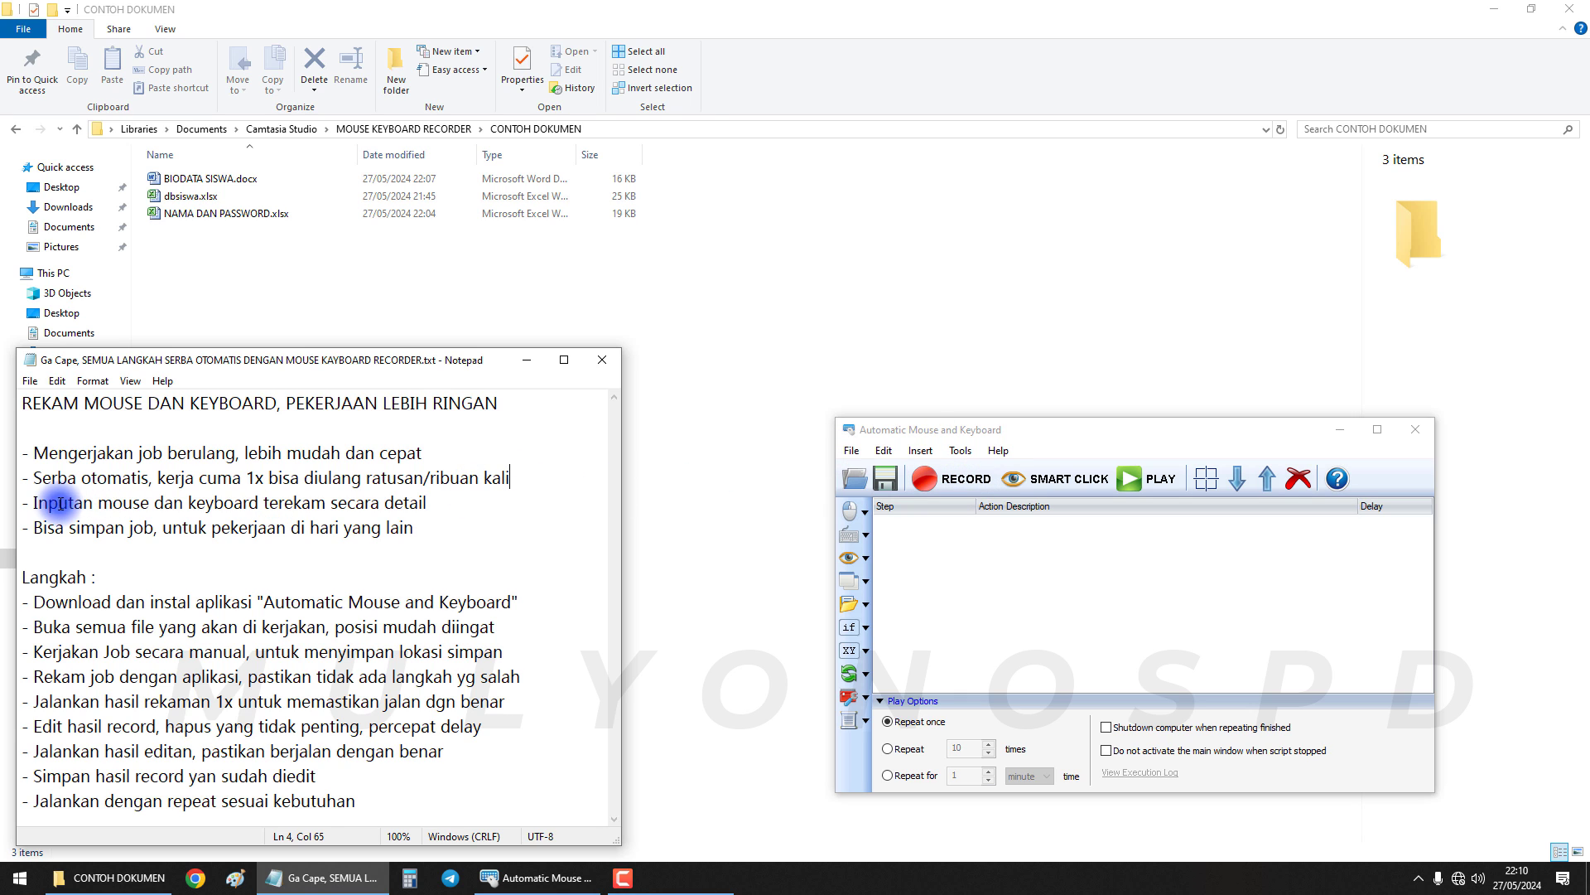
pyautogui.moveTo(58, 502); pyautogui.dragTo(488, 494)
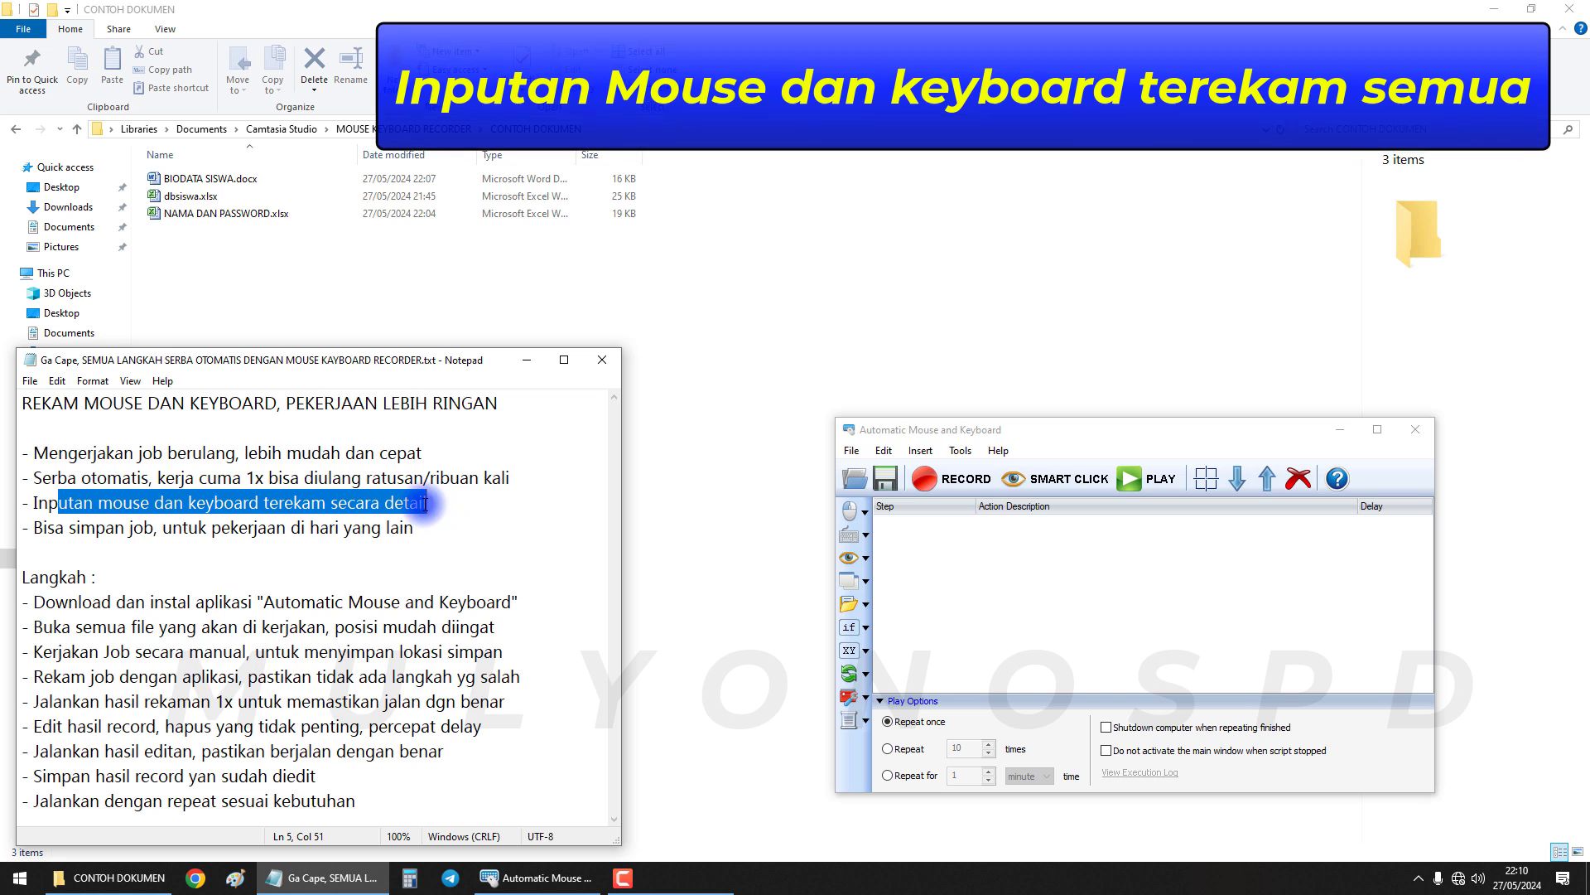
pyautogui.moveTo(43, 529); pyautogui.dragTo(172, 533)
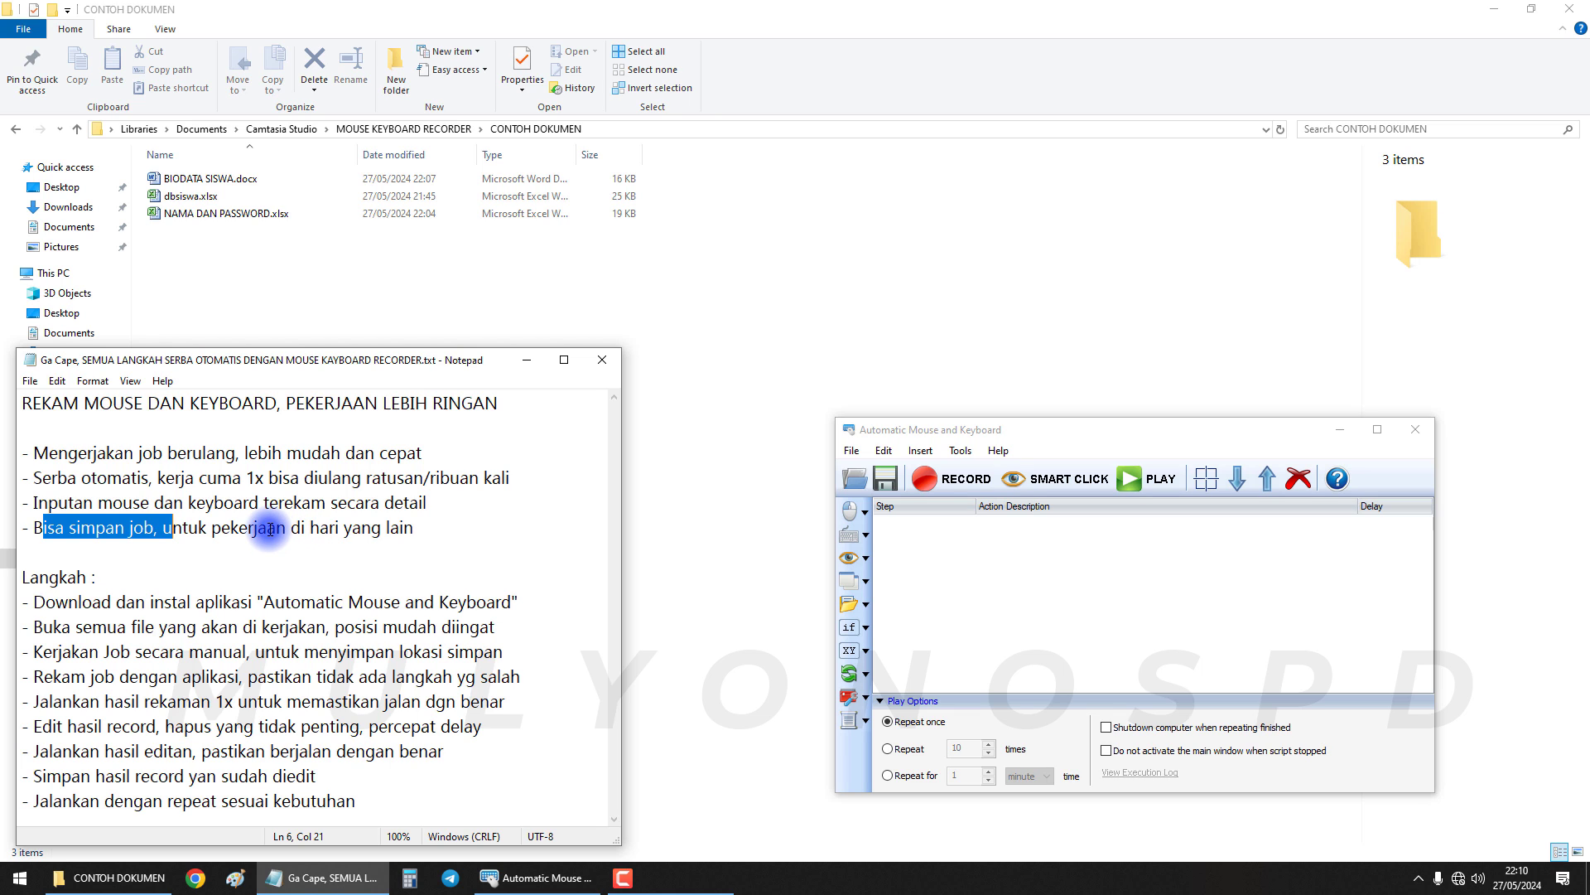
pyautogui.moveTo(268, 530); pyautogui.dragTo(421, 530)
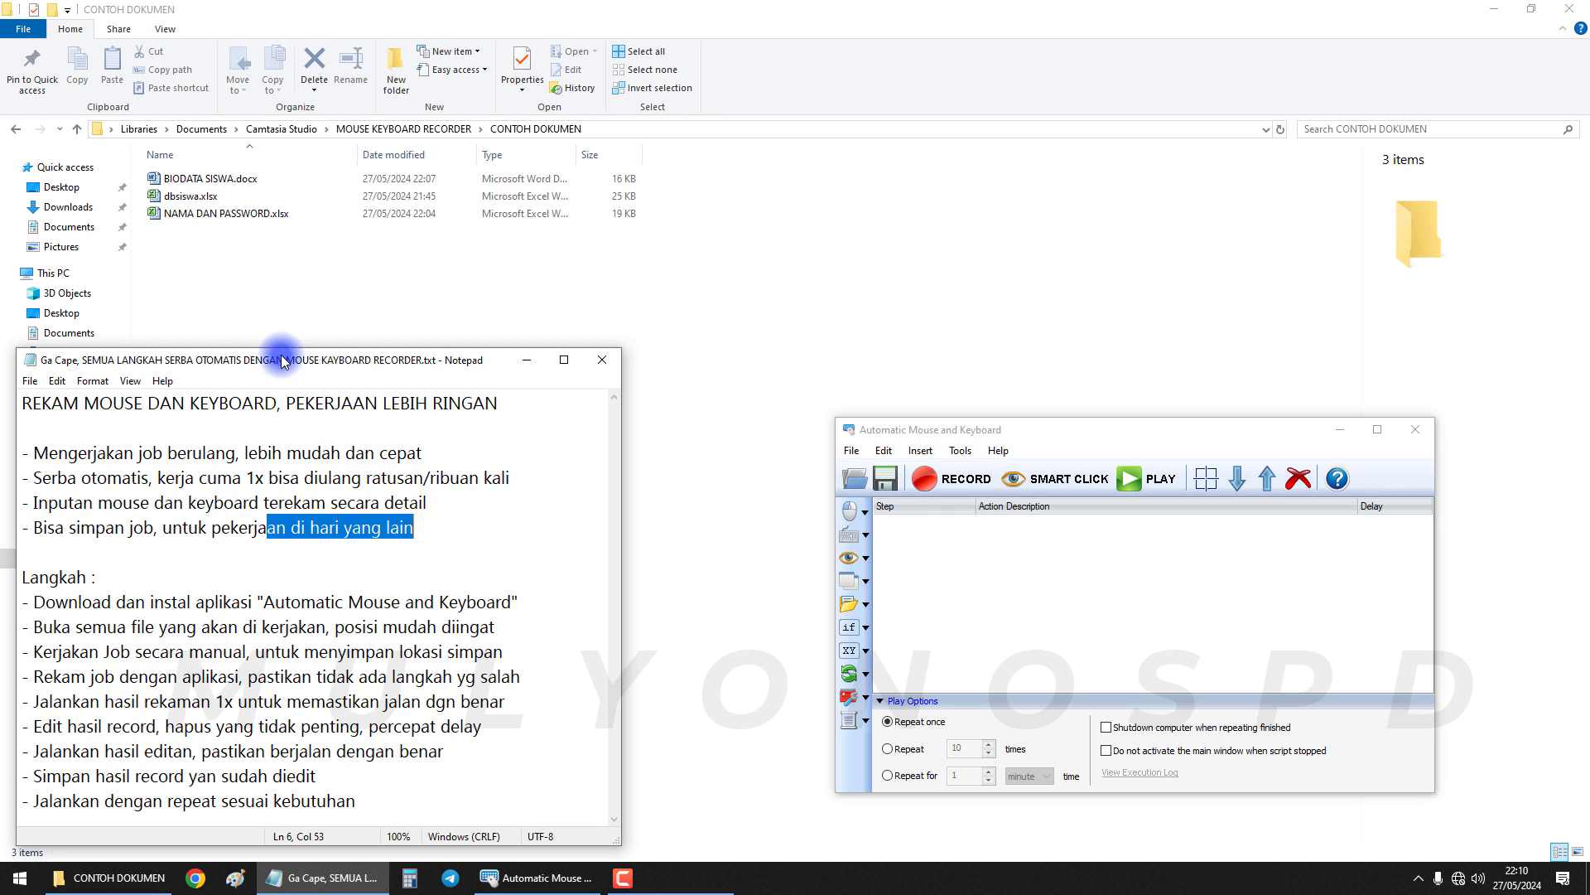
# Open BIODATA SISWA.docx and accept merging the data into it
pyautogui.click(259, 273)
pyautogui.doubleClick(230, 182)
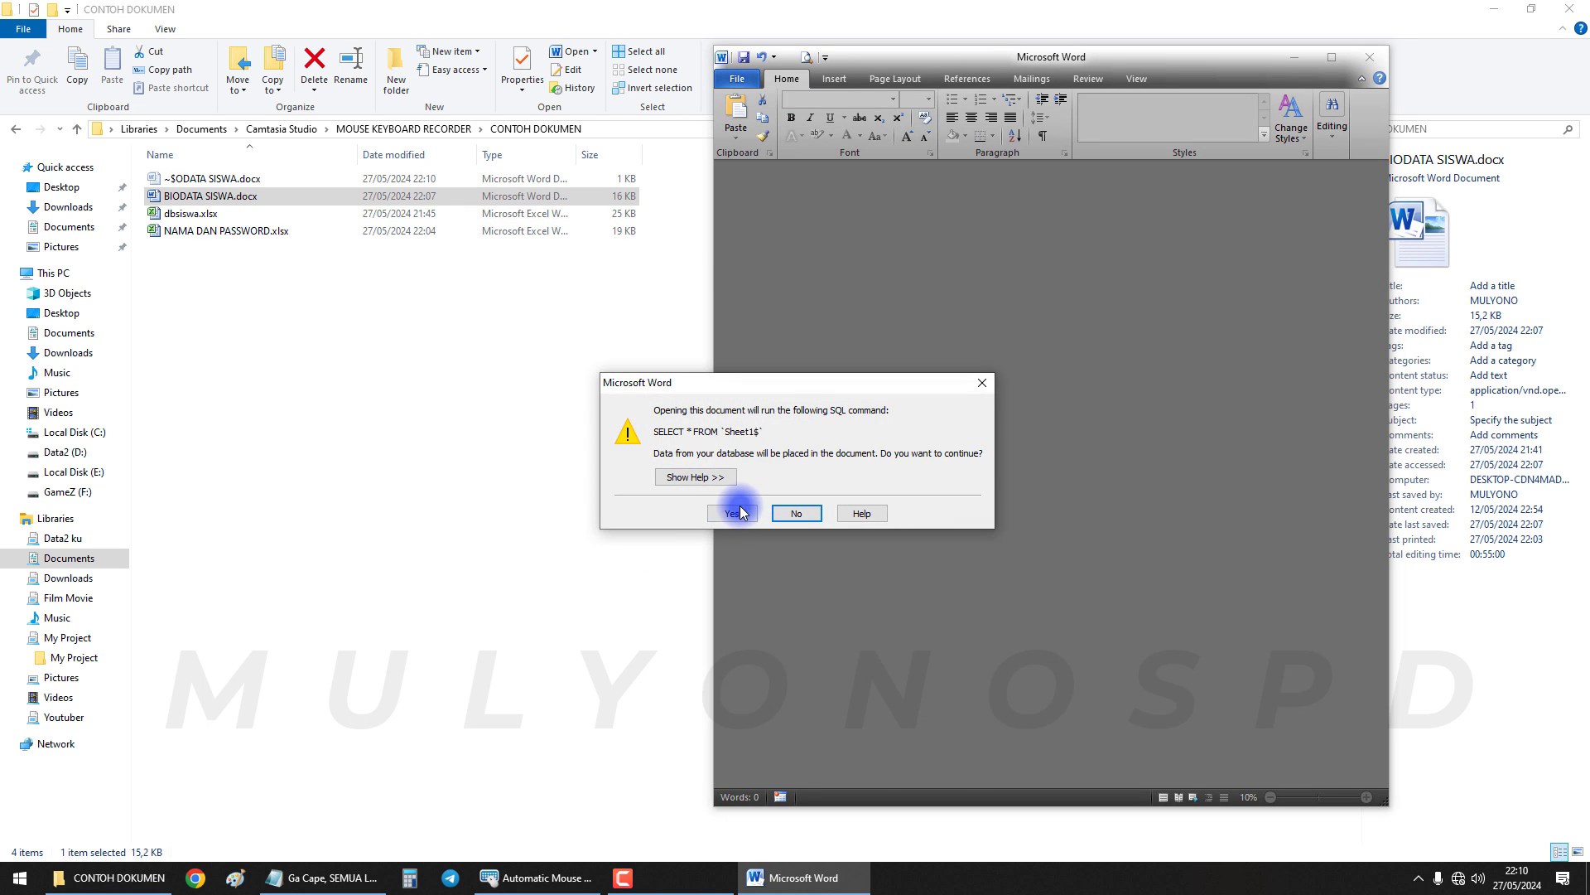
pyautogui.click(733, 513)
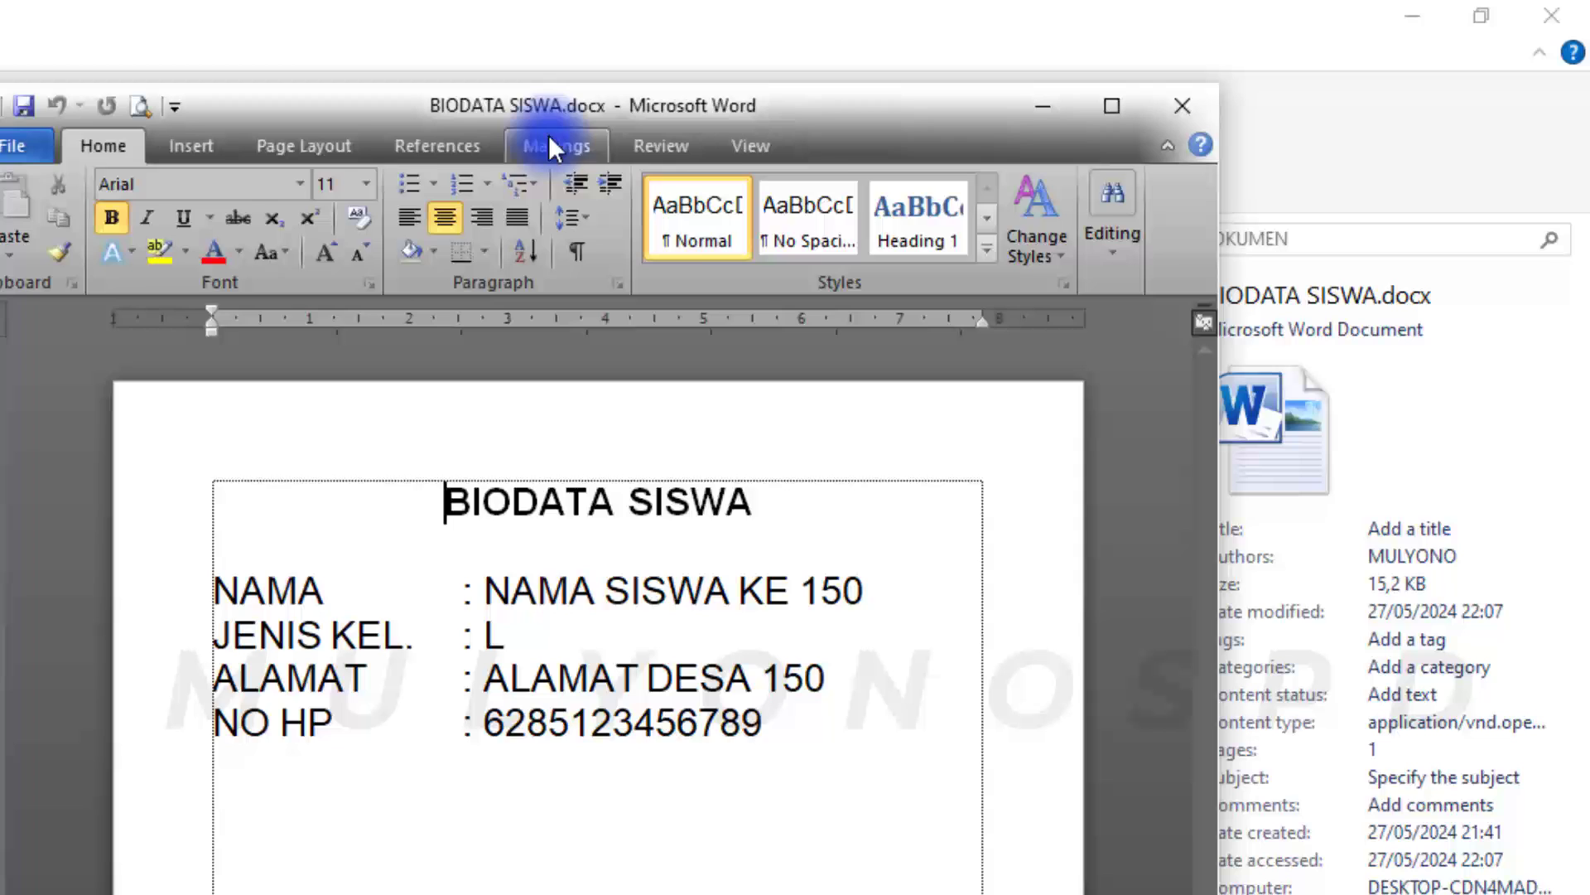
# Browse the merge preview: jump to record 200, back to the first, then step forward
pyautogui.click(1032, 78)
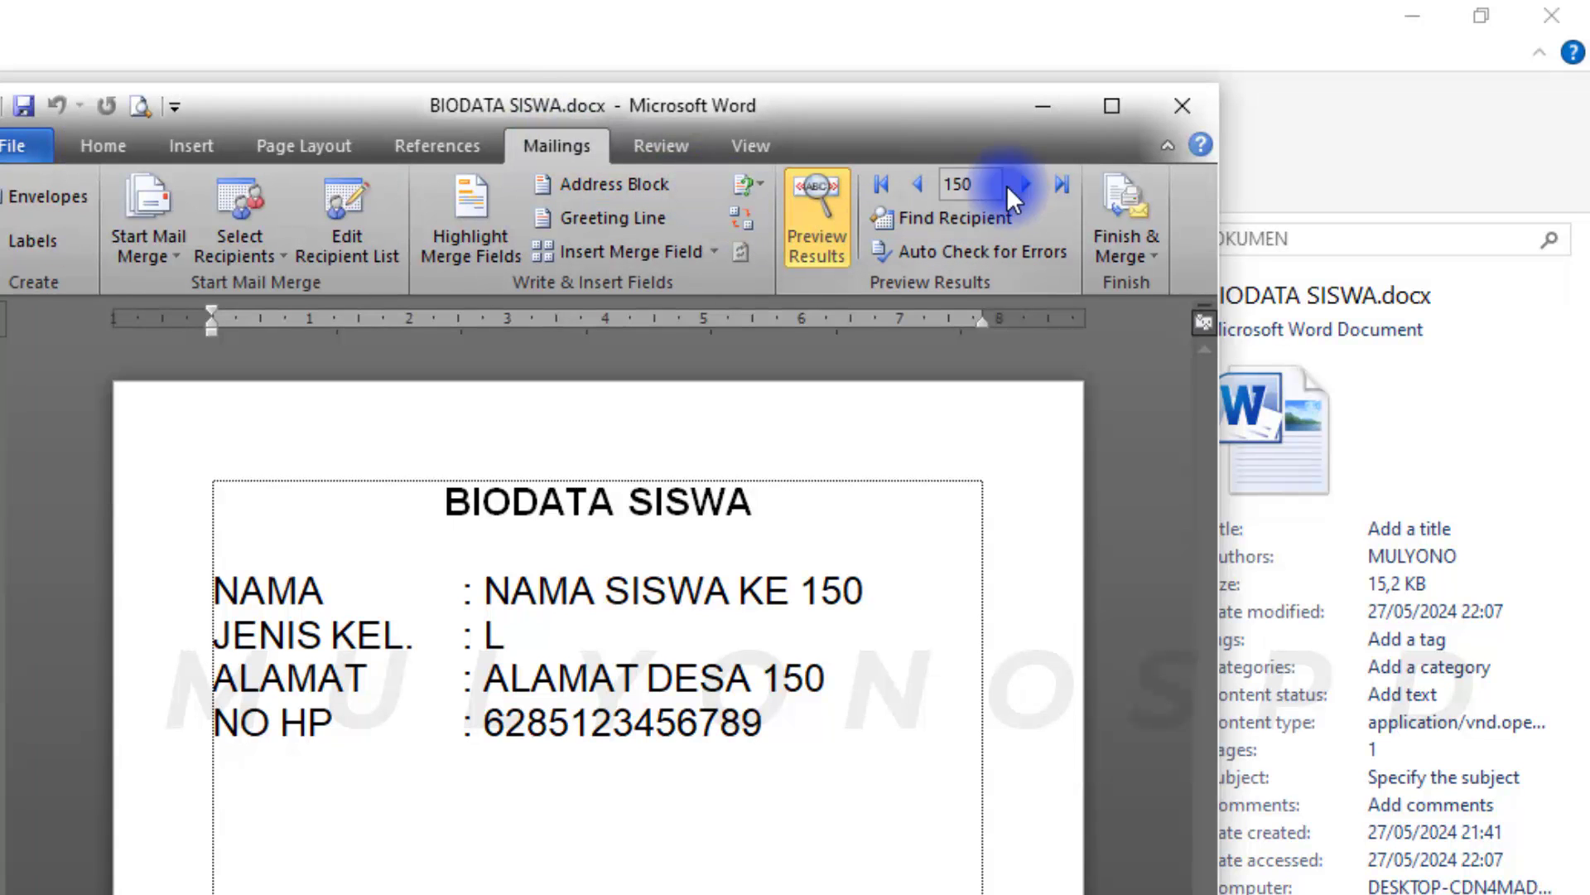
pyautogui.click(1059, 184)
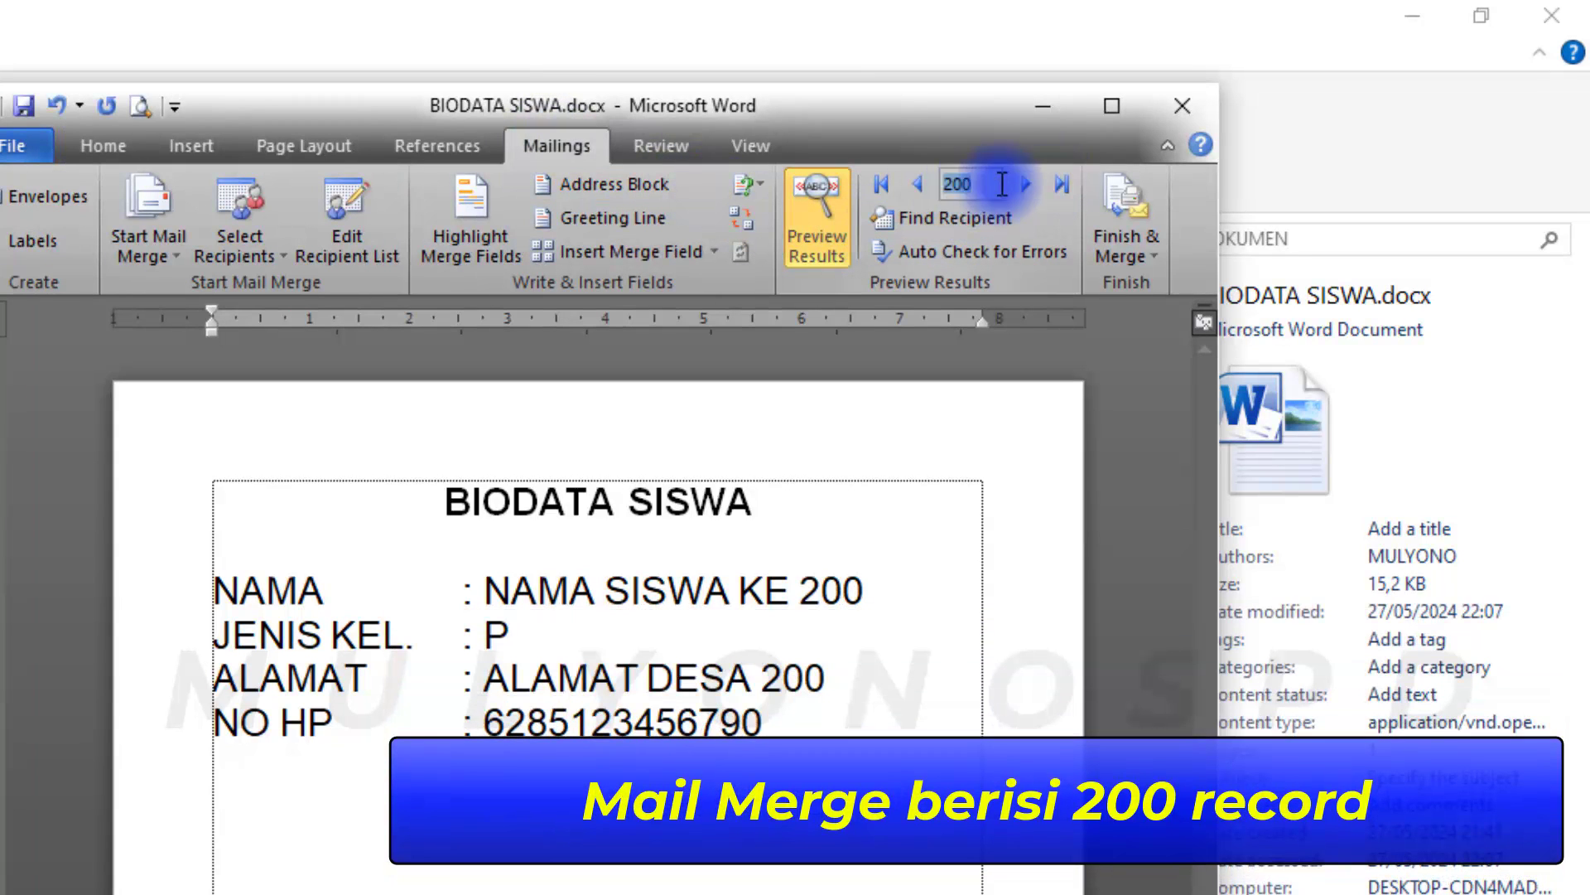
pyautogui.click(883, 184)
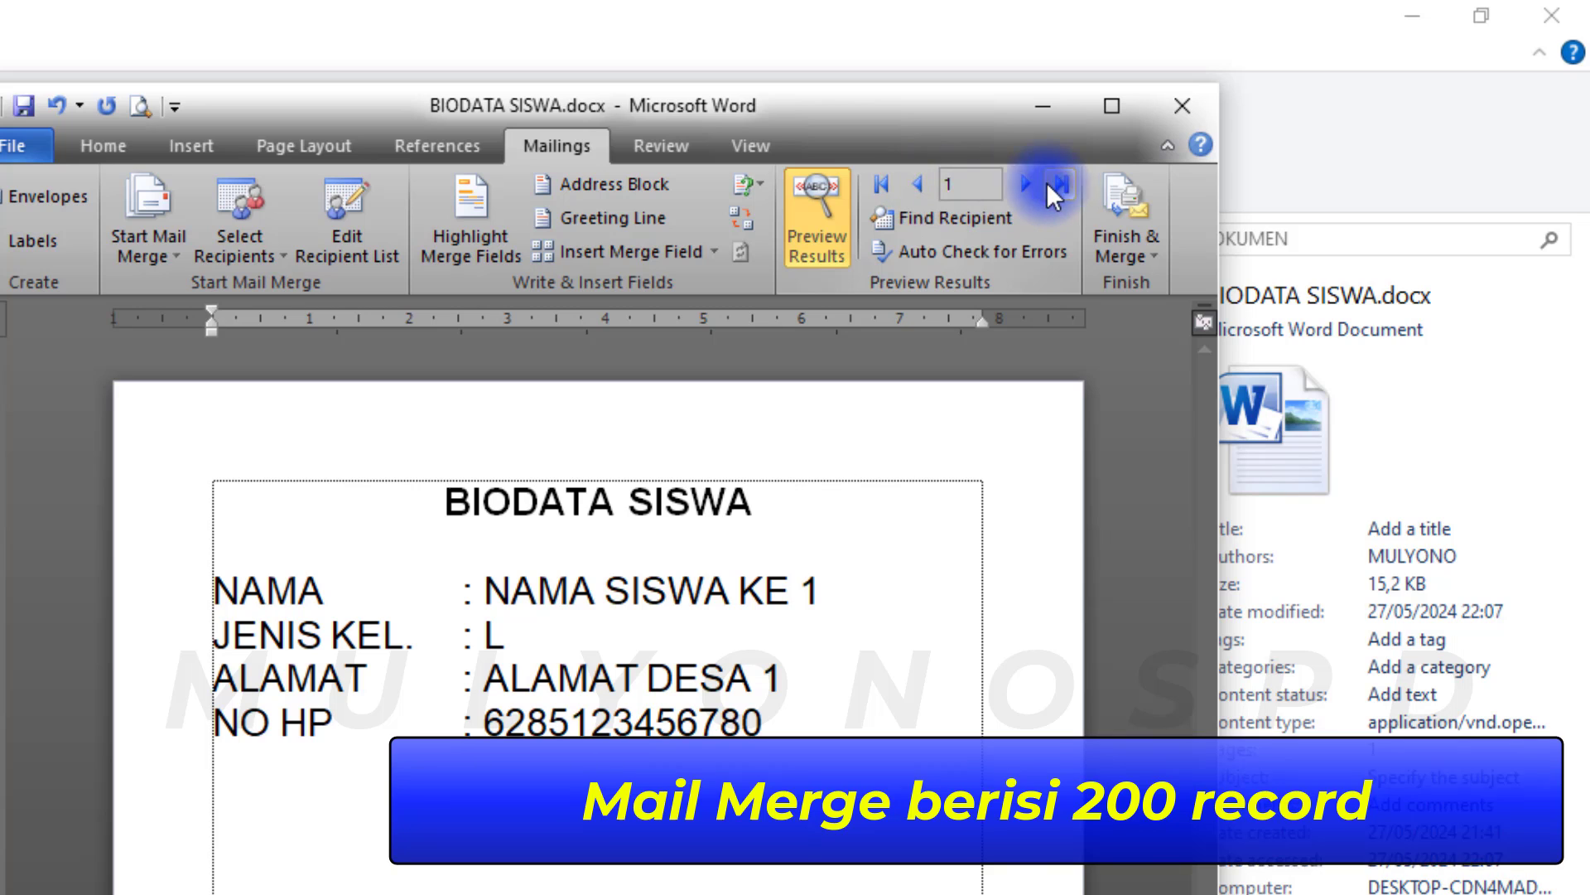
pyautogui.click(1026, 184)
pyautogui.click(1025, 184)
pyautogui.click(1025, 184)
pyautogui.click(1025, 184)
pyautogui.click(1025, 184)
pyautogui.click(1026, 184)
pyautogui.click(1025, 184)
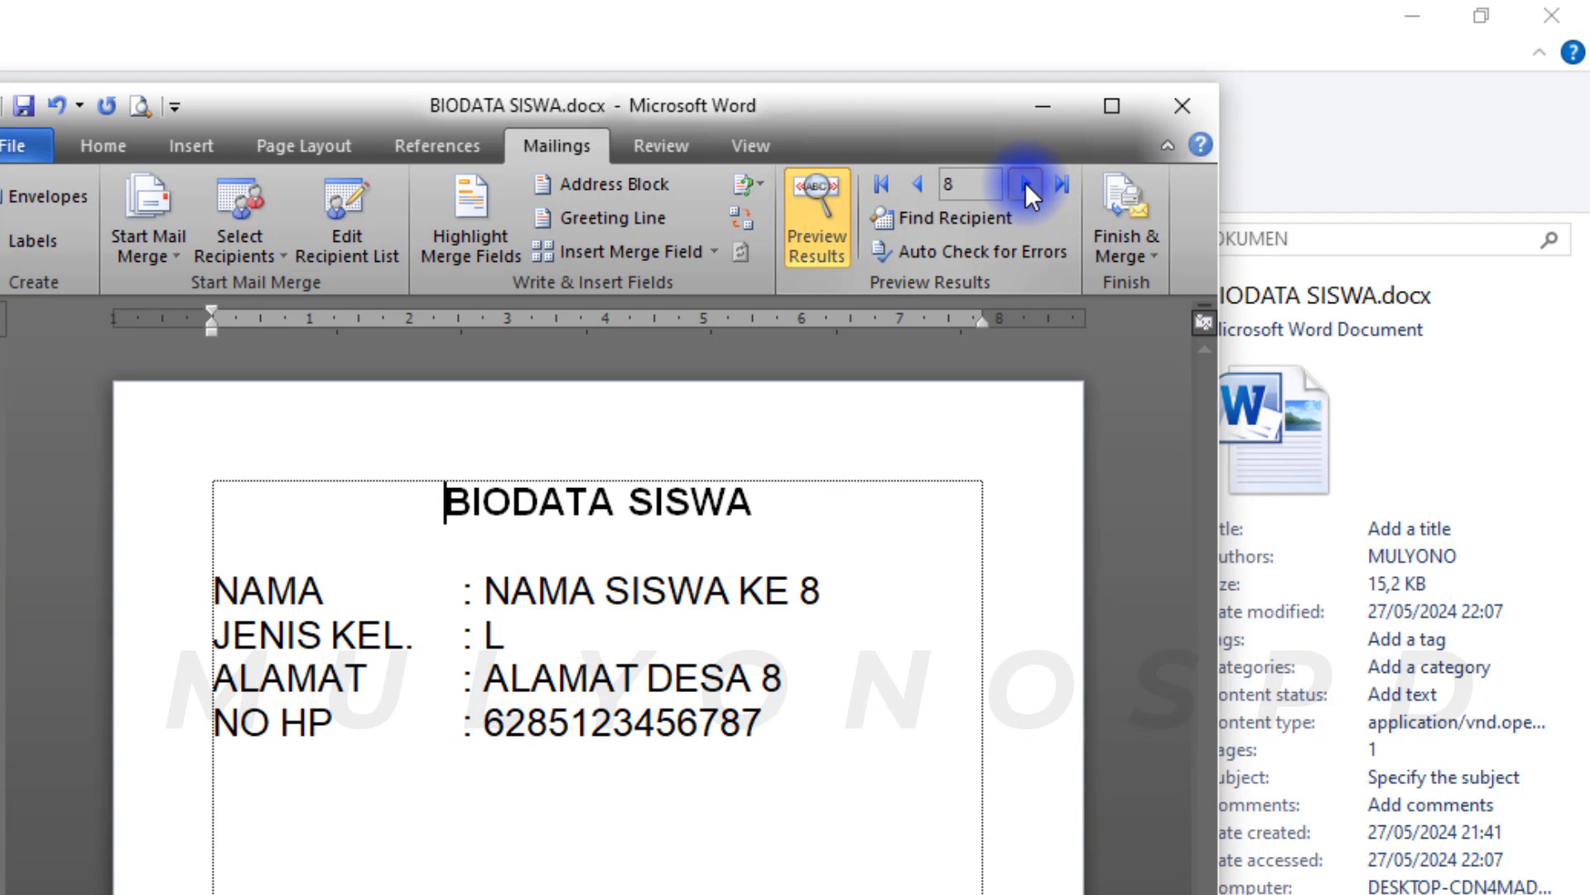
pyautogui.click(1025, 184)
pyautogui.click(1025, 184)
# Select part of a student name, visit the last record, and return the preview to record 1
pyautogui.moveTo(709, 590); pyautogui.dragTo(837, 591)
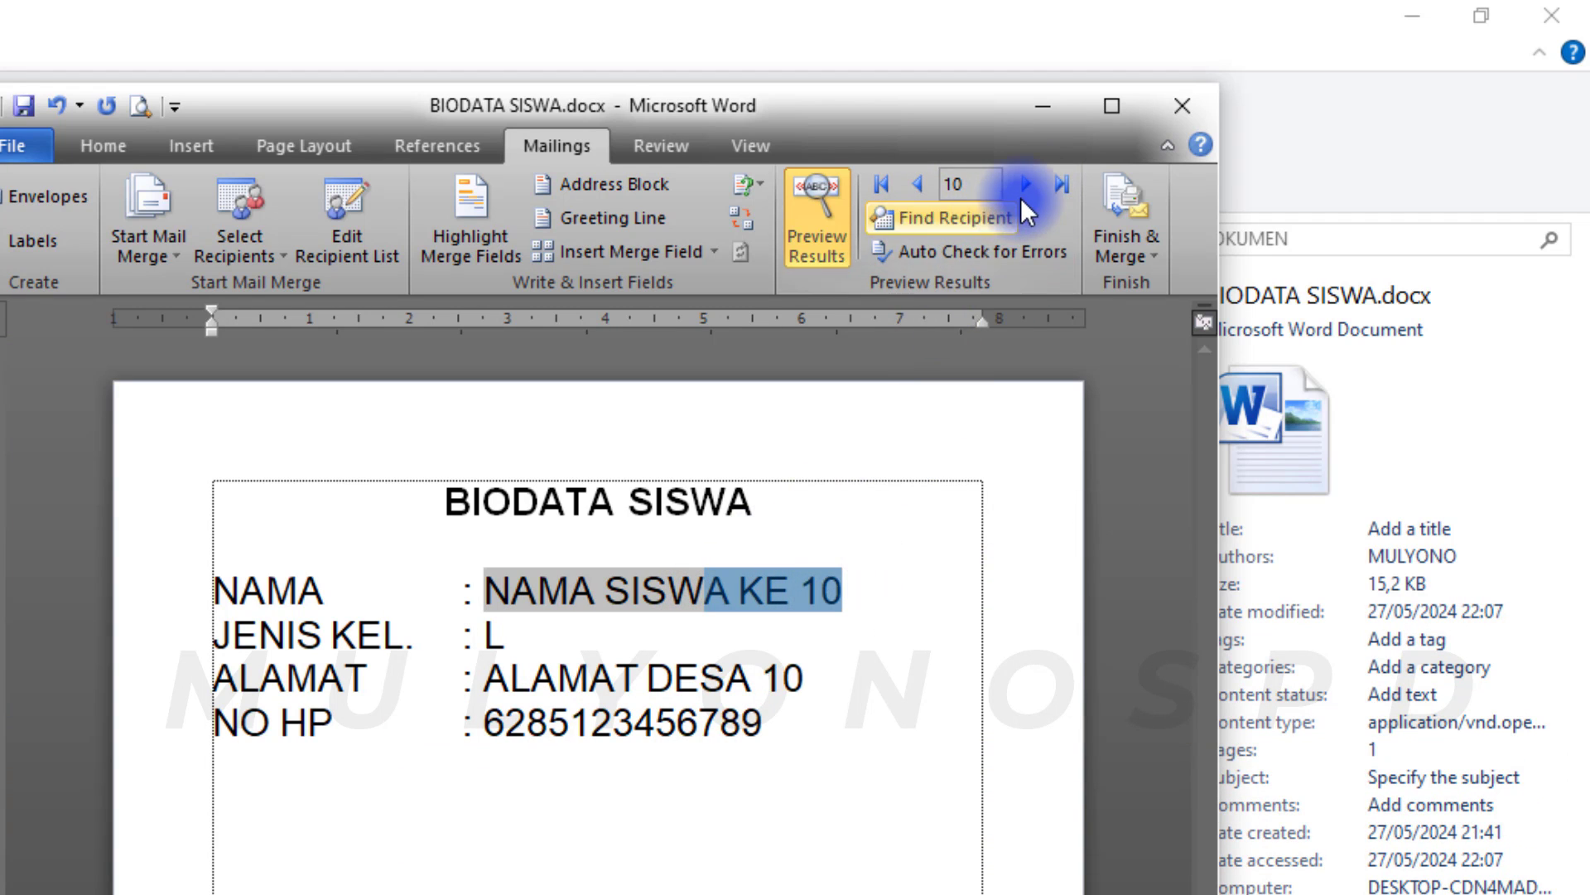
pyautogui.click(1026, 183)
pyautogui.click(1057, 183)
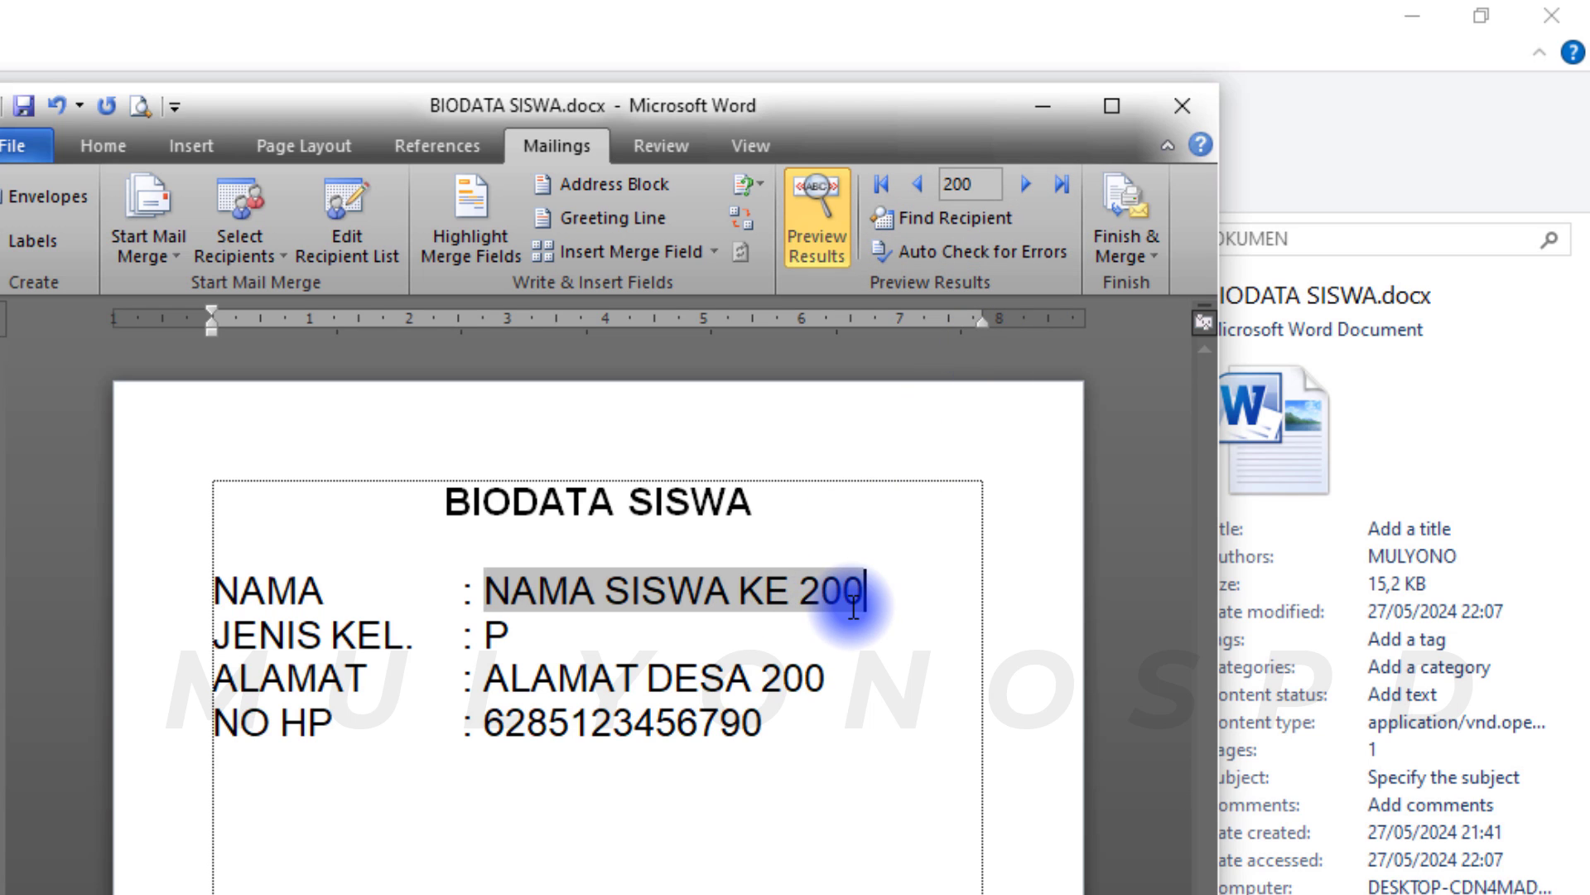
pyautogui.click(880, 184)
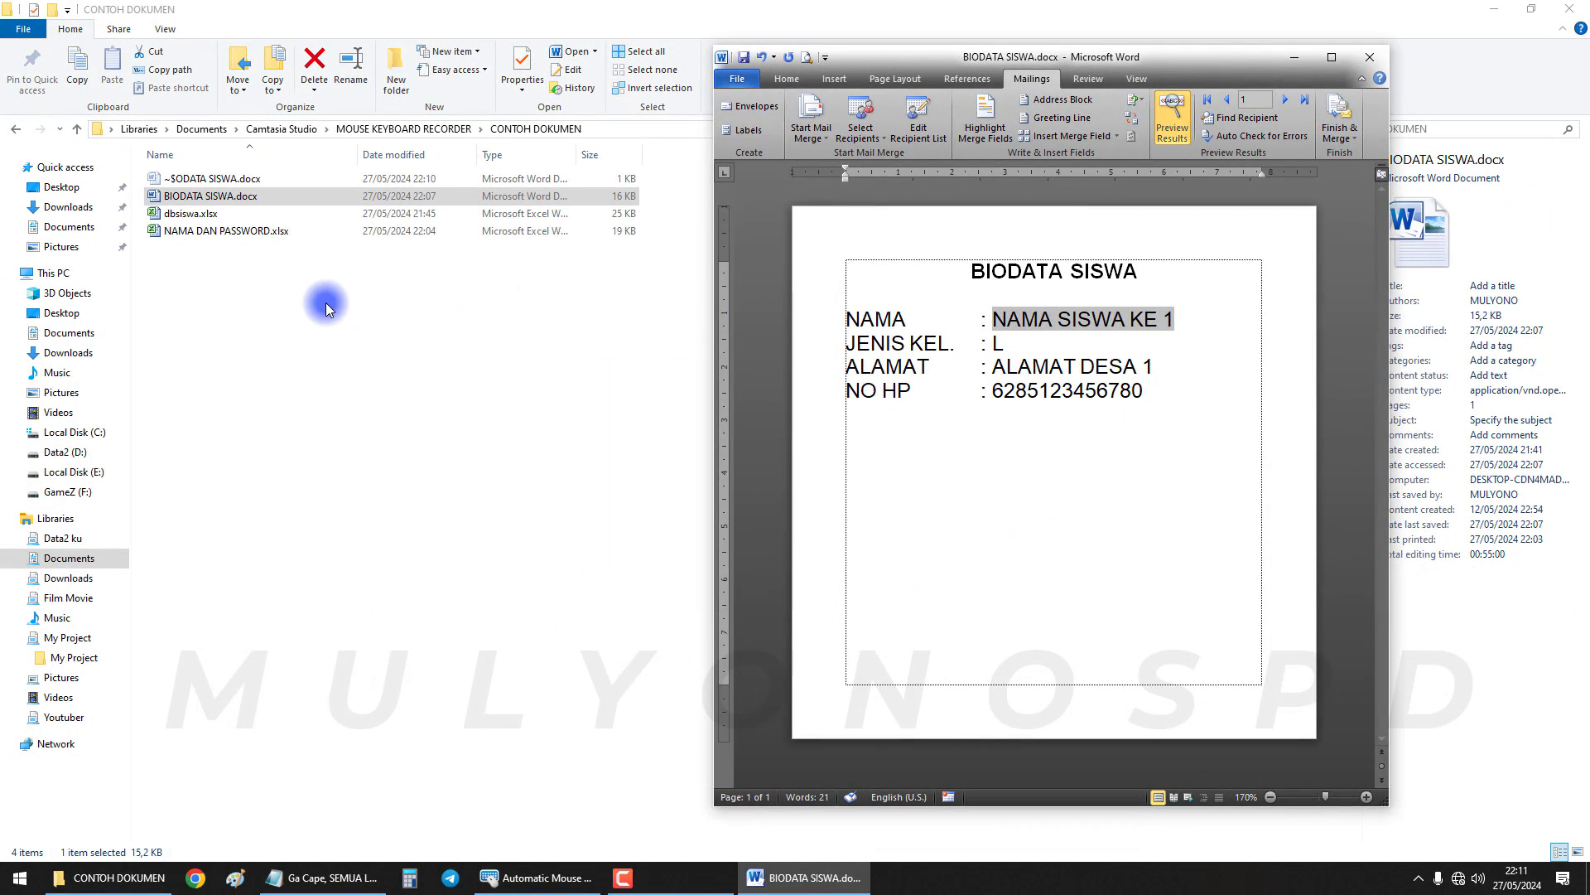
pyautogui.click(234, 256)
# Open the NAMA DAN PASSWORD workbook and compare the F2 file-name lookup with the biodata
pyautogui.doubleClick(226, 231)
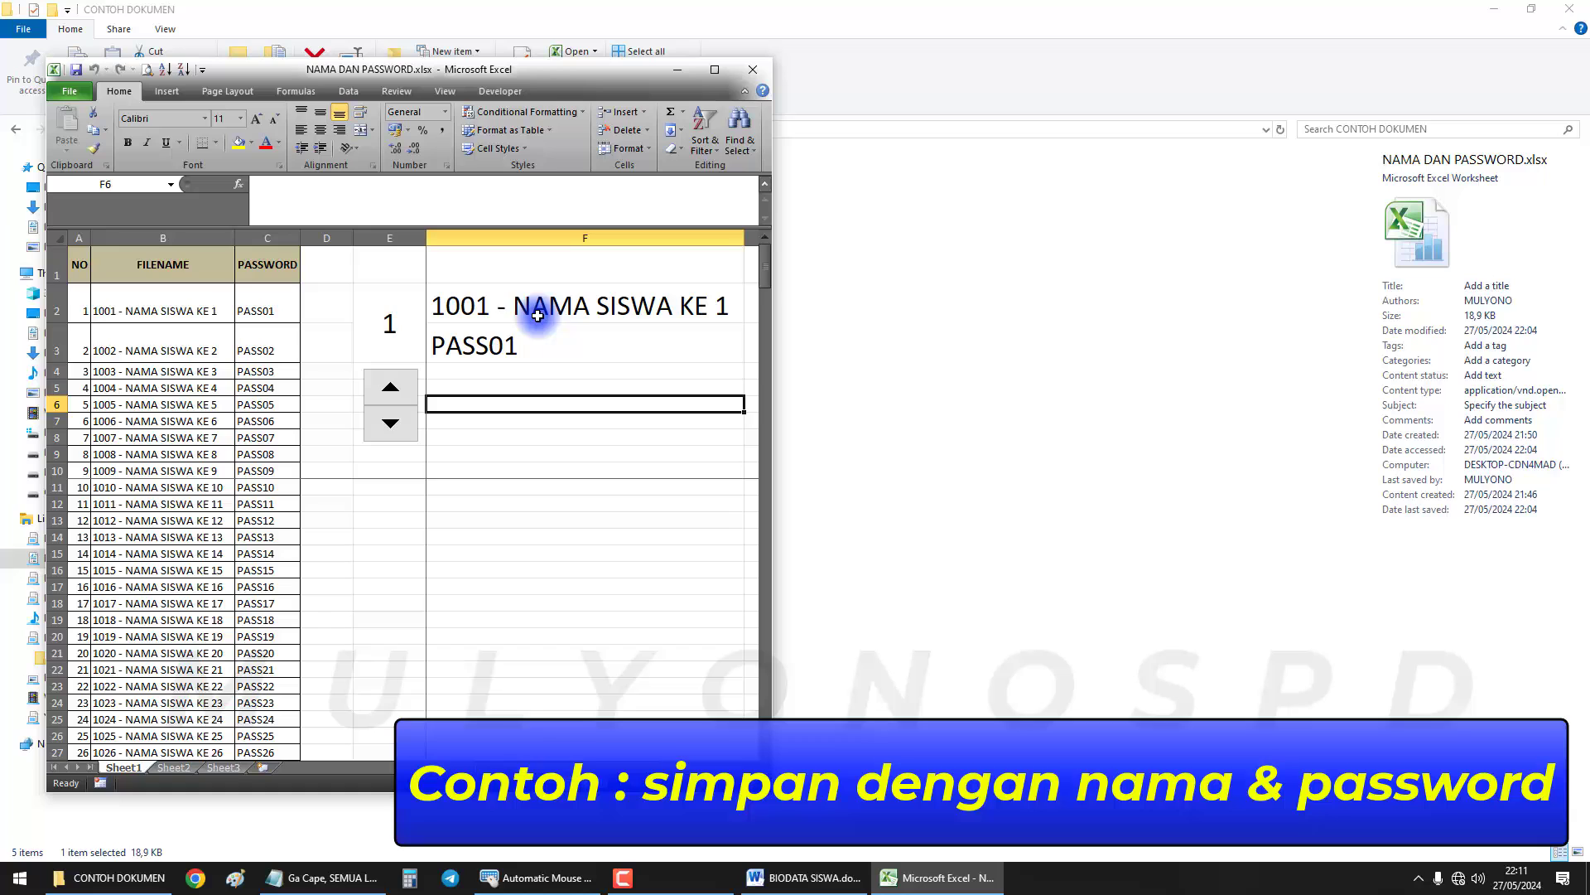
pyautogui.click(517, 310)
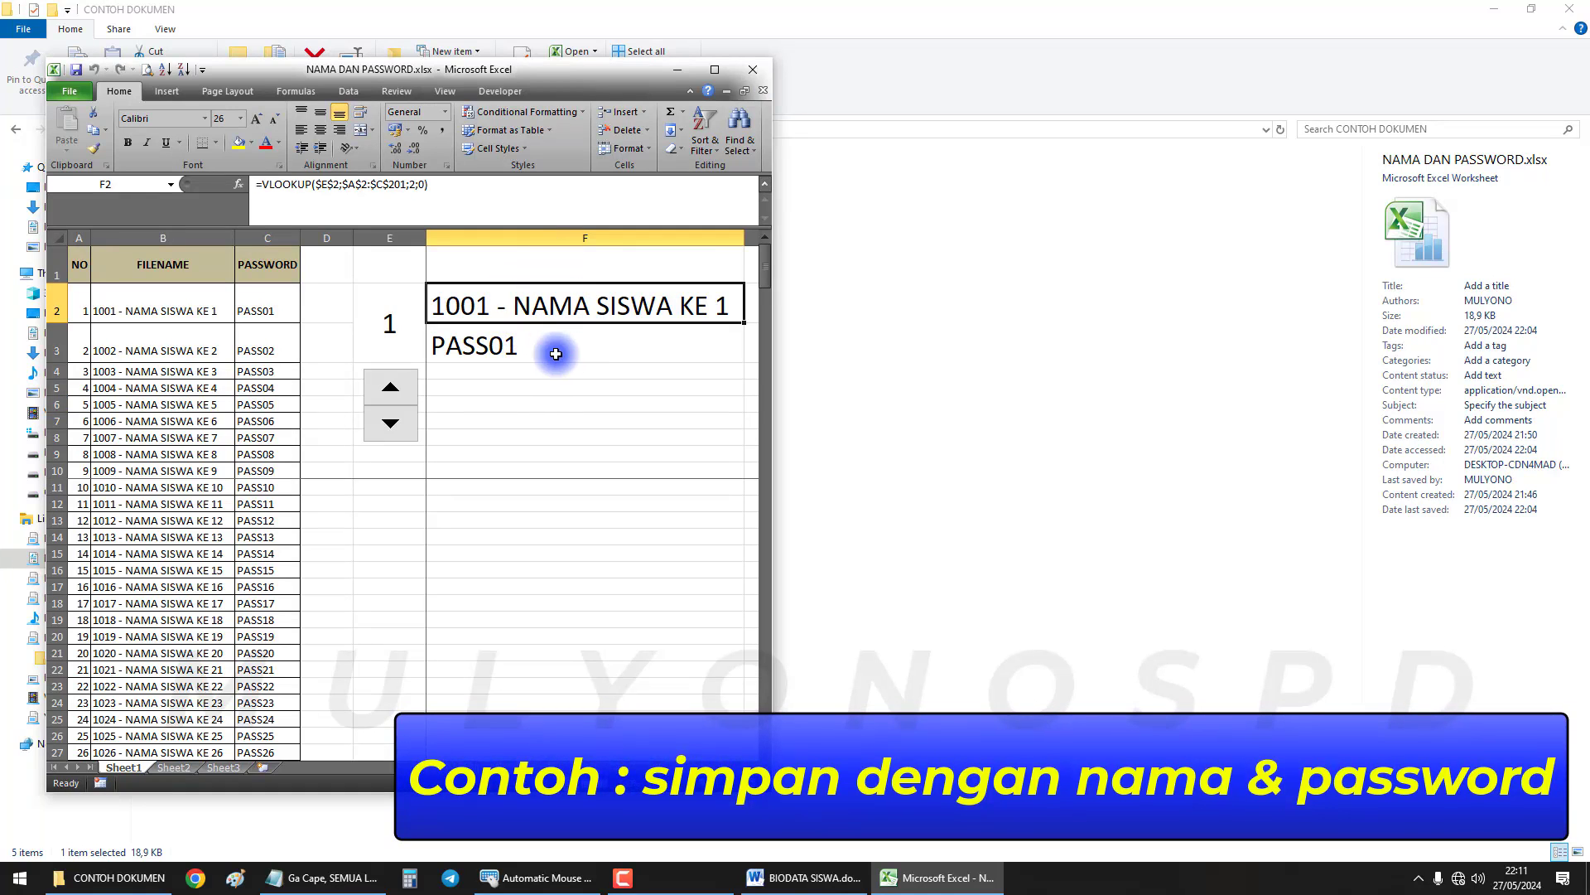
pyautogui.click(802, 877)
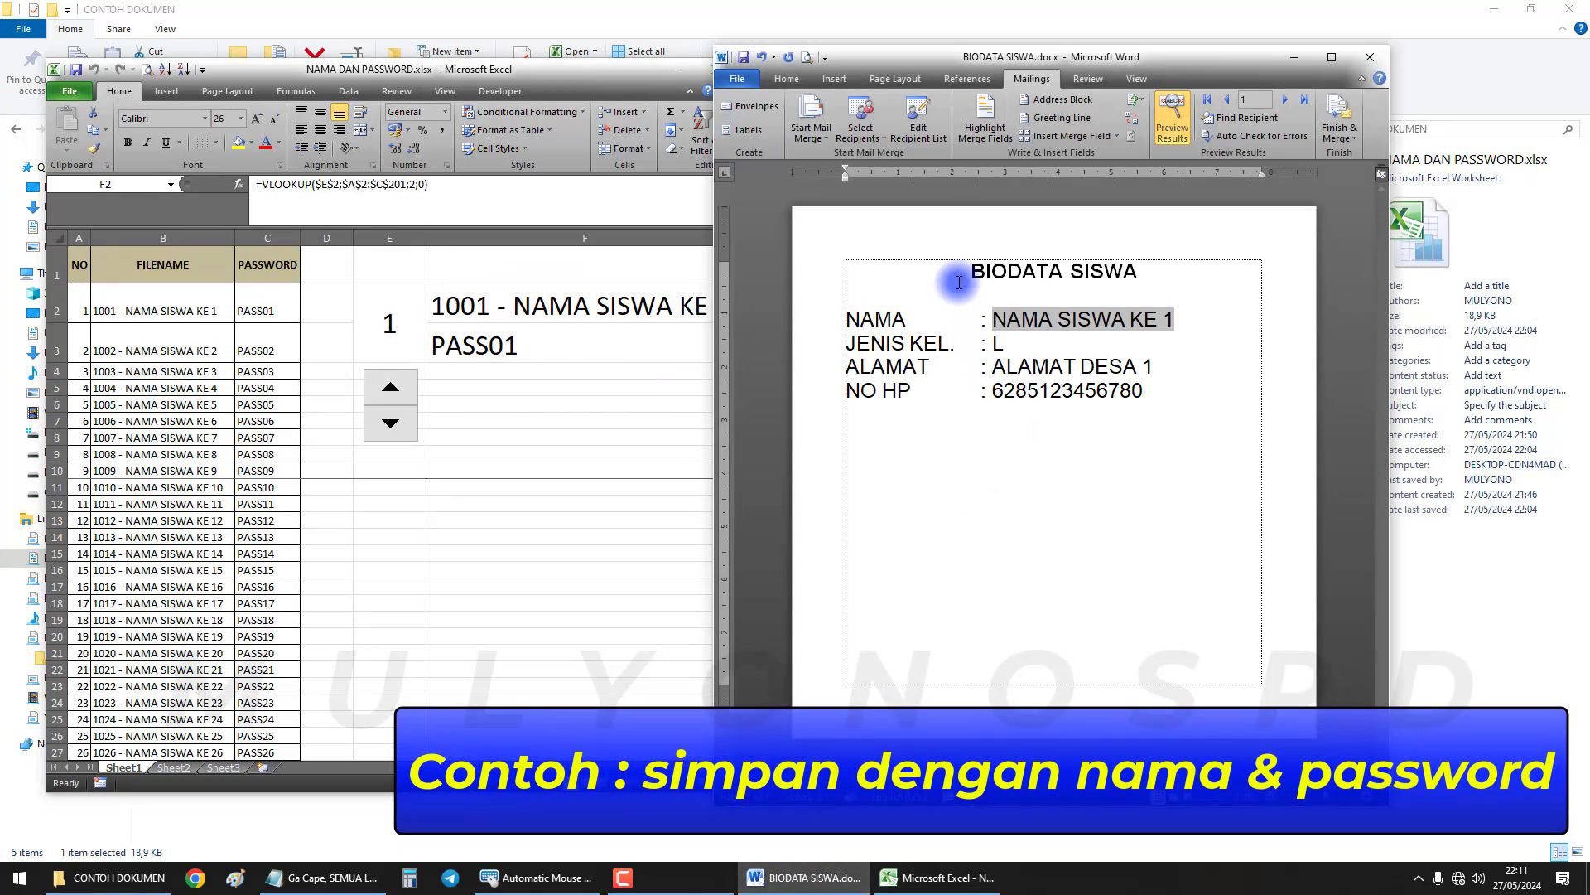
pyautogui.moveTo(959, 282); pyautogui.dragTo(1170, 400)
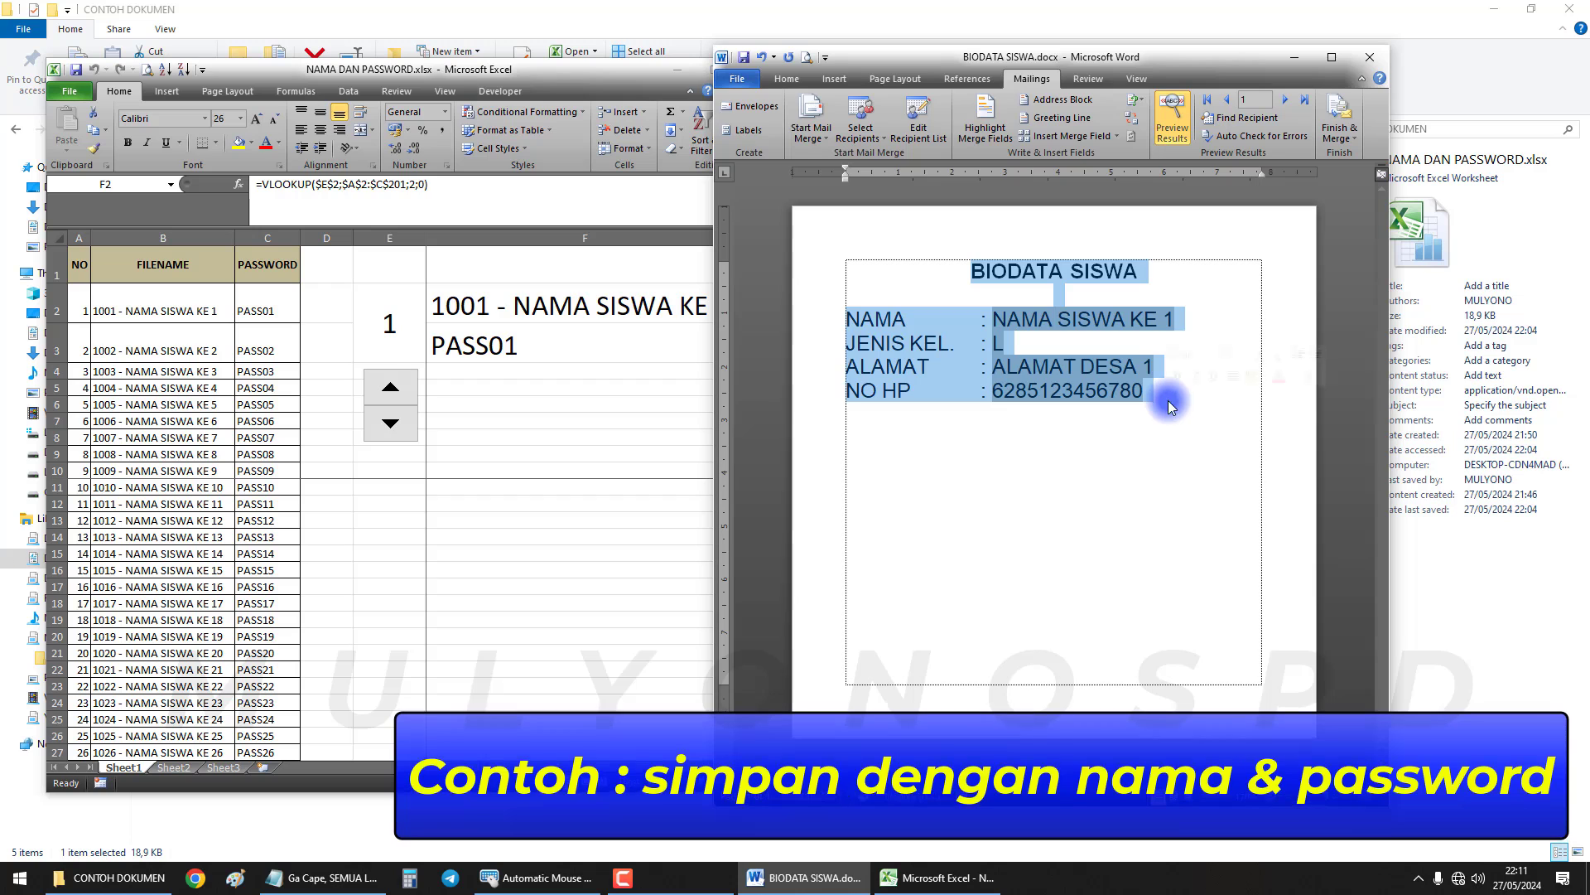
pyautogui.click(621, 312)
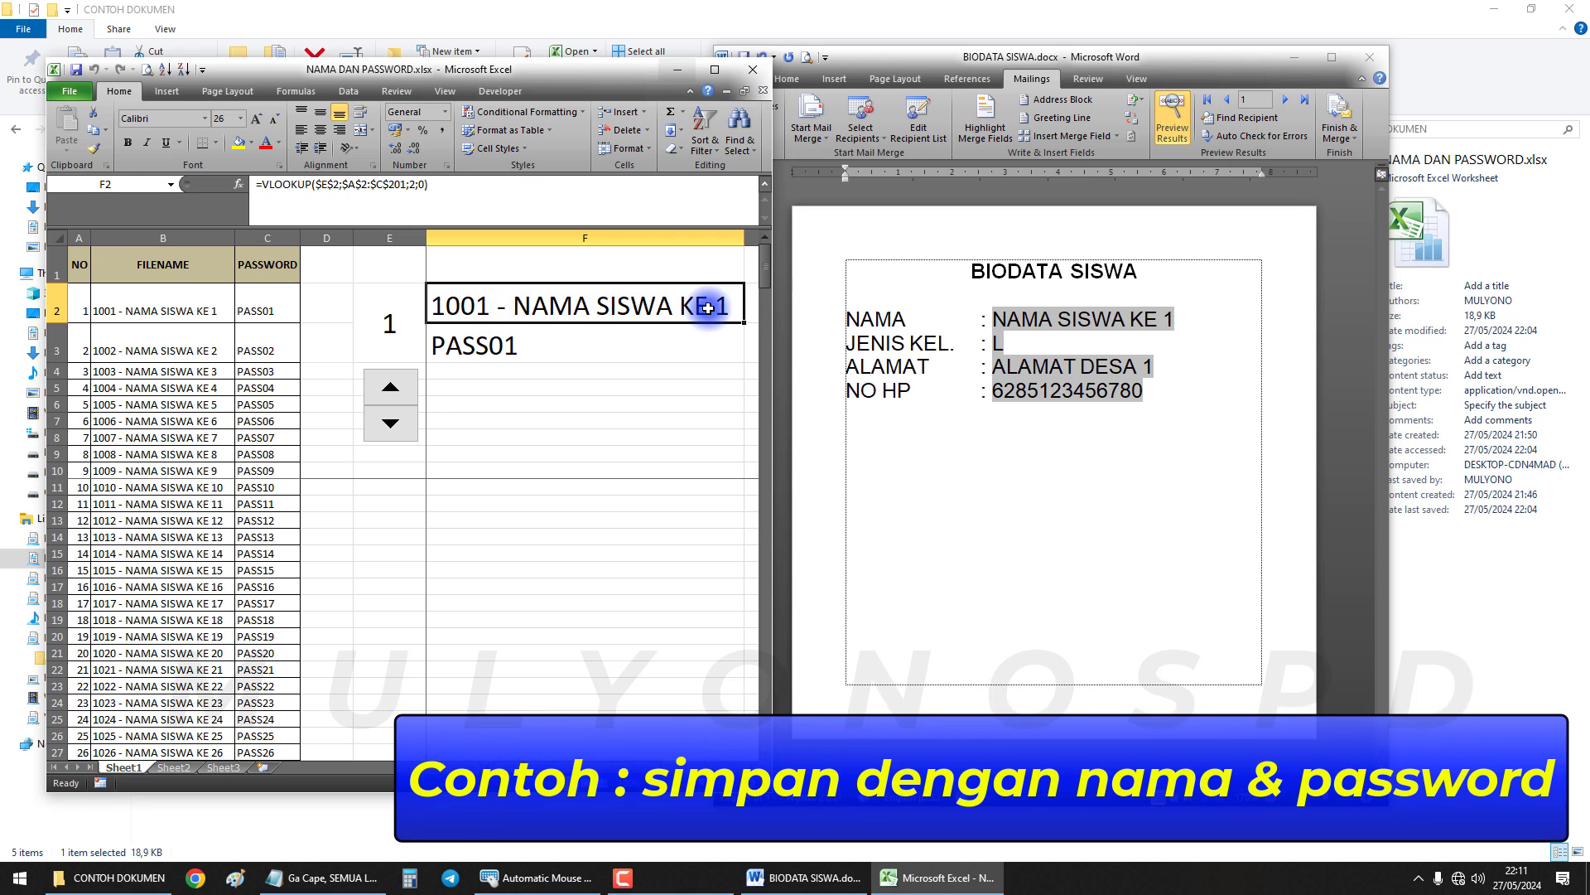
# Advance the Word preview to record 2 and check the F3 password lookup
pyautogui.click(773, 385)
pyautogui.click(1285, 100)
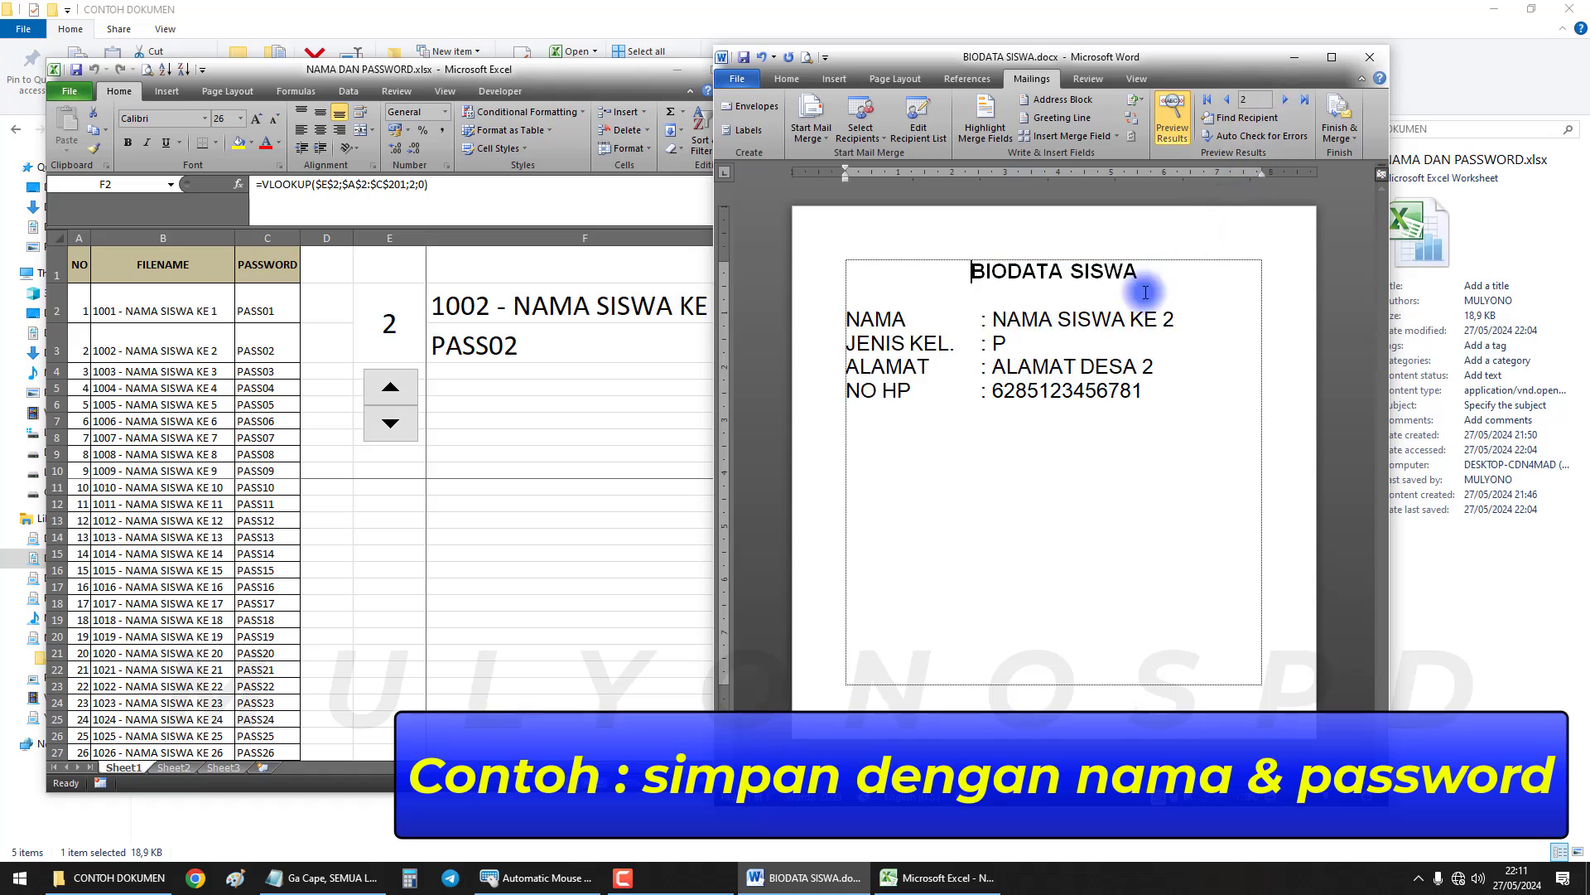
pyautogui.click(573, 314)
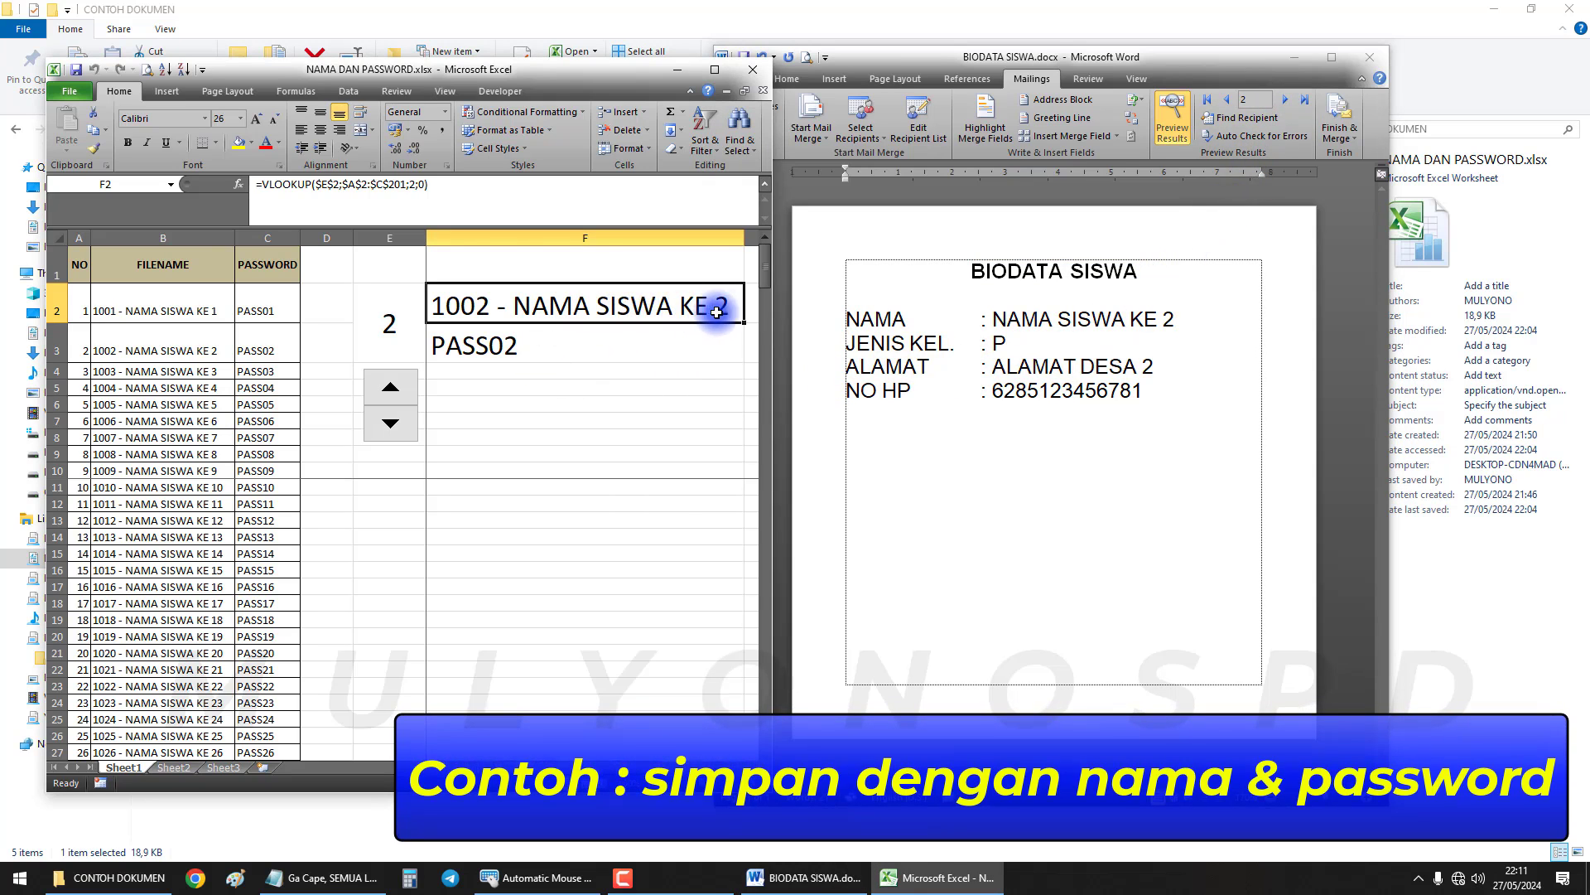
pyautogui.click(593, 345)
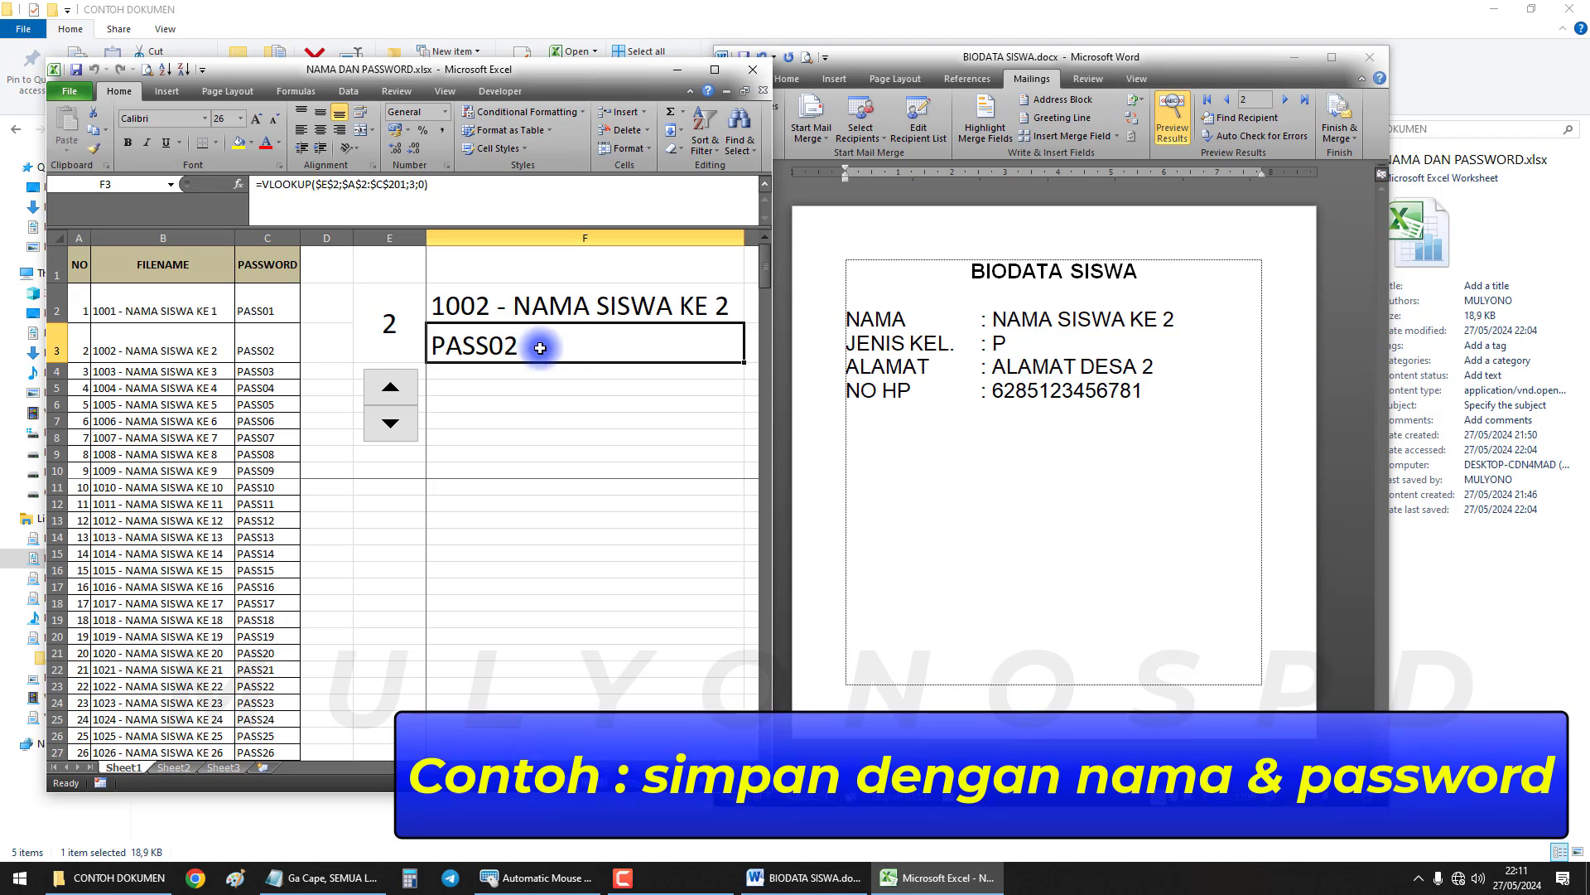
pyautogui.click(853, 270)
pyautogui.moveTo(921, 62); pyautogui.dragTo(991, 57)
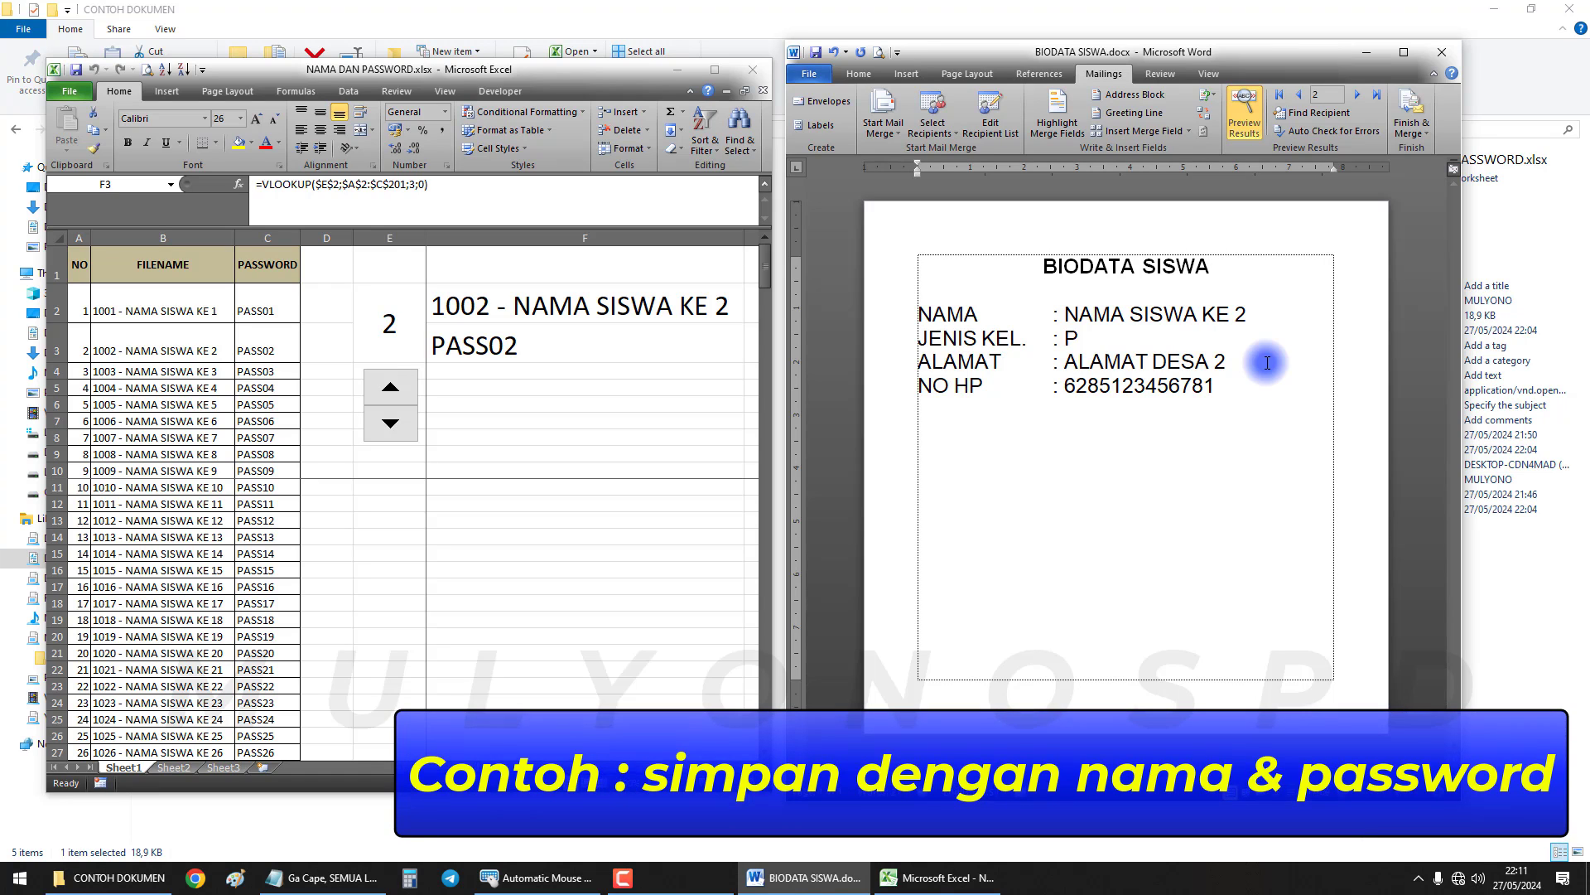
pyautogui.click(513, 341)
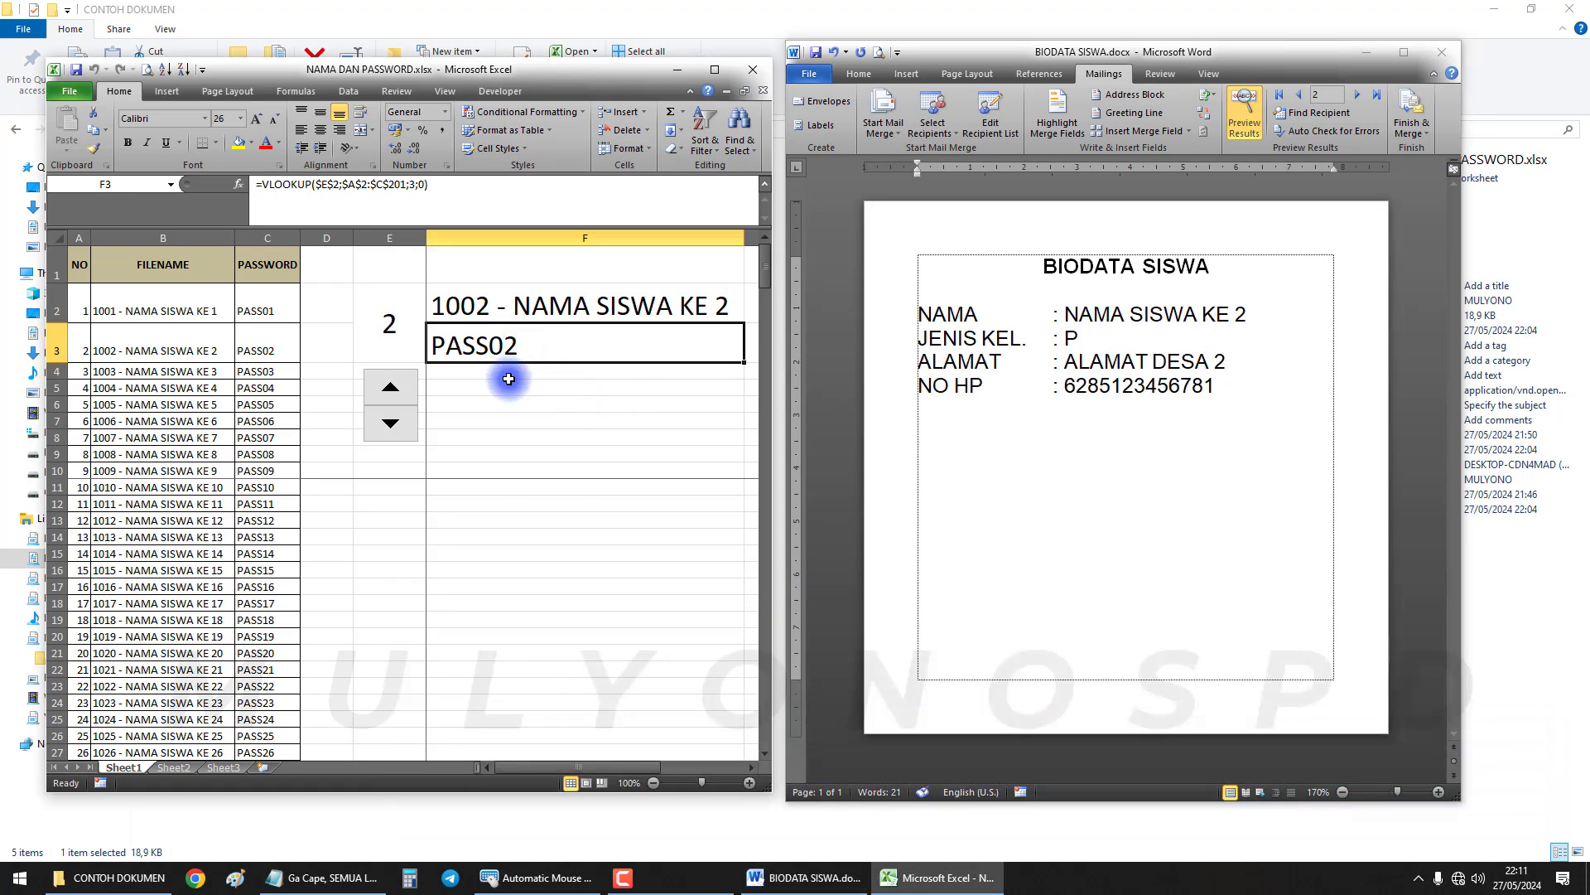
# Use the spinner to set student number E2 back to 1
pyautogui.click(392, 388)
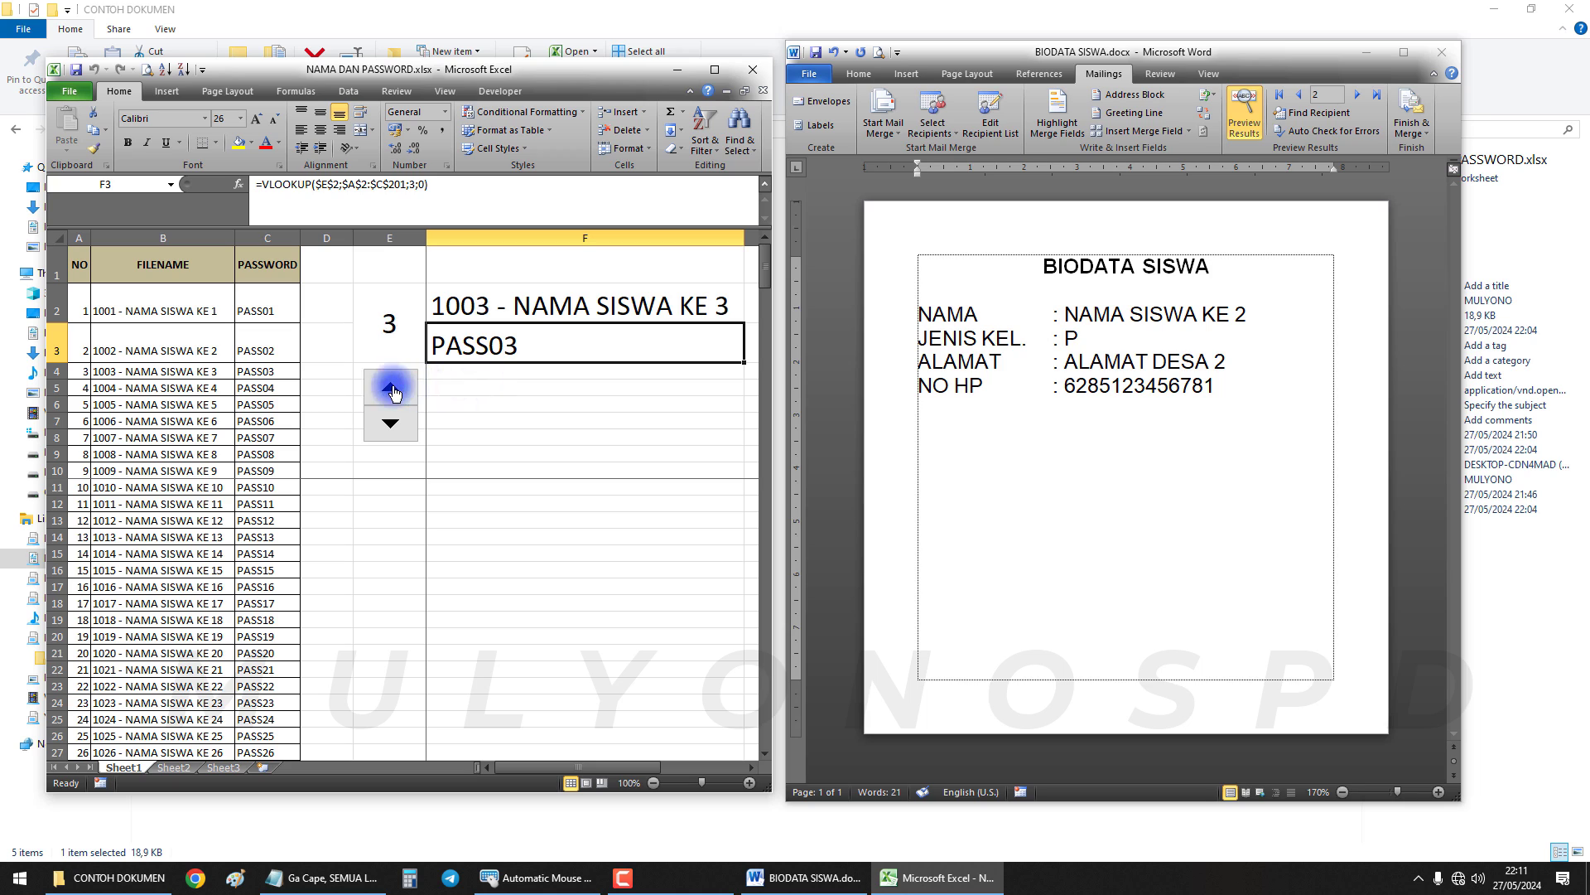
pyautogui.click(391, 424)
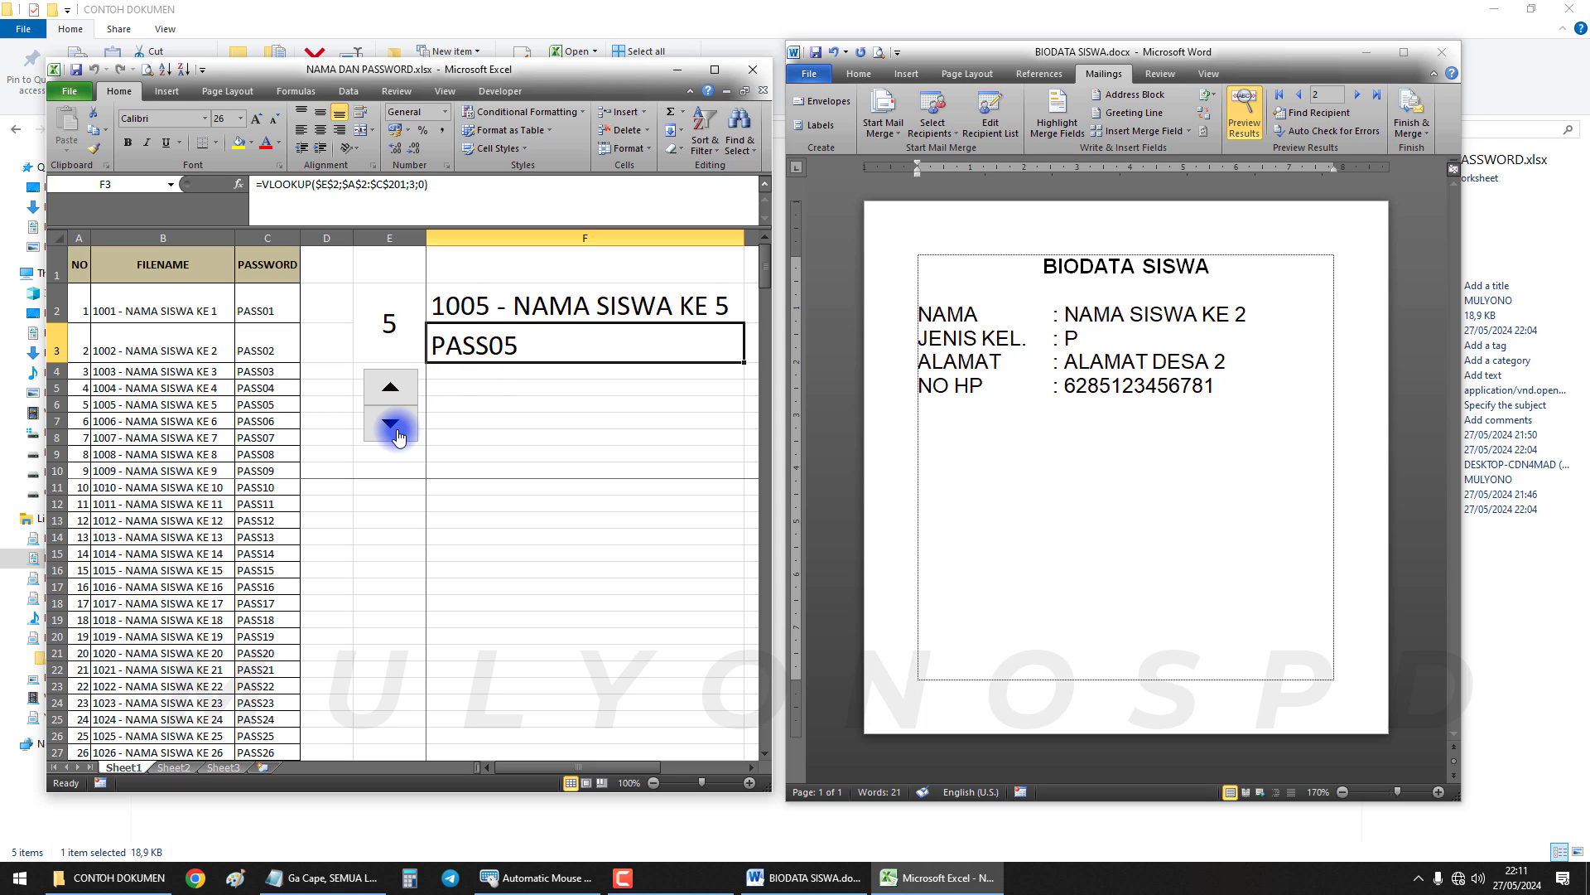
pyautogui.doubleClick(391, 424)
pyautogui.click(392, 389)
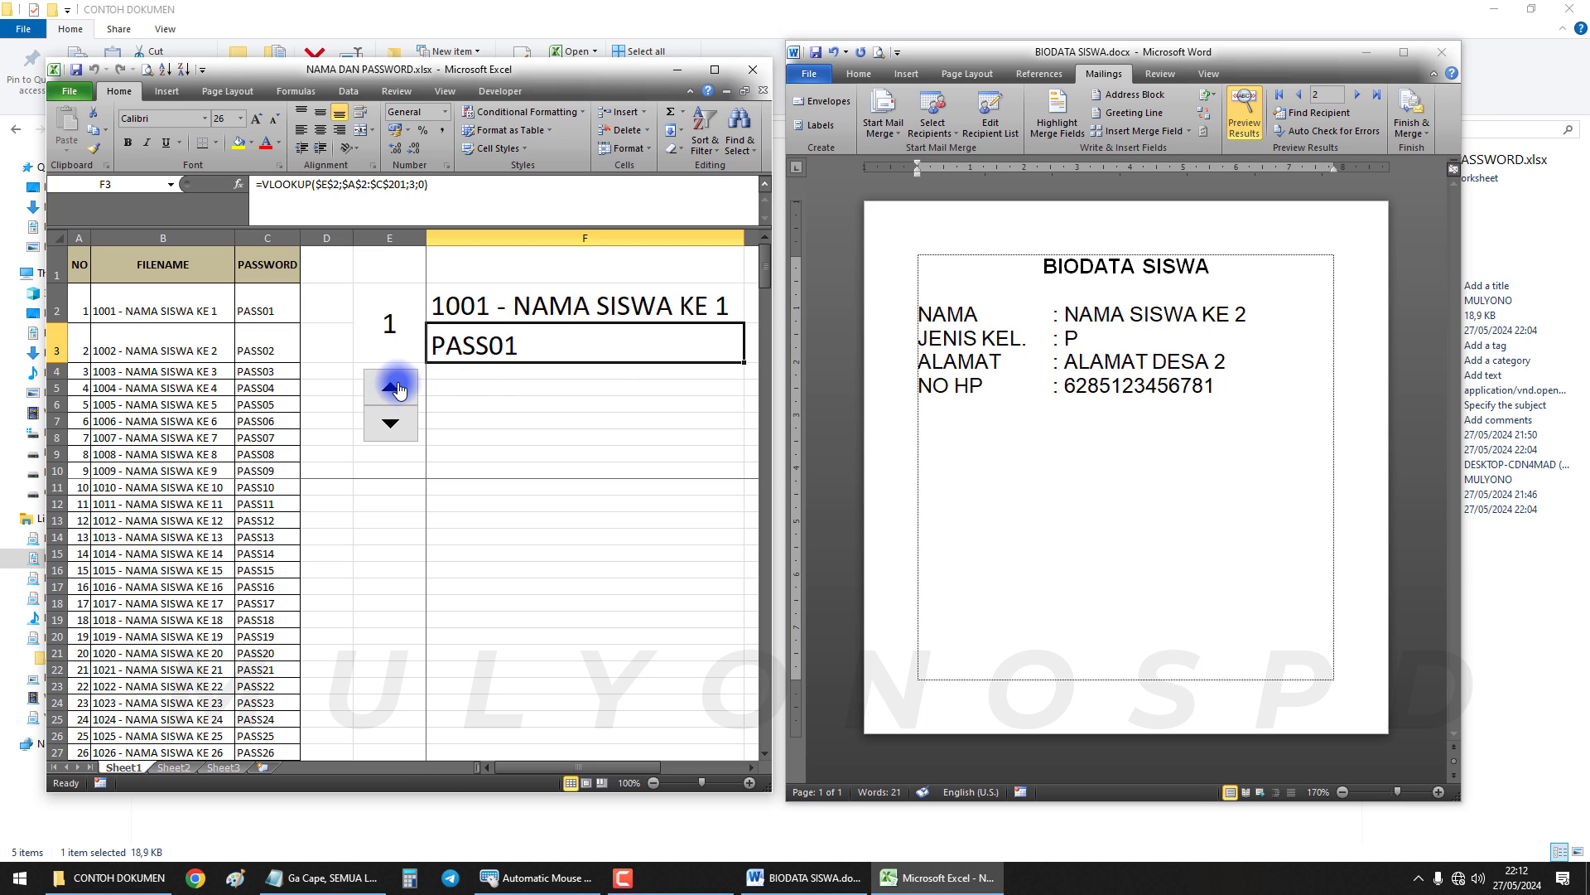
pyautogui.click(382, 321)
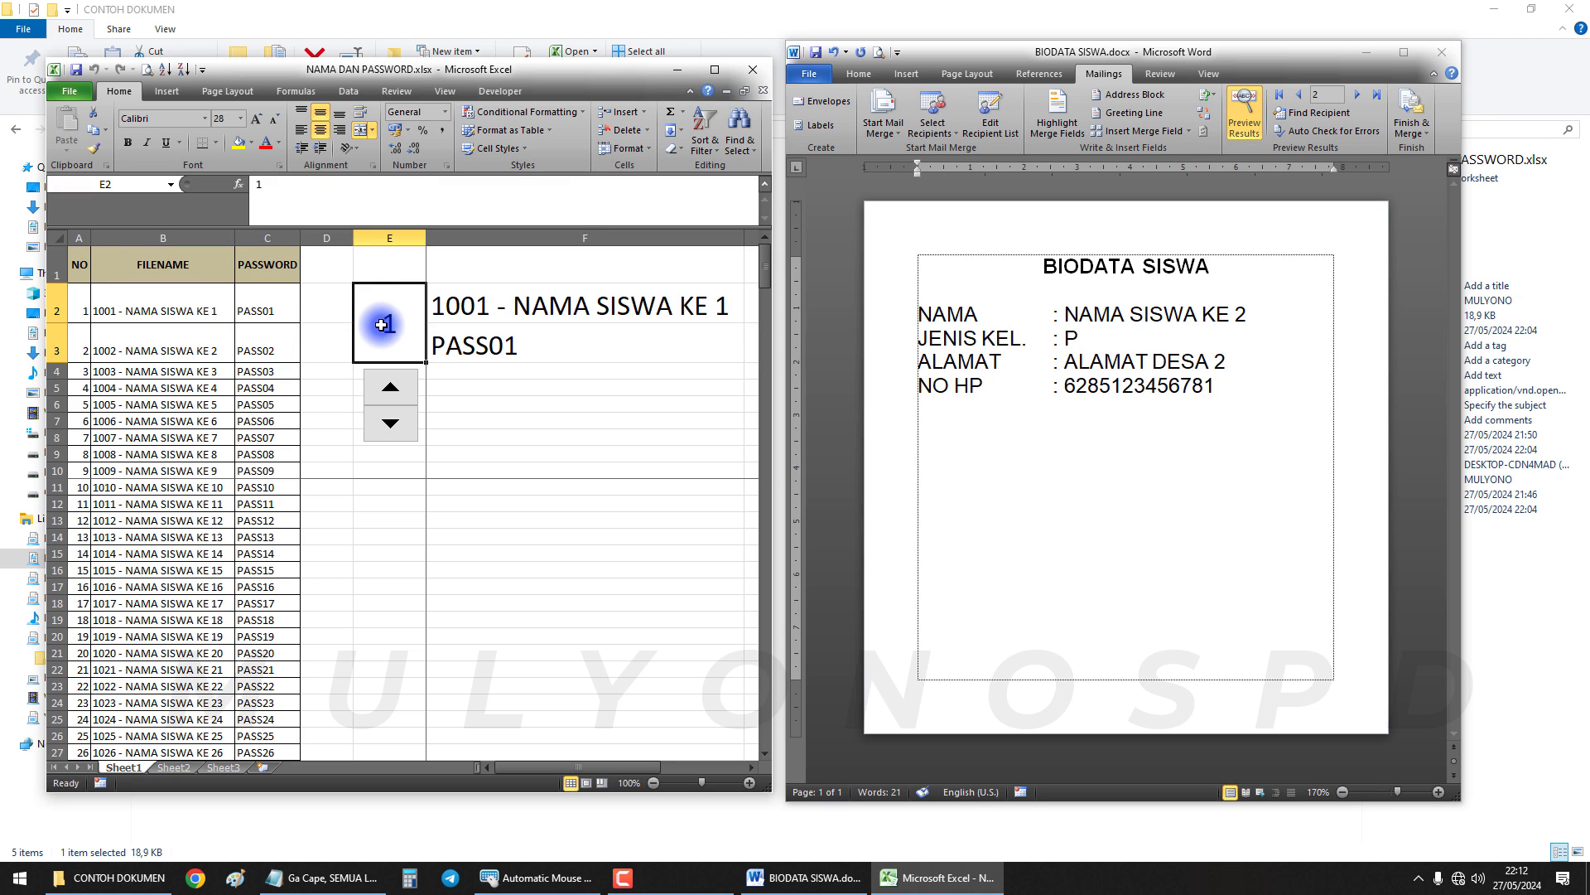
# Jump down to the last data row, 201, and widen column A
pyautogui.click(81, 469)
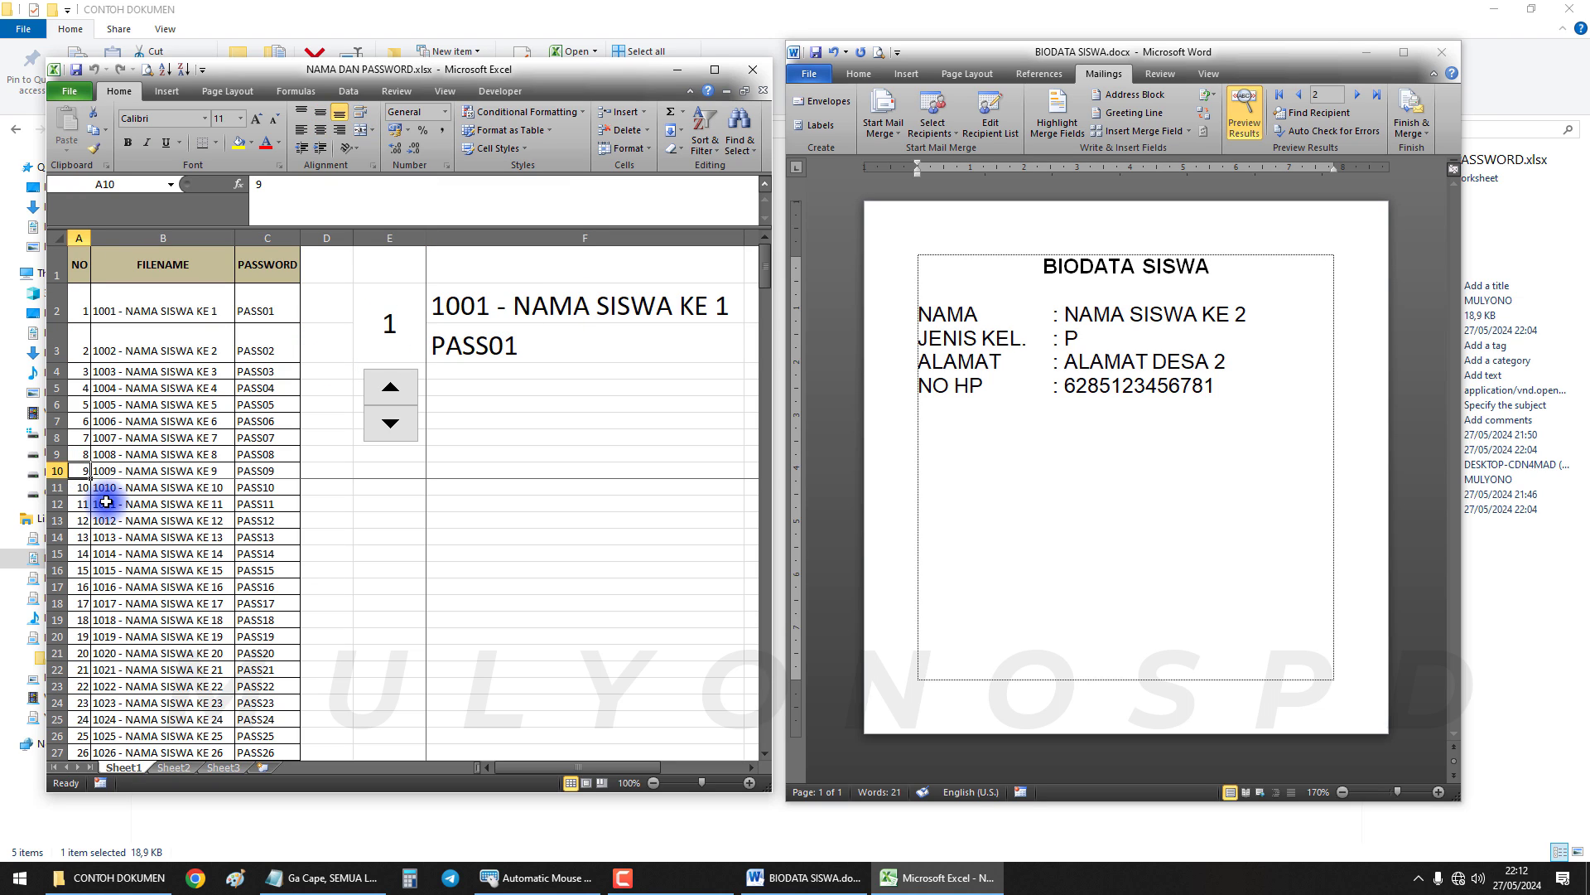
pyautogui.hotkey('ctrl', 'Down')
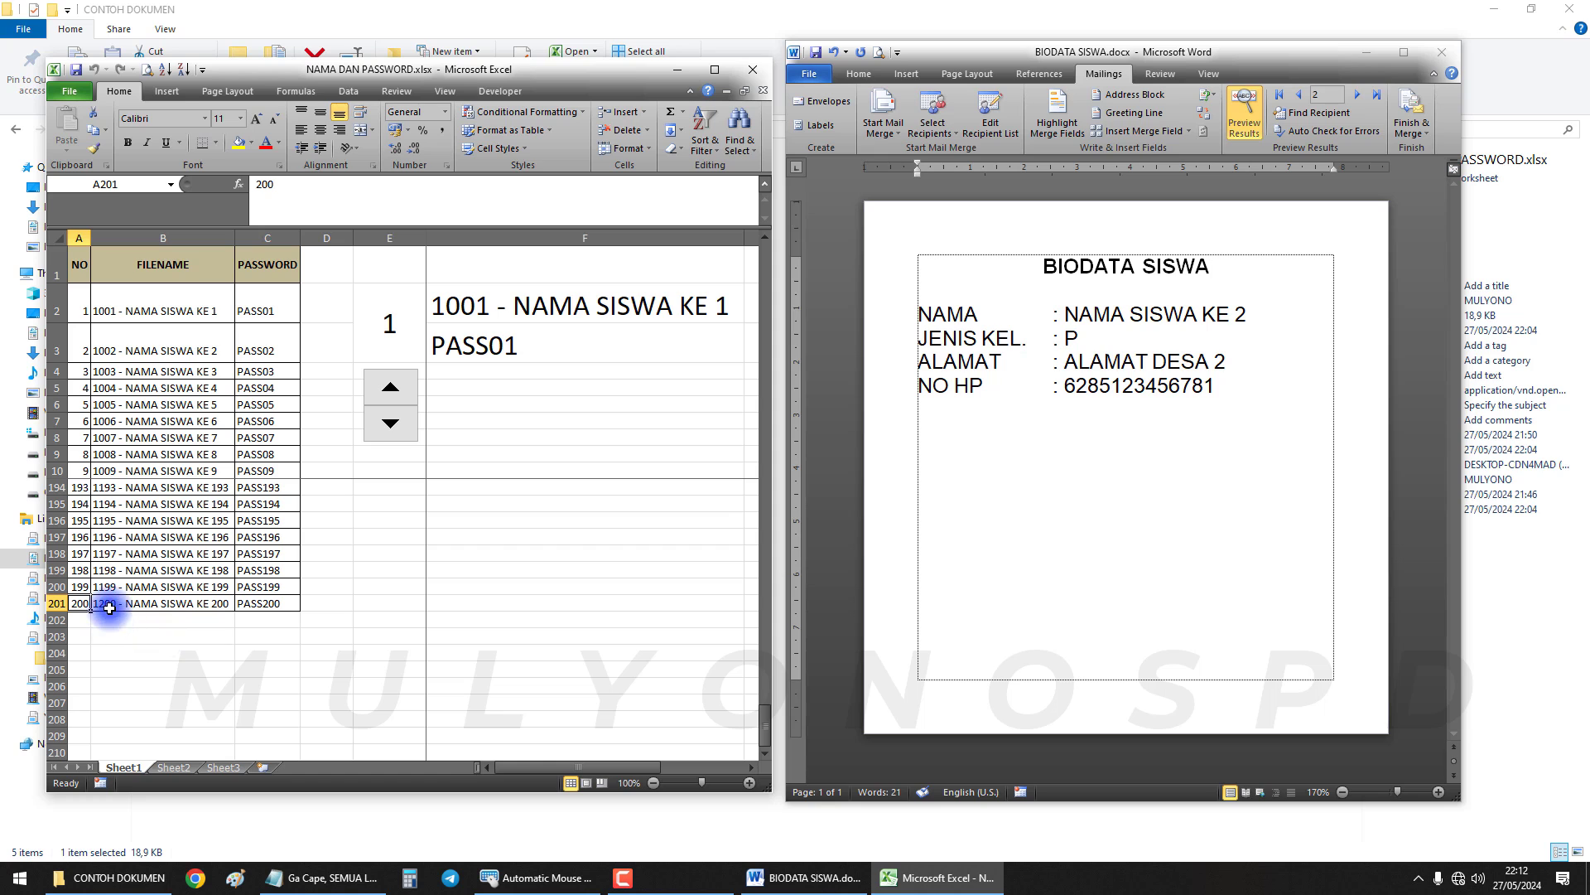
pyautogui.moveTo(90, 238); pyautogui.dragTo(101, 238)
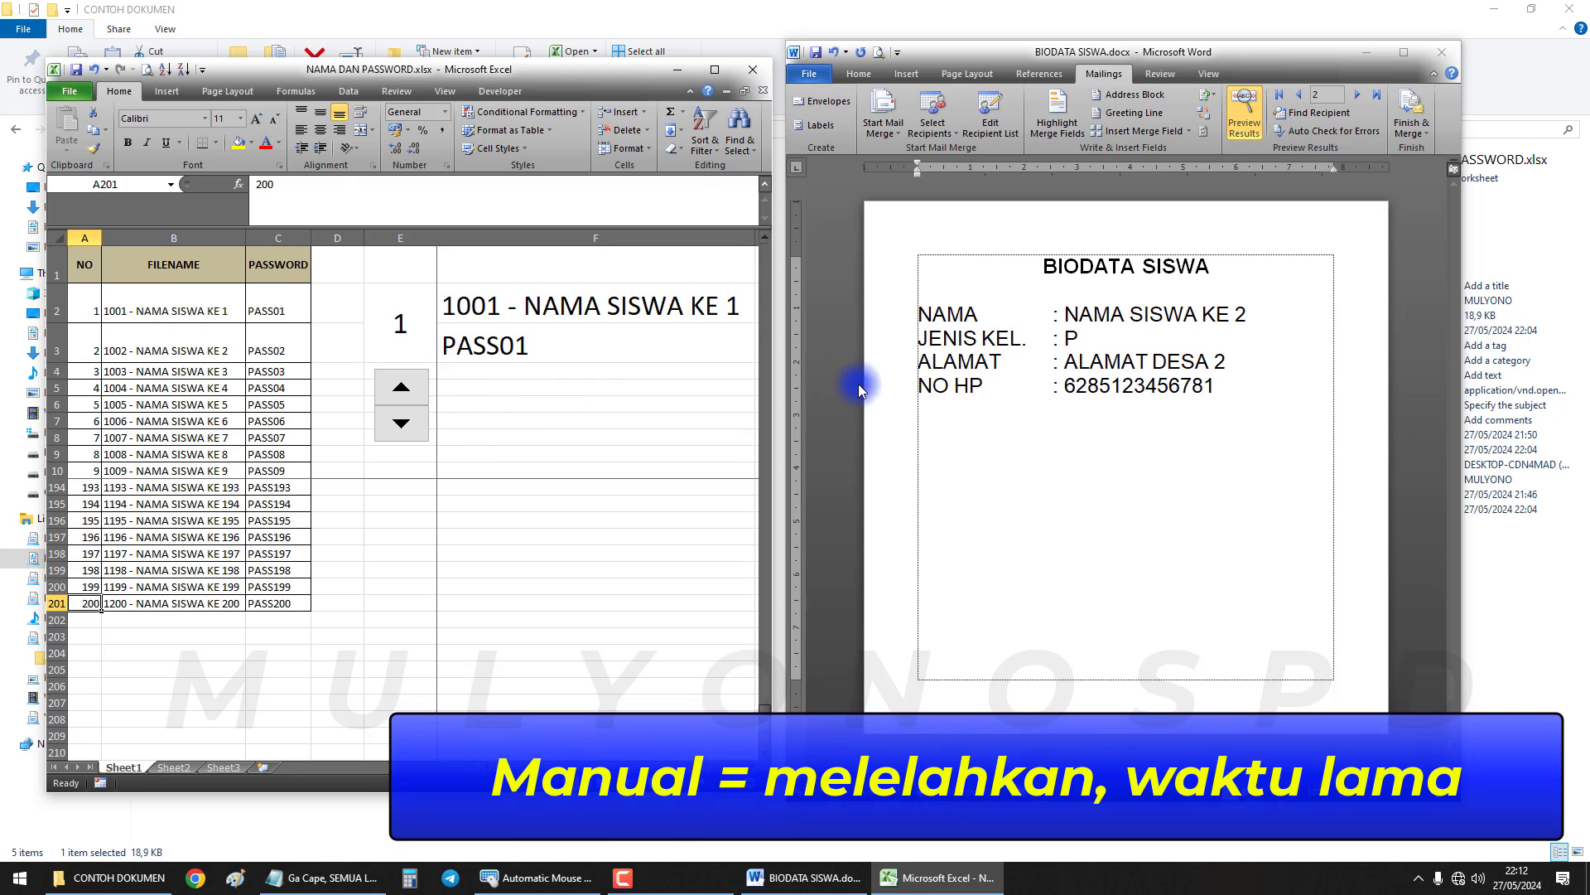
# Preview record 1 and start Save As with PDF as the file type
pyautogui.click(1298, 94)
pyautogui.moveTo(1039, 266); pyautogui.dragTo(1265, 381)
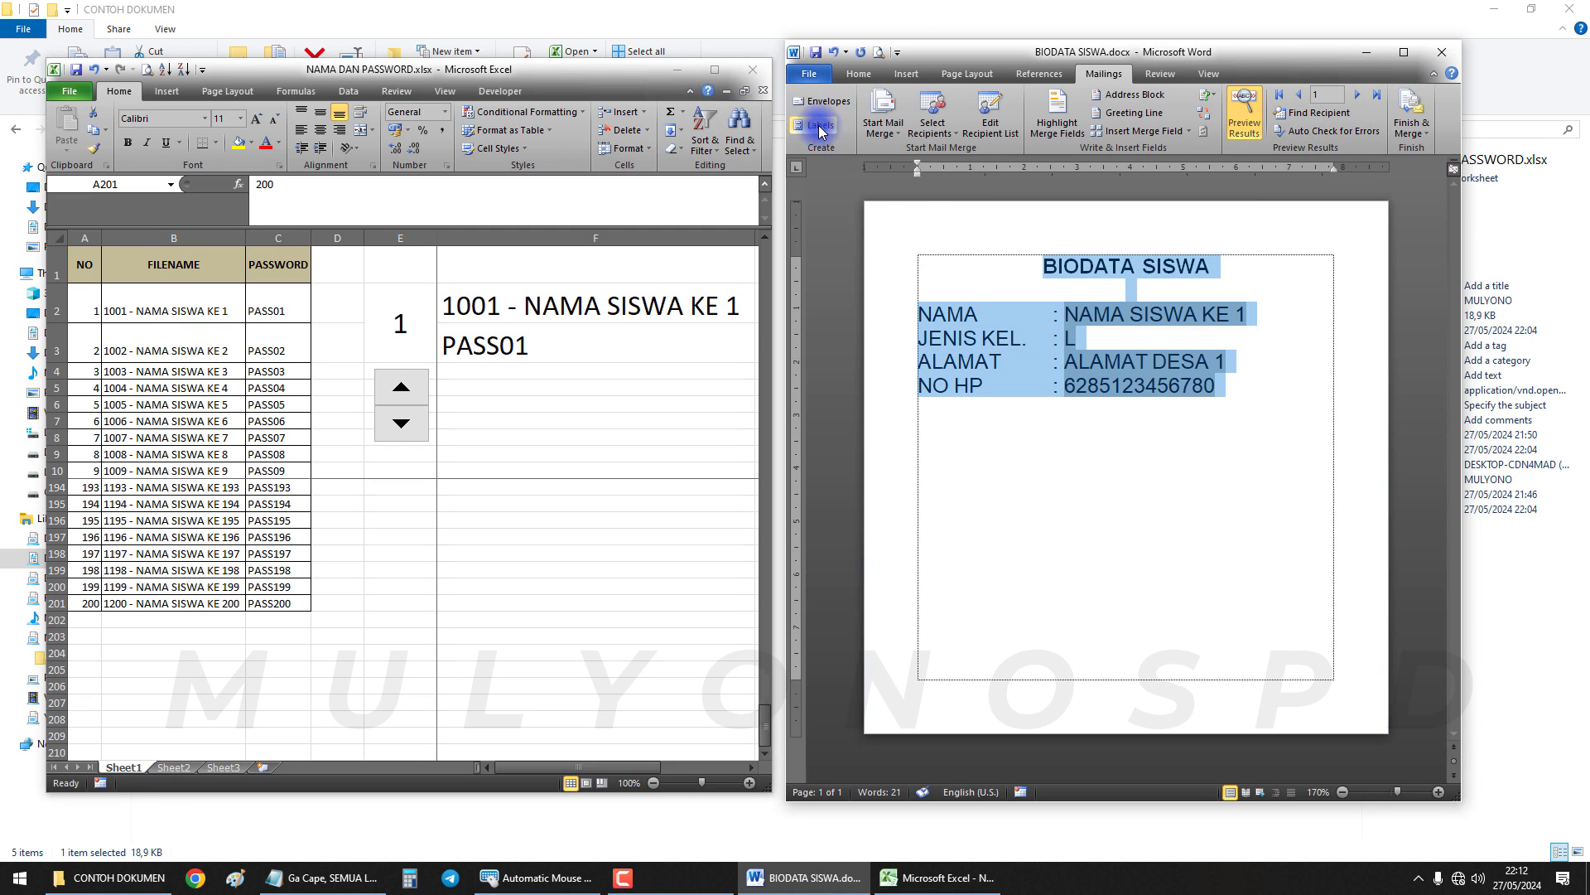
pyautogui.click(820, 76)
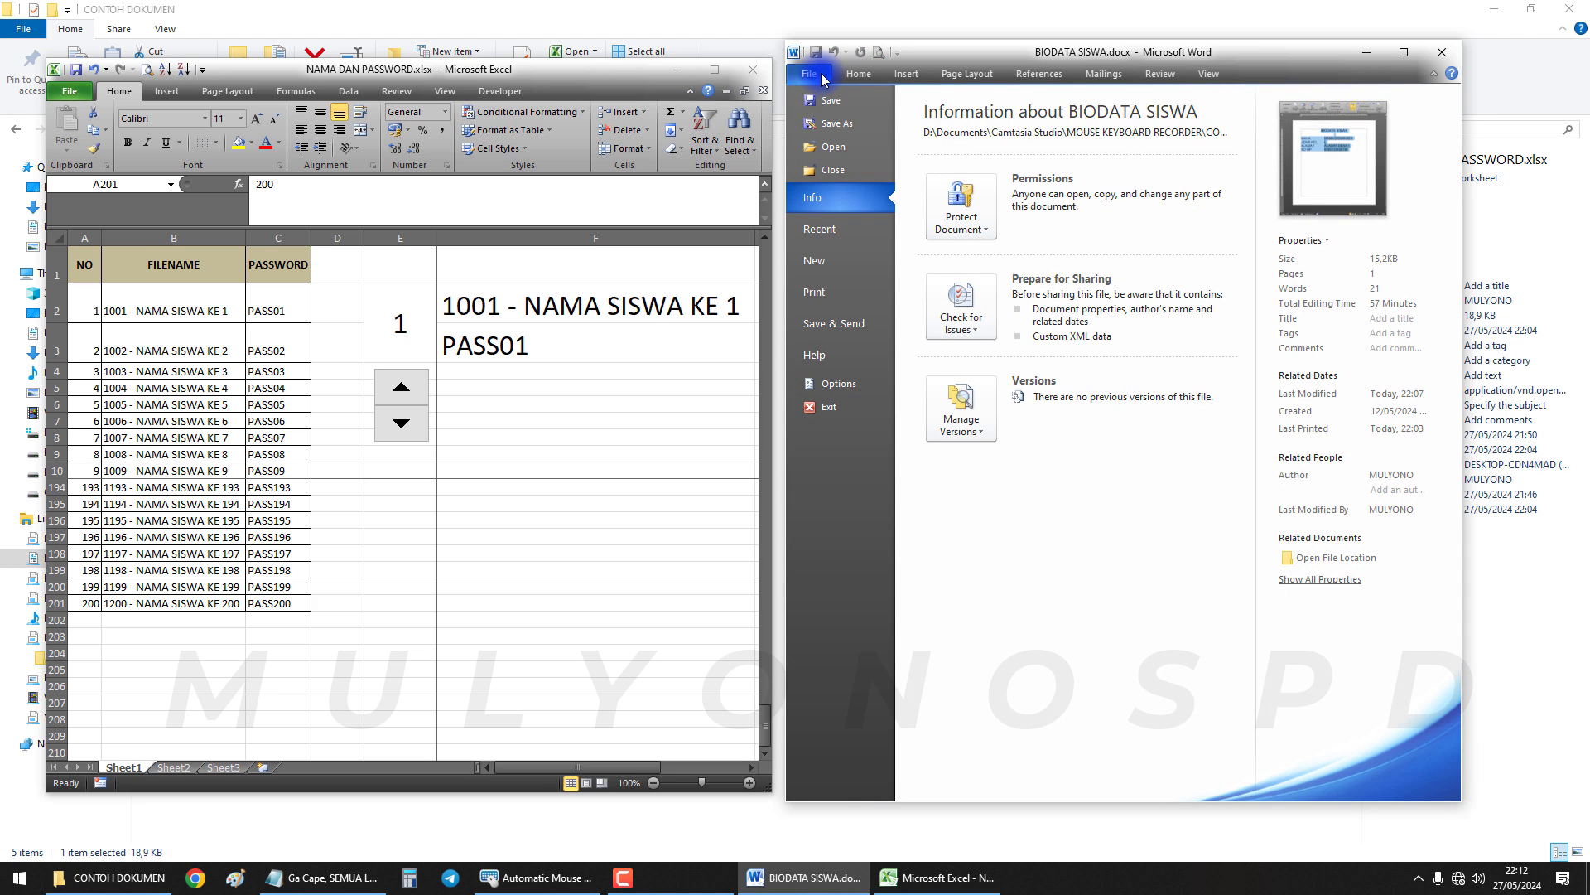
pyautogui.click(837, 125)
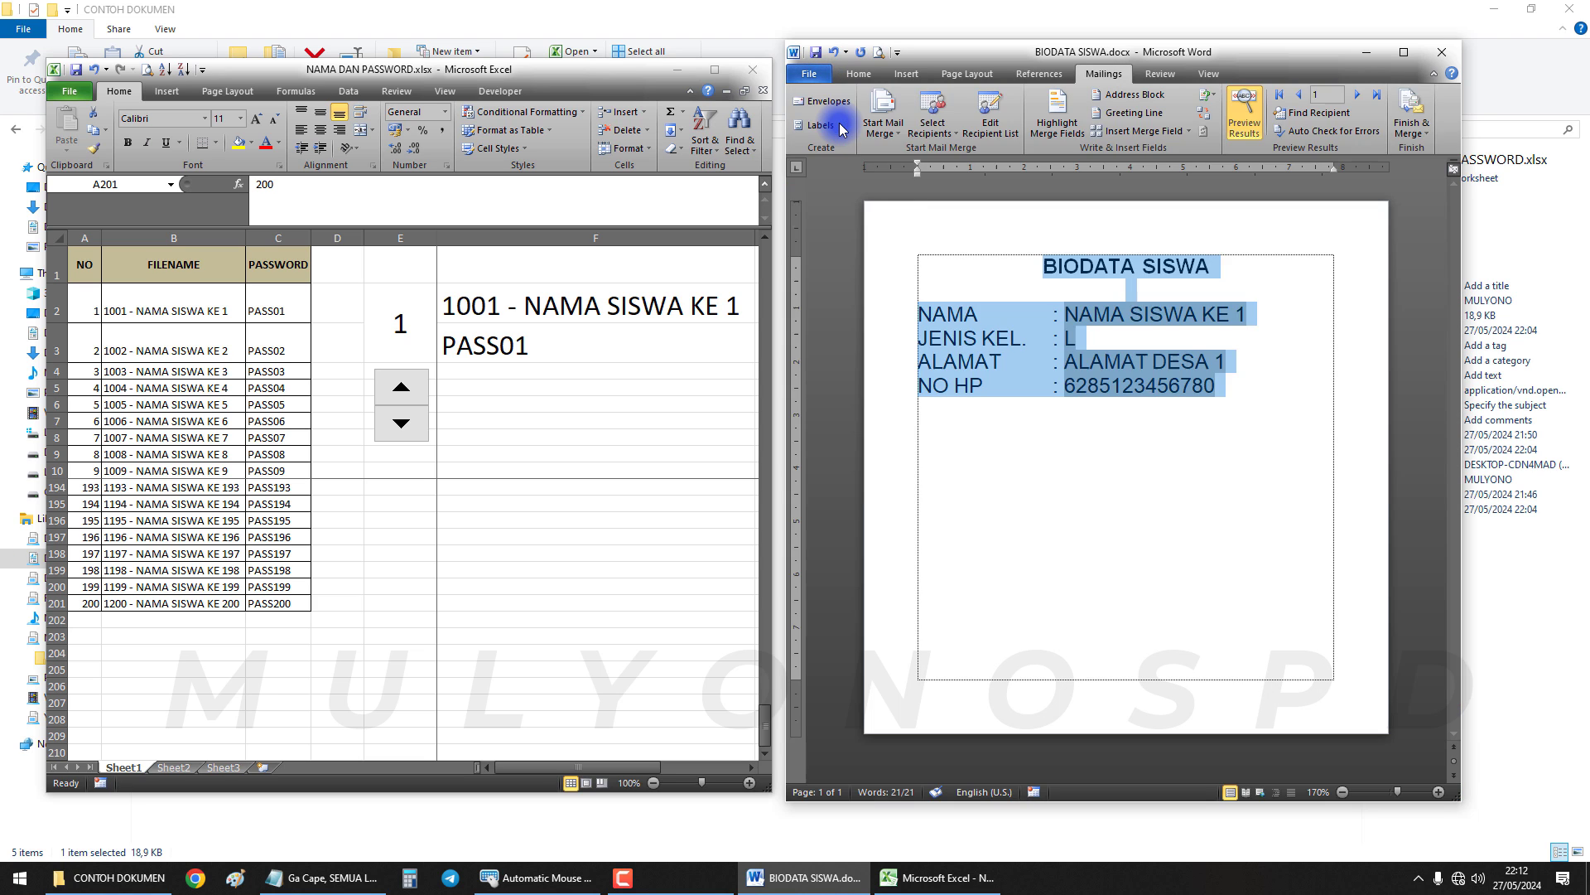
pyautogui.click(973, 398)
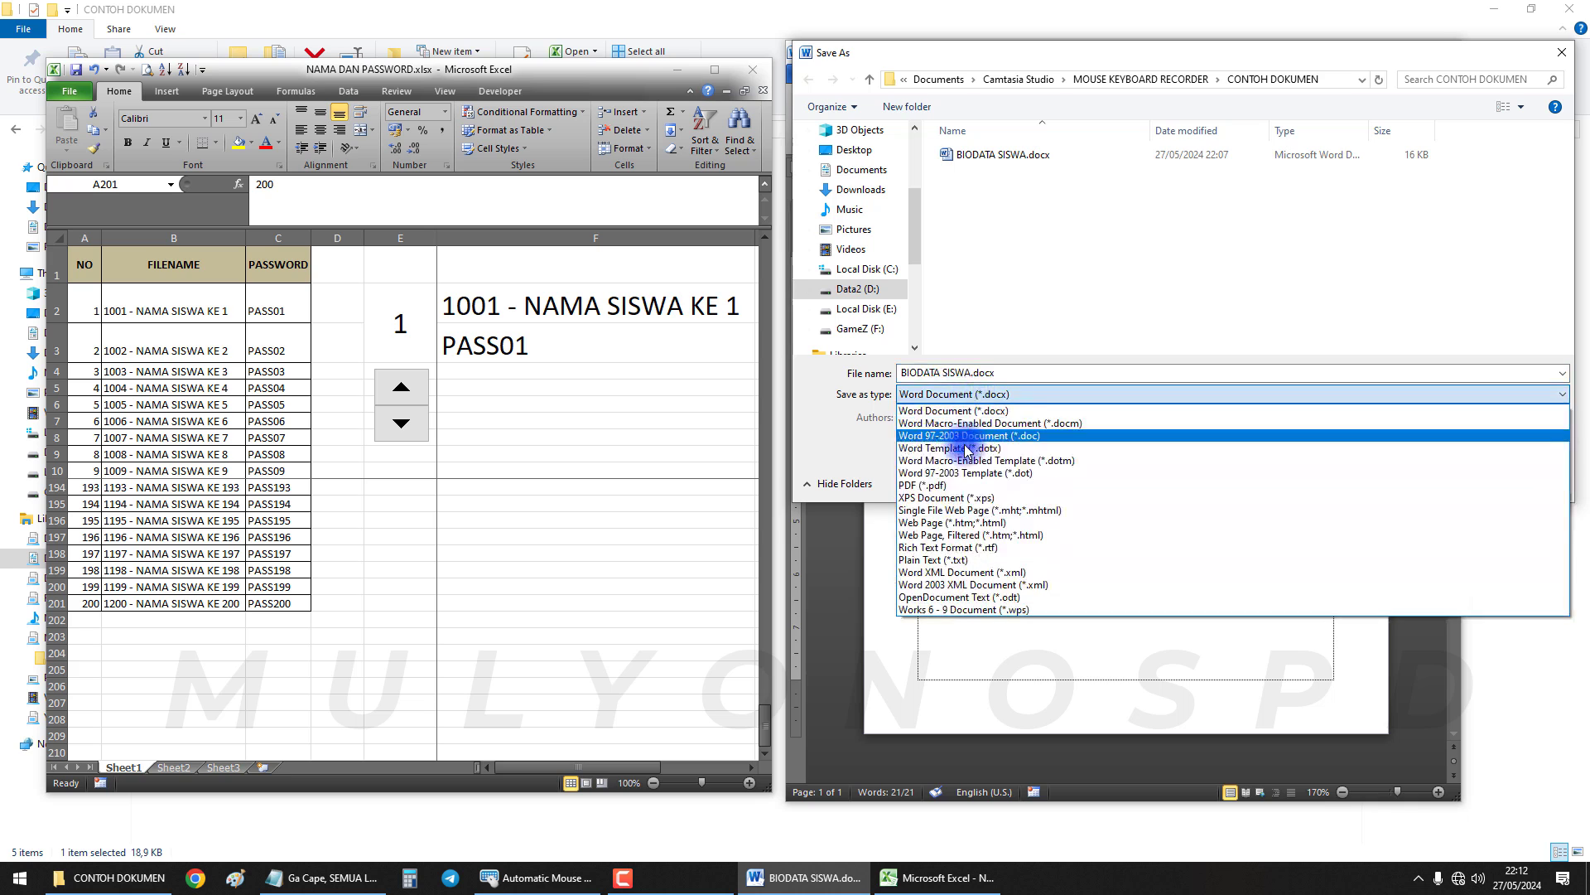
pyautogui.click(958, 492)
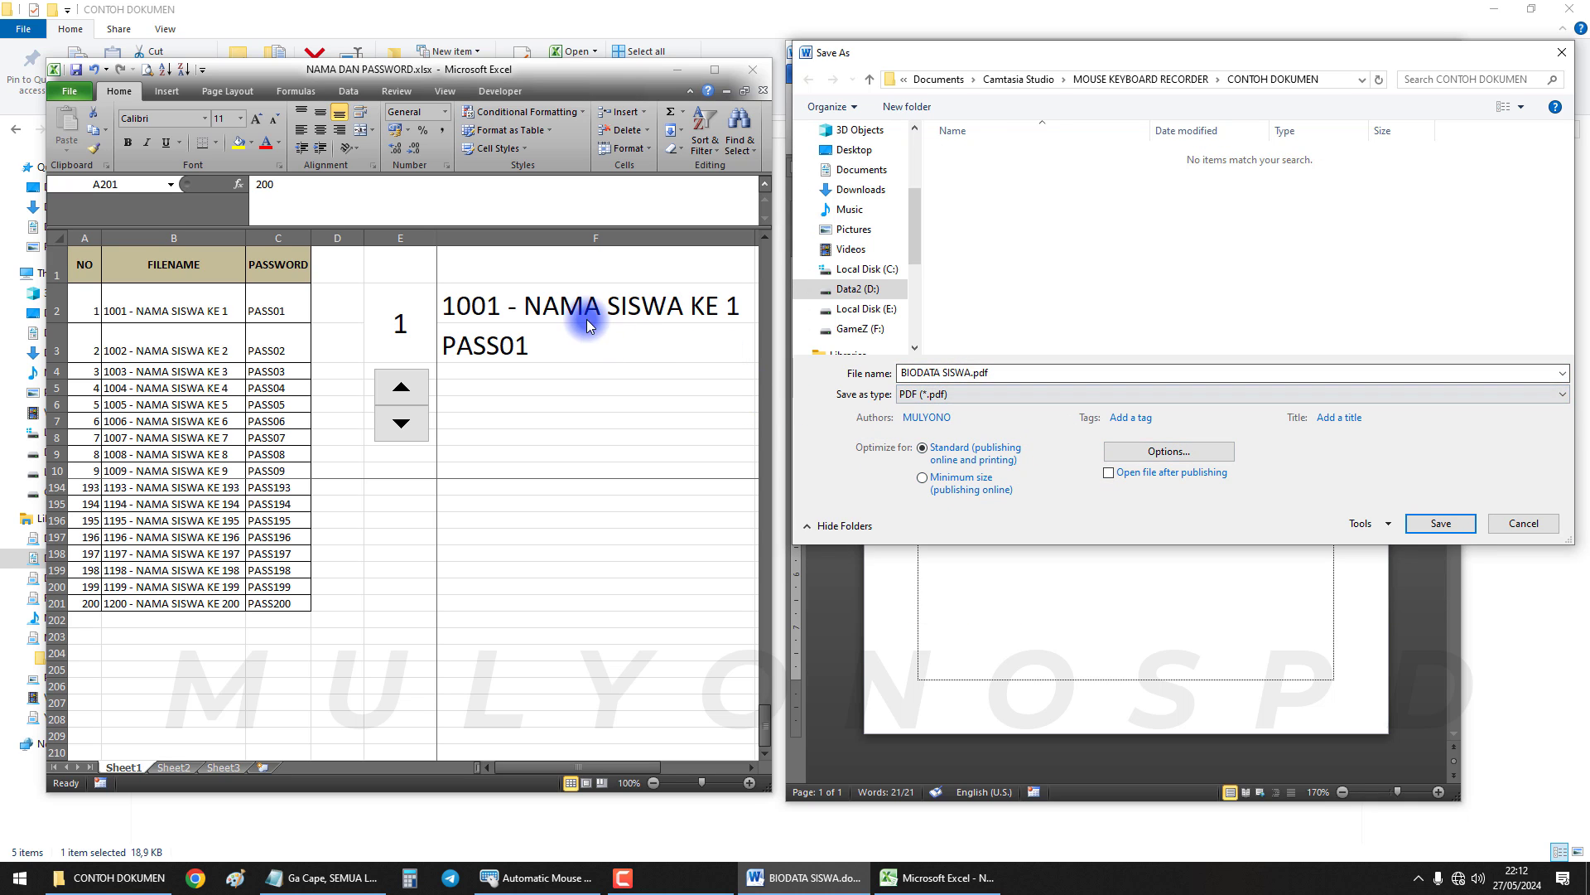
# Use F2's '1001 - NAMA SISWA KE 1' as the file name and copy F3's password
pyautogui.click(564, 305)
pyautogui.hotkey('ctrl', 'c')
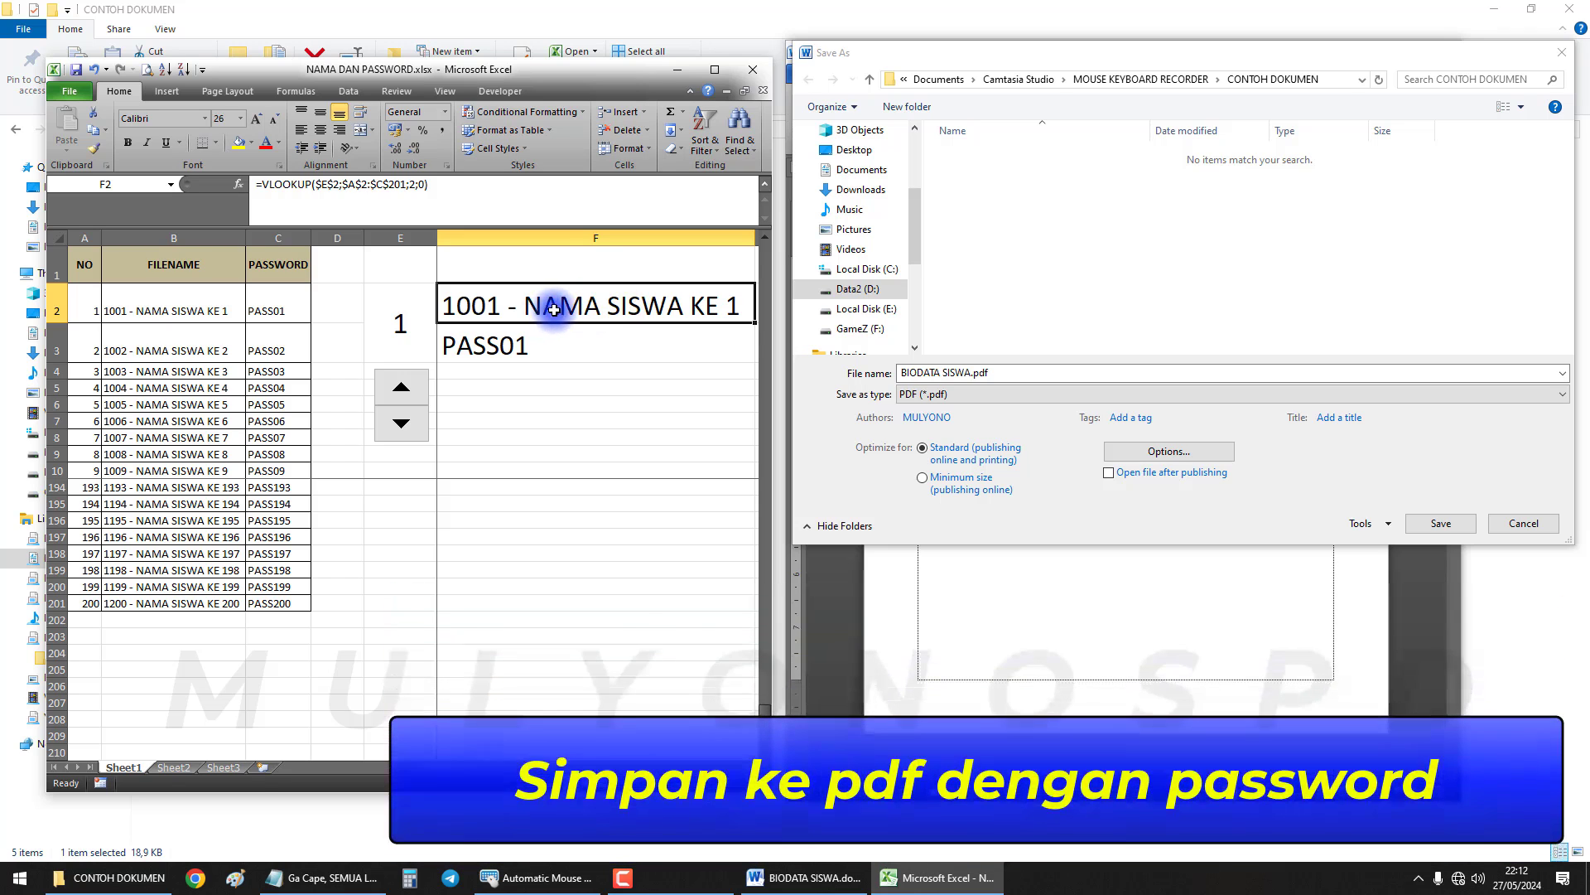
pyautogui.click(865, 368)
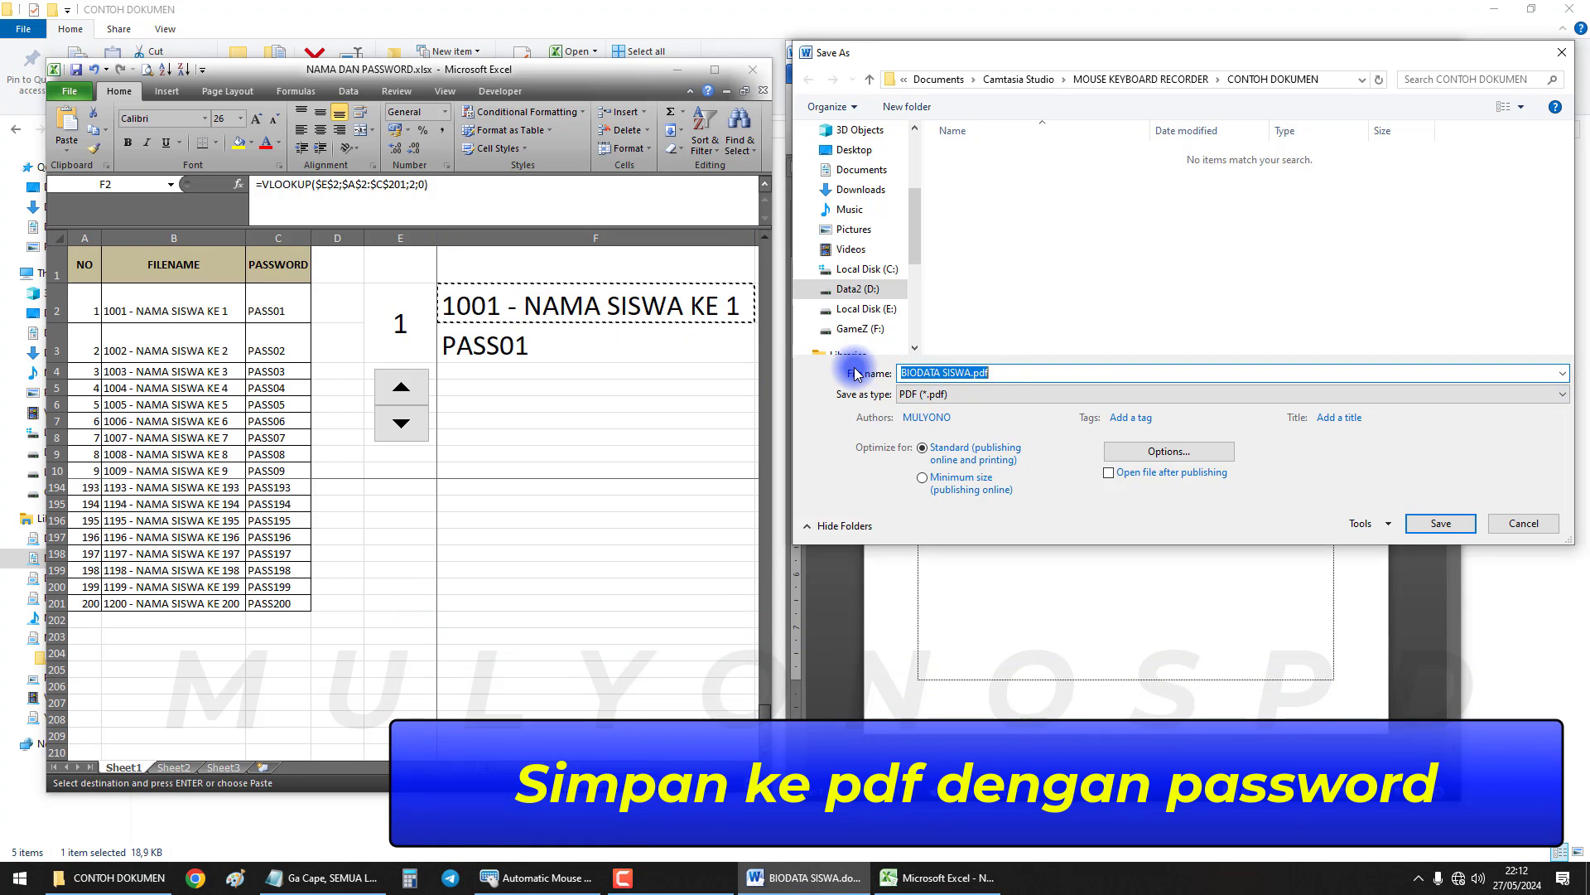
pyautogui.hotkey('ctrl', 'v')
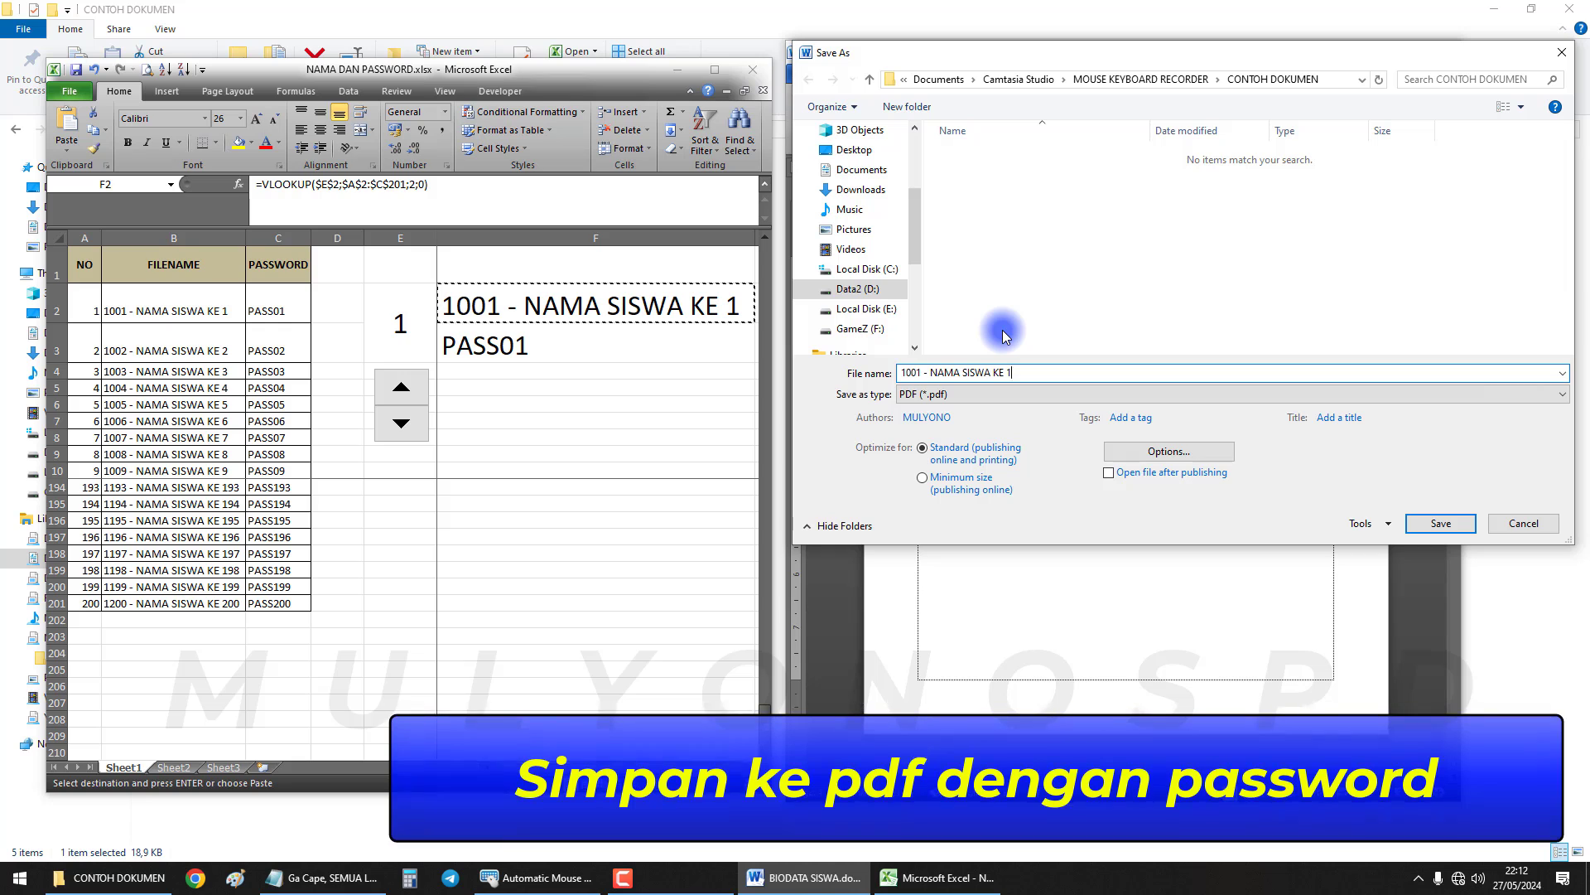
pyautogui.click(523, 346)
pyautogui.click(524, 347)
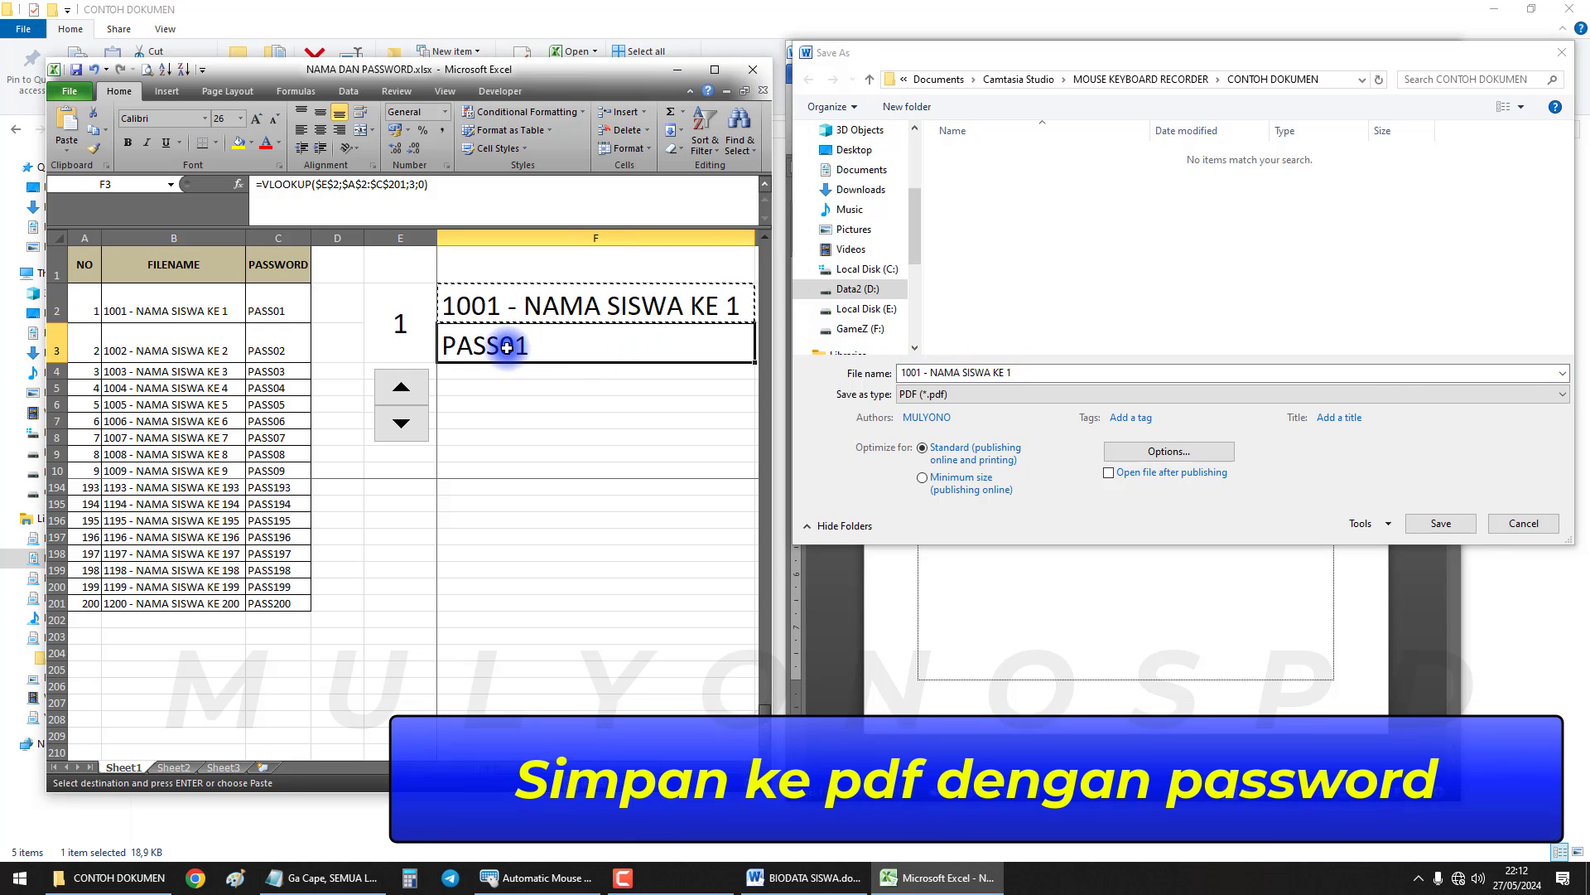
pyautogui.hotkey('ctrl', 'c')
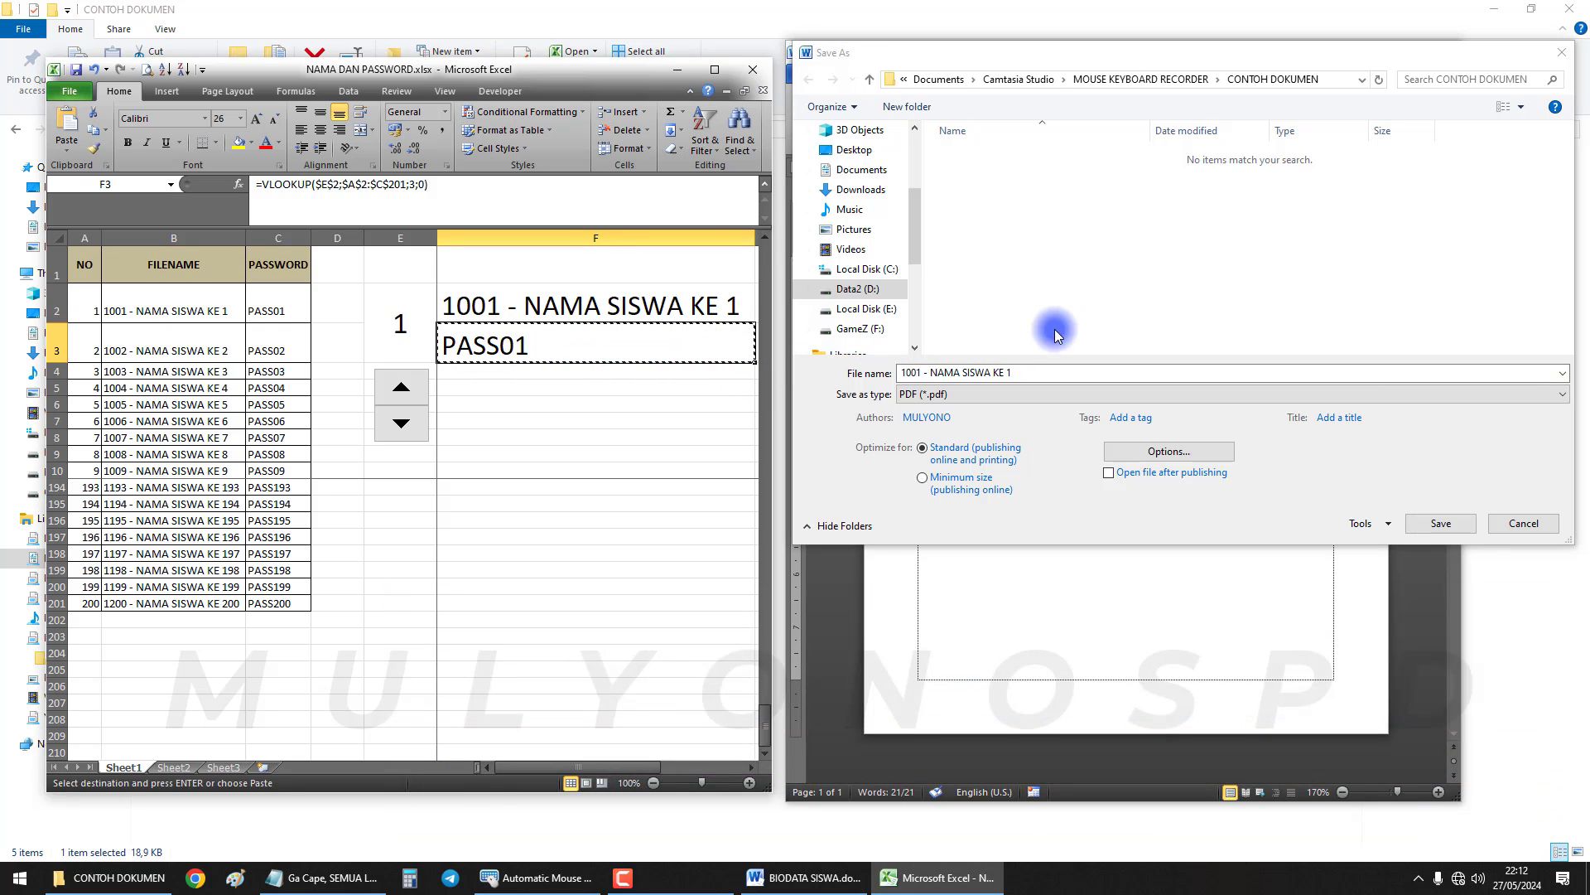
# Encrypt the PDF with the password from cell F3 and save it
pyautogui.click(1166, 454)
pyautogui.click(1087, 435)
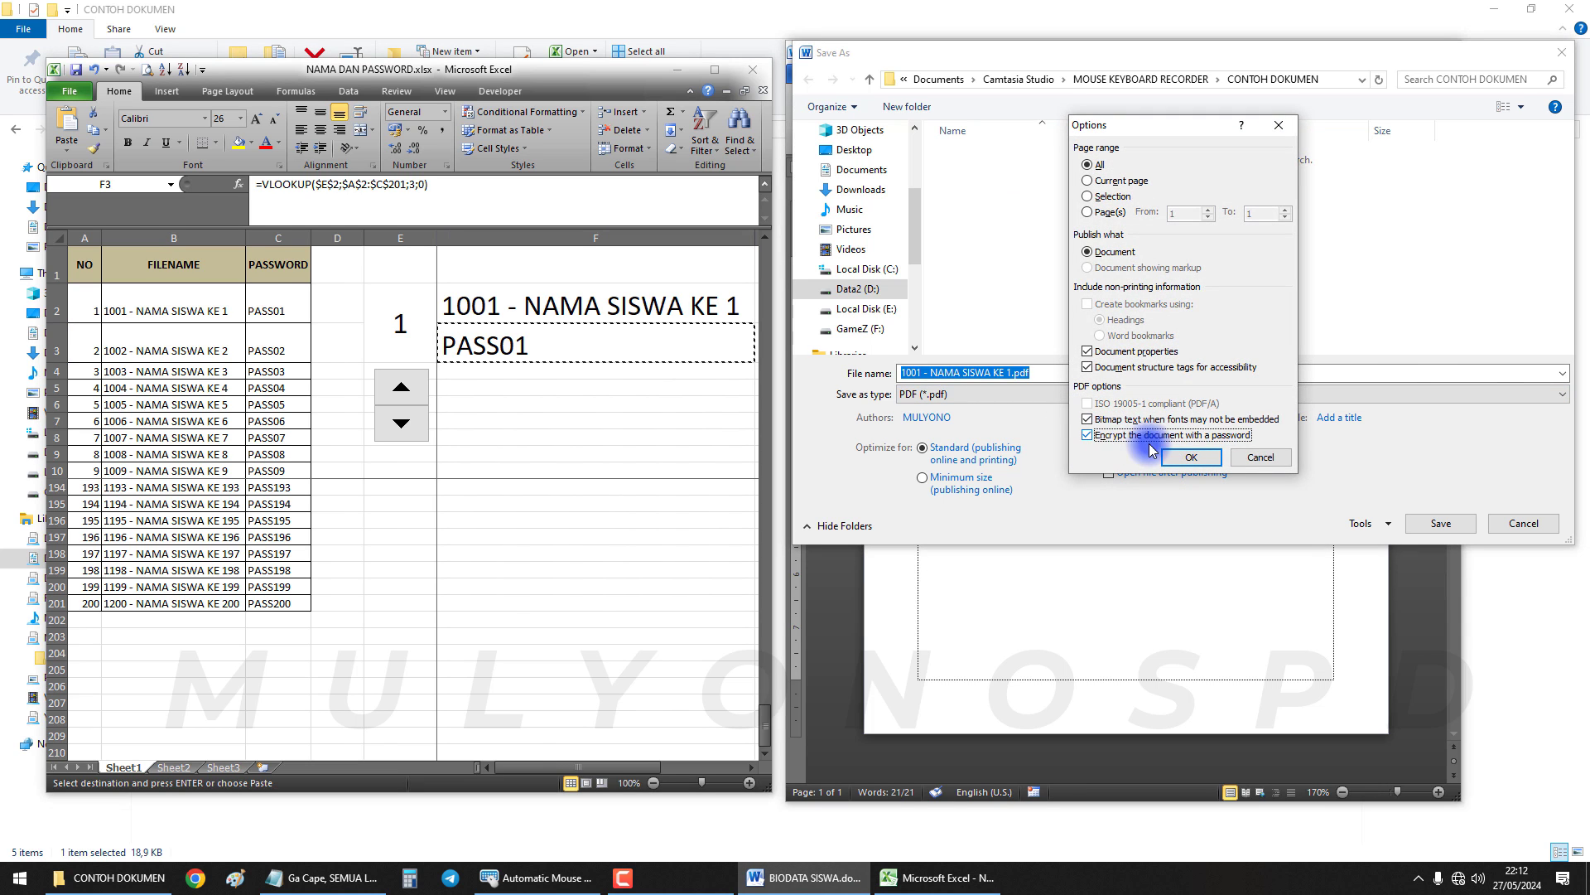
pyautogui.click(1186, 458)
pyautogui.click(1075, 270)
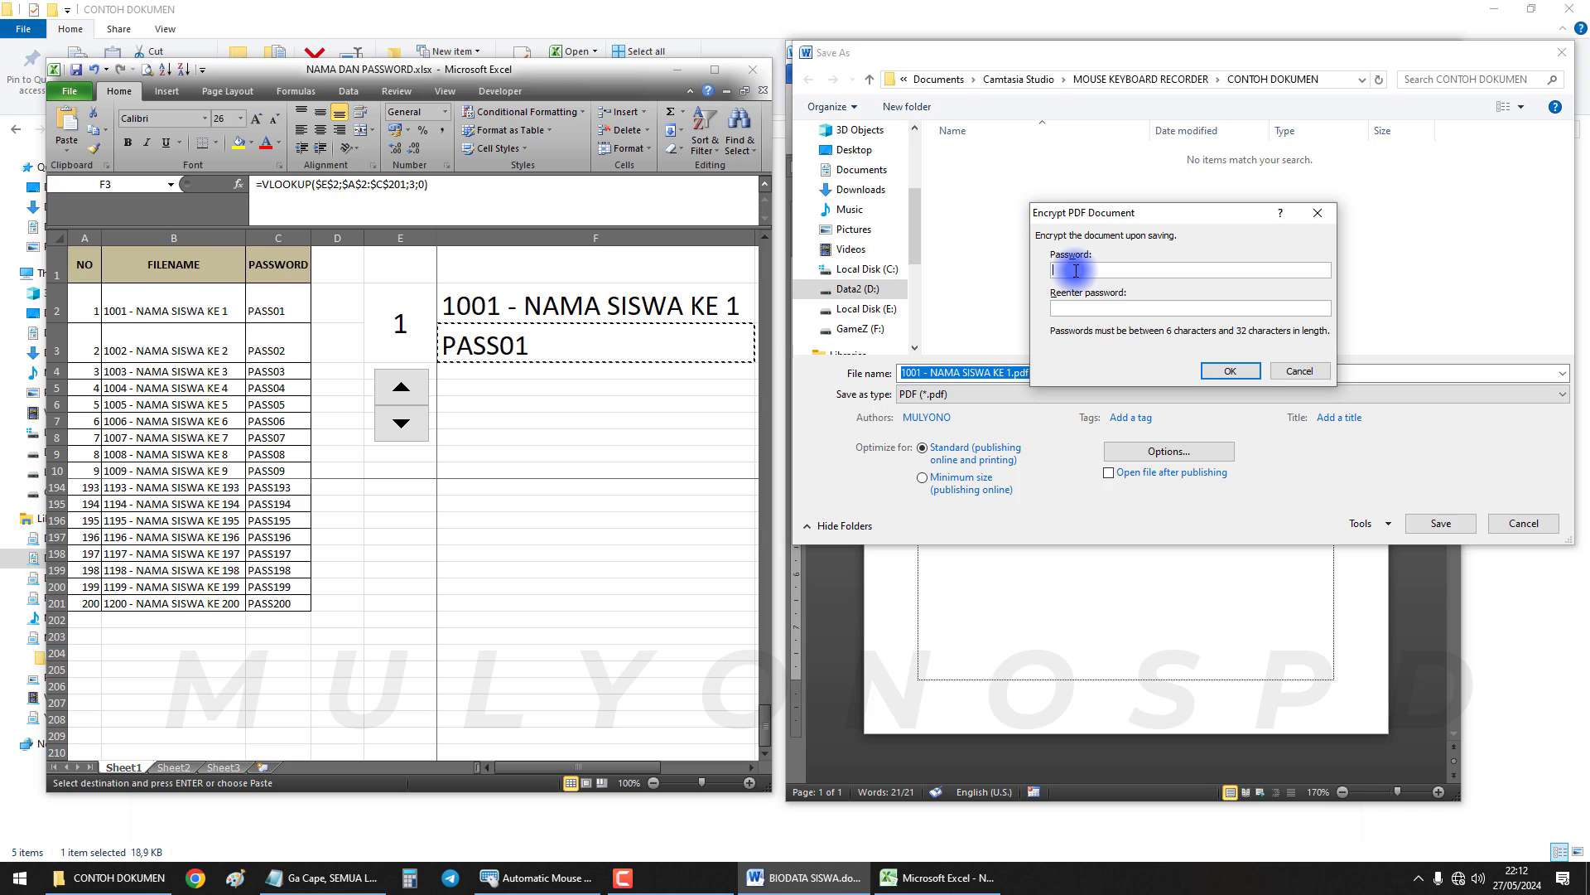
pyautogui.write('PASS01')
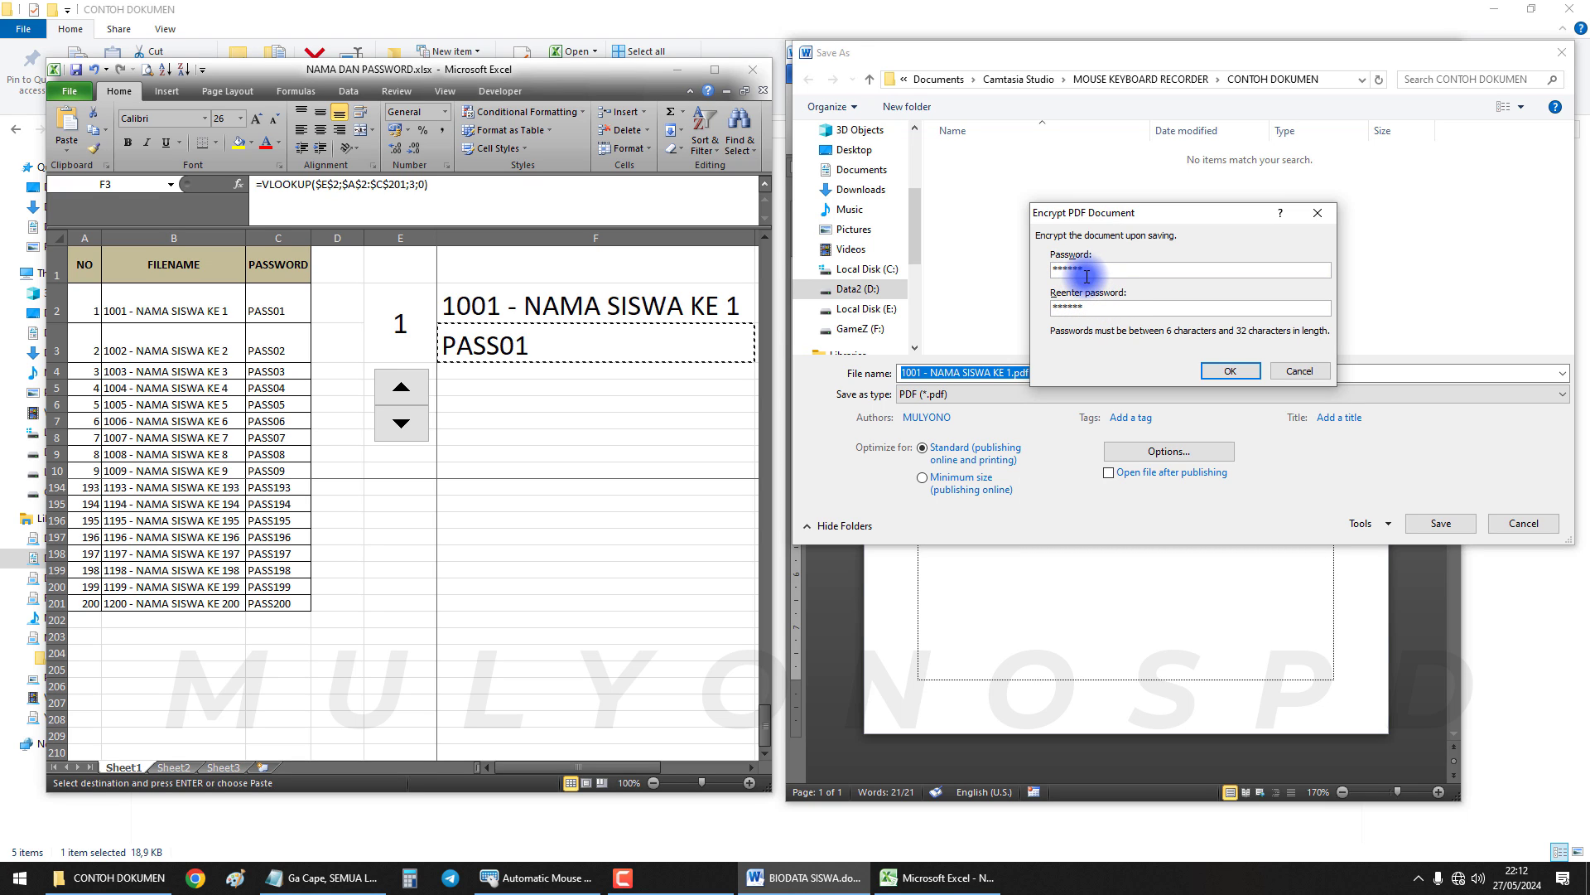
pyautogui.click(488, 346)
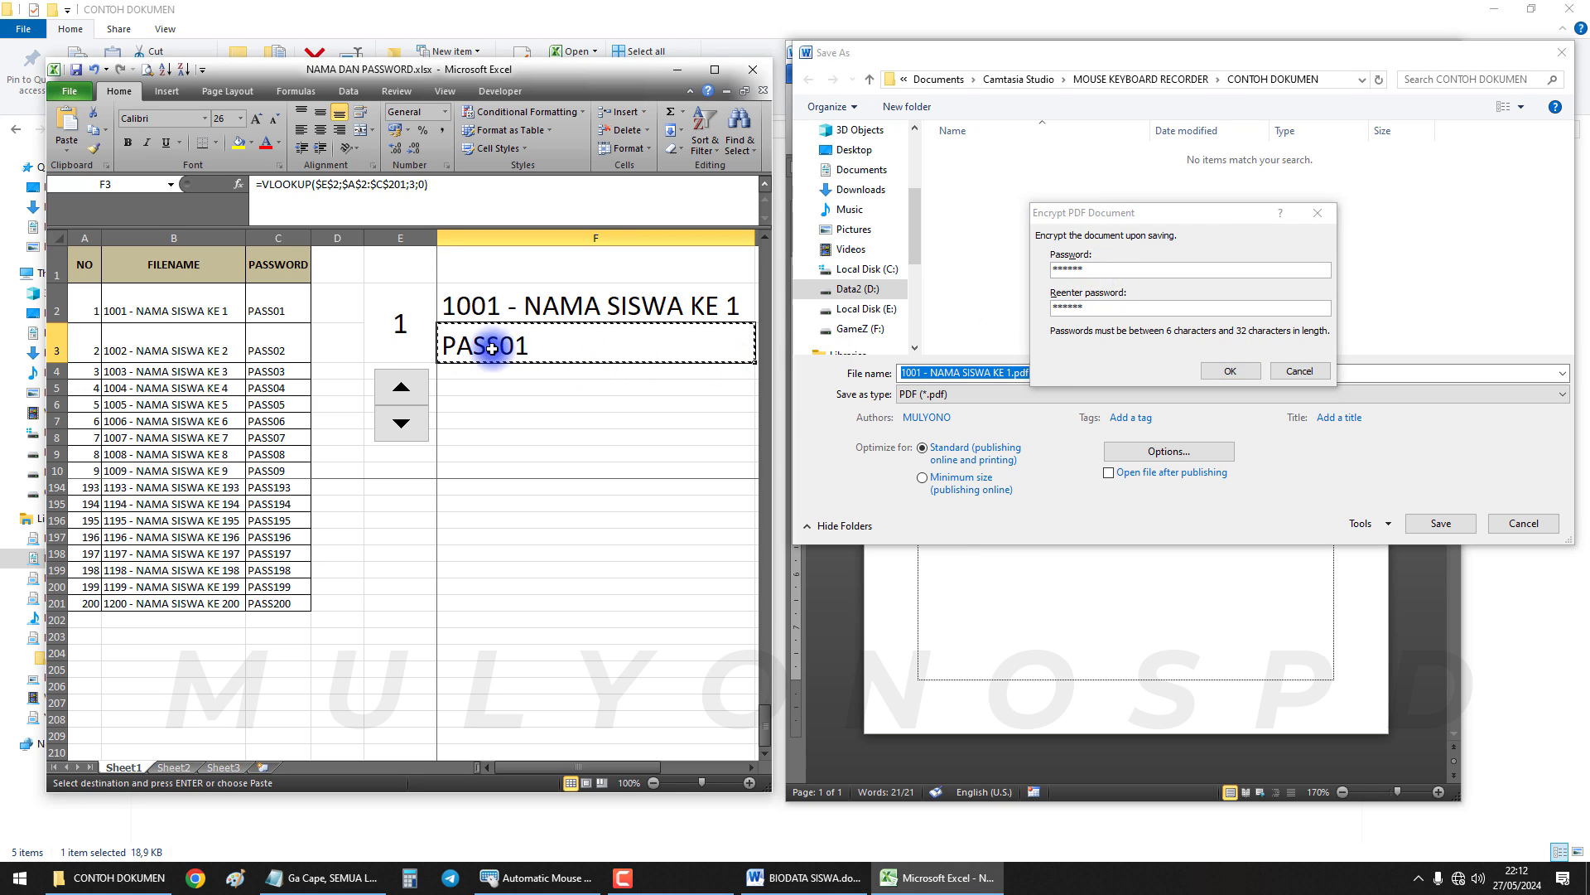
pyautogui.click(1230, 370)
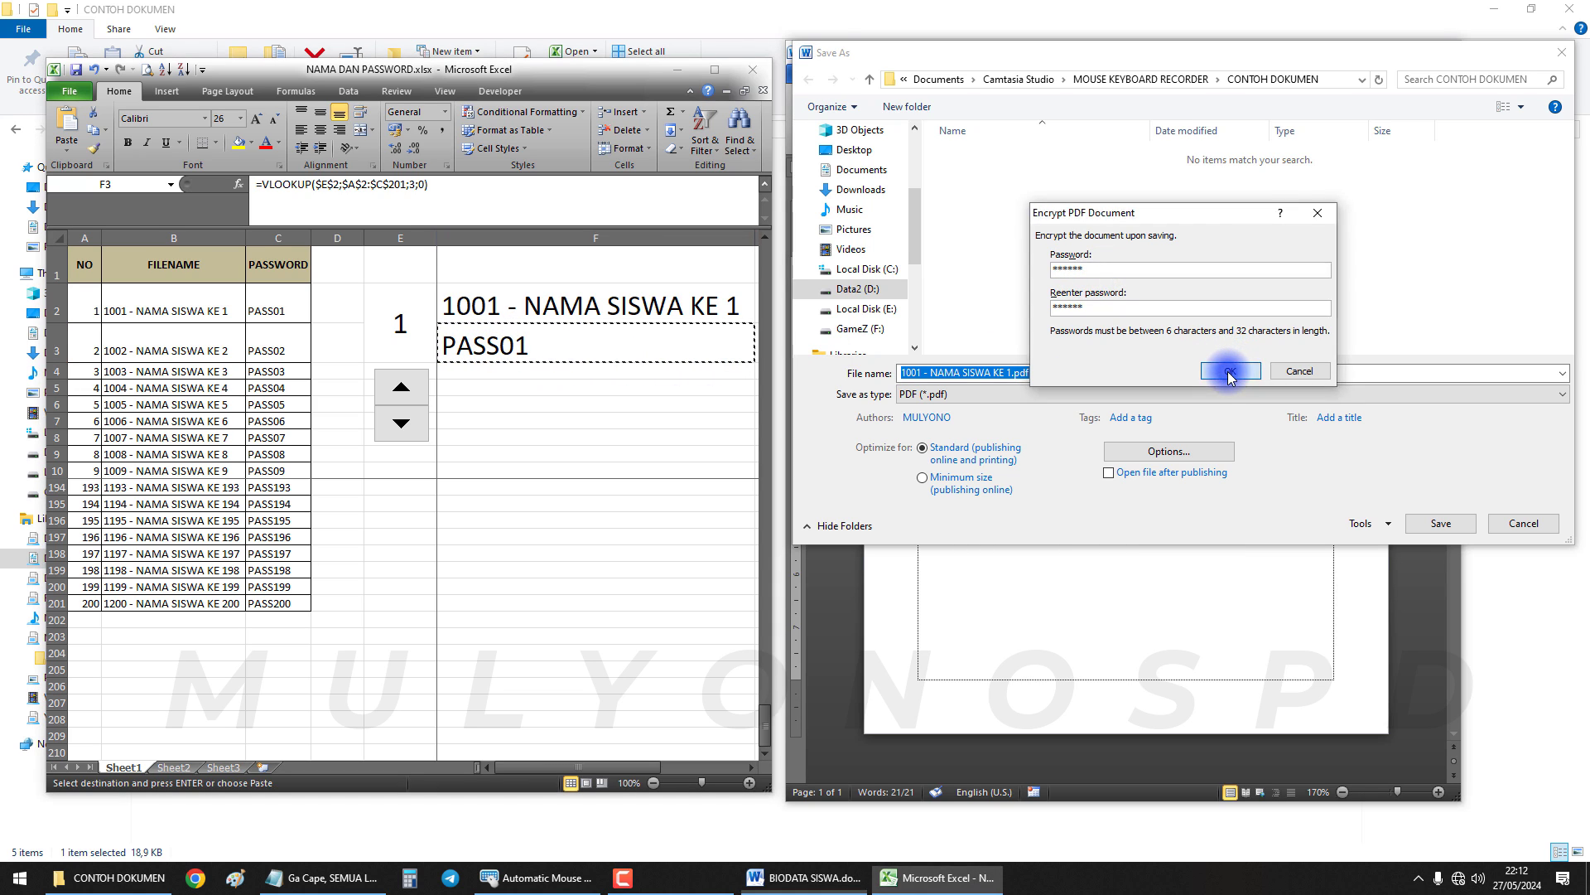
pyautogui.click(1439, 523)
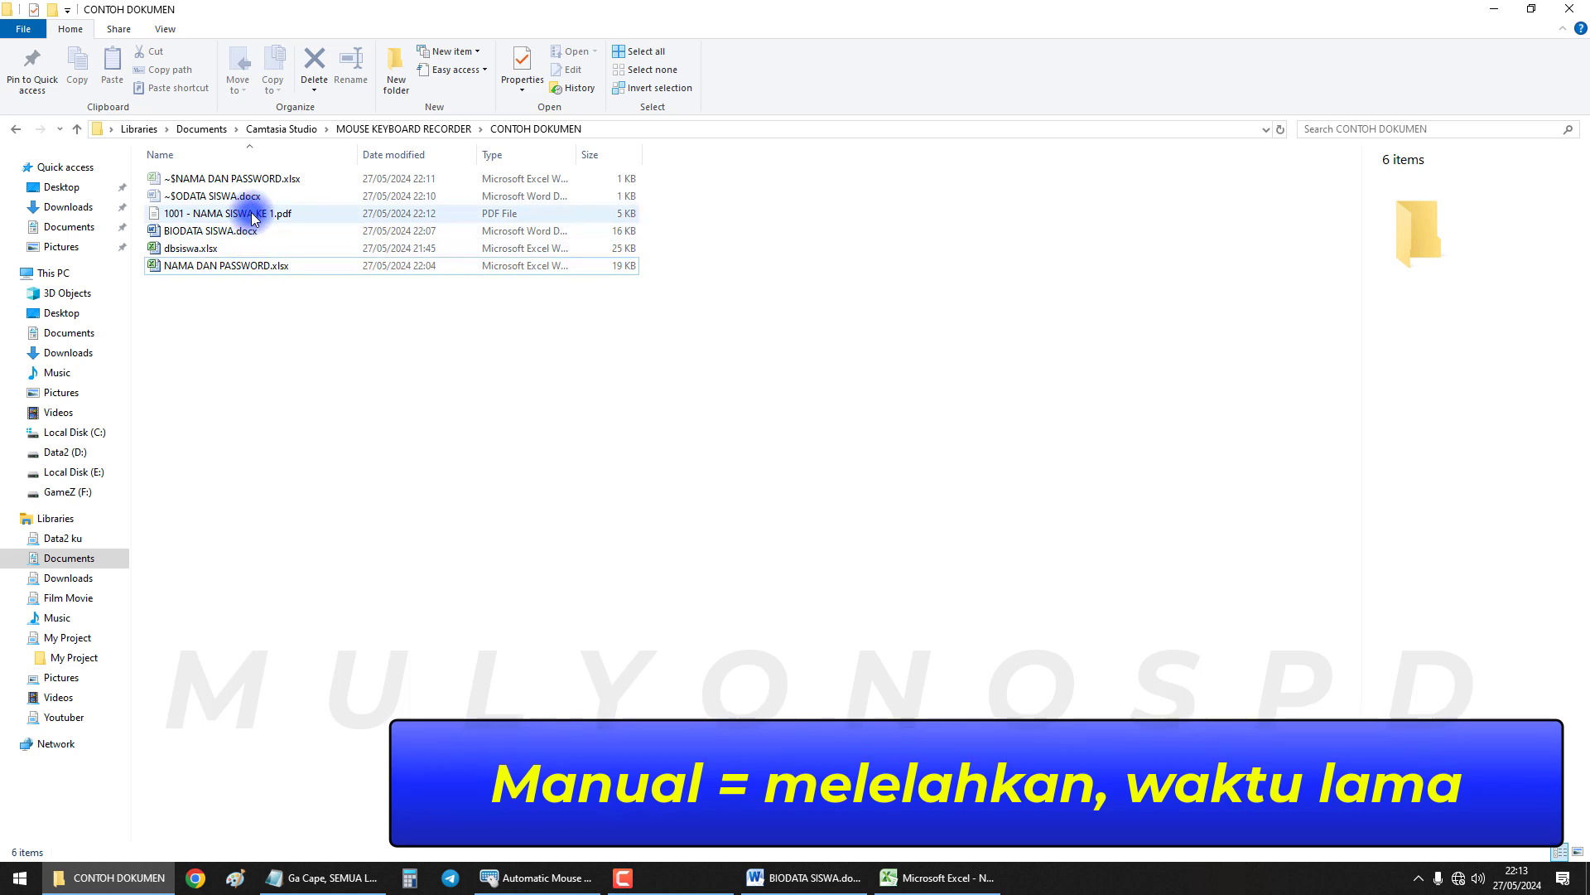
pyautogui.doubleClick(253, 214)
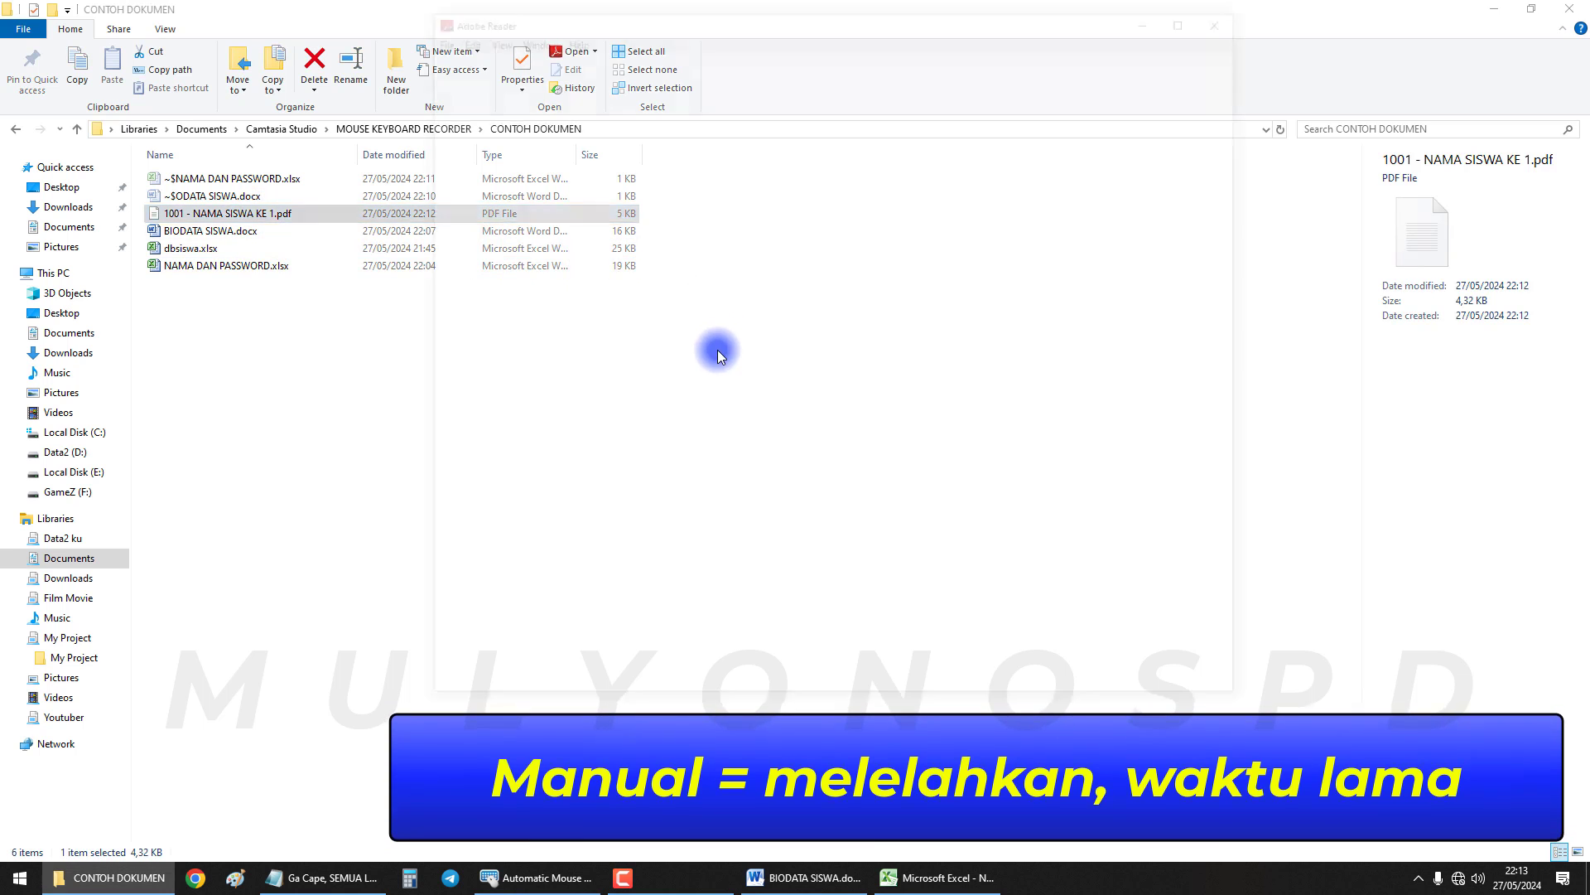
pyautogui.write('******')
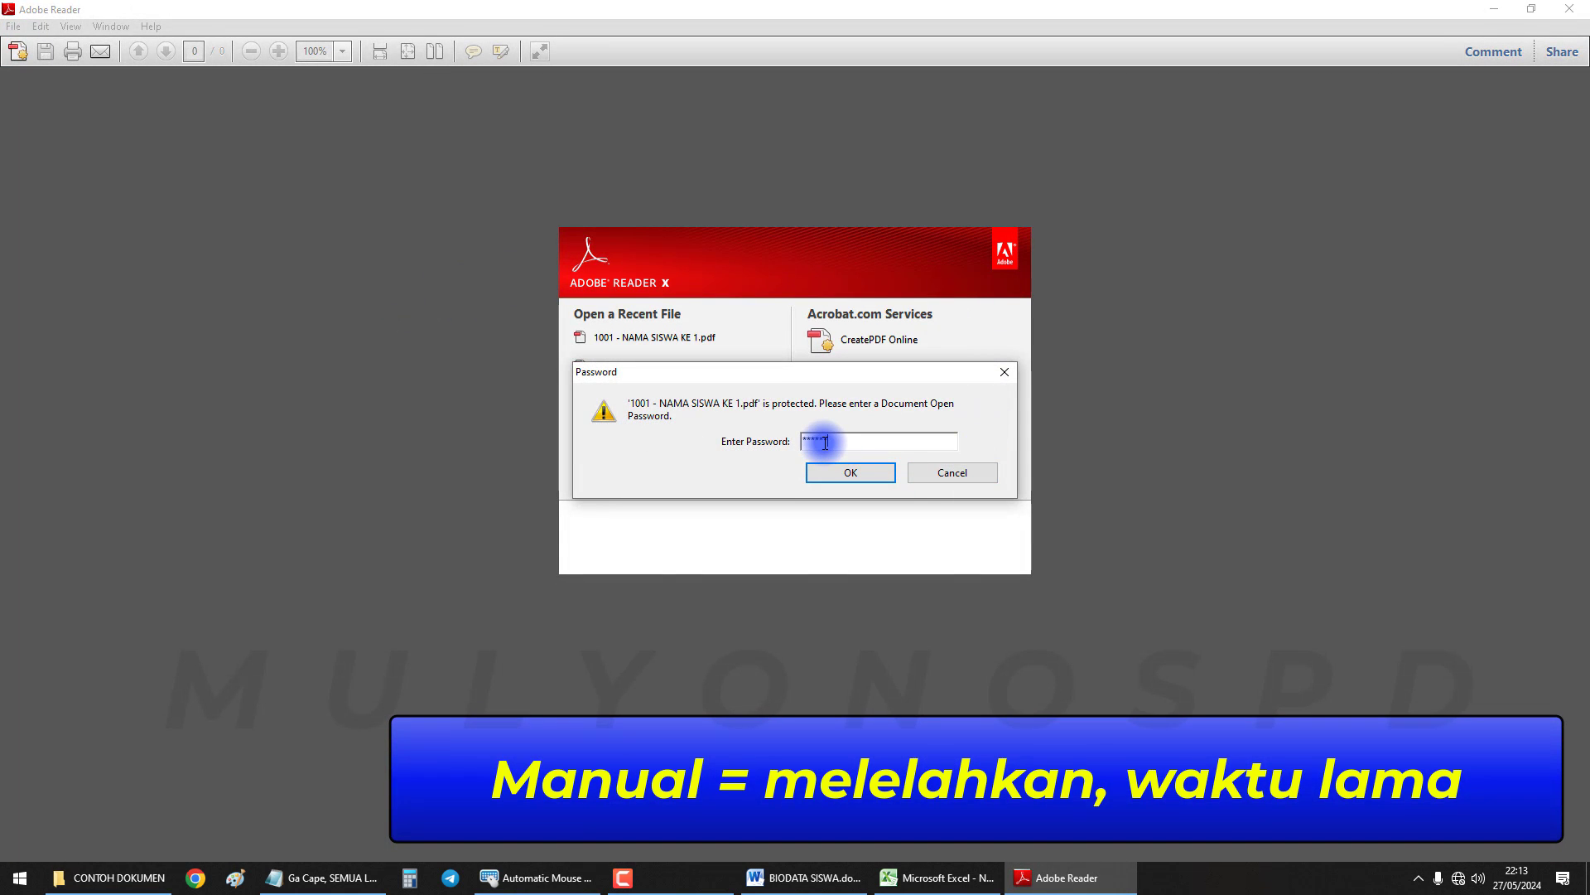
pyautogui.press('Return')
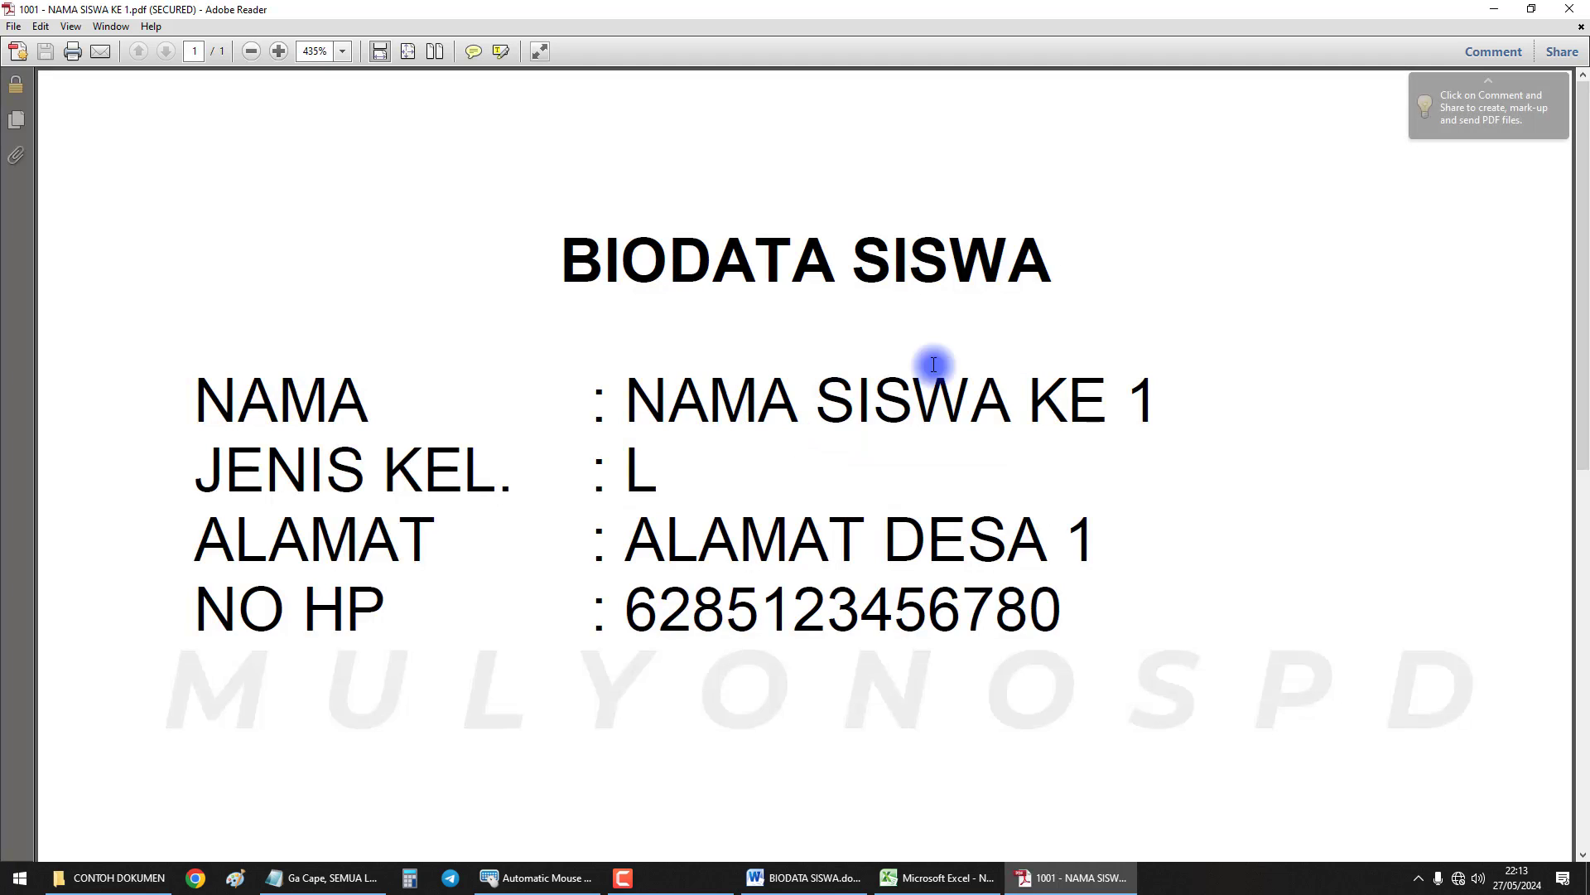
pyautogui.click(1568, 8)
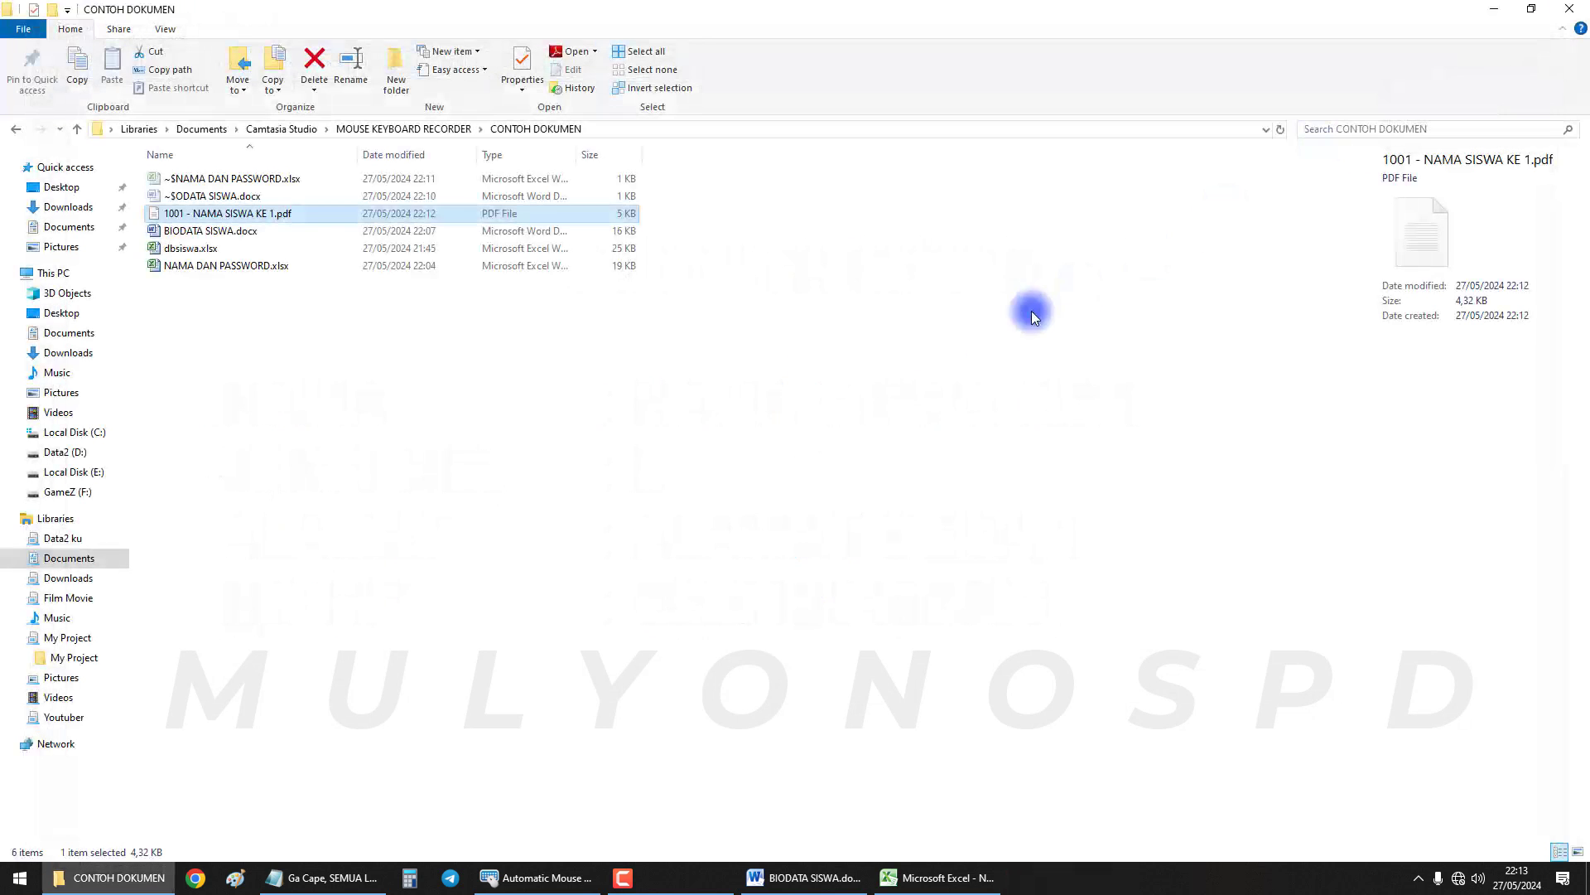
# In Automatic Mouse and Keyboard's Play Options, try Repeat, then set playback back to once
pyautogui.click(950, 881)
pyautogui.click(818, 881)
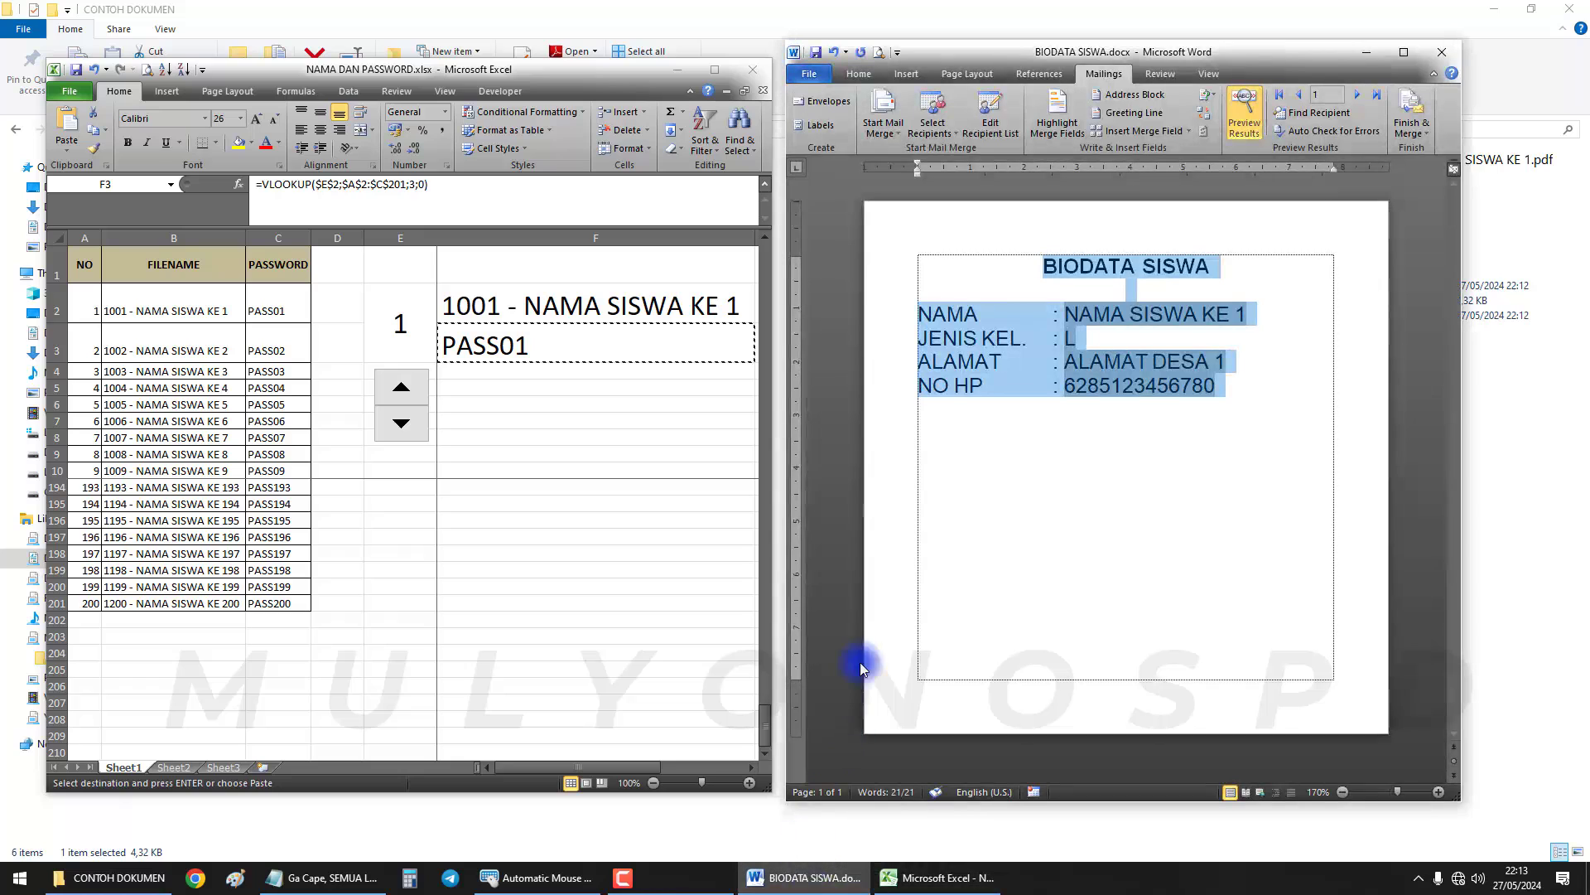
pyautogui.click(621, 439)
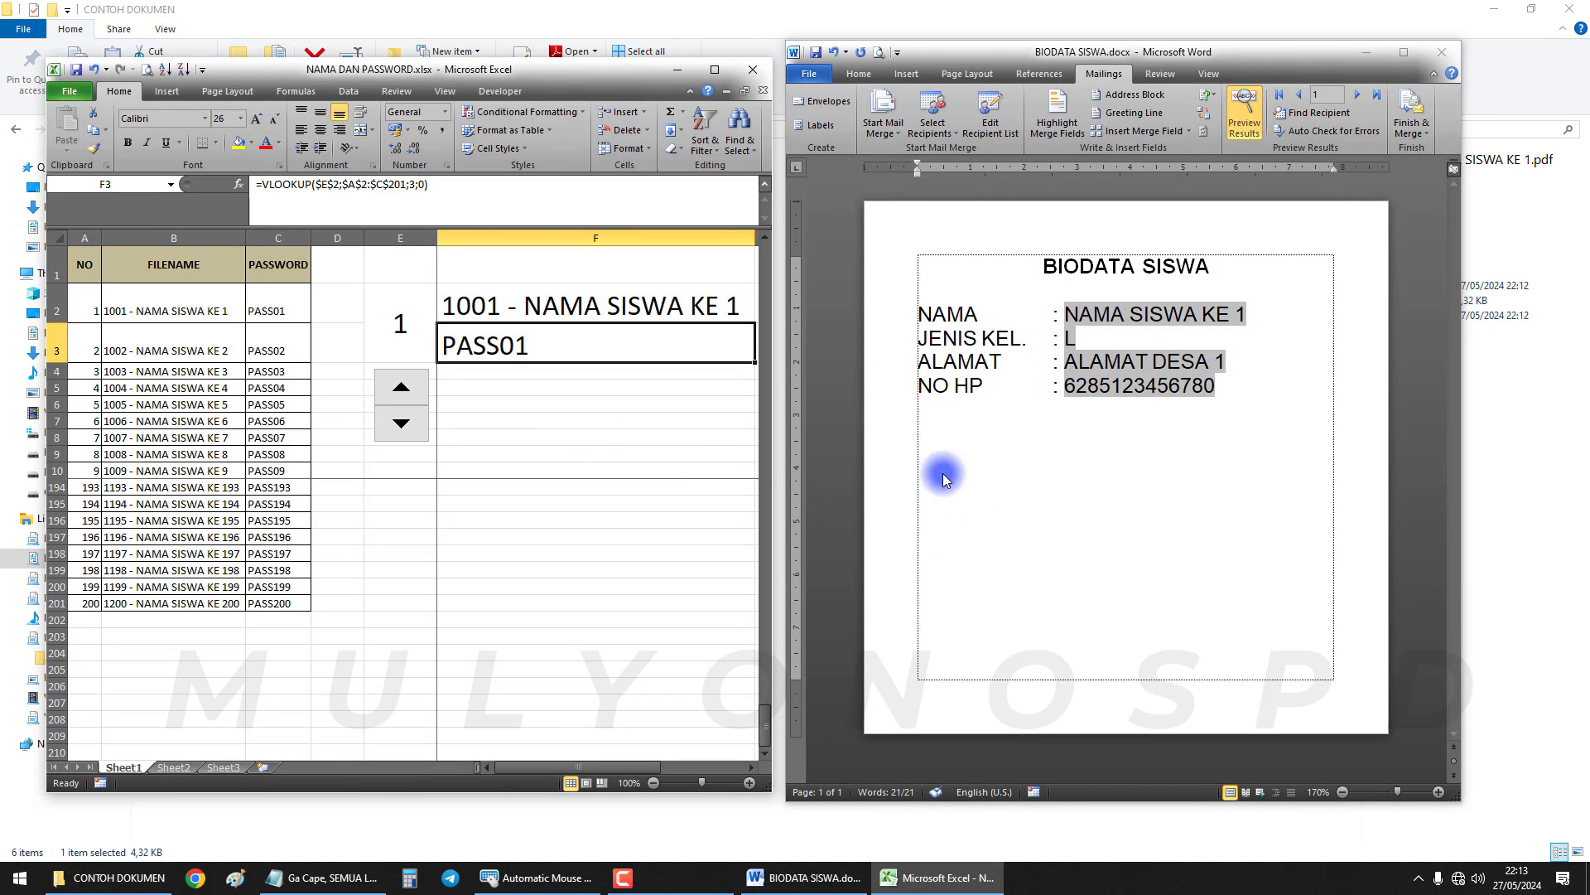
pyautogui.click(1189, 439)
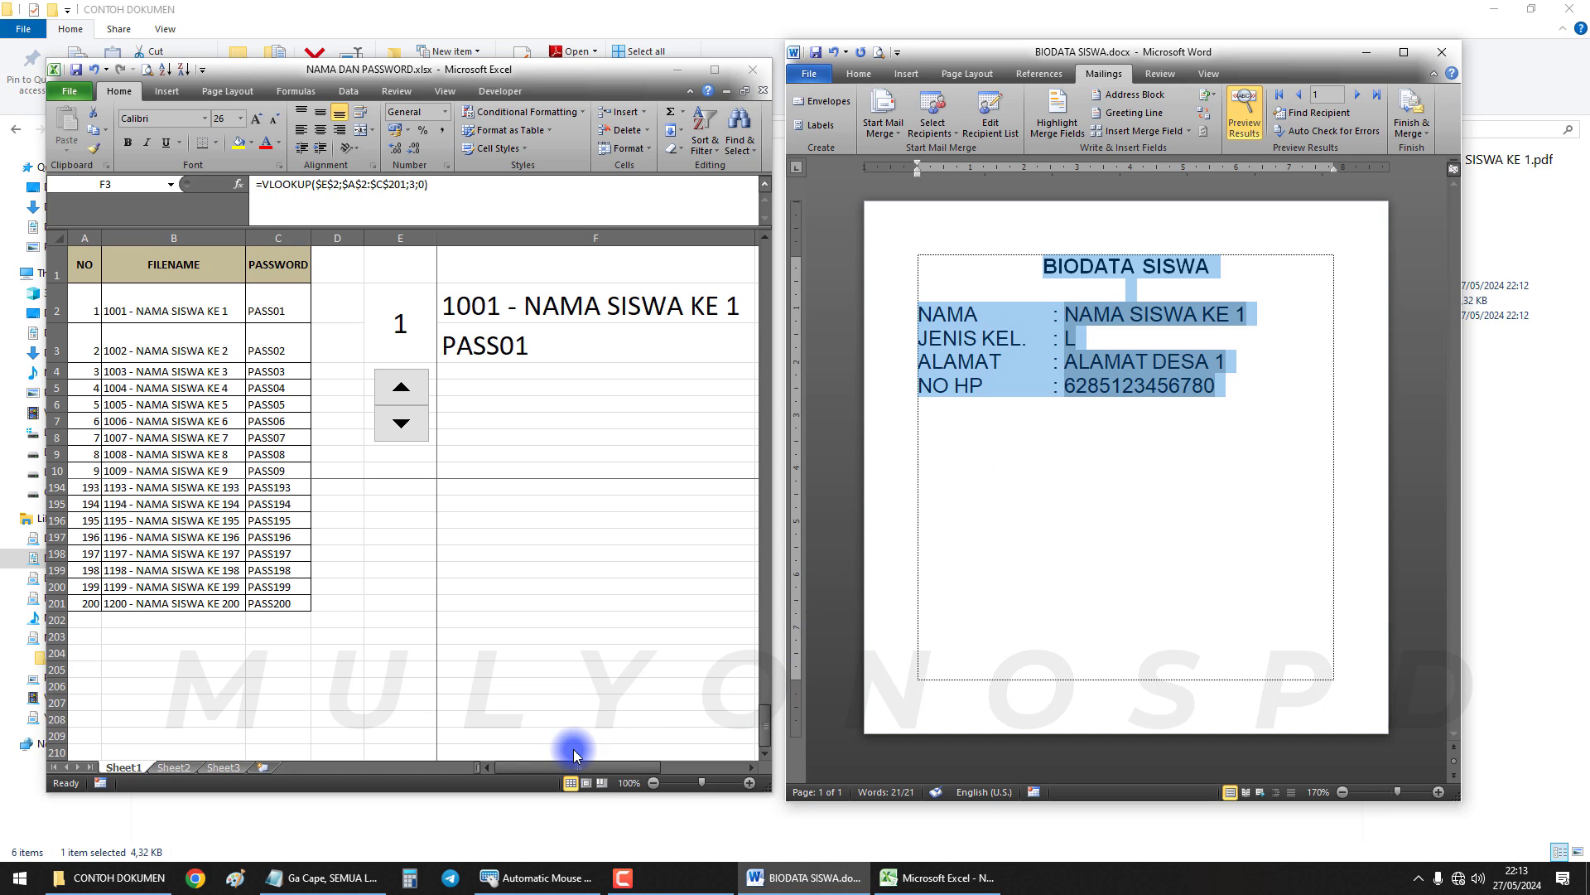
pyautogui.click(571, 878)
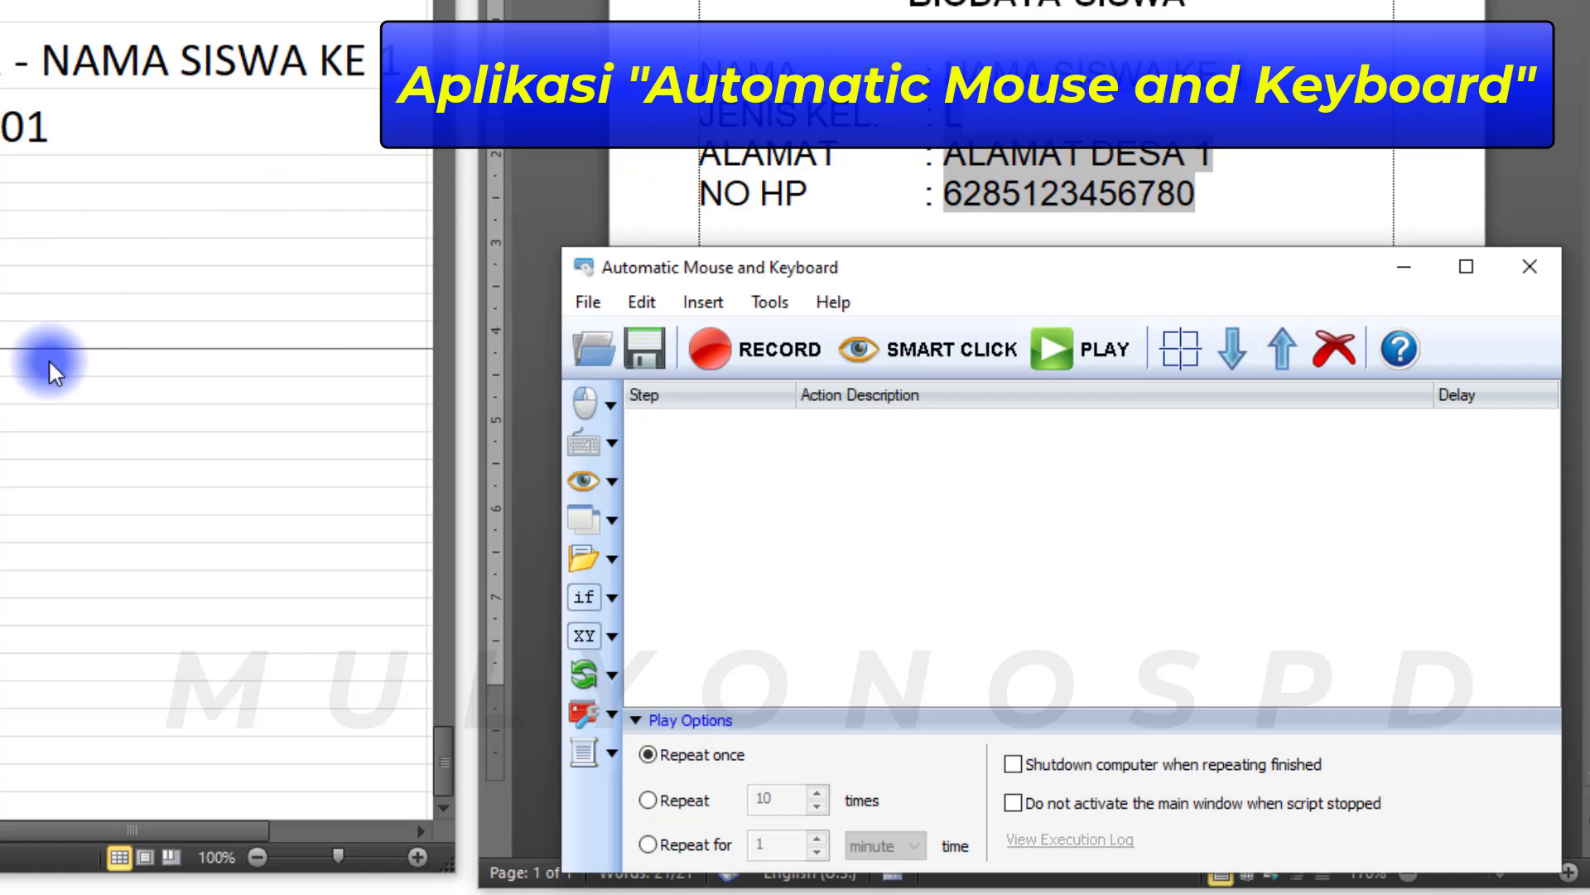
pyautogui.click(684, 802)
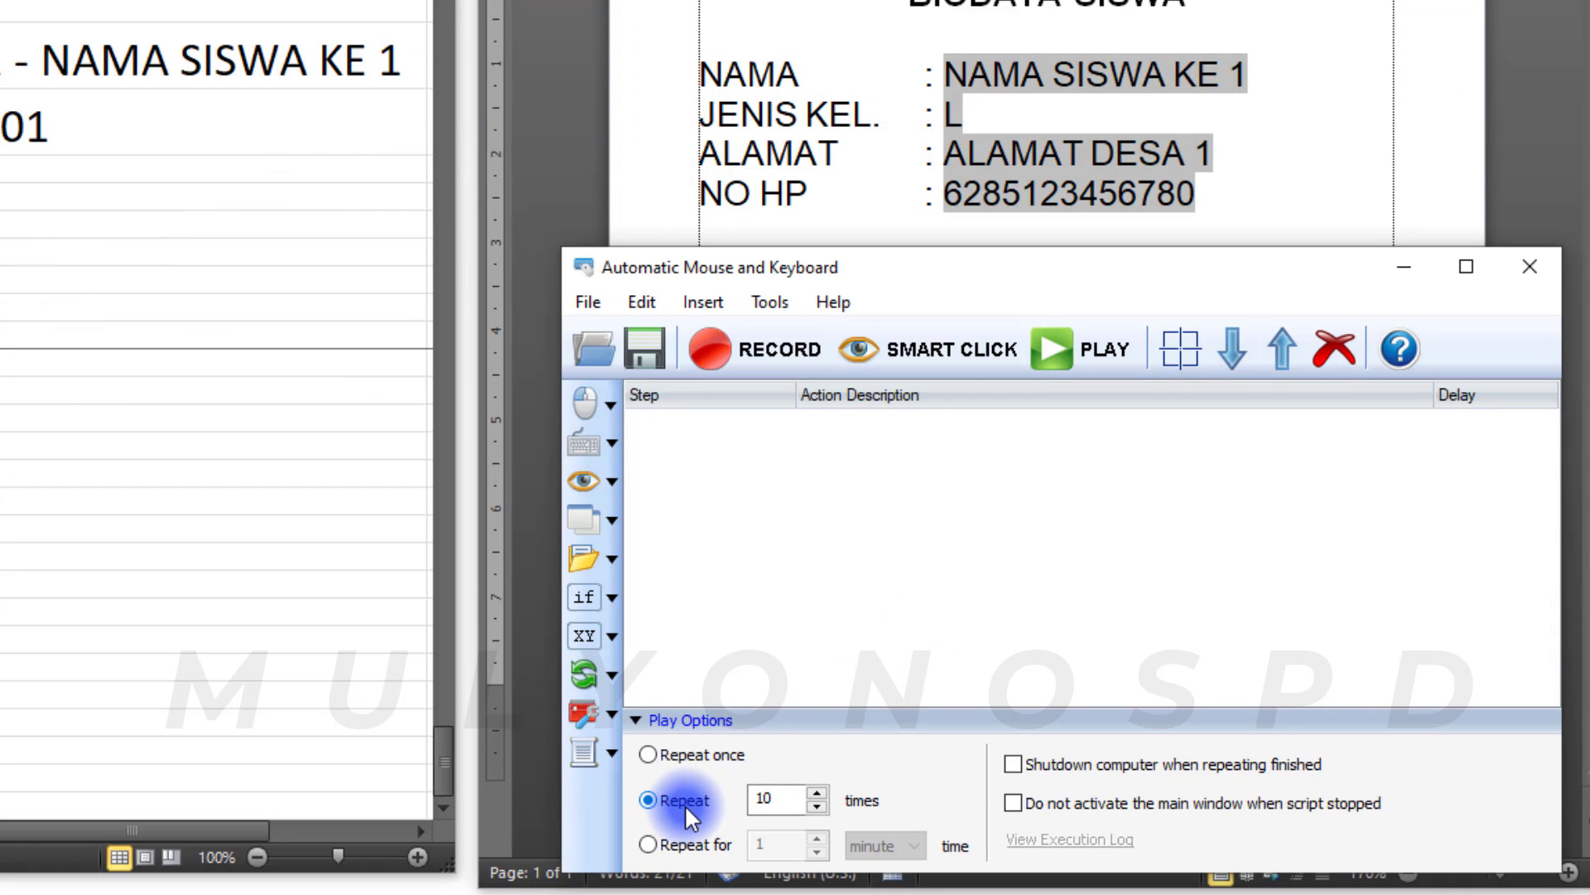
pyautogui.click(686, 754)
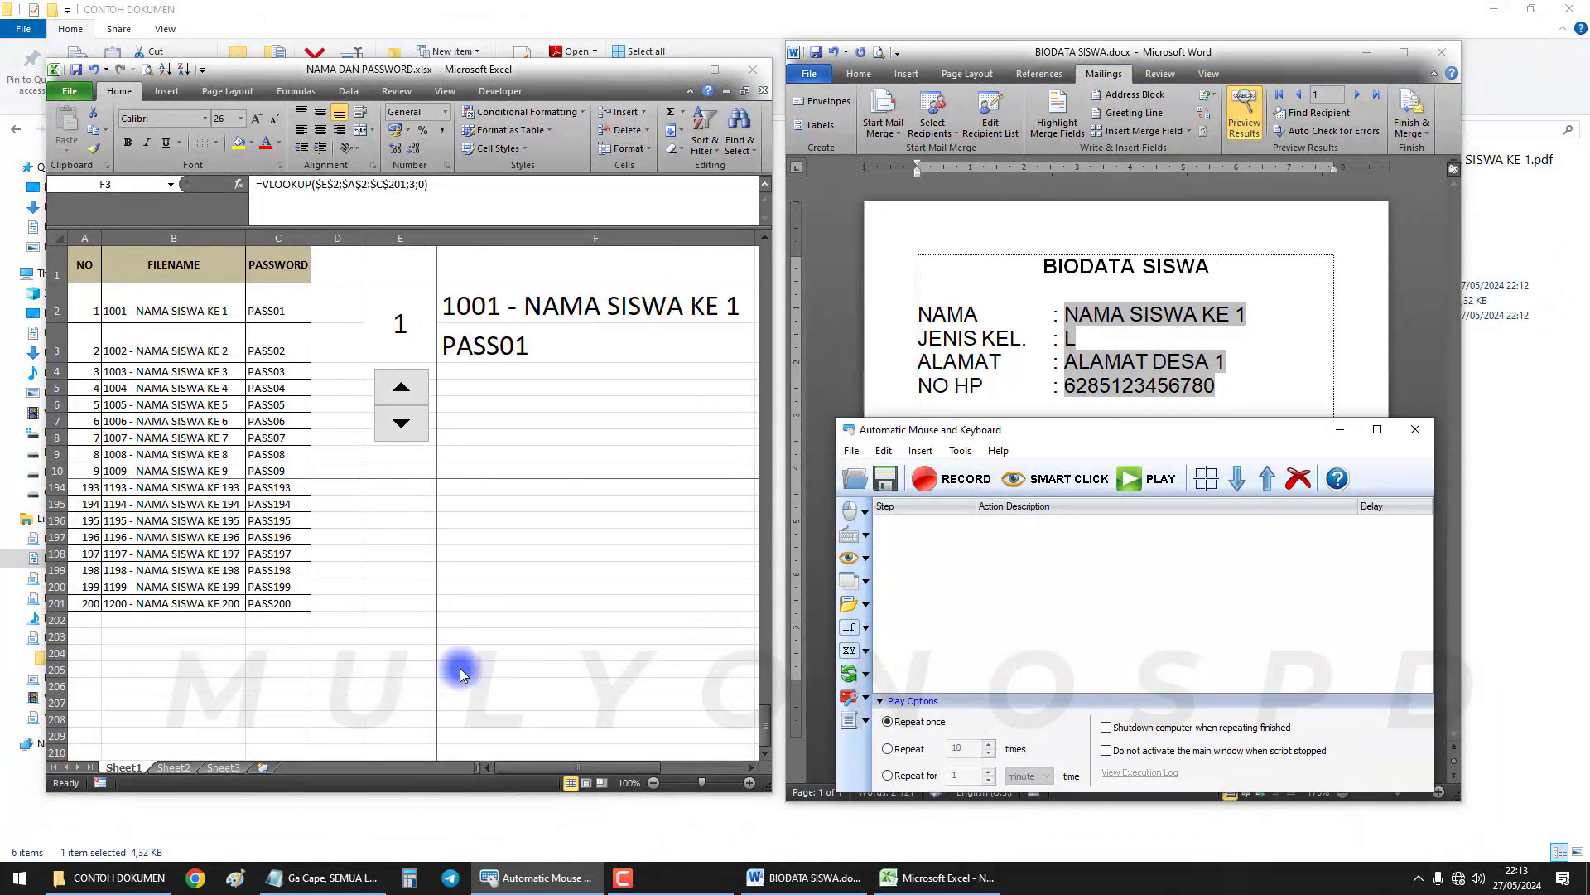
# Highlight the 'Download dan instal aplikasi' and 'Buka semua file' lines in the notes
pyautogui.click(348, 880)
pyautogui.click(196, 602)
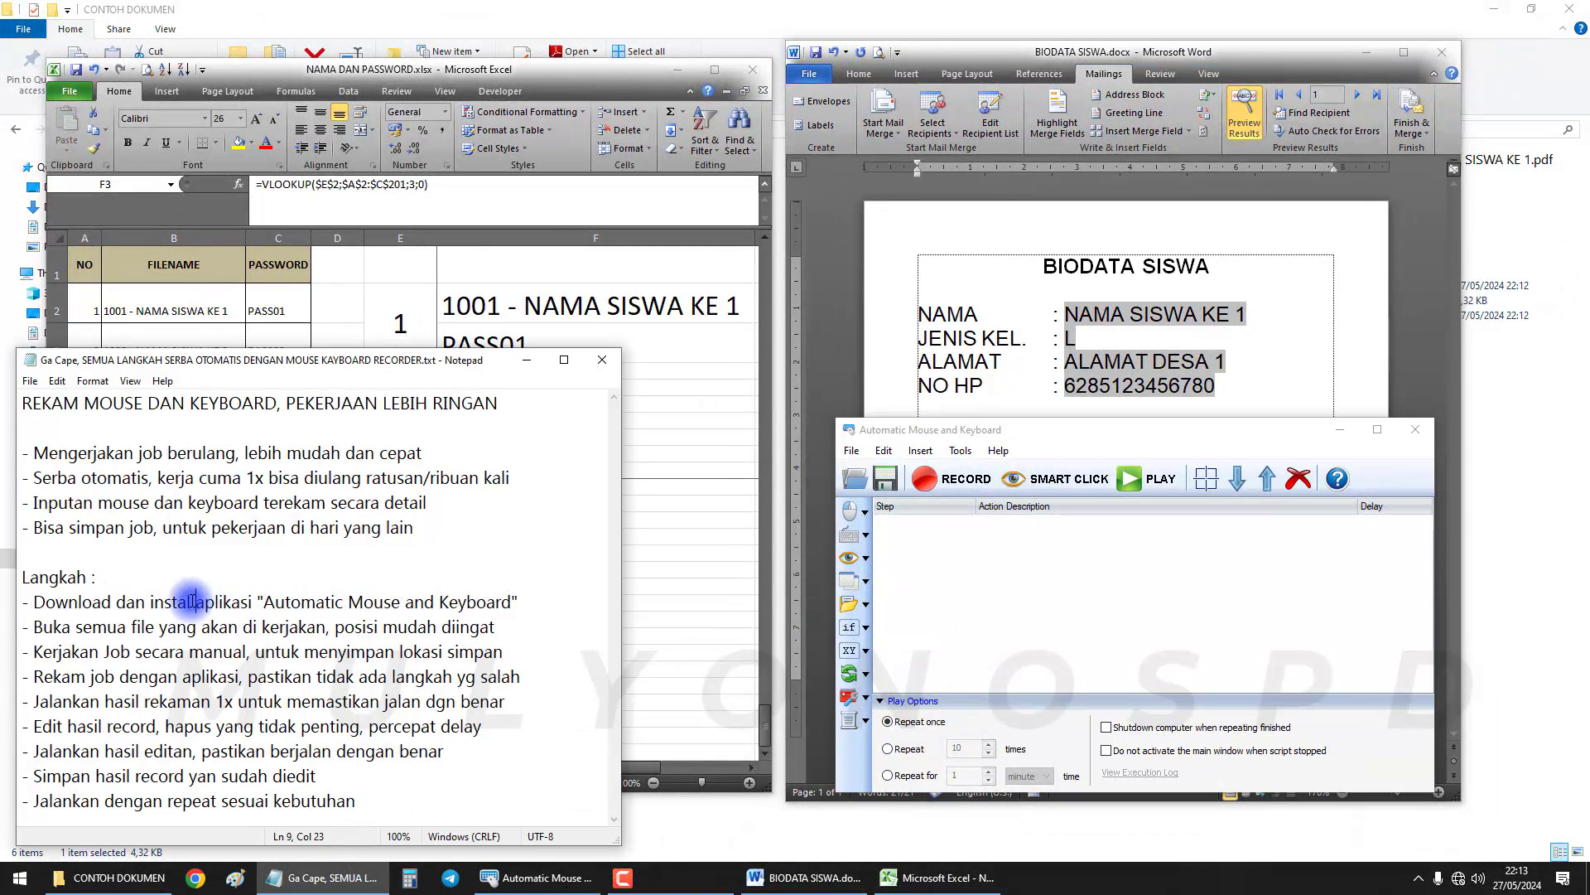
pyautogui.moveTo(31, 603); pyautogui.dragTo(136, 604)
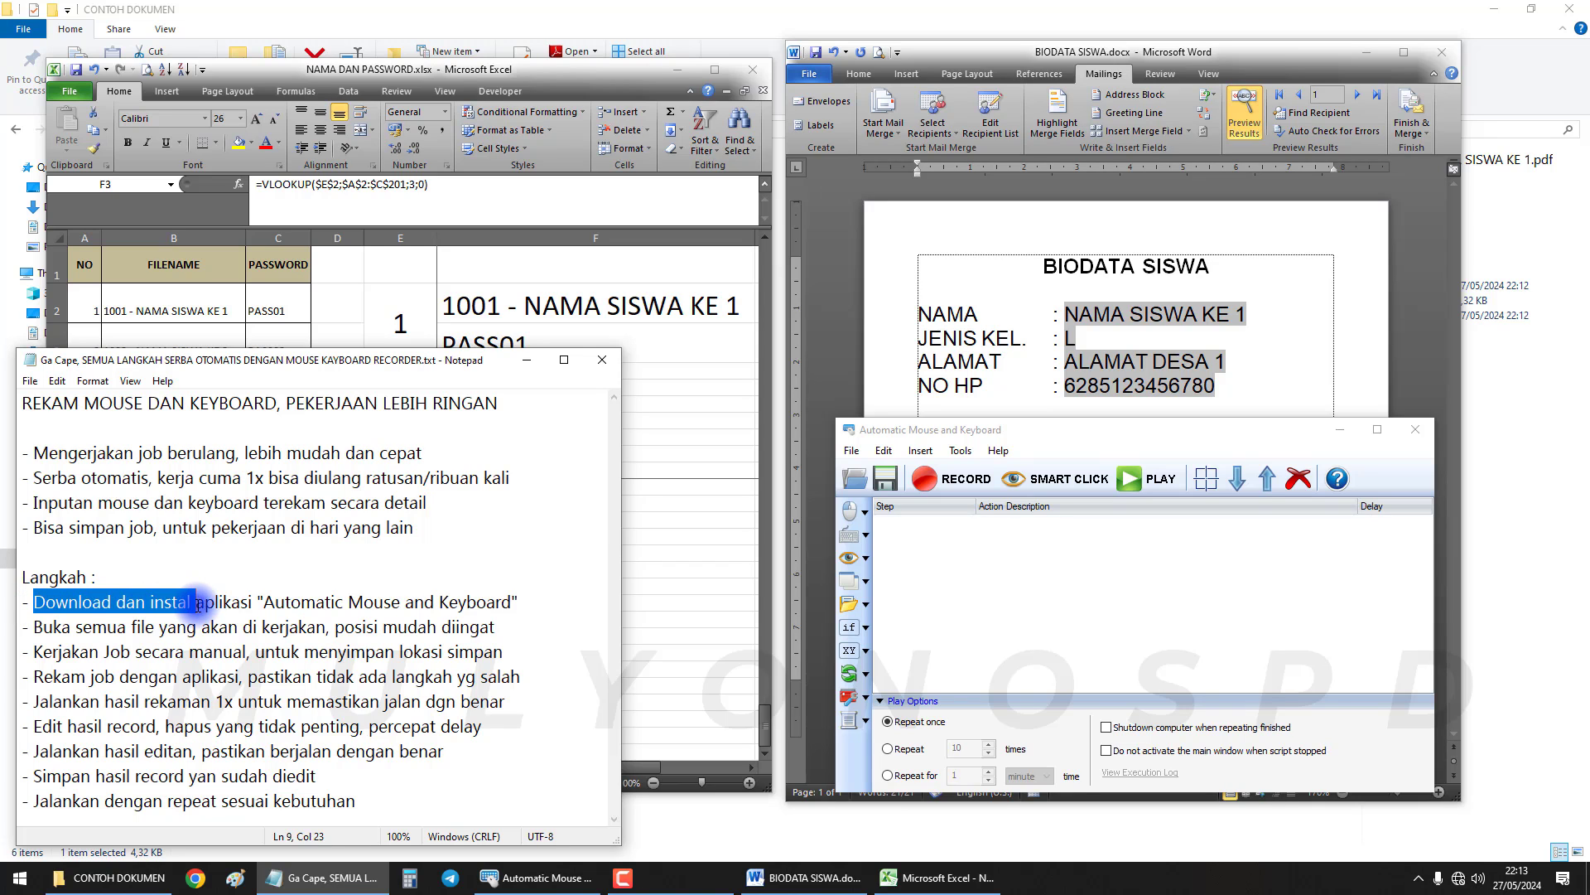
pyautogui.click(904, 429)
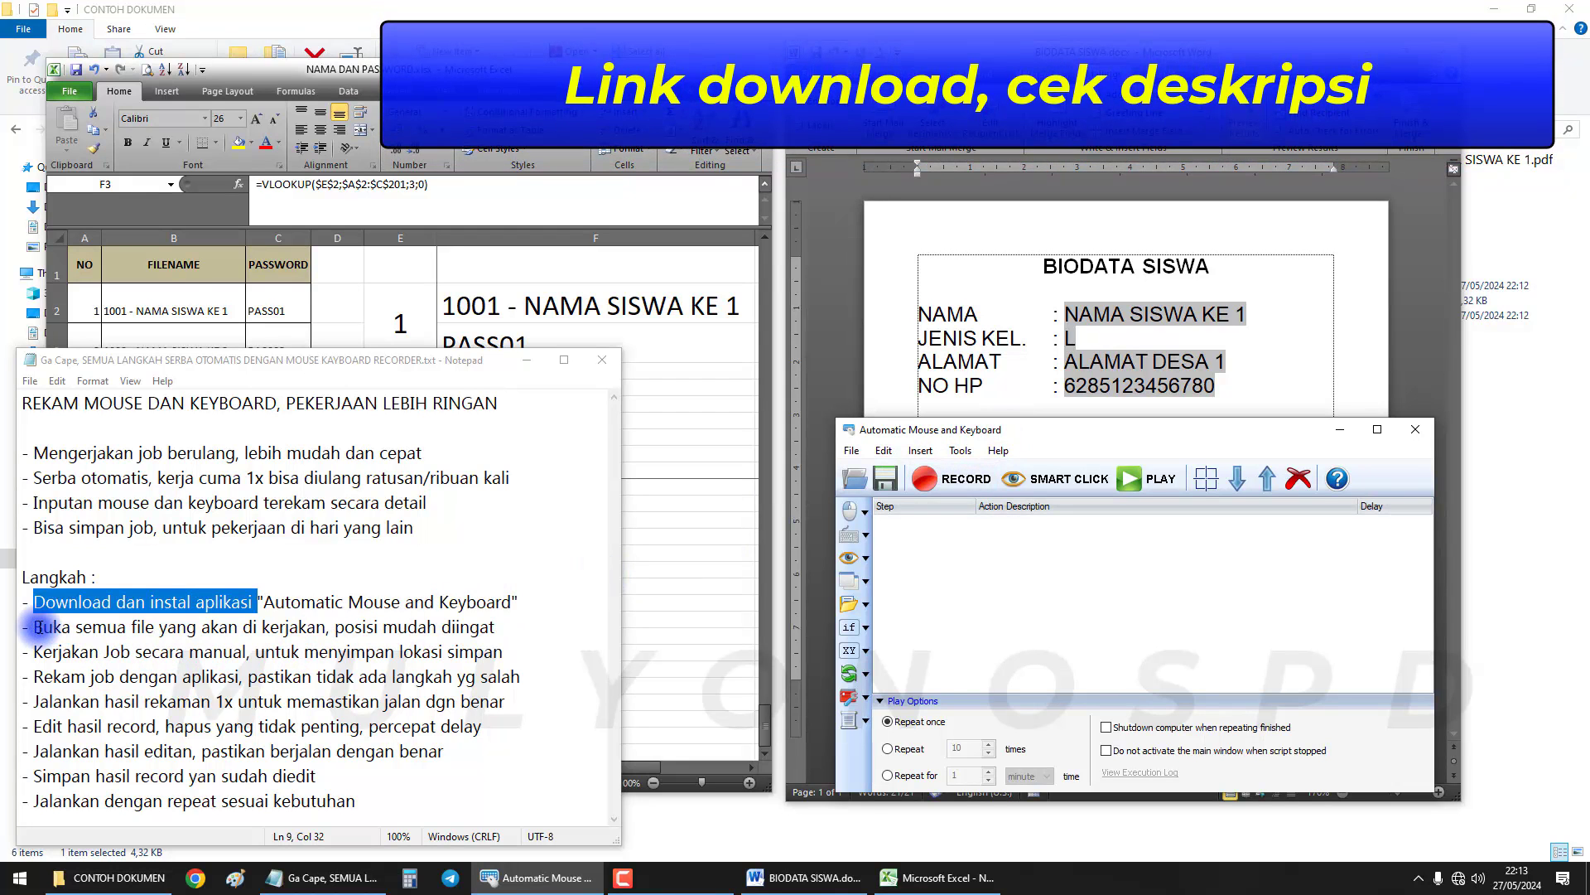
pyautogui.moveTo(36, 627); pyautogui.dragTo(523, 635)
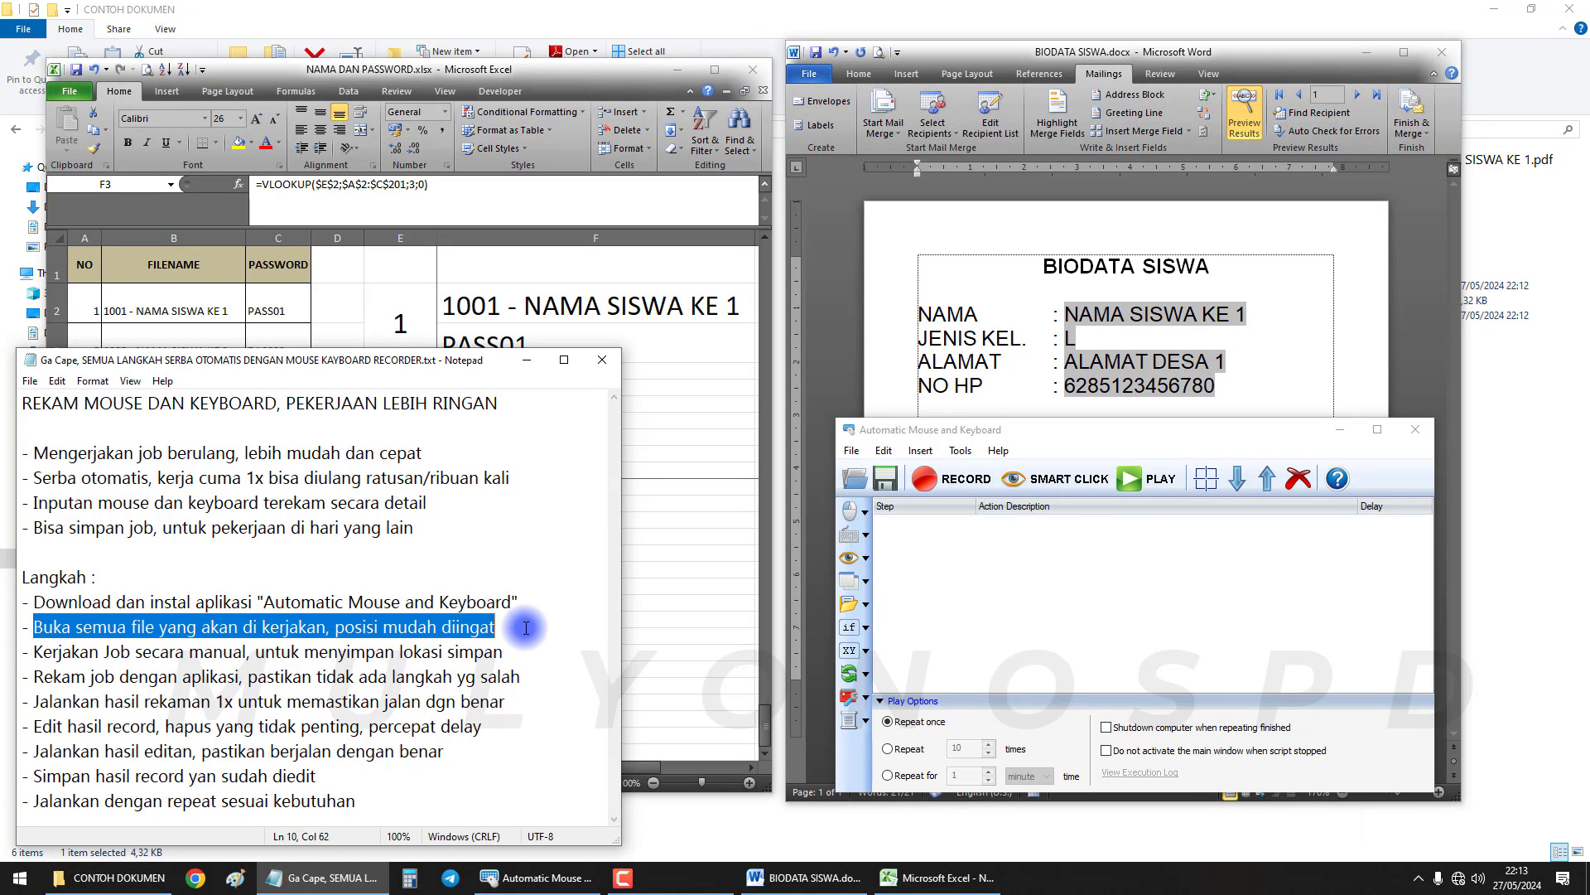
pyautogui.click(702, 433)
pyautogui.click(1027, 327)
# Select the biodata block in Word and shift the Excel window slightly left
pyautogui.click(663, 280)
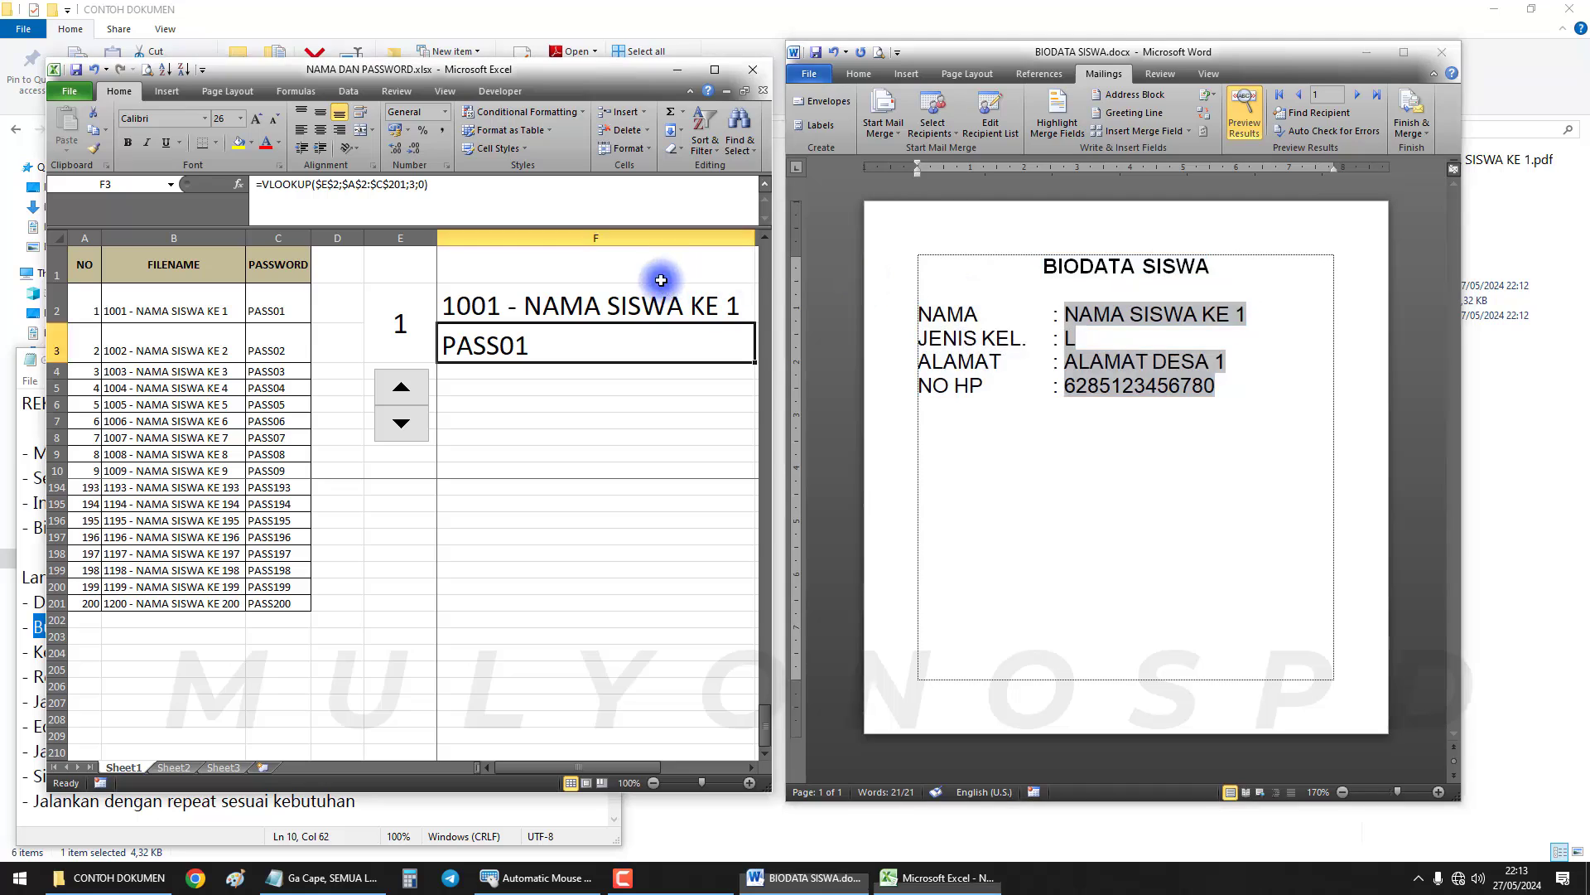
pyautogui.click(1102, 303)
pyautogui.click(533, 380)
pyautogui.click(837, 350)
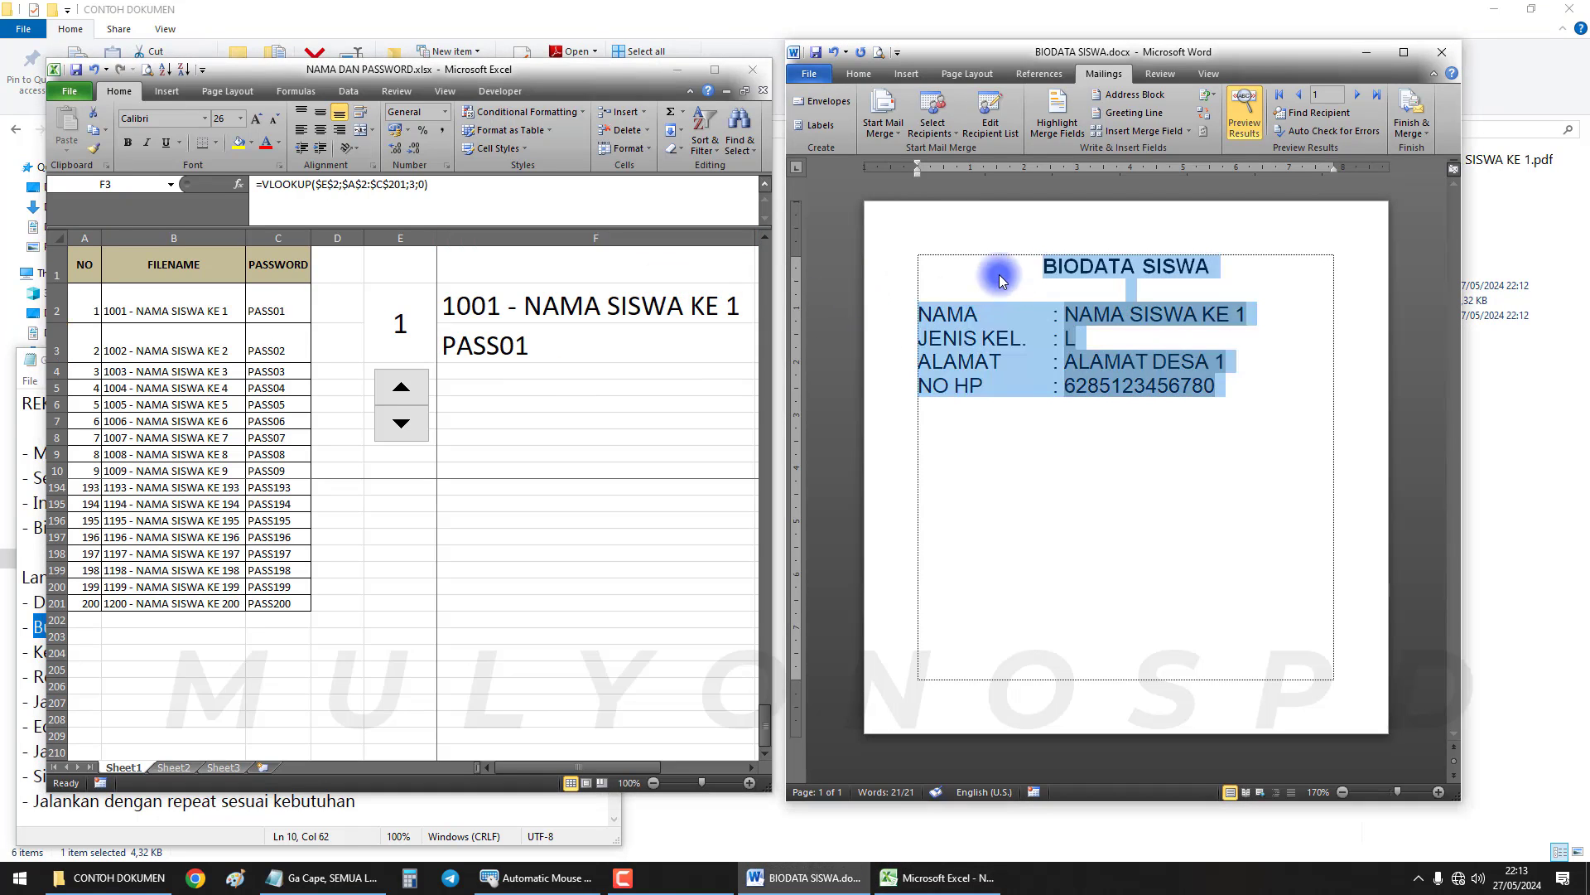
pyautogui.moveTo(1035, 263); pyautogui.dragTo(1259, 395)
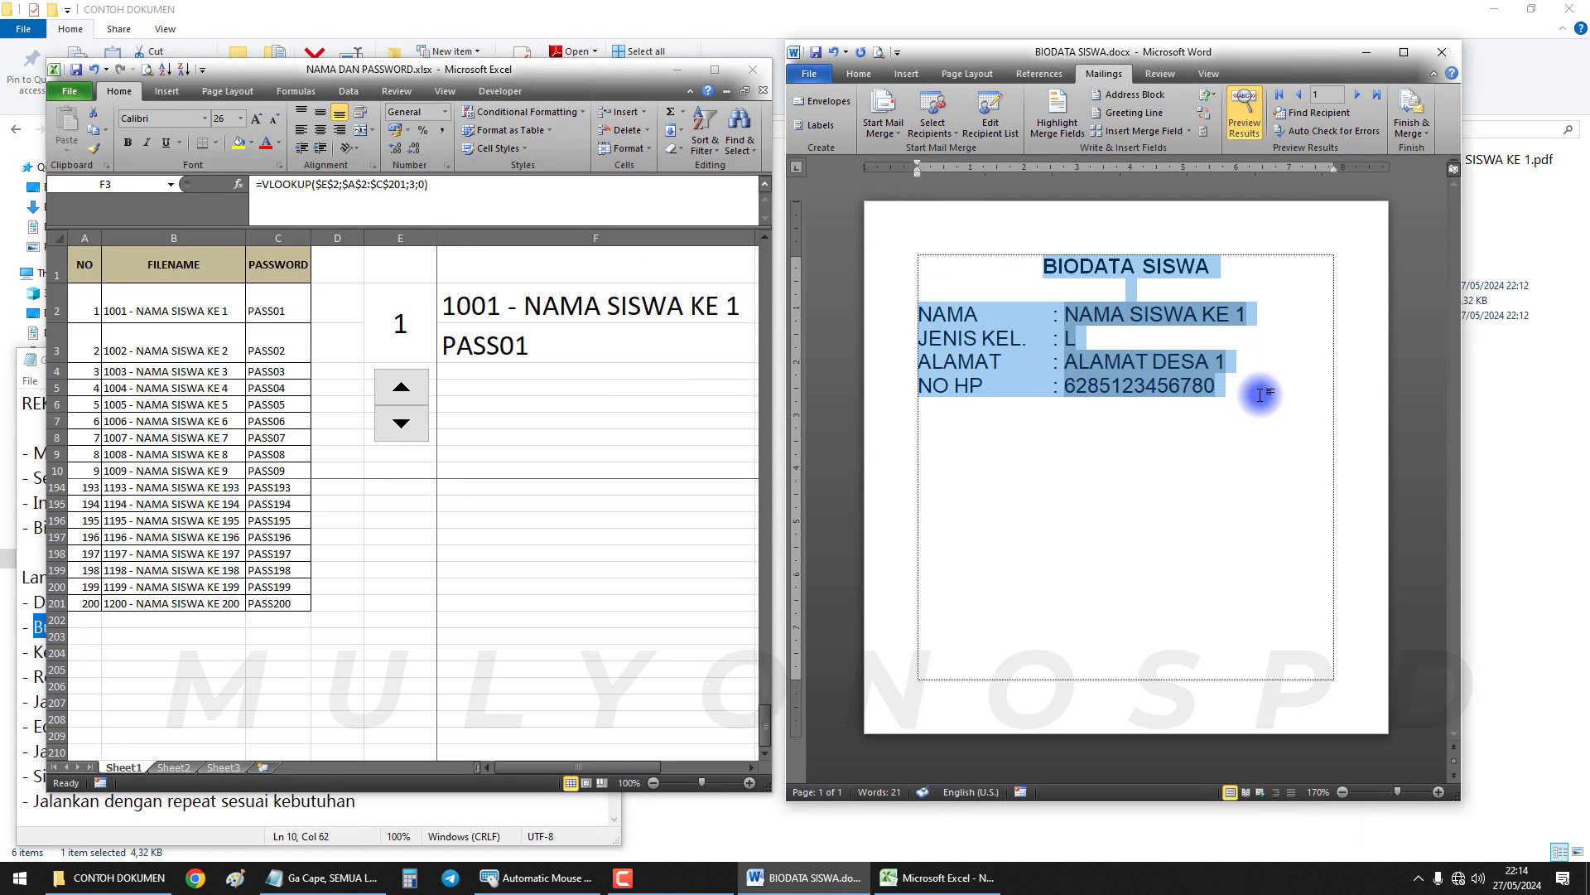
pyautogui.click(590, 376)
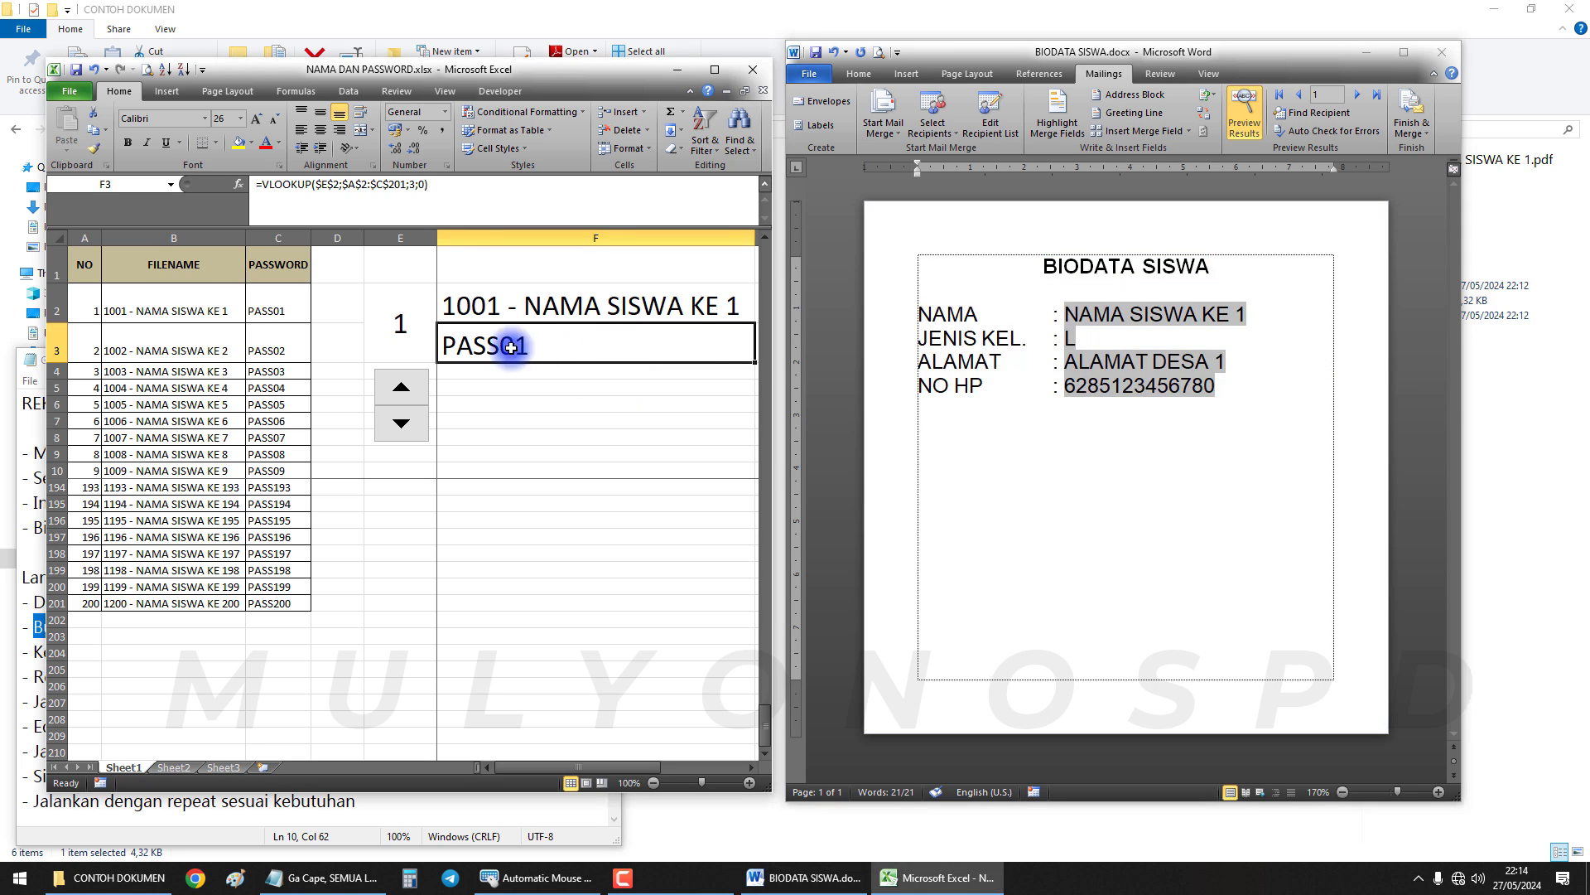
pyautogui.moveTo(525, 63)
pyautogui.mouseDown()
pyautogui.moveTo(610, 52)
pyautogui.moveTo(499, 56)
pyautogui.mouseUp()
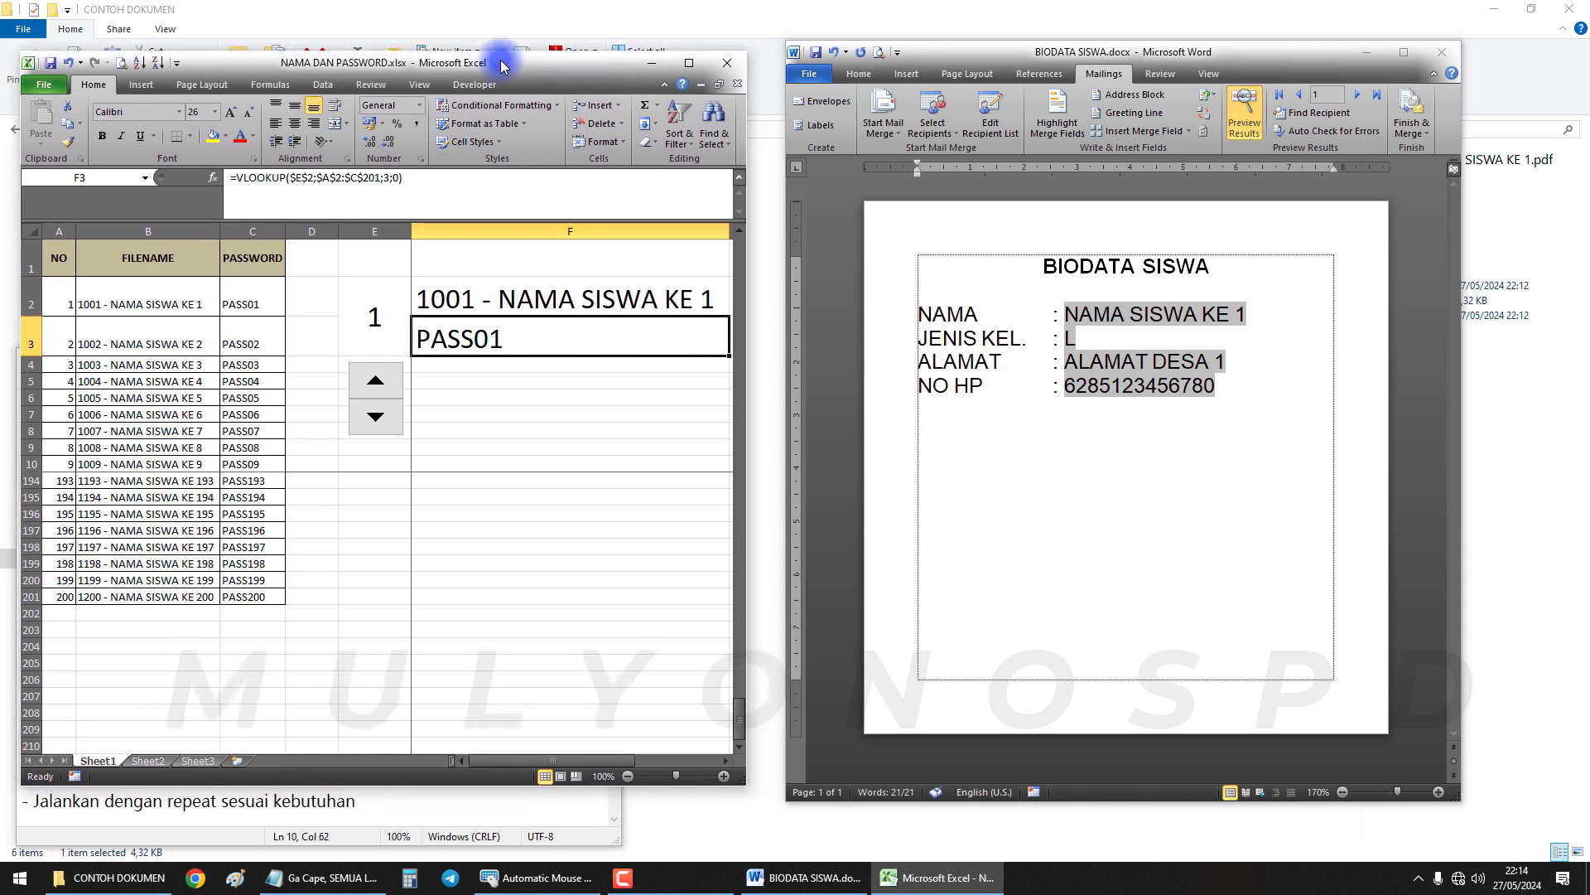
# Watch the F2 file name and F3 password change as the record counter rises to 2, 3 and 4
pyautogui.click(531, 300)
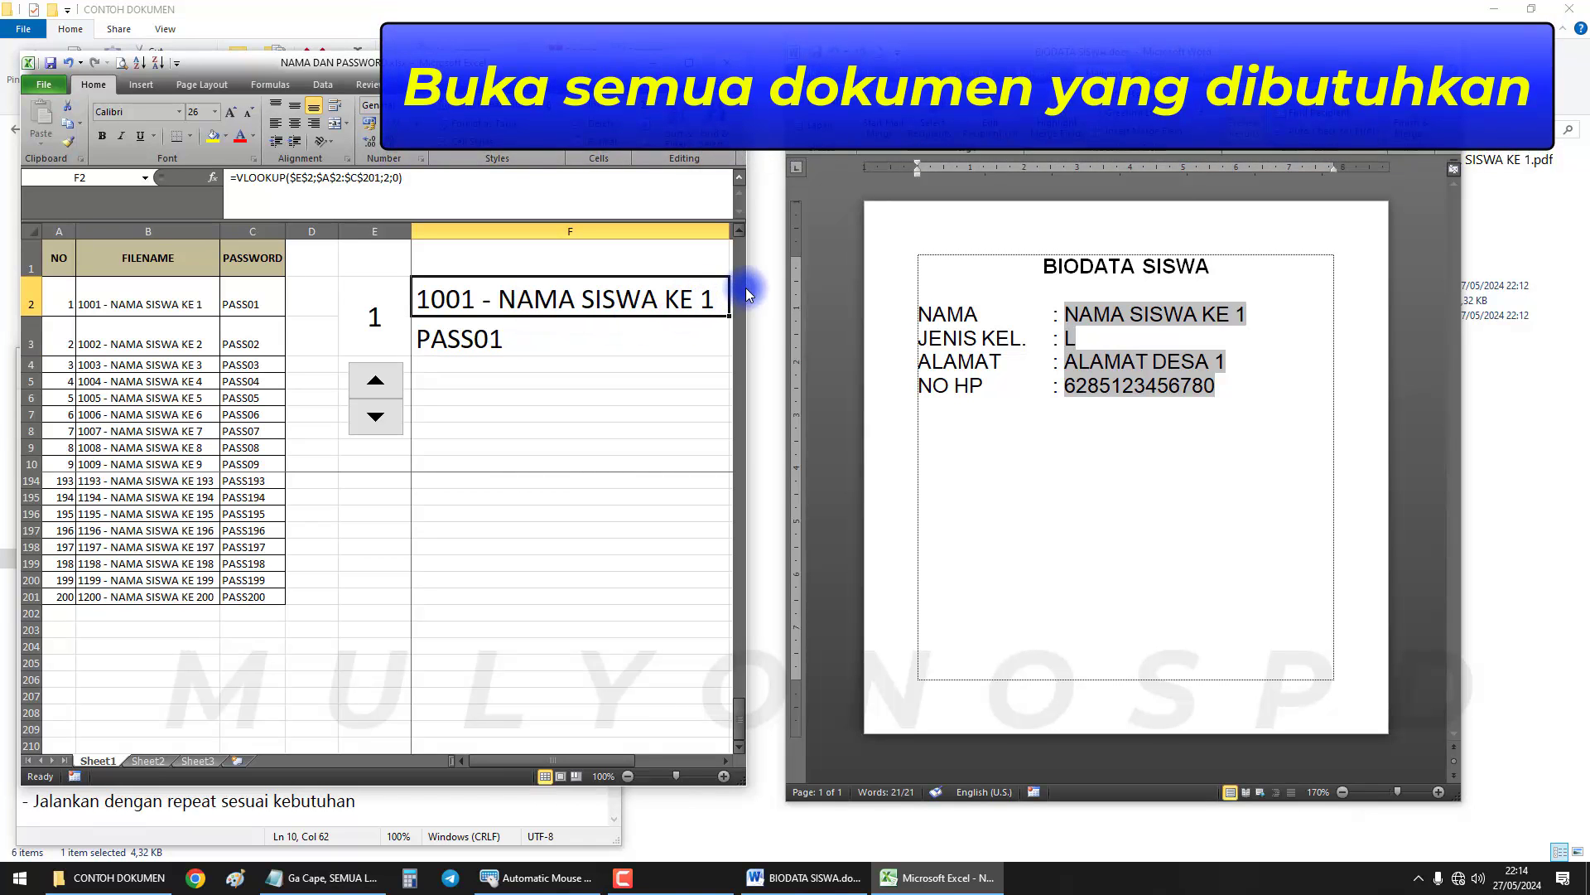
pyautogui.moveTo(747, 288); pyautogui.dragTo(760, 287)
pyautogui.click(557, 337)
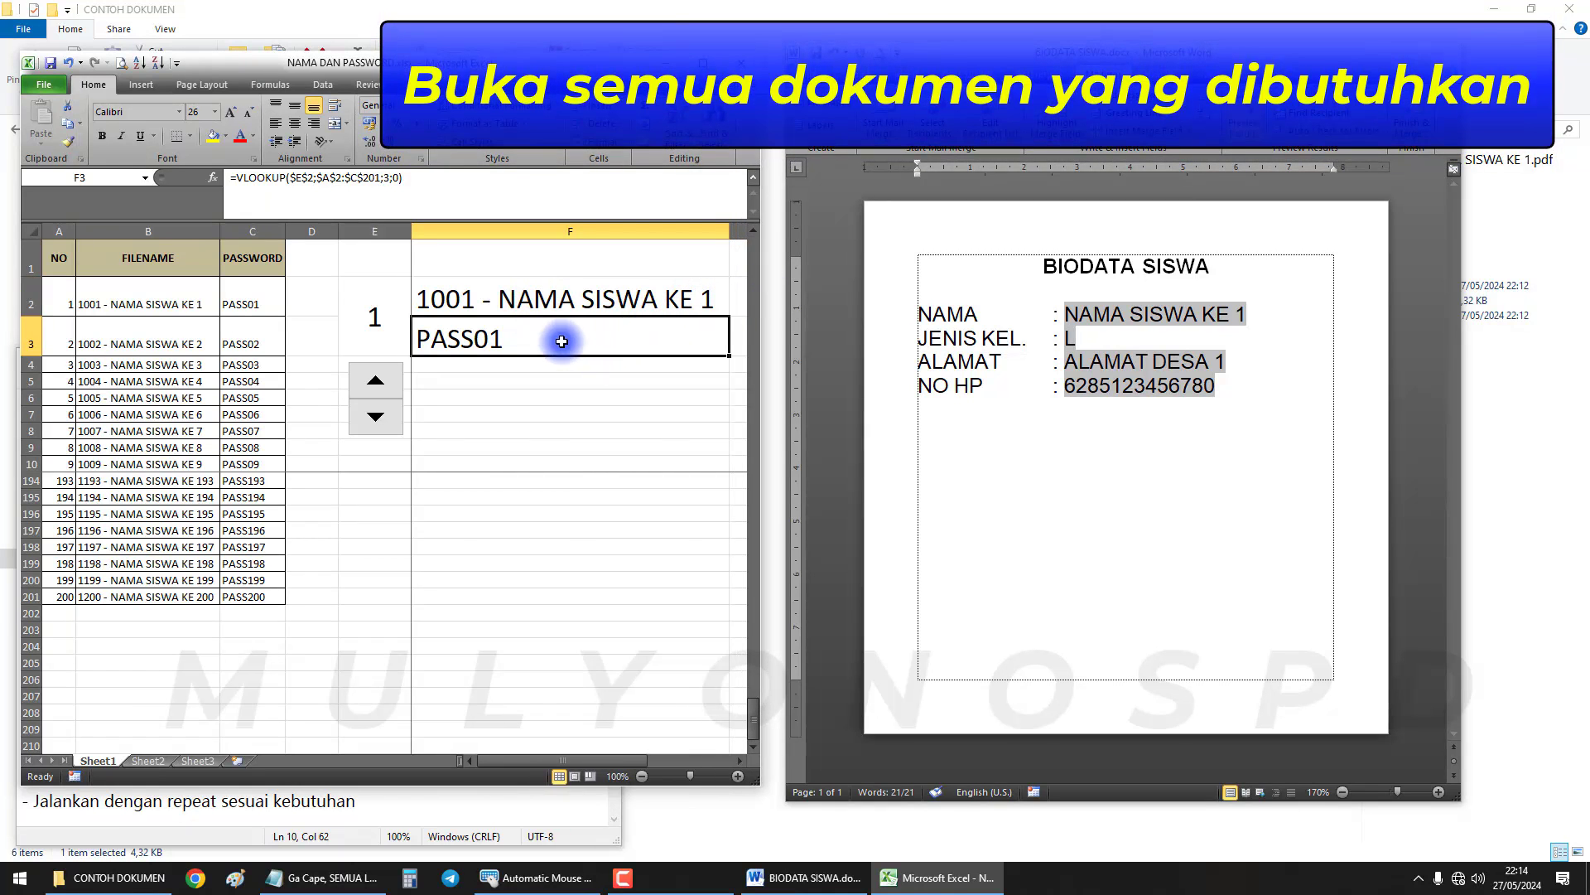
pyautogui.click(464, 298)
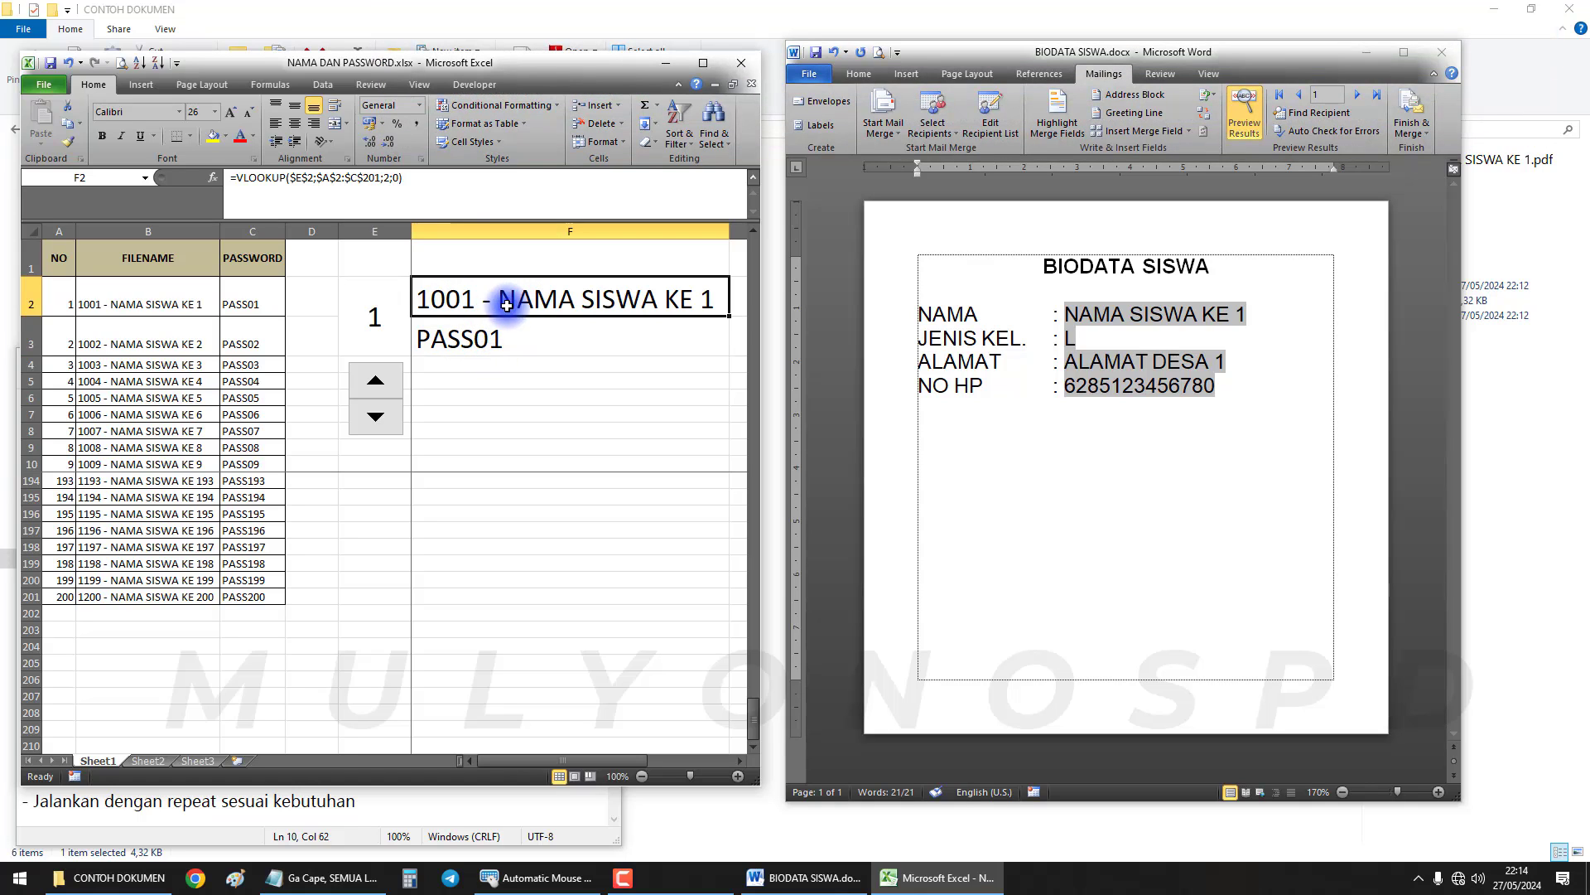
pyautogui.click(496, 340)
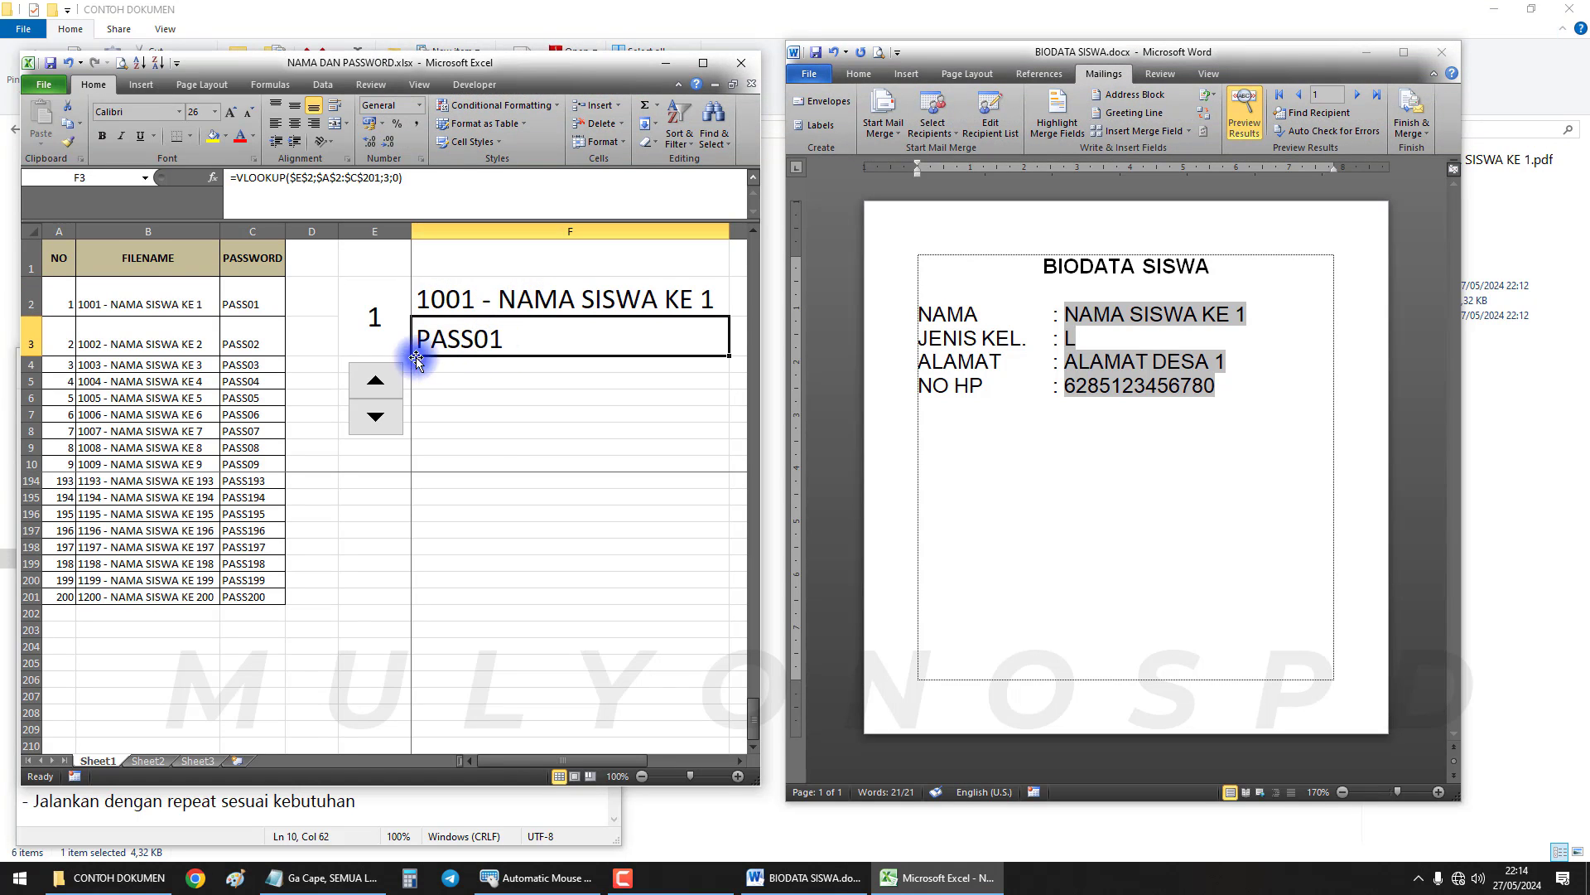
pyautogui.click(377, 380)
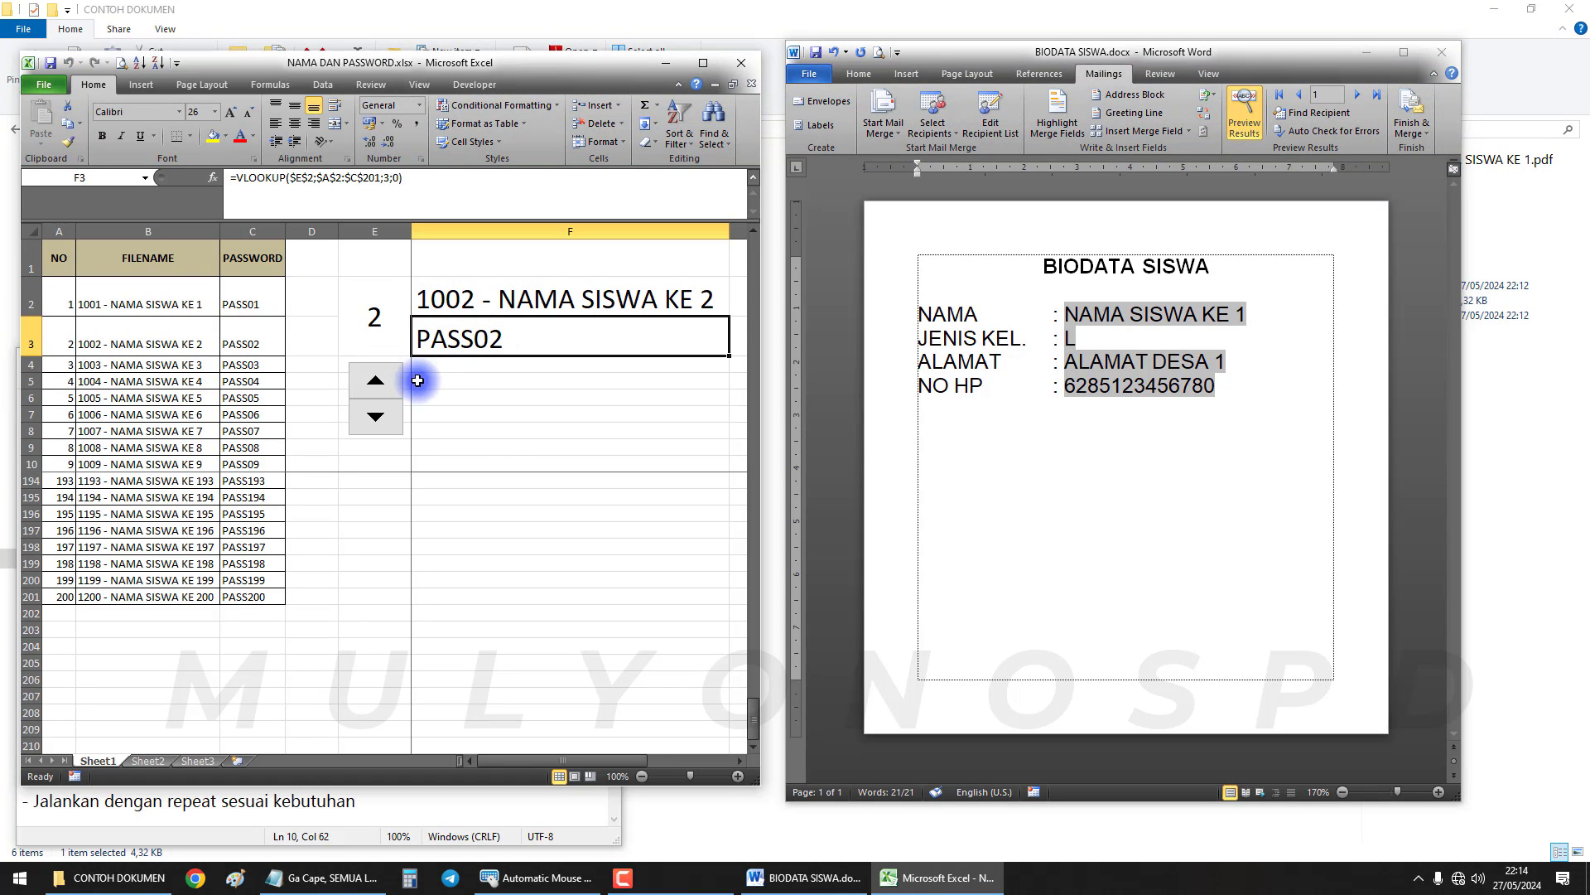
pyautogui.click(483, 304)
pyautogui.click(377, 379)
pyautogui.click(369, 385)
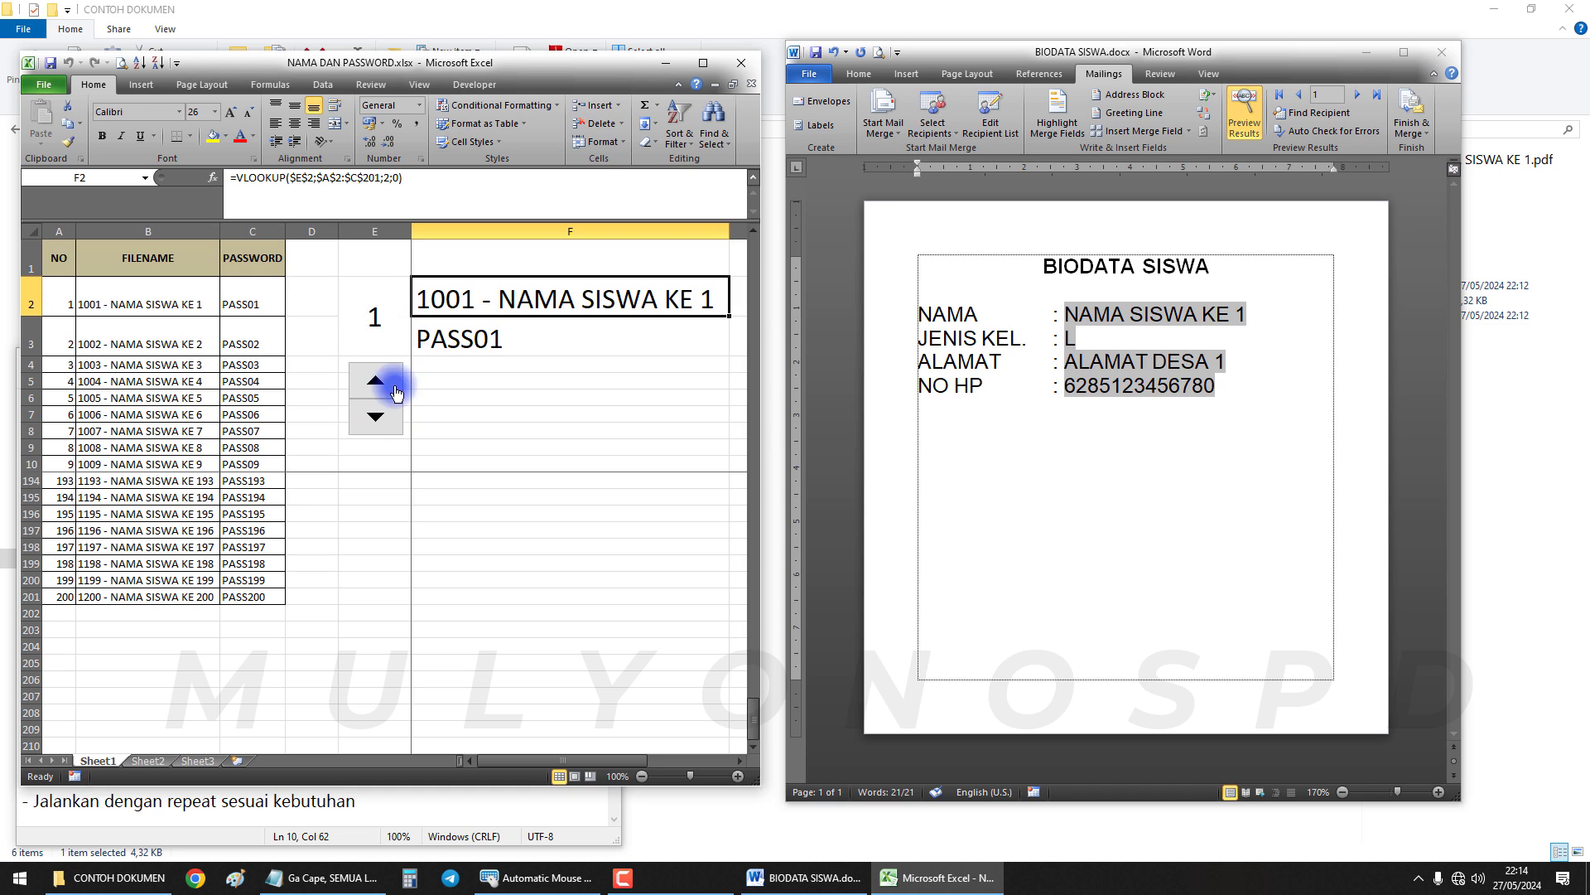
pyautogui.click(501, 341)
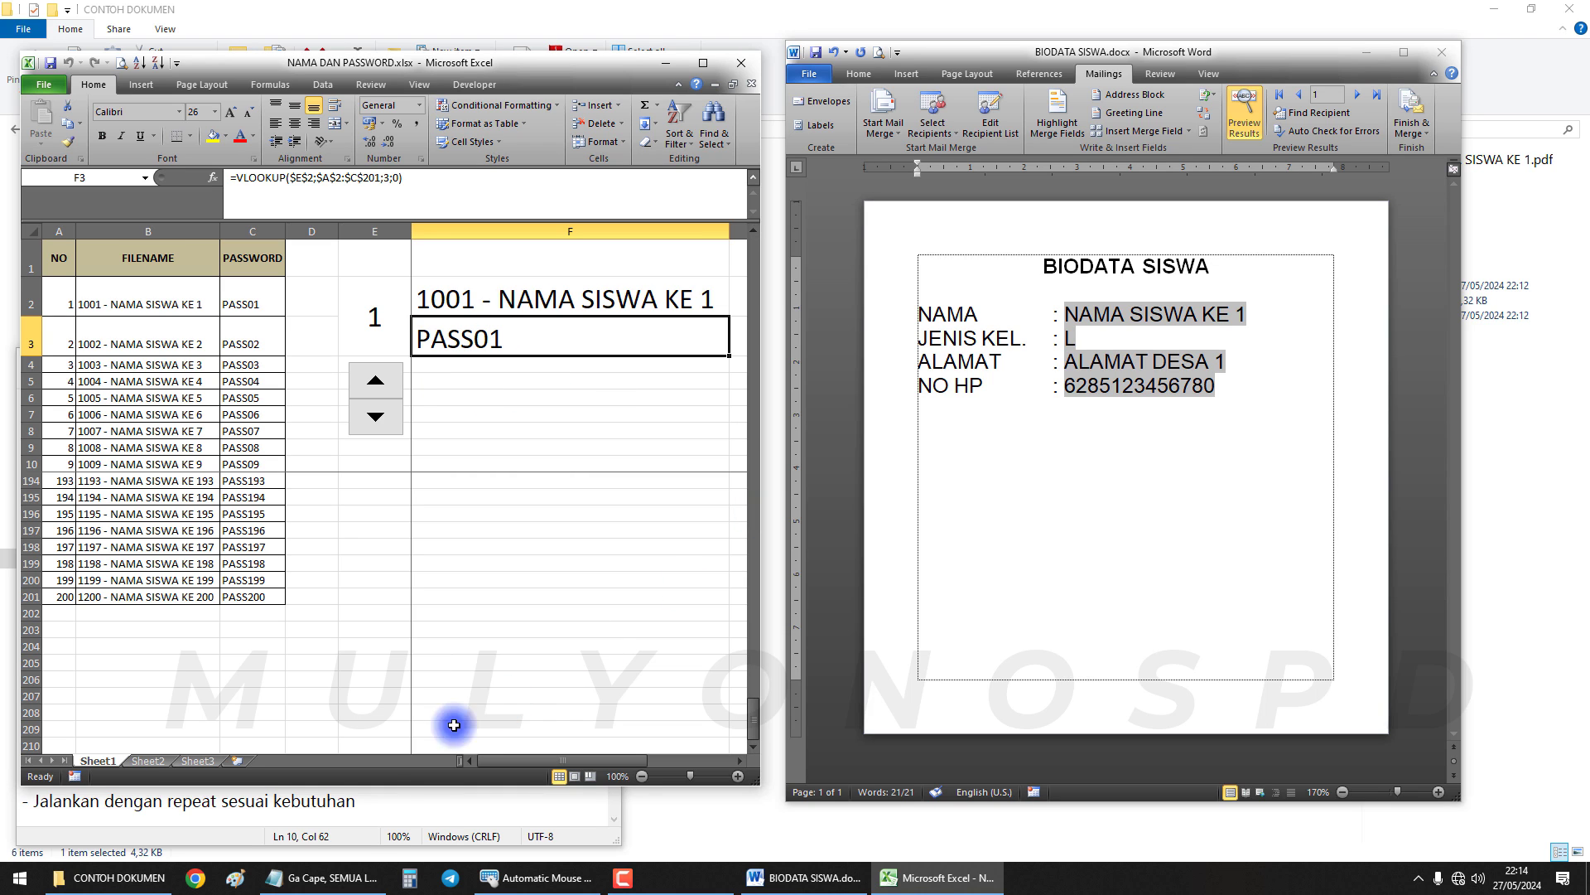
pyautogui.click(358, 808)
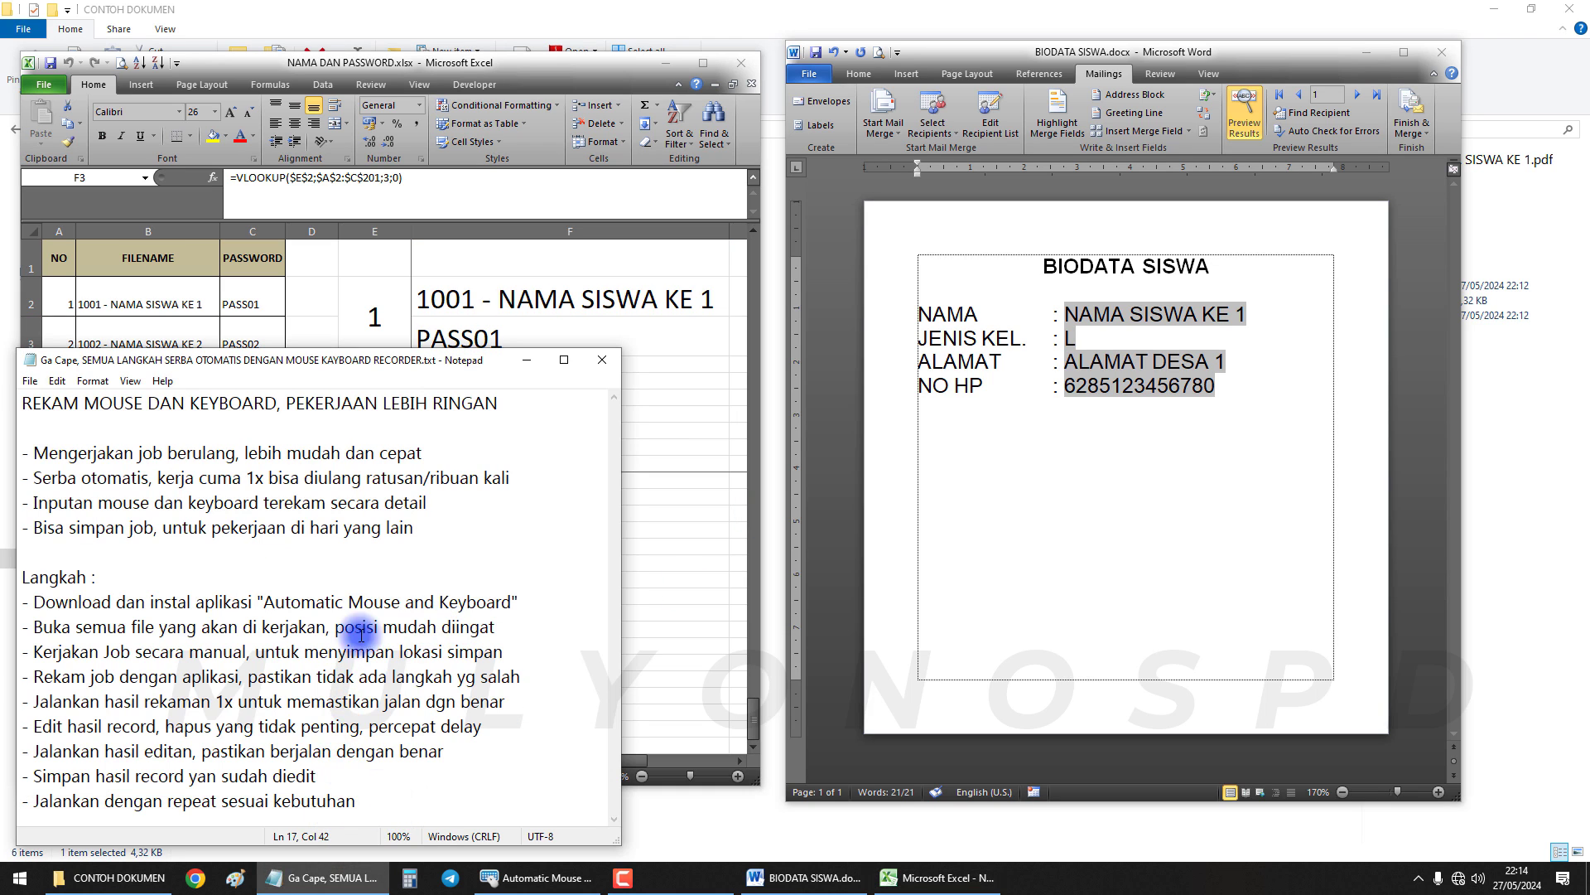
# Highlight the do-the-job-manually and record-with-the-app steps on lines 11 and 12
pyautogui.moveTo(37, 652); pyautogui.dragTo(251, 651)
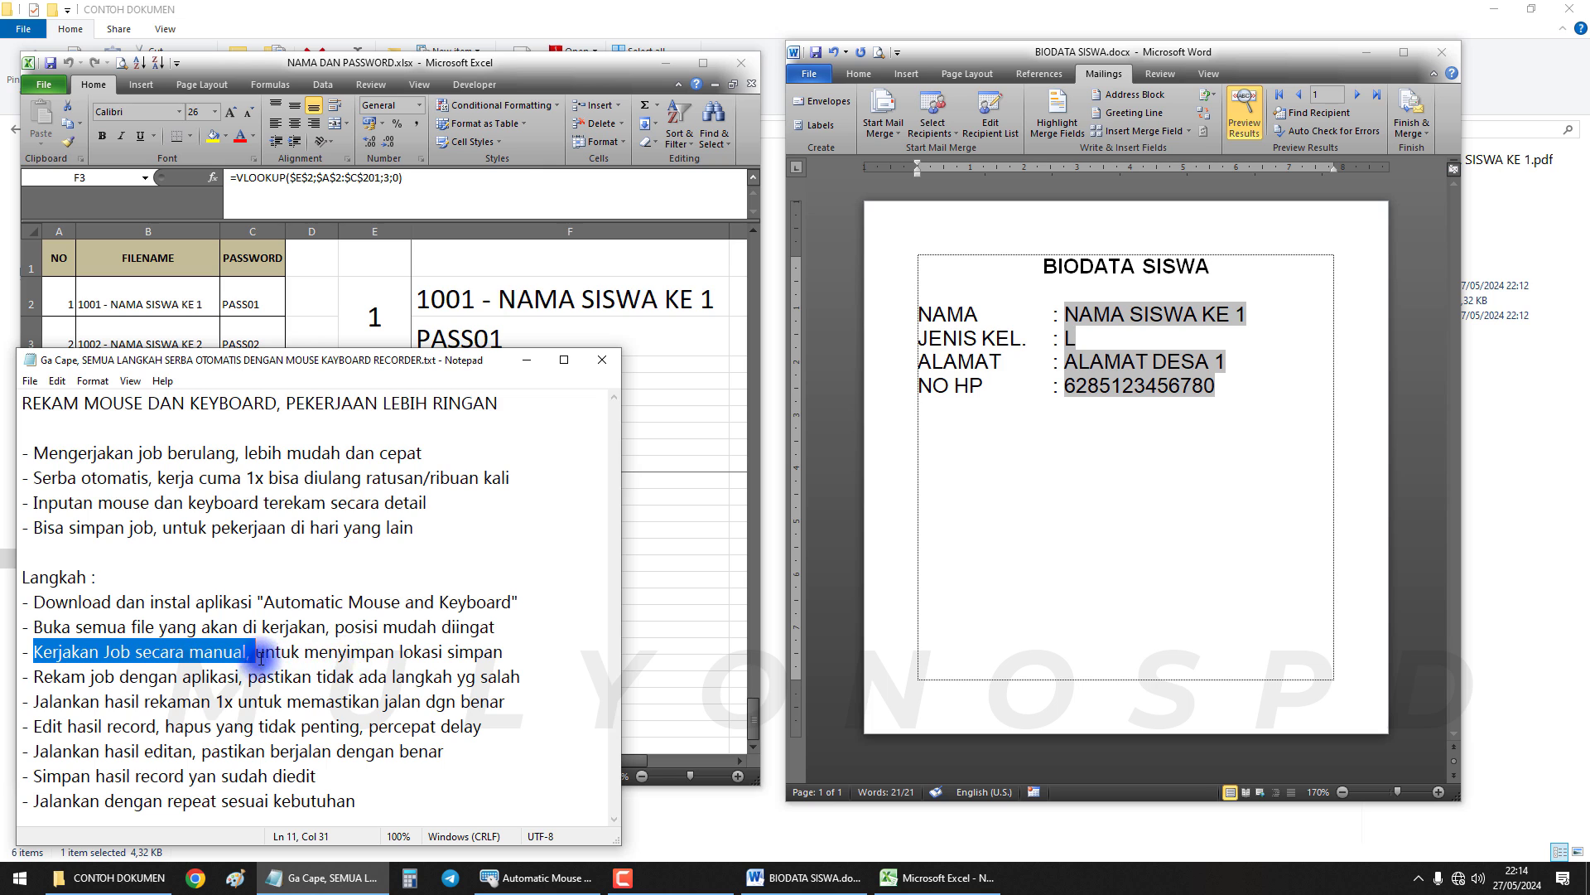
pyautogui.moveTo(256, 654); pyautogui.dragTo(502, 656)
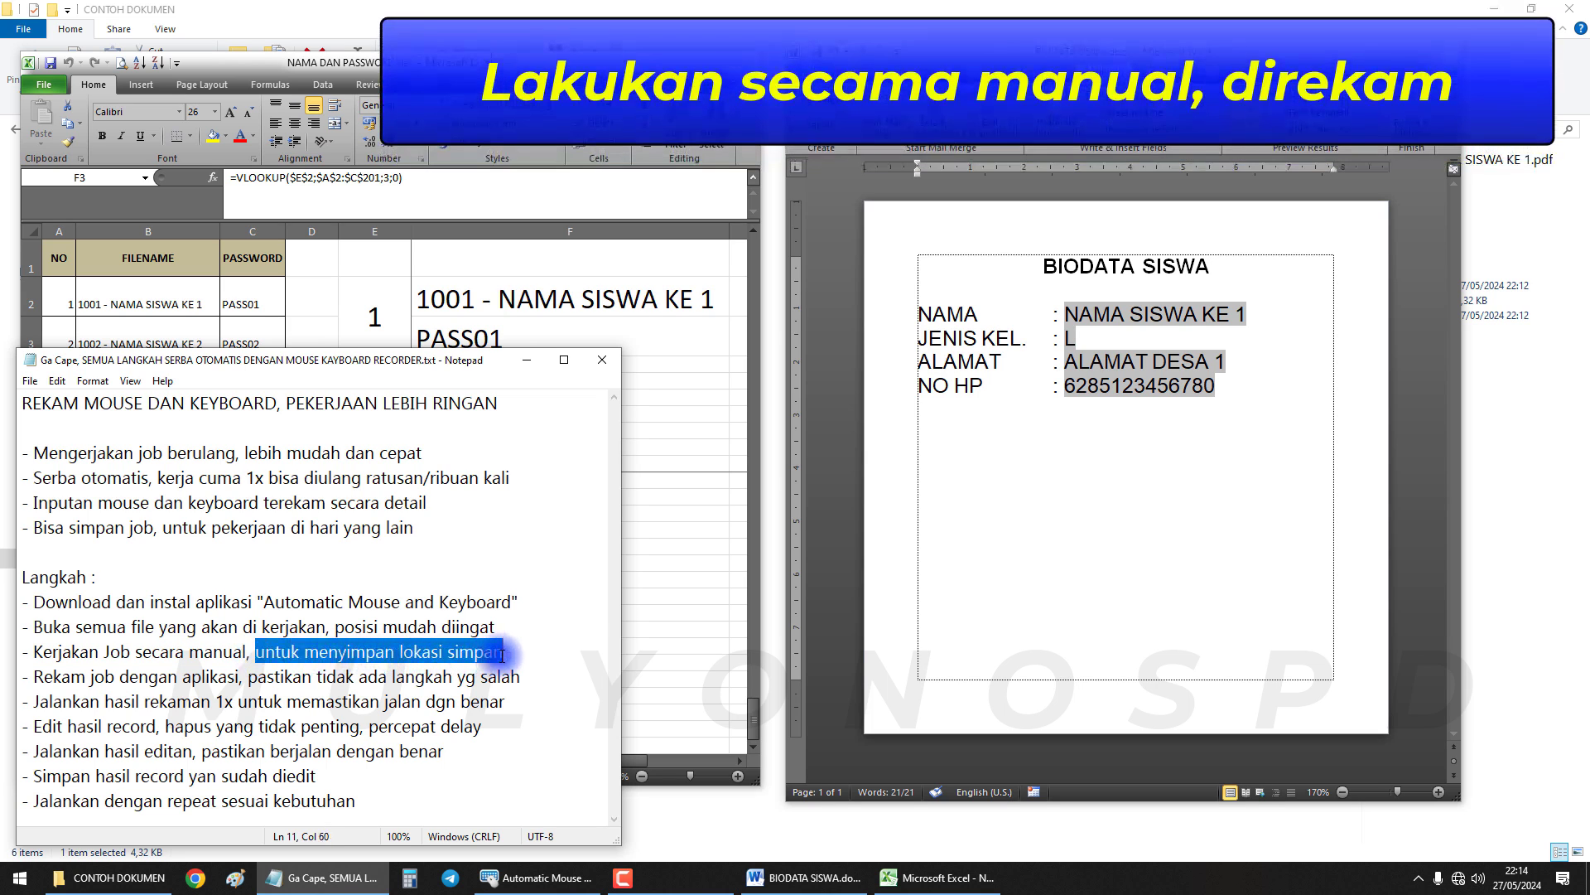
pyautogui.click(720, 809)
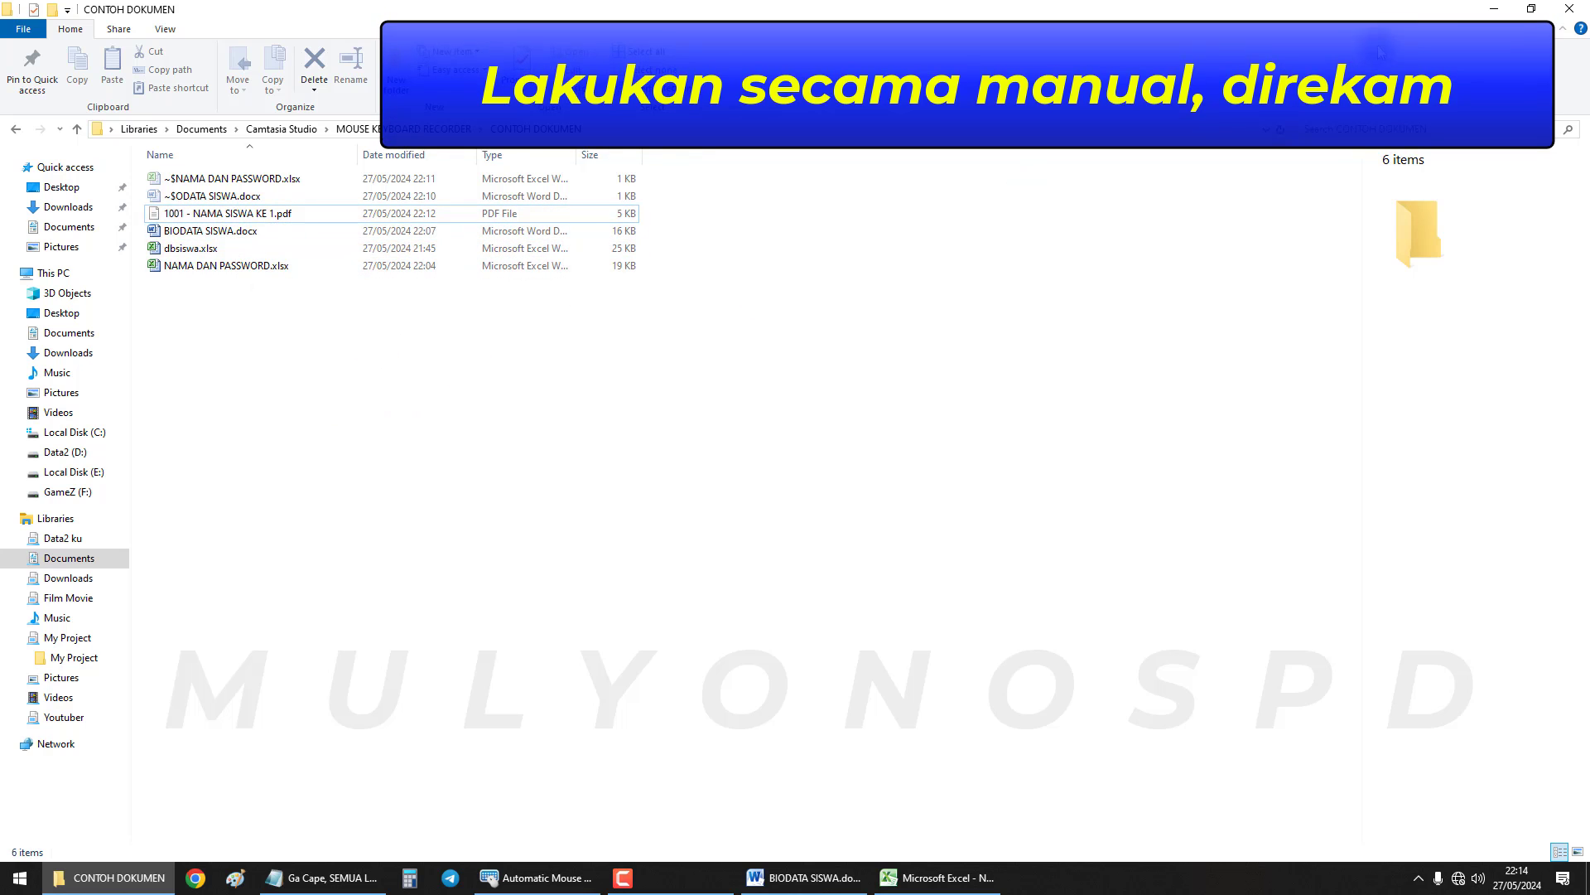
pyautogui.click(1494, 8)
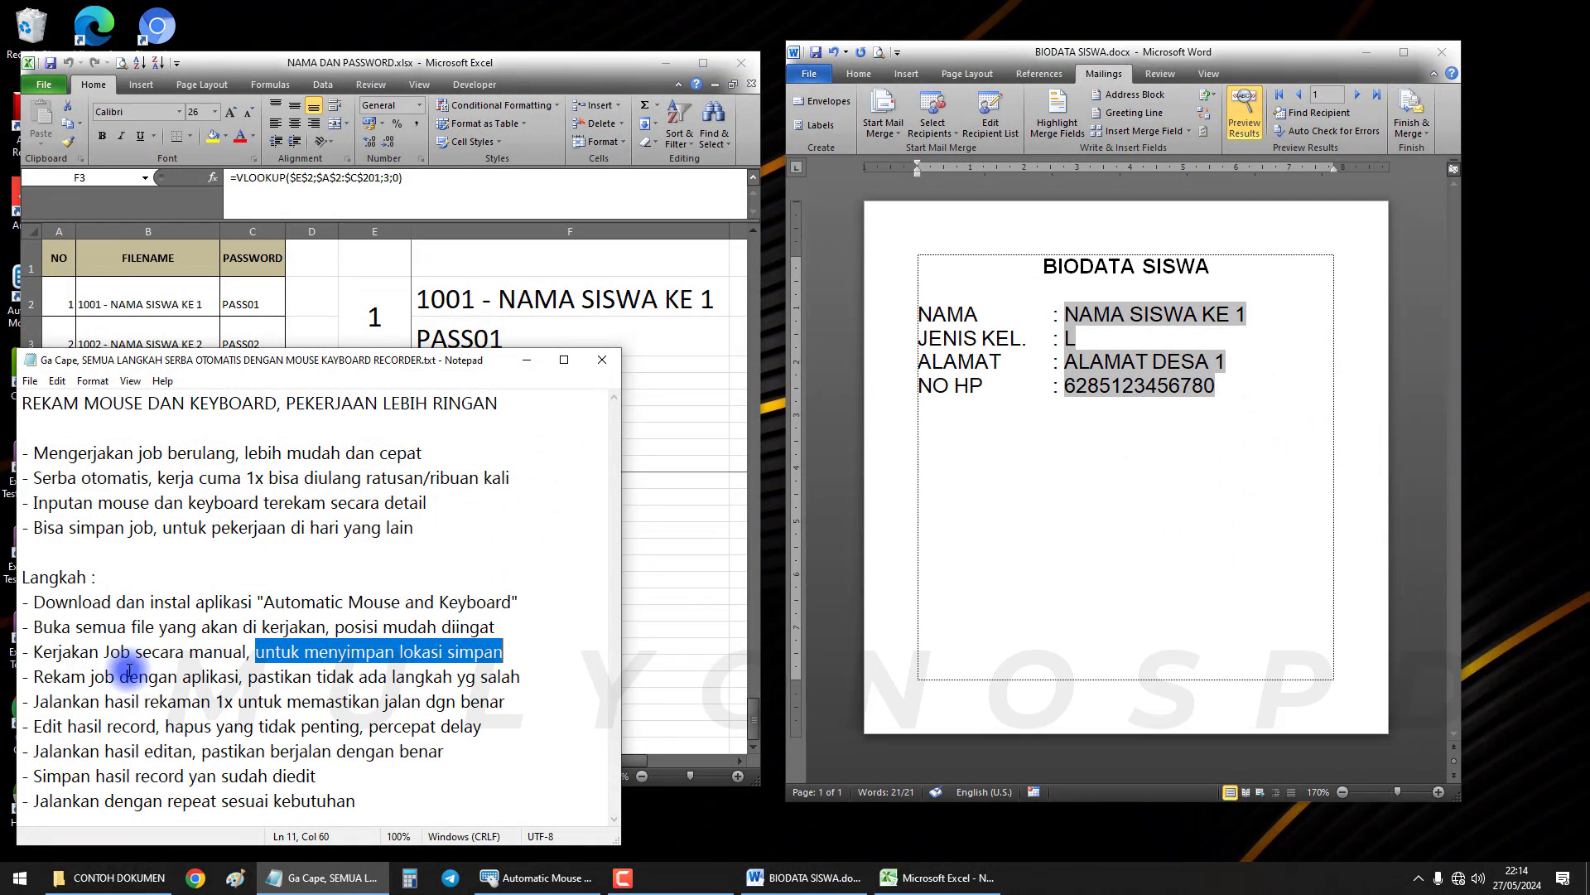
pyautogui.moveTo(33, 677); pyautogui.dragTo(141, 678)
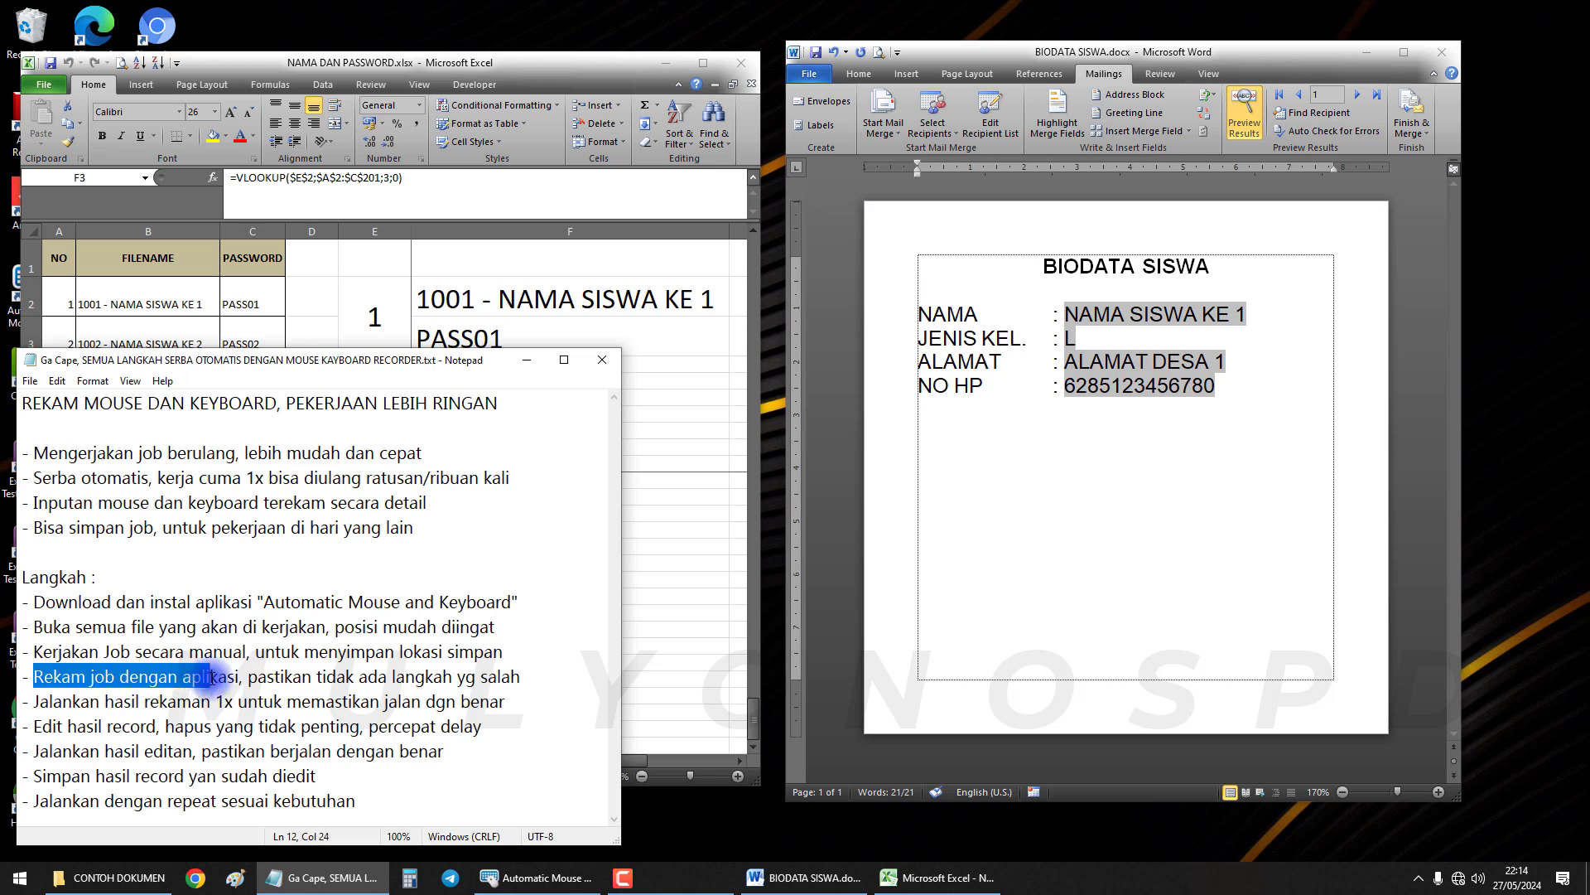
pyautogui.moveTo(239, 679); pyautogui.dragTo(521, 681)
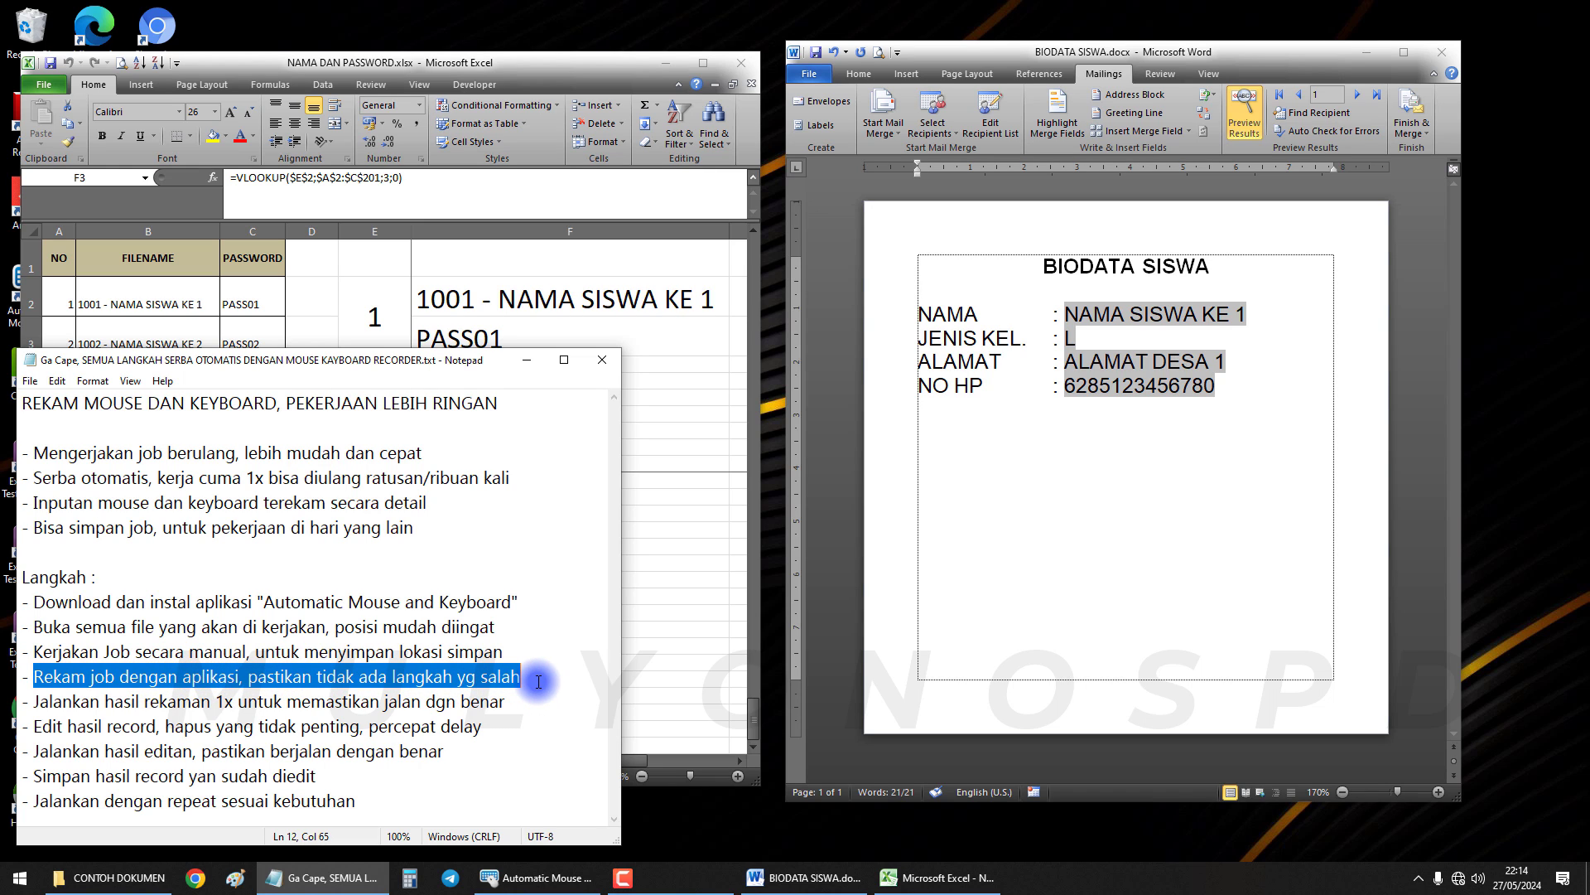
pyautogui.click(657, 337)
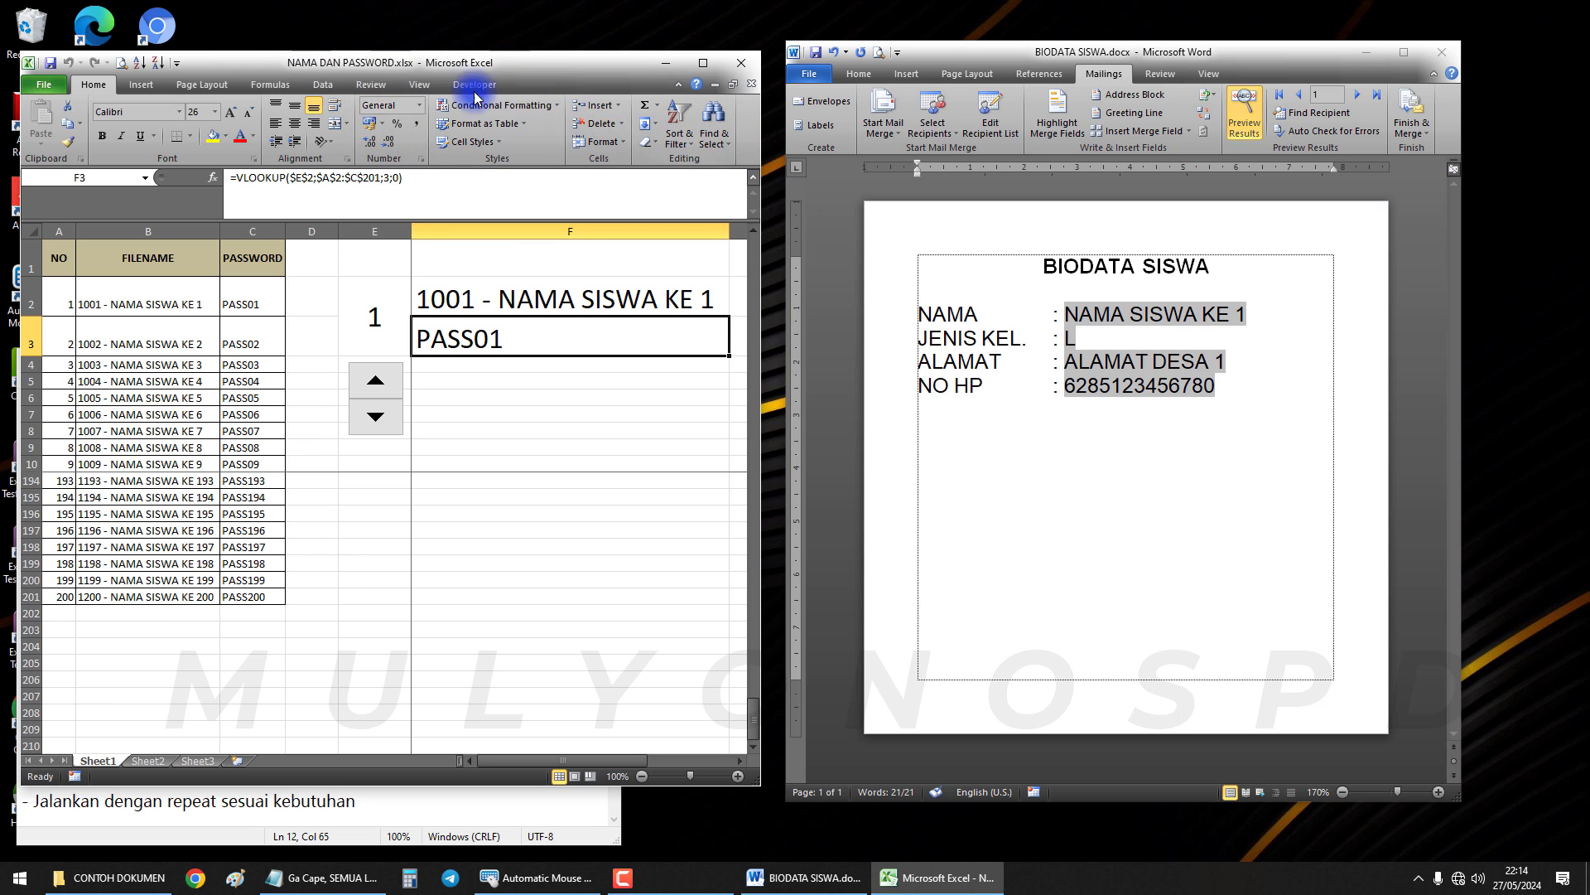
# Snap the NAMA DAN PASSWORD workbook into the top-left quarter beside the Word document
pyautogui.moveTo(1085, 59); pyautogui.dragTo(1582, 95)
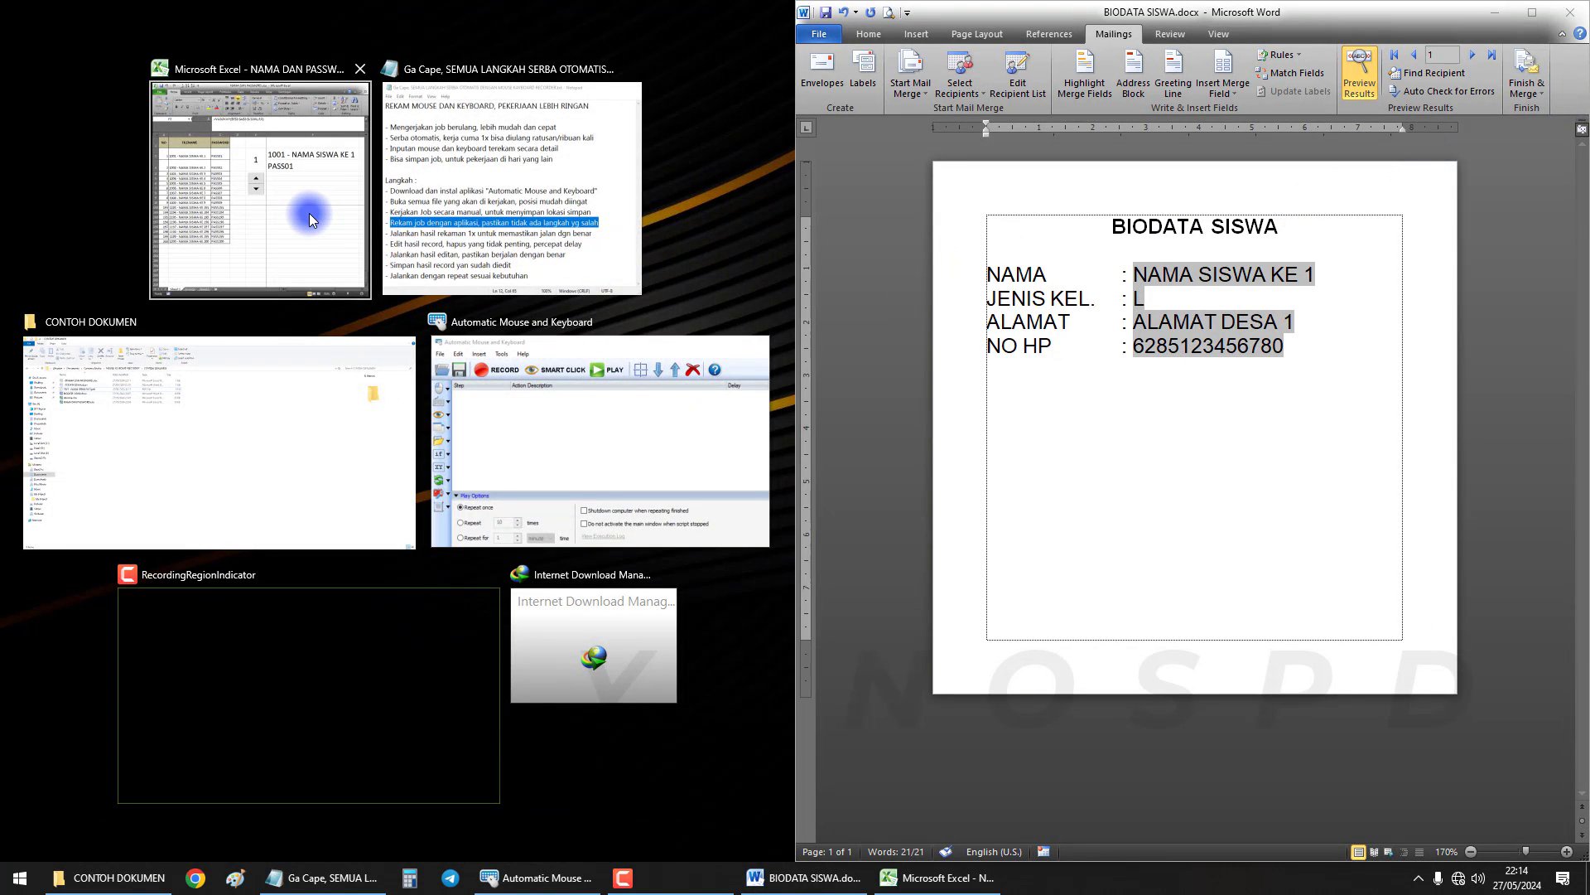
pyautogui.click(309, 212)
pyautogui.moveTo(395, 27); pyautogui.dragTo(0, 0)
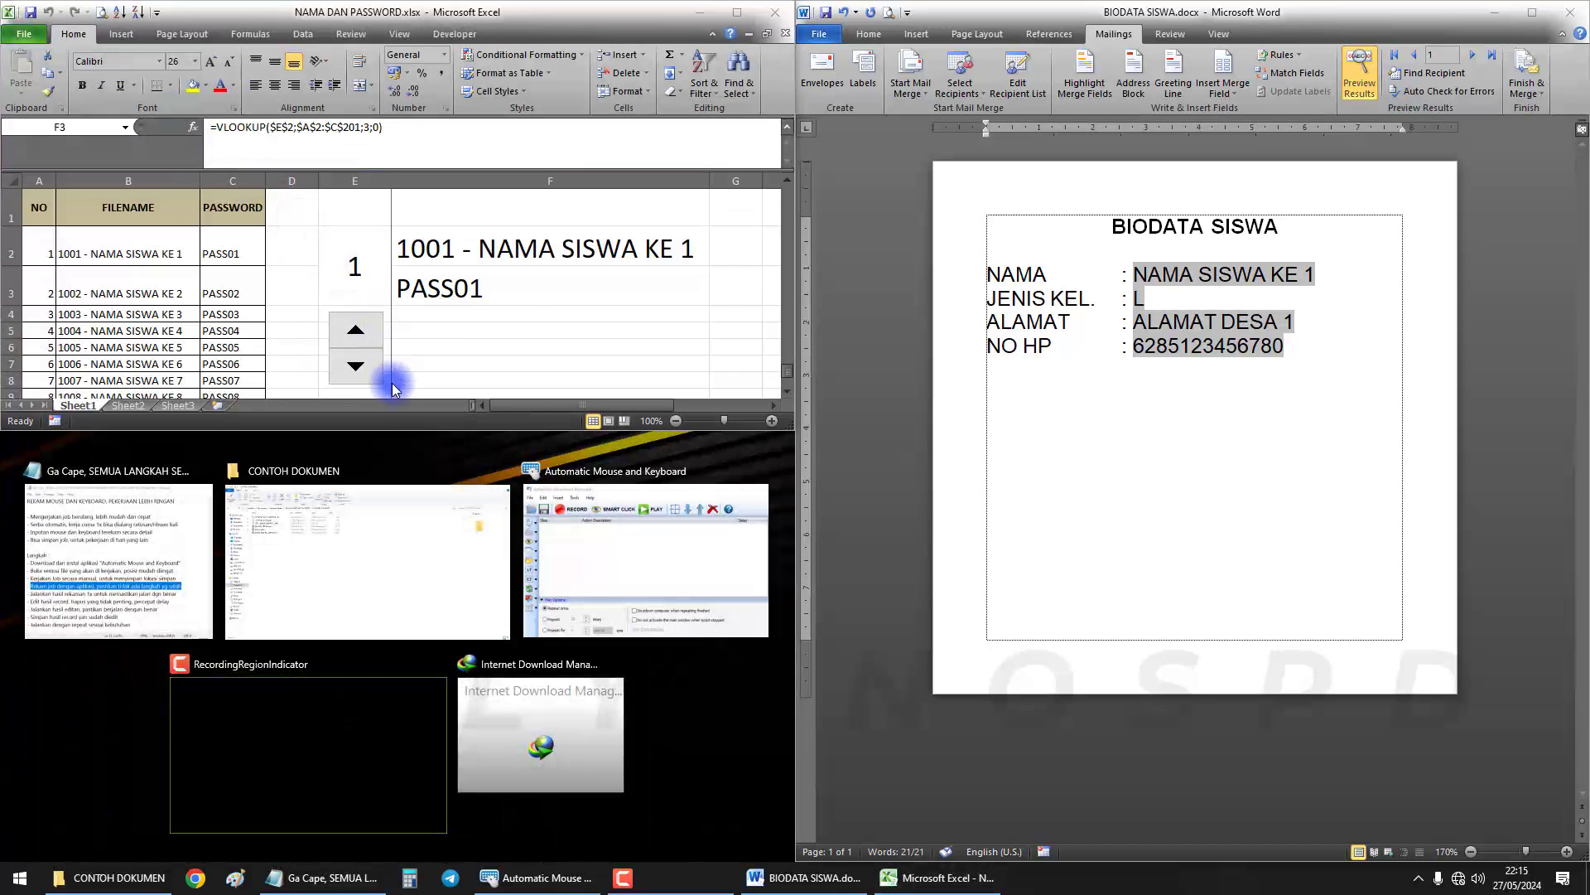
# Place the notes in the bottom-left quarter and make the Excel window taller above them
pyautogui.click(144, 573)
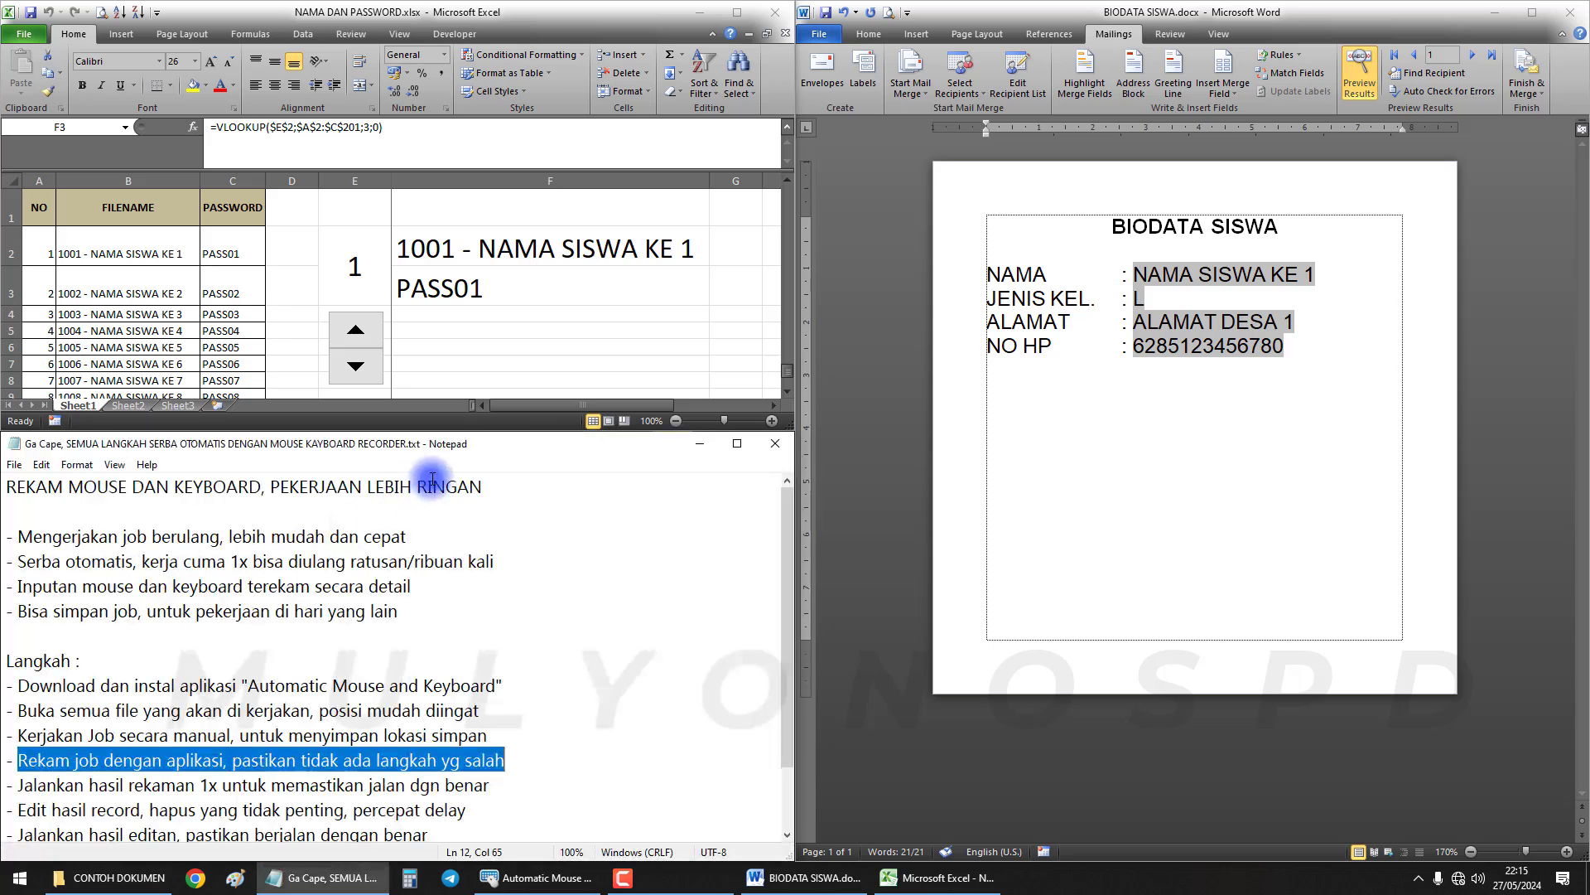
pyautogui.scroll(-1, 394, 652)
pyautogui.click(475, 343)
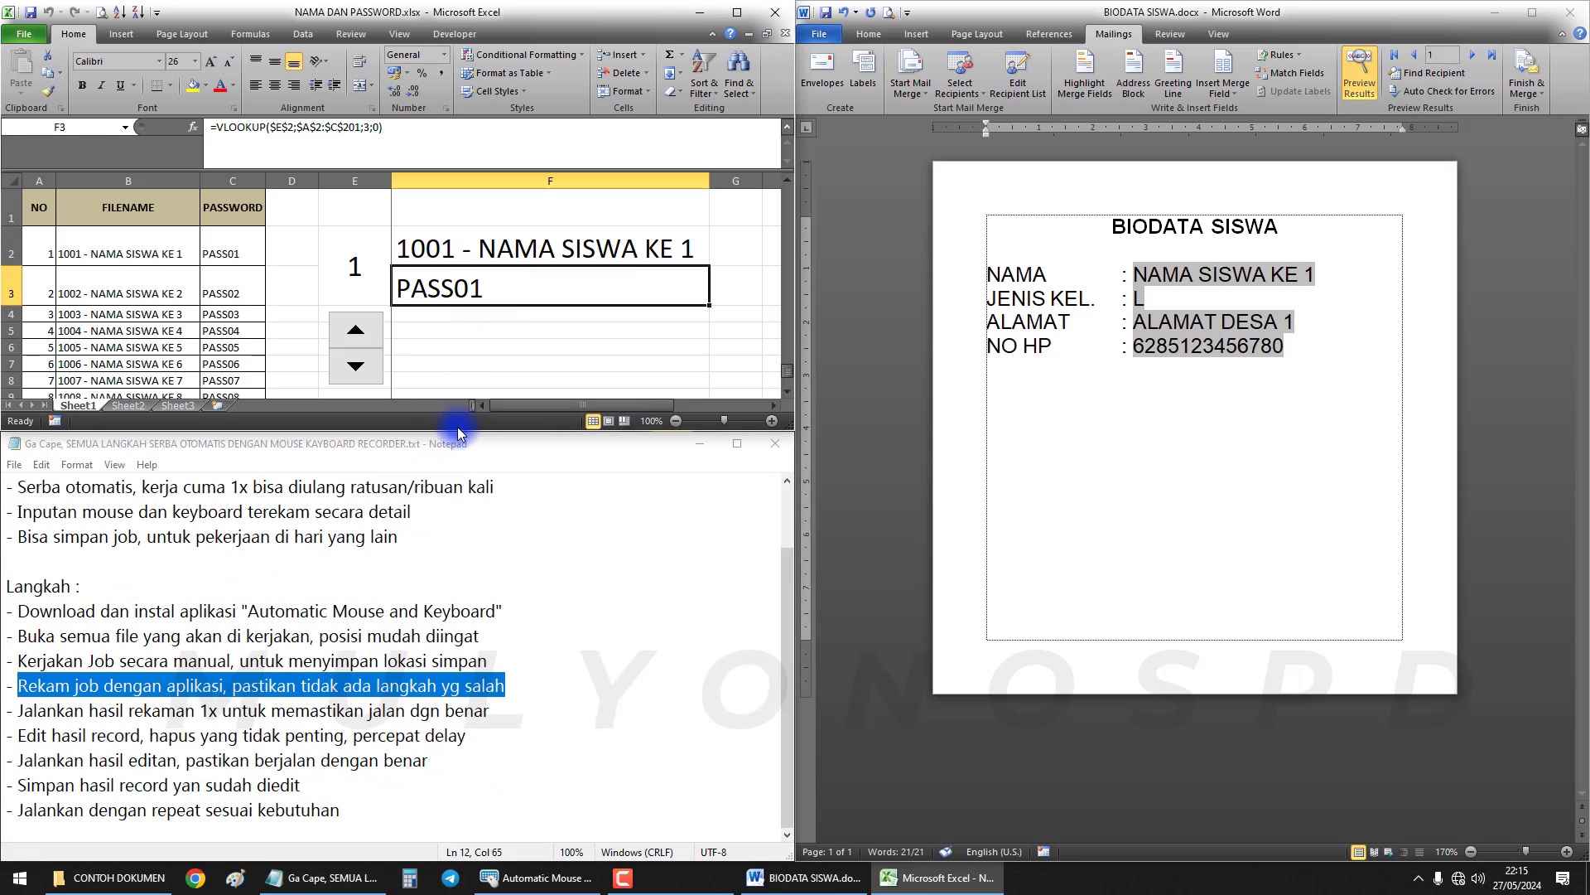
pyautogui.moveTo(454, 434); pyautogui.dragTo(386, 495)
# Highlight the 'Rekam job dengan...' step, then select and deselect all text in Word
pyautogui.click(423, 548)
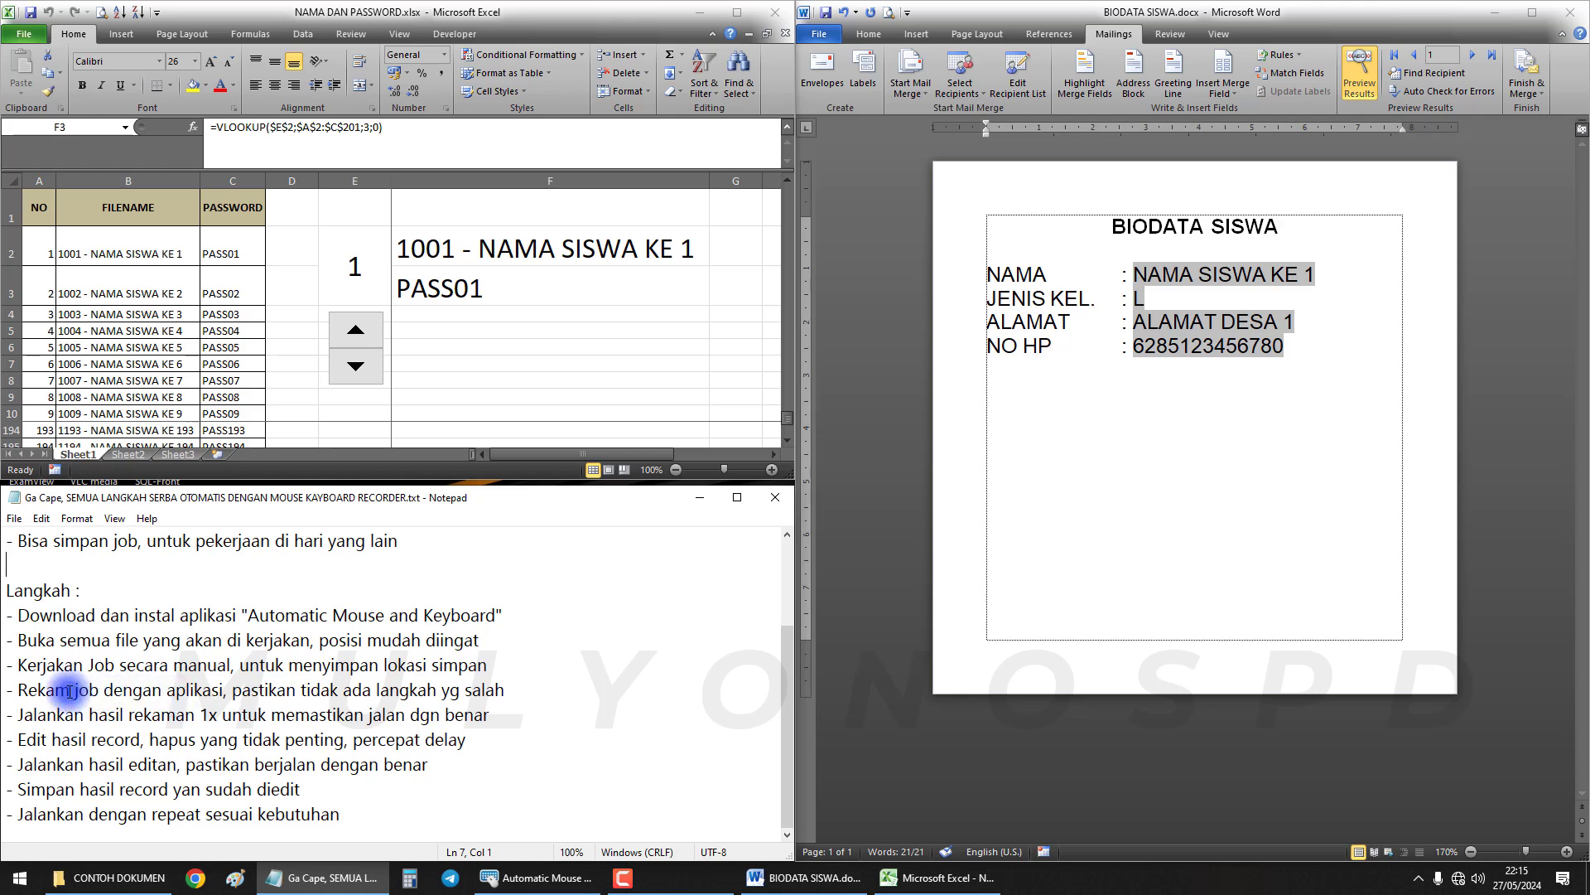
pyautogui.moveTo(22, 690); pyautogui.dragTo(181, 691)
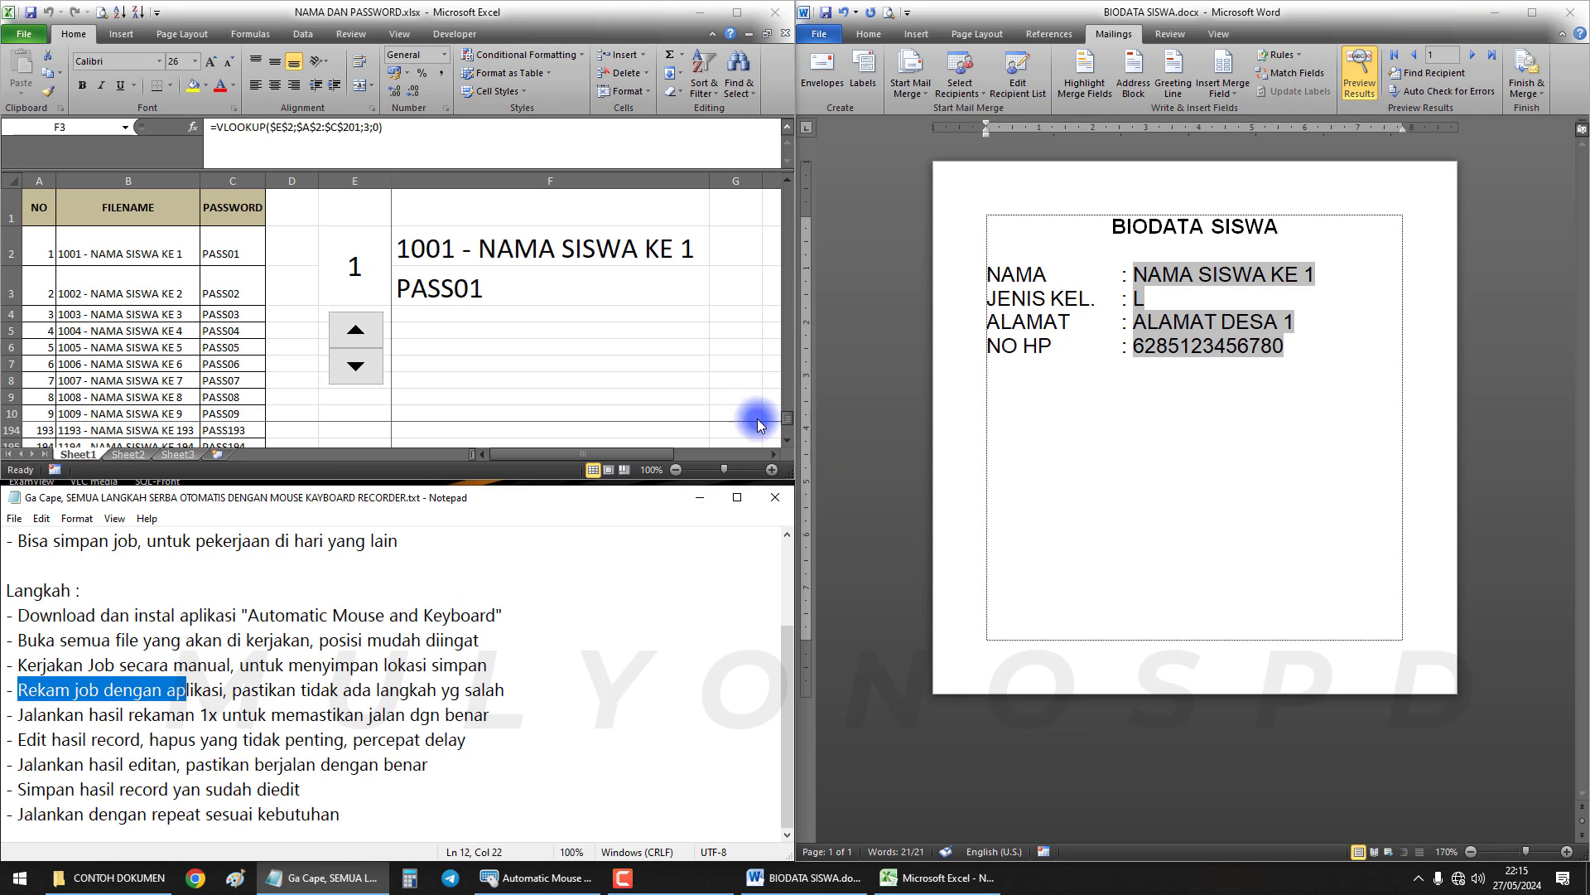
pyautogui.click(1136, 352)
pyautogui.hotkey('ctrl', 'a')
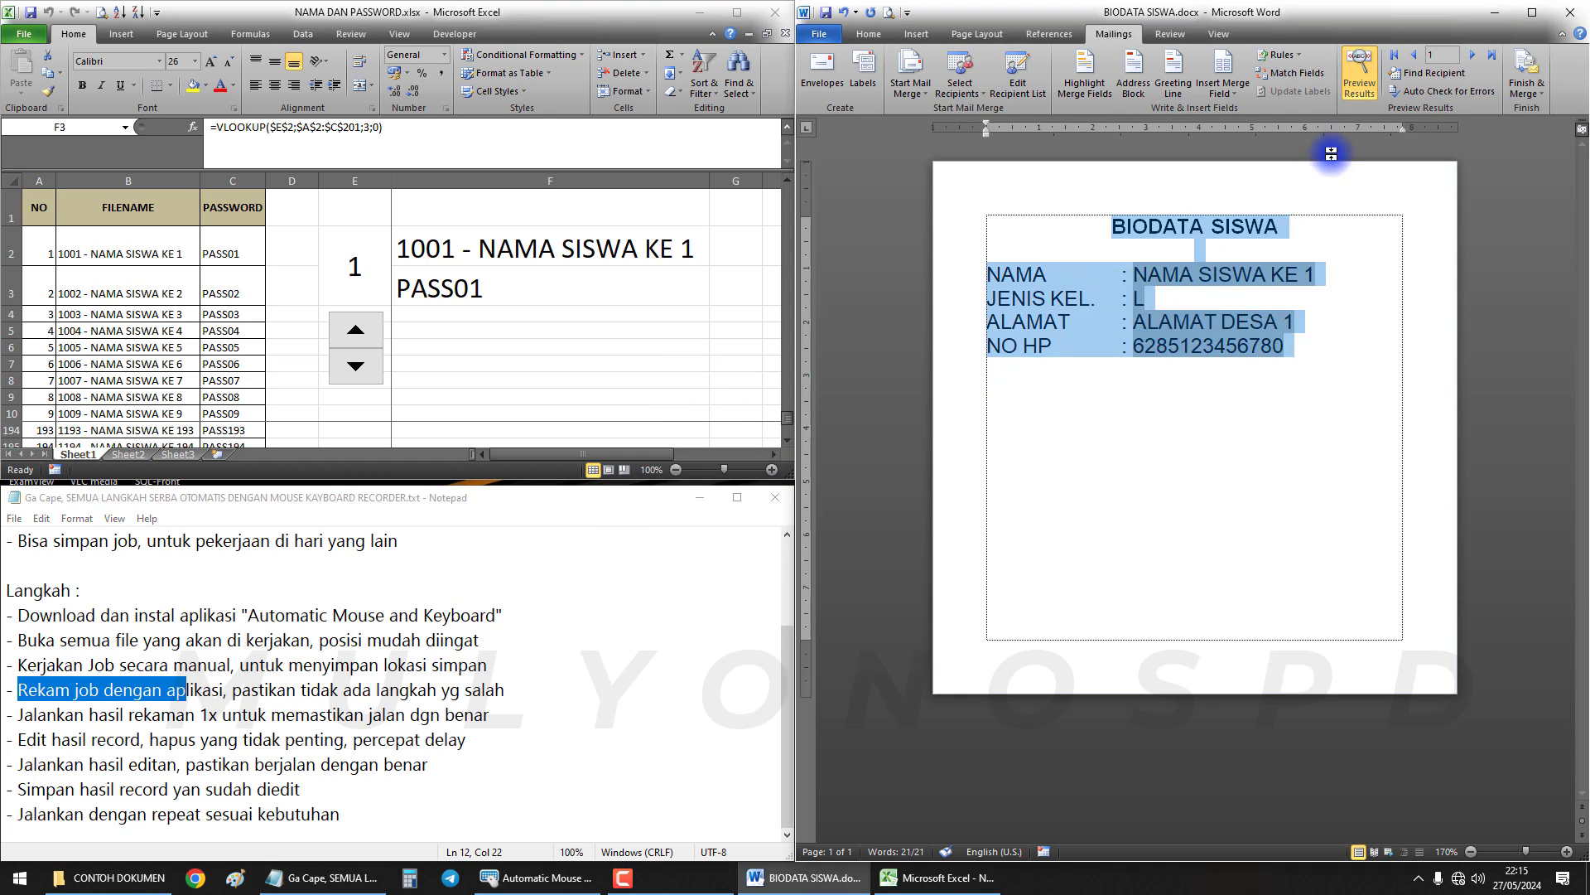
pyautogui.click(1136, 399)
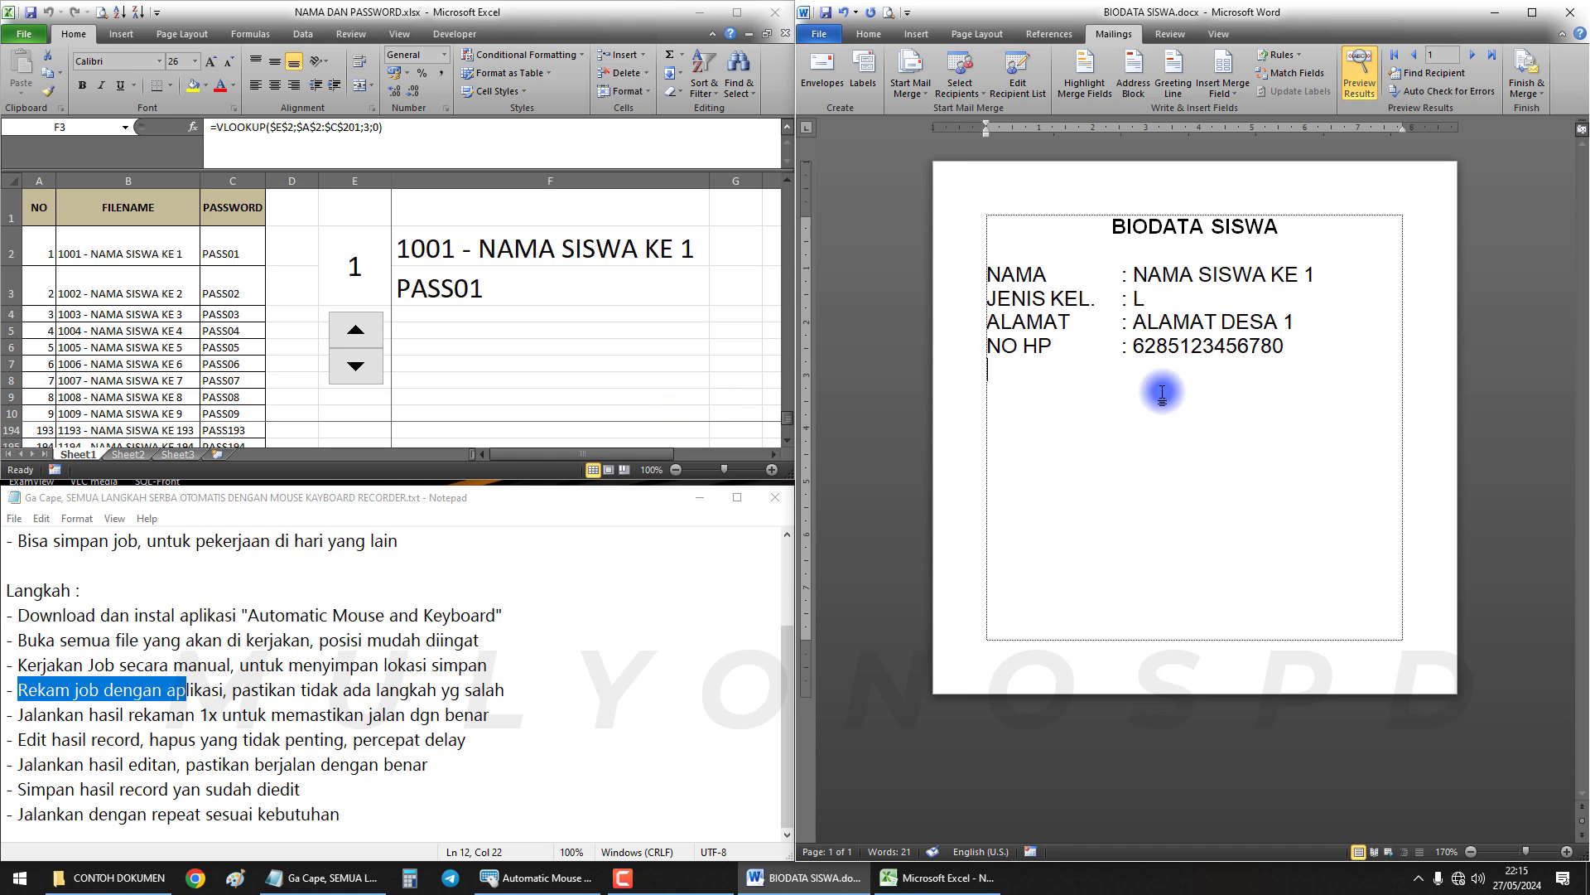
pyautogui.click(534, 878)
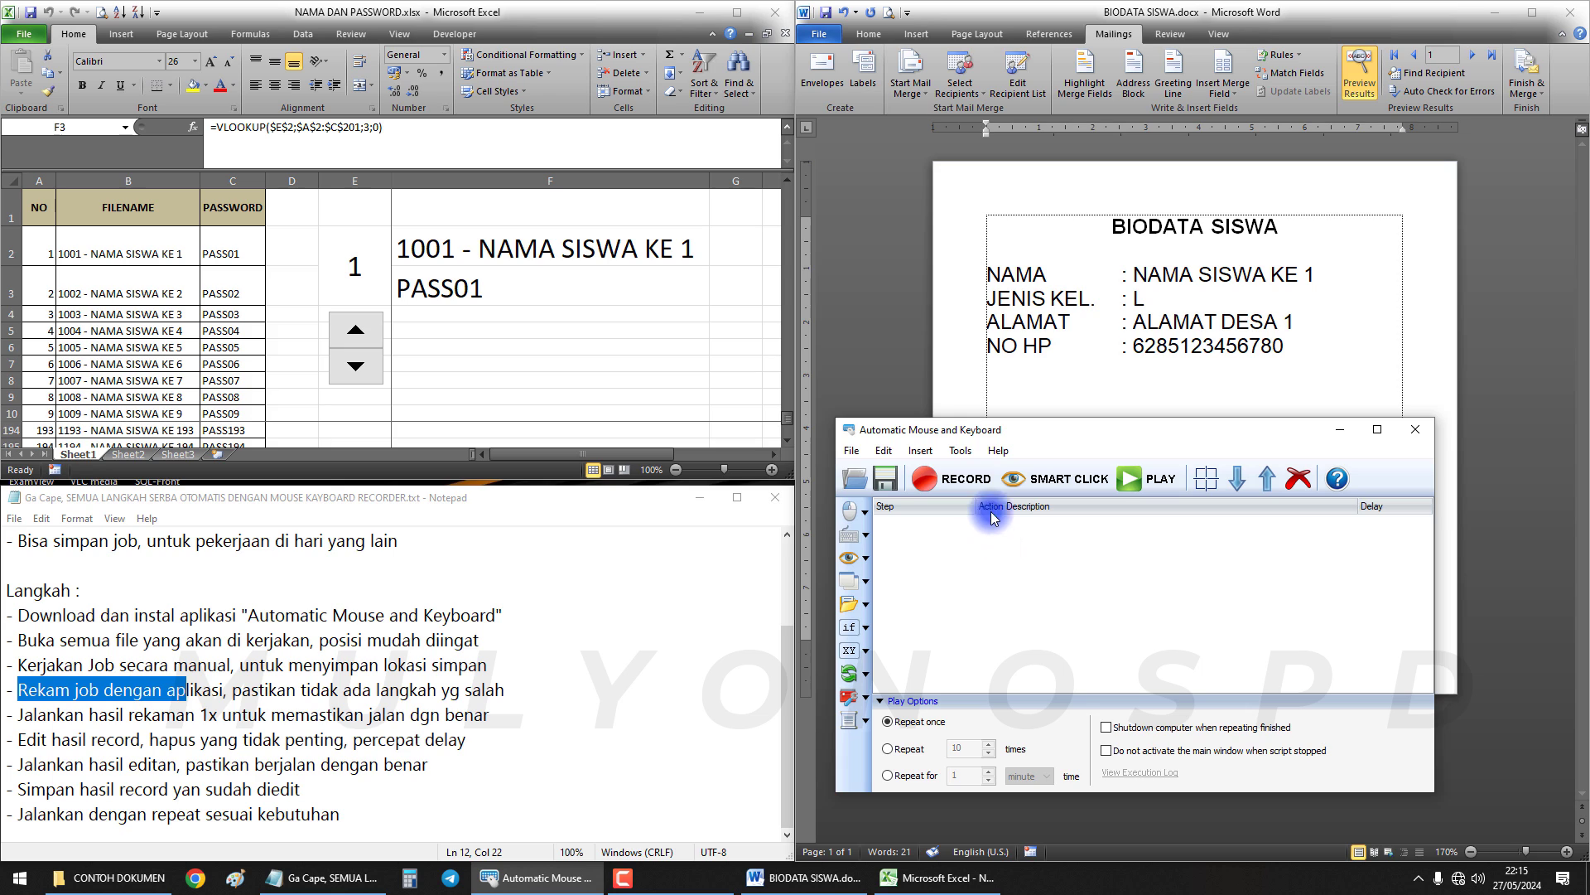
# Advance the Word preview to record 2, NAMA SISWA KE 2, and dismiss Save As
pyautogui.click(1037, 309)
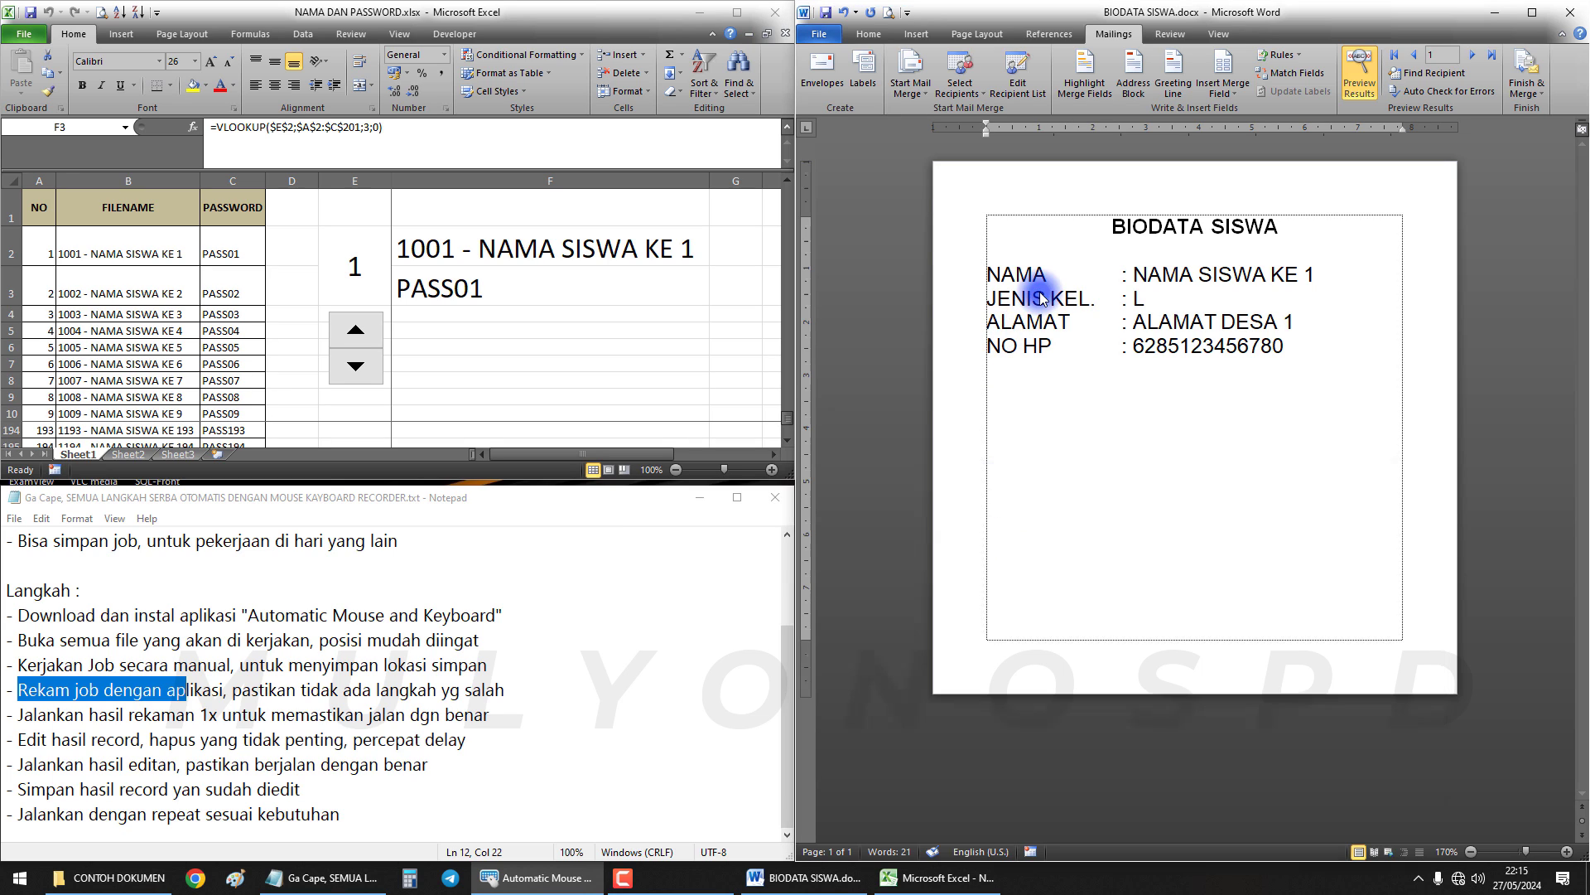
pyautogui.click(1472, 56)
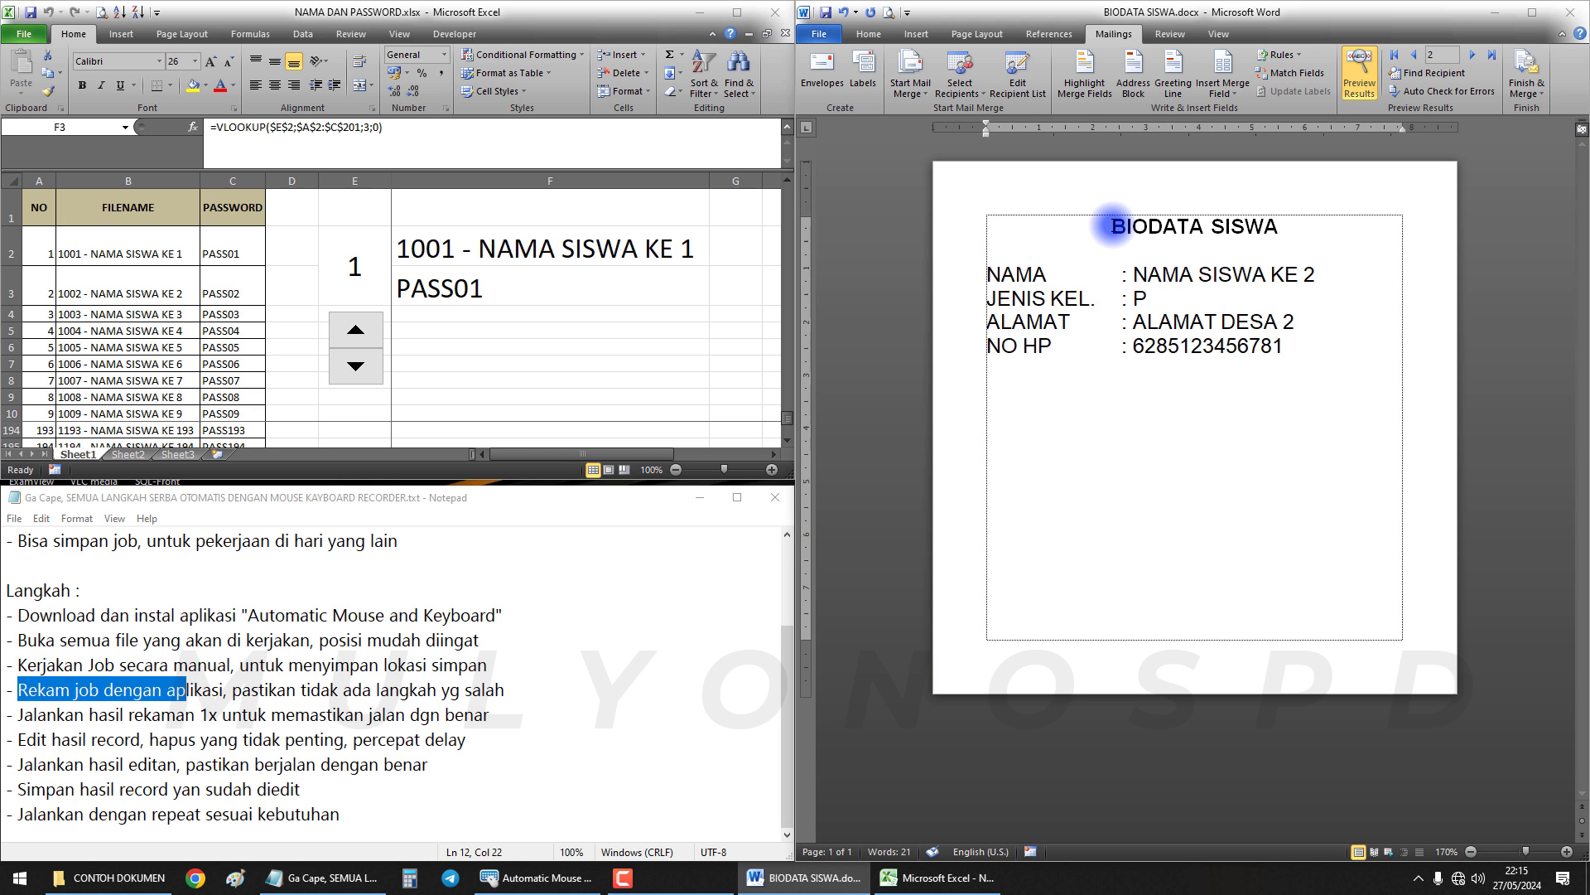
pyautogui.press('F12')
pyautogui.press('Escape')
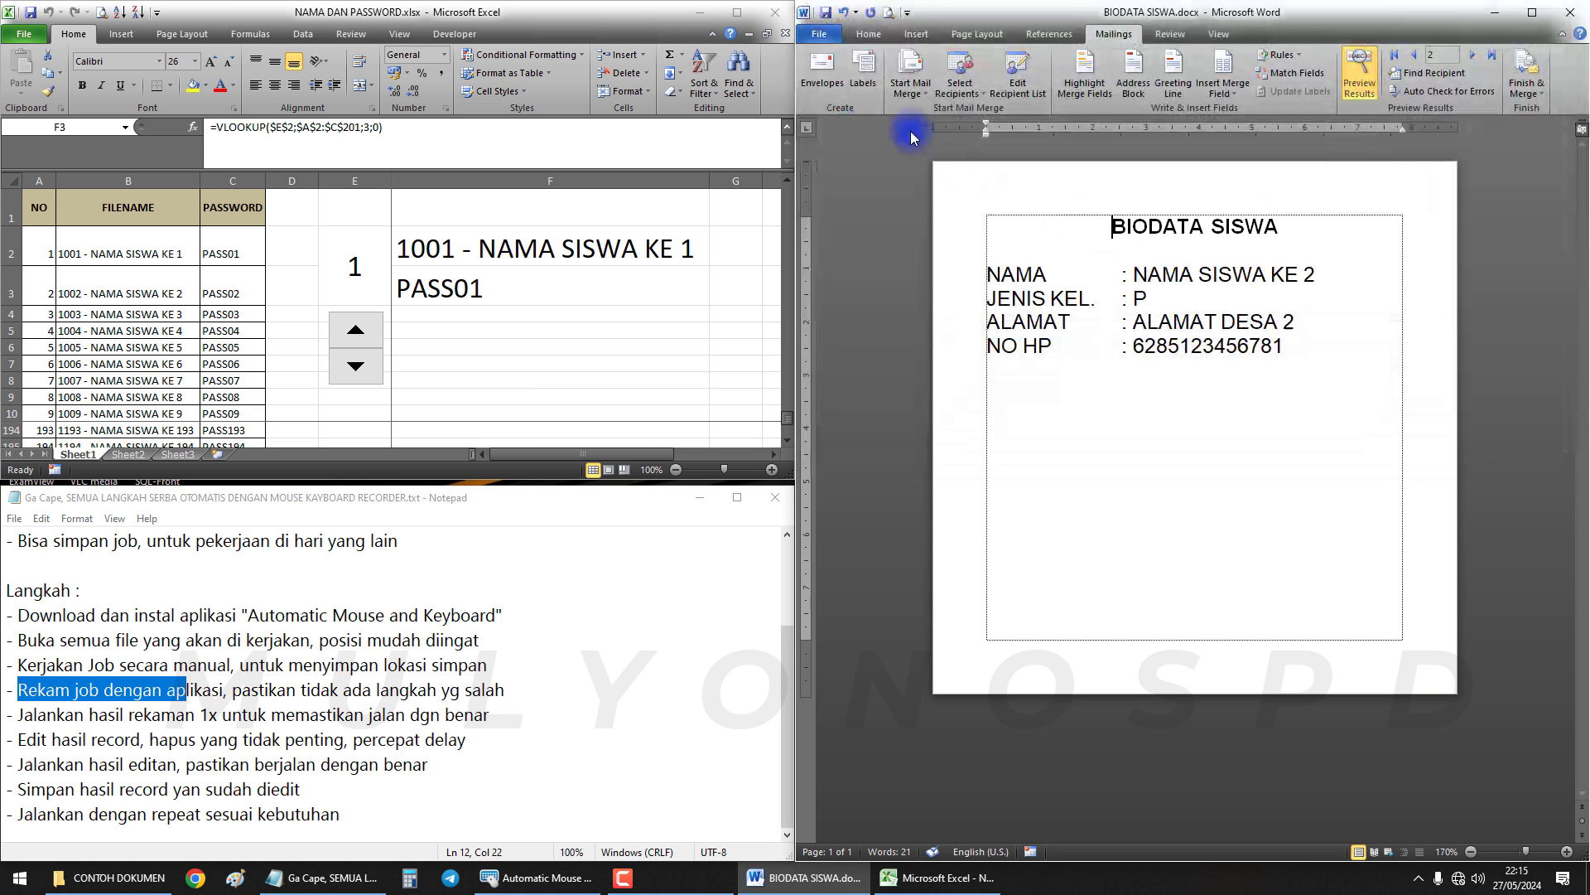
pyautogui.click(829, 39)
pyautogui.click(837, 83)
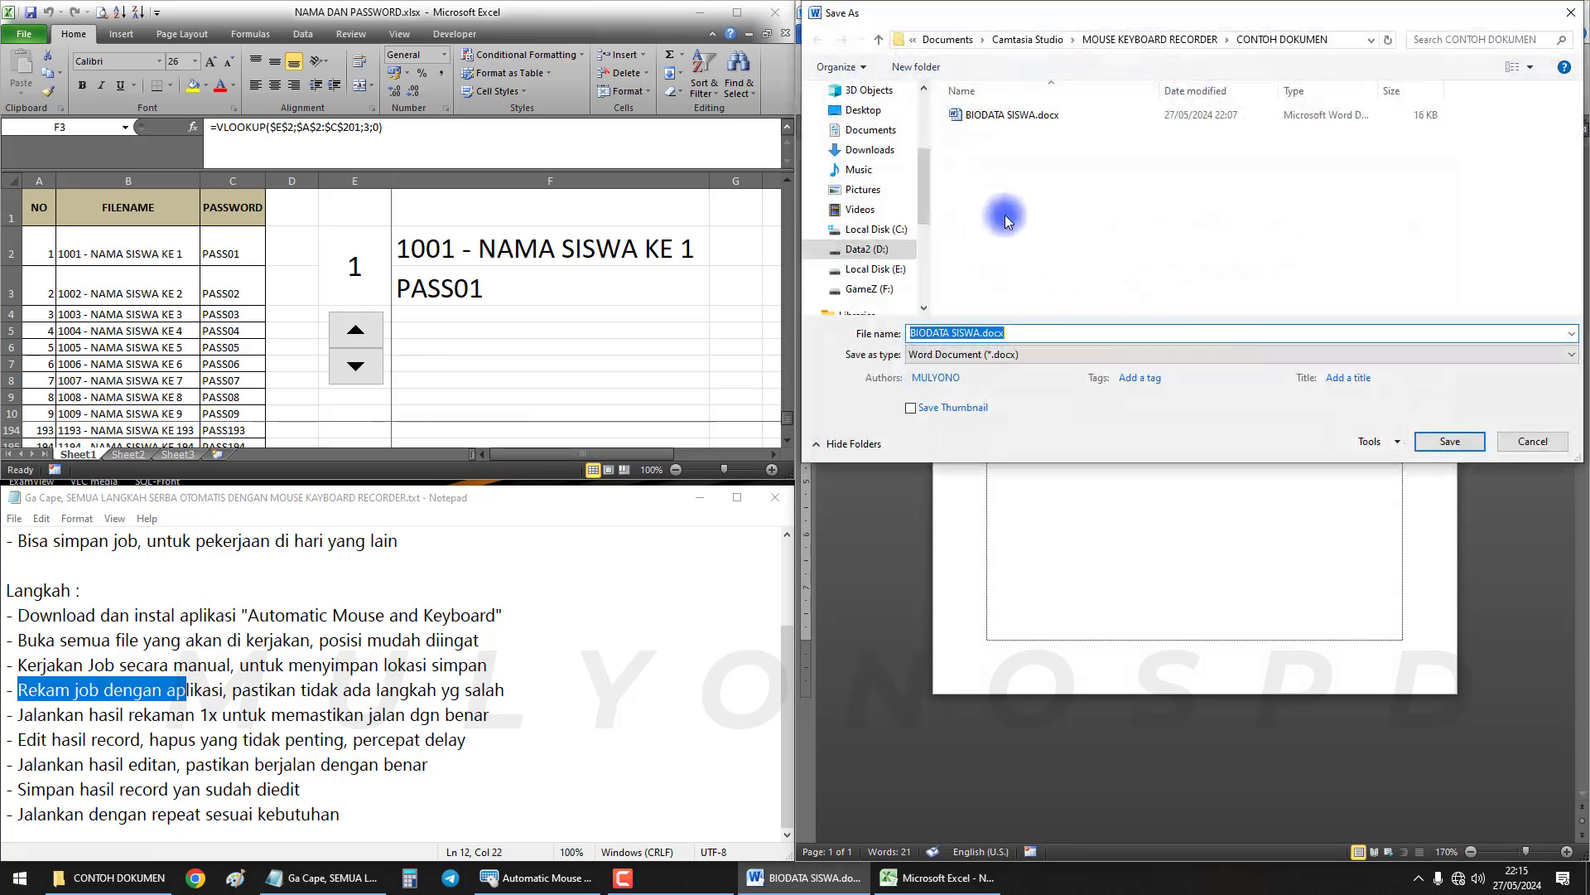
pyautogui.press('Escape')
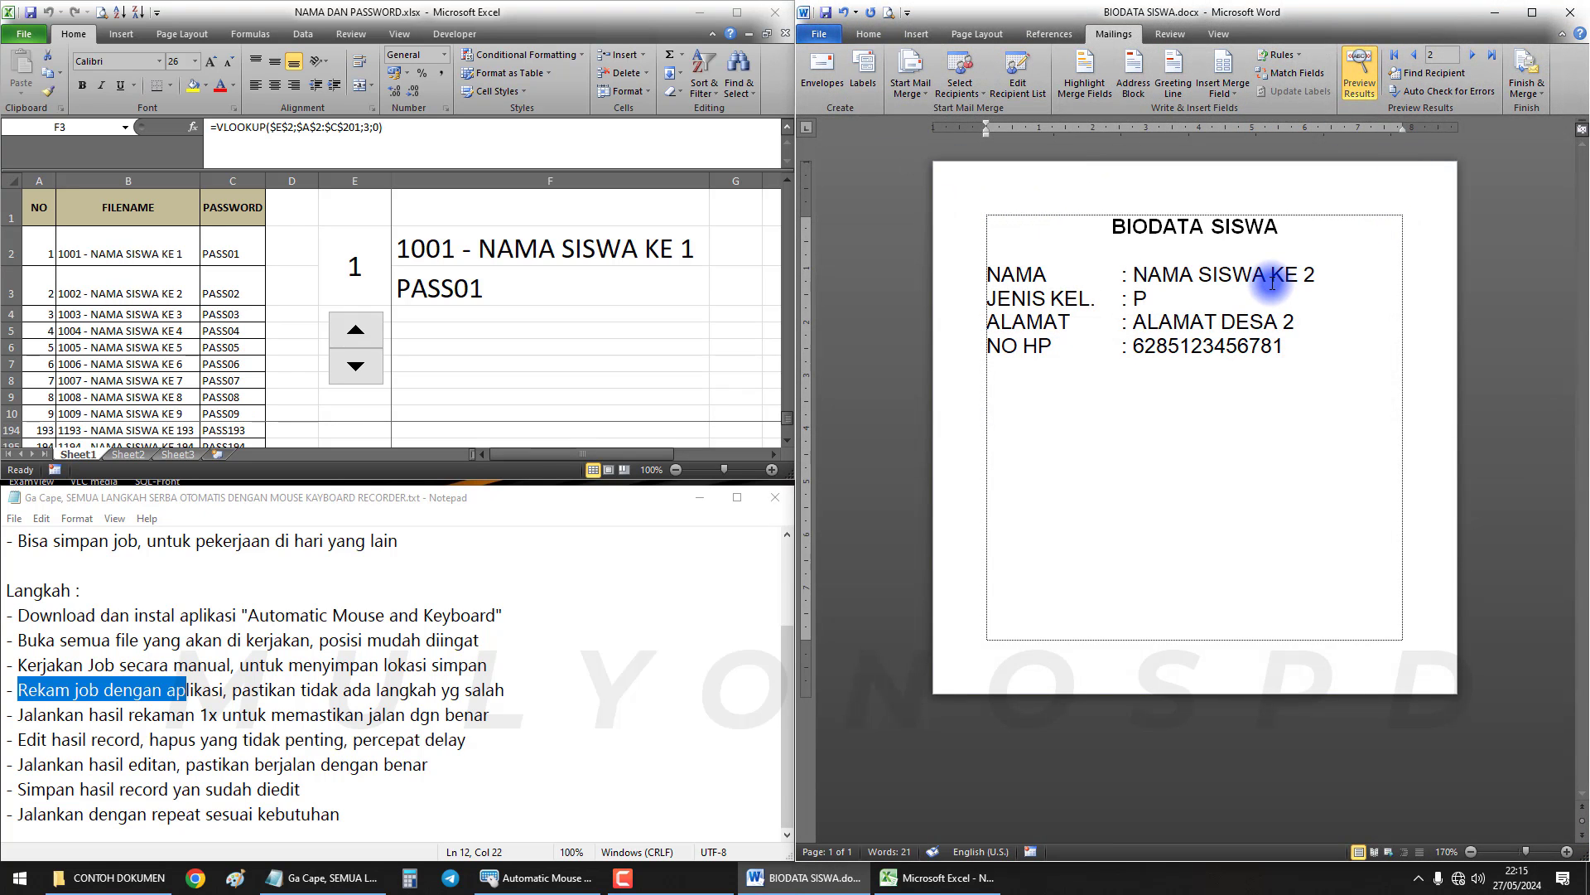
pyautogui.press('F12')
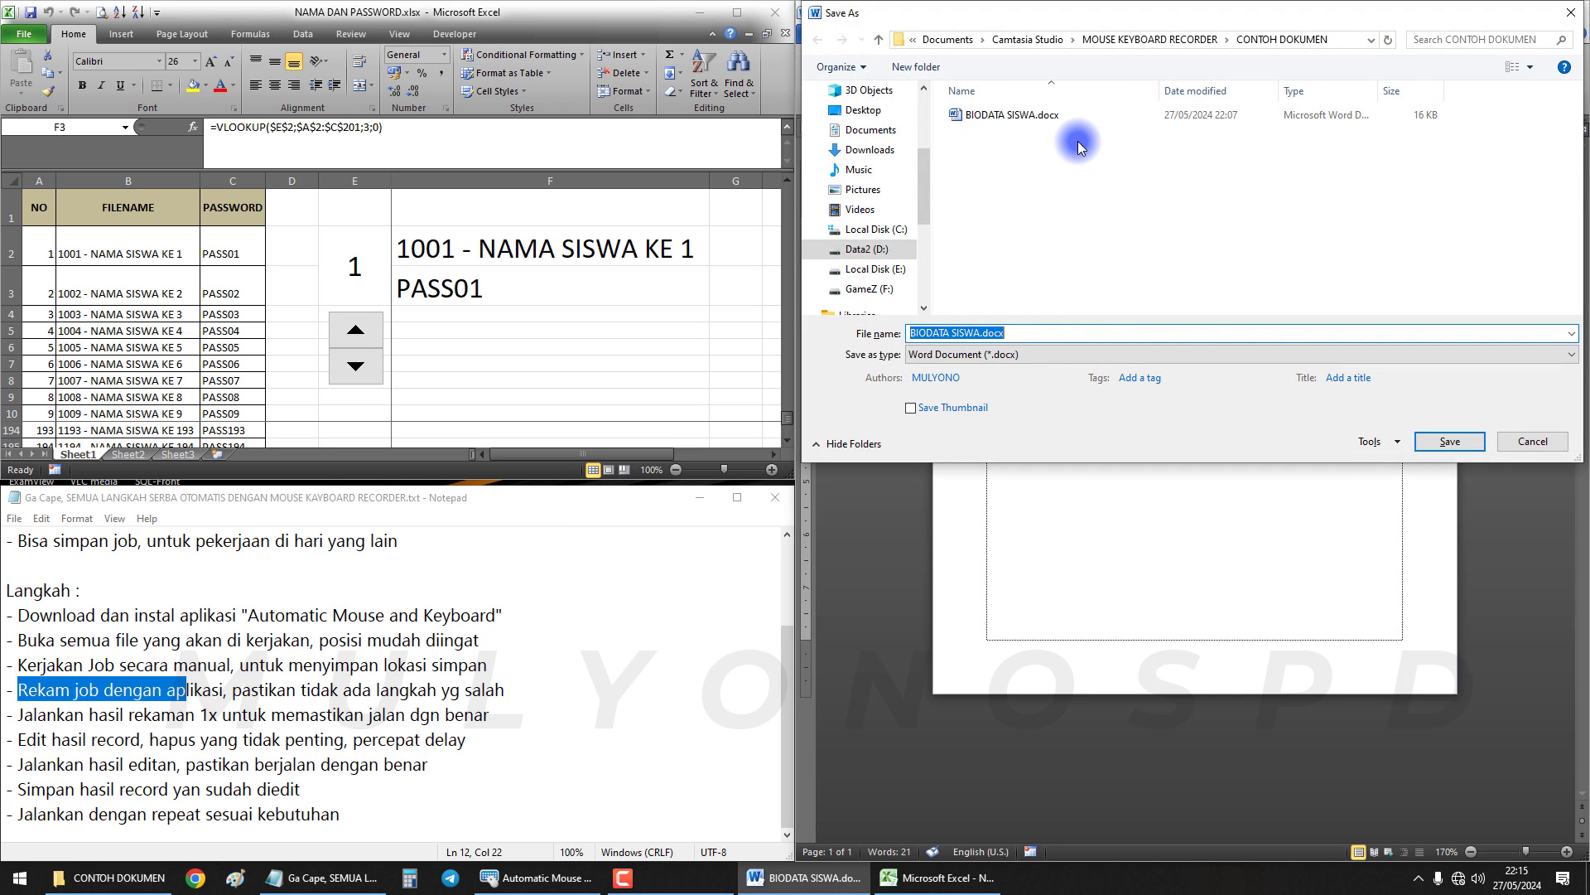
pyautogui.click(941, 353)
pyautogui.click(943, 444)
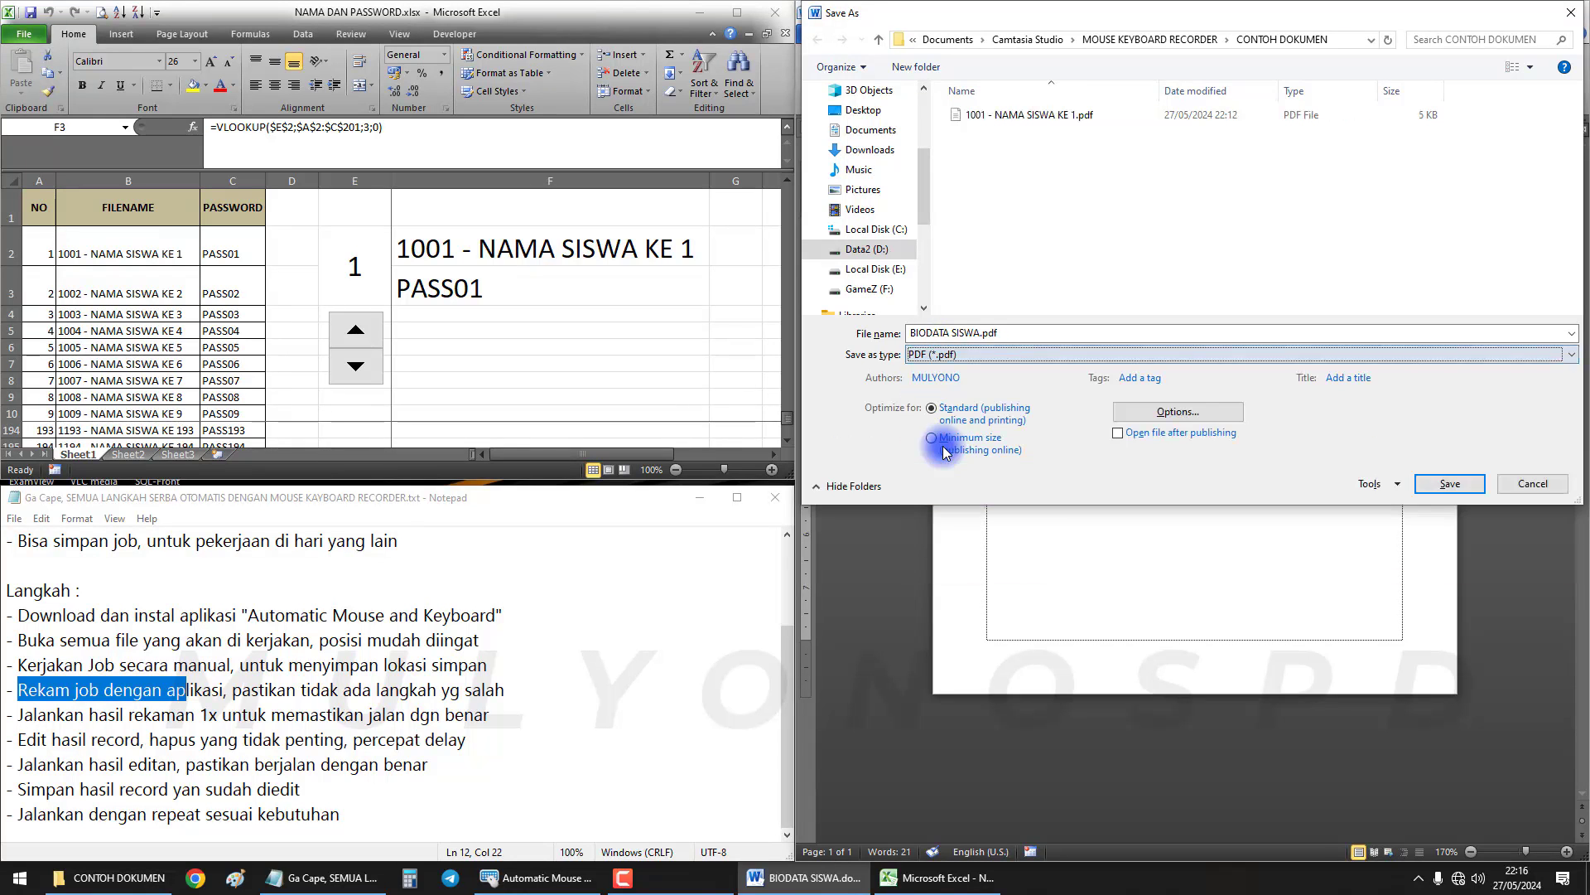
pyautogui.click(1002, 334)
pyautogui.click(1017, 334)
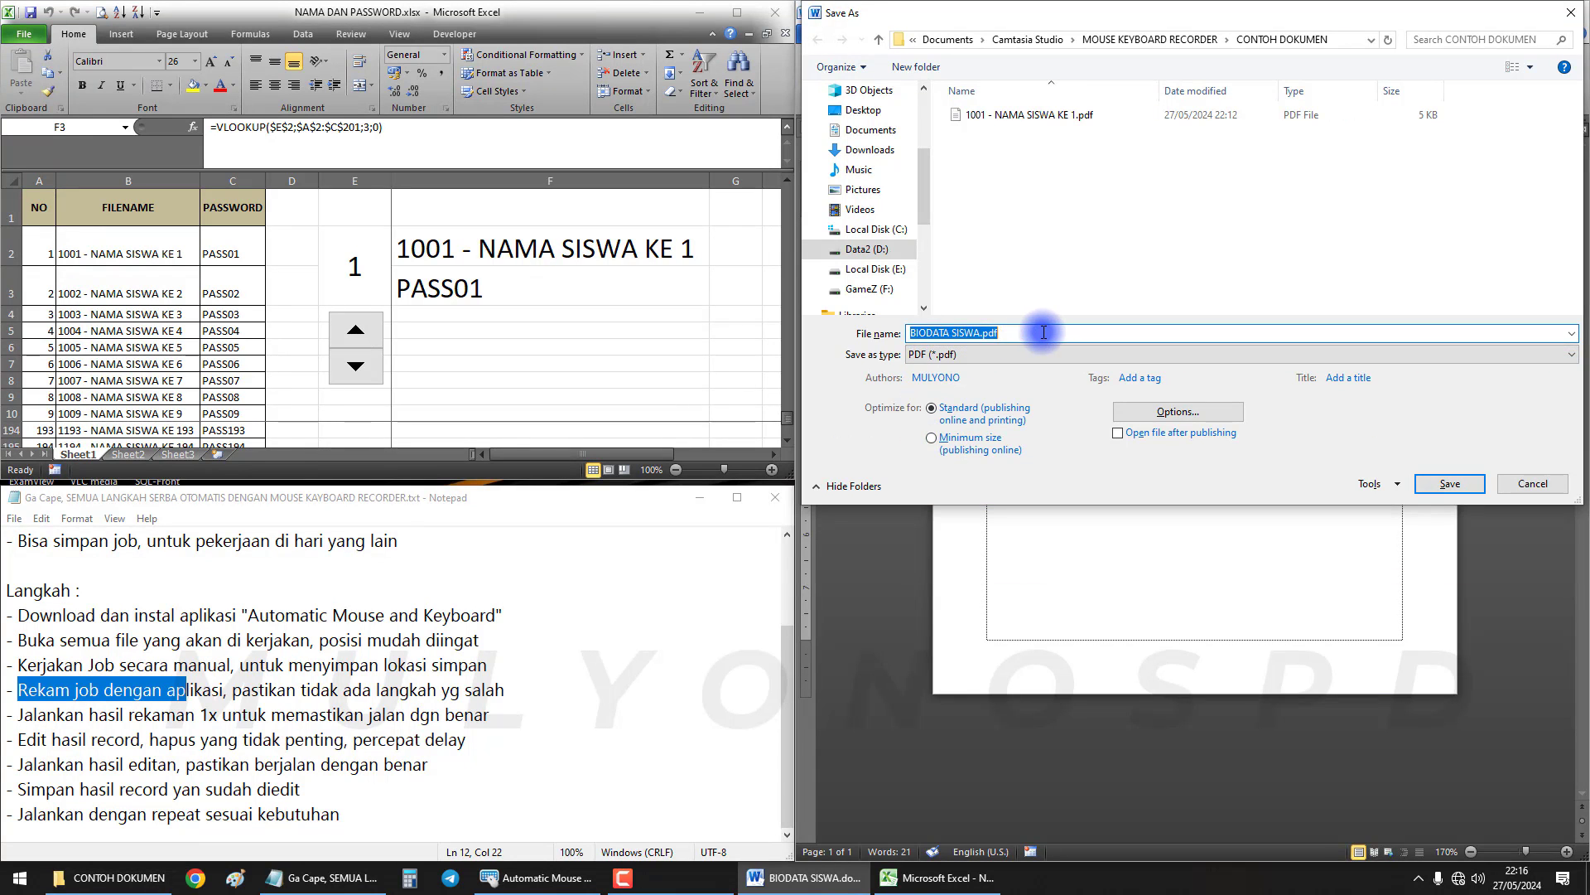
pyautogui.moveTo(1041, 333); pyautogui.dragTo(888, 332)
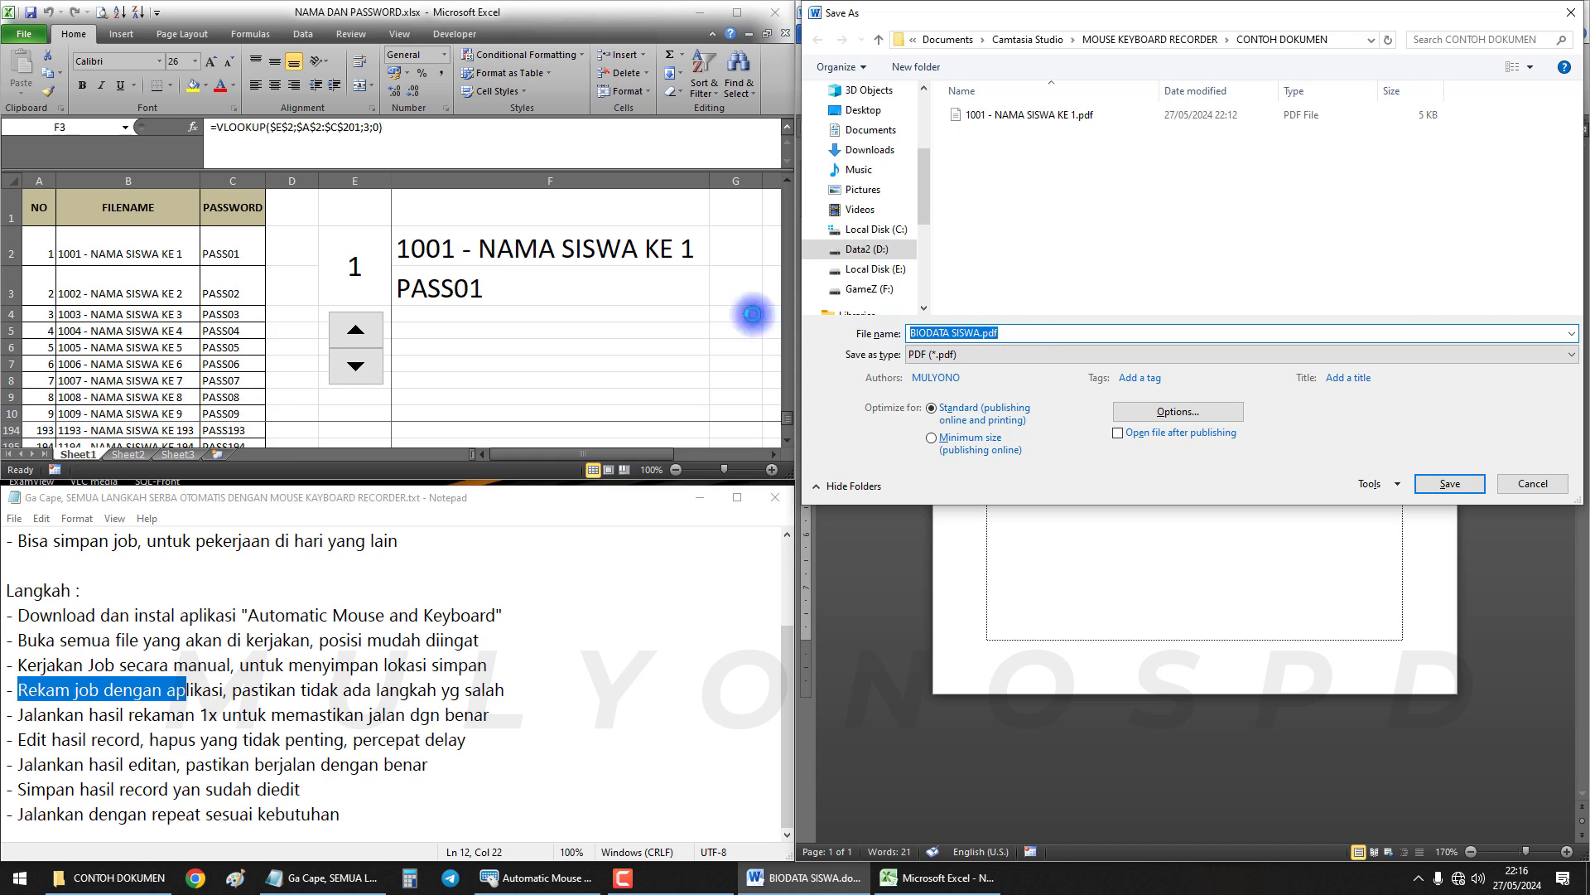
pyautogui.click(507, 245)
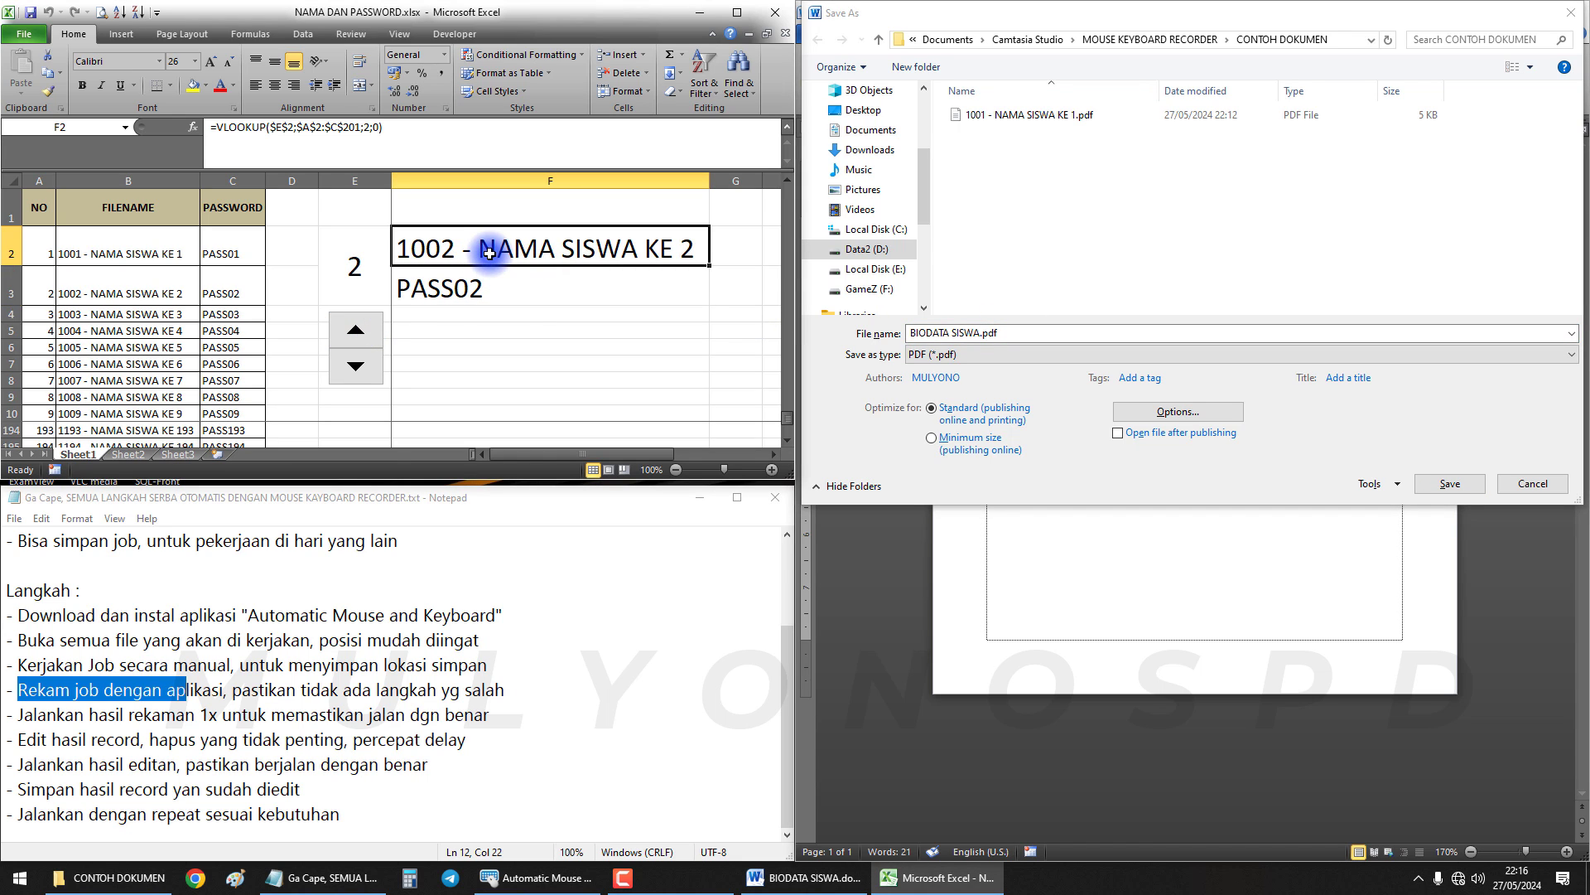
pyautogui.hotkey('ctrl', 'c')
pyautogui.click(876, 335)
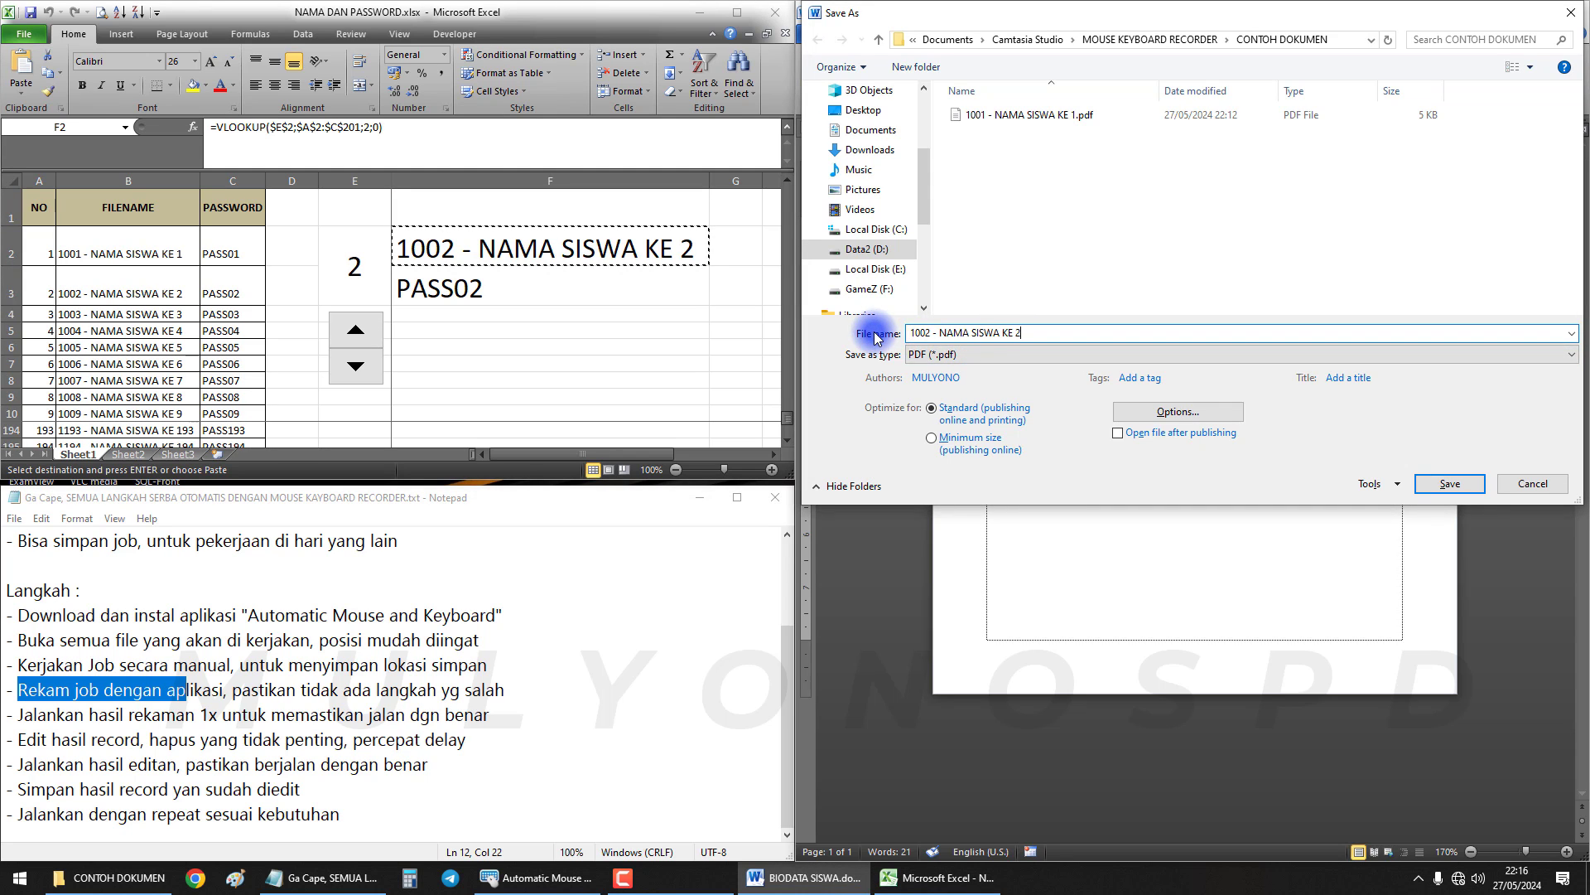
pyautogui.click(1178, 411)
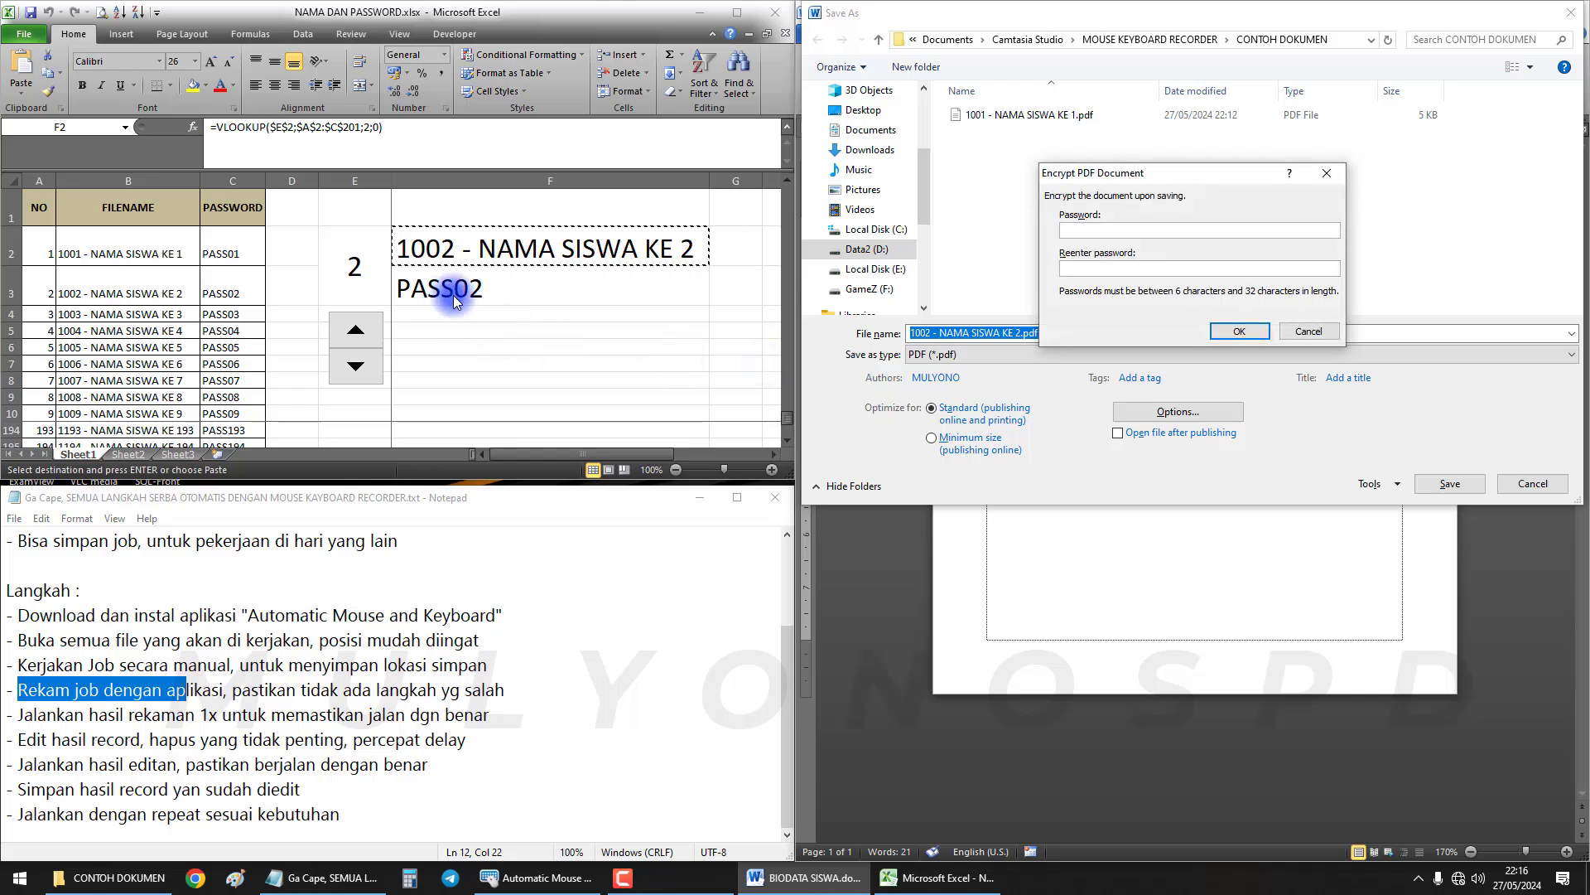
pyautogui.click(501, 292)
pyautogui.hotkey('ctrl', 'c')
pyautogui.click(1087, 241)
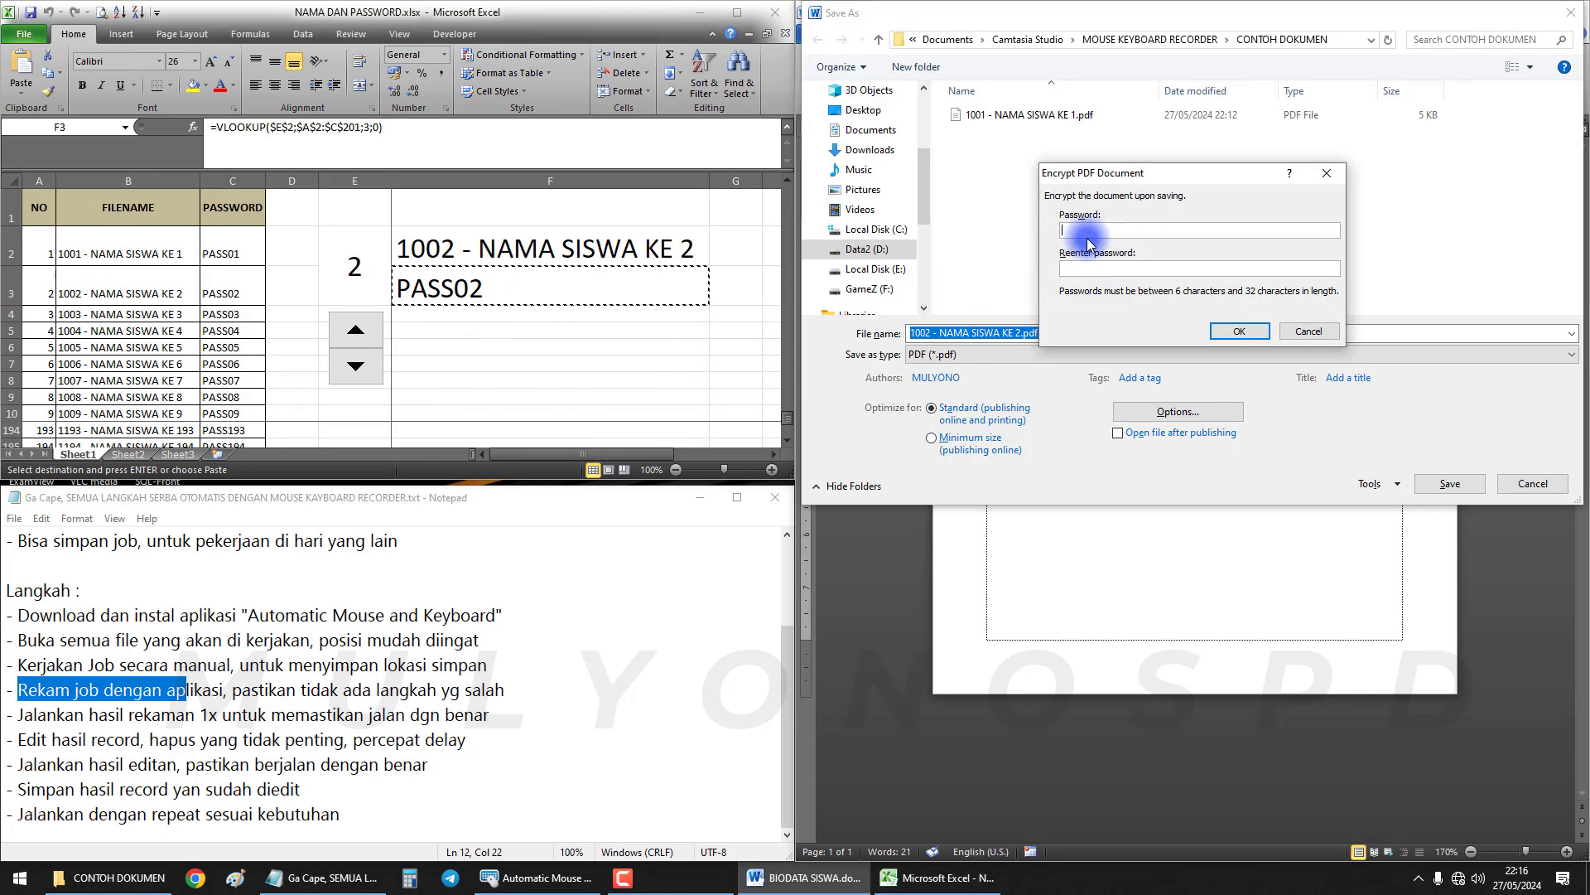
pyautogui.click(1239, 330)
pyautogui.press('Return')
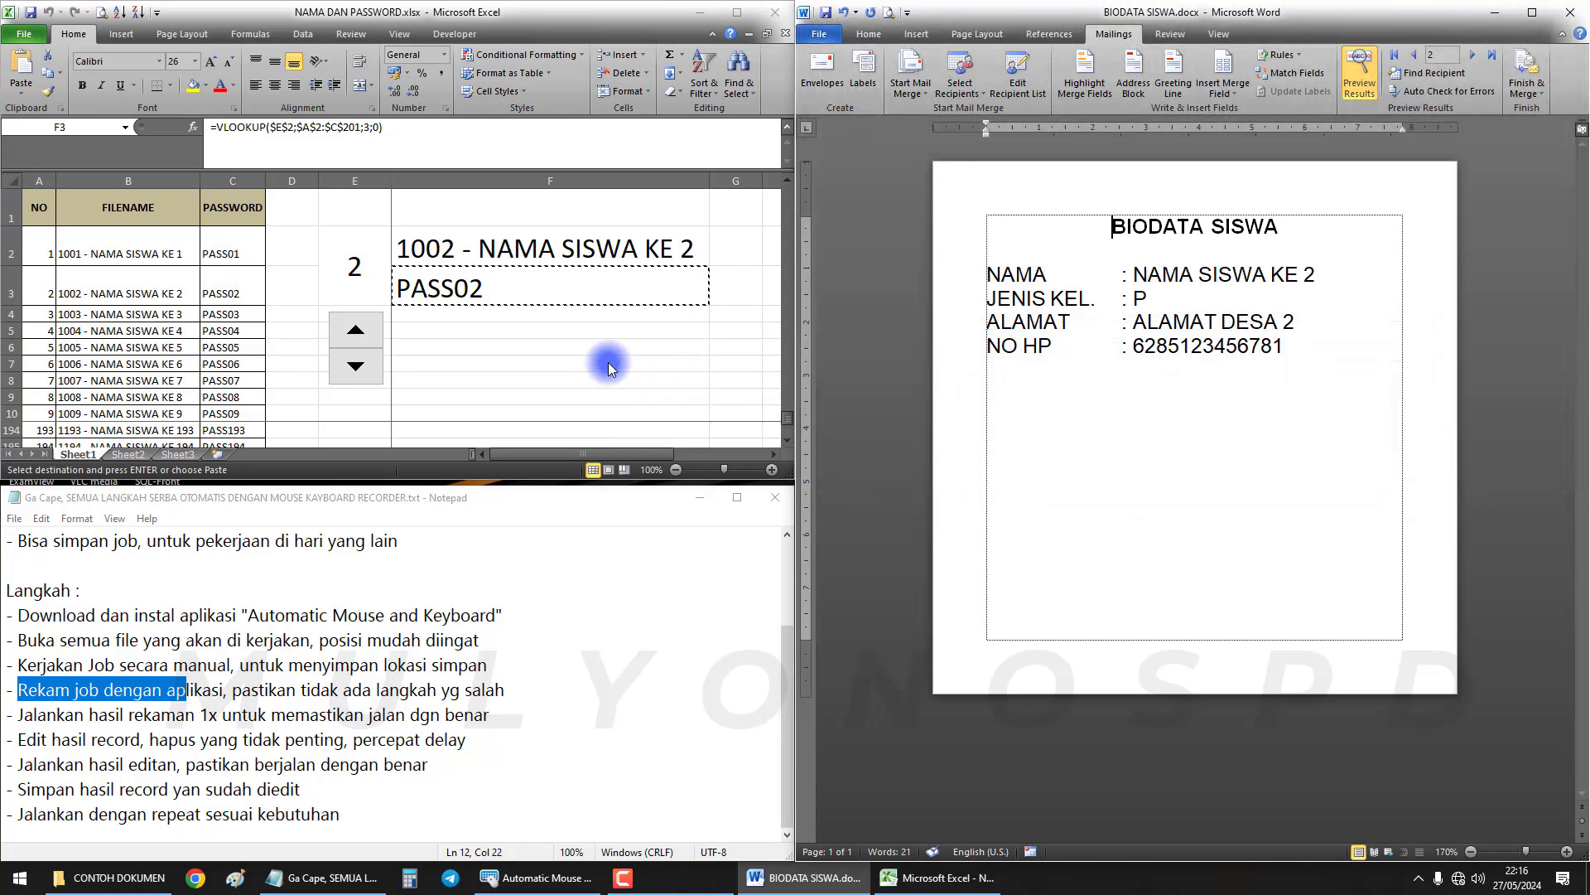
pyautogui.click(607, 362)
# Reset Excel's counter and Word's preview to record 1, NAMA SISWA KE 1, then start recording
pyautogui.click(361, 367)
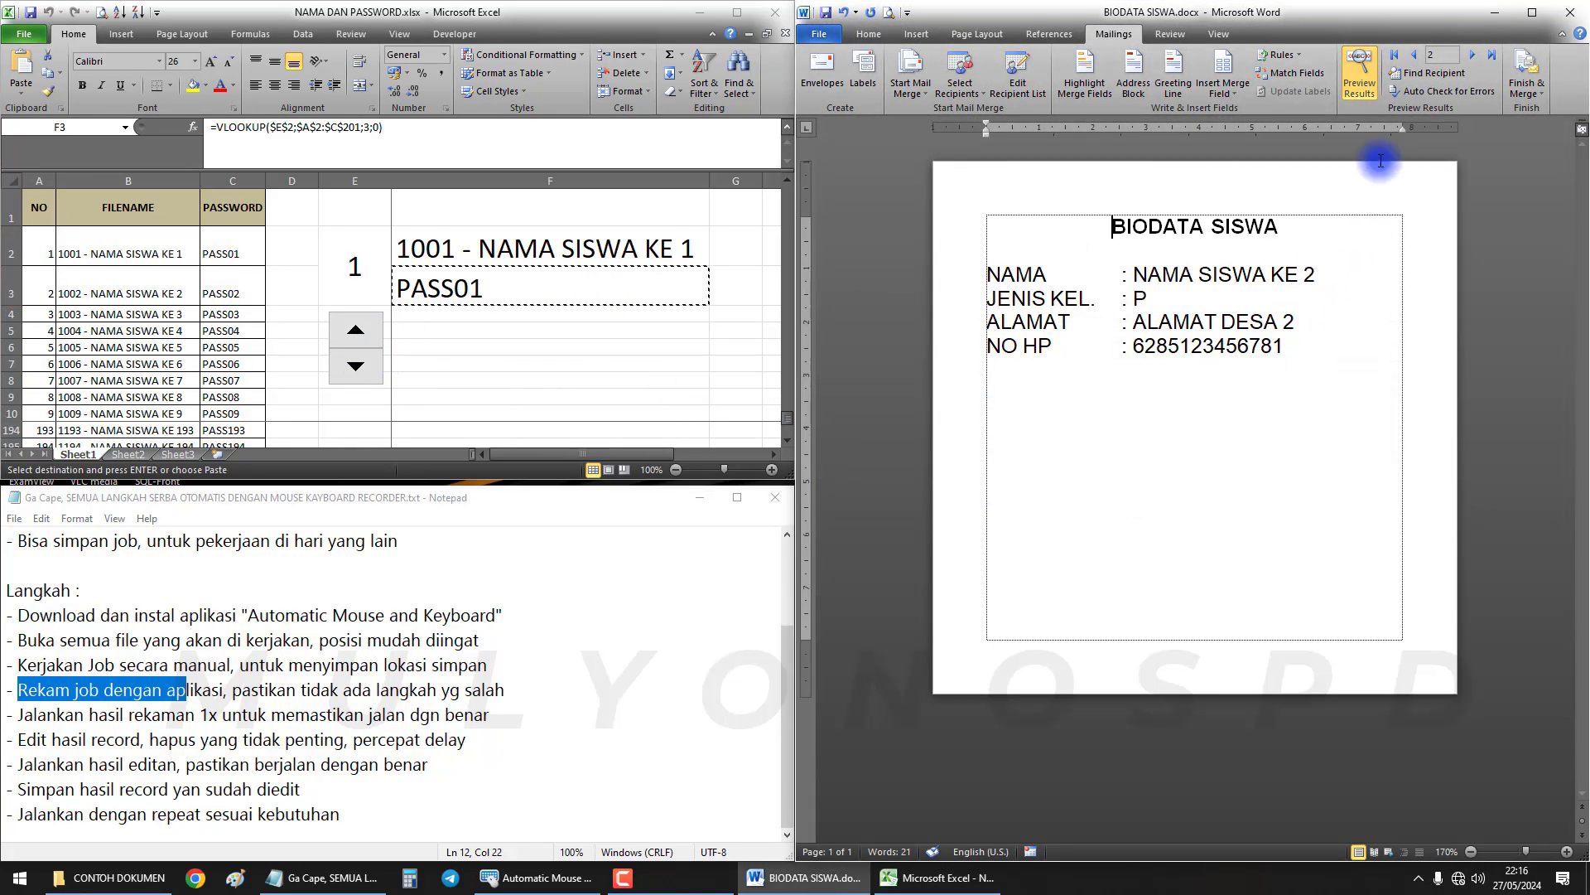
pyautogui.click(1413, 55)
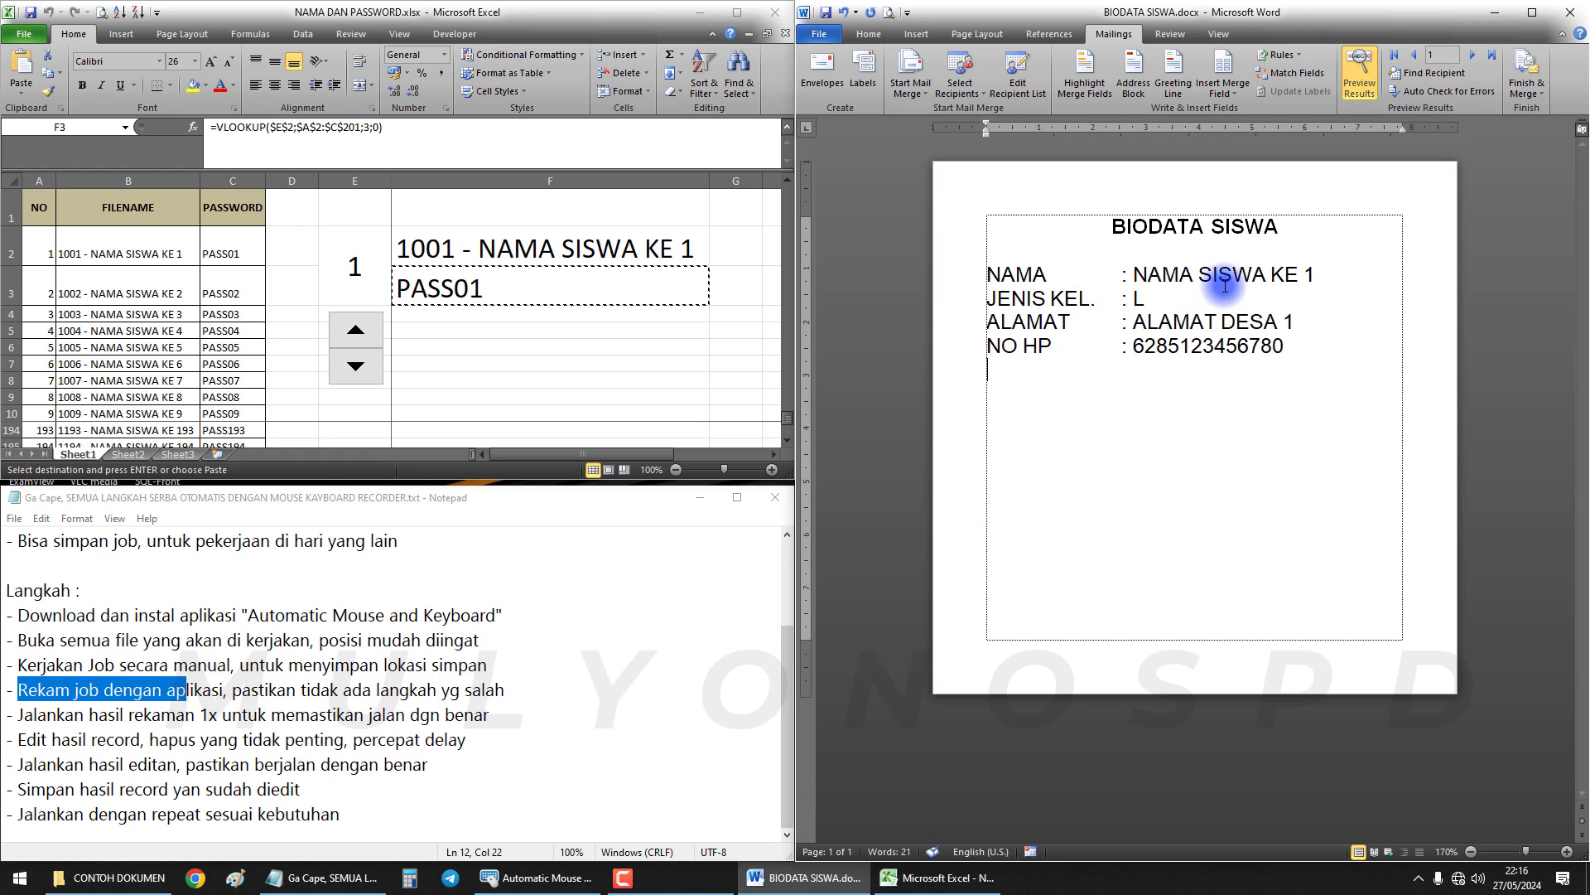
pyautogui.doubleClick(1257, 282)
pyautogui.click(634, 251)
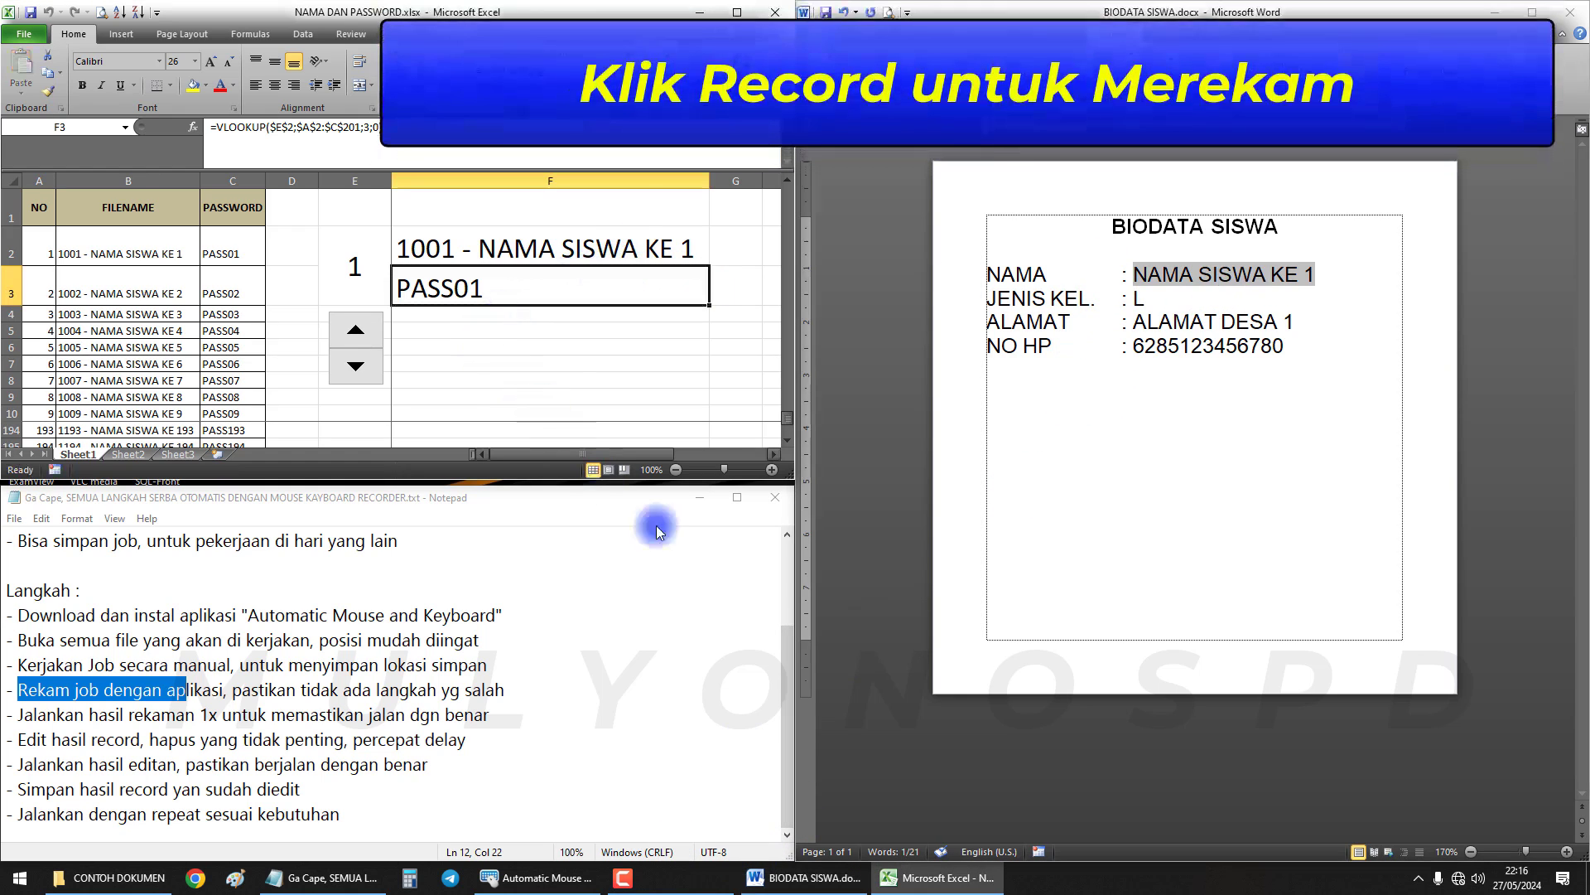
pyautogui.click(537, 878)
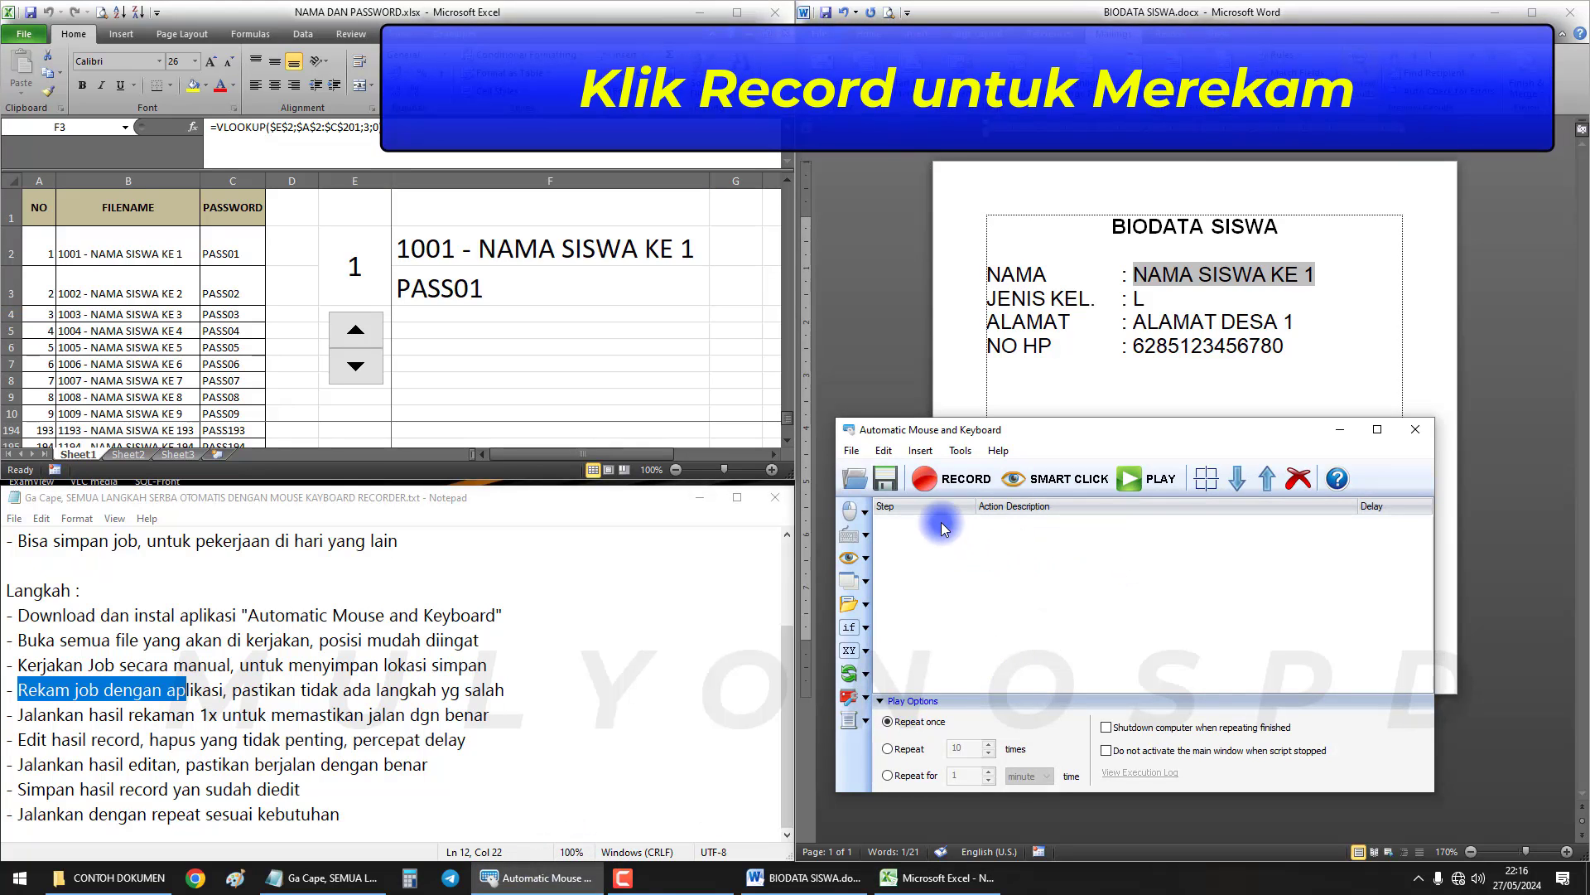
pyautogui.click(950, 488)
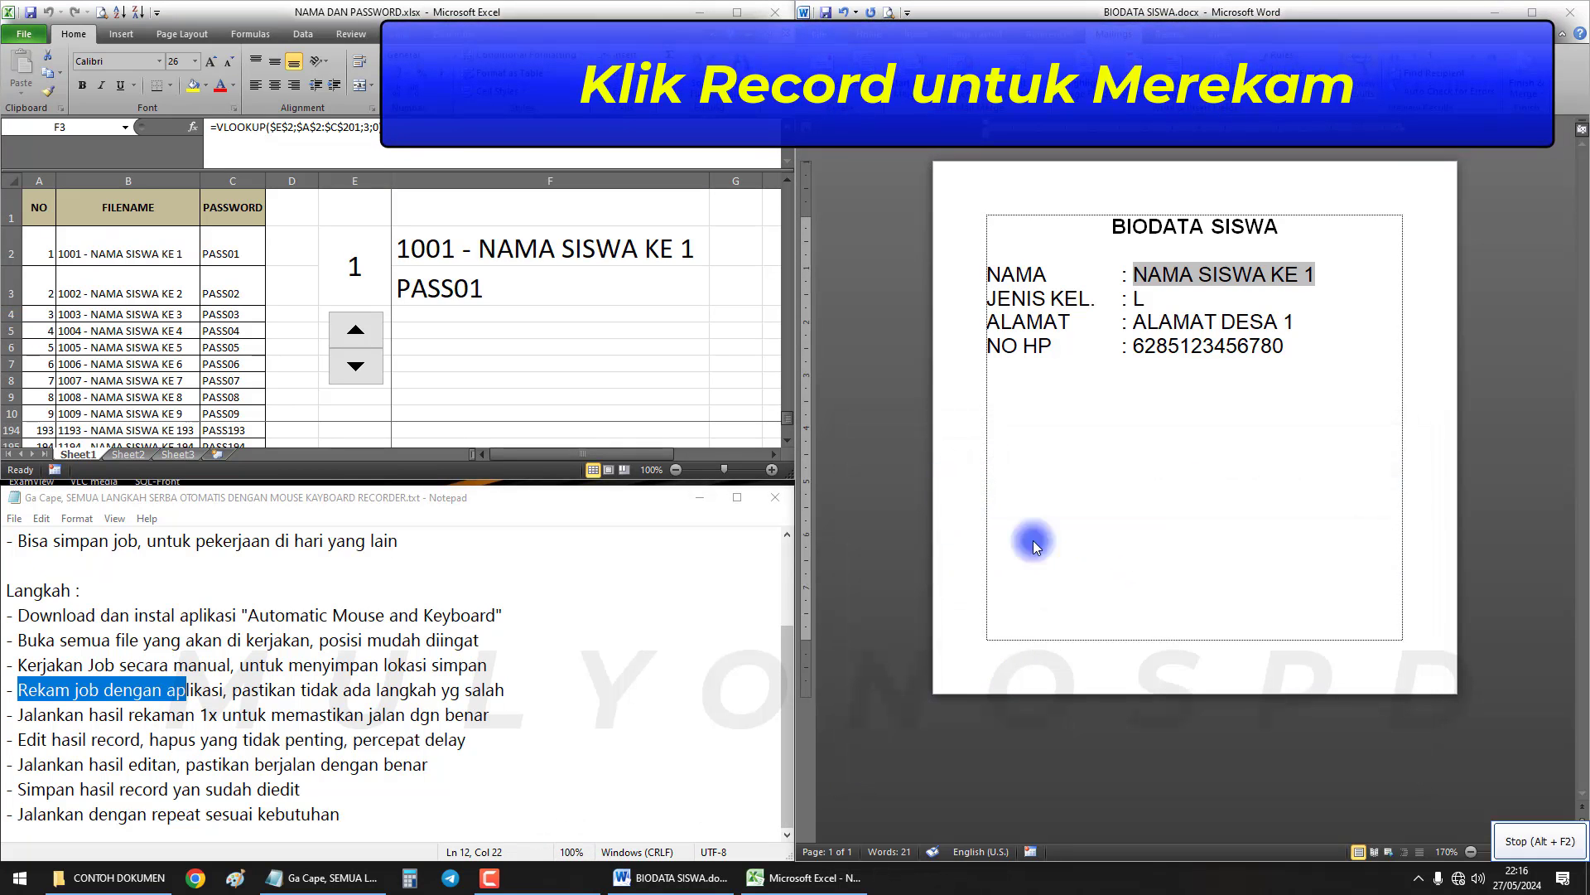
# Advance Word's merge preview and Excel's student counter to record 2
pyautogui.click(1085, 420)
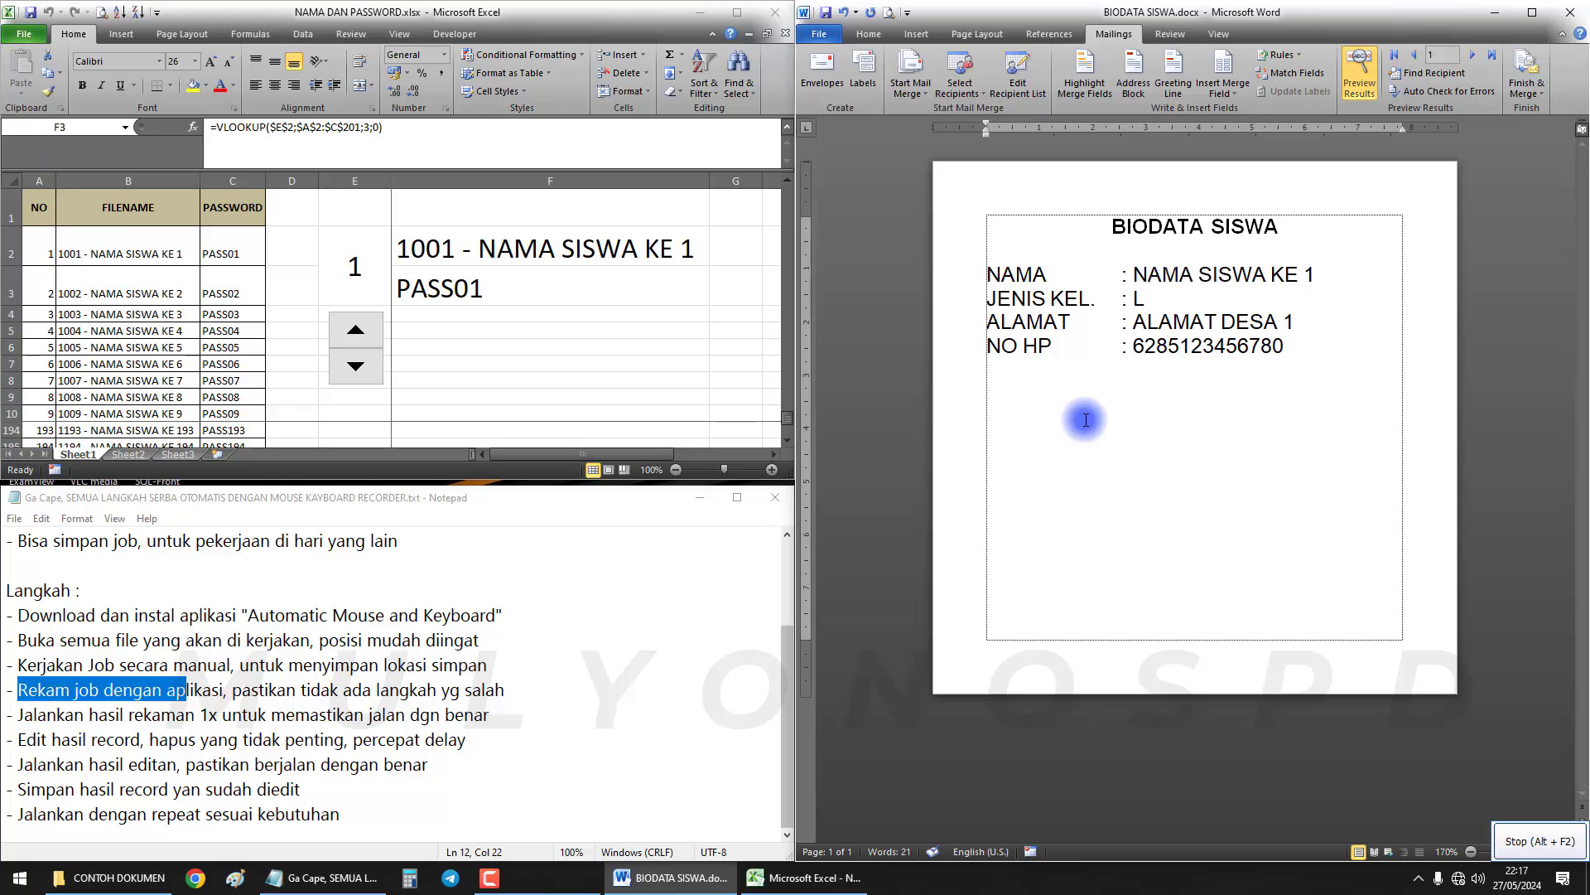
pyautogui.click(1471, 58)
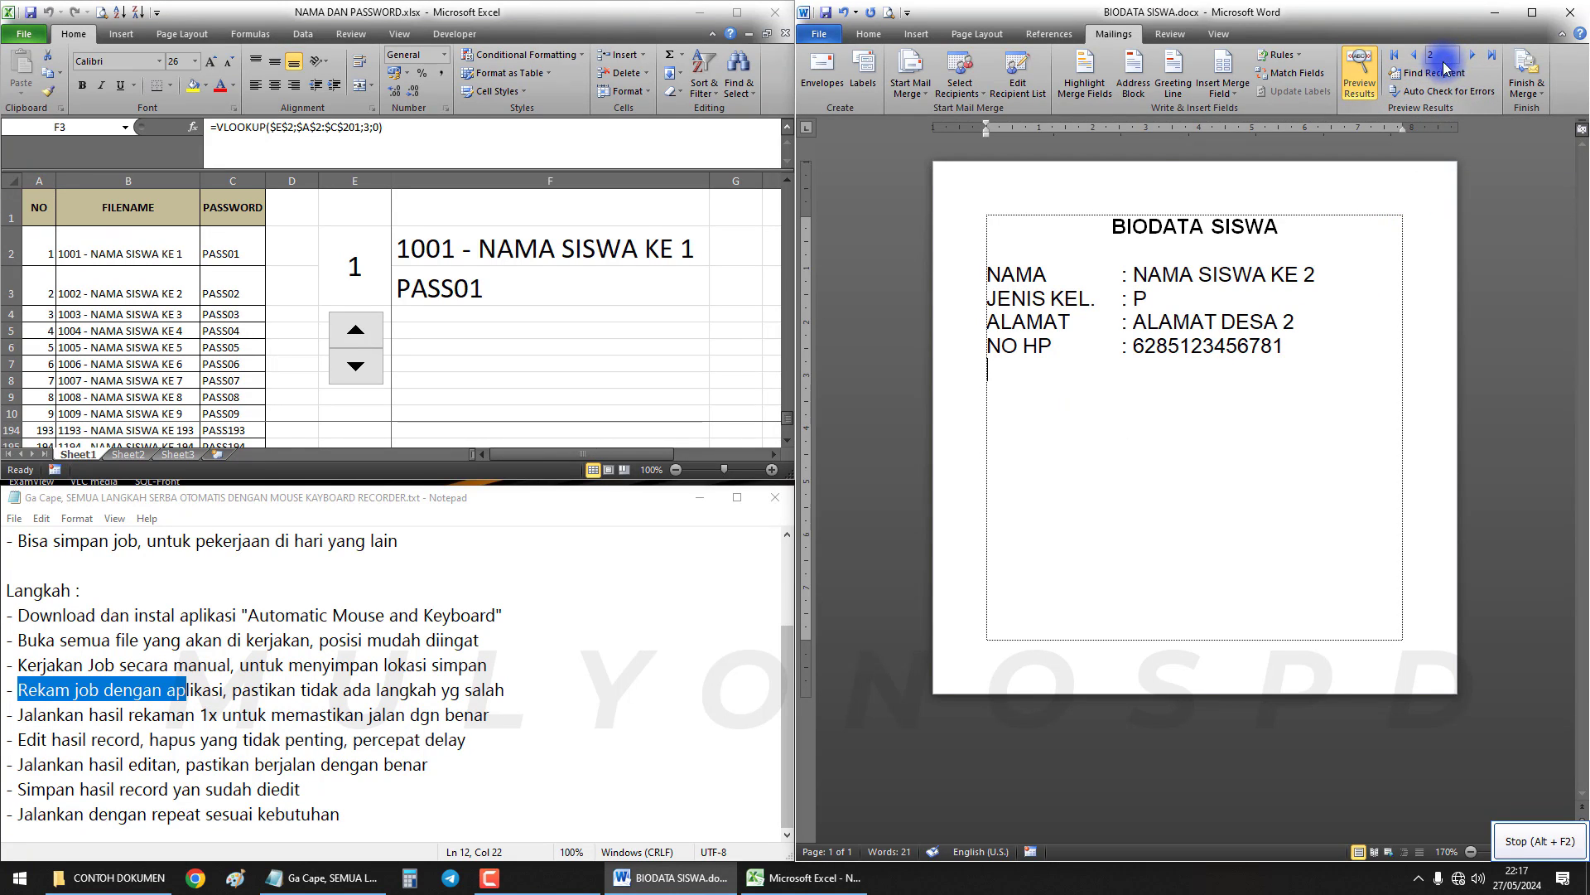
pyautogui.click(356, 331)
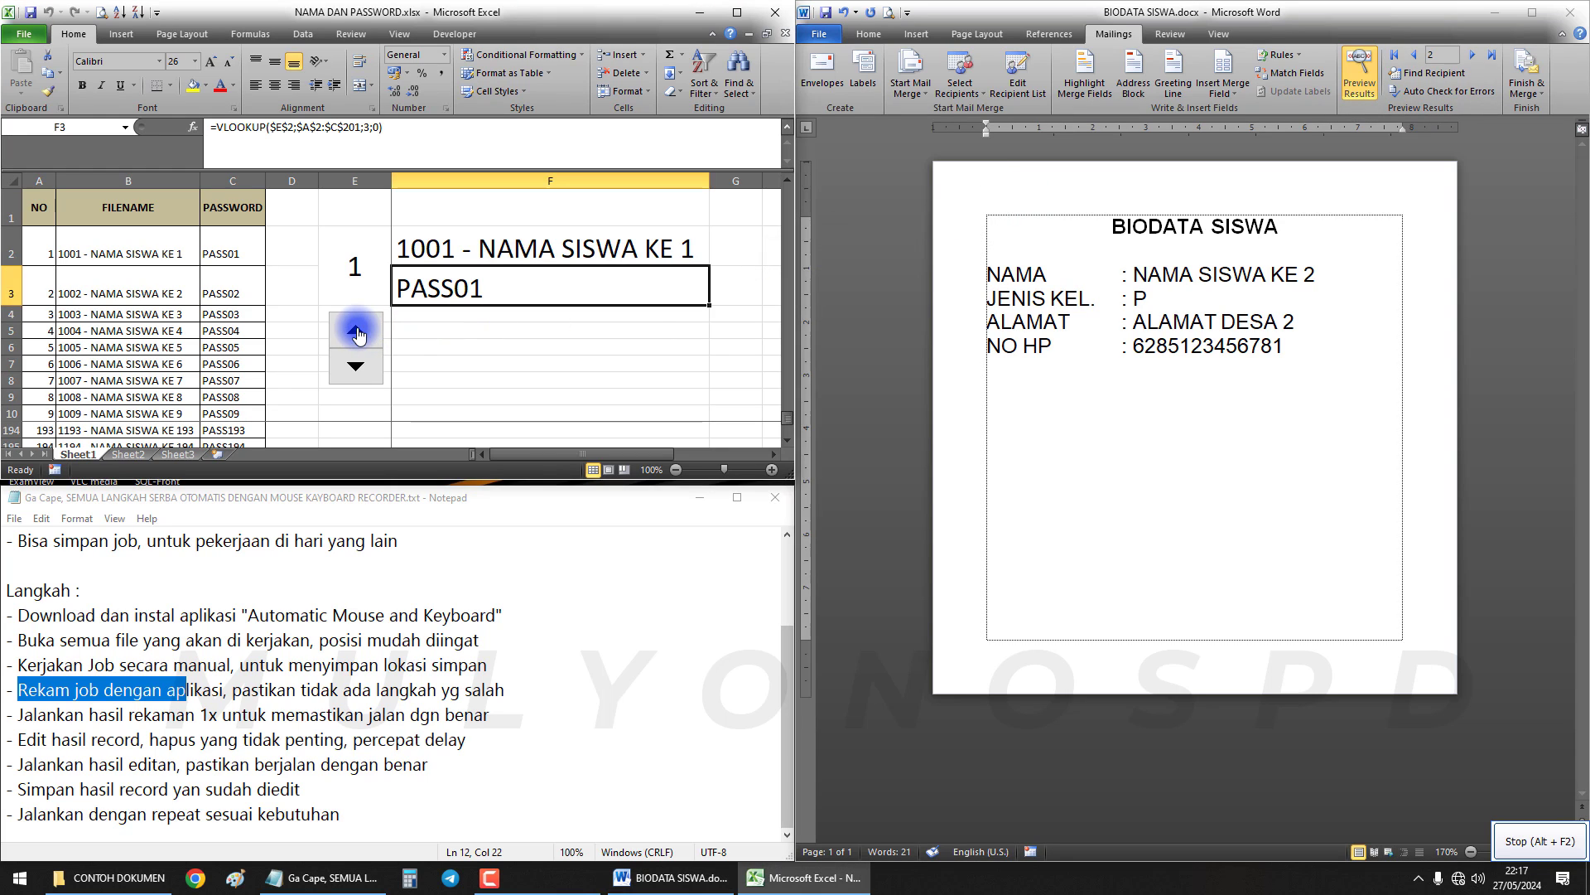
pyautogui.click(470, 349)
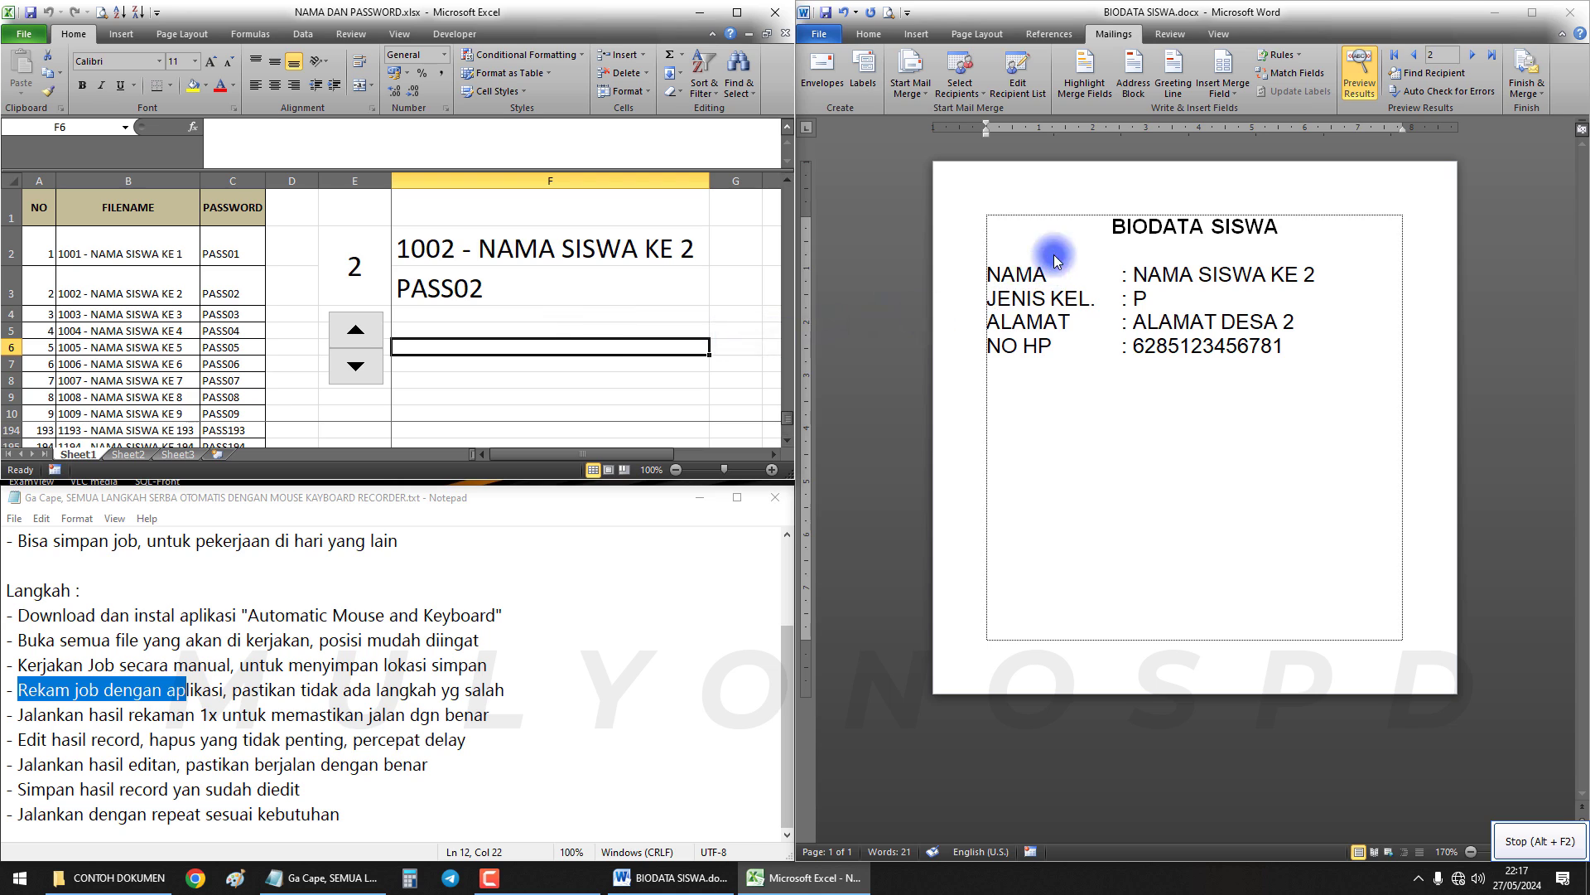
pyautogui.click(1081, 238)
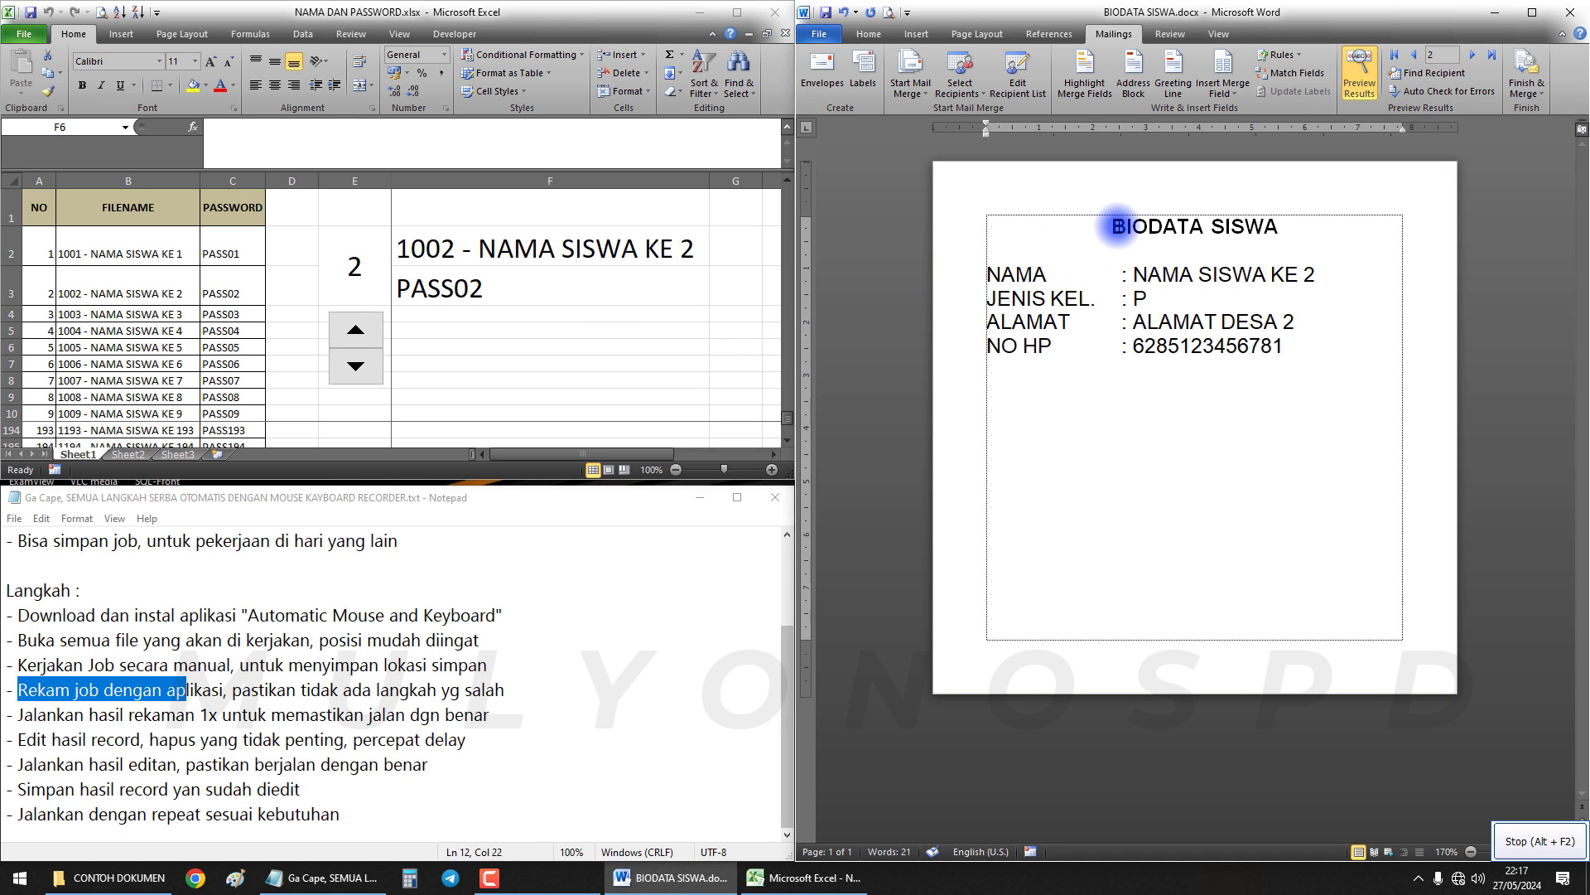
# Save as PDF named 1002 - NAMA SISWA KE 2 from cell F2 and open PDF options
pyautogui.press('F12')
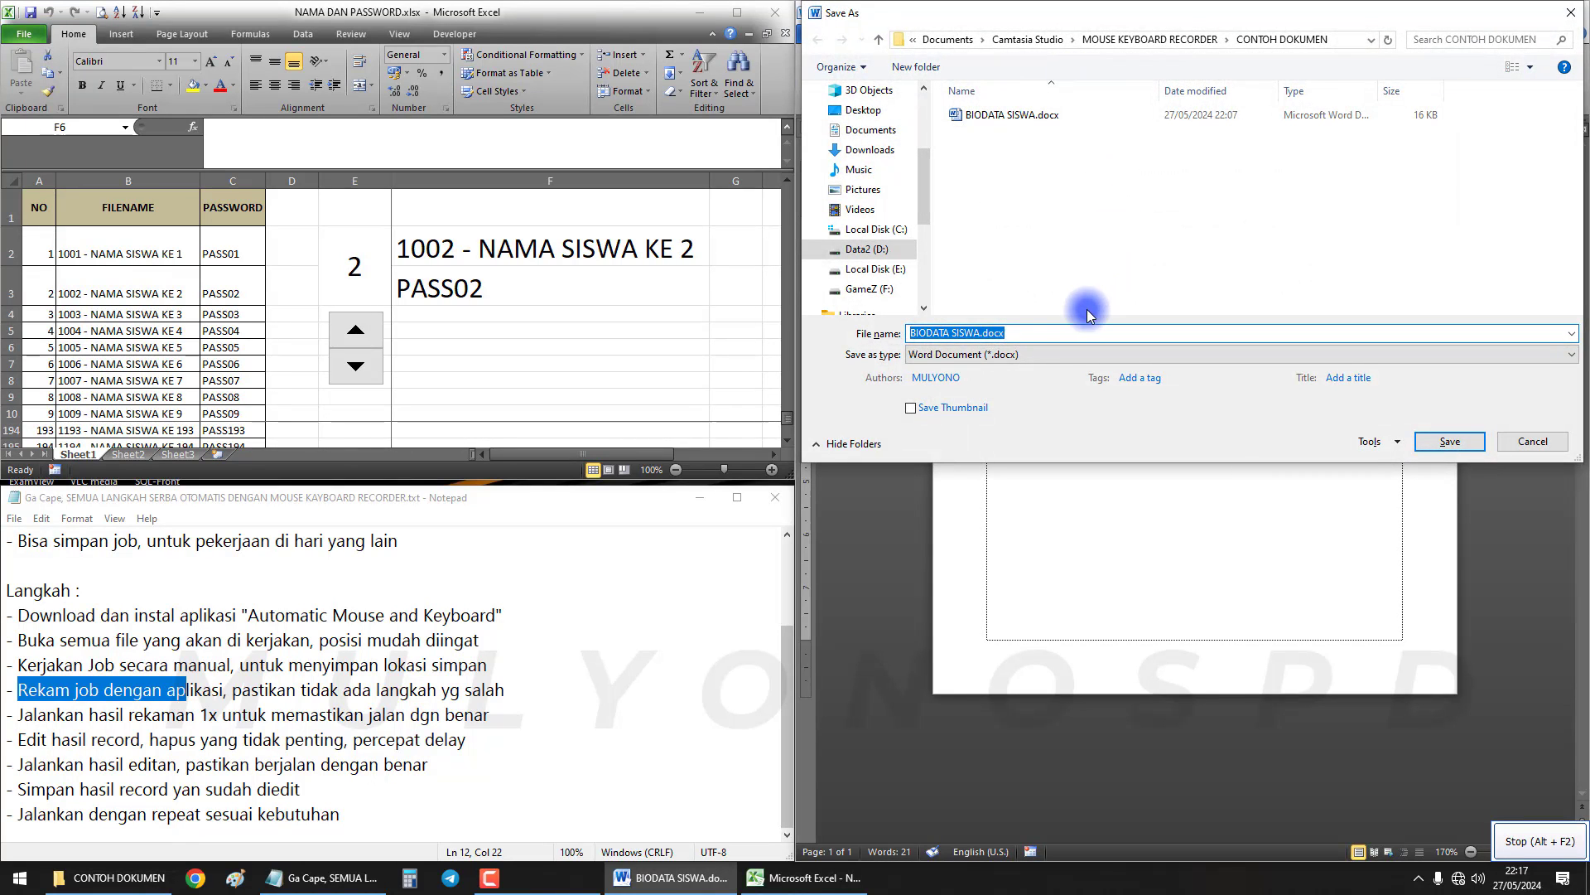
pyautogui.click(1035, 354)
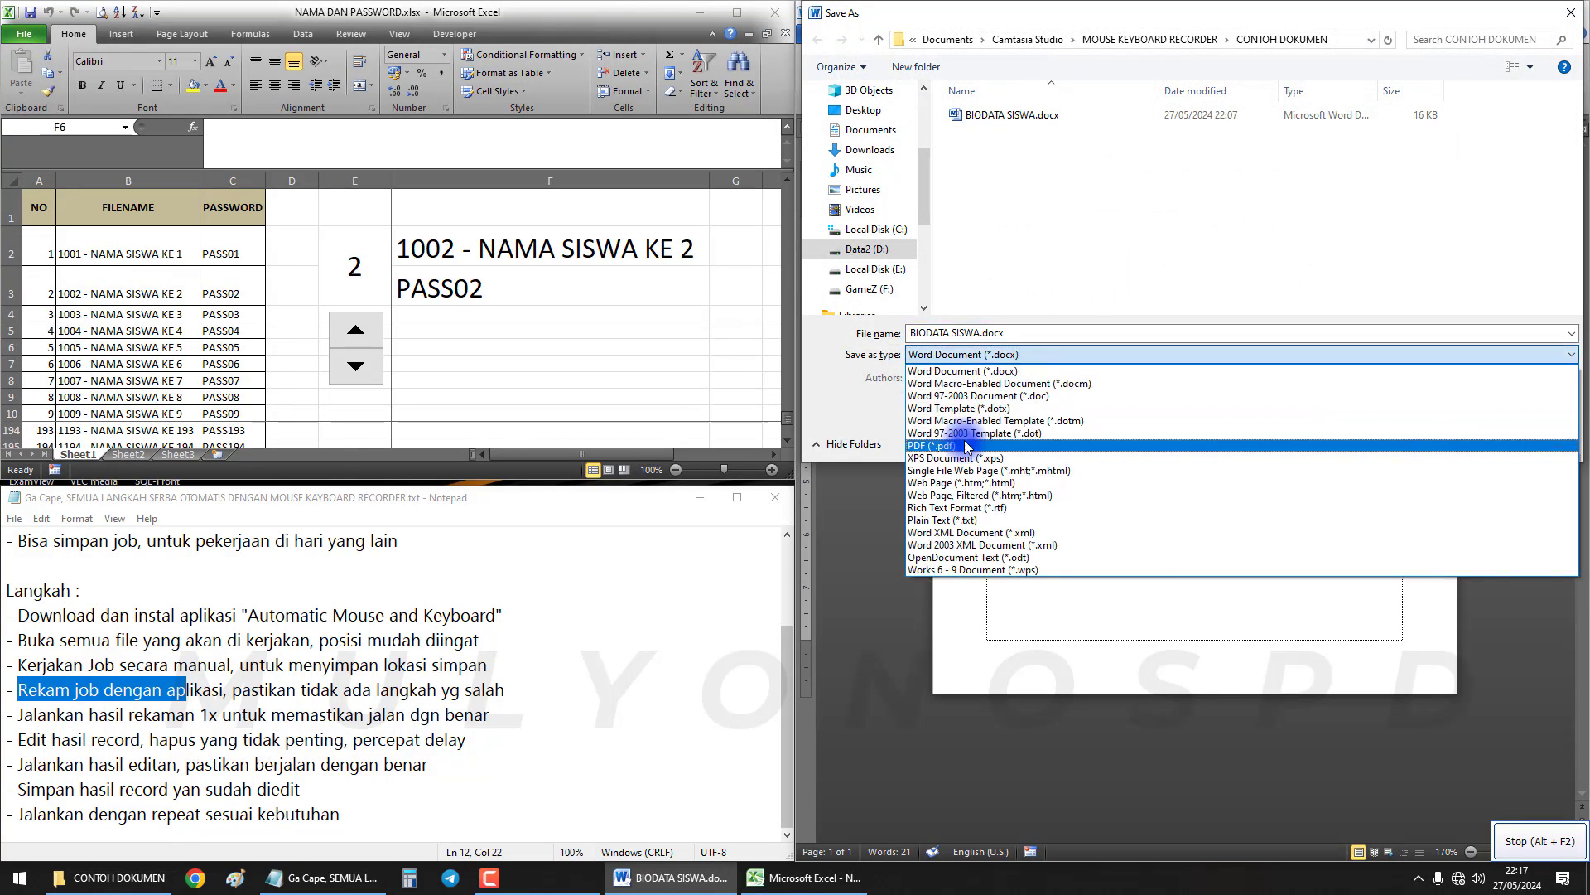
pyautogui.click(966, 447)
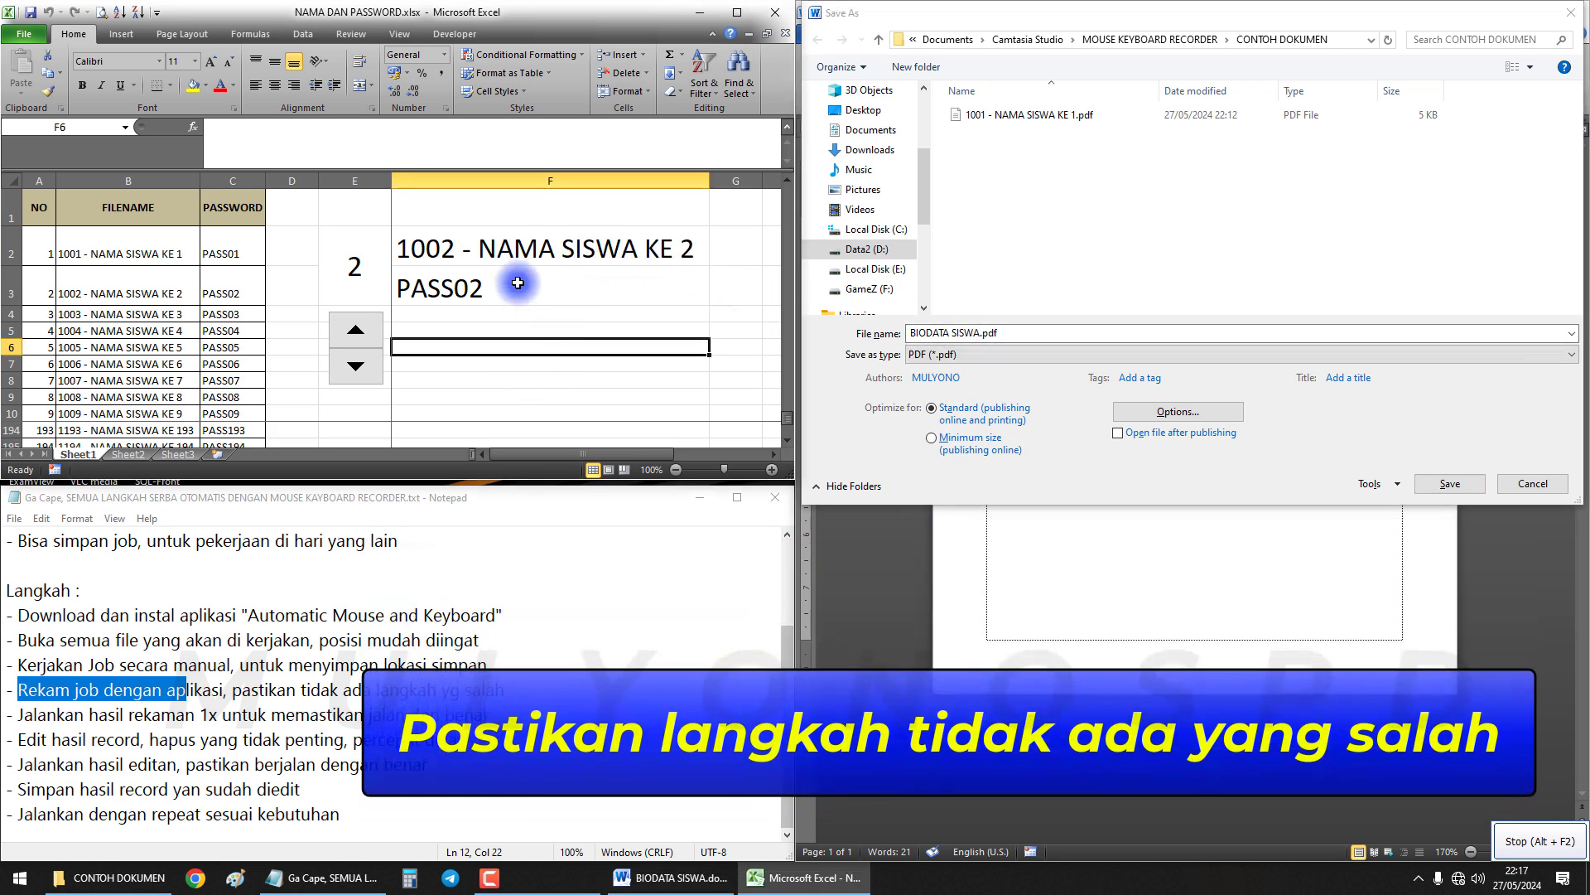
pyautogui.click(514, 250)
pyautogui.hotkey('ctrl', 'c')
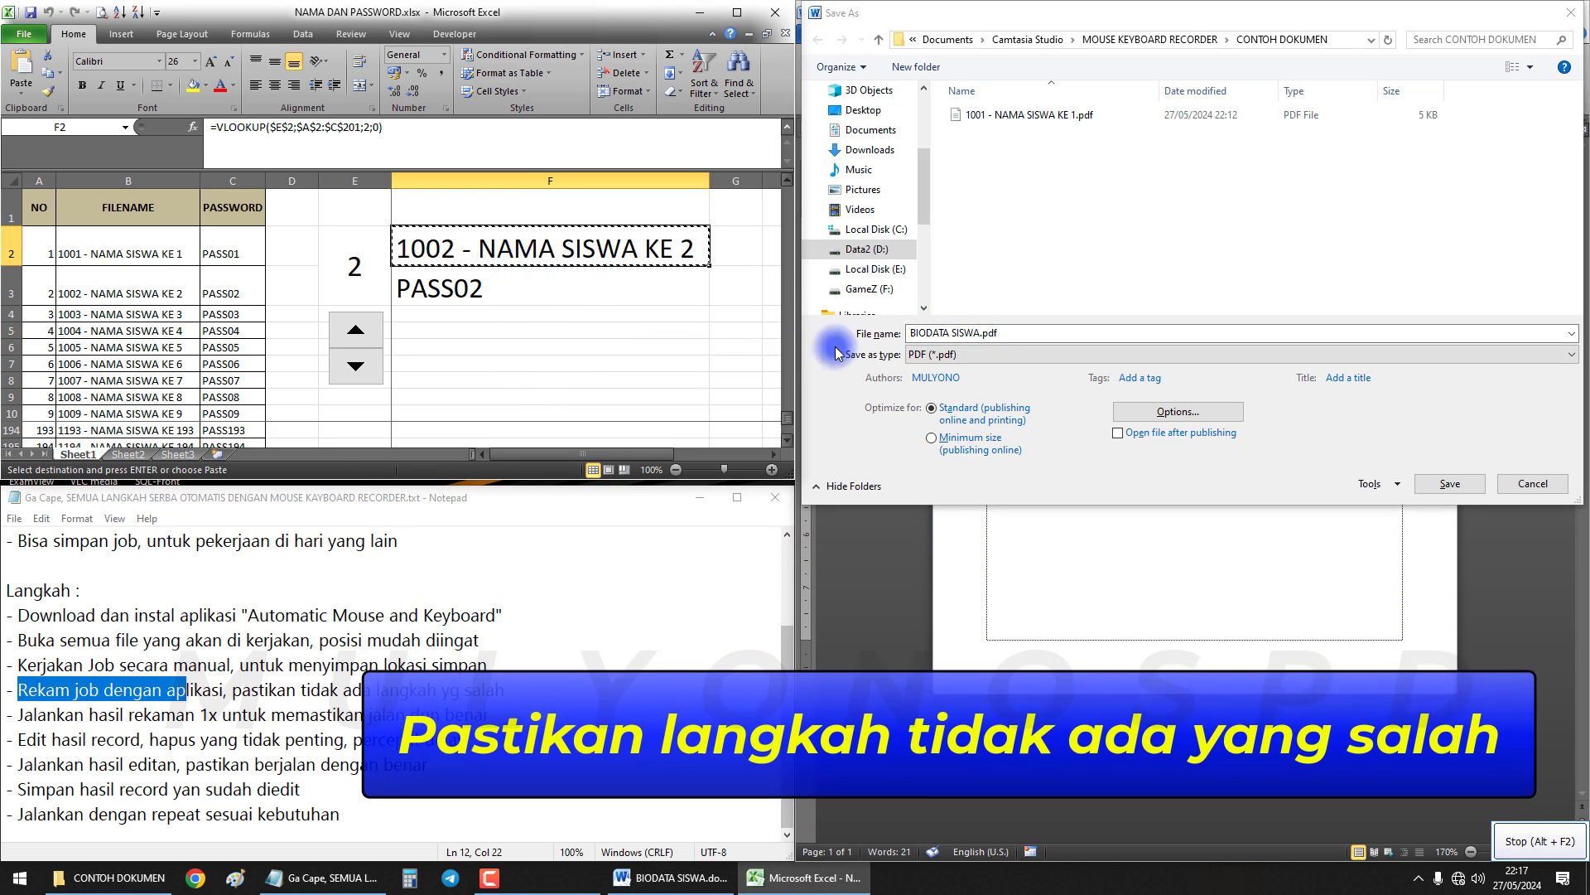
pyautogui.click(1049, 333)
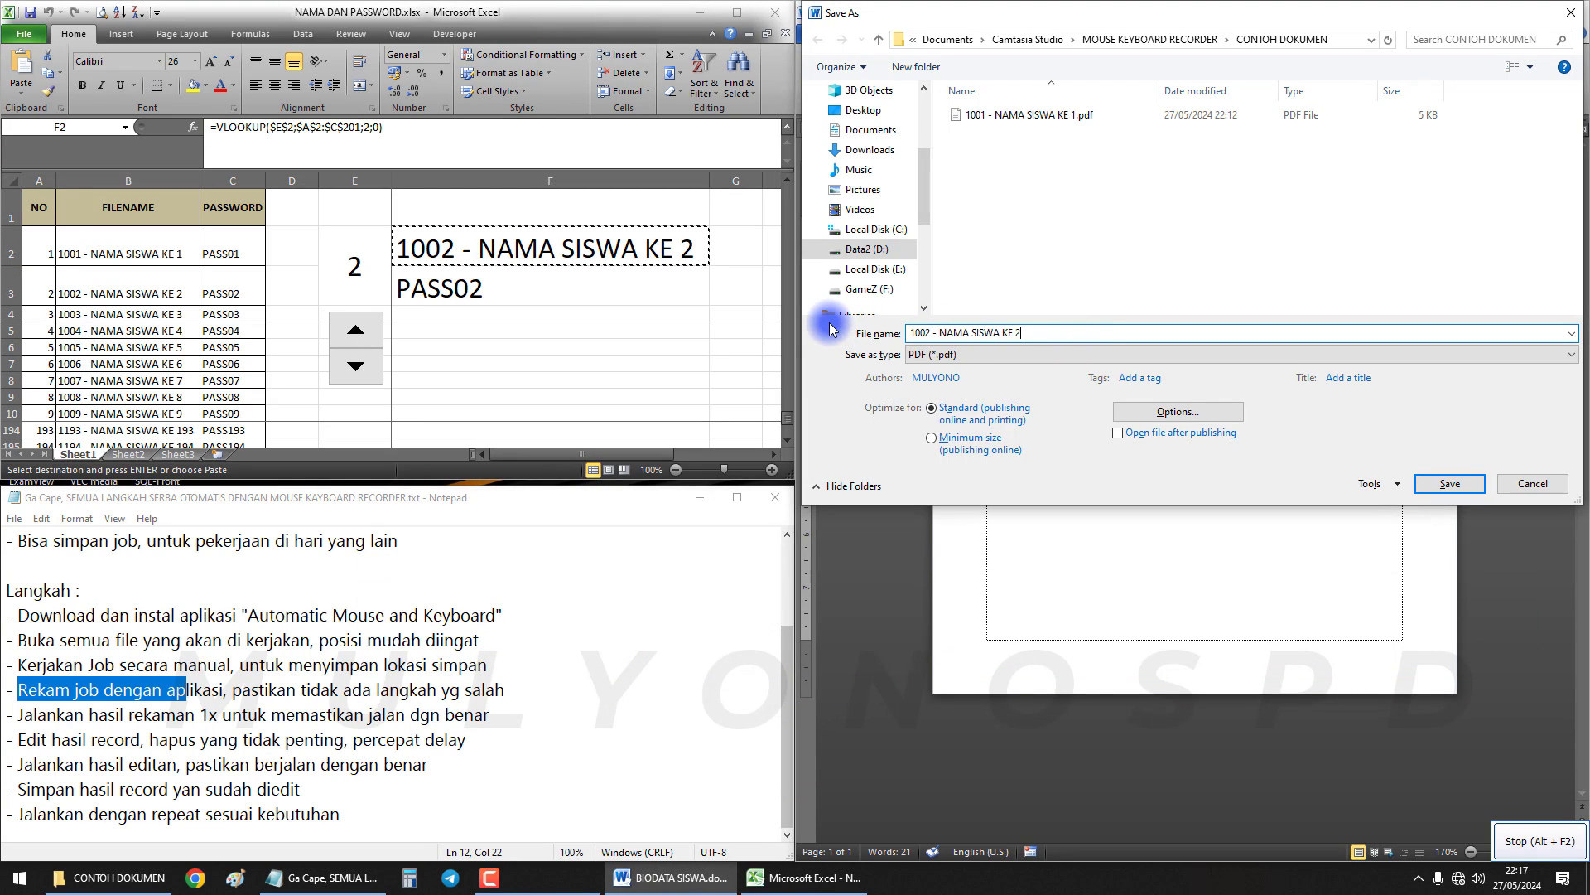
pyautogui.click(1186, 414)
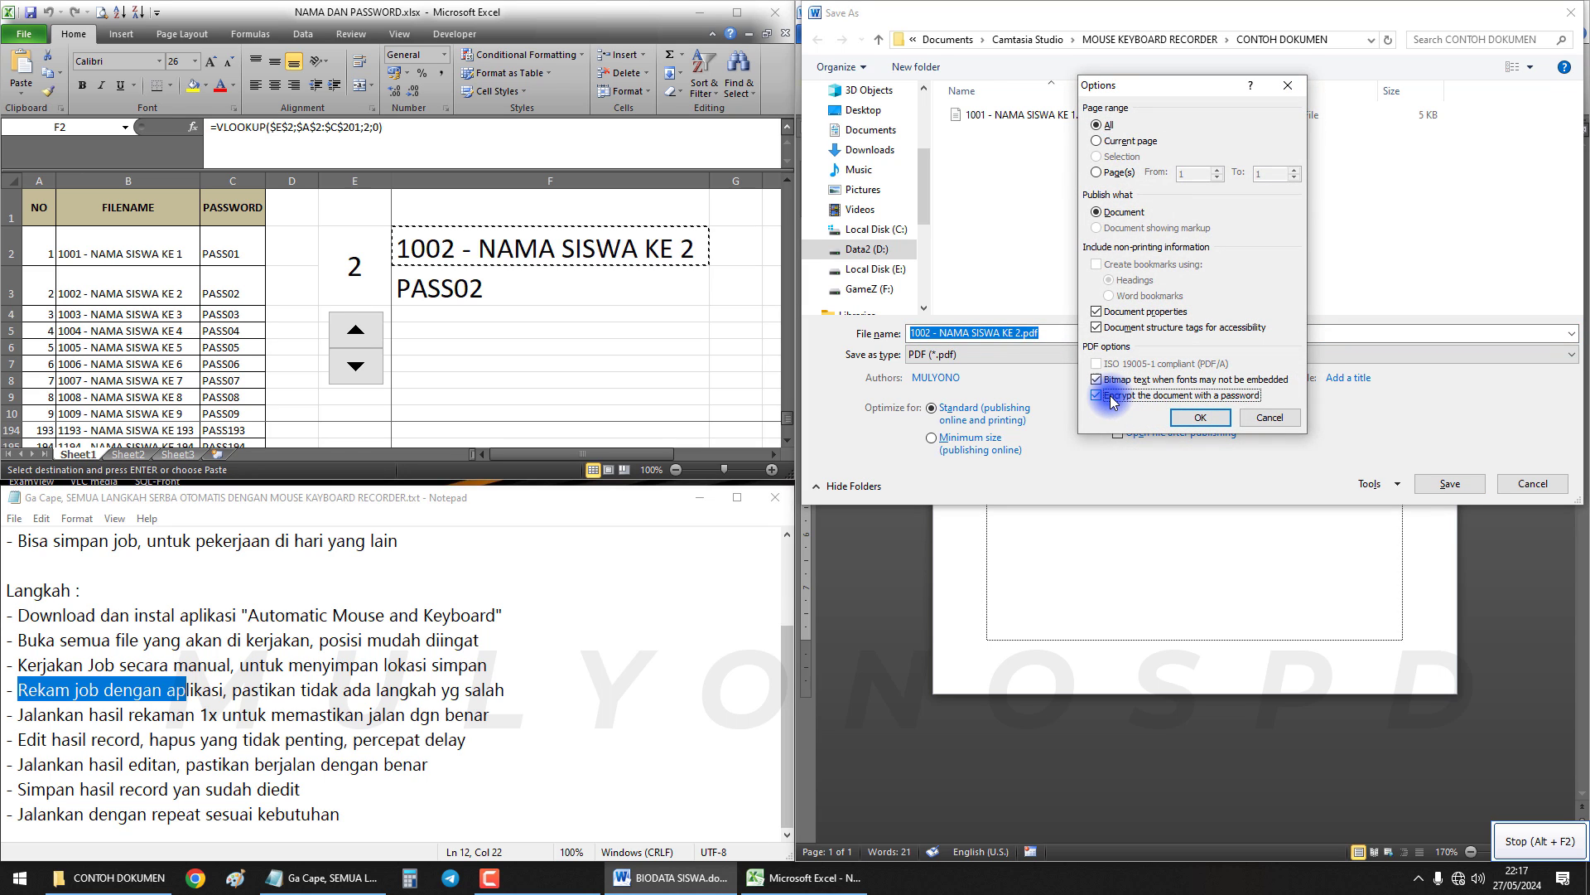
# Enable PDF password encryption and copy the password from Excel cell F3
pyautogui.click(1200, 416)
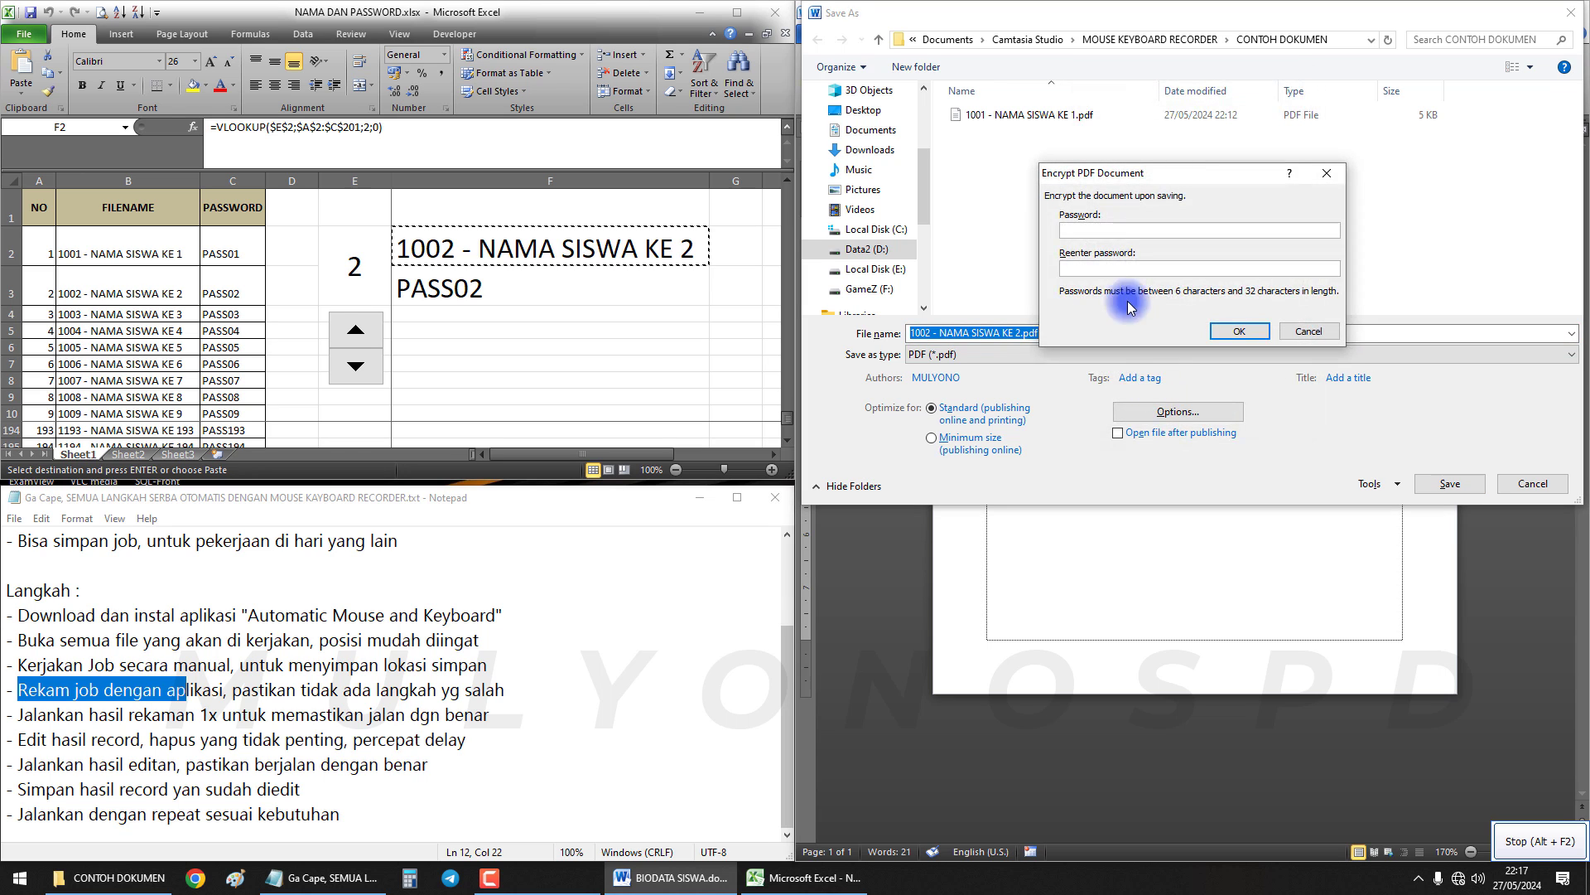
pyautogui.click(539, 361)
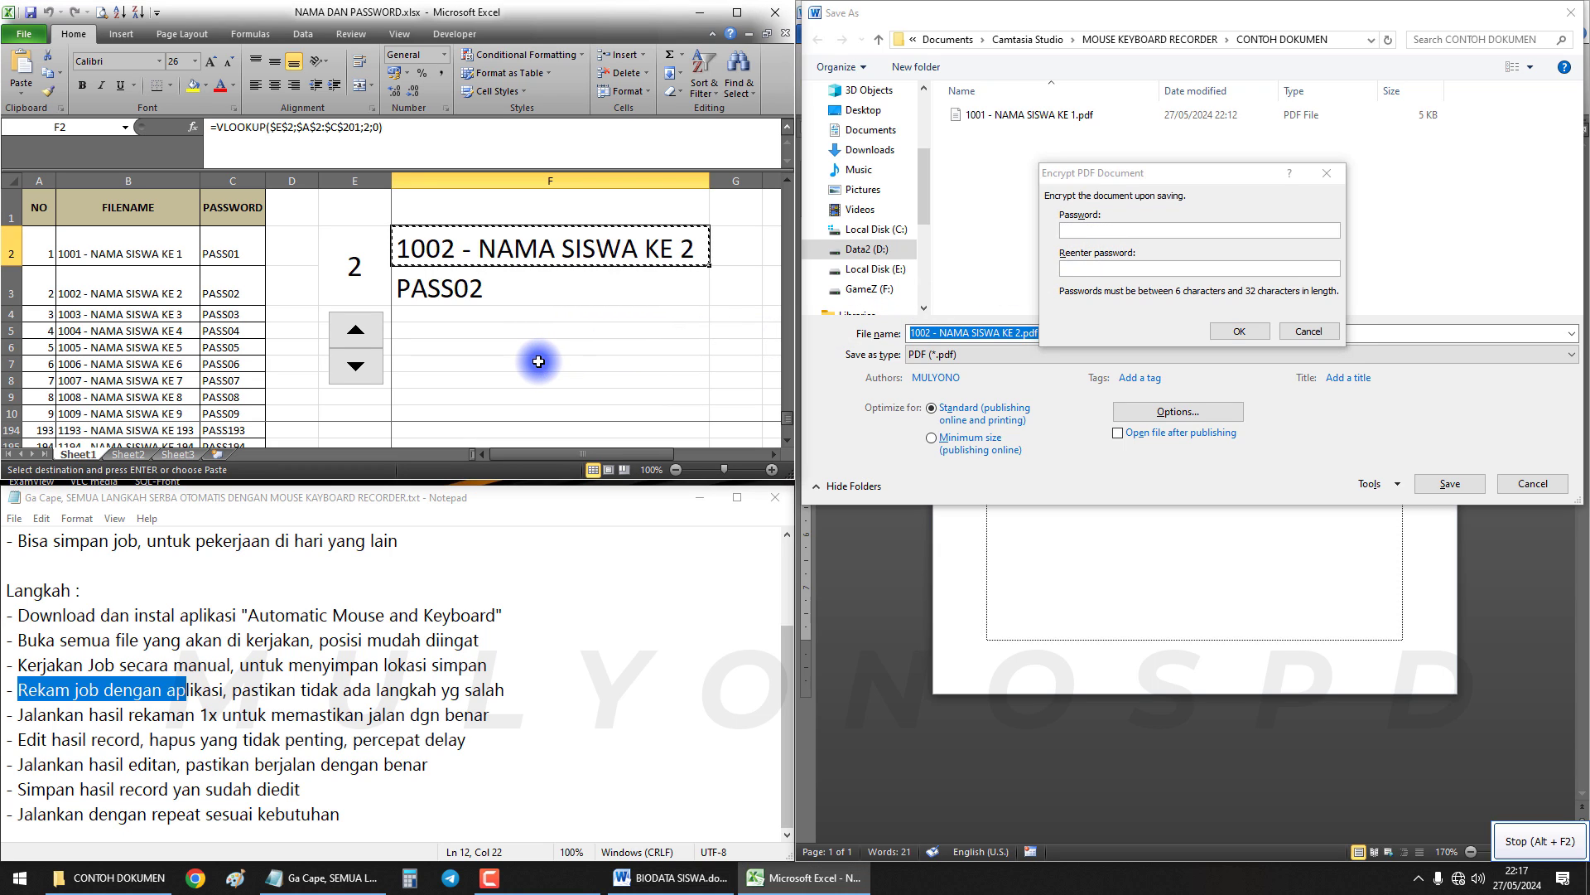
pyautogui.click(538, 361)
pyautogui.click(490, 294)
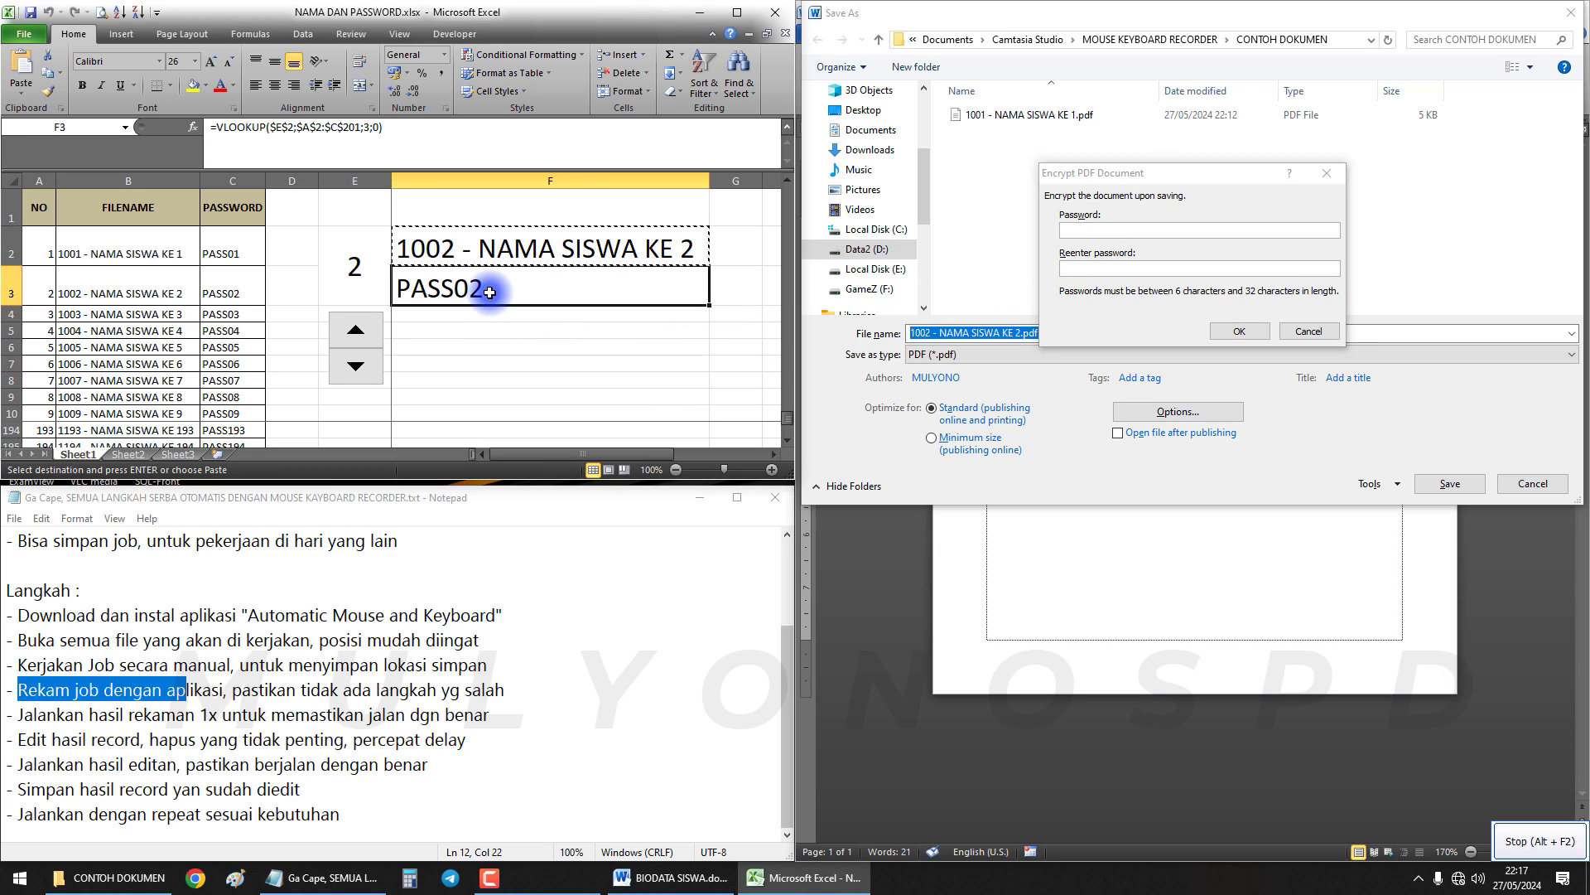
pyautogui.hotkey('ctrl', 'c')
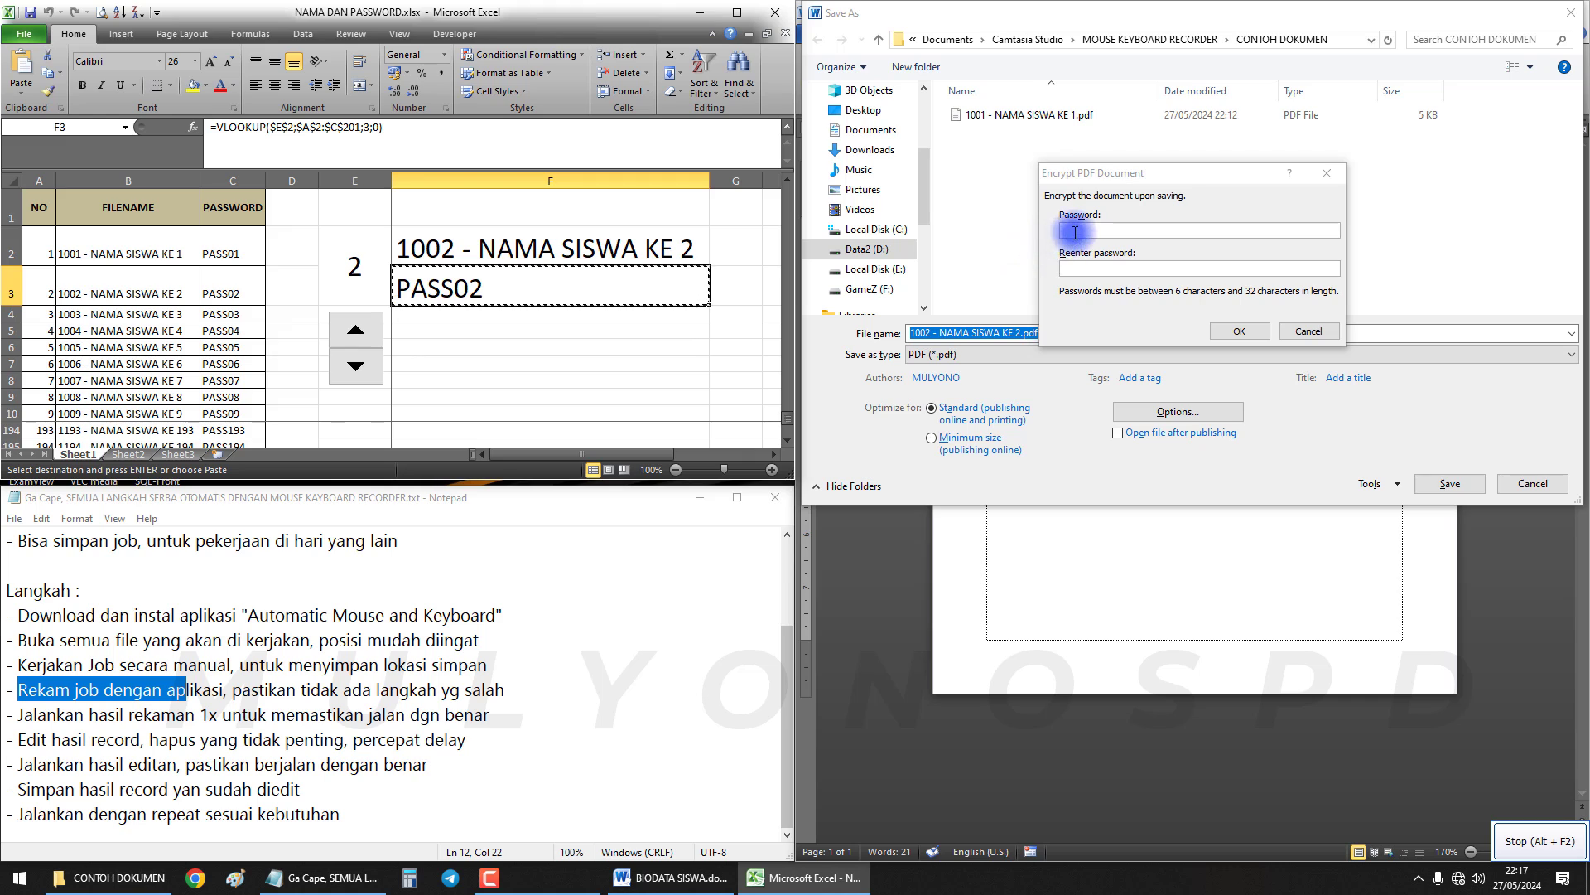
# Enter the copied password in both fields and save the encrypted PDF
pyautogui.click(1124, 234)
pyautogui.hotkey('ctrl', 'v')
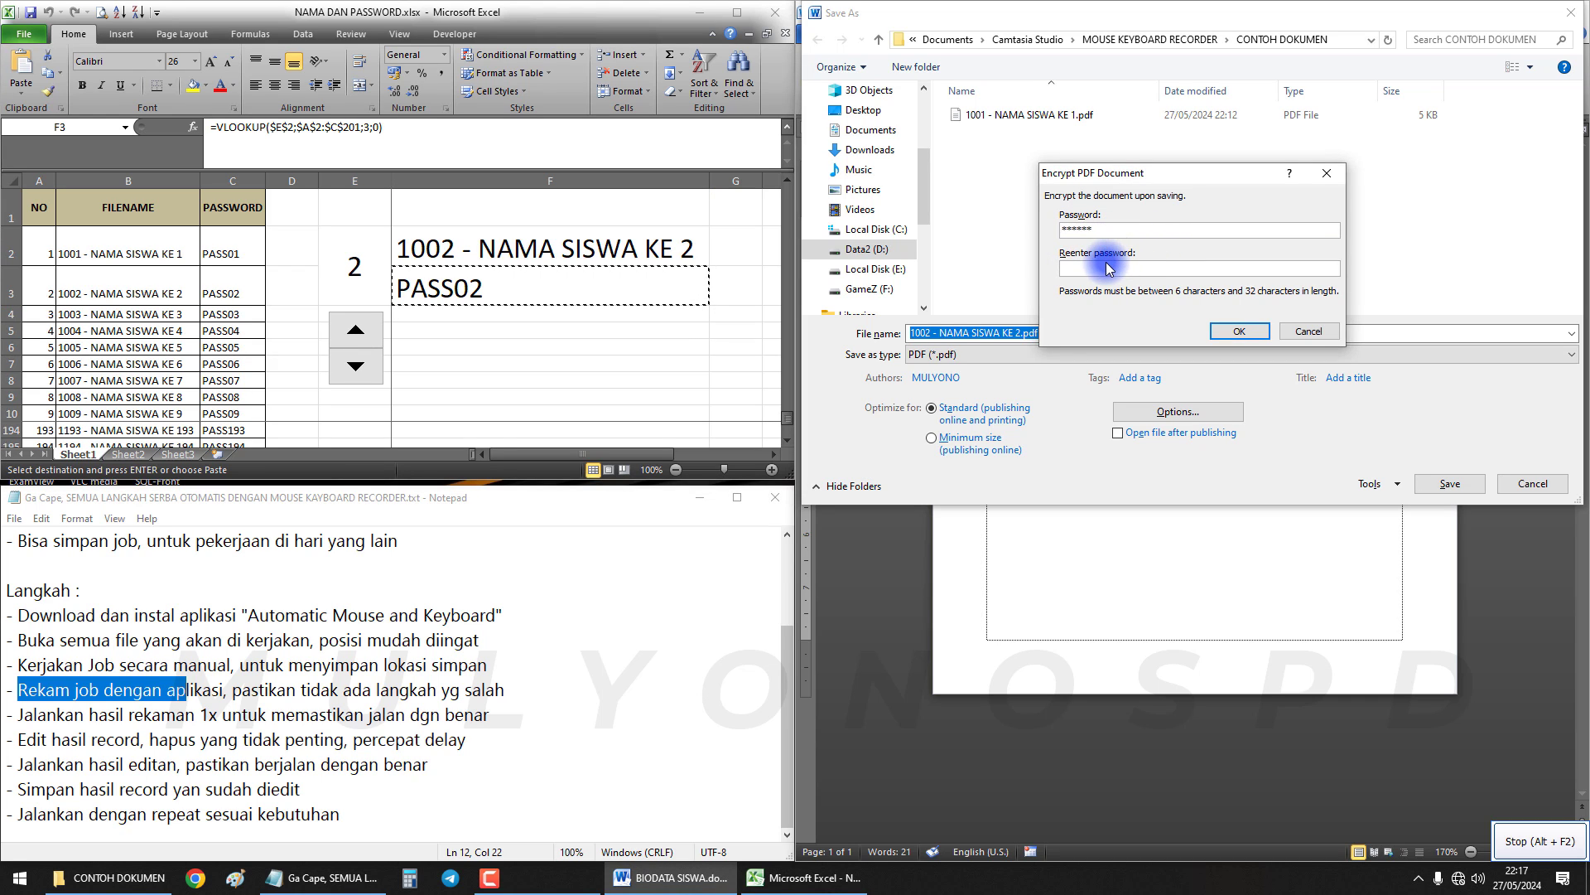
pyautogui.hotkey('ctrl', 'v')
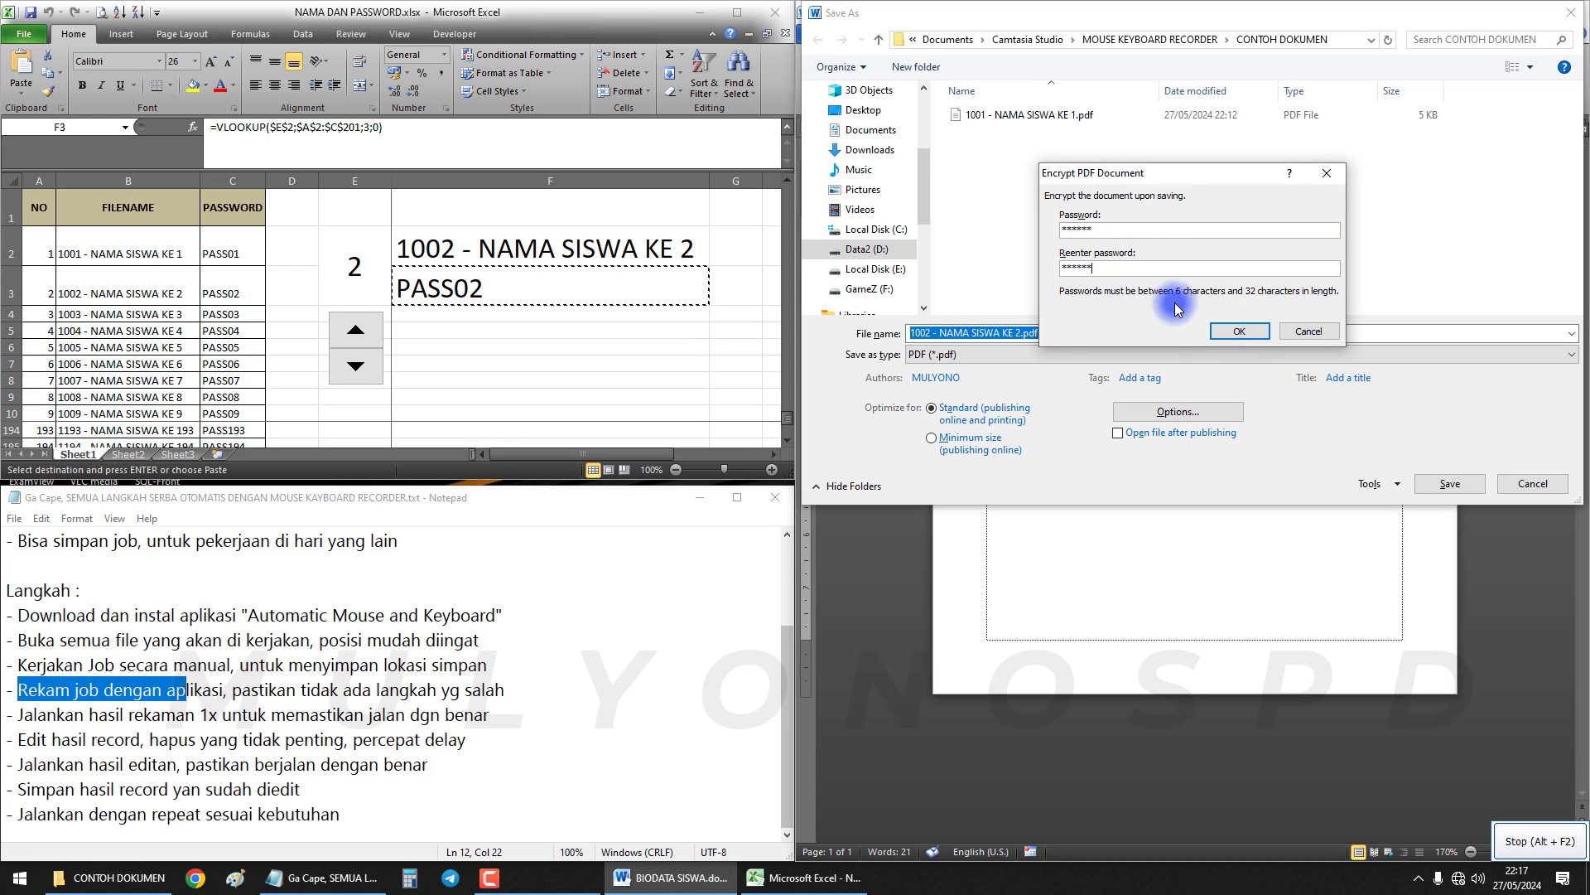
pyautogui.click(1242, 330)
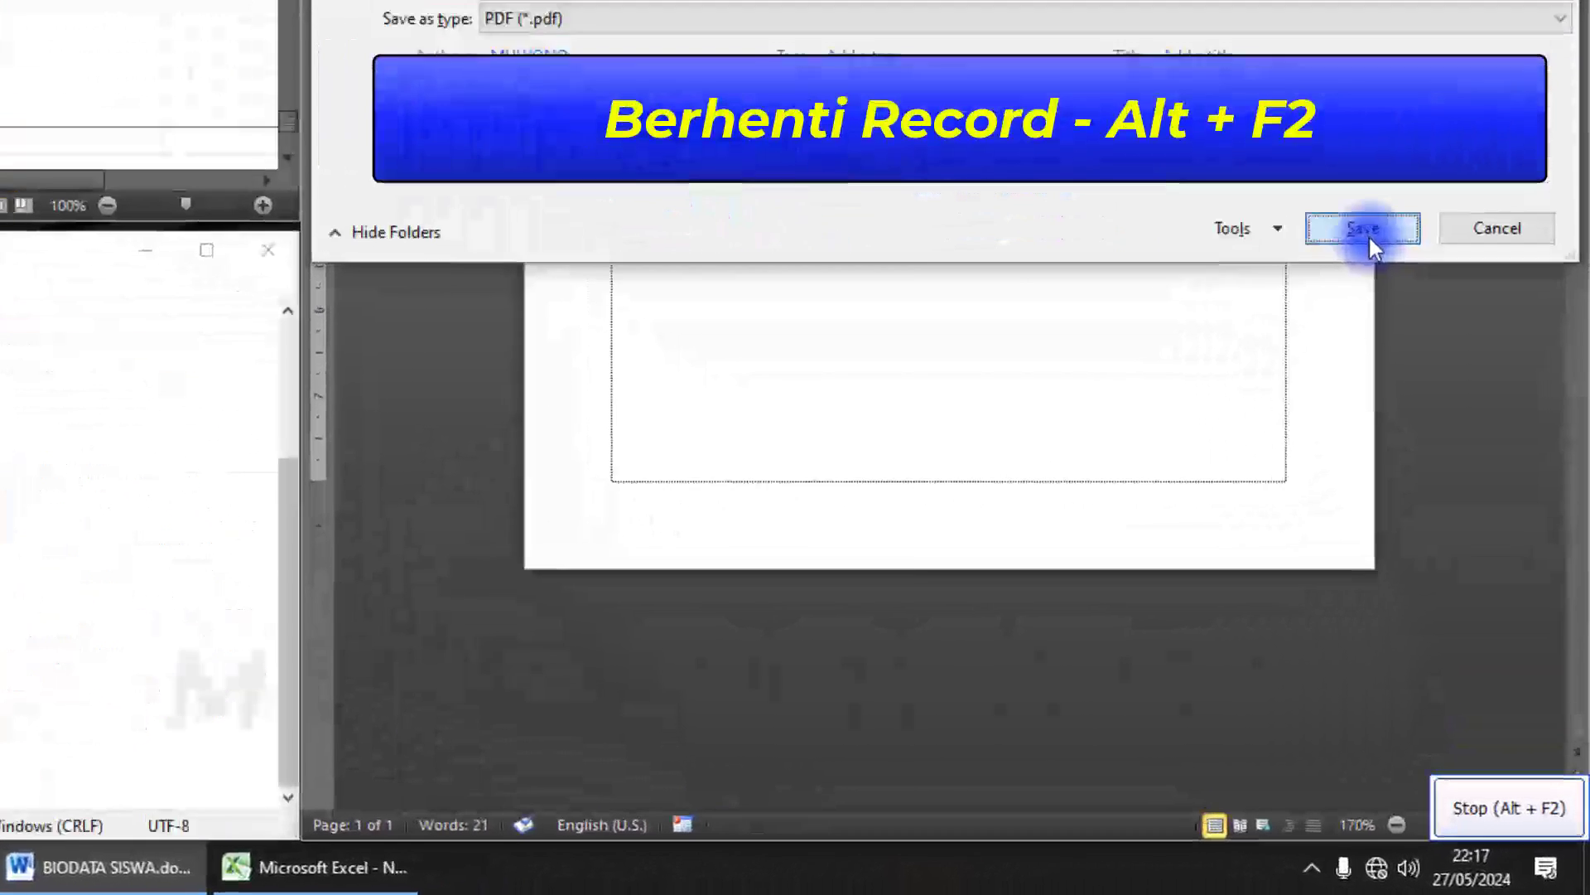
pyautogui.click(1448, 483)
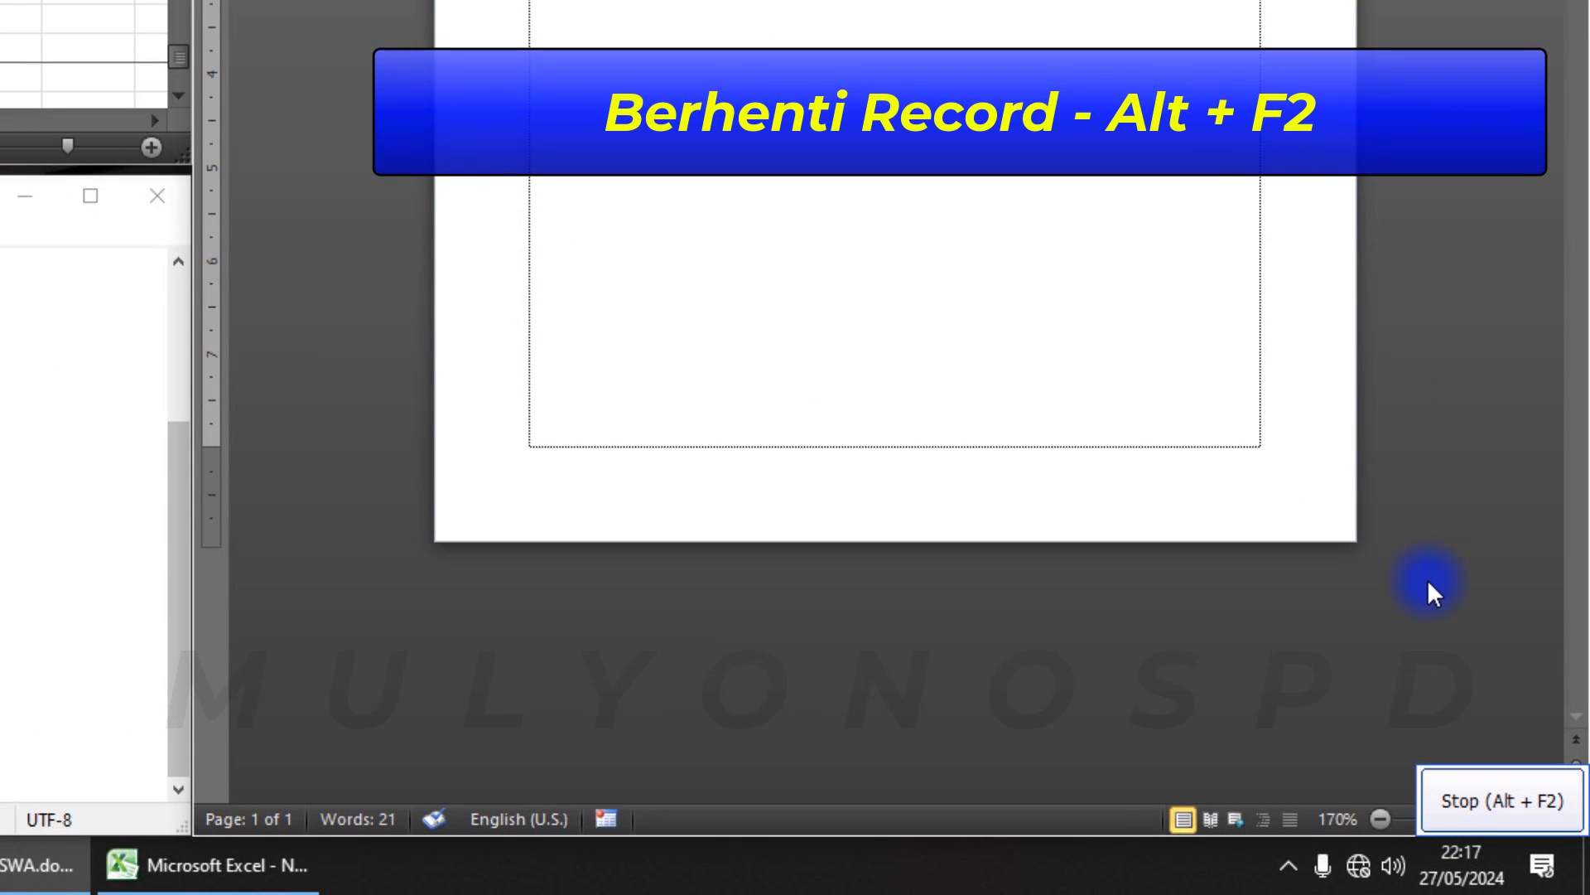
# Zoom into the biodata page and stop the recording with Alt+F2
pyautogui.click(1514, 814)
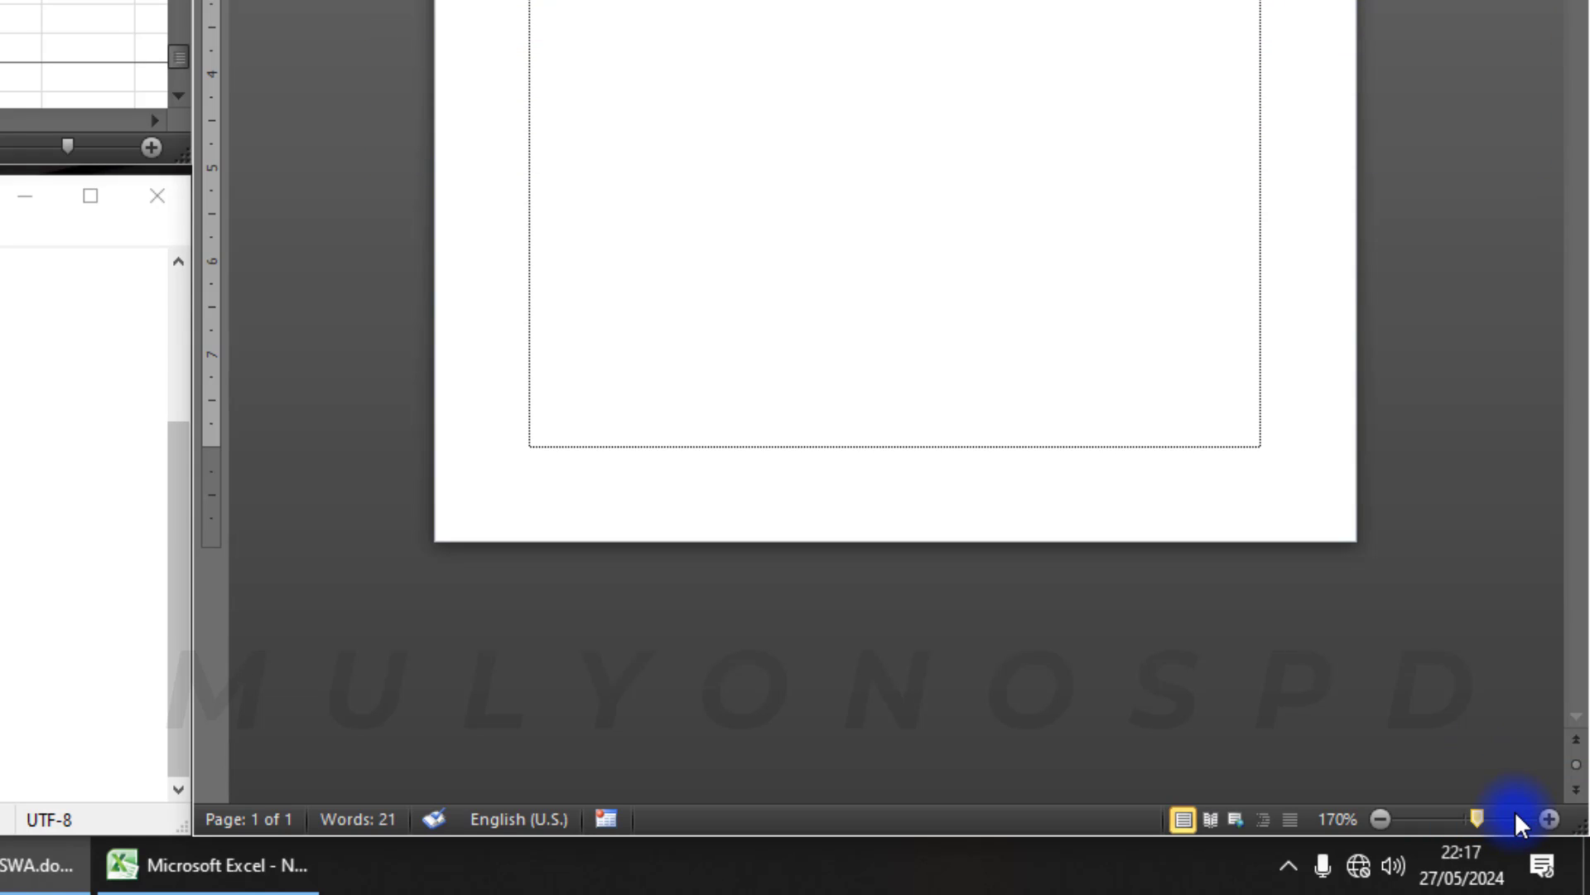
pyautogui.click(1514, 816)
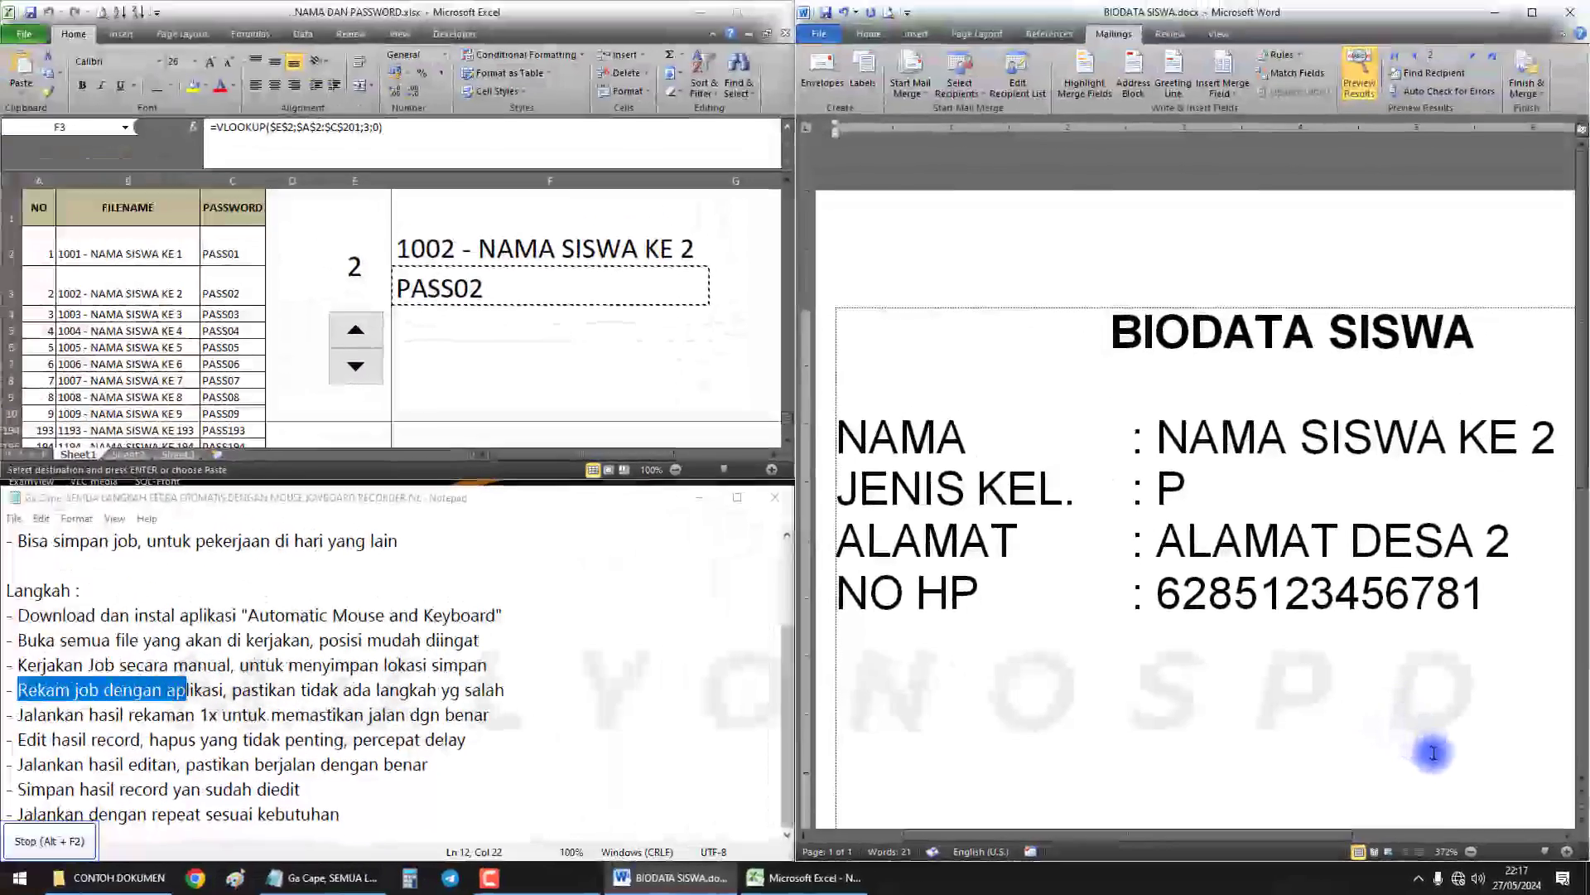
pyautogui.hotkey('alt', 'F2')
# Reduce Word's page zoom and add the 56-second capture as a Play Record step with 1000 ms delay
pyautogui.click(1229, 378)
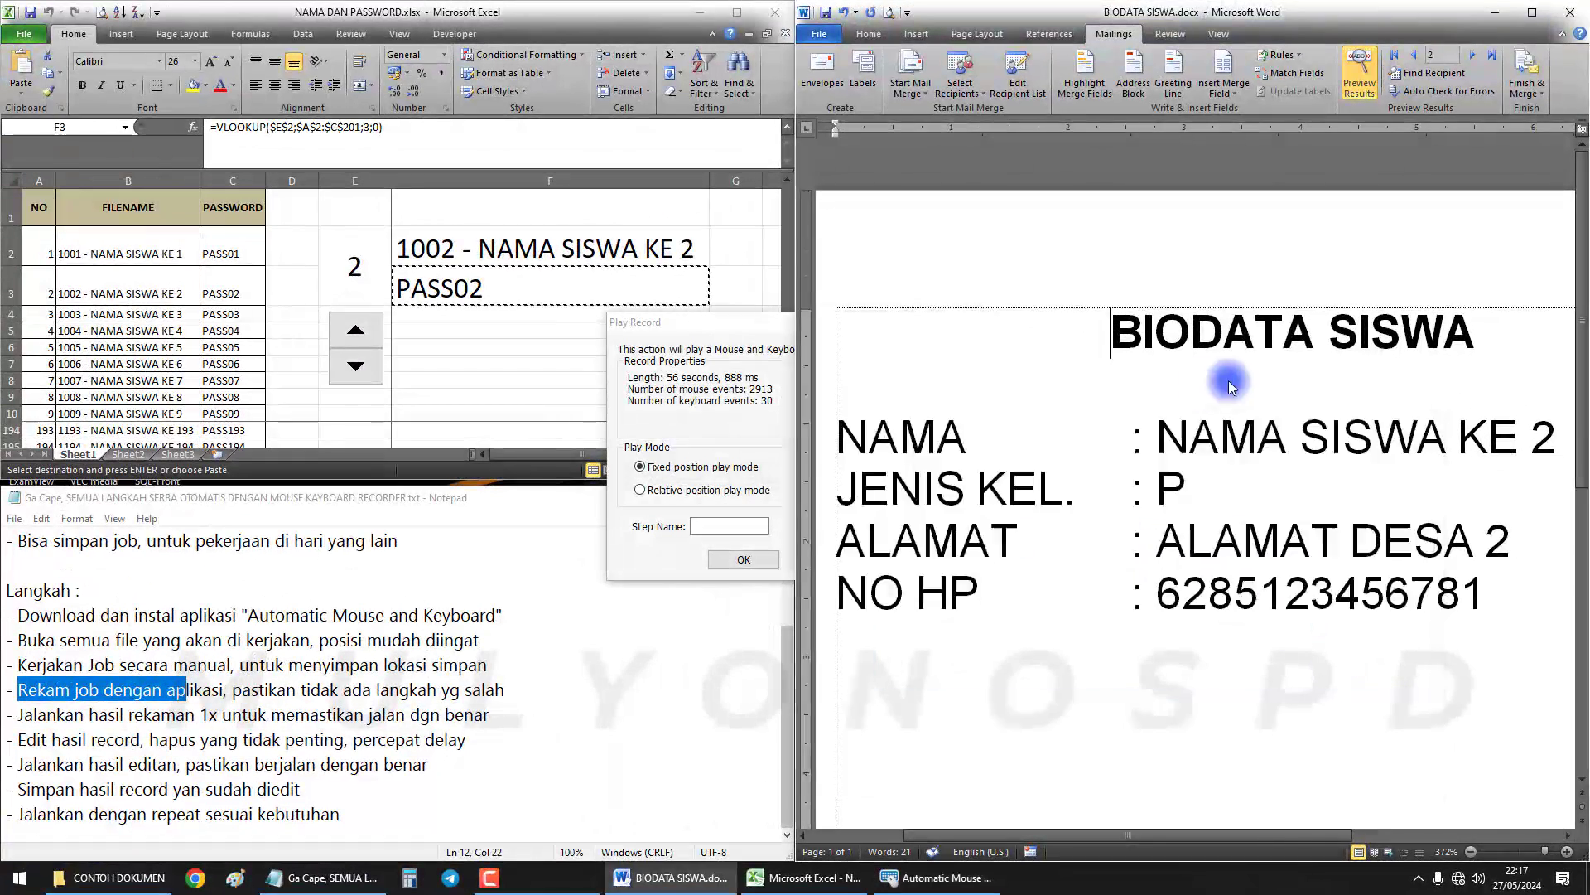
pyautogui.click(1532, 851)
pyautogui.click(1446, 851)
pyautogui.click(1282, 550)
pyautogui.click(1524, 852)
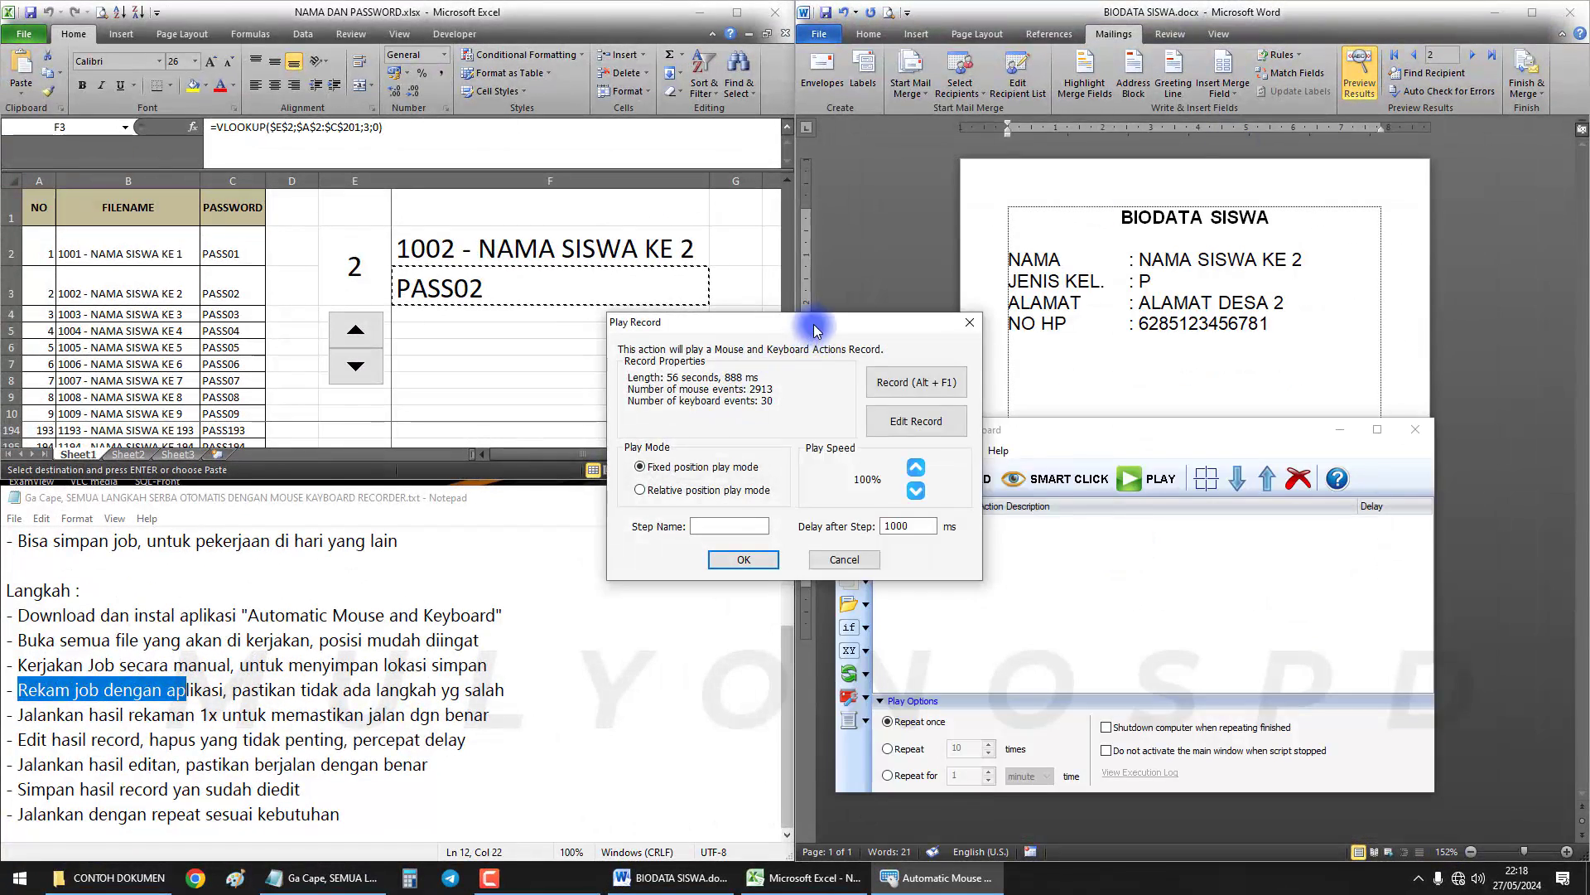
pyautogui.moveTo(816, 329); pyautogui.dragTo(1027, 314)
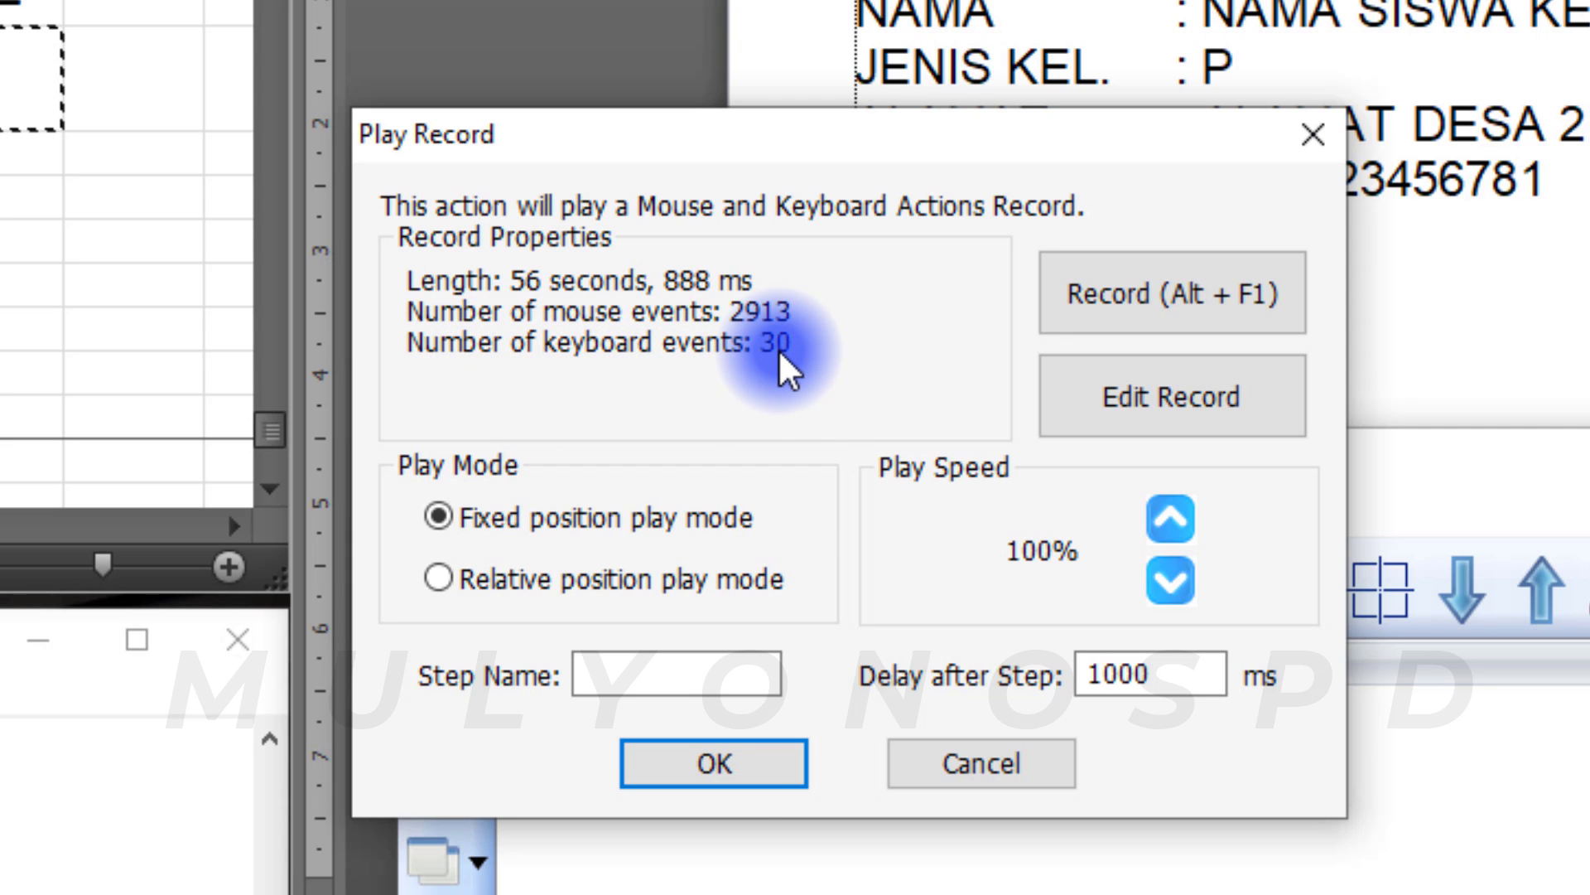
pyautogui.click(717, 763)
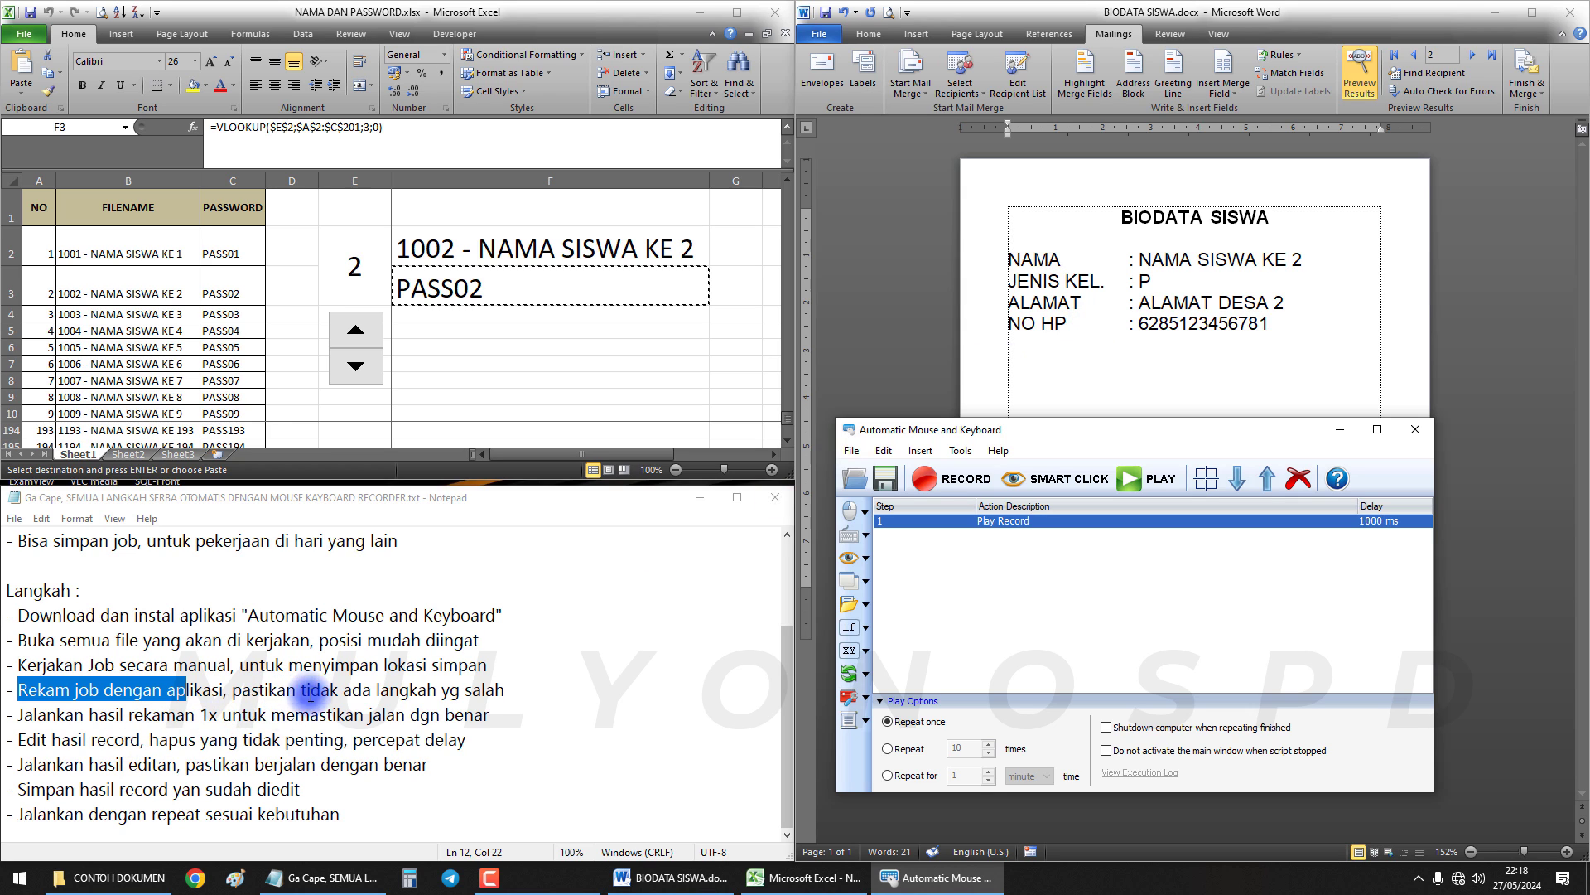
# Set Play Options to Repeat once and start playing the Play Record script
pyautogui.moveTo(37, 717); pyautogui.dragTo(512, 723)
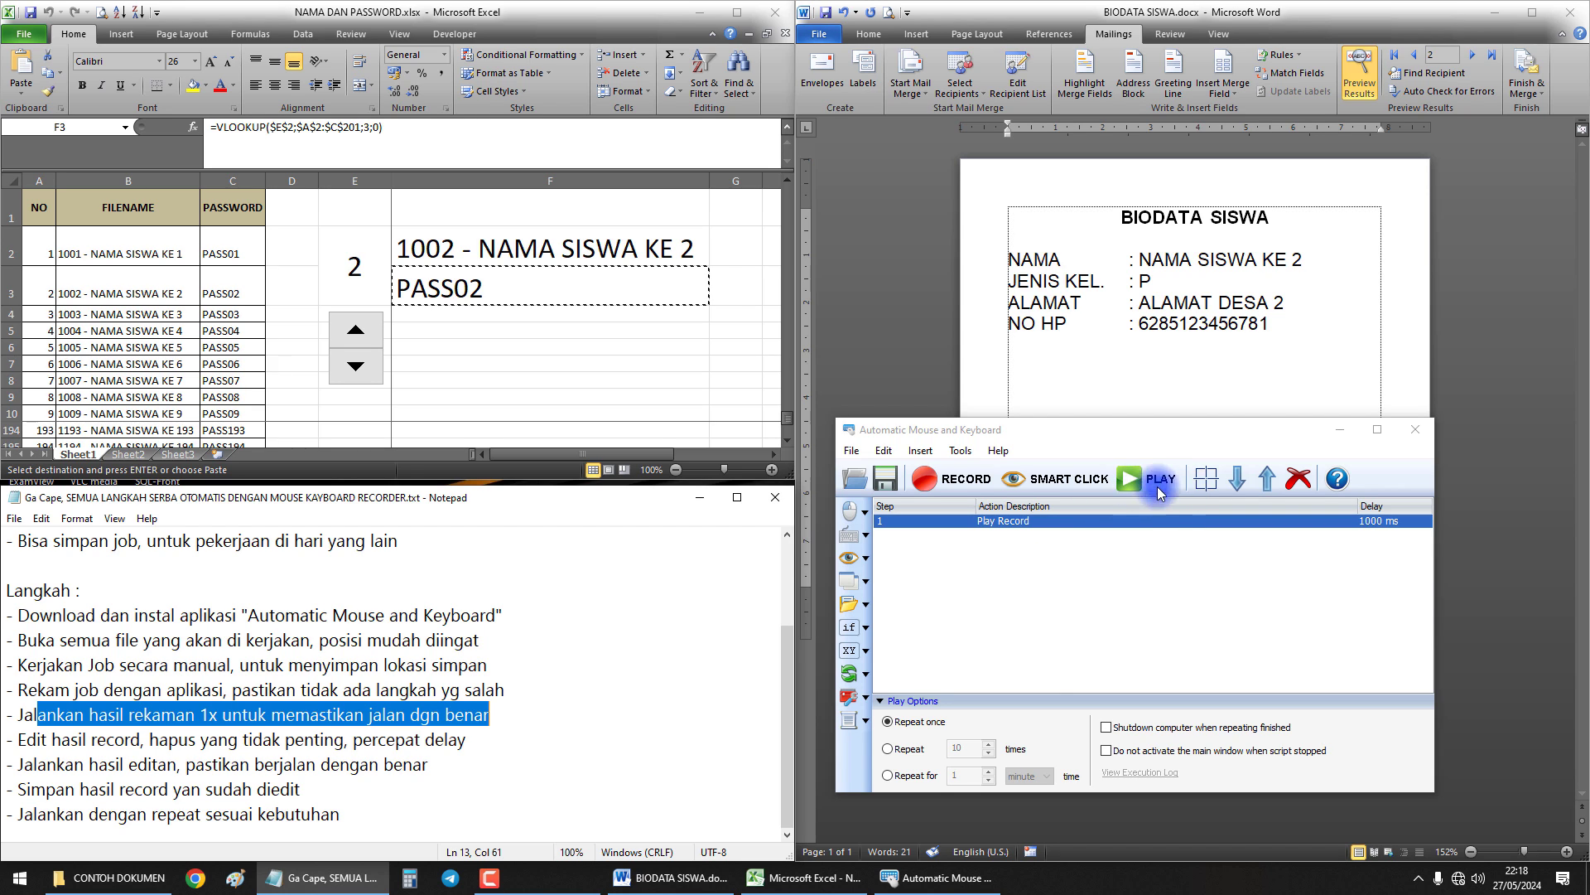
pyautogui.click(919, 729)
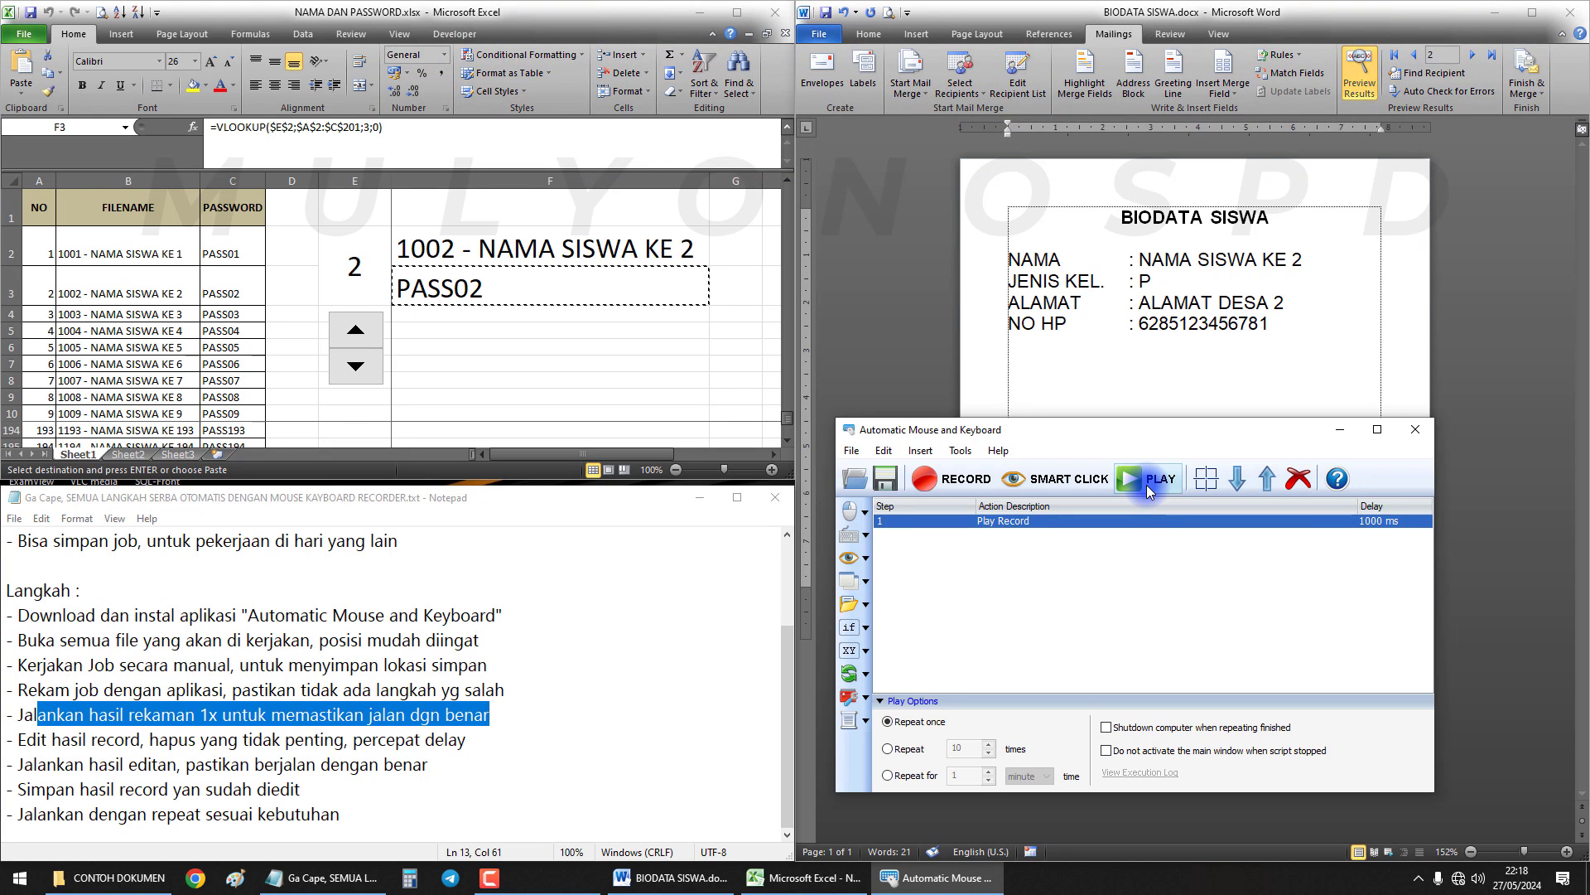
pyautogui.click(1147, 485)
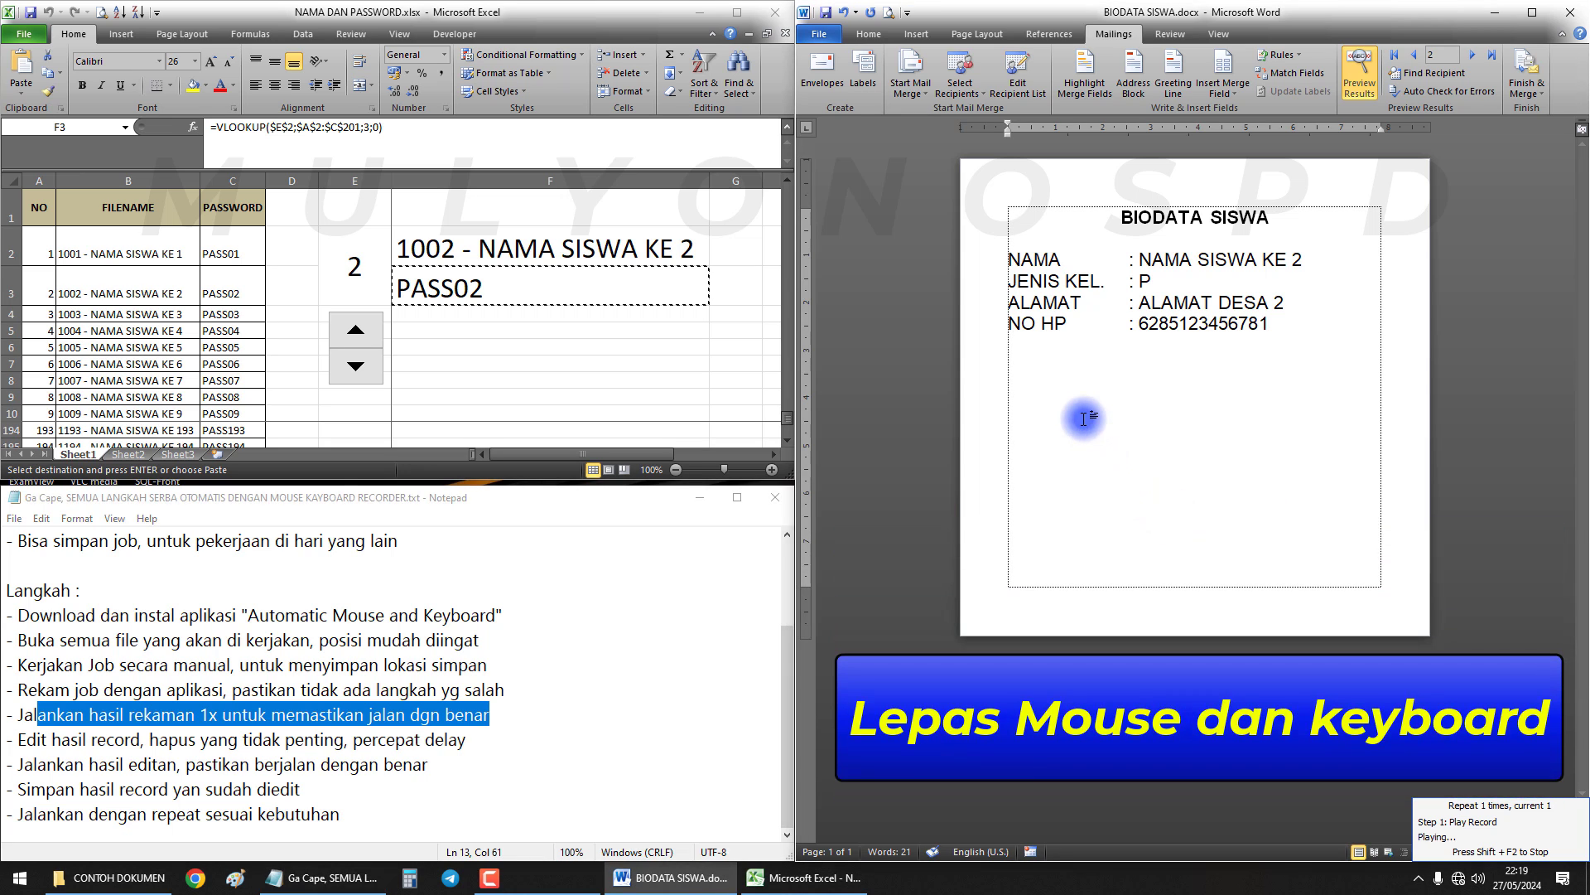
# Move Word's preview to the next record, set Excel's counter to 3, and open Save As
pyautogui.click(1470, 58)
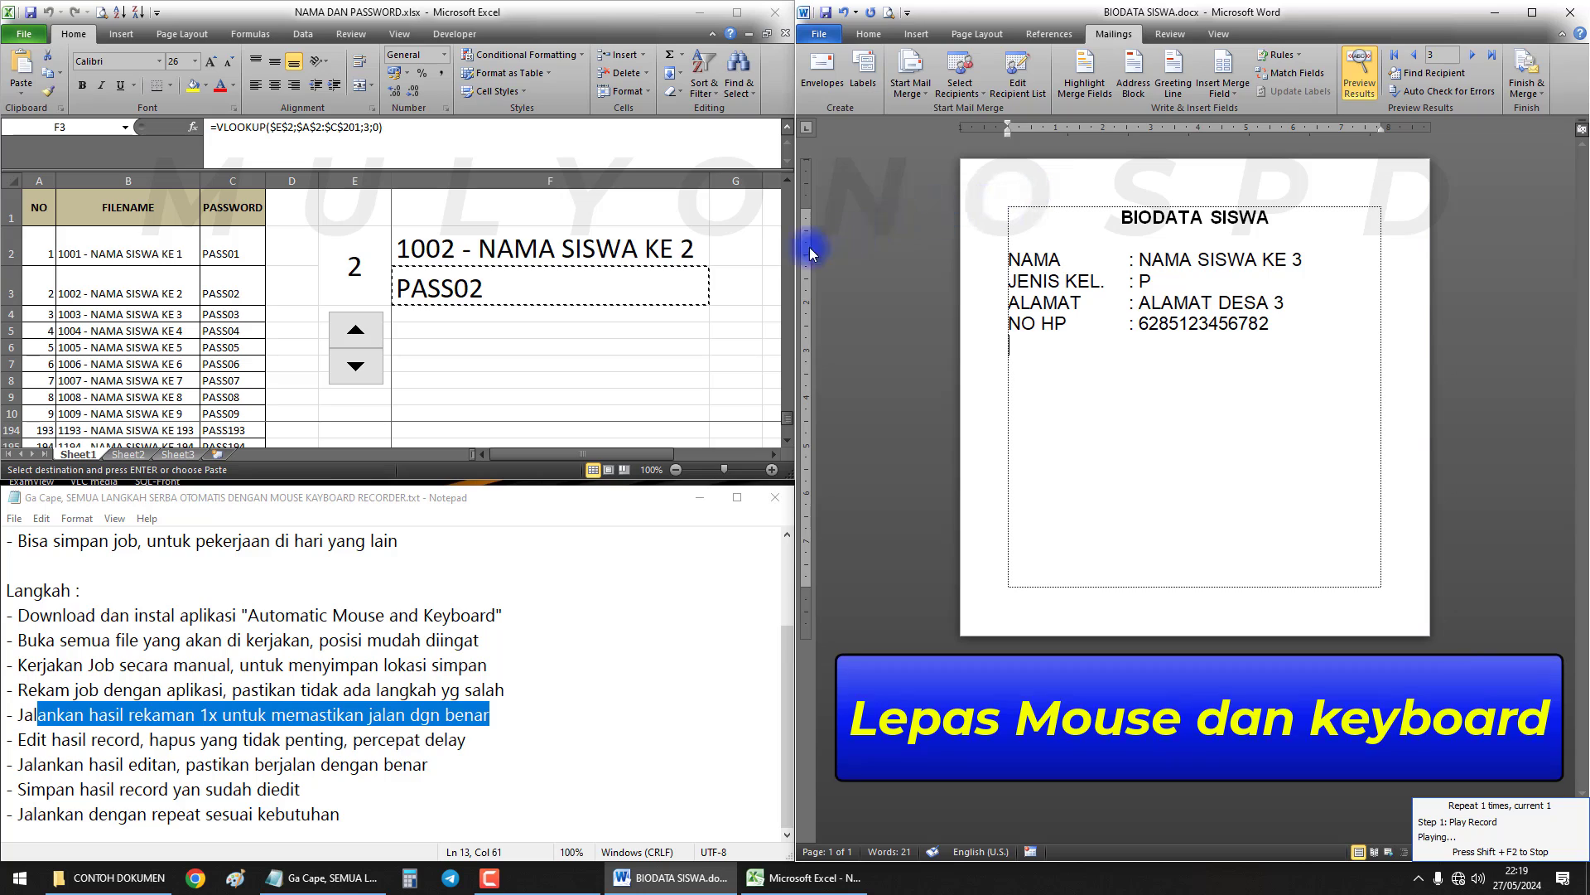
pyautogui.click(352, 330)
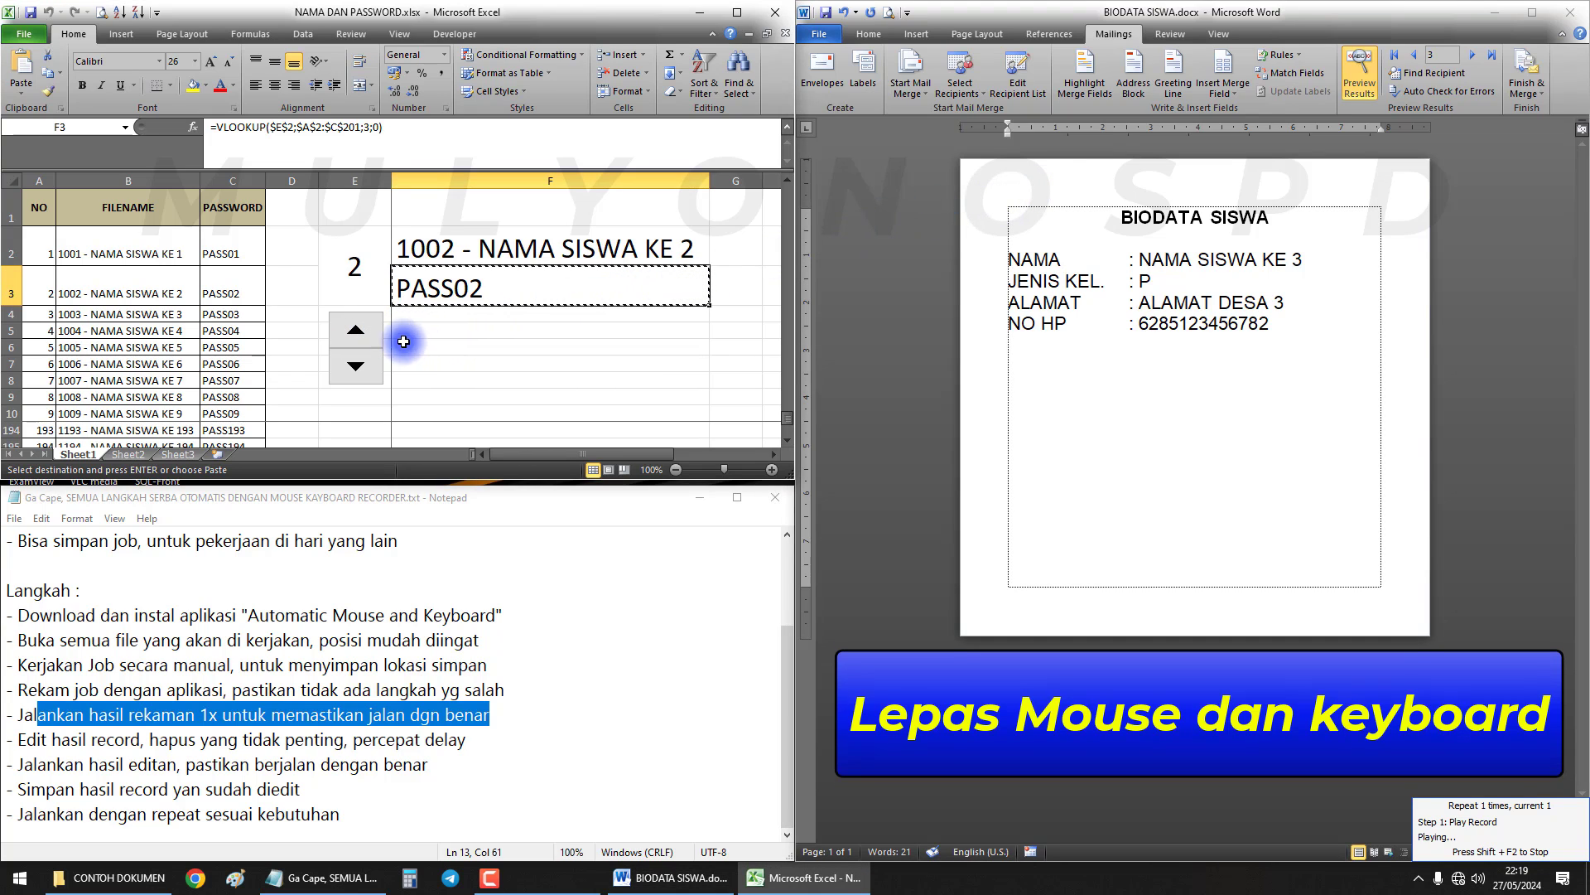
pyautogui.click(480, 350)
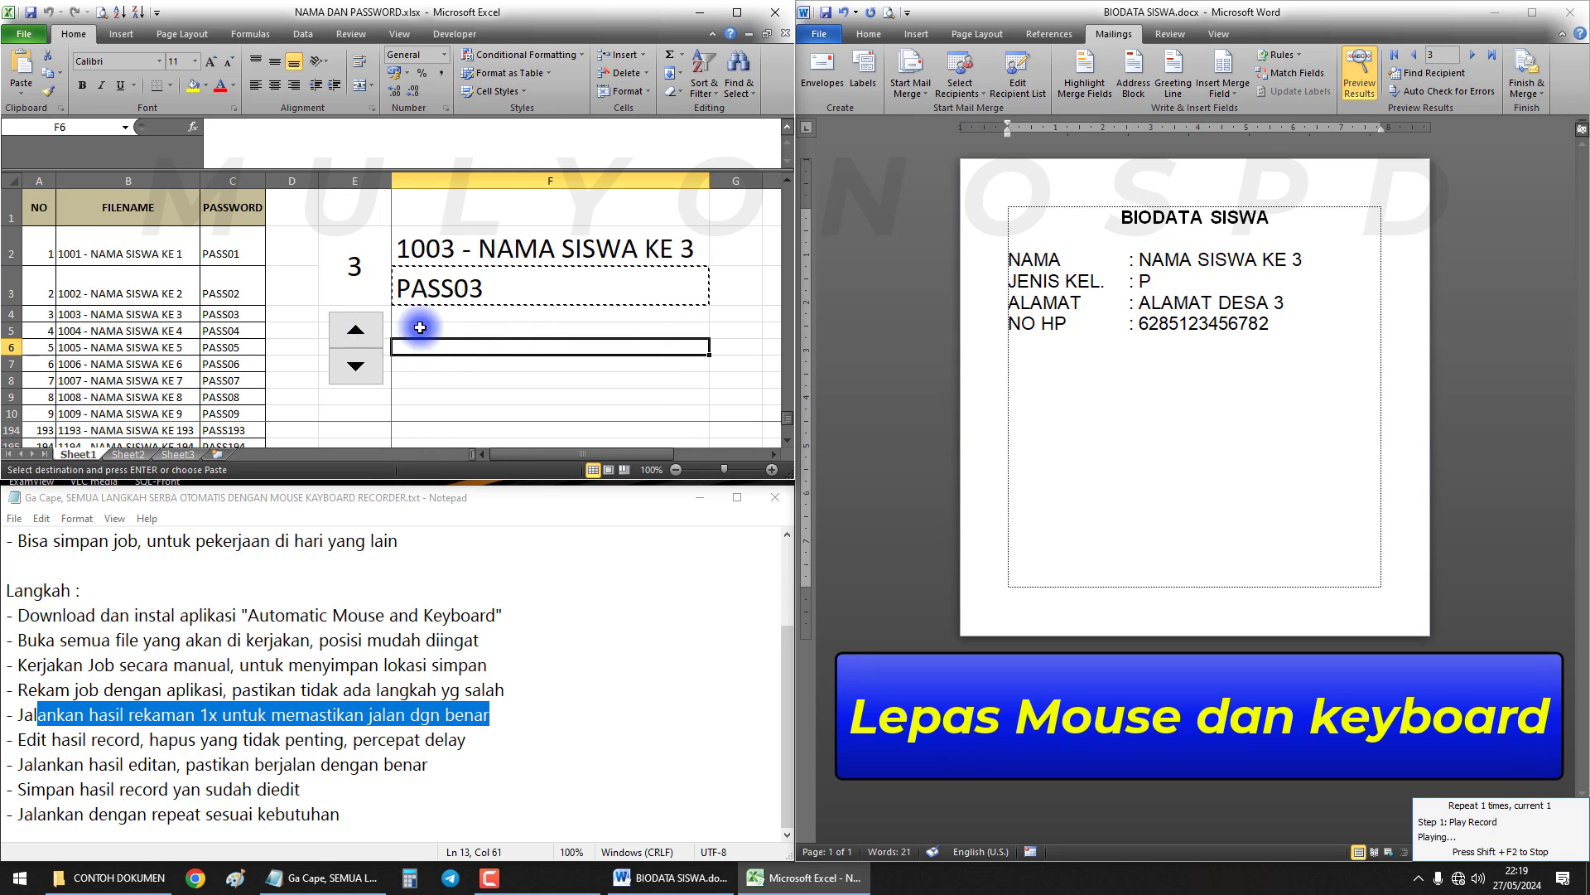
pyautogui.click(1080, 237)
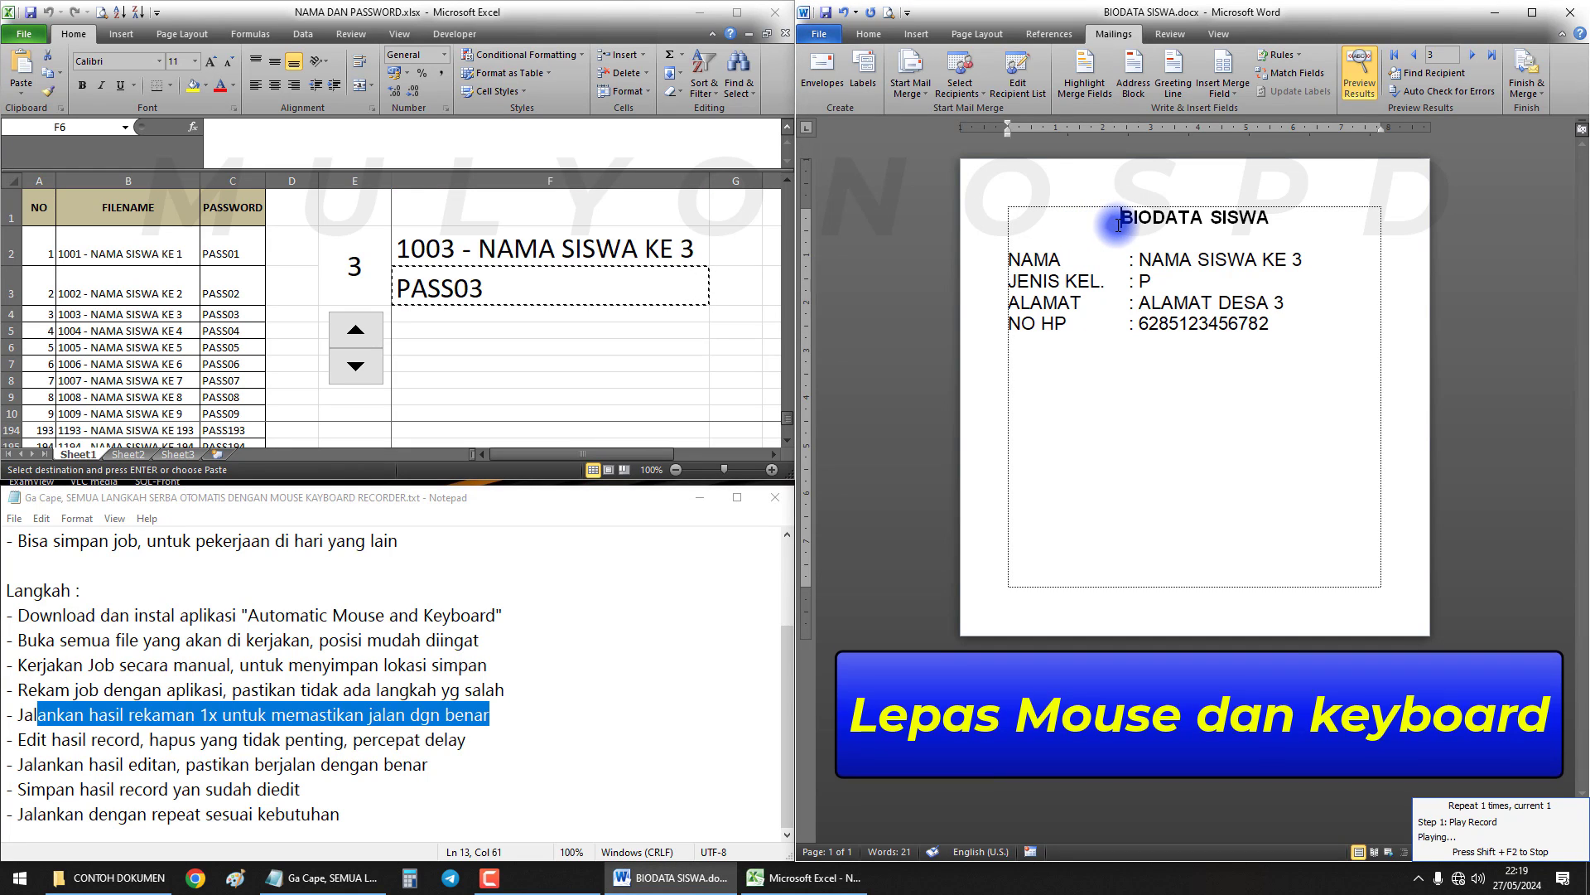
pyautogui.press('F12')
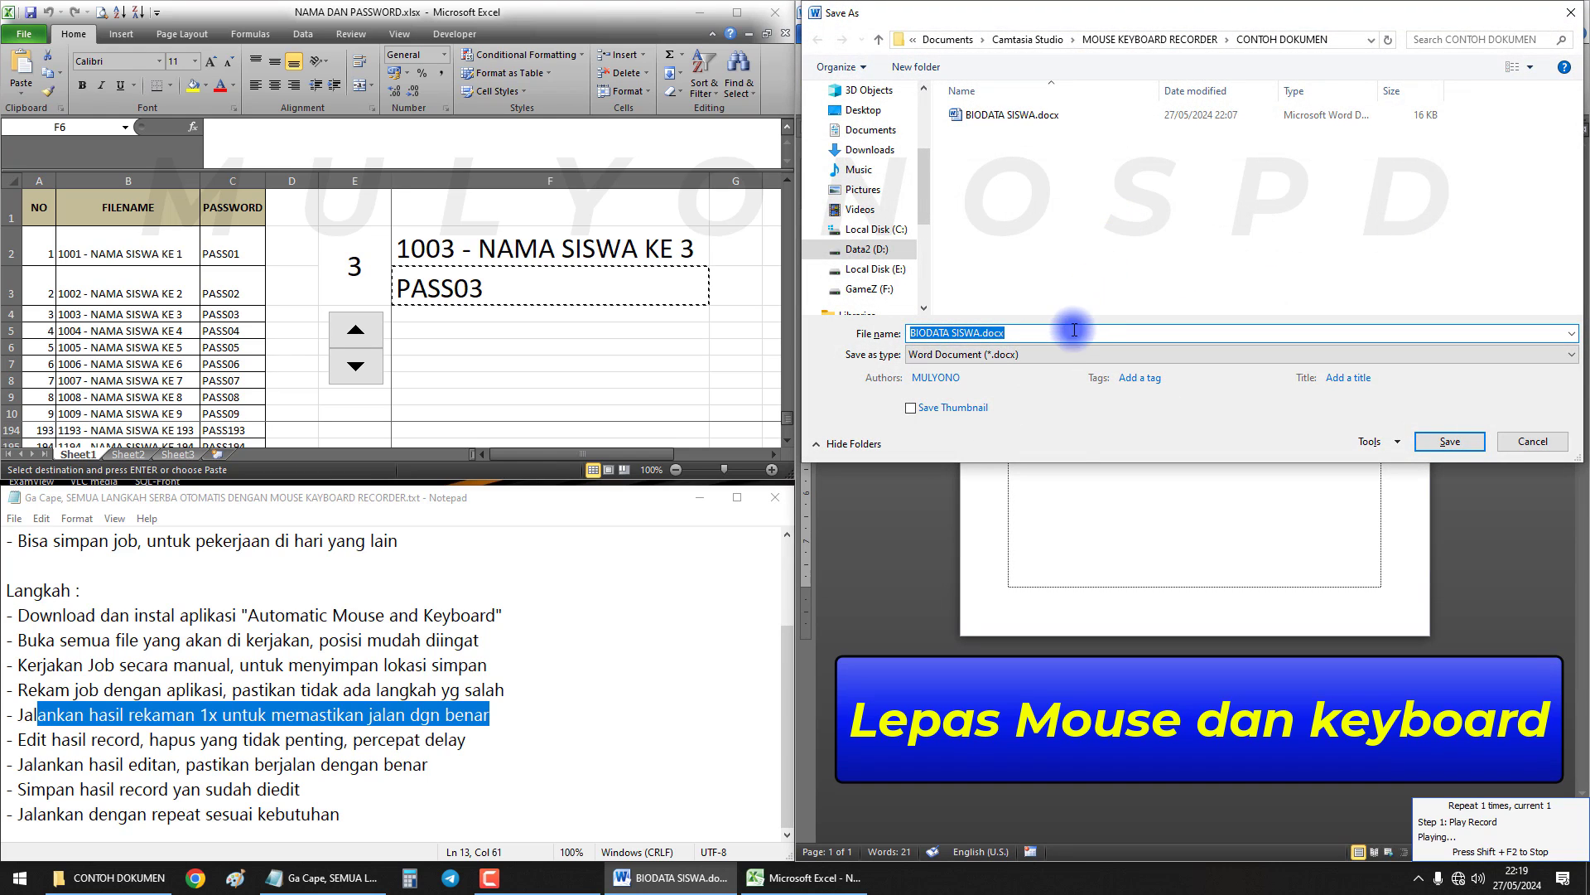
# Choose PDF and name the file 1003 - NAMA SISWA KE 3 from cell F2, then open Options
pyautogui.click(1042, 350)
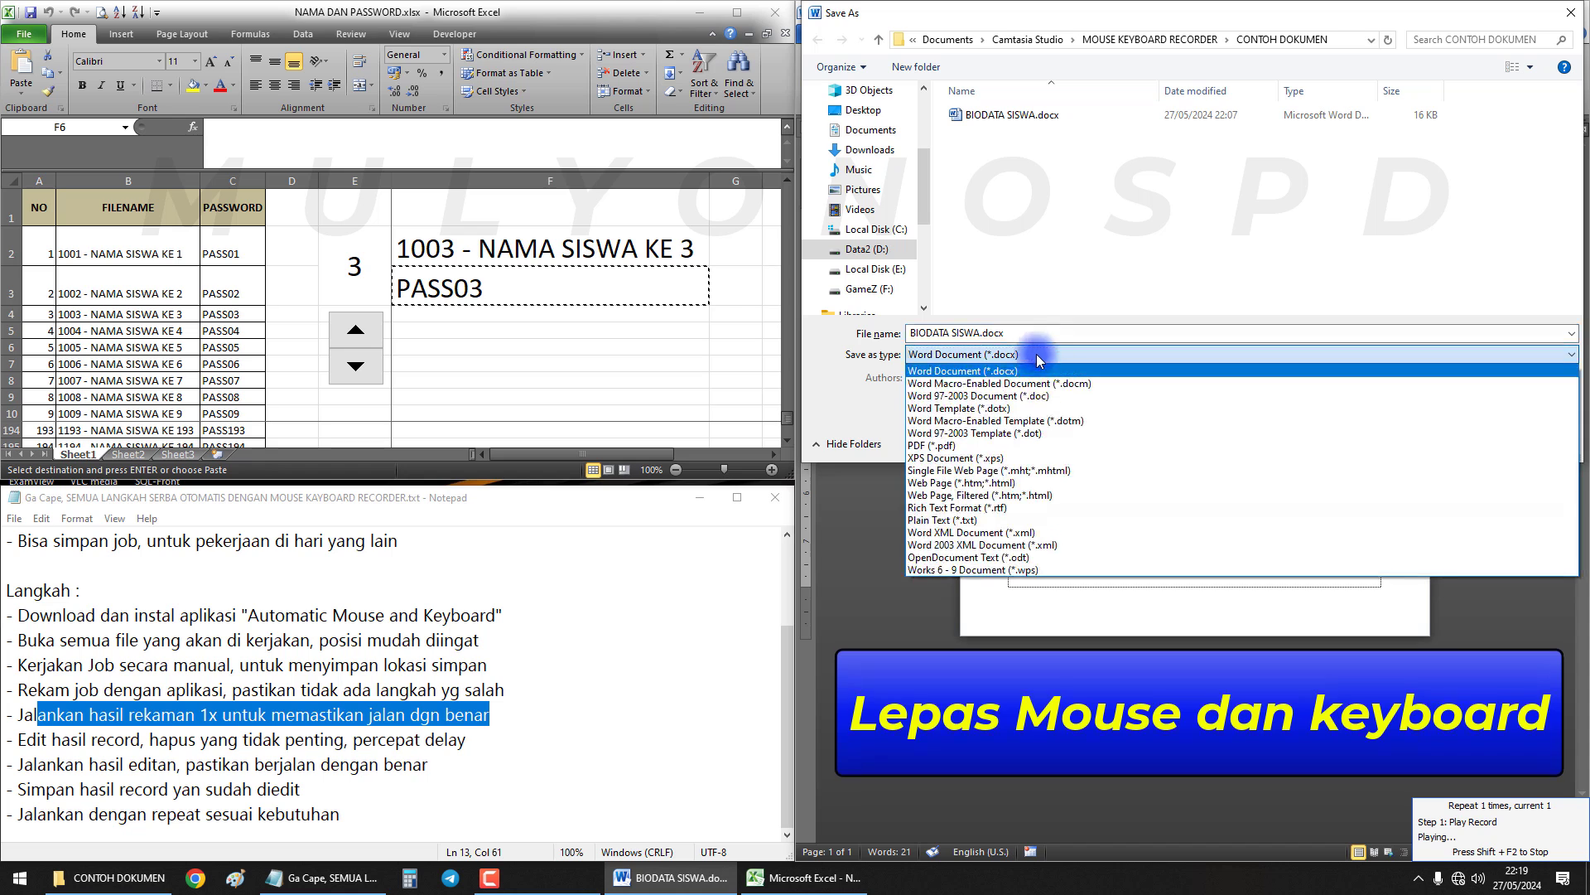
pyautogui.click(964, 446)
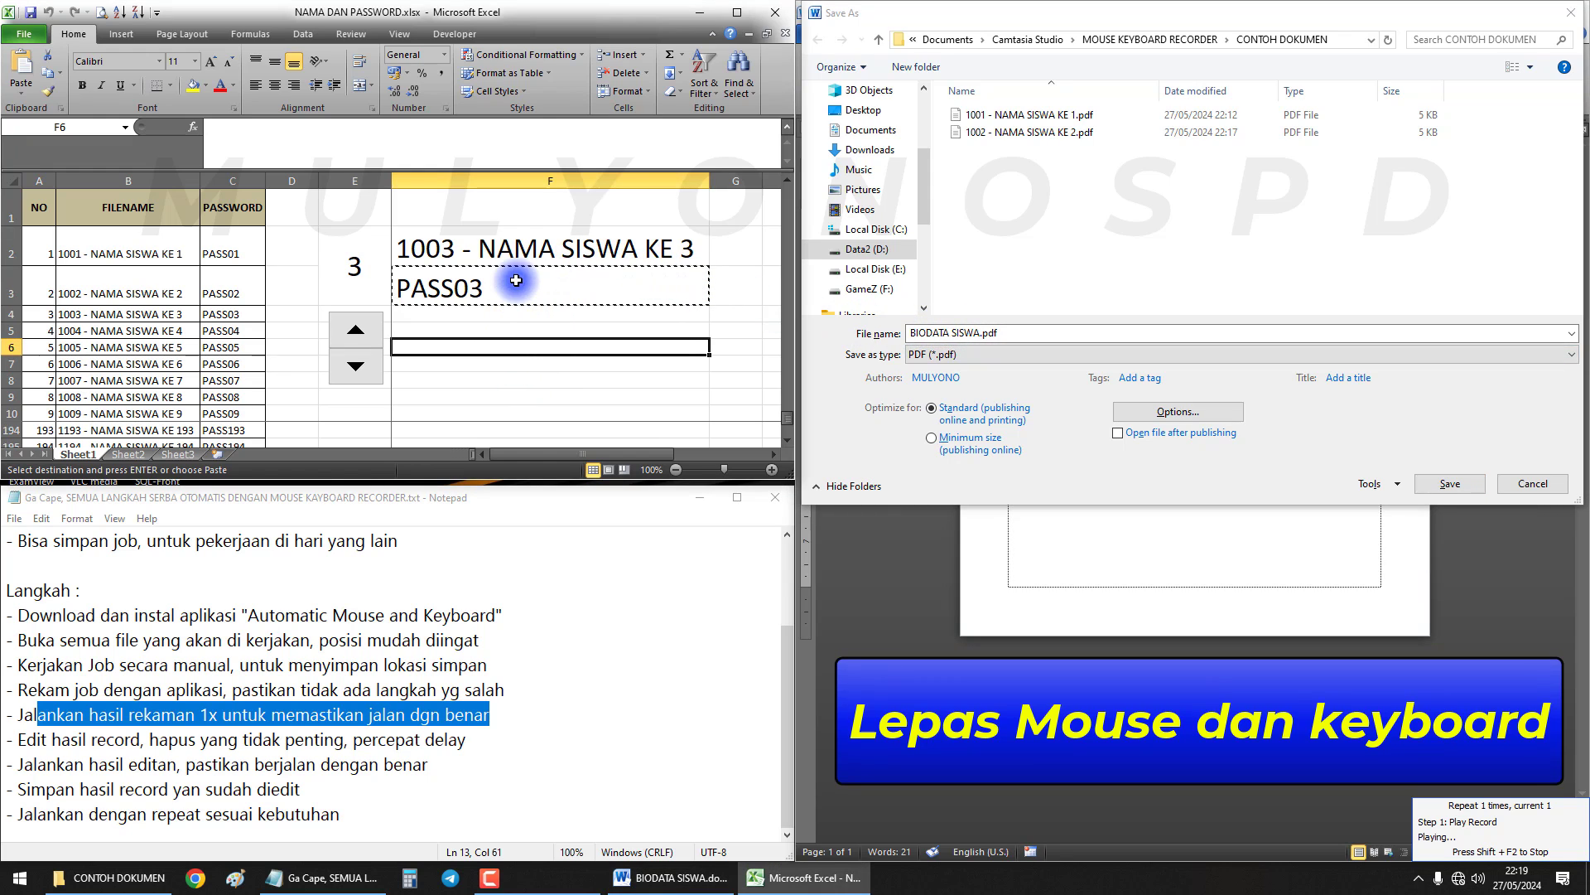
pyautogui.click(513, 253)
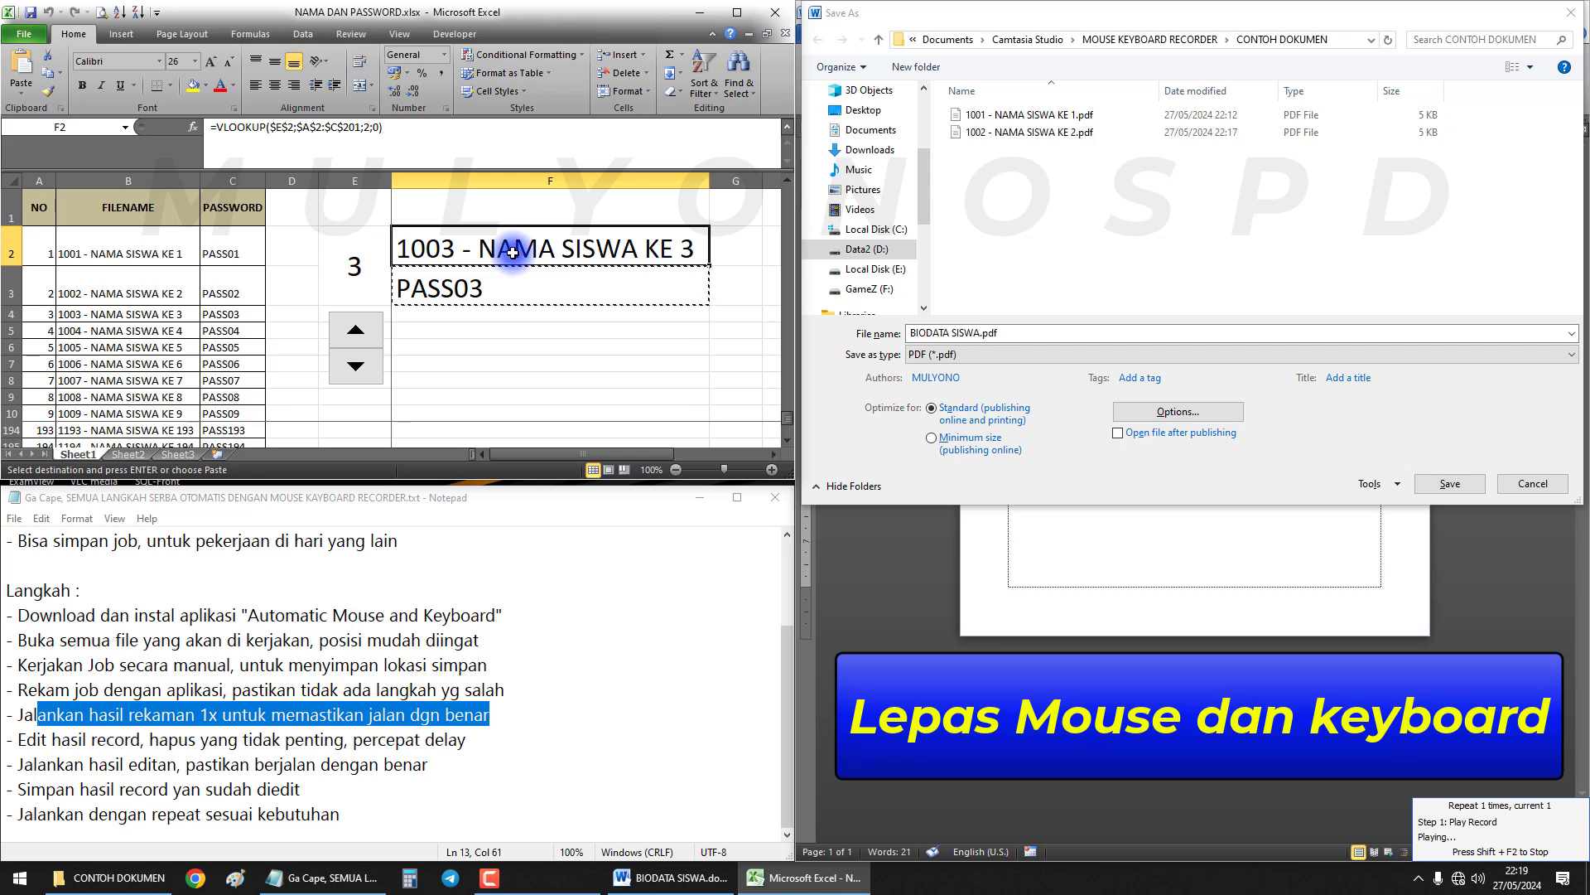
pyautogui.moveTo(909, 336); pyautogui.dragTo(1044, 334)
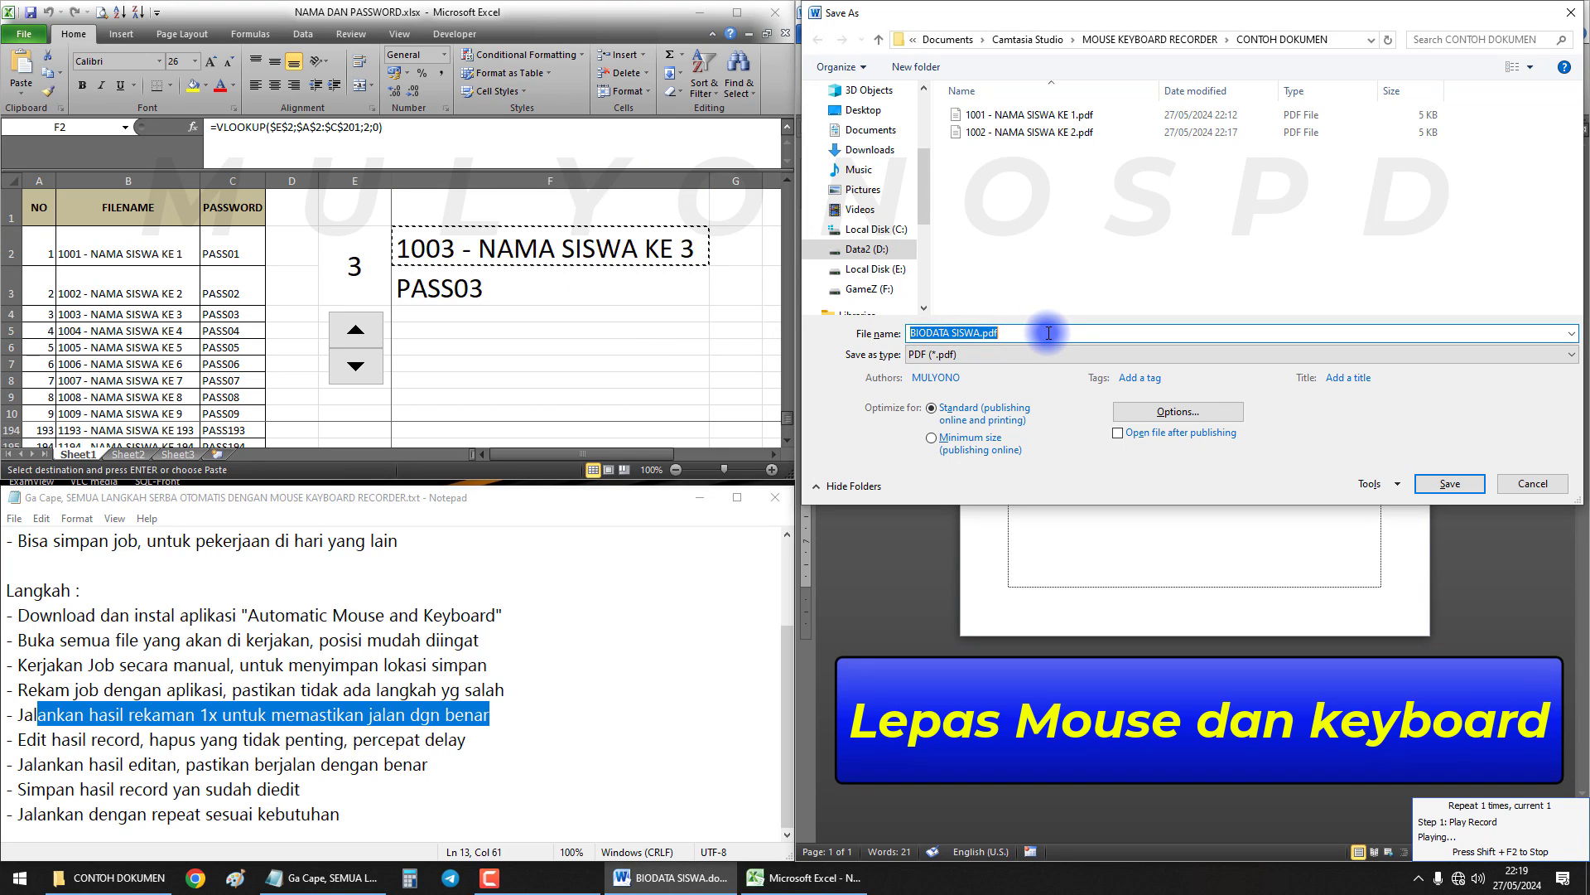
pyautogui.moveTo(1065, 332); pyautogui.dragTo(831, 324)
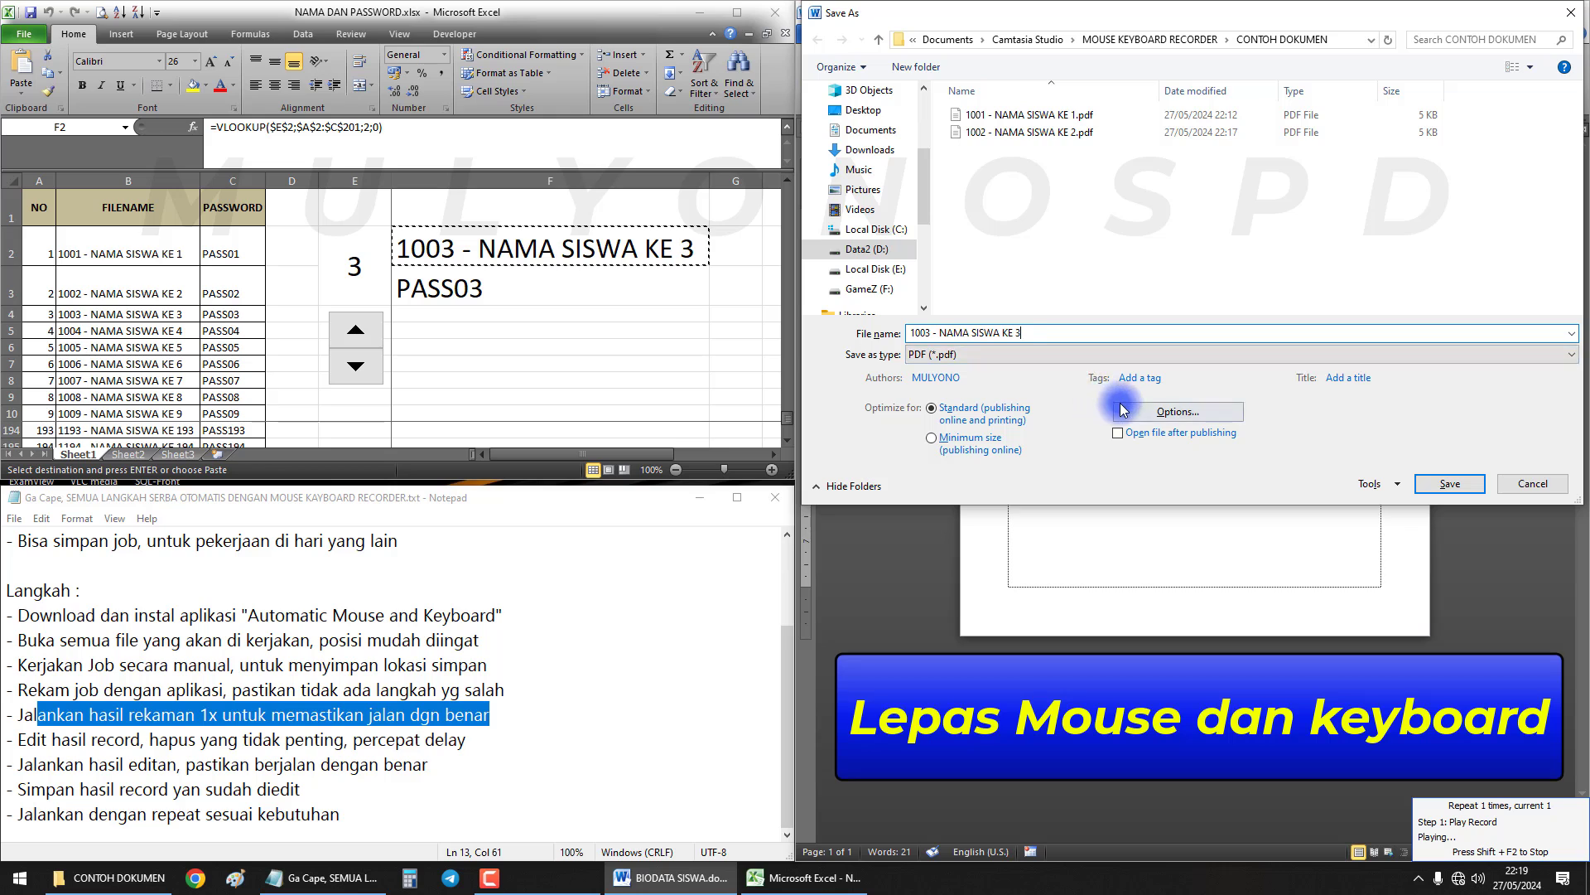
pyautogui.click(1184, 414)
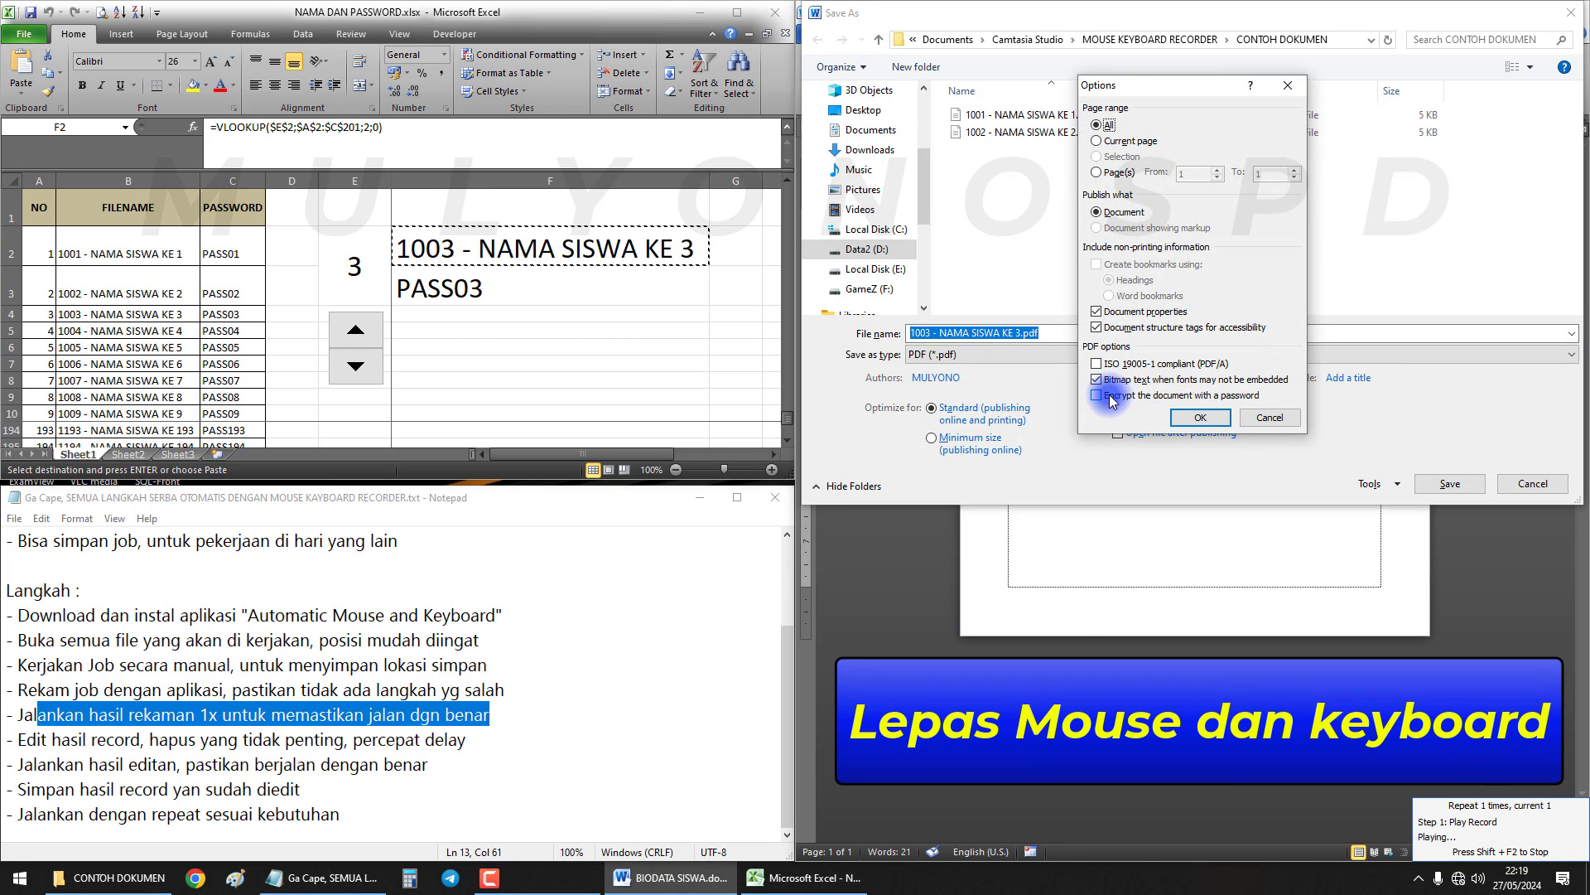
# Confirm password encryption in the options and select password cell F3 in Excel
pyautogui.click(1190, 416)
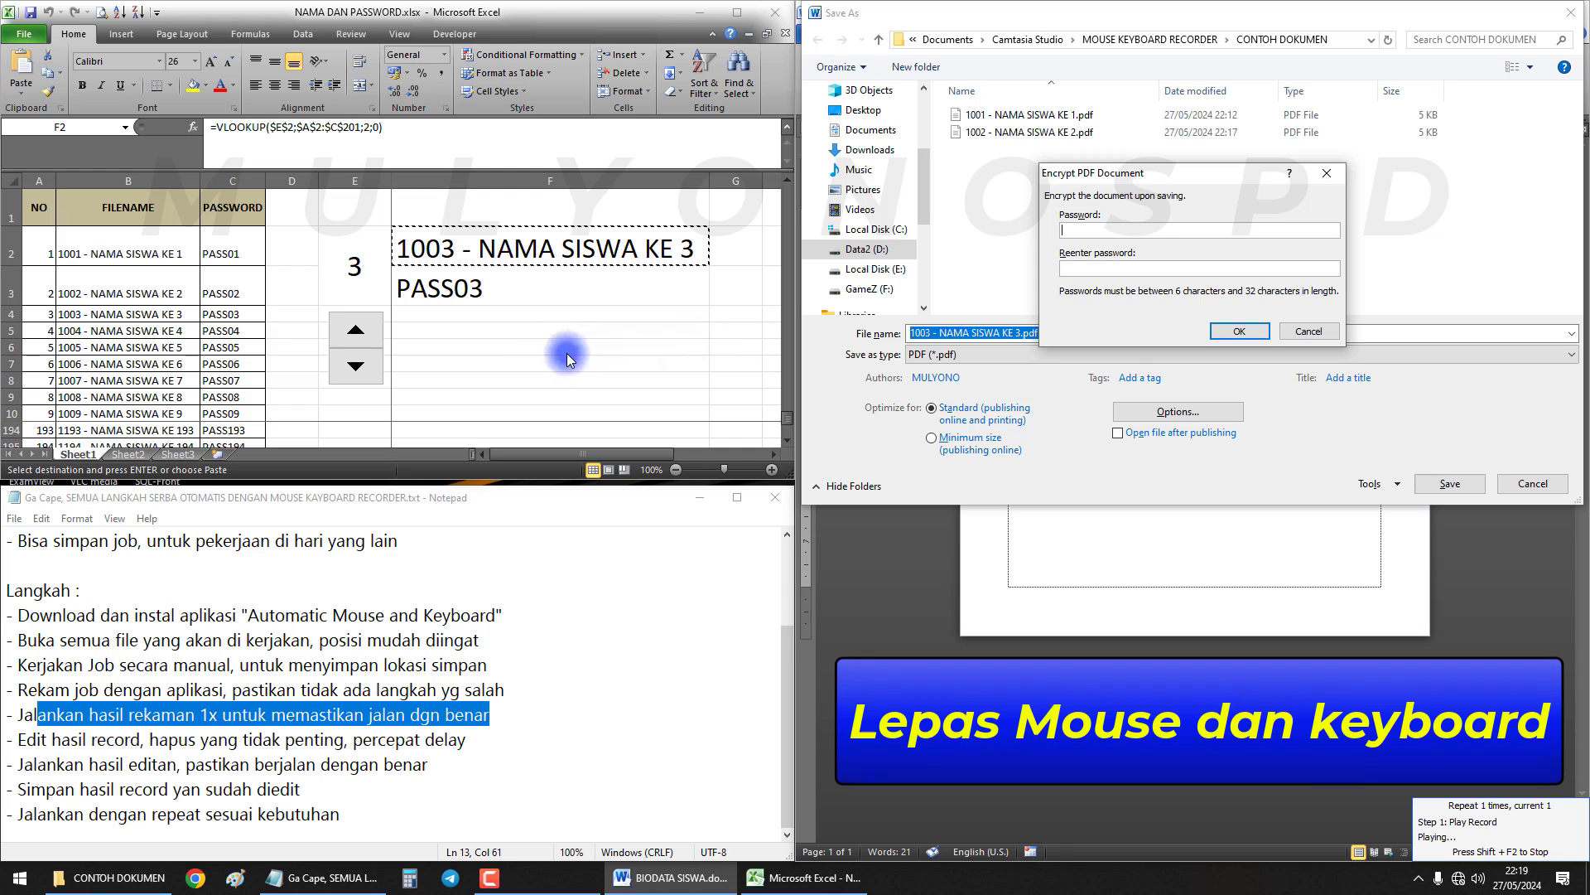
pyautogui.click(538, 361)
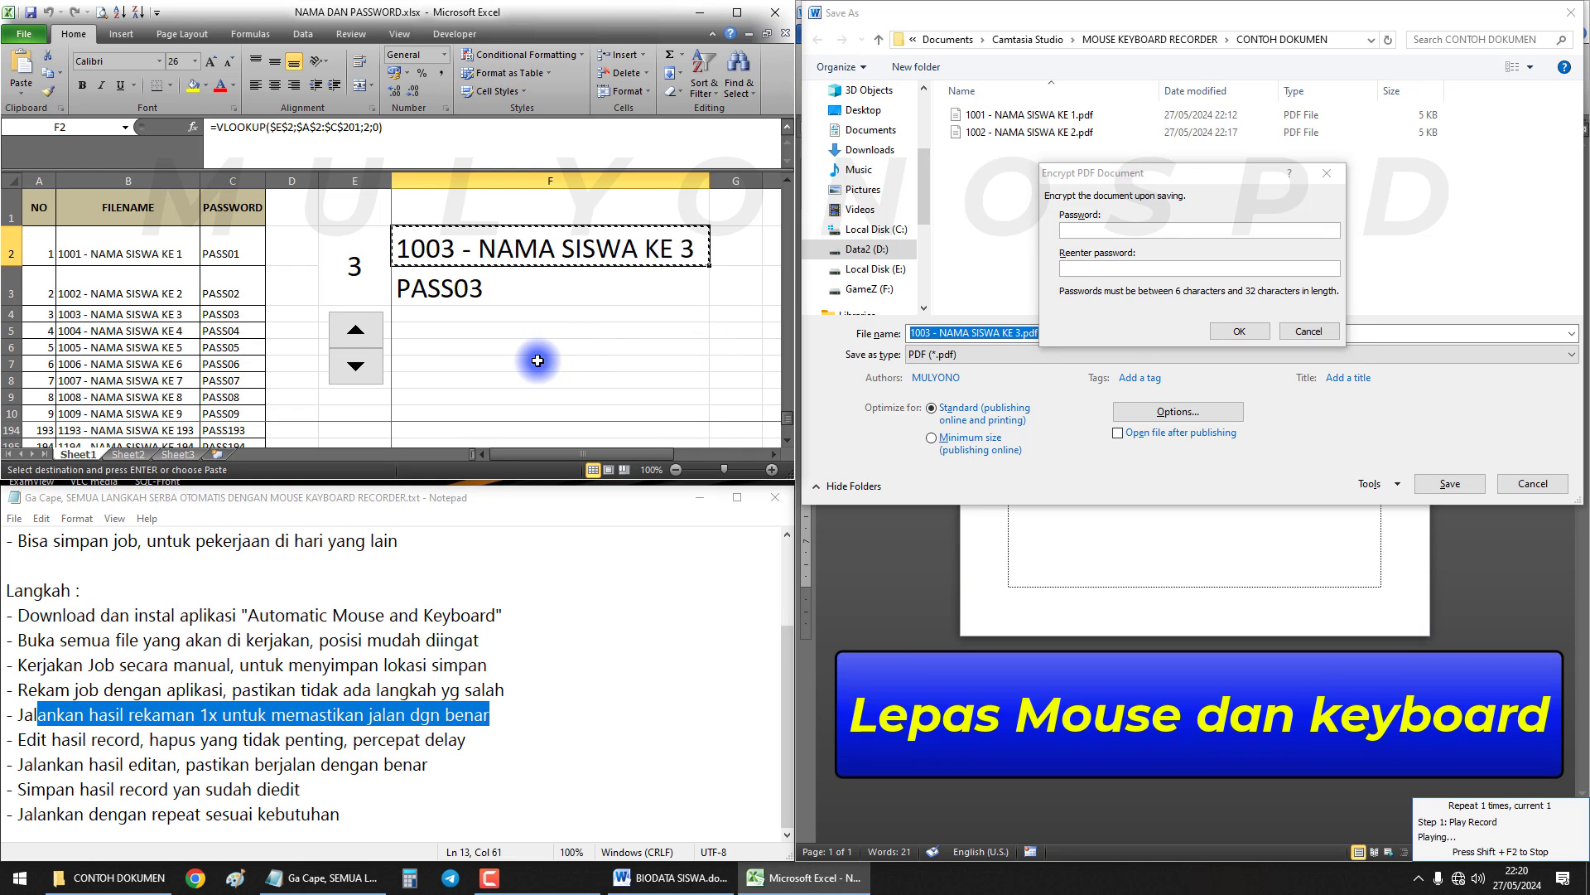
pyautogui.click(489, 291)
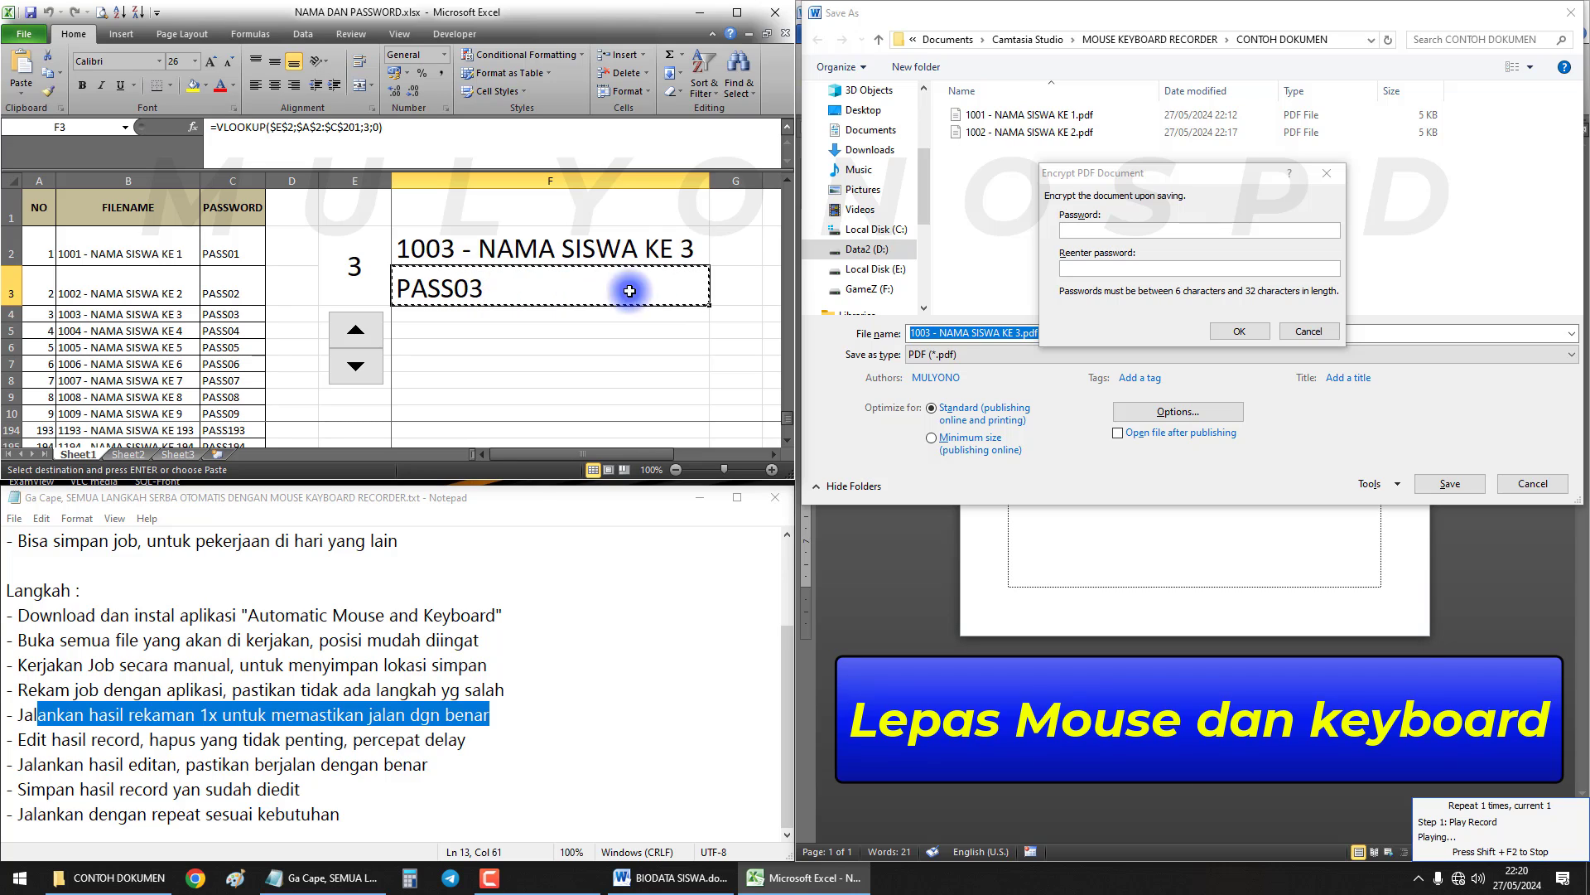
# Paste the password into both fields and save 1003 - NAMA SISWA KE 3.pdf
pyautogui.click(1070, 233)
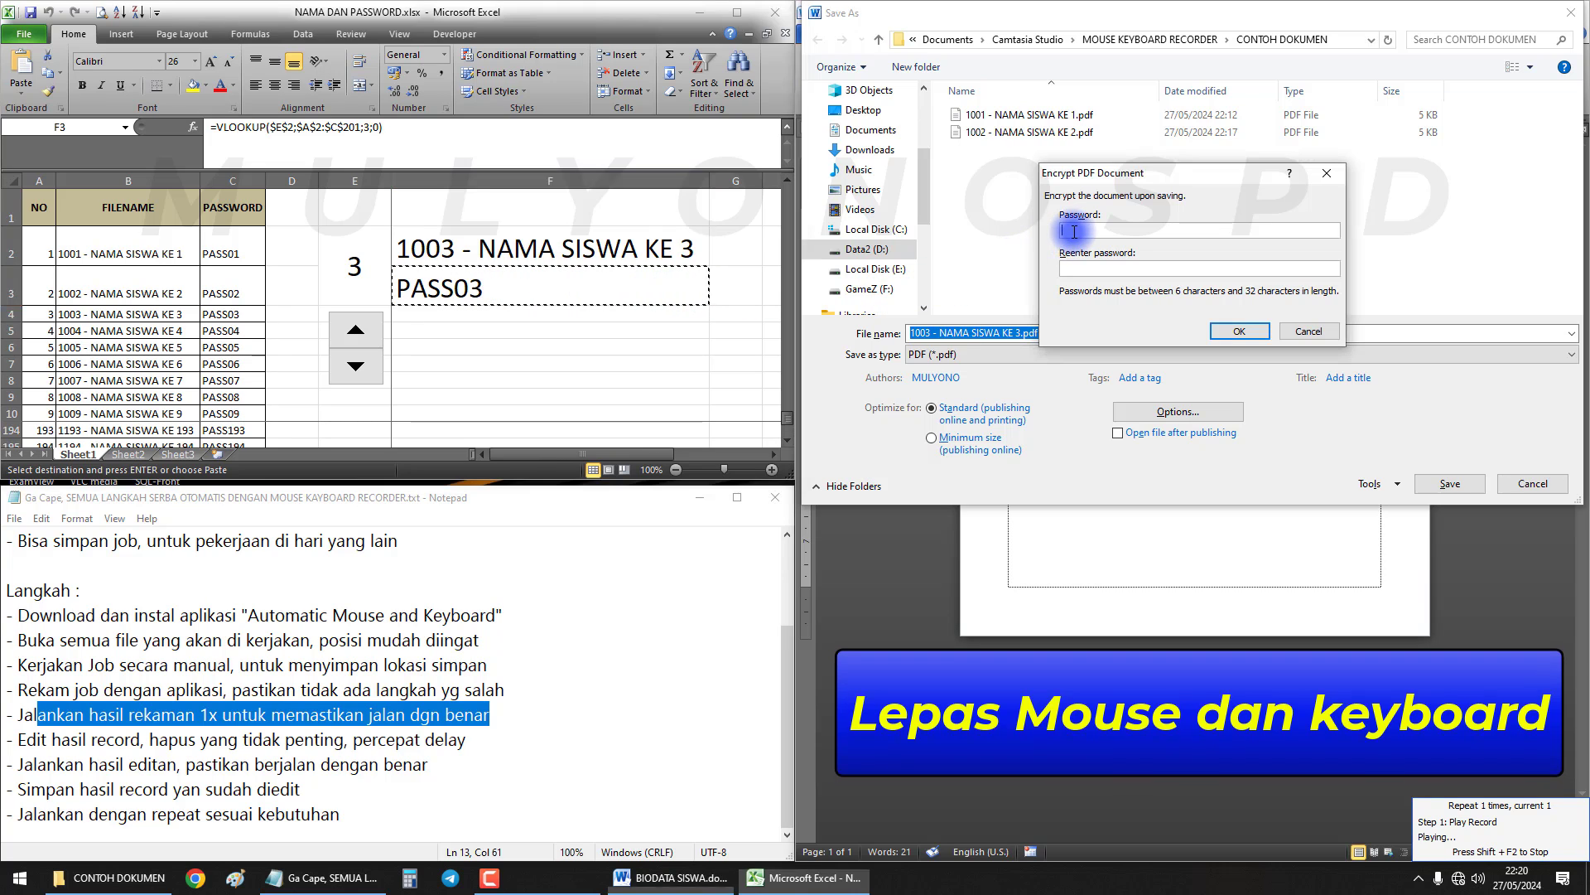
pyautogui.hotkey('ctrl', 'v')
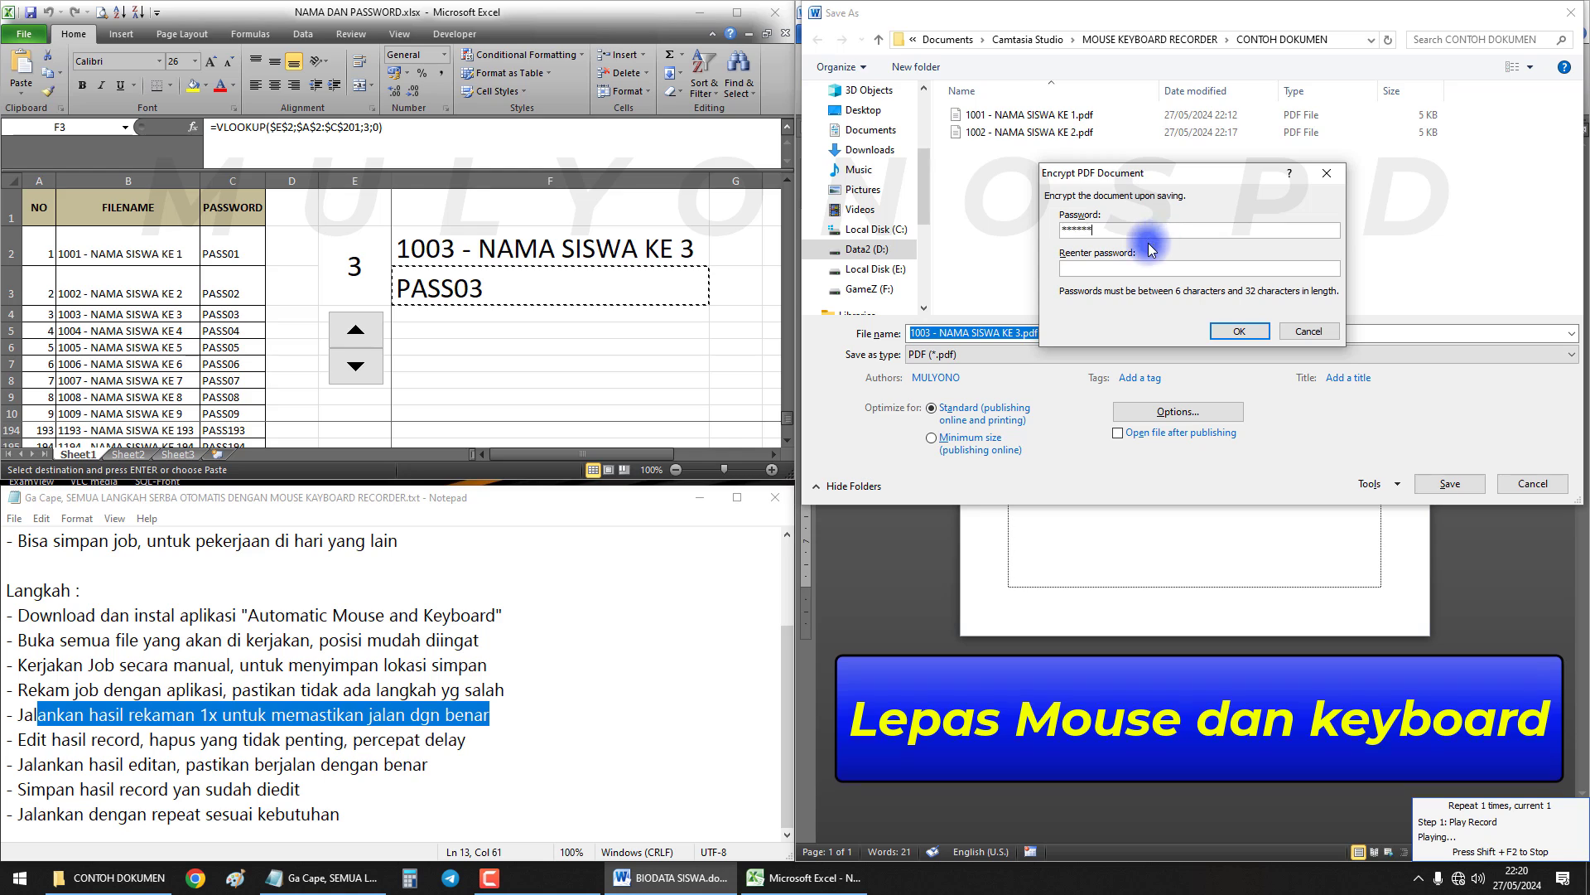
pyautogui.click(1108, 267)
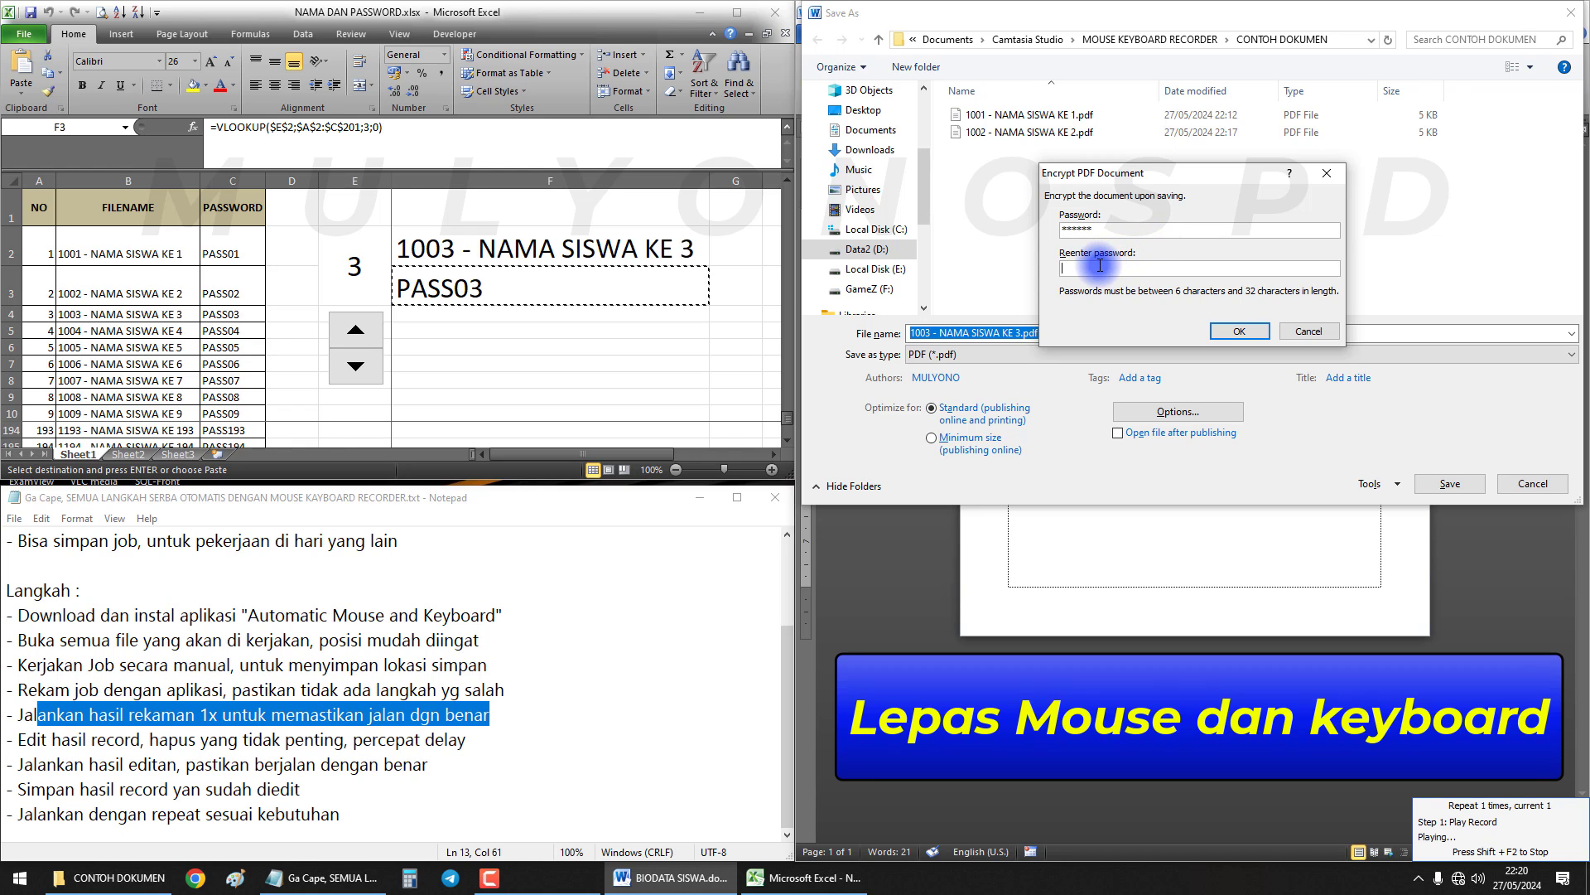
pyautogui.hotkey('ctrl', 'v')
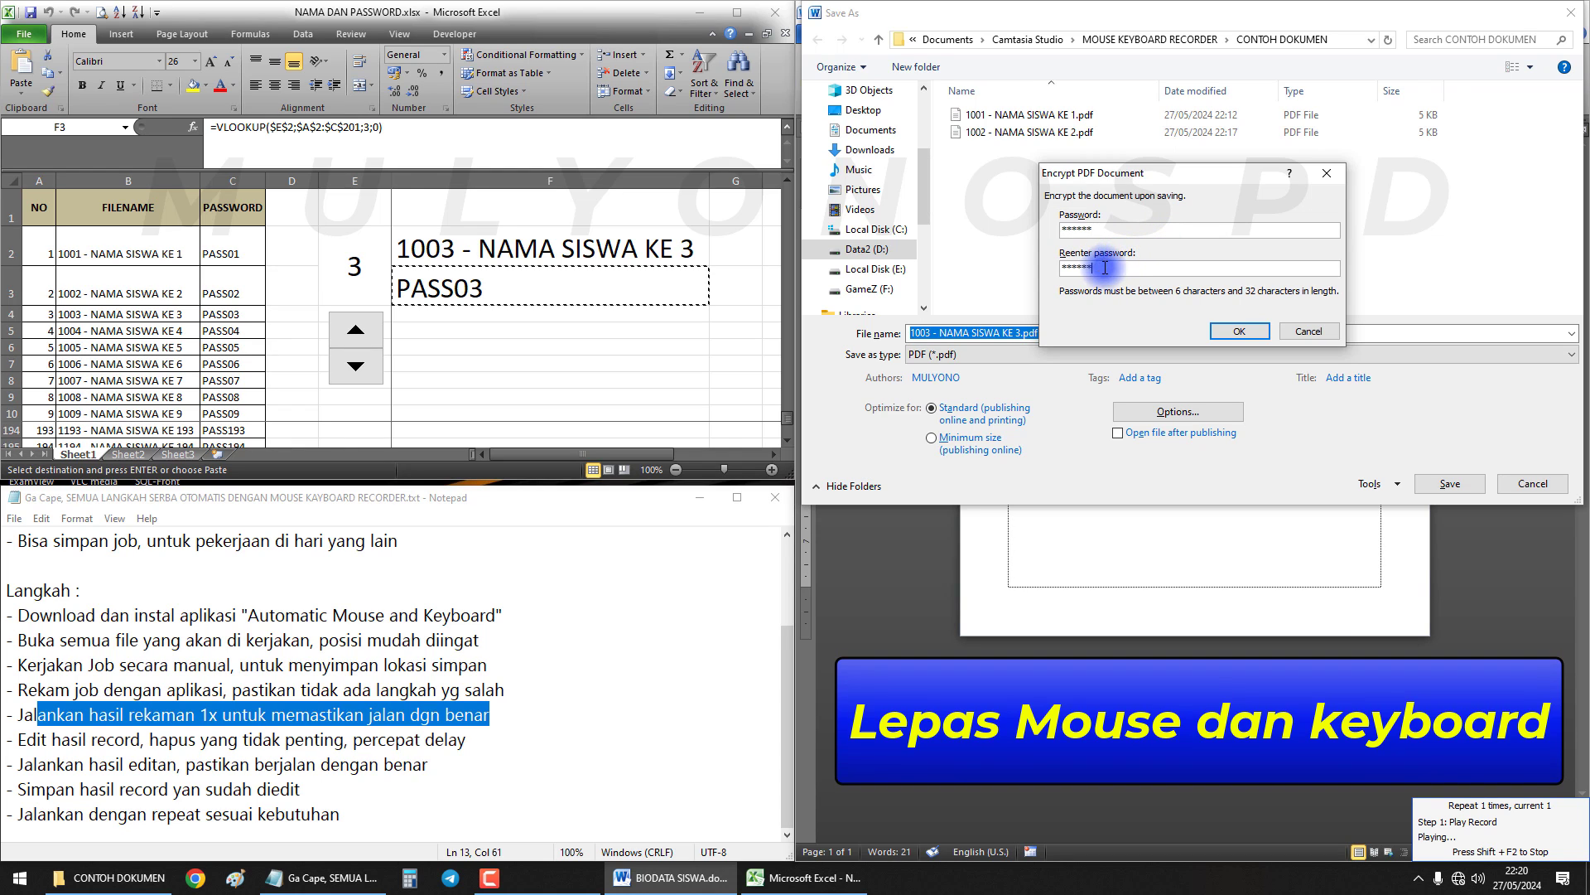
pyautogui.click(1243, 331)
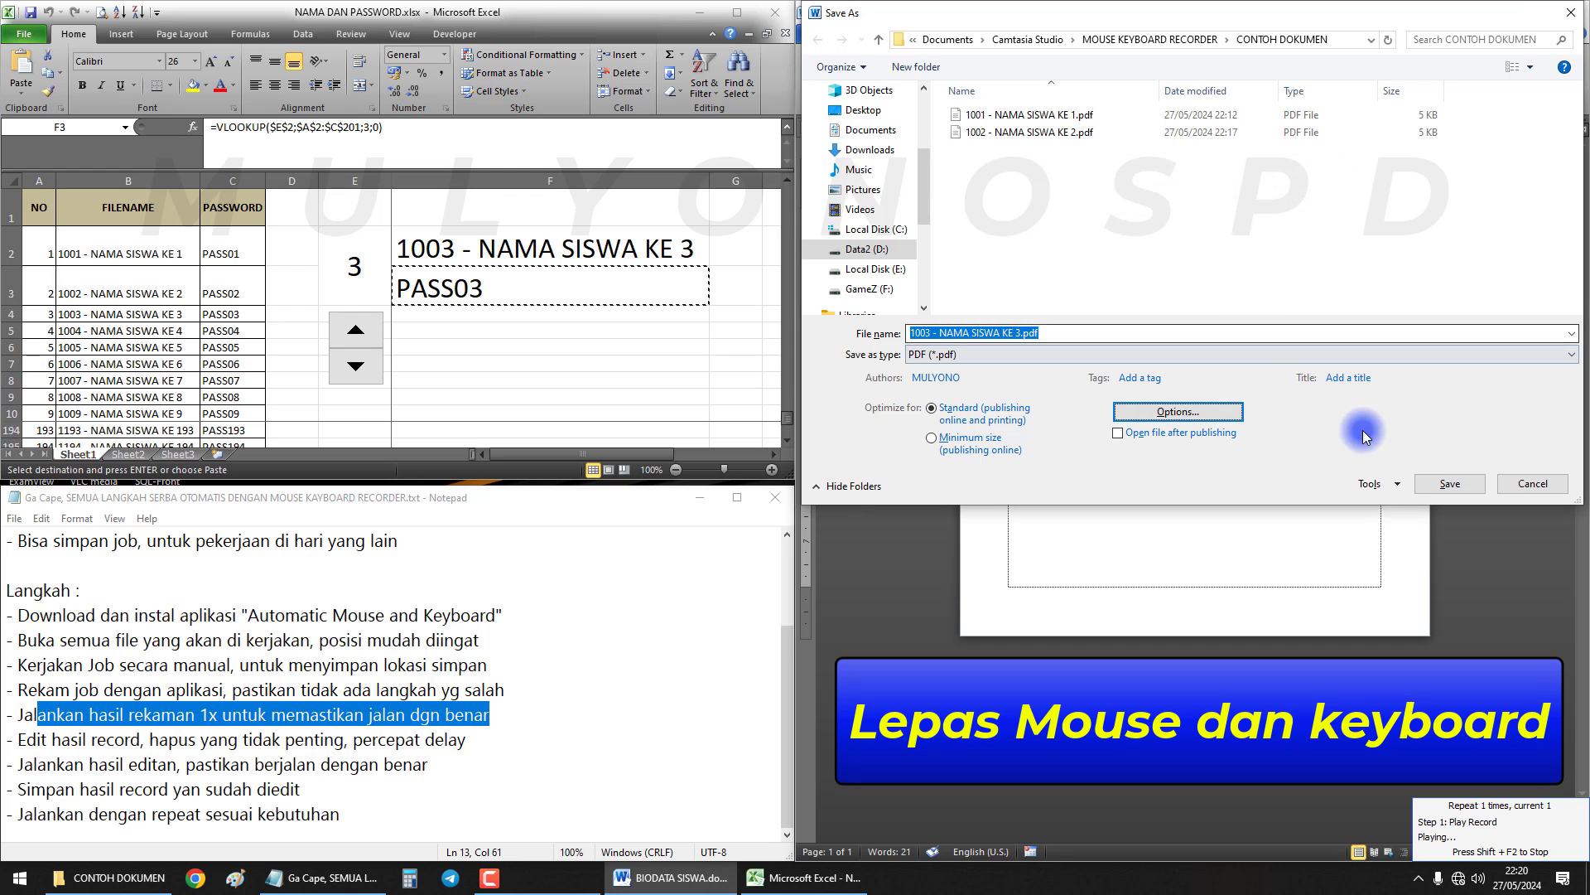
pyautogui.click(1454, 489)
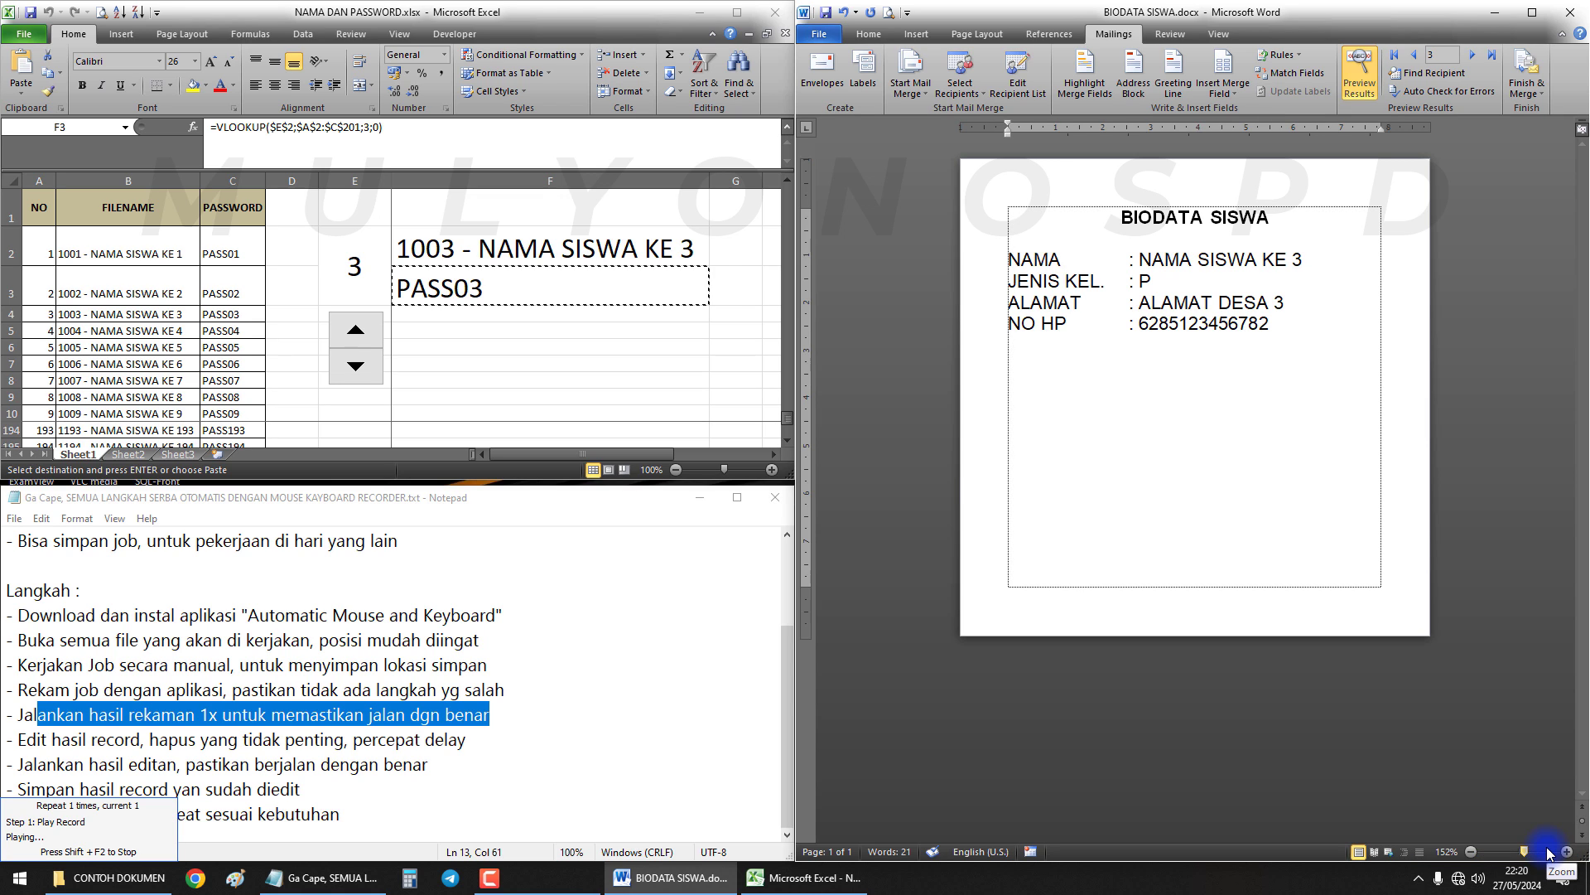
# Enlarge Word's zoom to 364% and bring the record 3 biodata page forward
pyautogui.click(1548, 853)
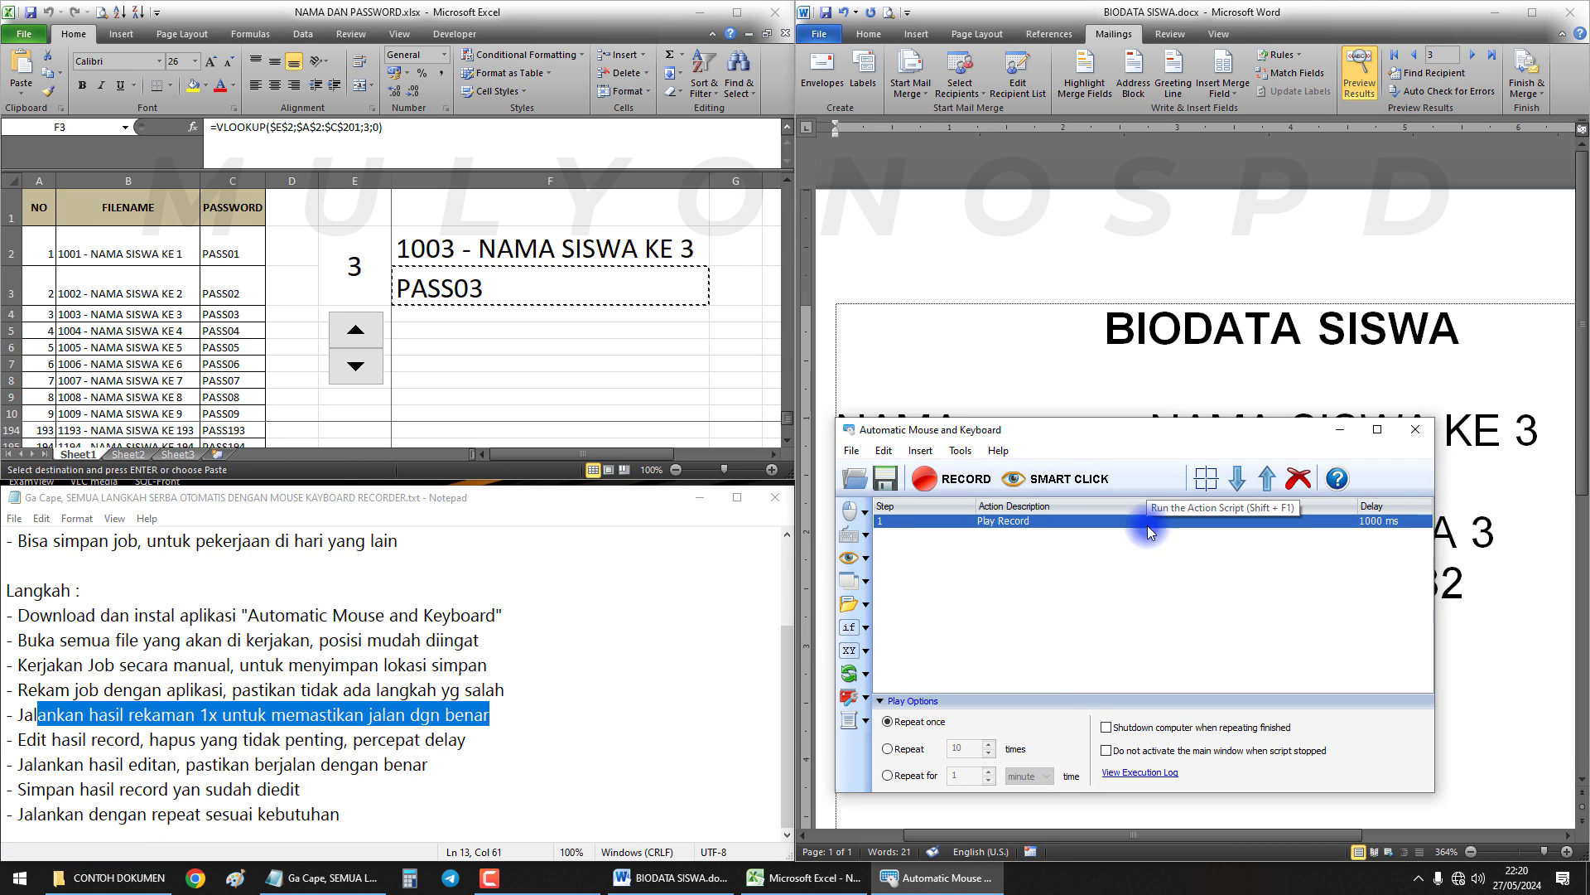
pyautogui.click(1212, 354)
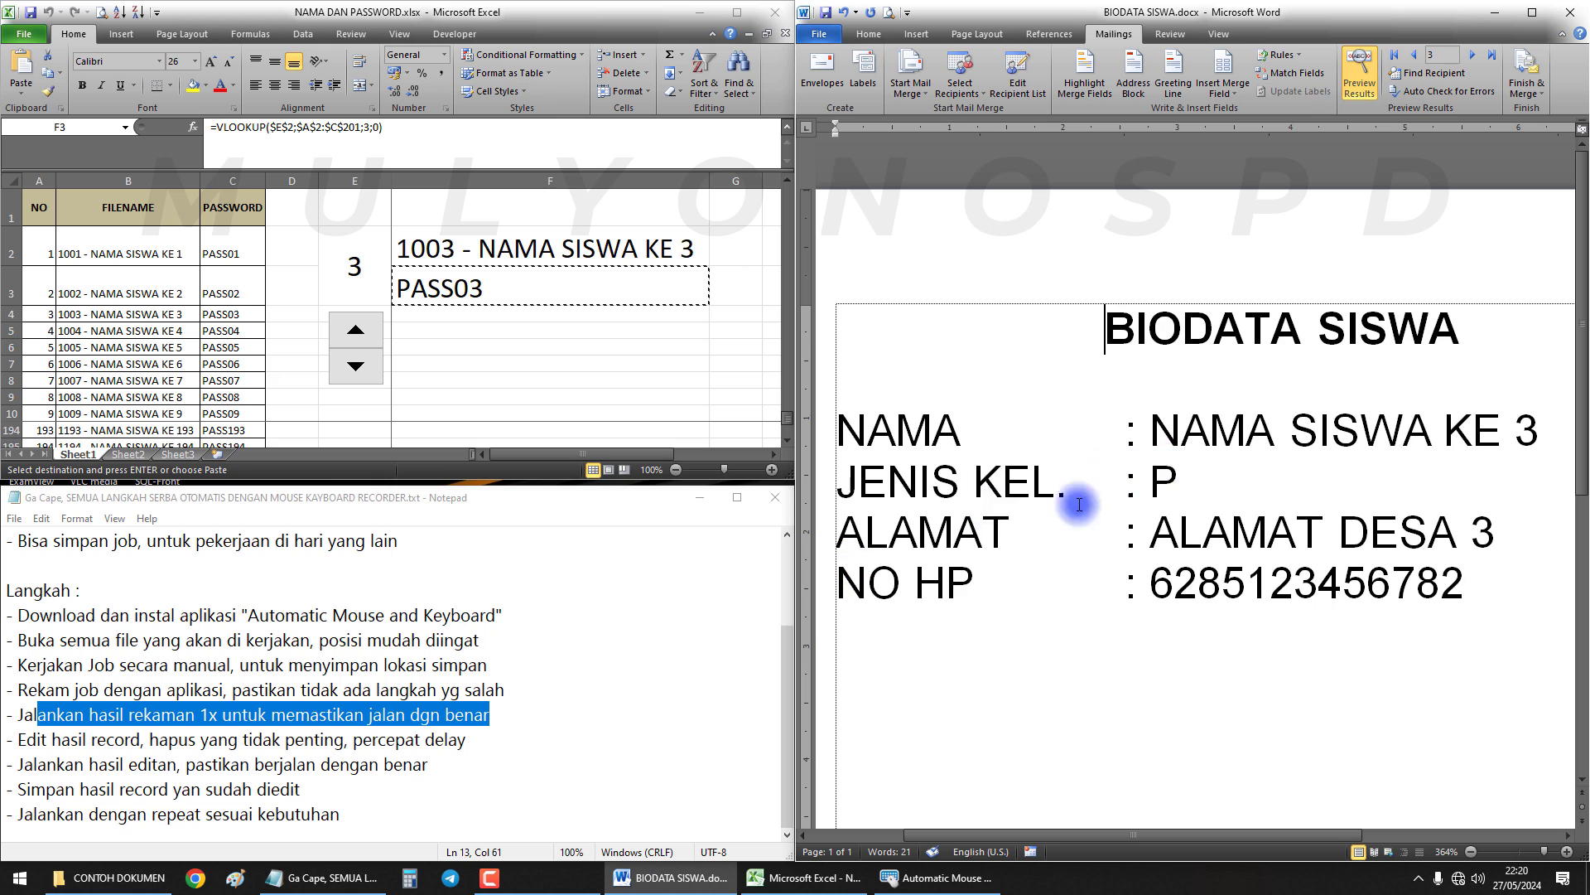
# Open 1003 - NAMA SISWA KE 3.pdf from CONTOH DOKUMEN using the password copied from Excel
pyautogui.click(137, 877)
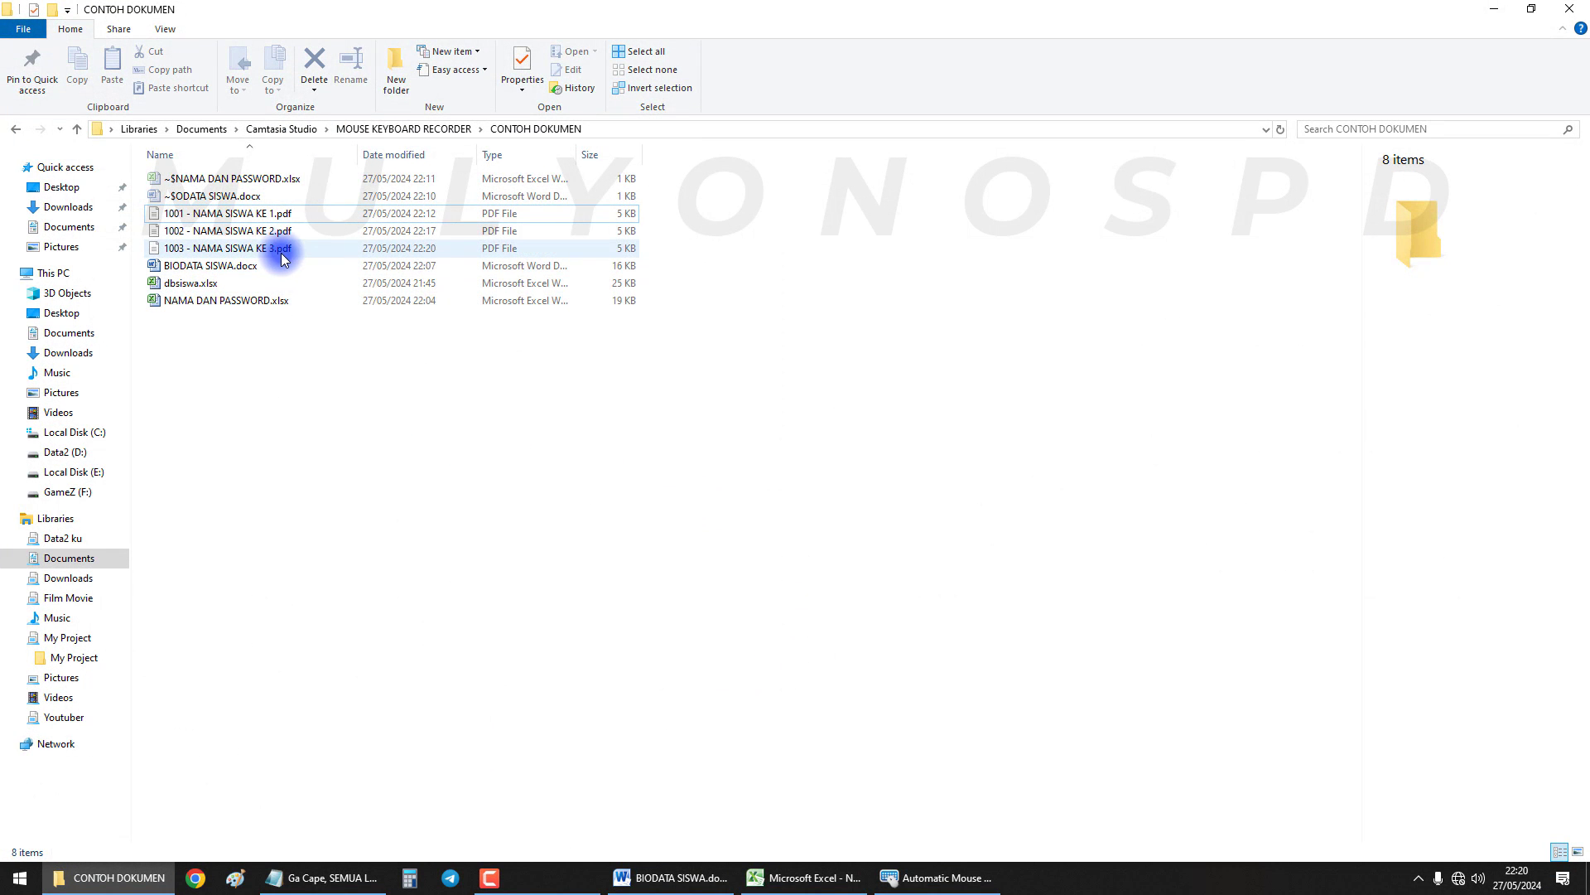
pyautogui.click(281, 248)
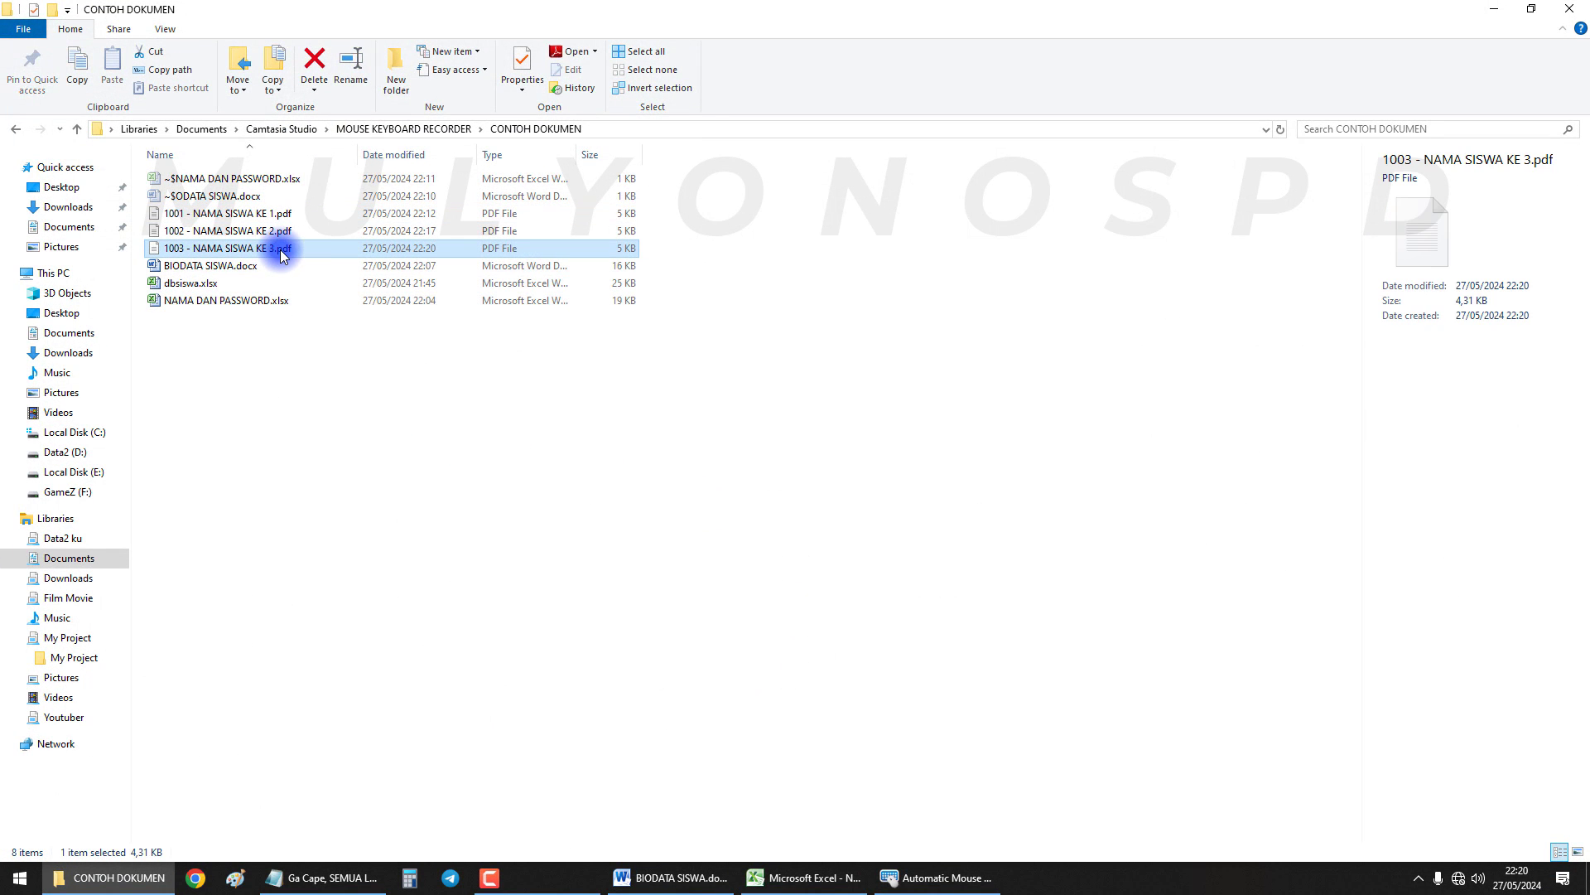
pyautogui.doubleClick(282, 249)
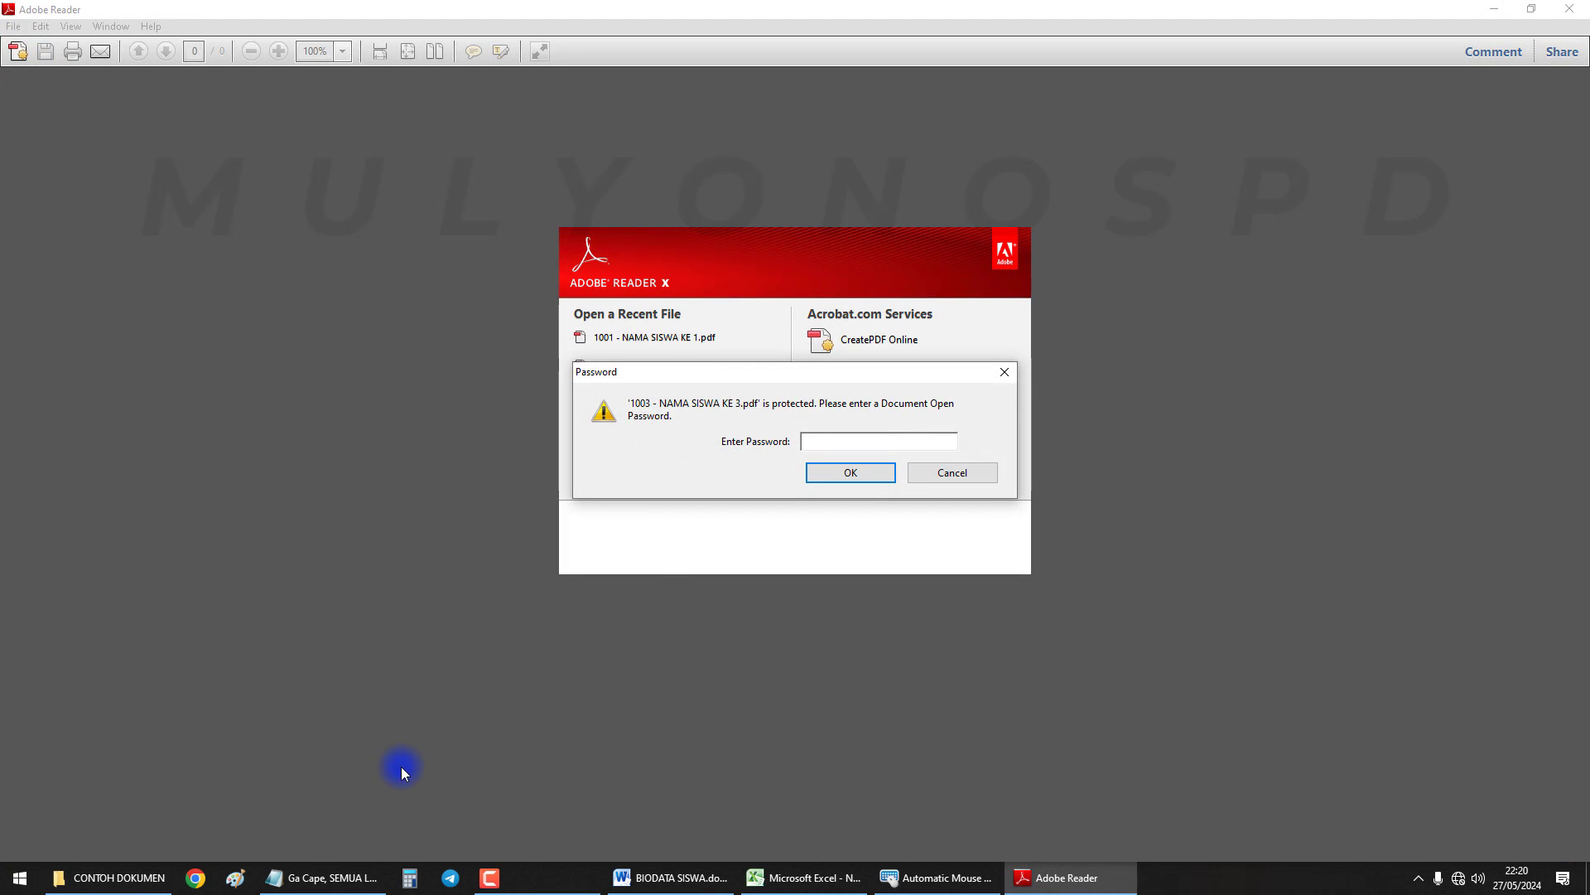
pyautogui.click(788, 877)
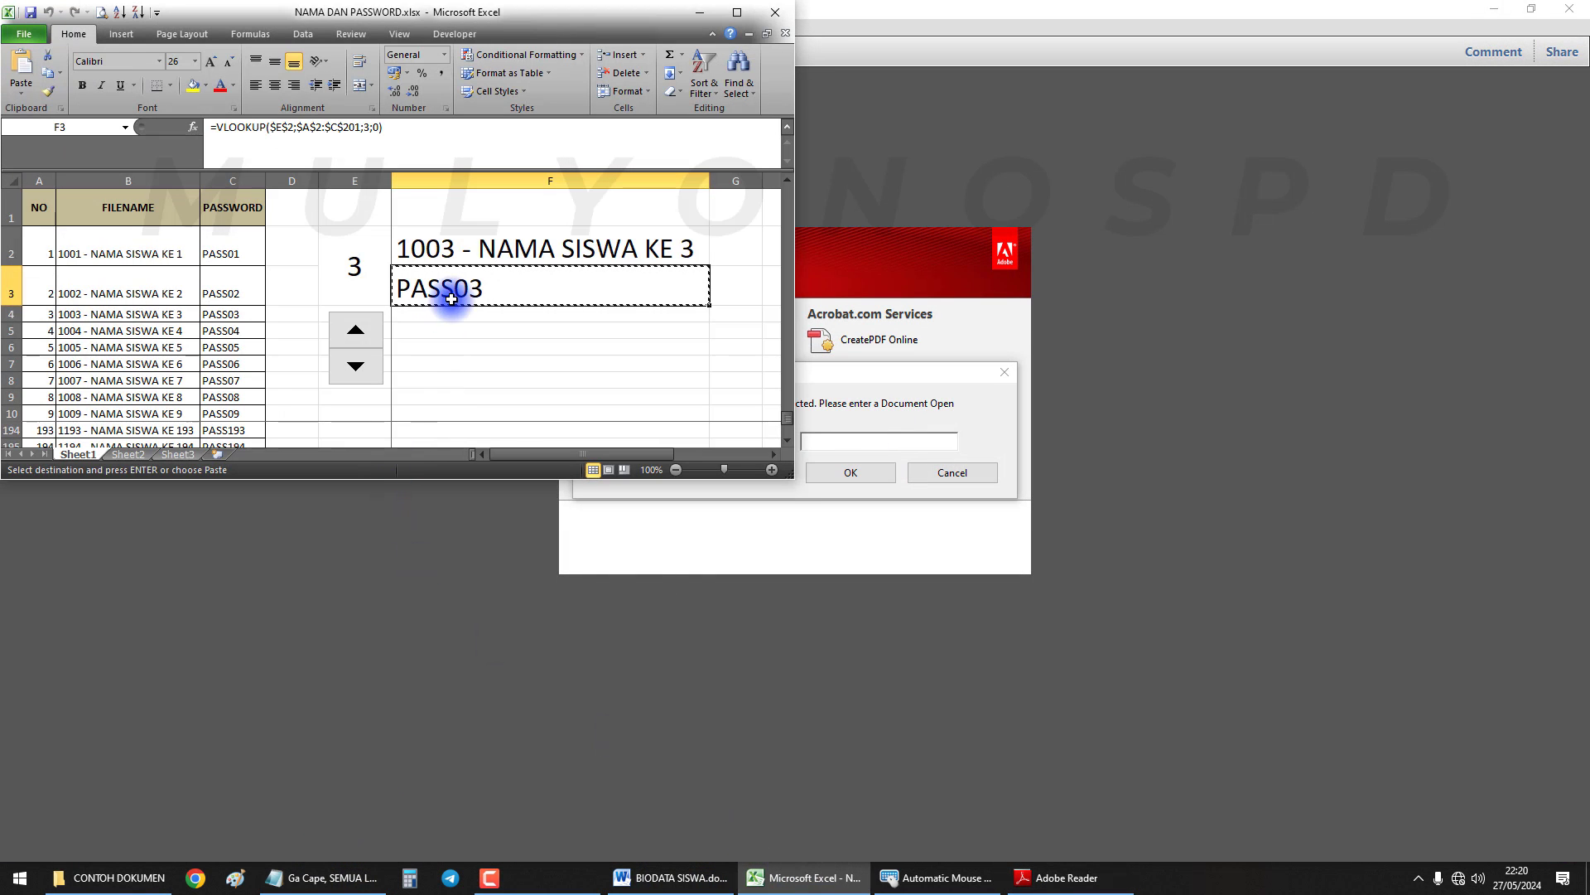
pyautogui.click(802, 436)
pyautogui.hotkey('ctrl', 'v')
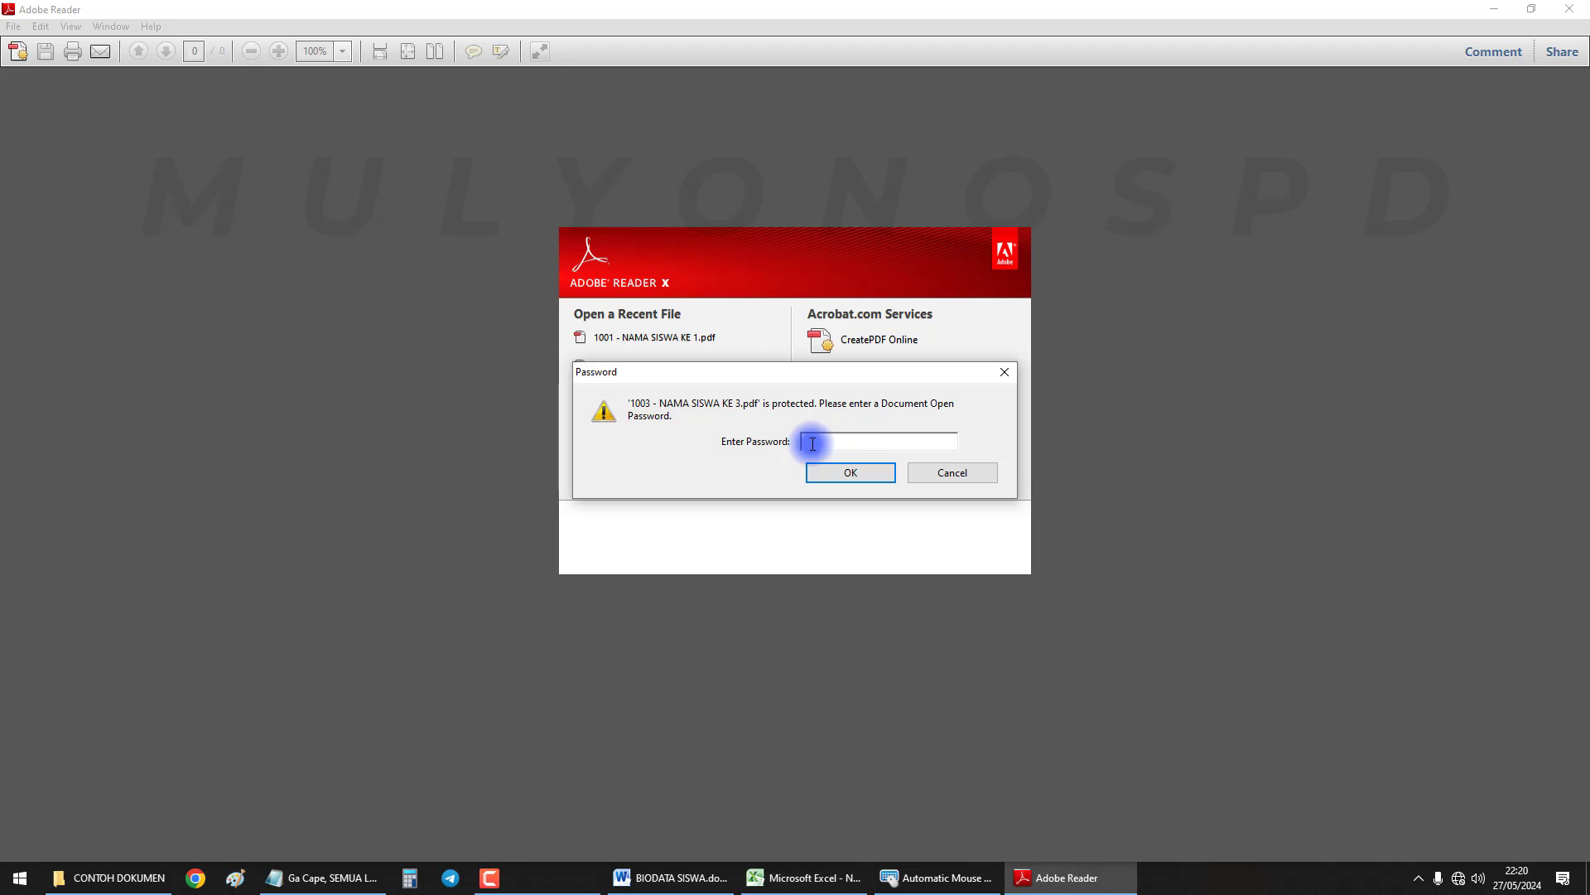
pyautogui.click(851, 472)
# Check the SISWA KE 3 name and DESA address, then close Adobe Reader and return to Word
pyautogui.moveTo(714, 397); pyautogui.dragTo(1207, 412)
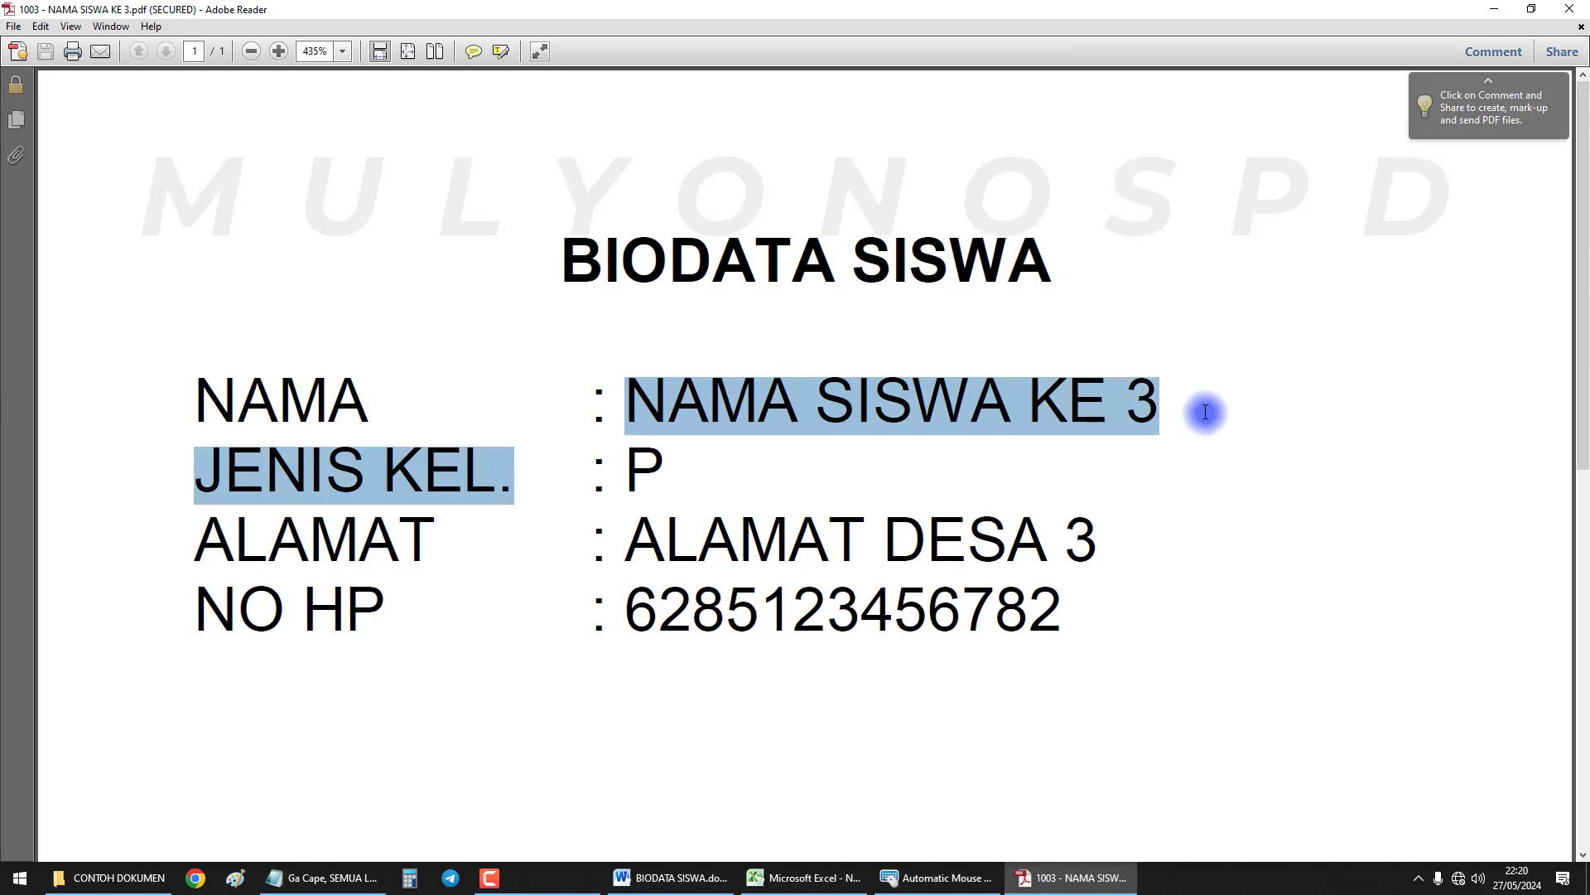
pyautogui.moveTo(909, 437); pyautogui.dragTo(1125, 405)
pyautogui.moveTo(877, 571); pyautogui.dragTo(1033, 573)
pyautogui.click(1582, 10)
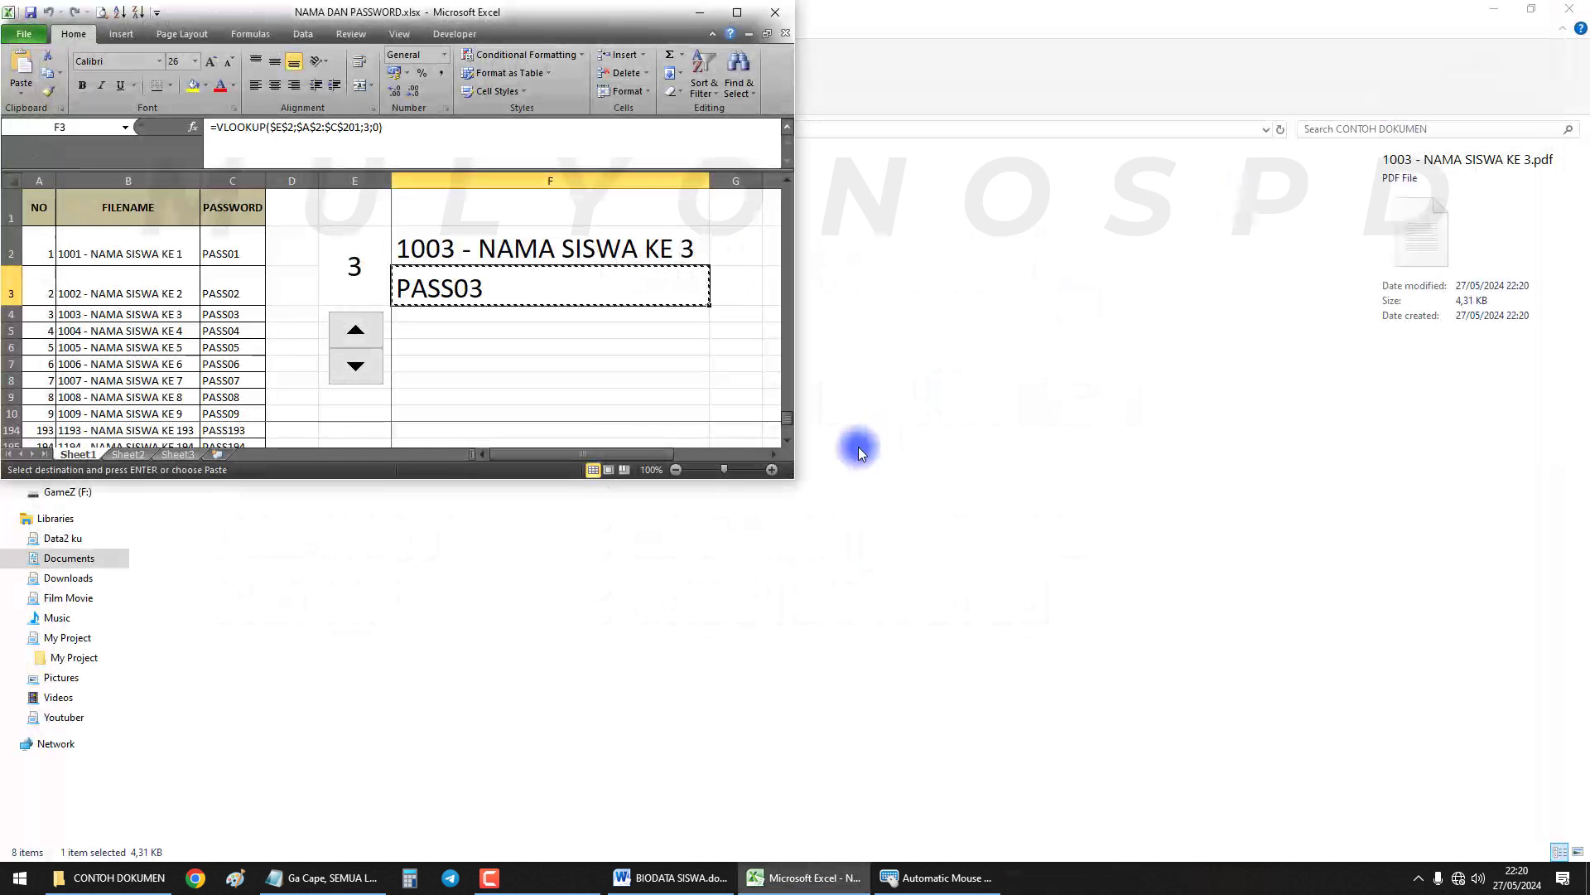
pyautogui.hotkey('alt', 'Tab')
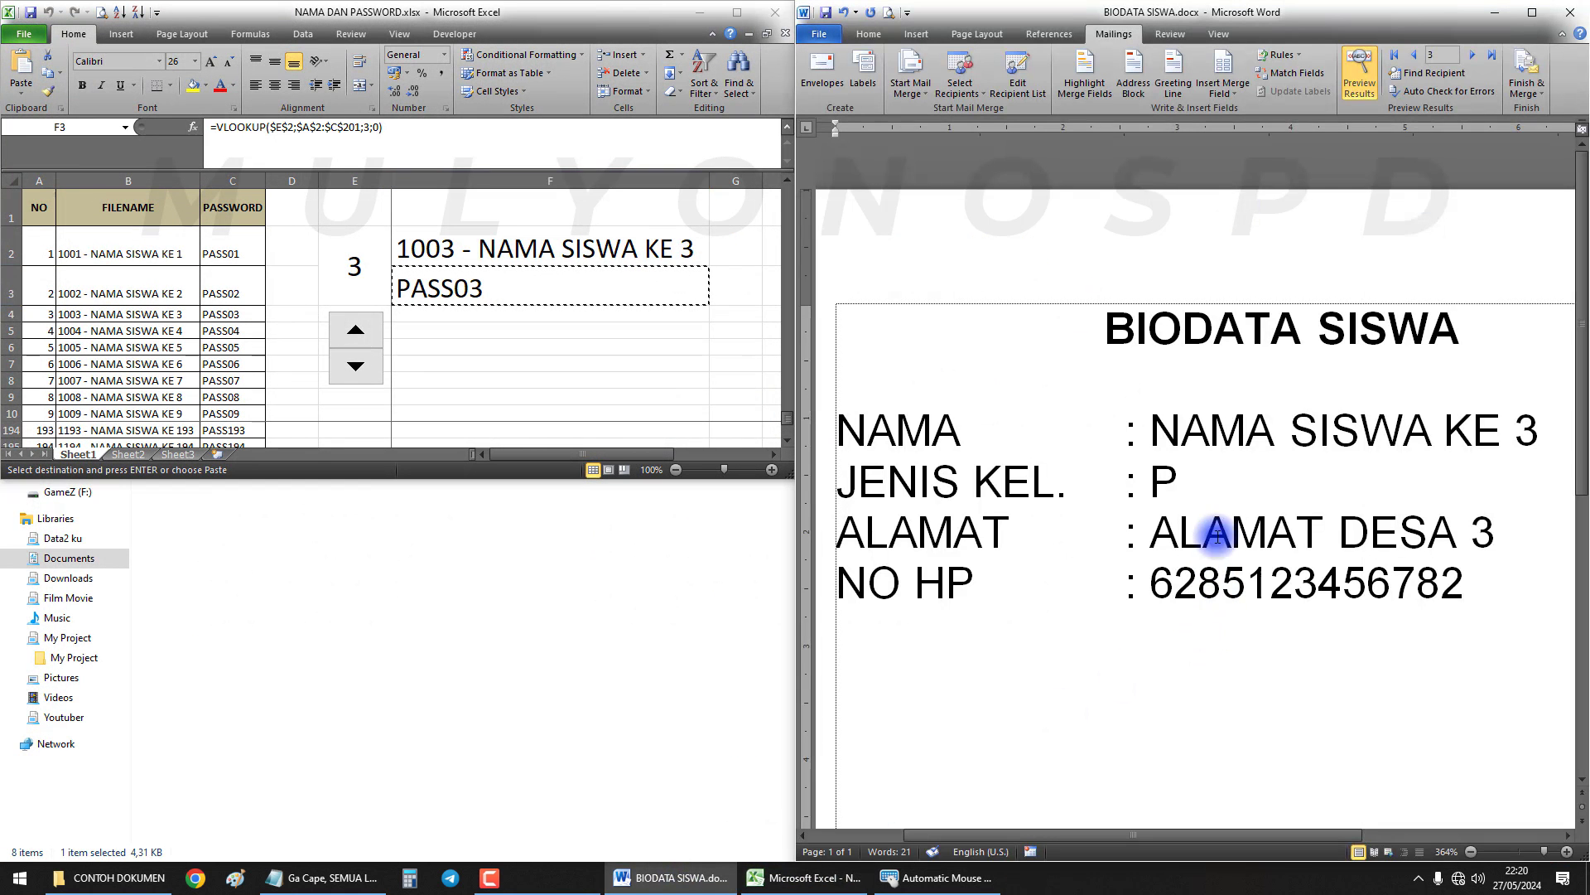
# Return to the biodata document and highlight the notes step about speeding up delays
pyautogui.click(1214, 461)
pyautogui.scroll(-6, 1214, 457)
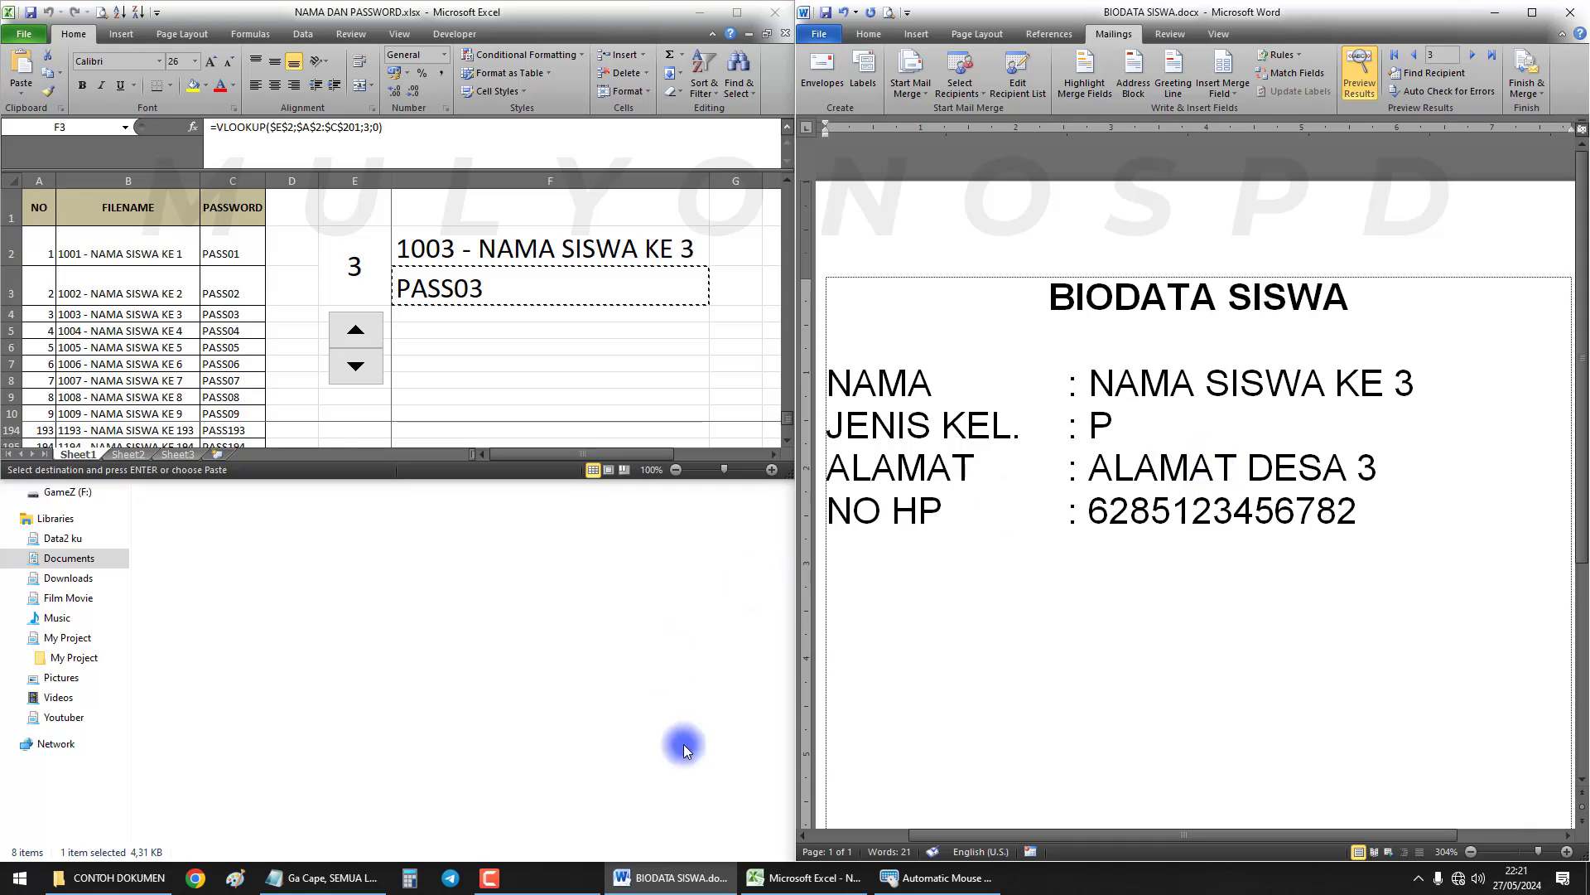
pyautogui.click(323, 878)
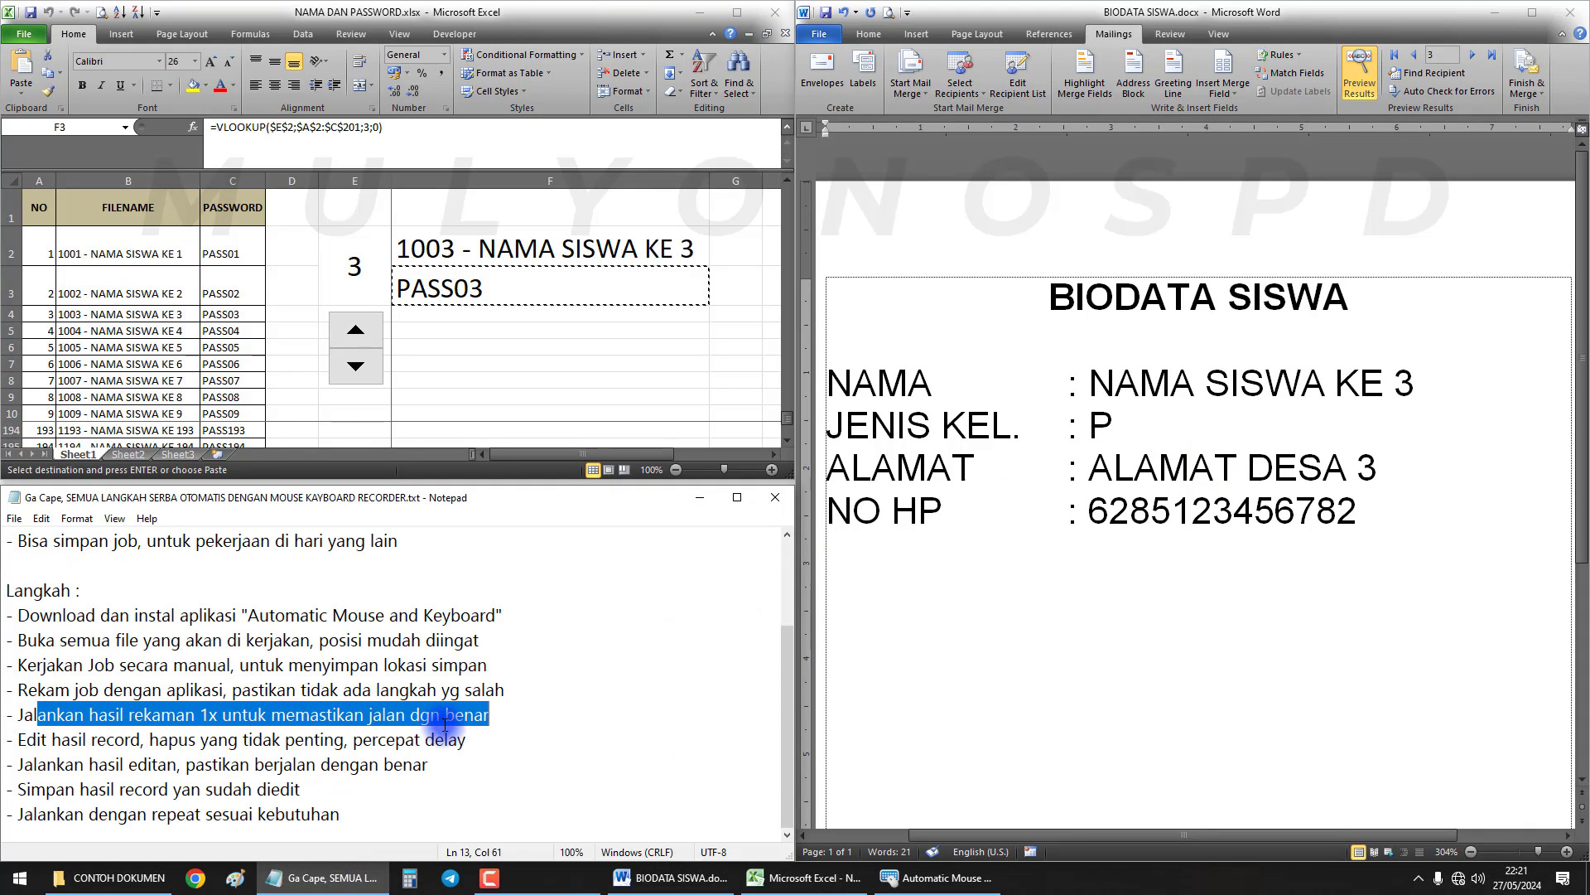
pyautogui.moveTo(27, 743); pyautogui.dragTo(475, 743)
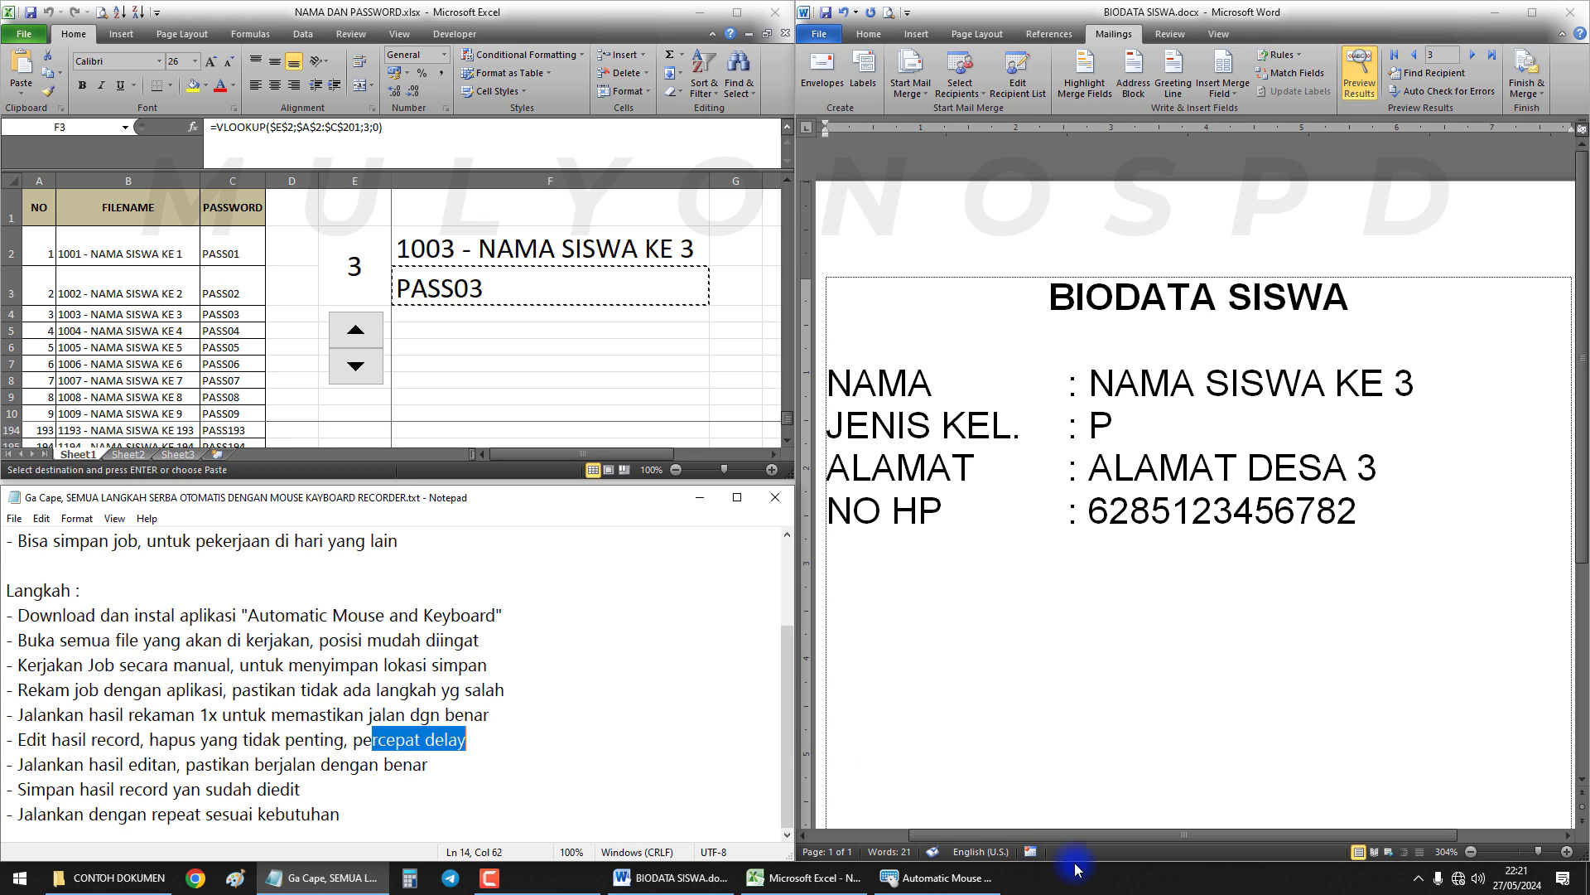
# Bring the macro window forward and open the Play Record step's event list in Edit Record
pyautogui.click(932, 876)
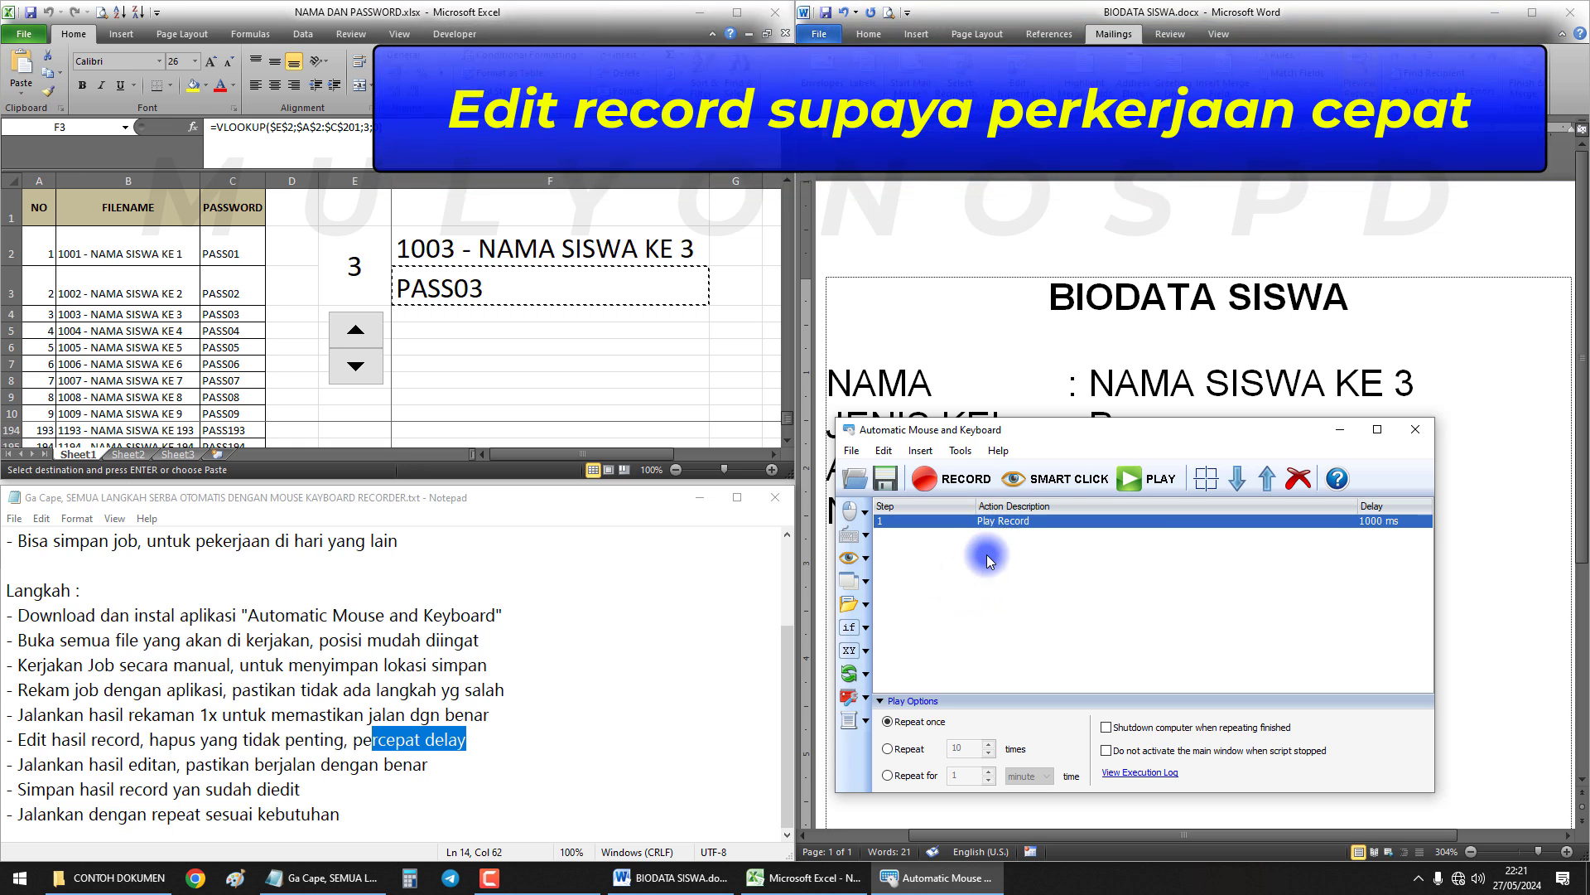
pyautogui.moveTo(948, 430); pyautogui.dragTo(959, 429)
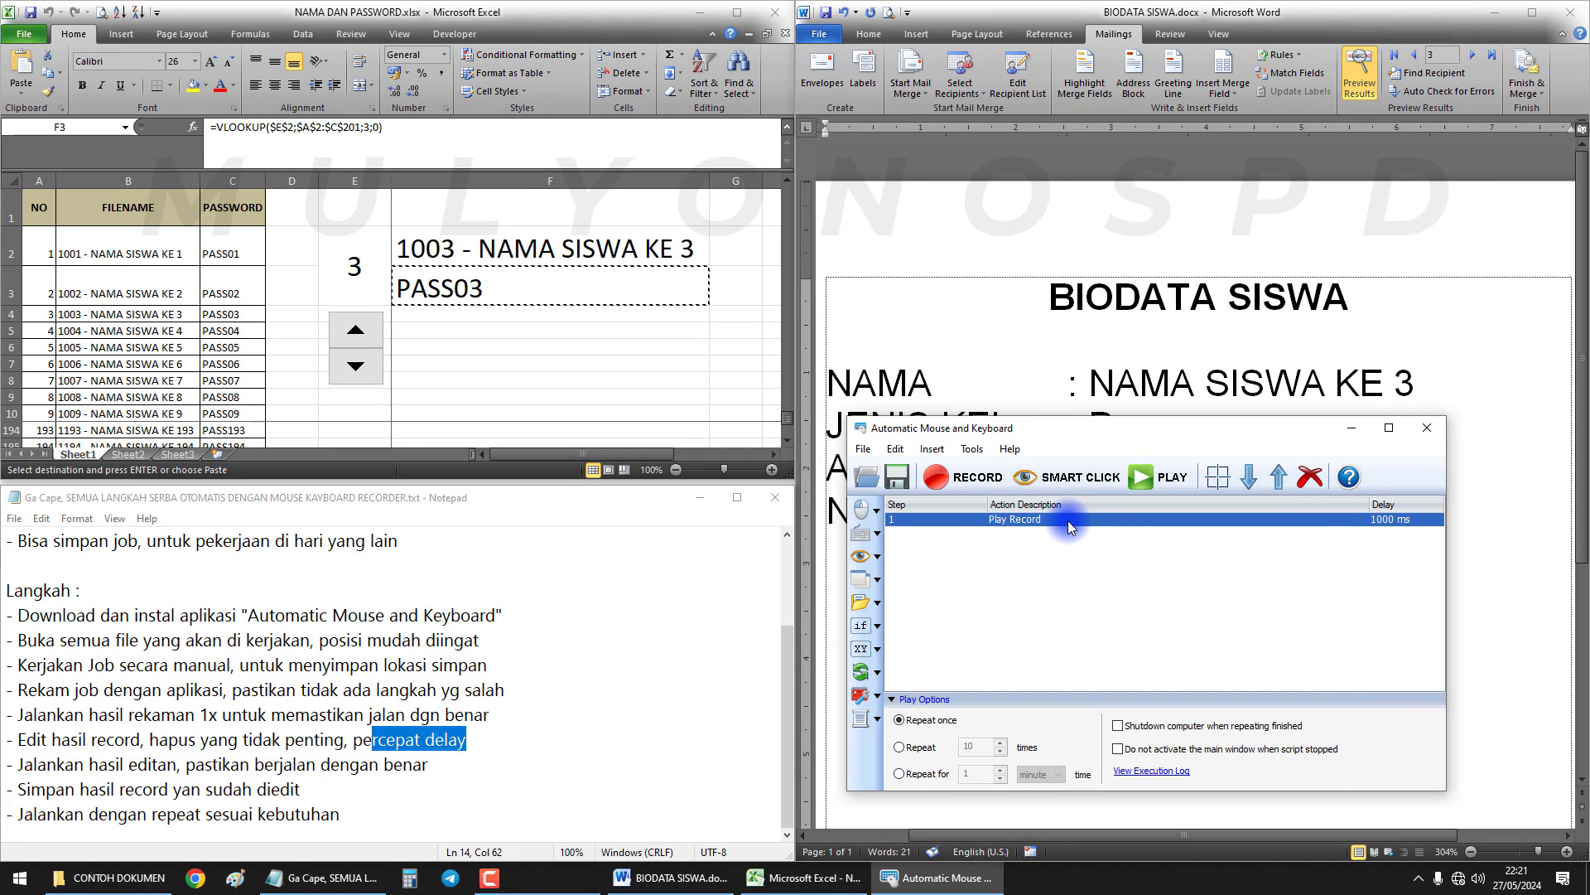
pyautogui.doubleClick(1067, 520)
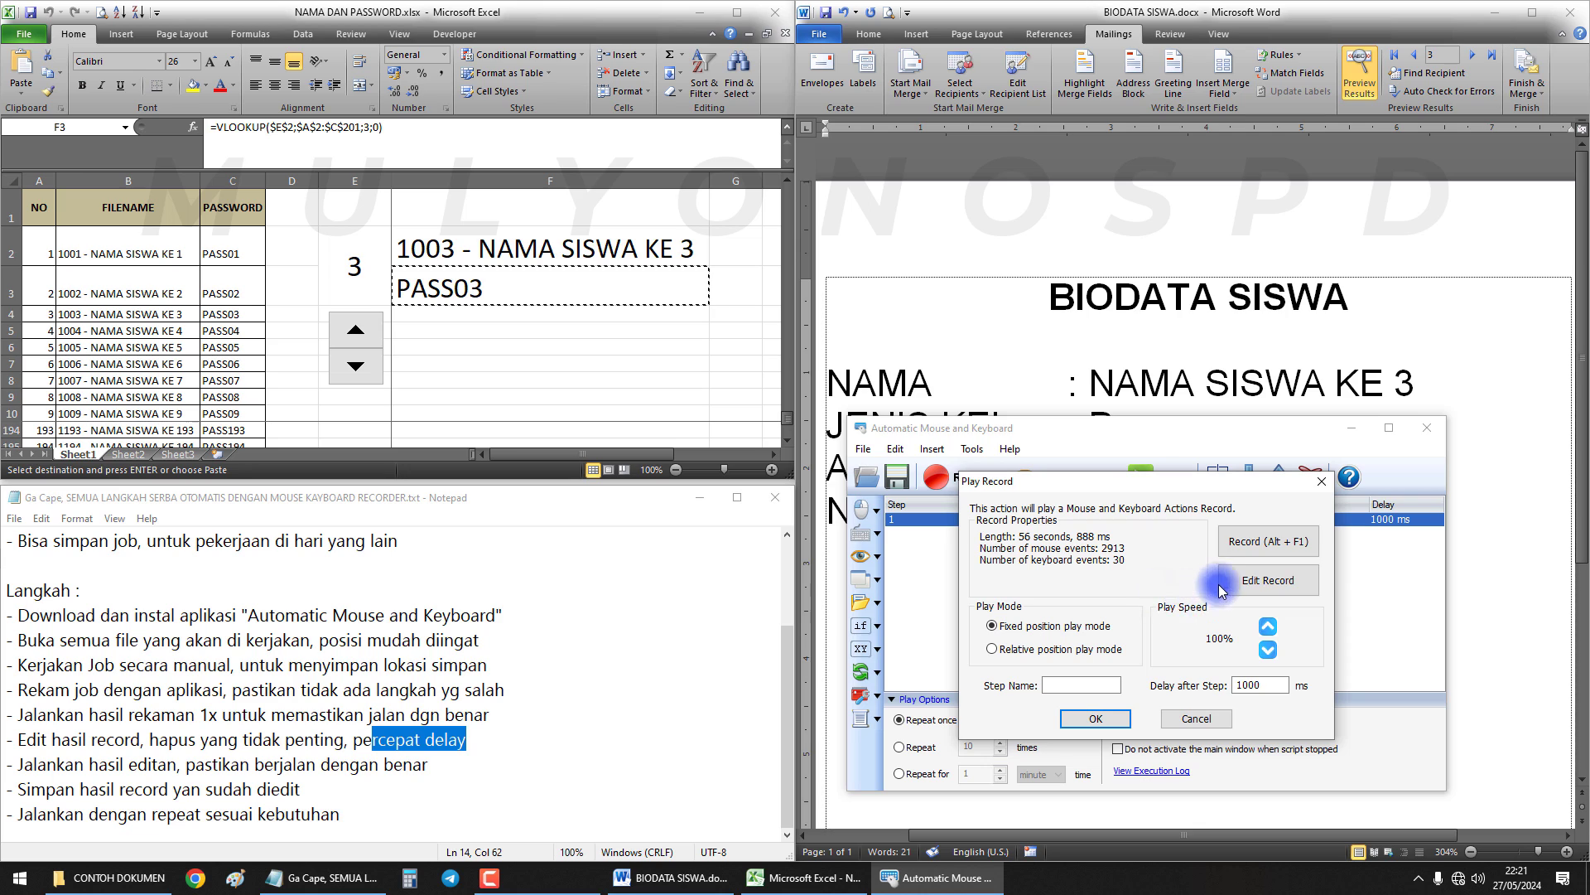
pyautogui.click(1280, 586)
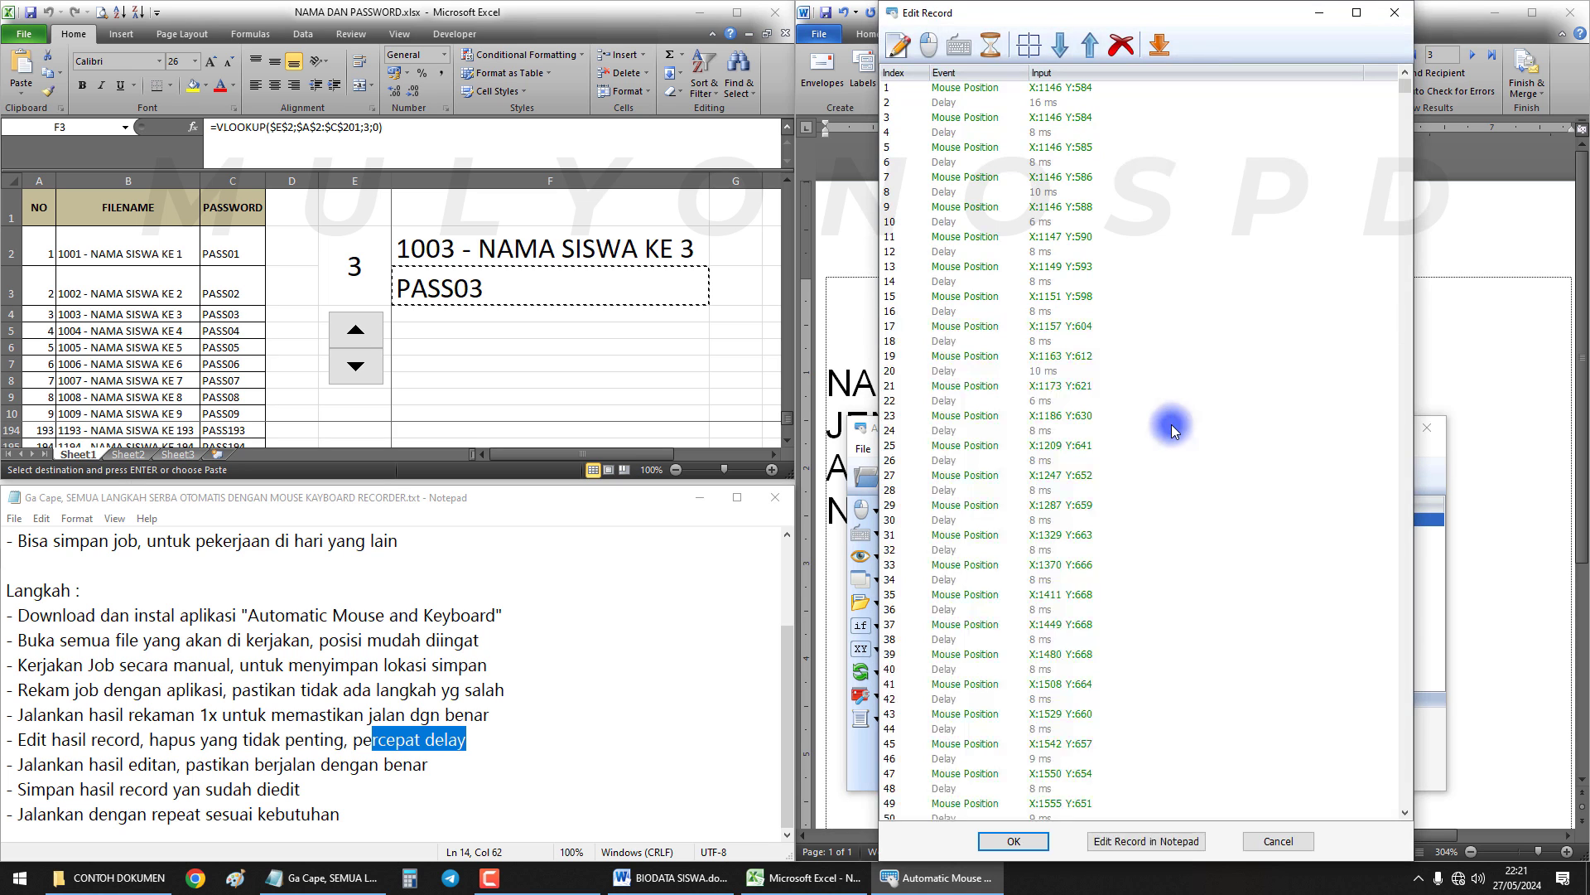
pyautogui.moveTo(1403, 89); pyautogui.dragTo(1412, 824)
pyautogui.click(1127, 800)
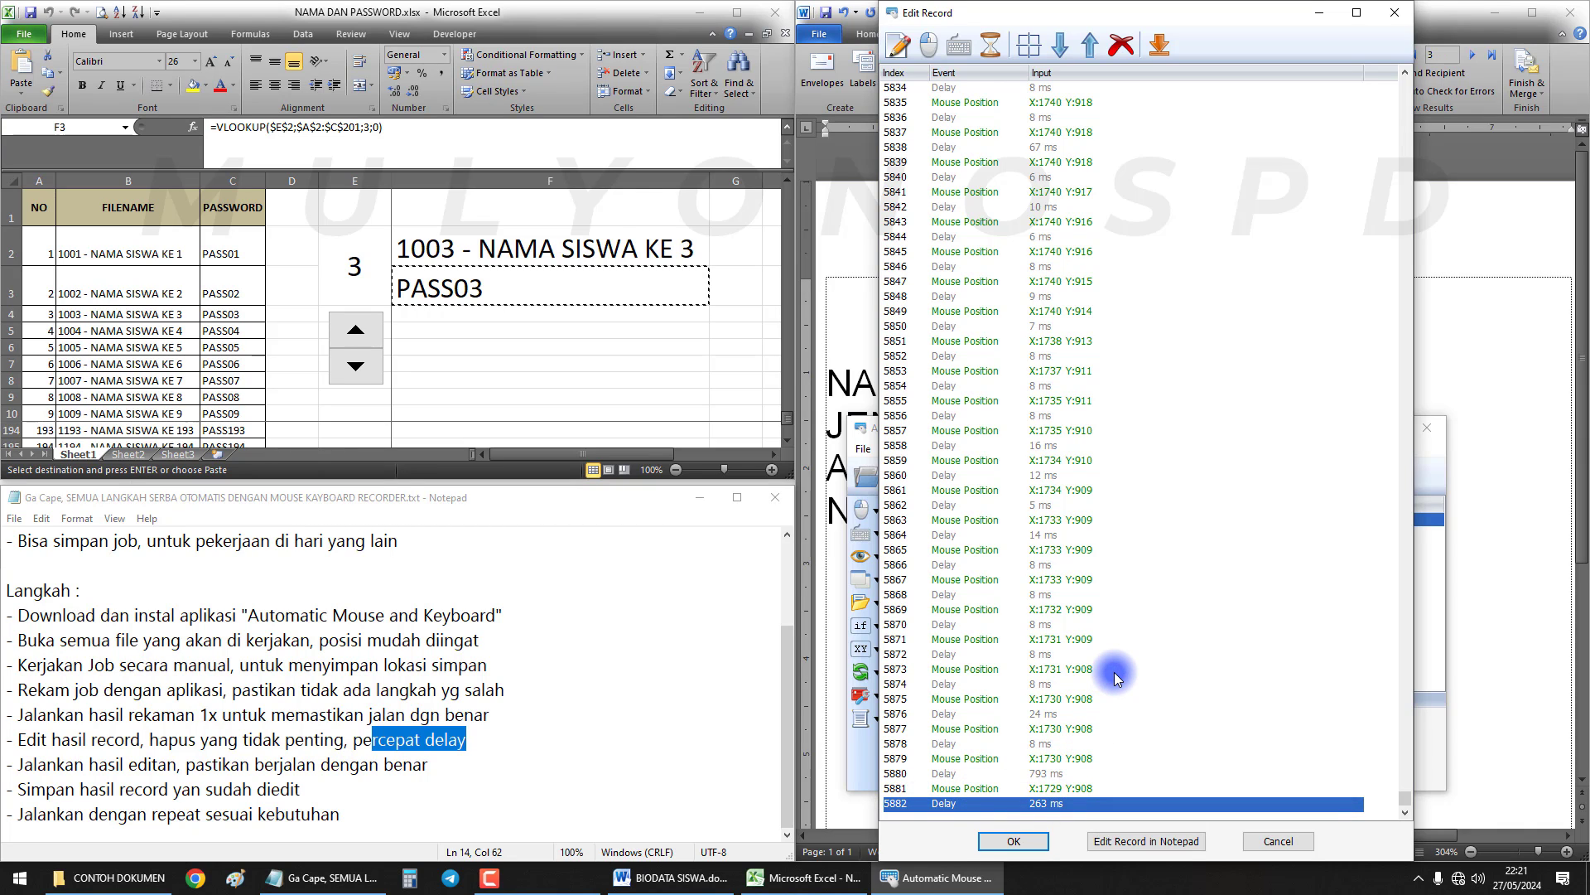
pyautogui.scroll(6, 1115, 677)
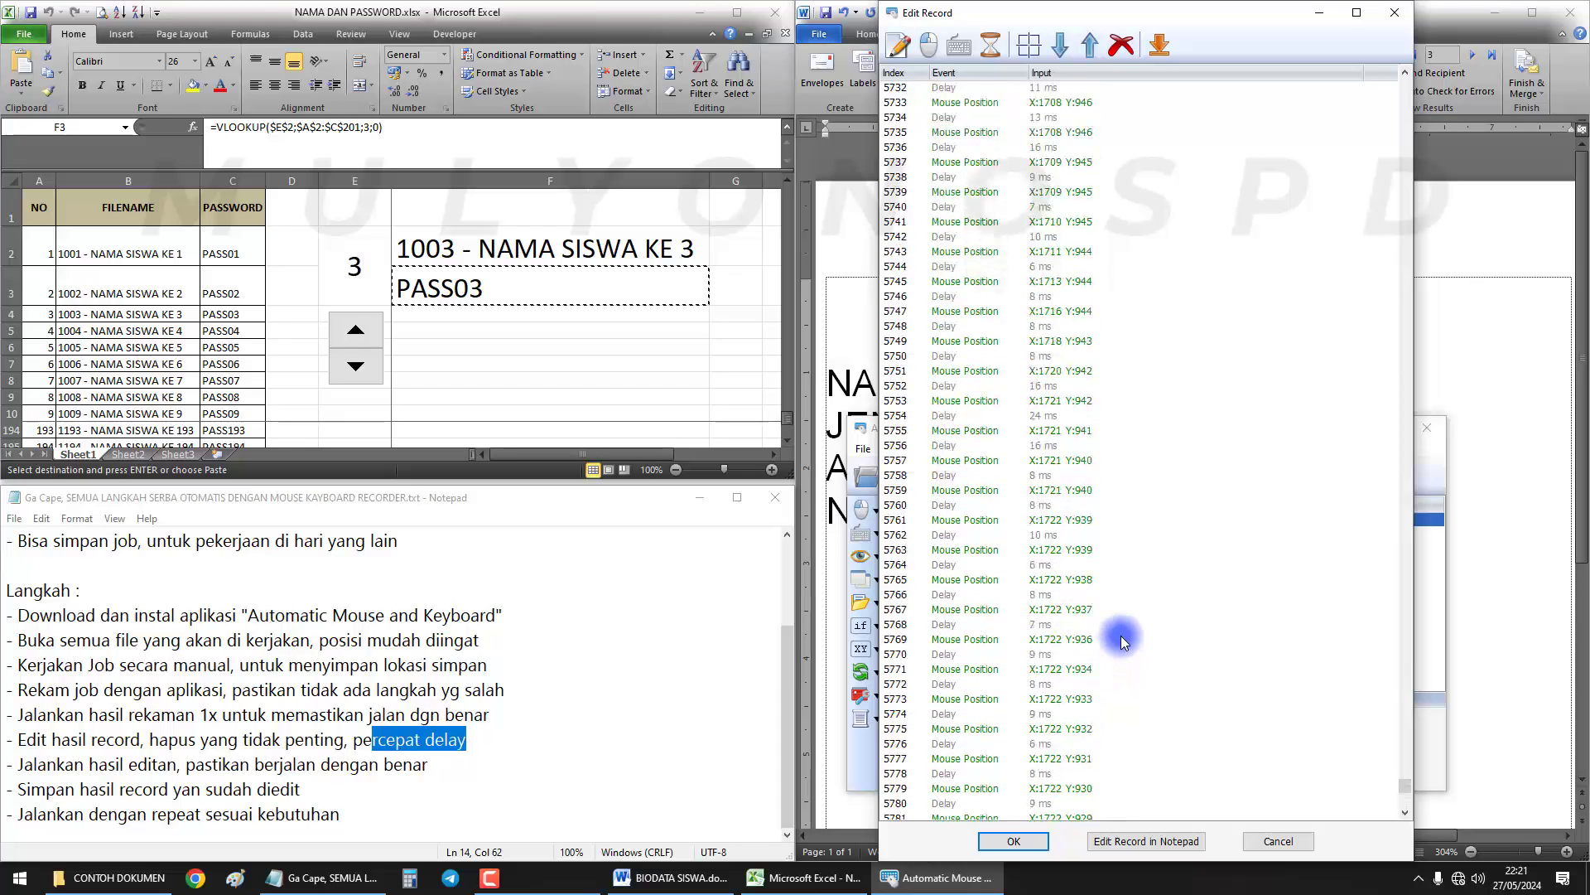
pyautogui.scroll(7, 1110, 573)
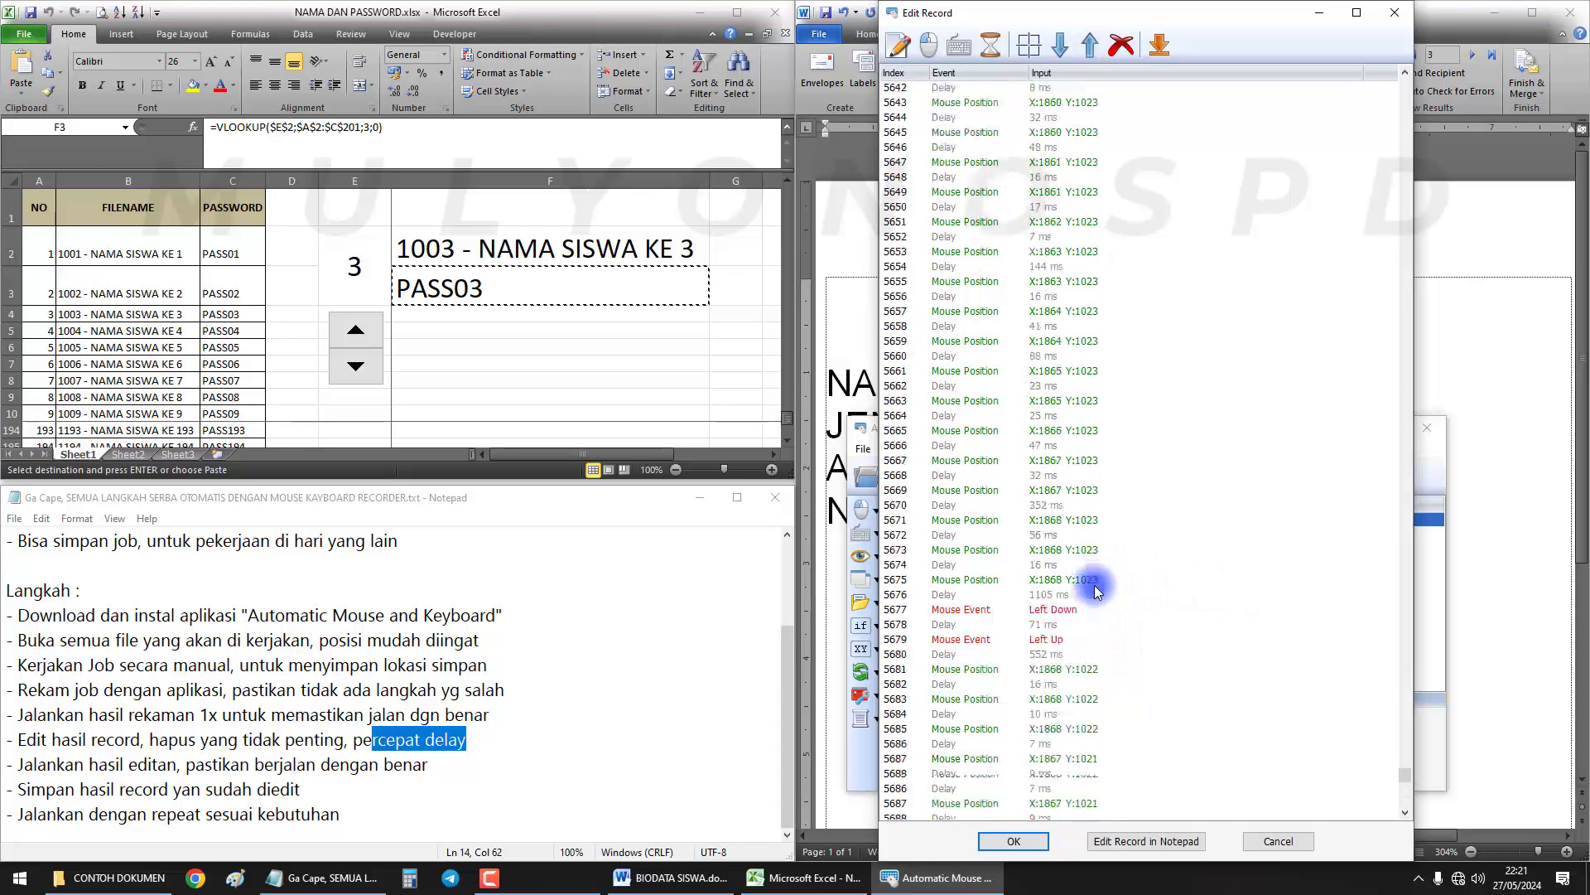
pyautogui.click(983, 608)
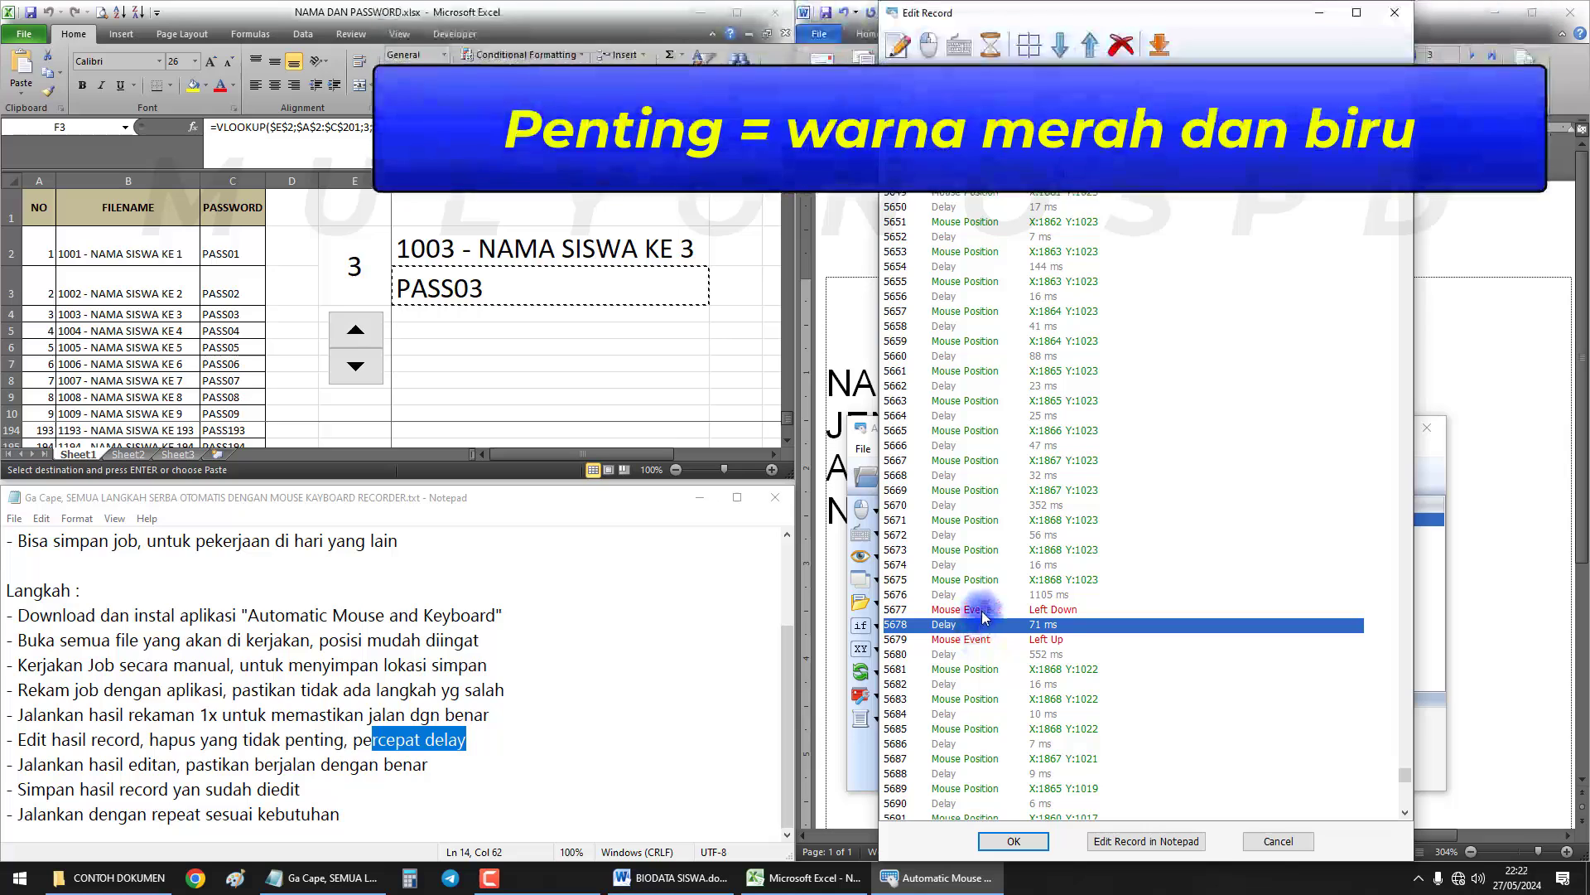
pyautogui.click(990, 641)
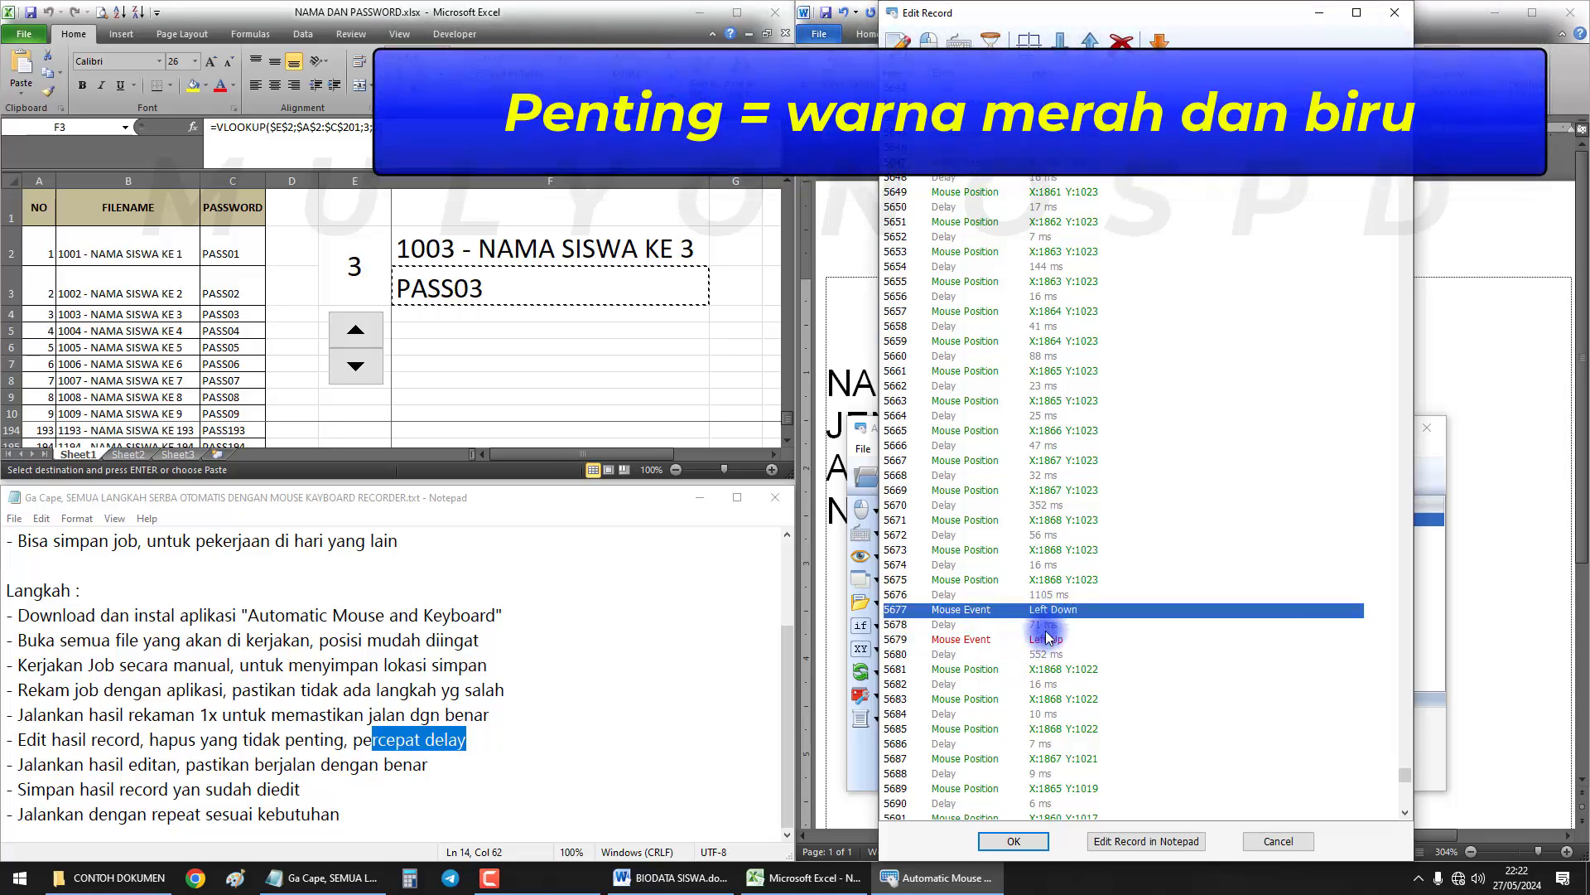
pyautogui.scroll(5, 1052, 611)
pyautogui.scroll(20, 1052, 598)
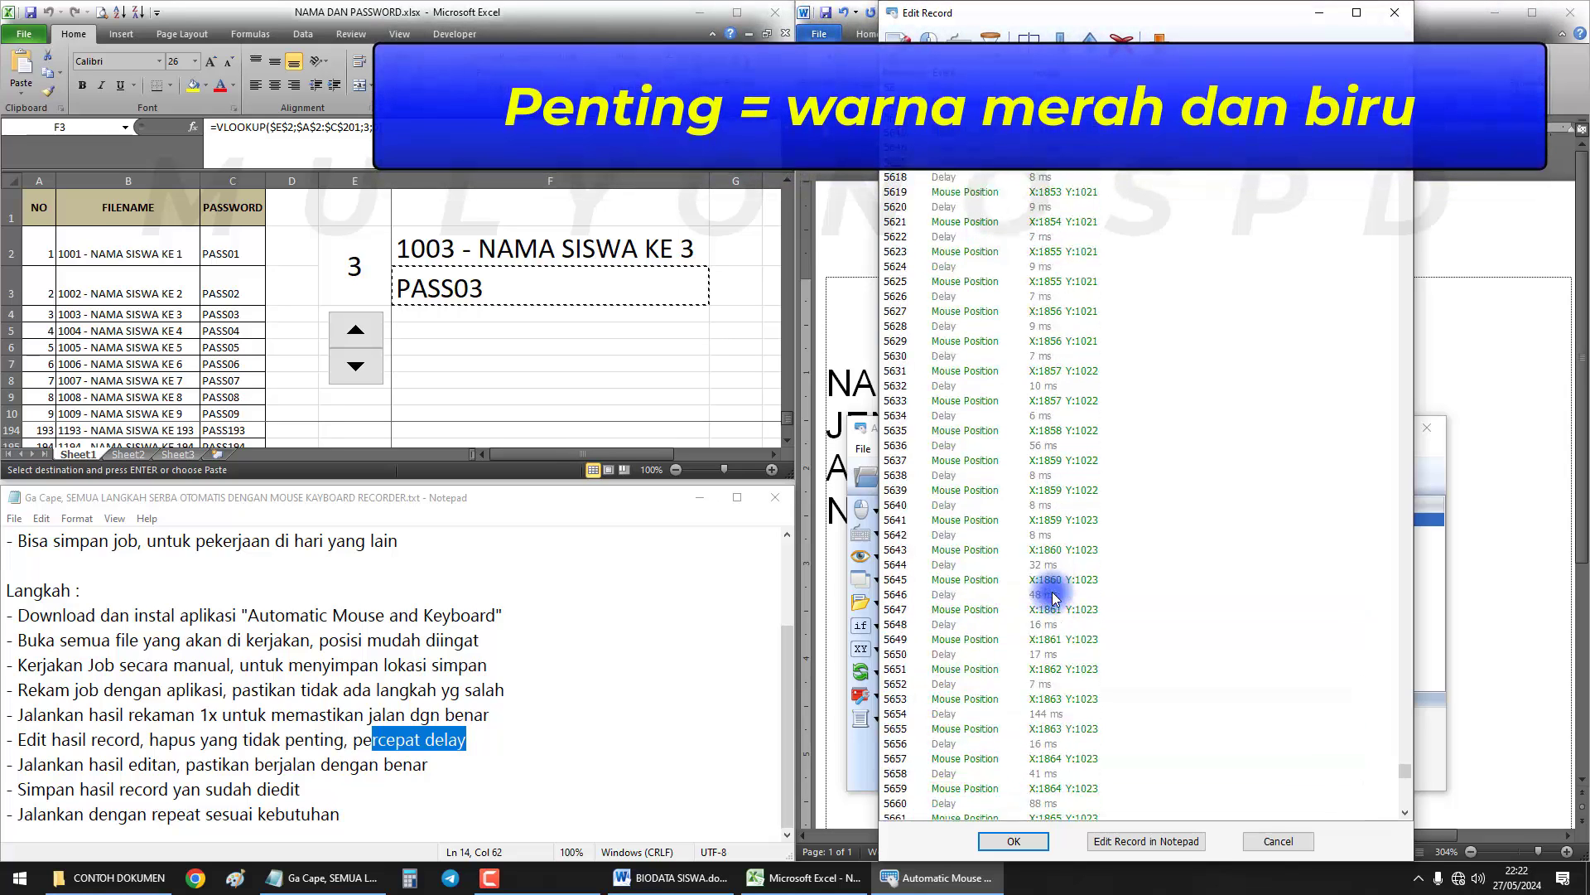
pyautogui.scroll(7, 1055, 599)
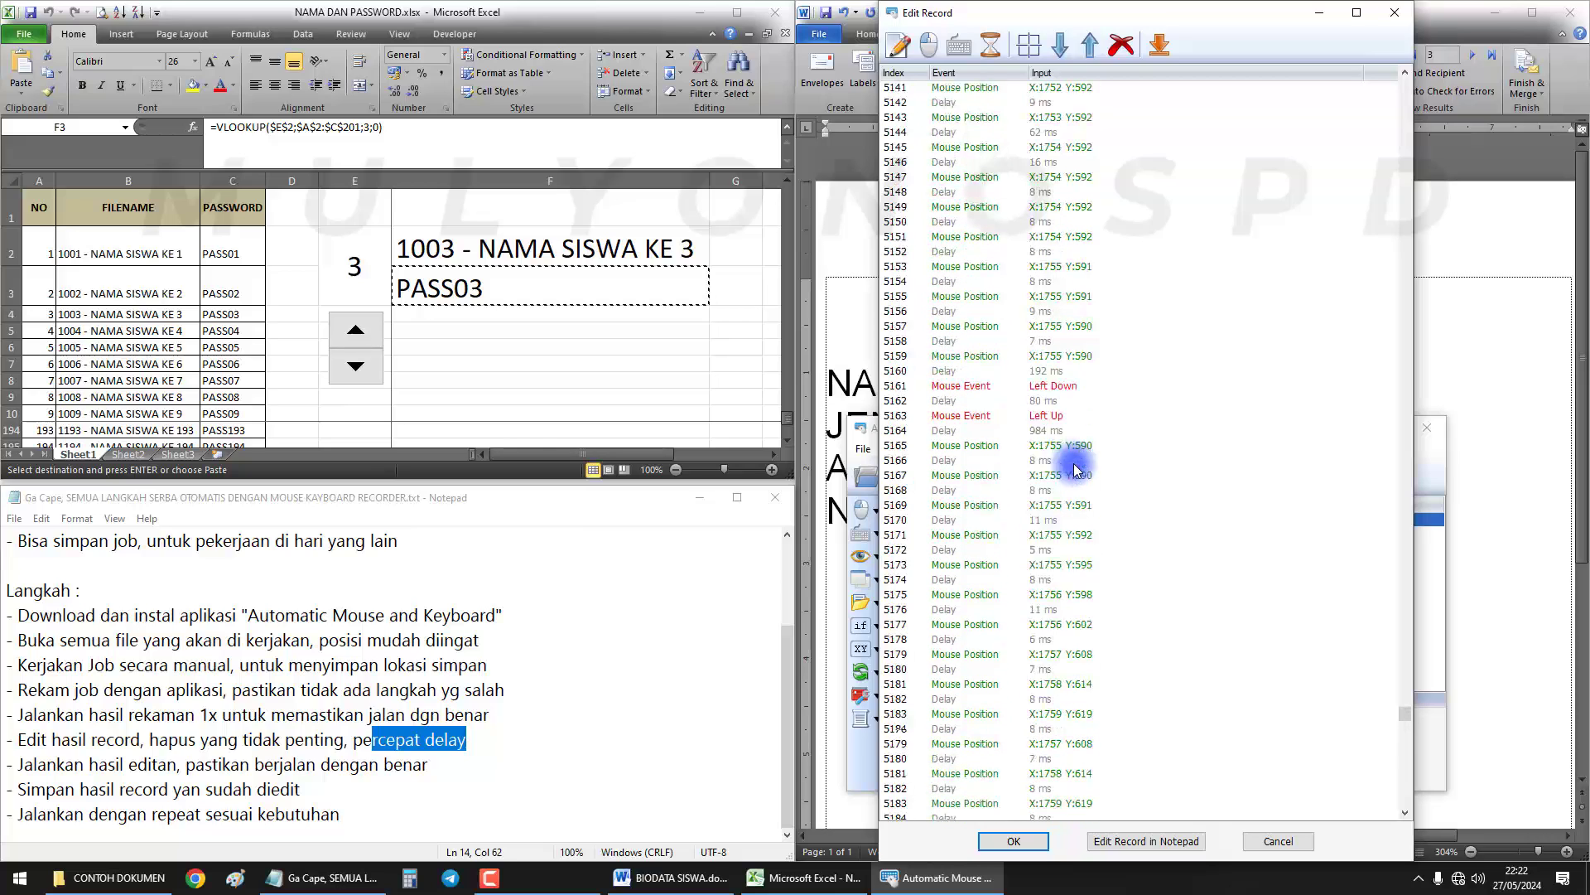
pyautogui.click(1062, 389)
pyautogui.scroll(12, 1068, 398)
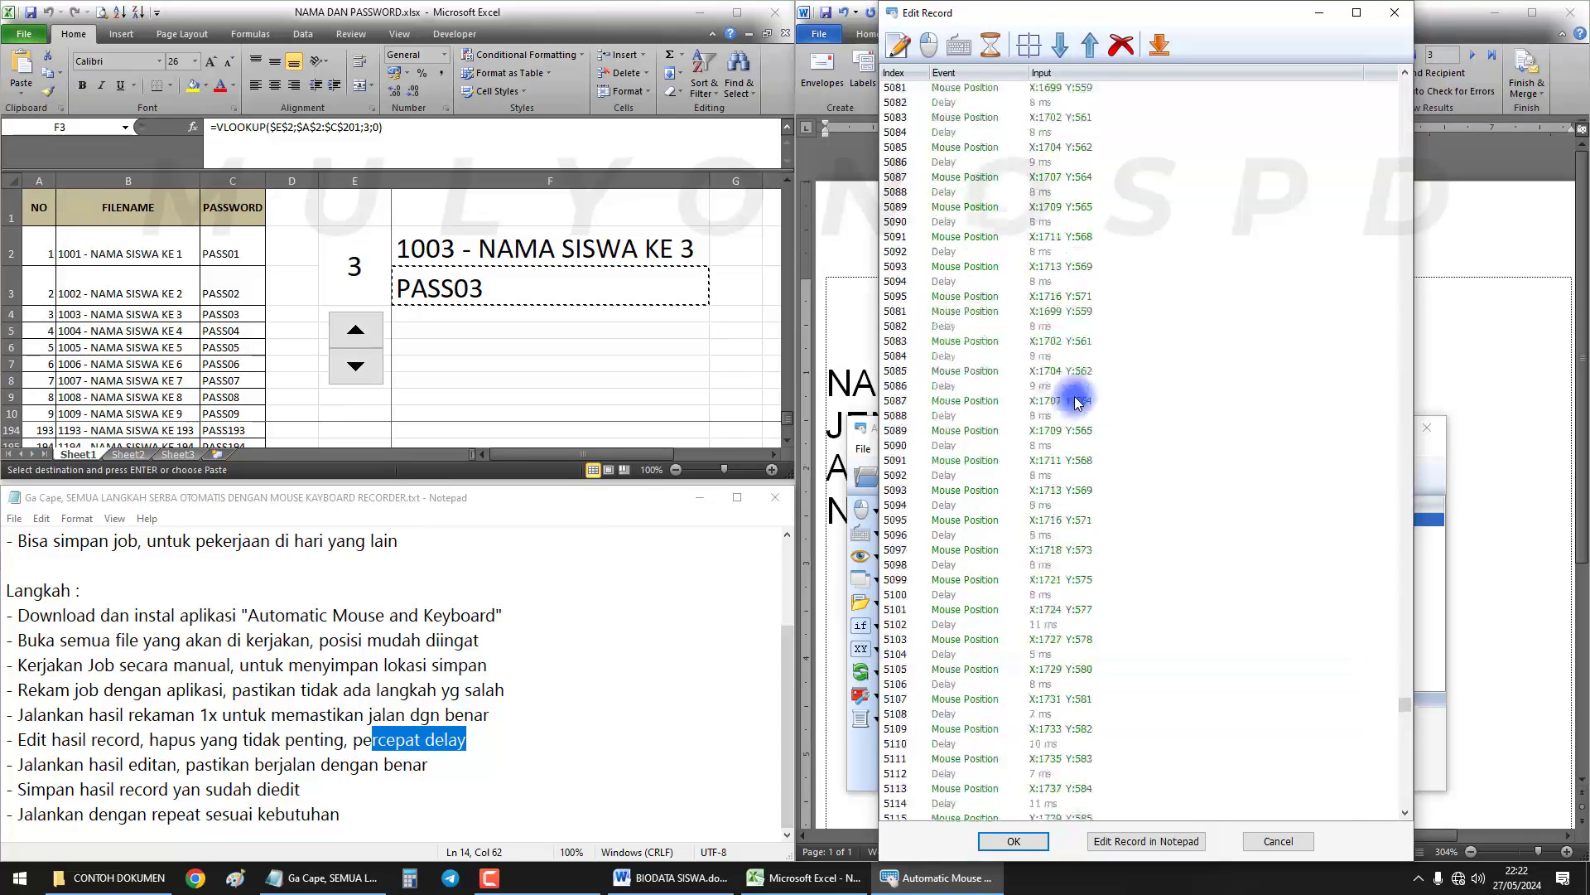
pyautogui.scroll(12, 1077, 404)
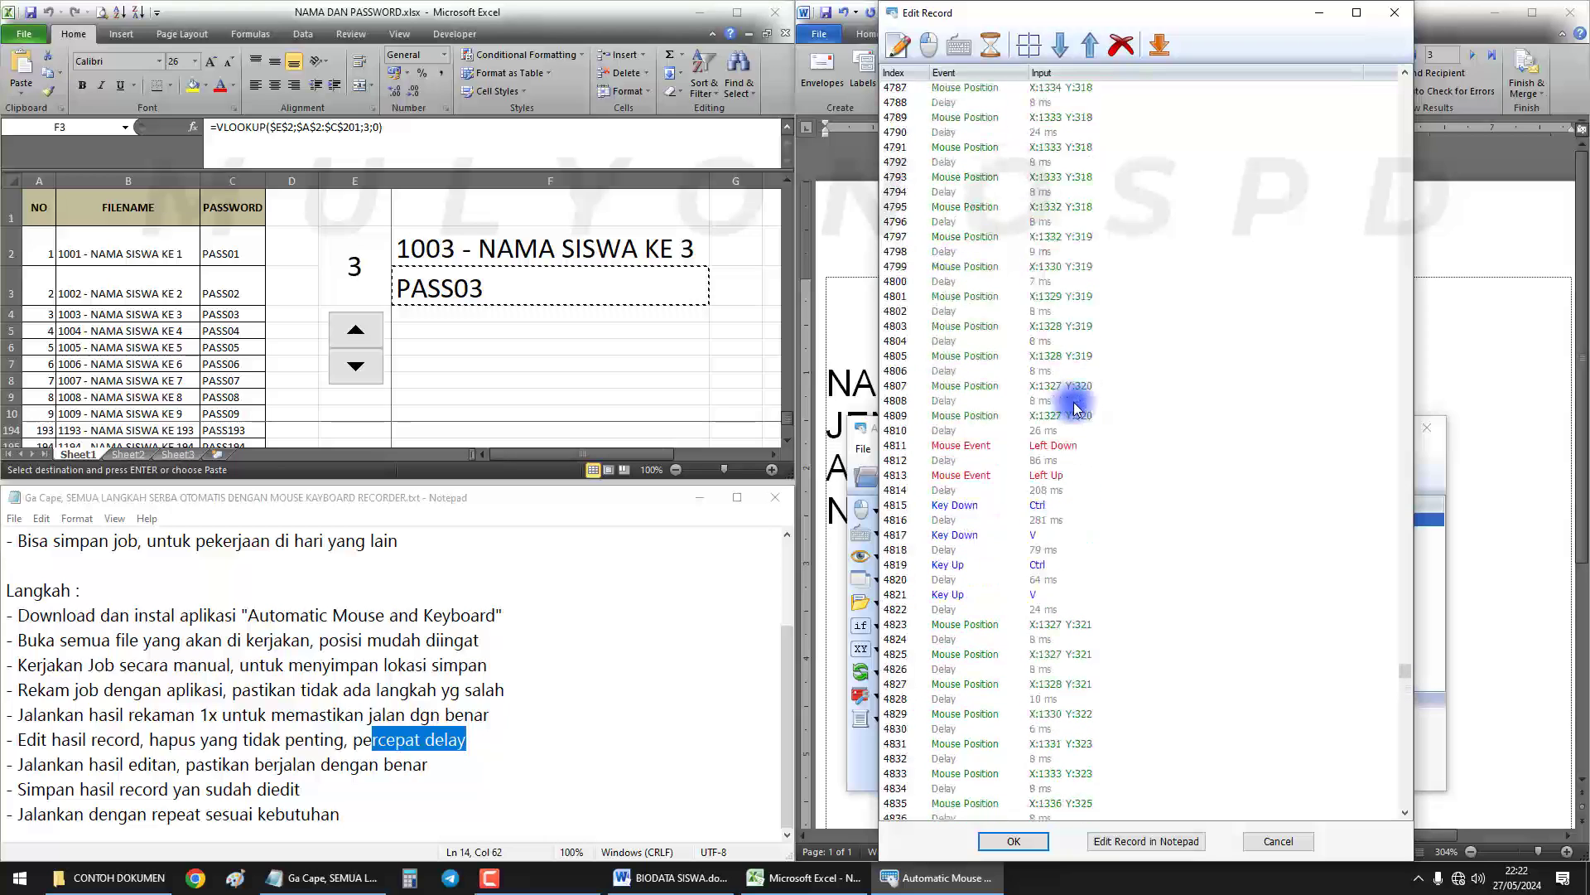
pyautogui.click(1056, 507)
pyautogui.click(1052, 535)
pyautogui.click(1055, 476)
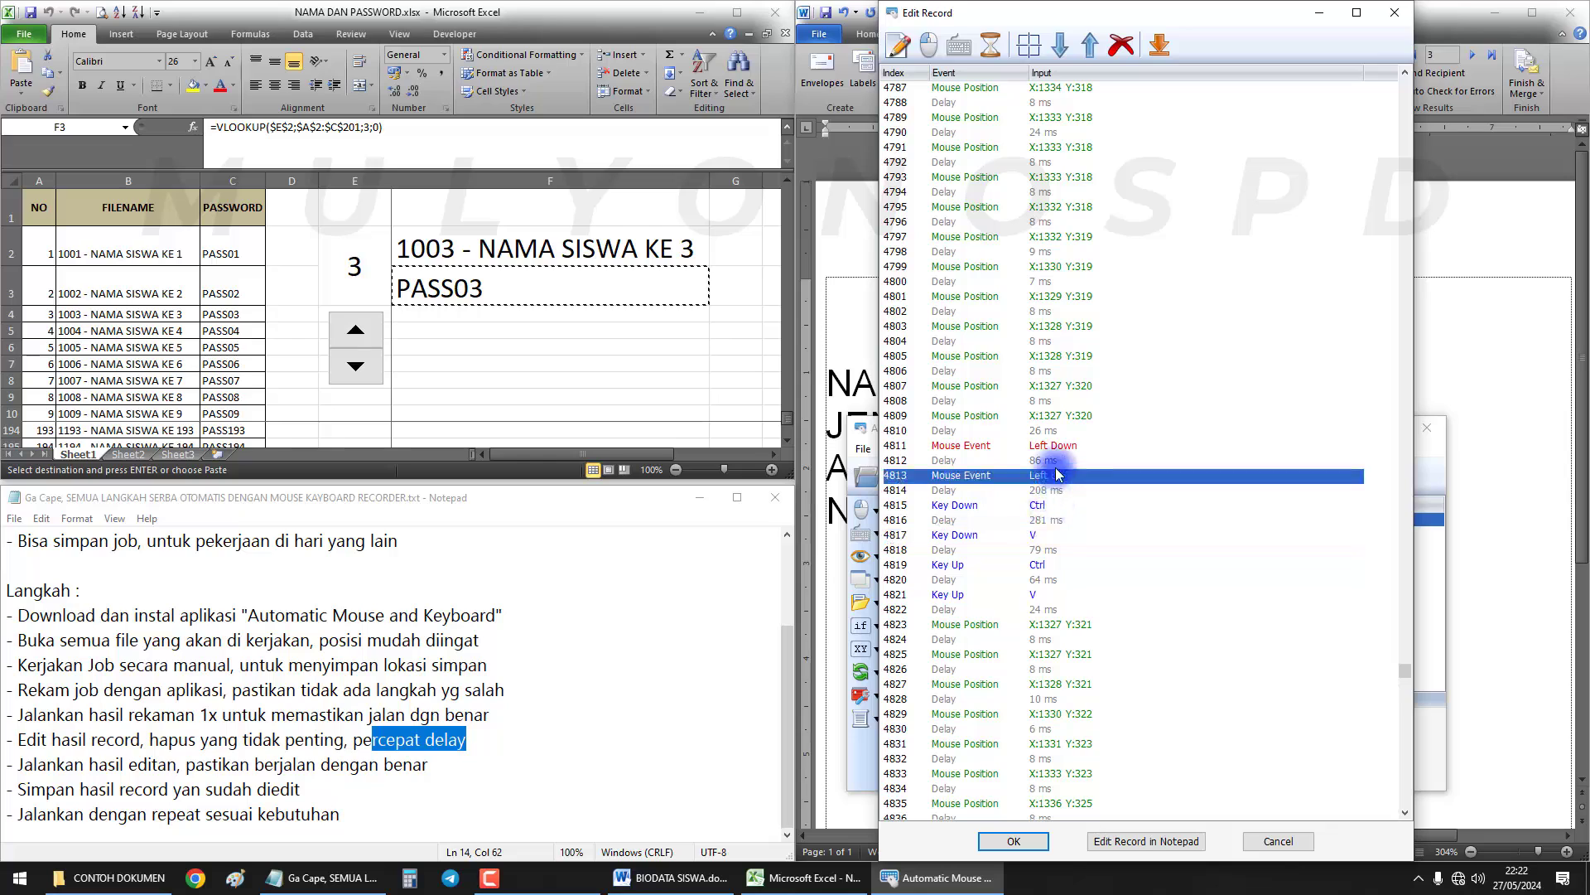
pyautogui.click(1054, 446)
pyautogui.click(1050, 476)
pyautogui.click(1041, 535)
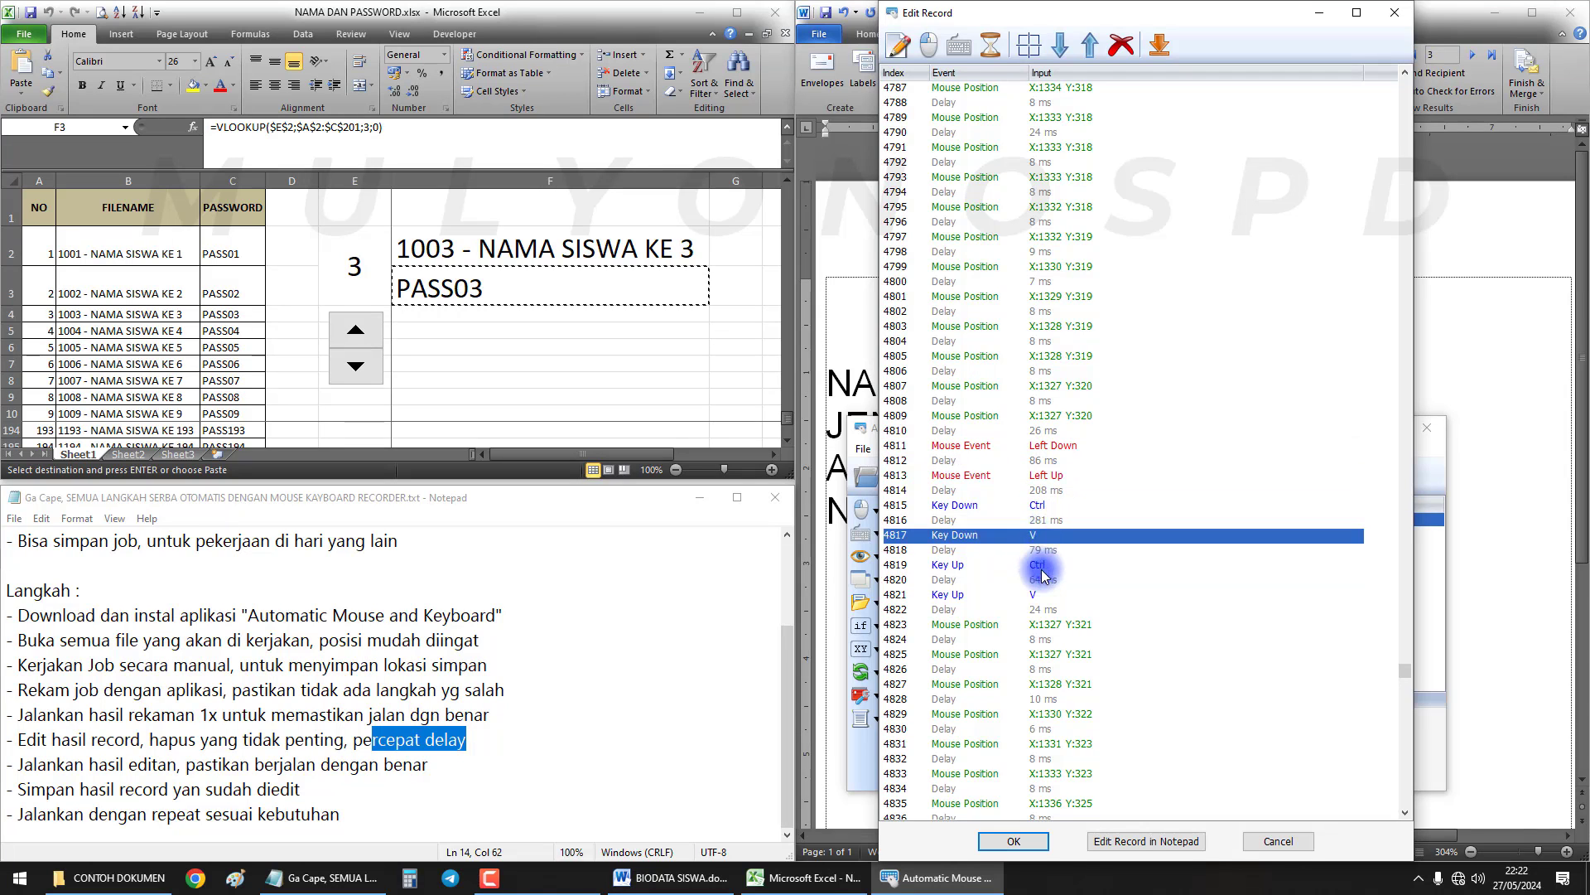
pyautogui.click(1042, 565)
pyautogui.click(1042, 595)
pyautogui.click(1042, 563)
pyautogui.click(1046, 535)
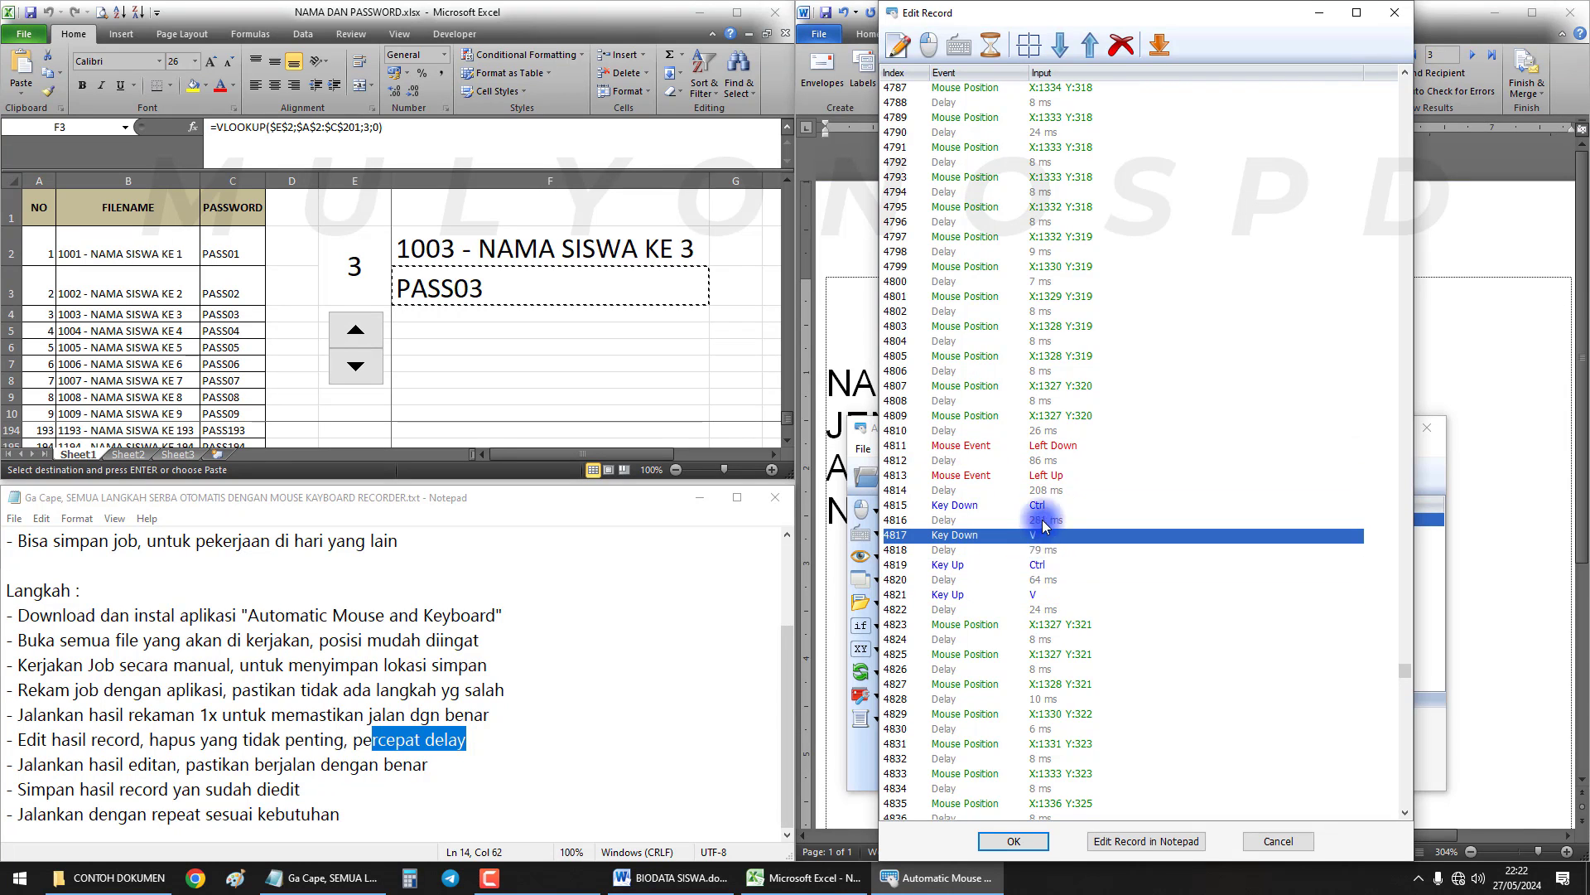
pyautogui.click(1057, 506)
pyautogui.scroll(14, 1068, 500)
pyautogui.scroll(20, 1077, 497)
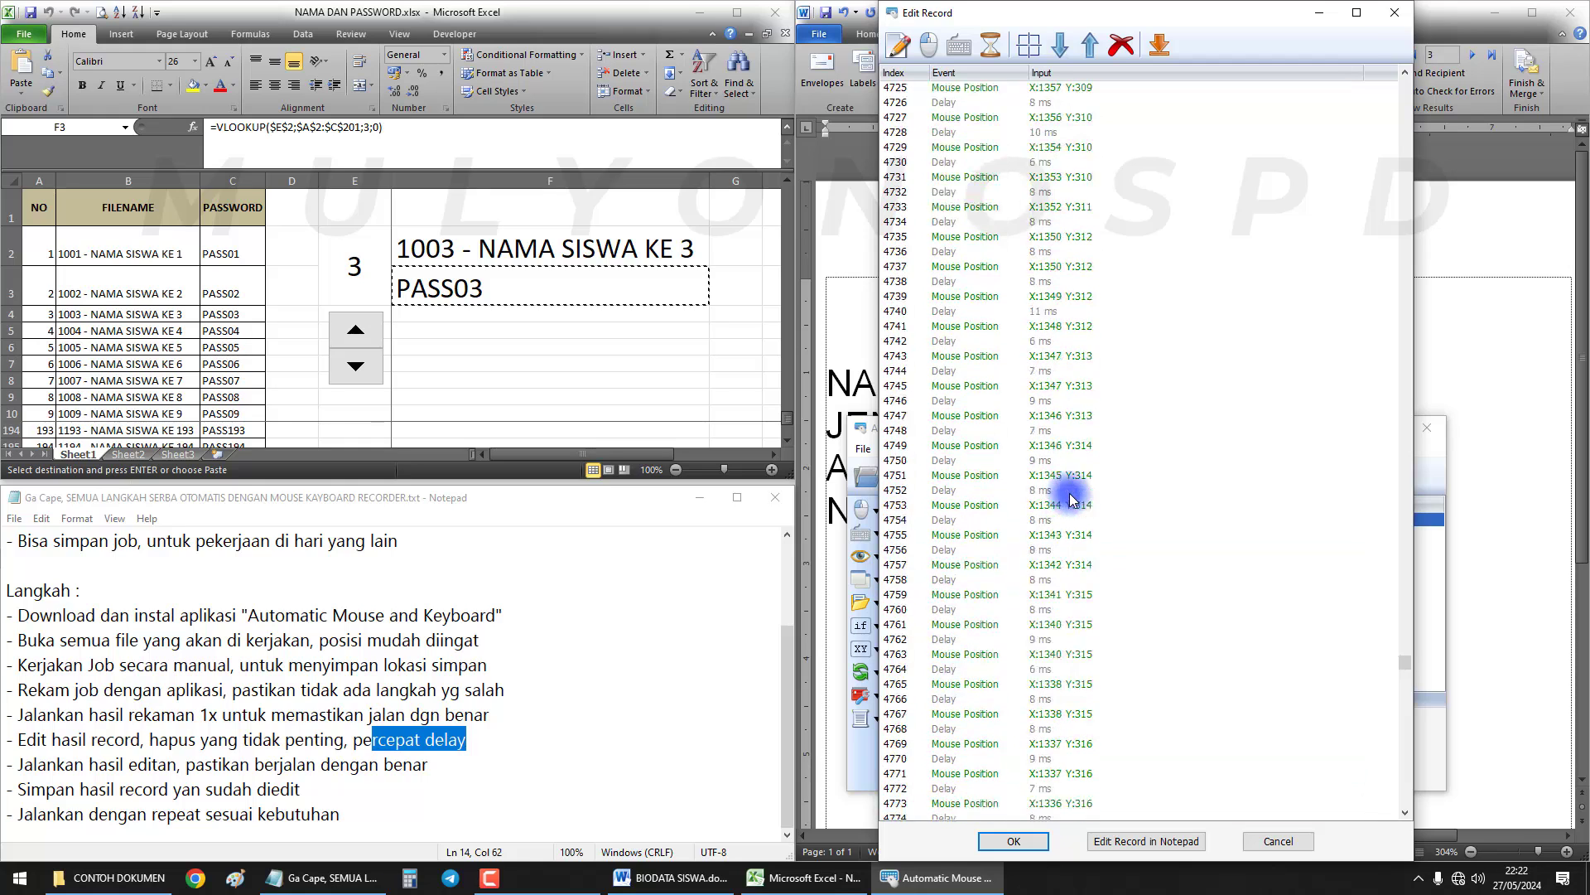
pyautogui.click(1048, 461)
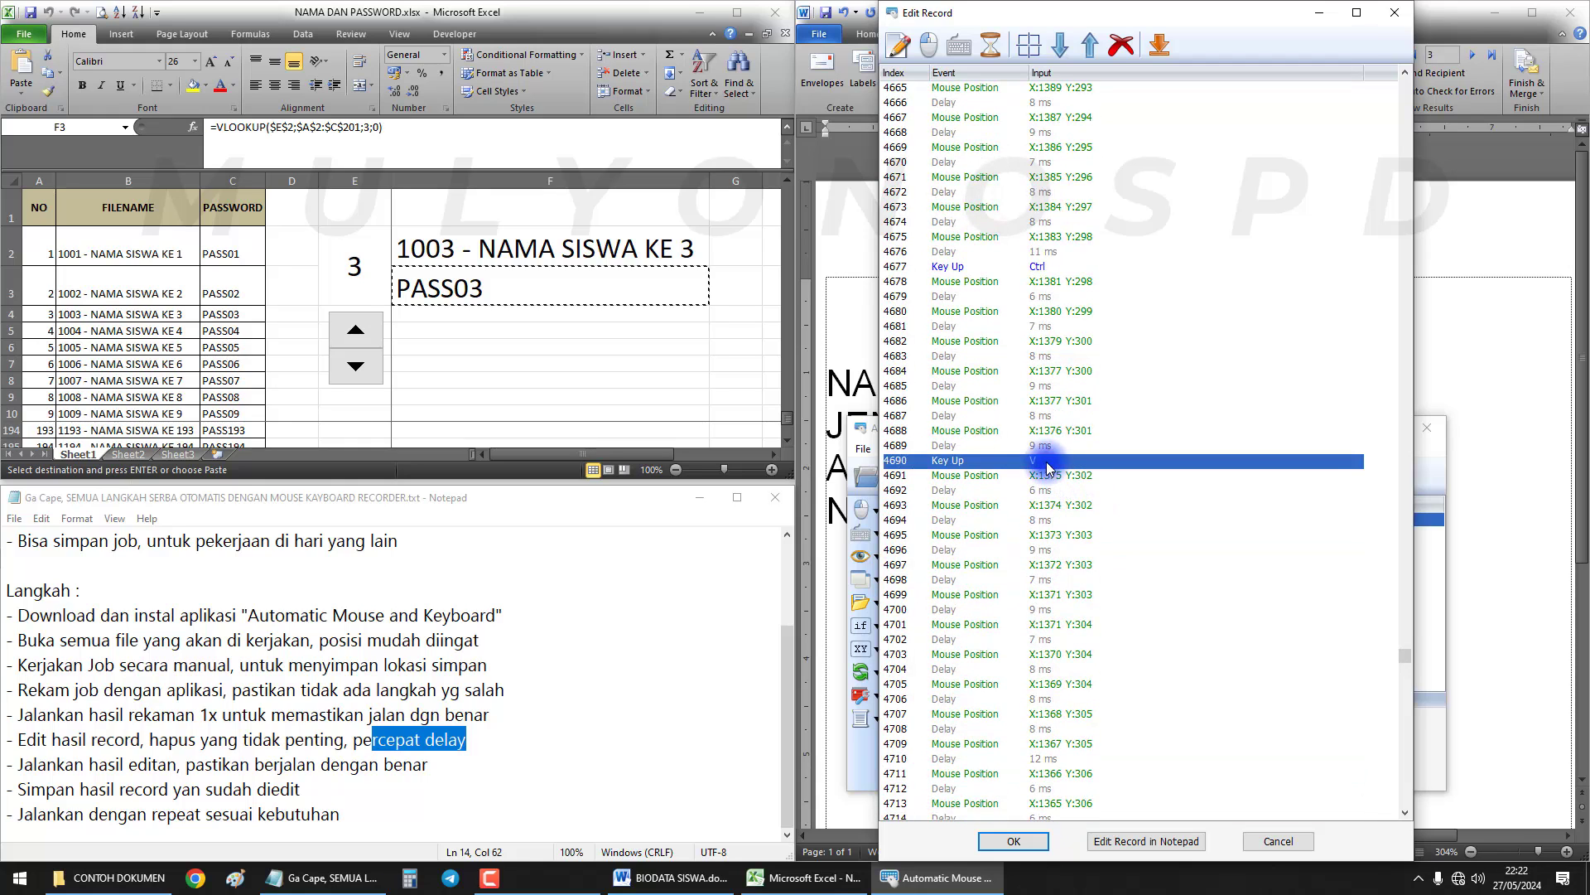
pyautogui.click(1051, 269)
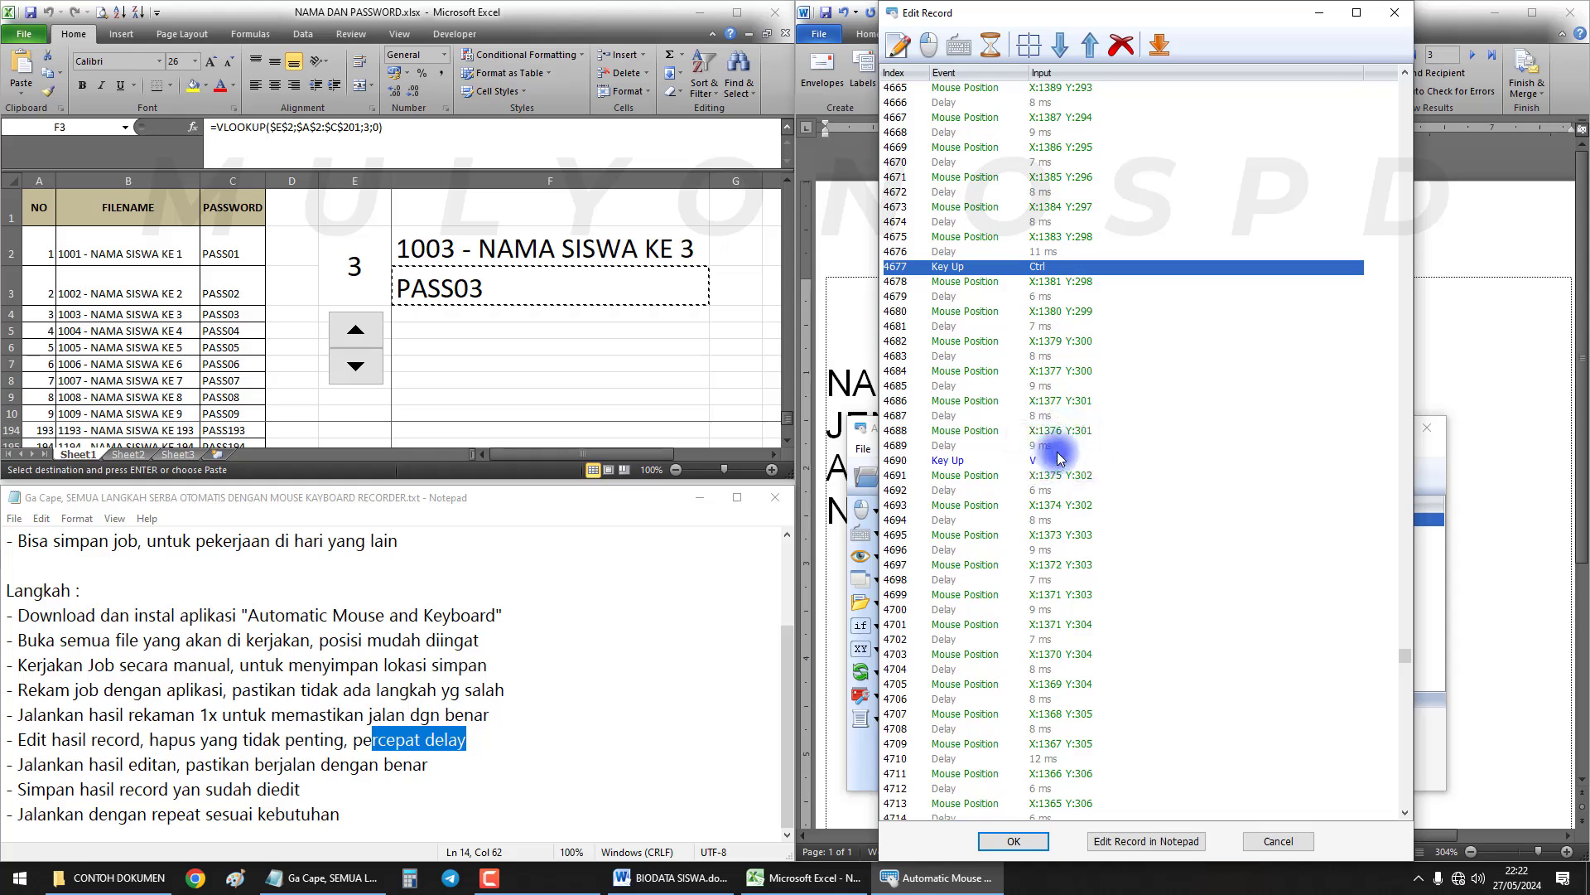
pyautogui.scroll(-6, 1105, 544)
pyautogui.click(1049, 357)
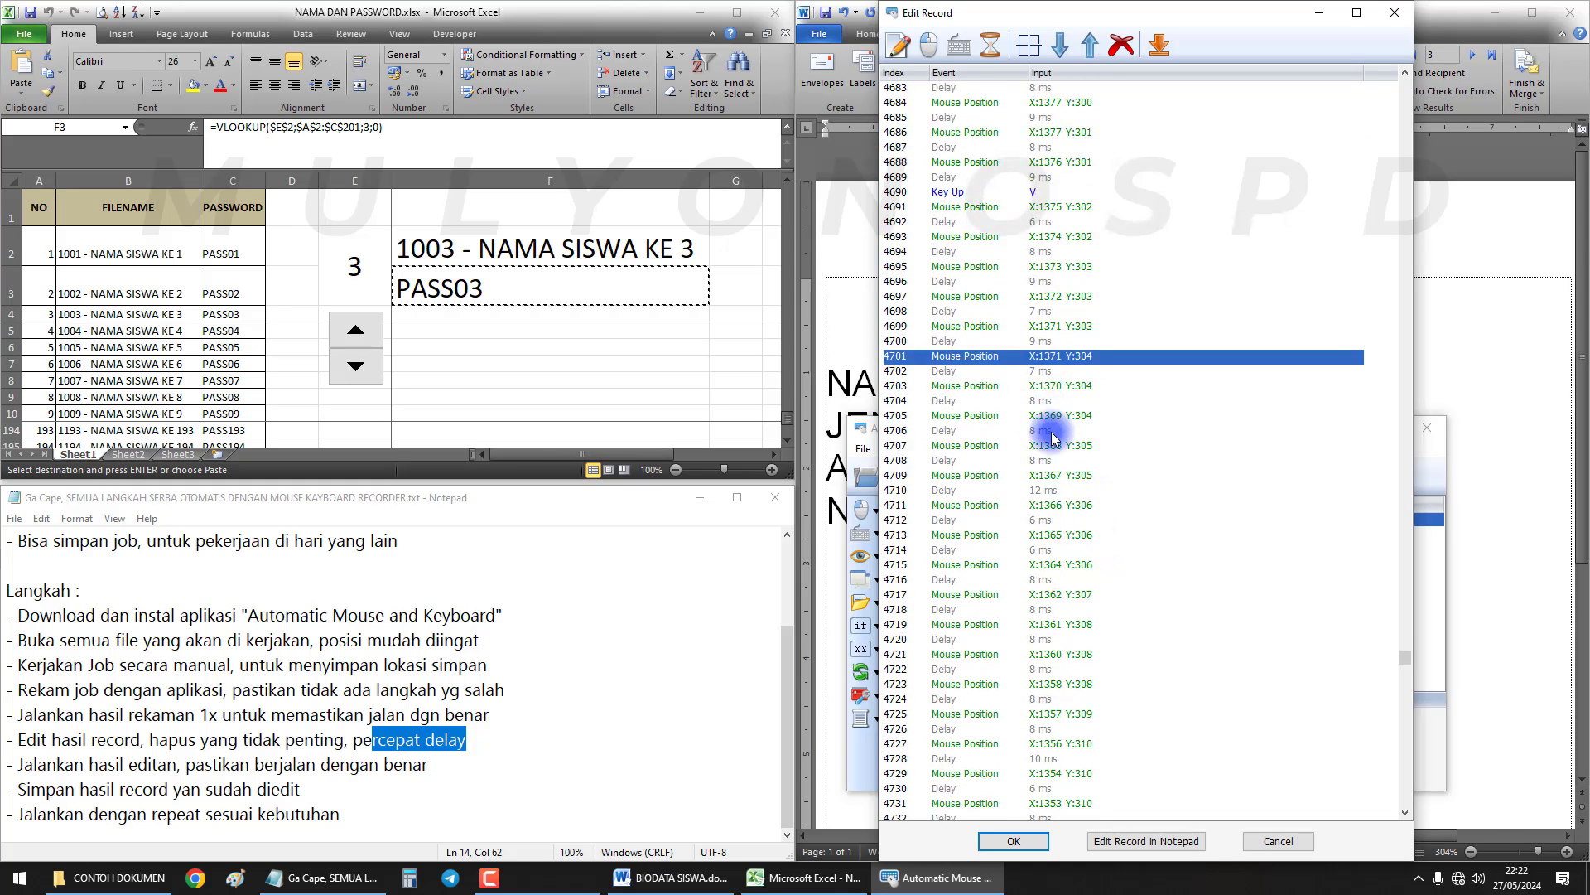
pyautogui.click(1051, 431)
pyautogui.click(1054, 506)
pyautogui.click(1061, 579)
pyautogui.scroll(-16, 1052, 571)
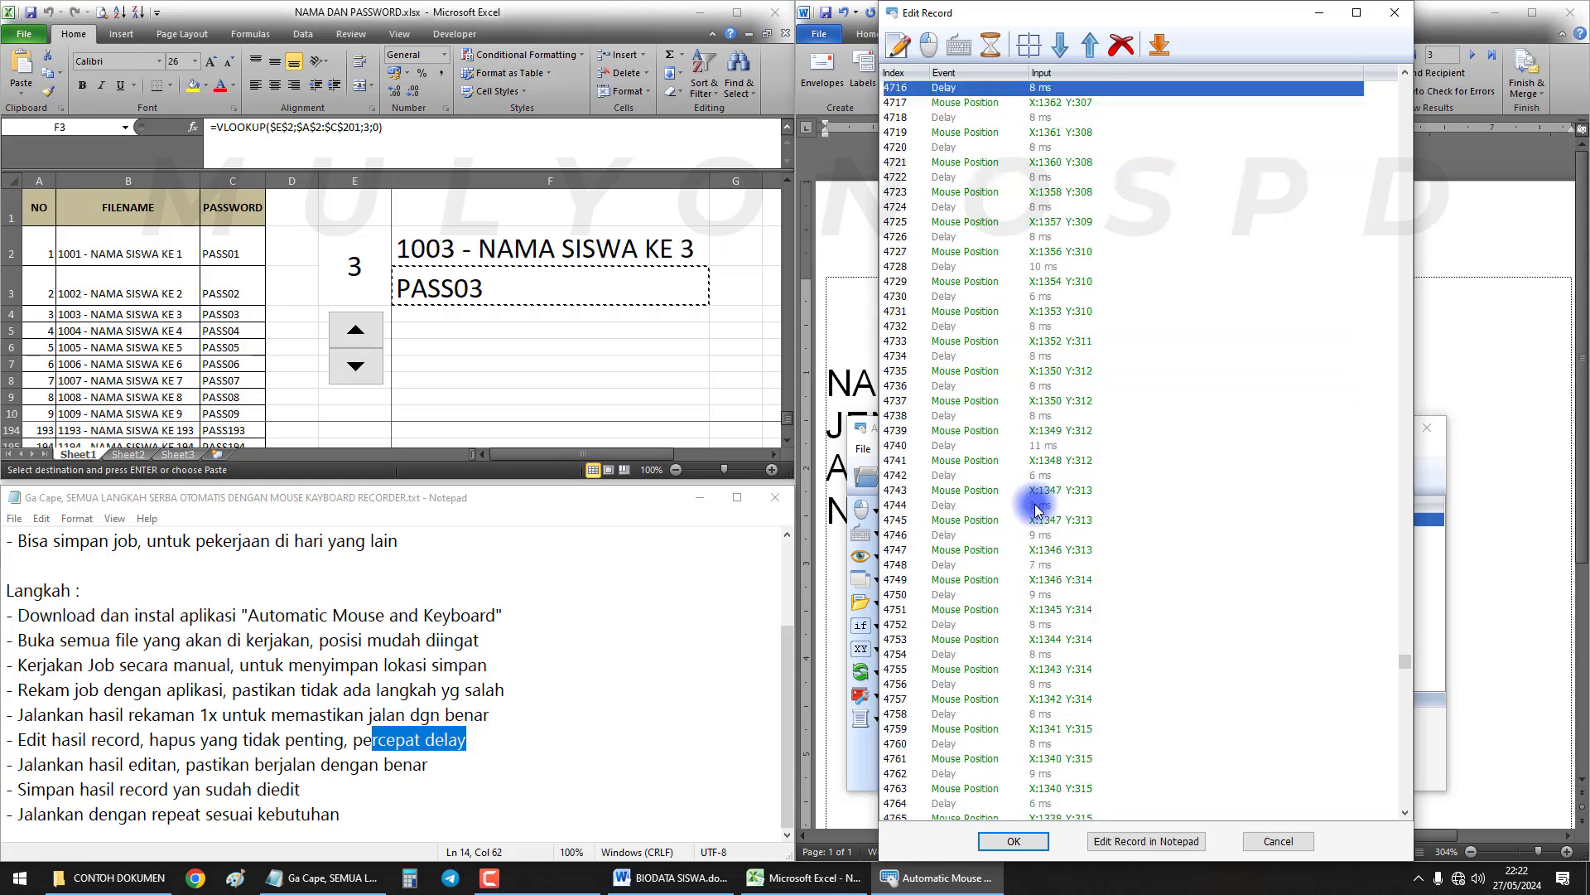
pyautogui.scroll(-7, 1041, 514)
pyautogui.scroll(9, 1049, 439)
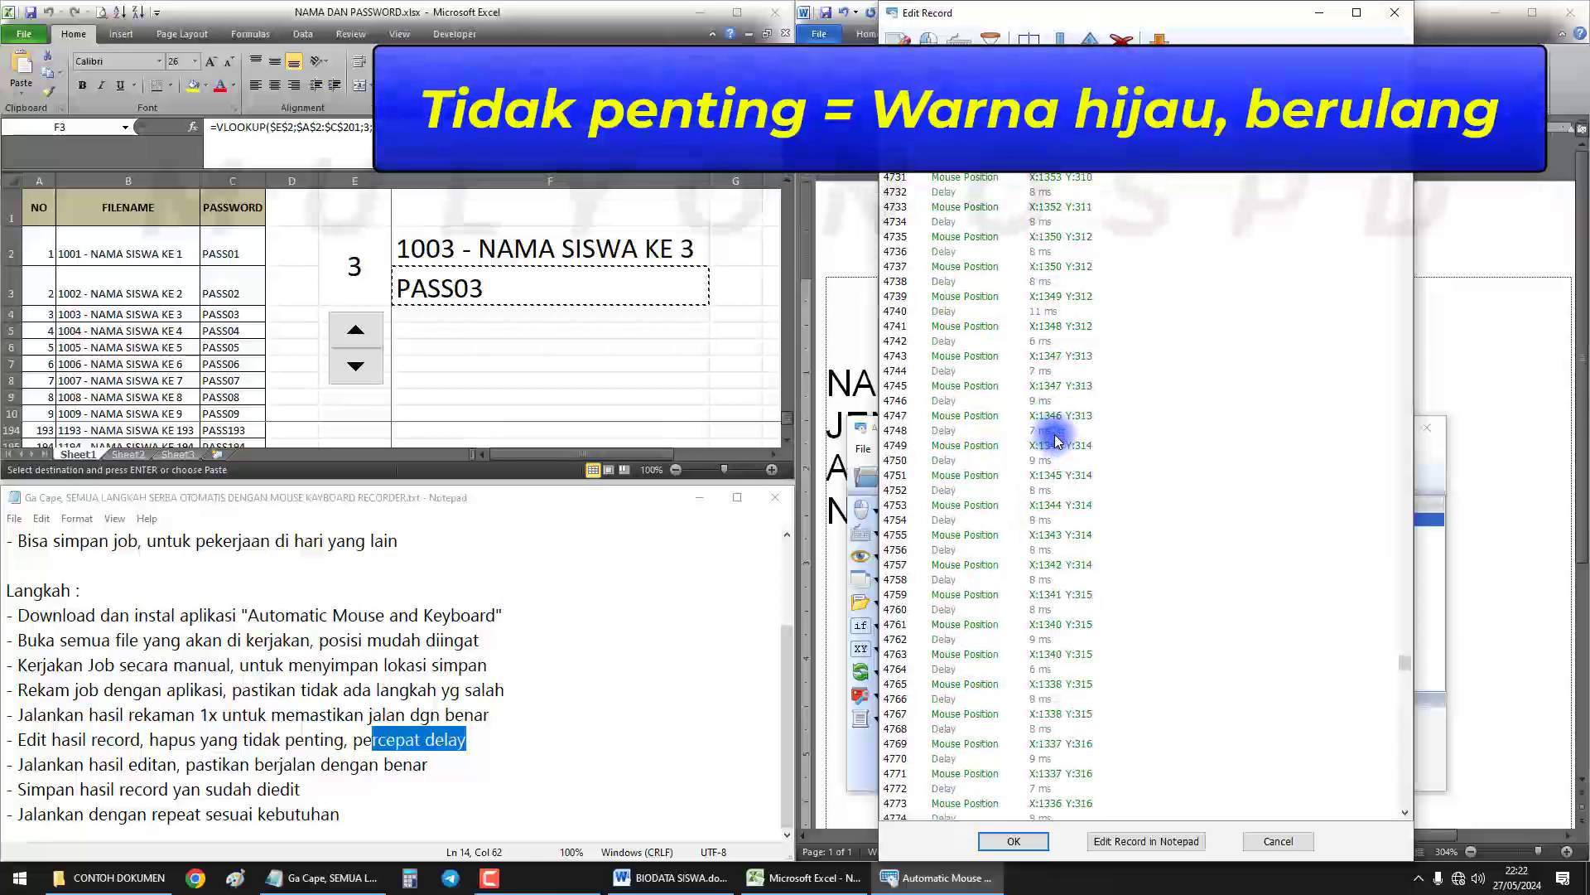
pyautogui.moveTo(1403, 661); pyautogui.dragTo(1414, 799)
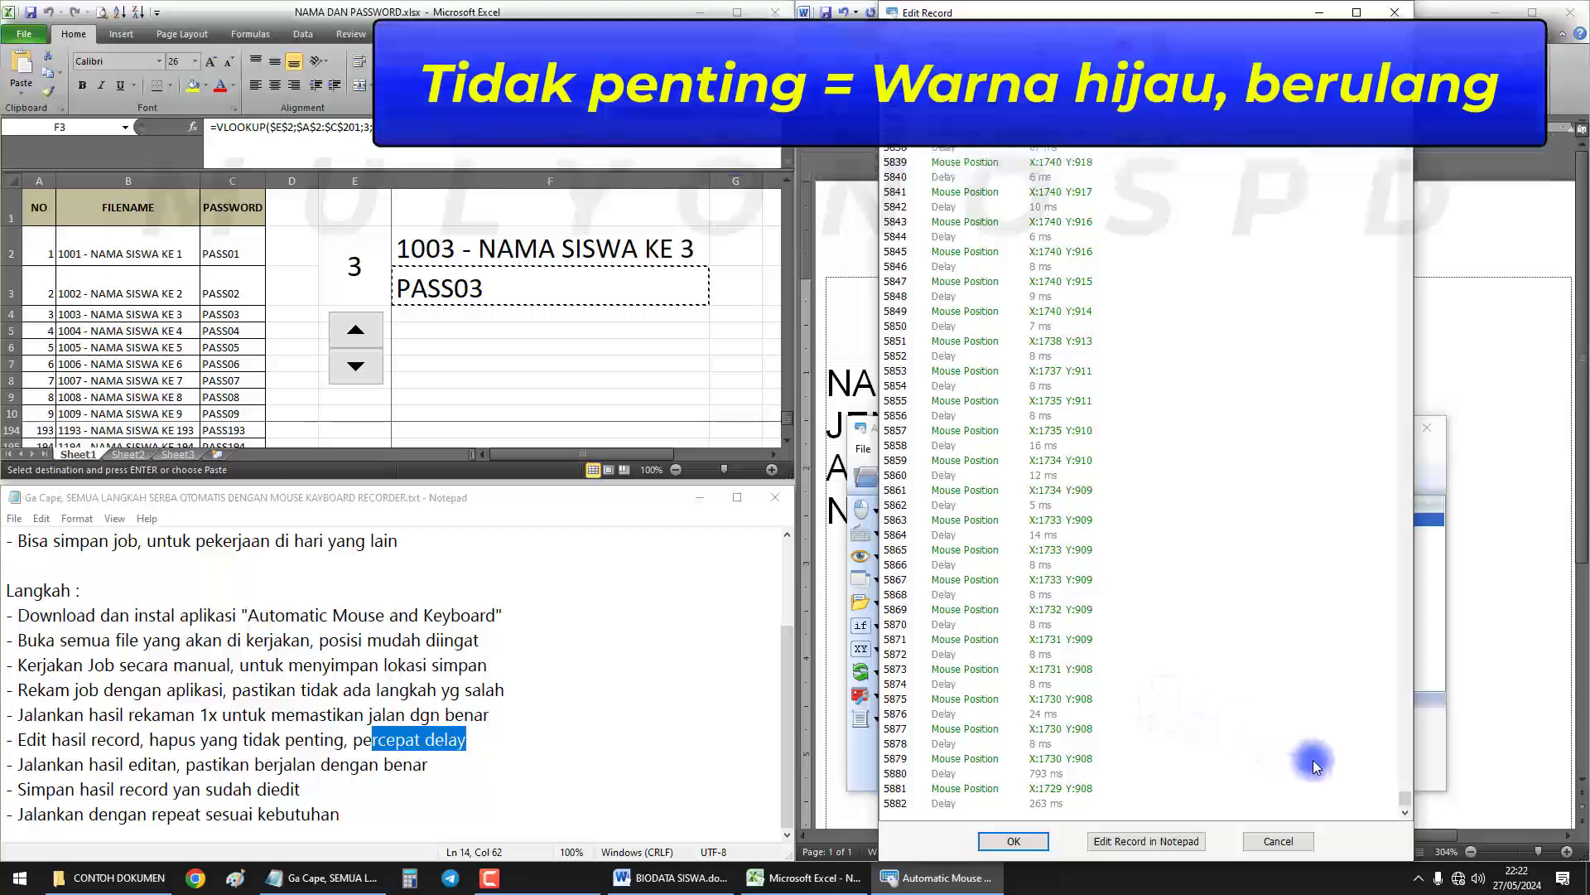
pyautogui.scroll(20, 1126, 664)
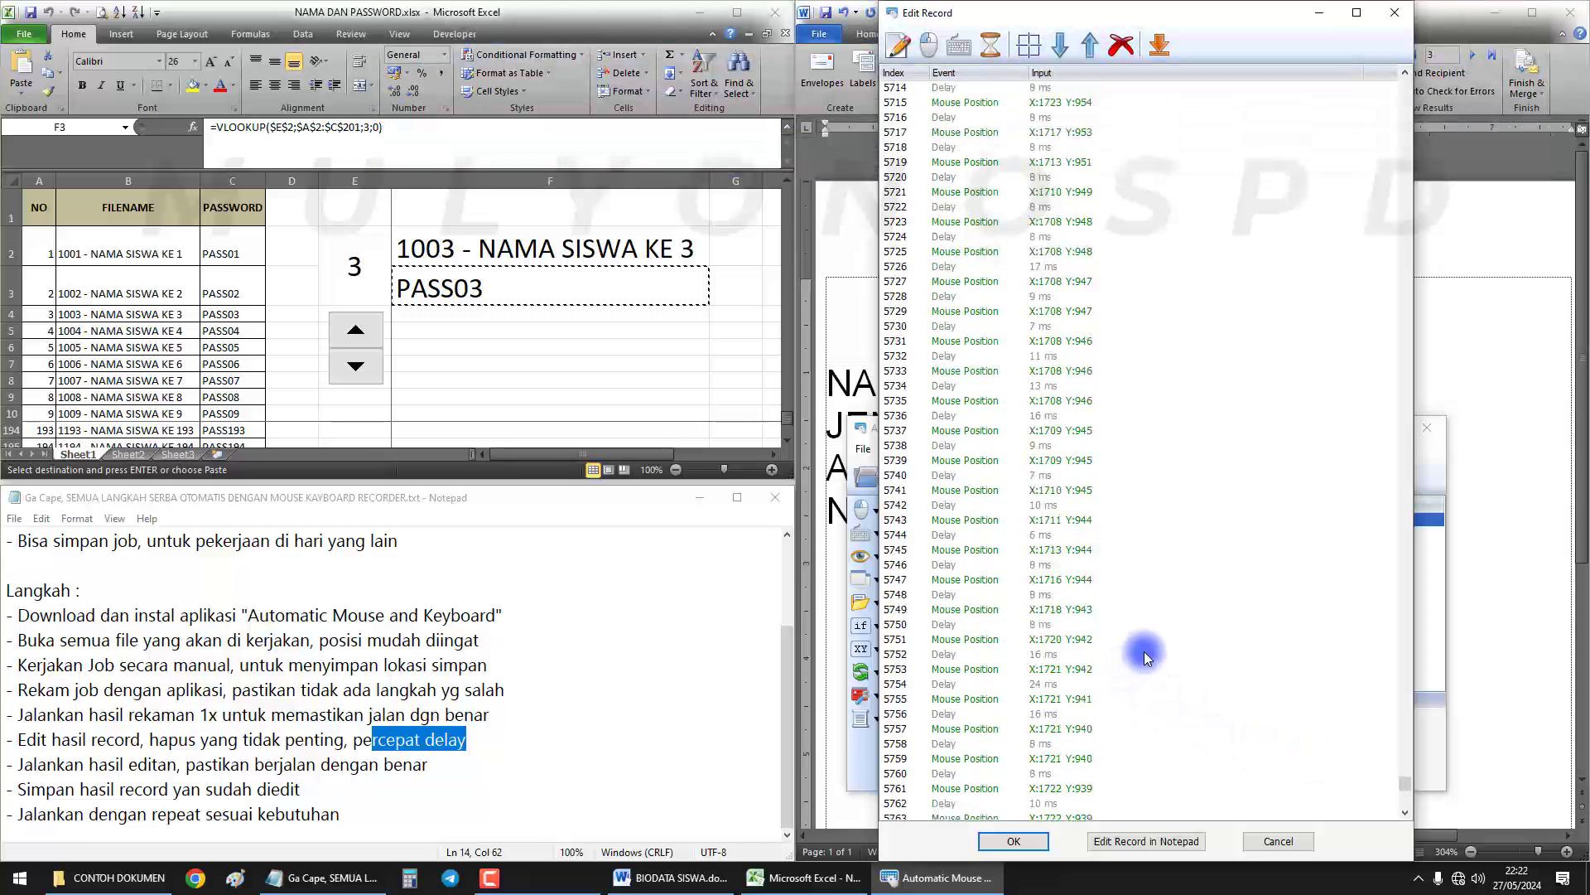
pyautogui.scroll(7, 1145, 649)
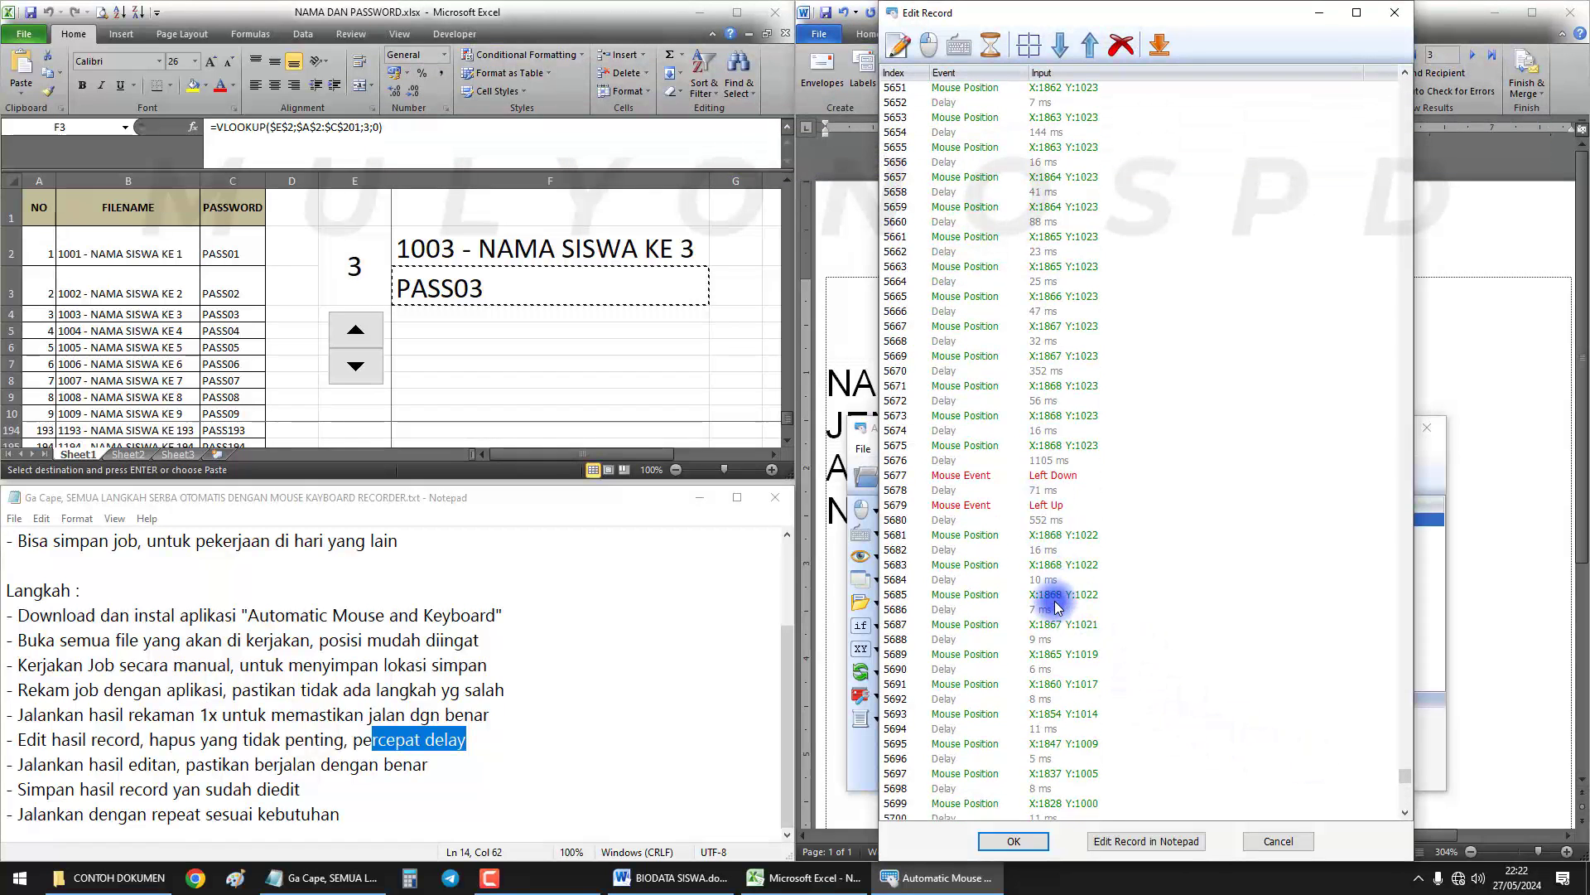
pyautogui.click(1044, 628)
pyautogui.scroll(-20, 1101, 684)
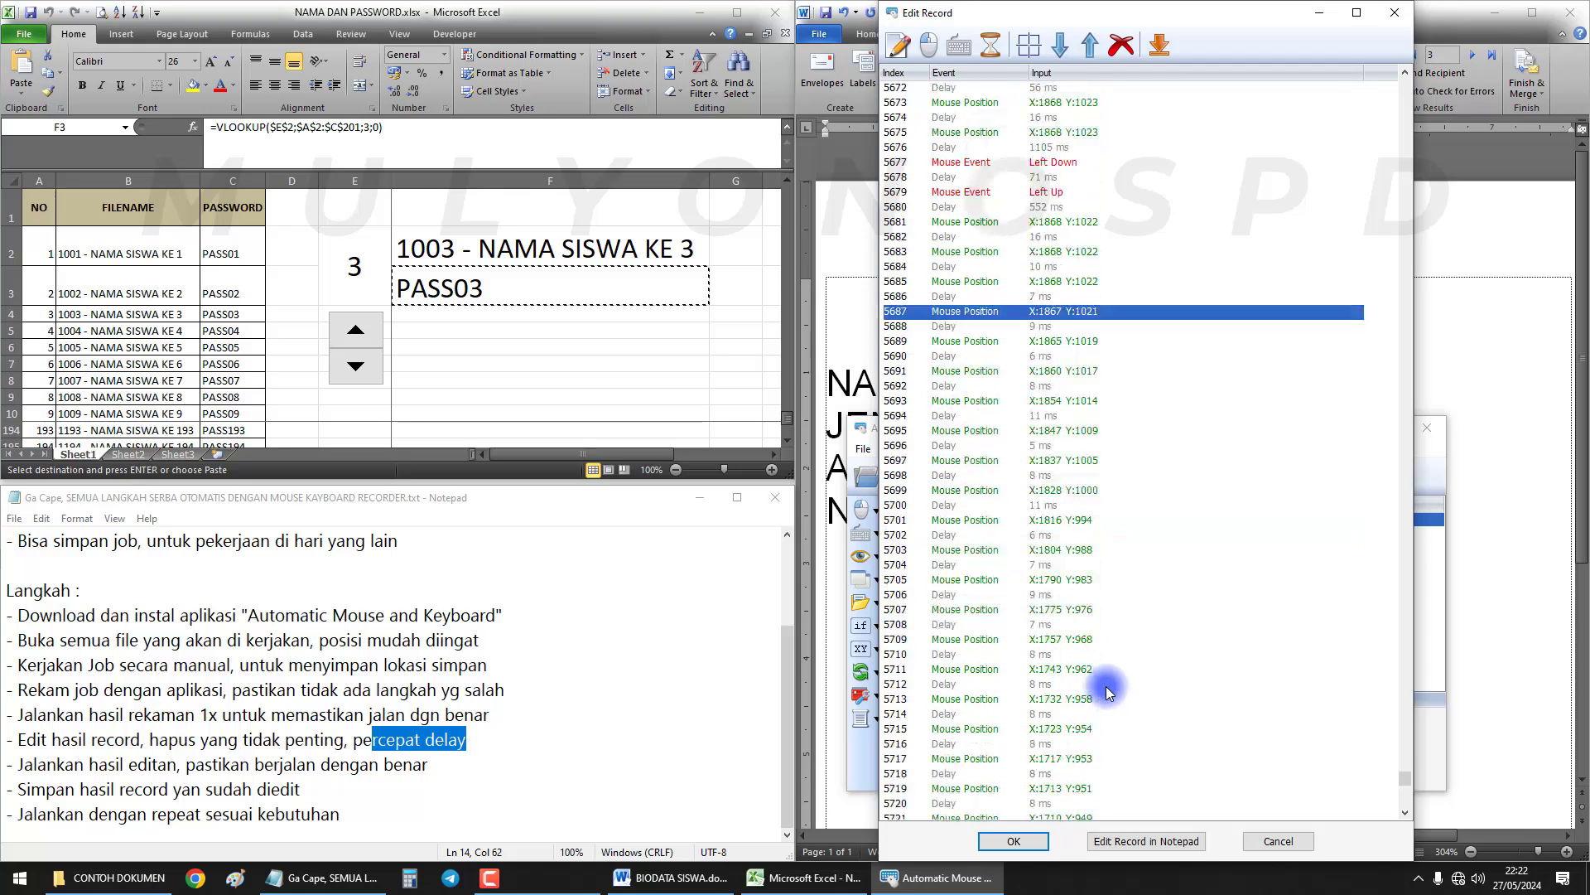
pyautogui.scroll(-20, 1094, 729)
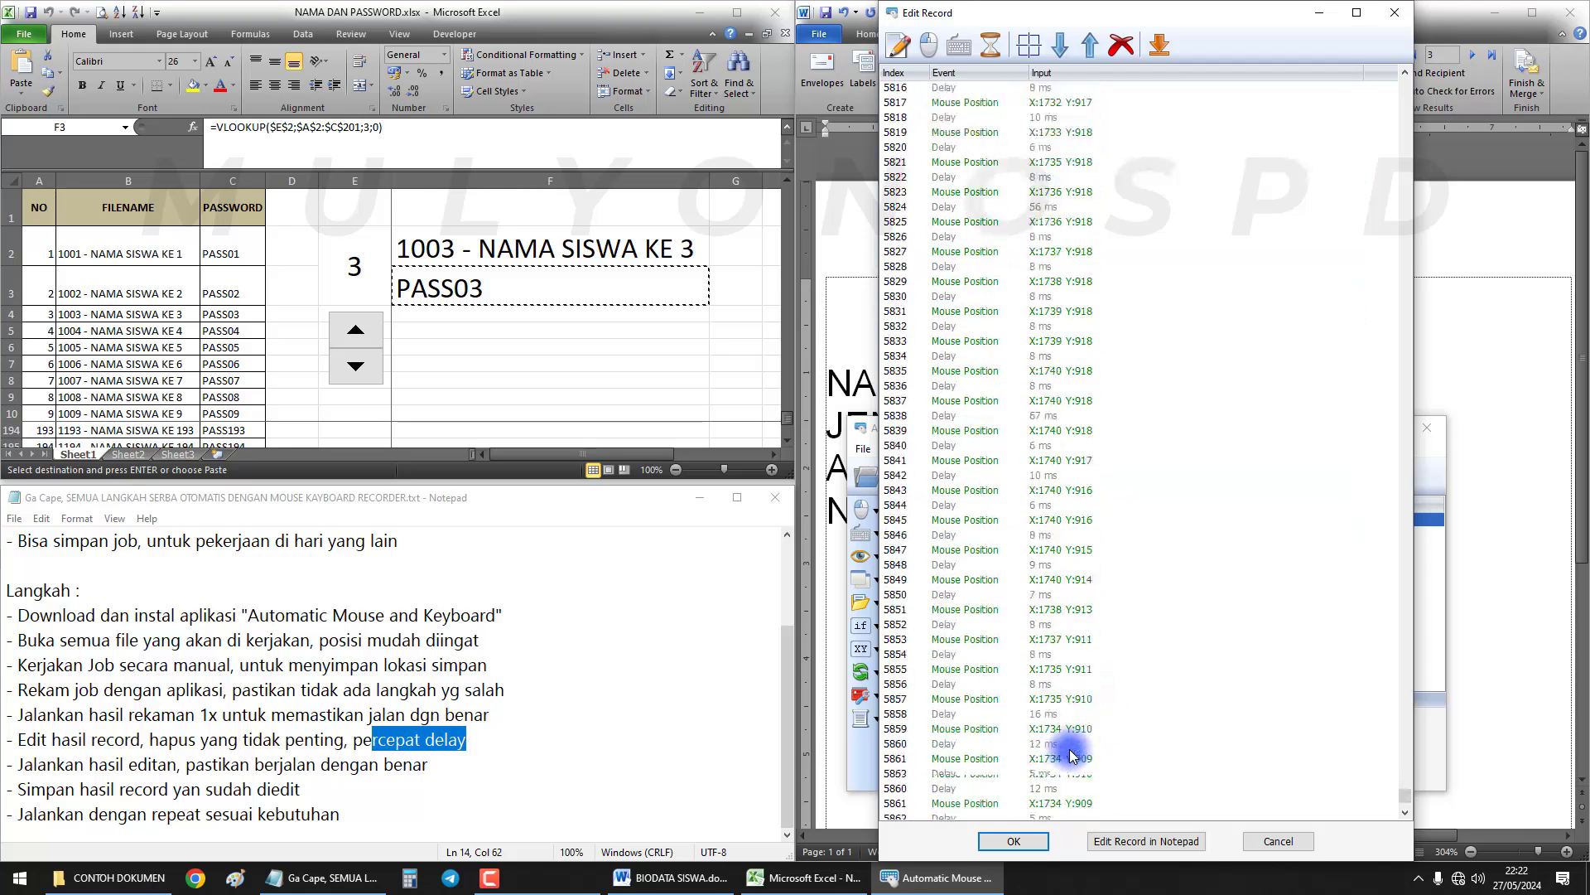
pyautogui.keyDown('shift'); pyautogui.click(1054, 805); pyautogui.keyUp('shift')
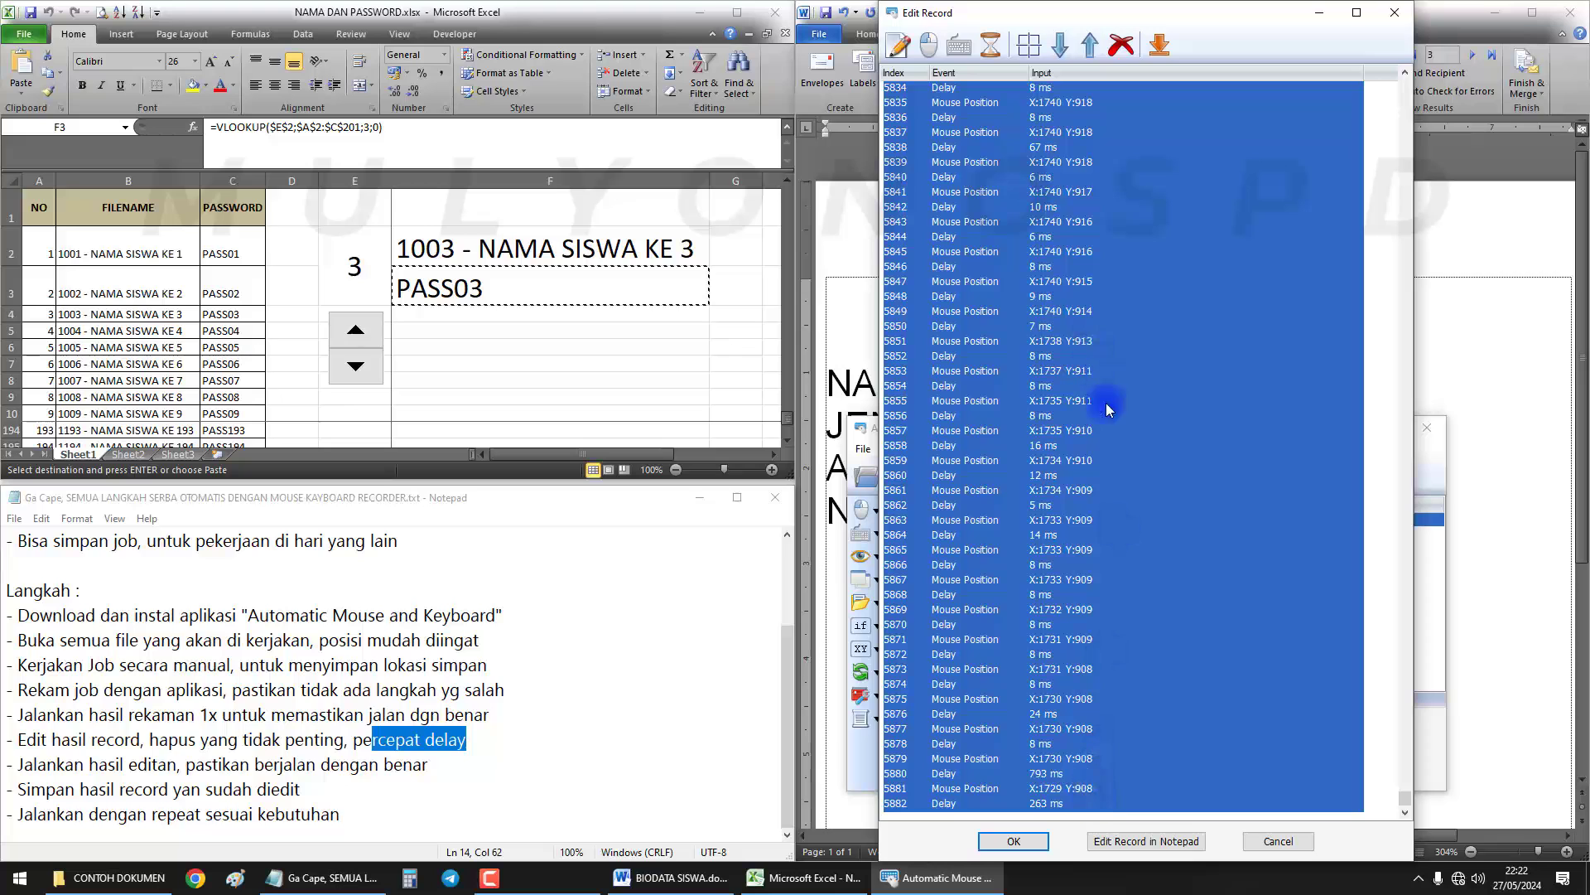
pyautogui.click(1121, 48)
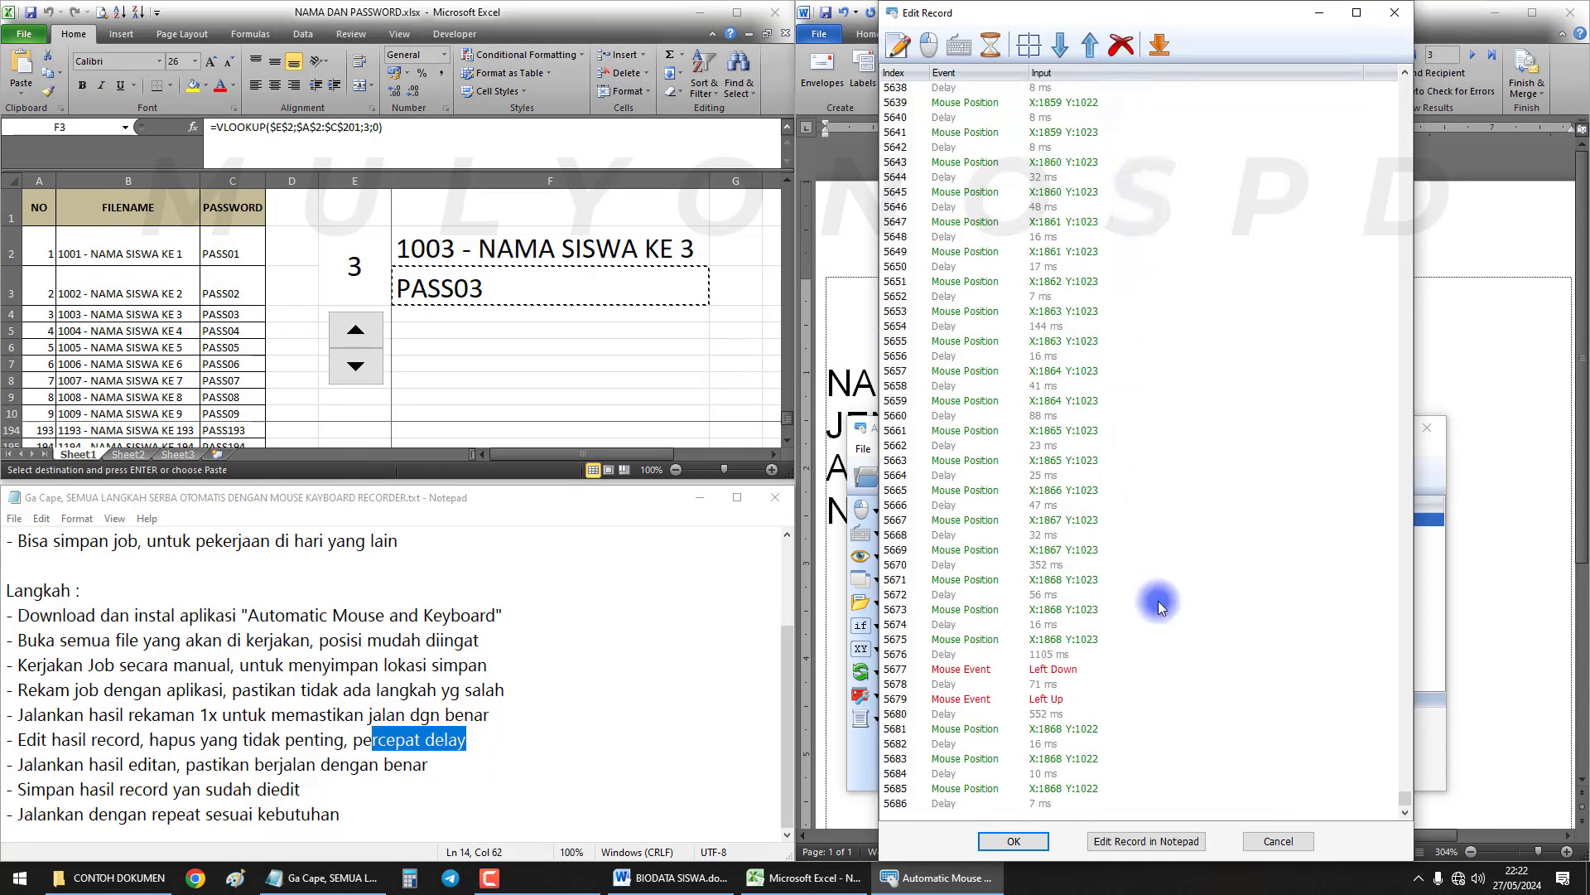
pyautogui.click(1050, 713)
pyautogui.click(1069, 730)
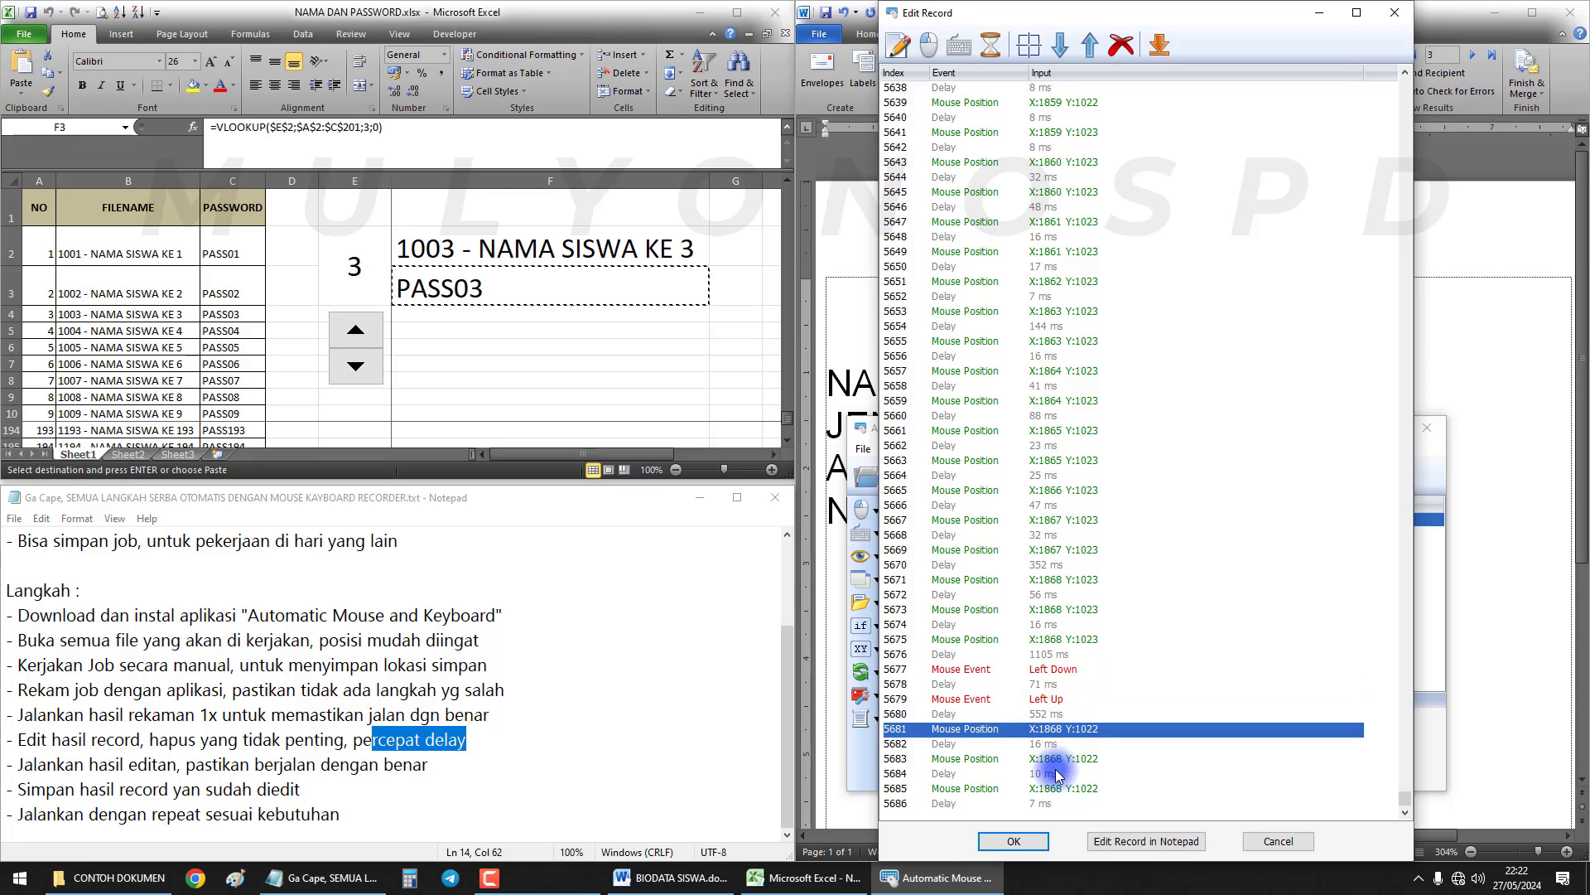
pyautogui.click(1062, 788)
pyautogui.click(1065, 744)
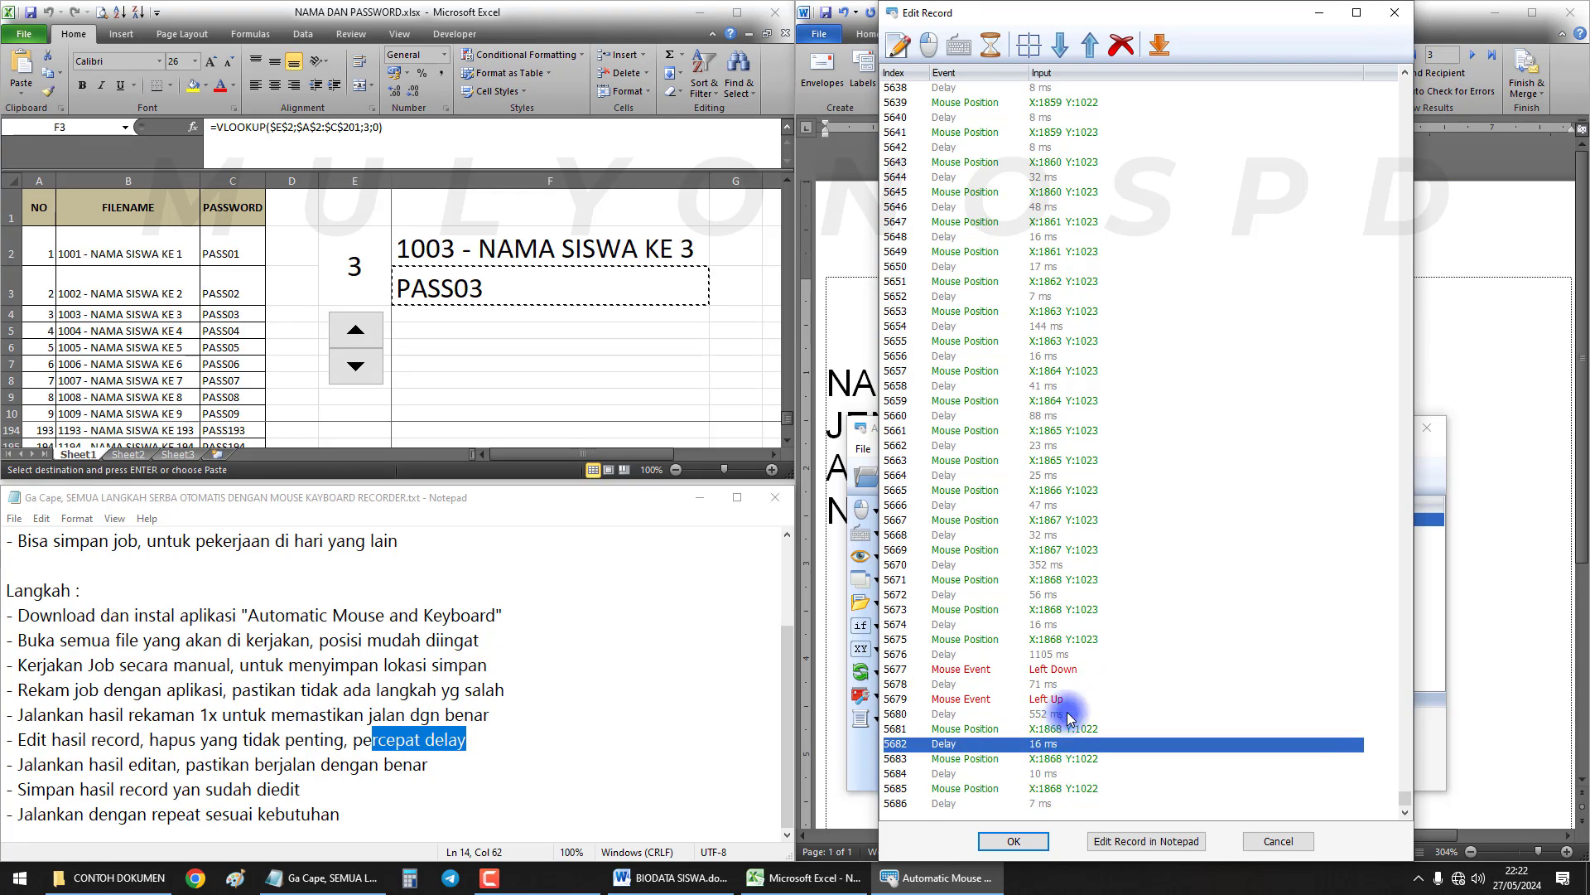
pyautogui.click(1066, 582)
pyautogui.click(1053, 565)
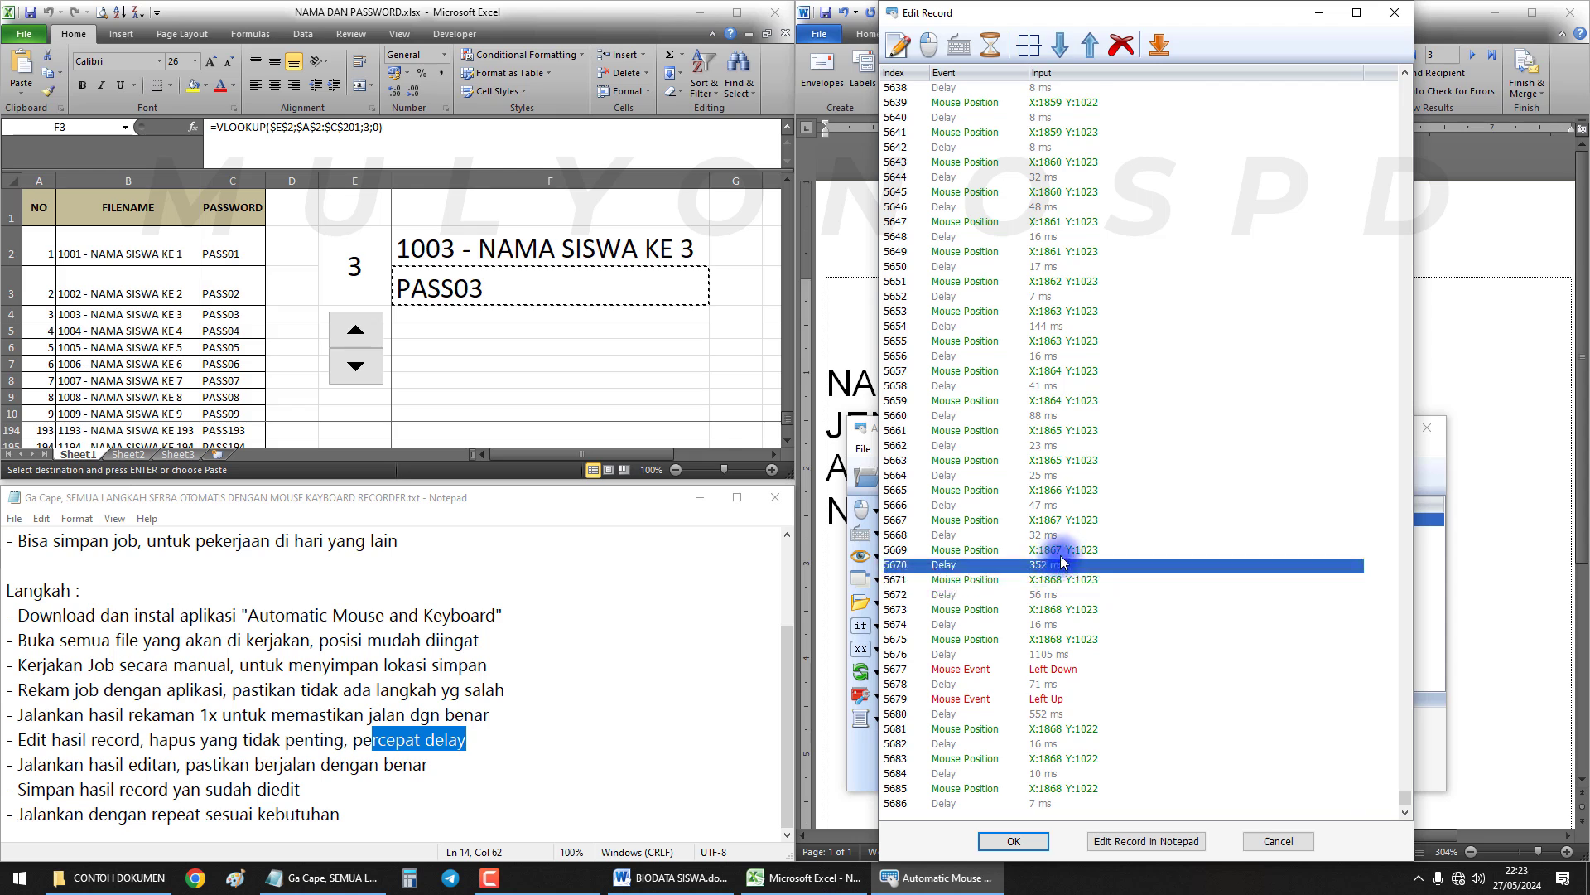
pyautogui.scroll(15, 1068, 530)
pyautogui.scroll(20, 1080, 495)
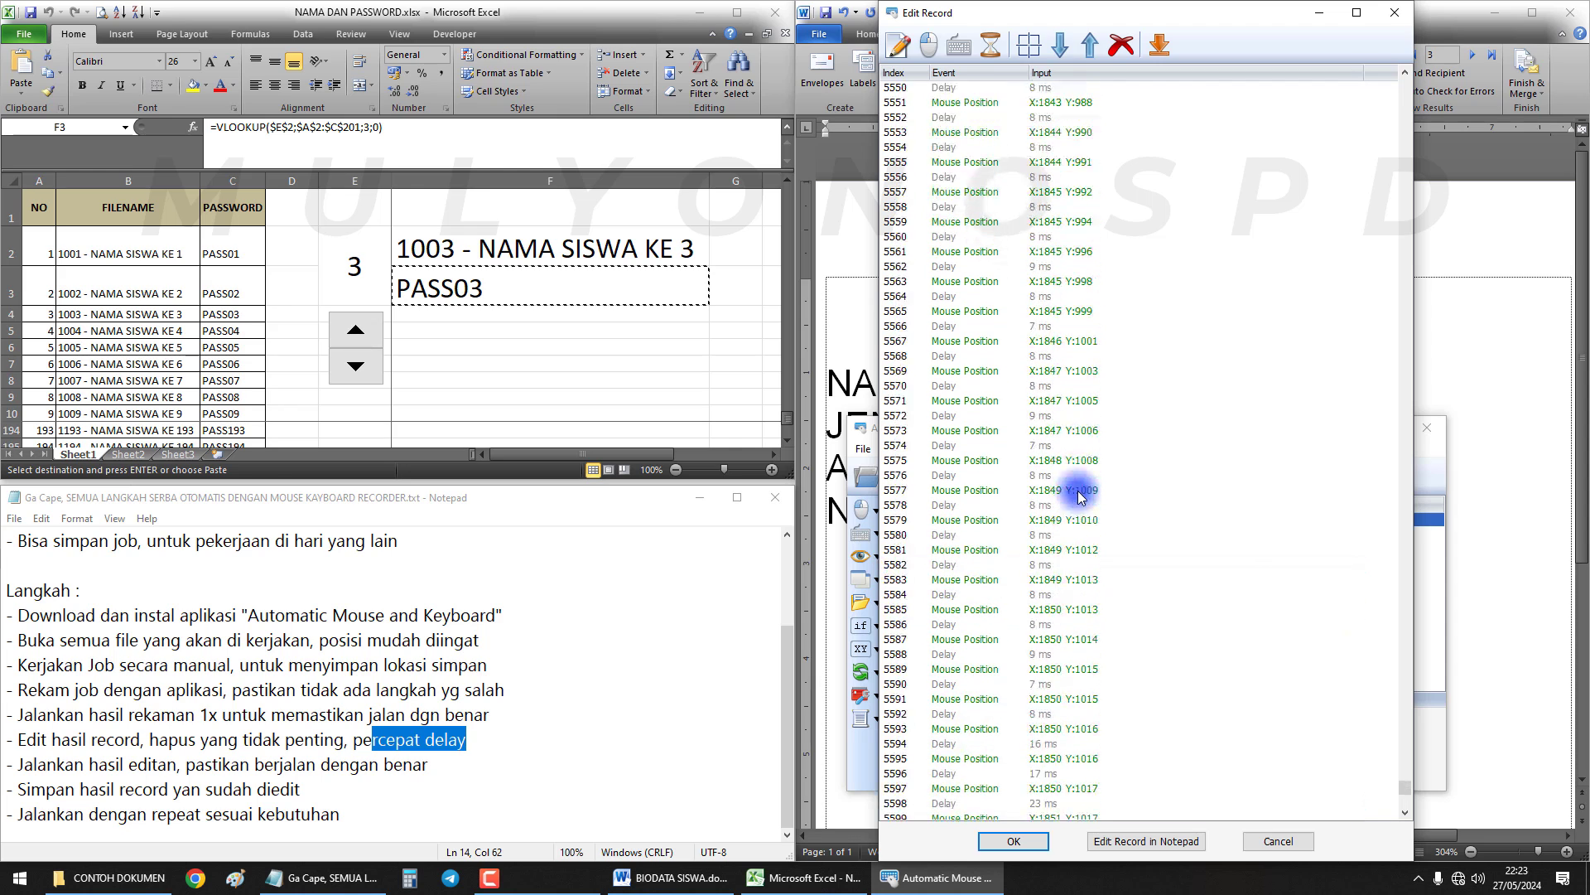
pyautogui.scroll(20, 1079, 495)
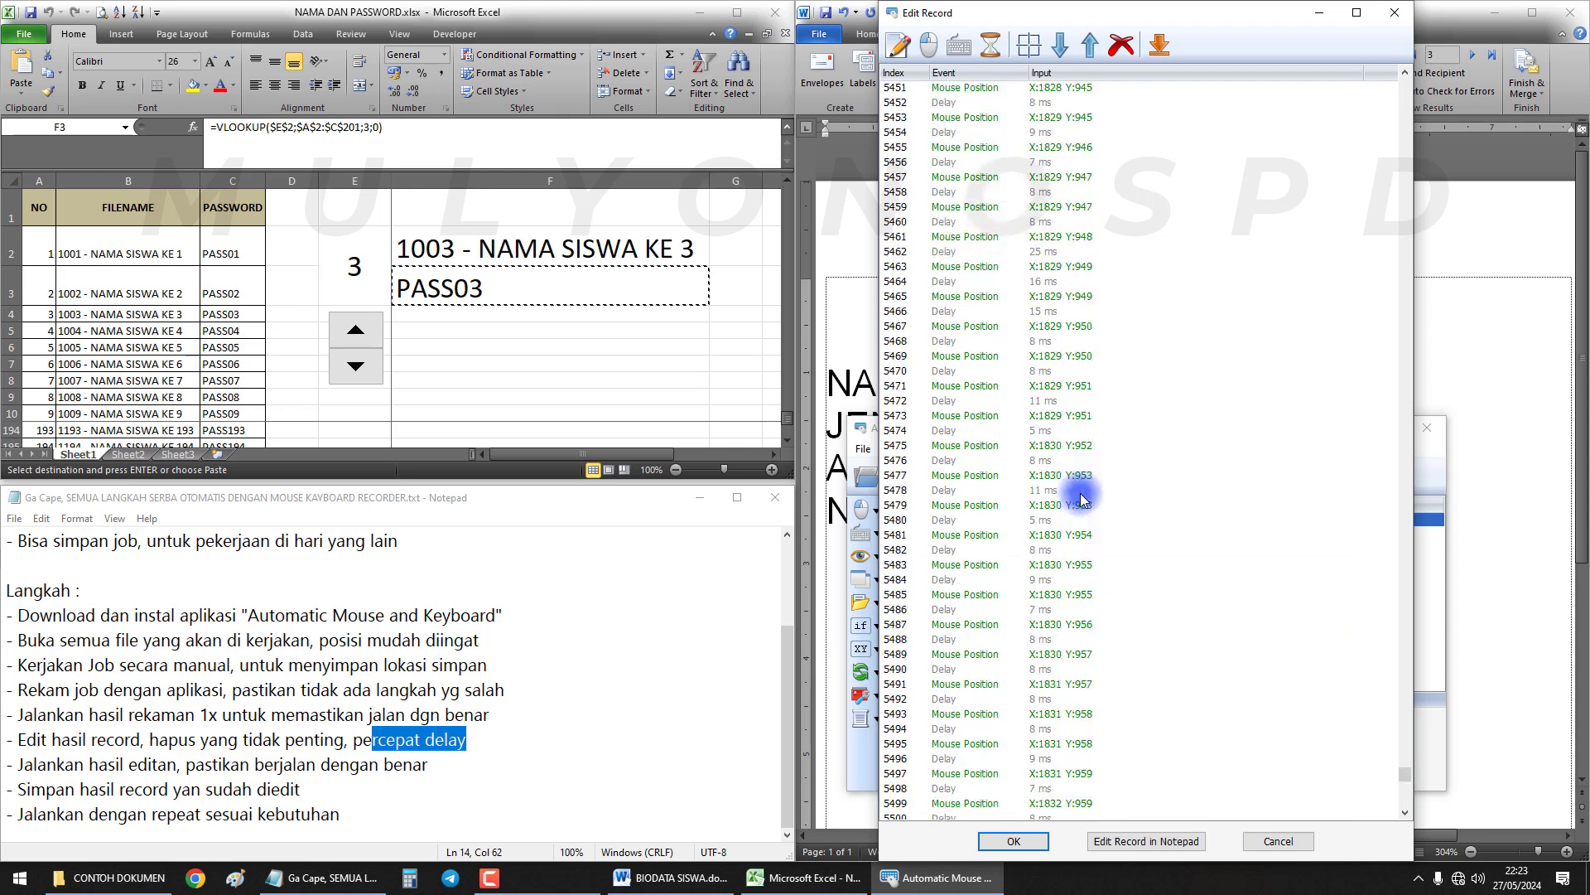
pyautogui.scroll(6, 1078, 518)
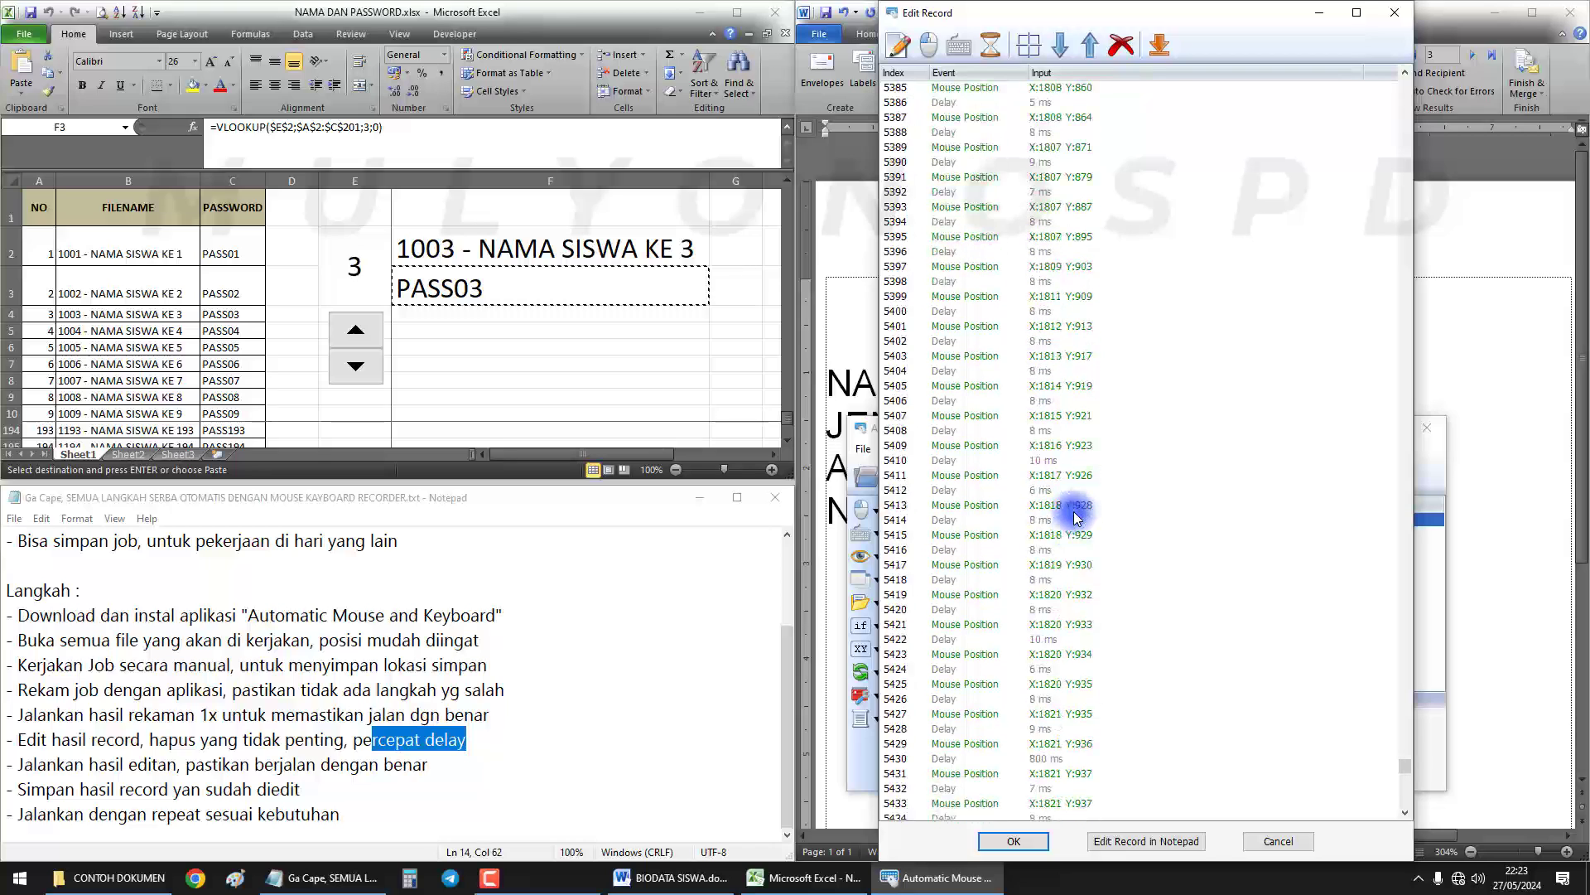
pyautogui.scroll(6, 1077, 517)
pyautogui.scroll(19, 1077, 518)
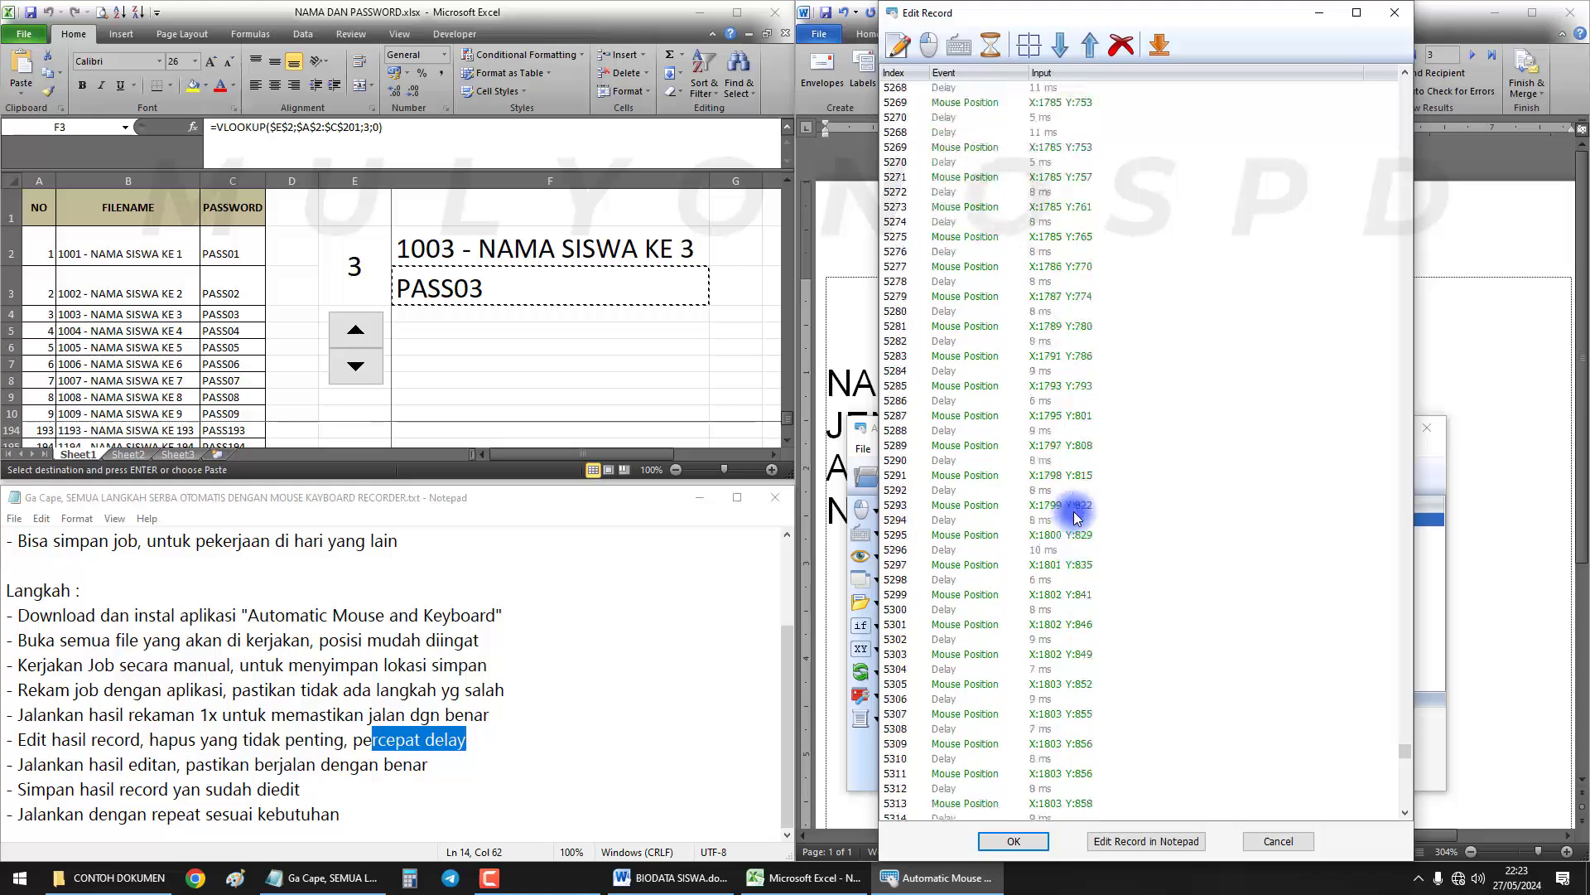
pyautogui.scroll(14, 1077, 518)
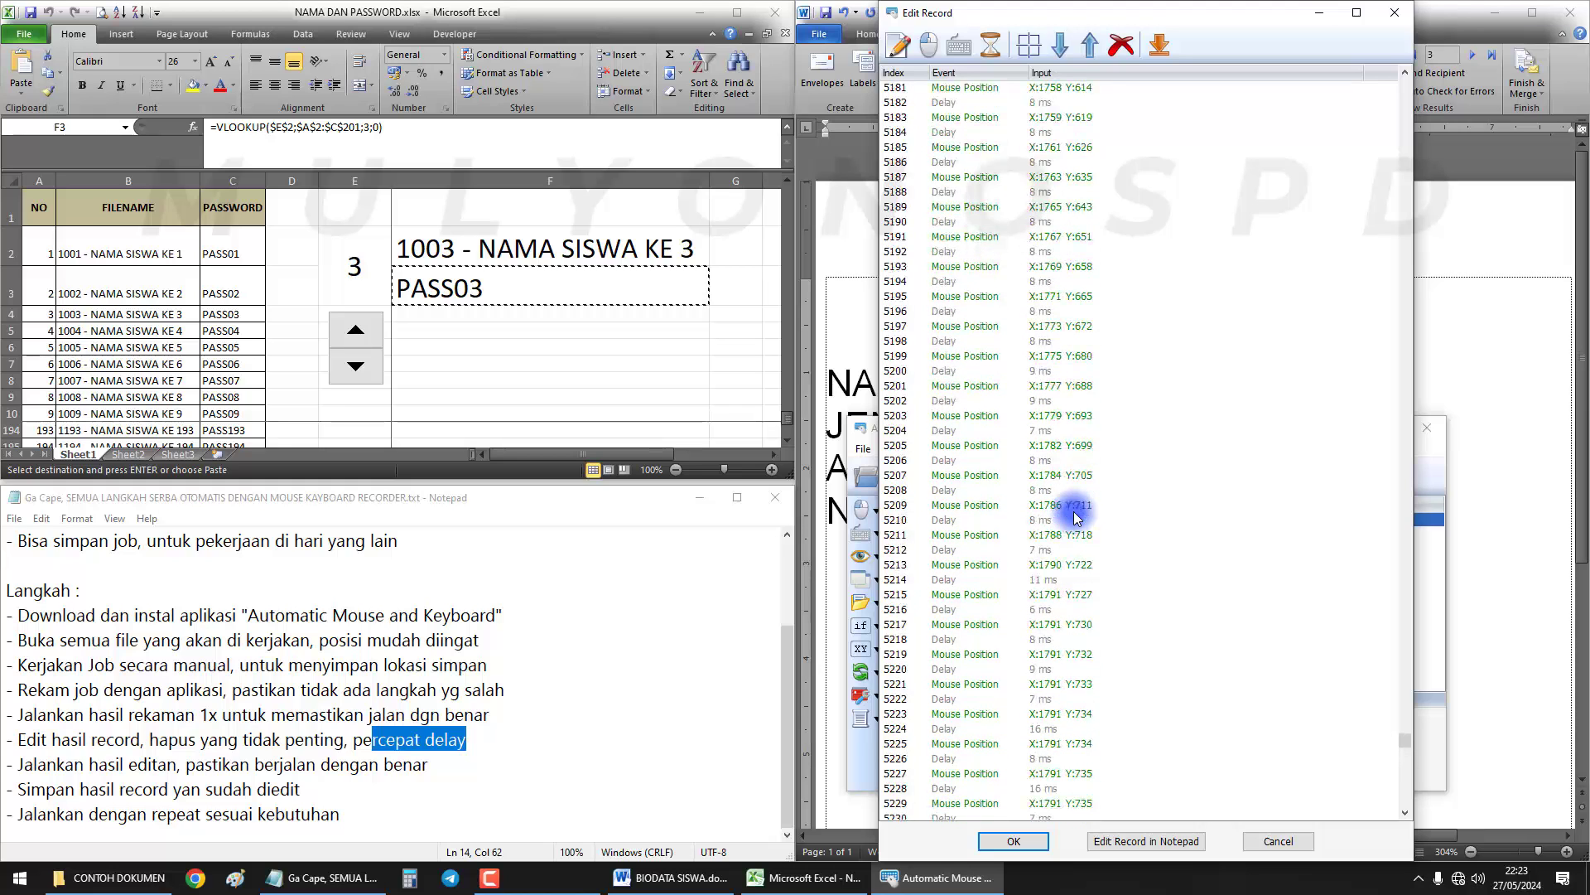
pyautogui.scroll(8, 1078, 518)
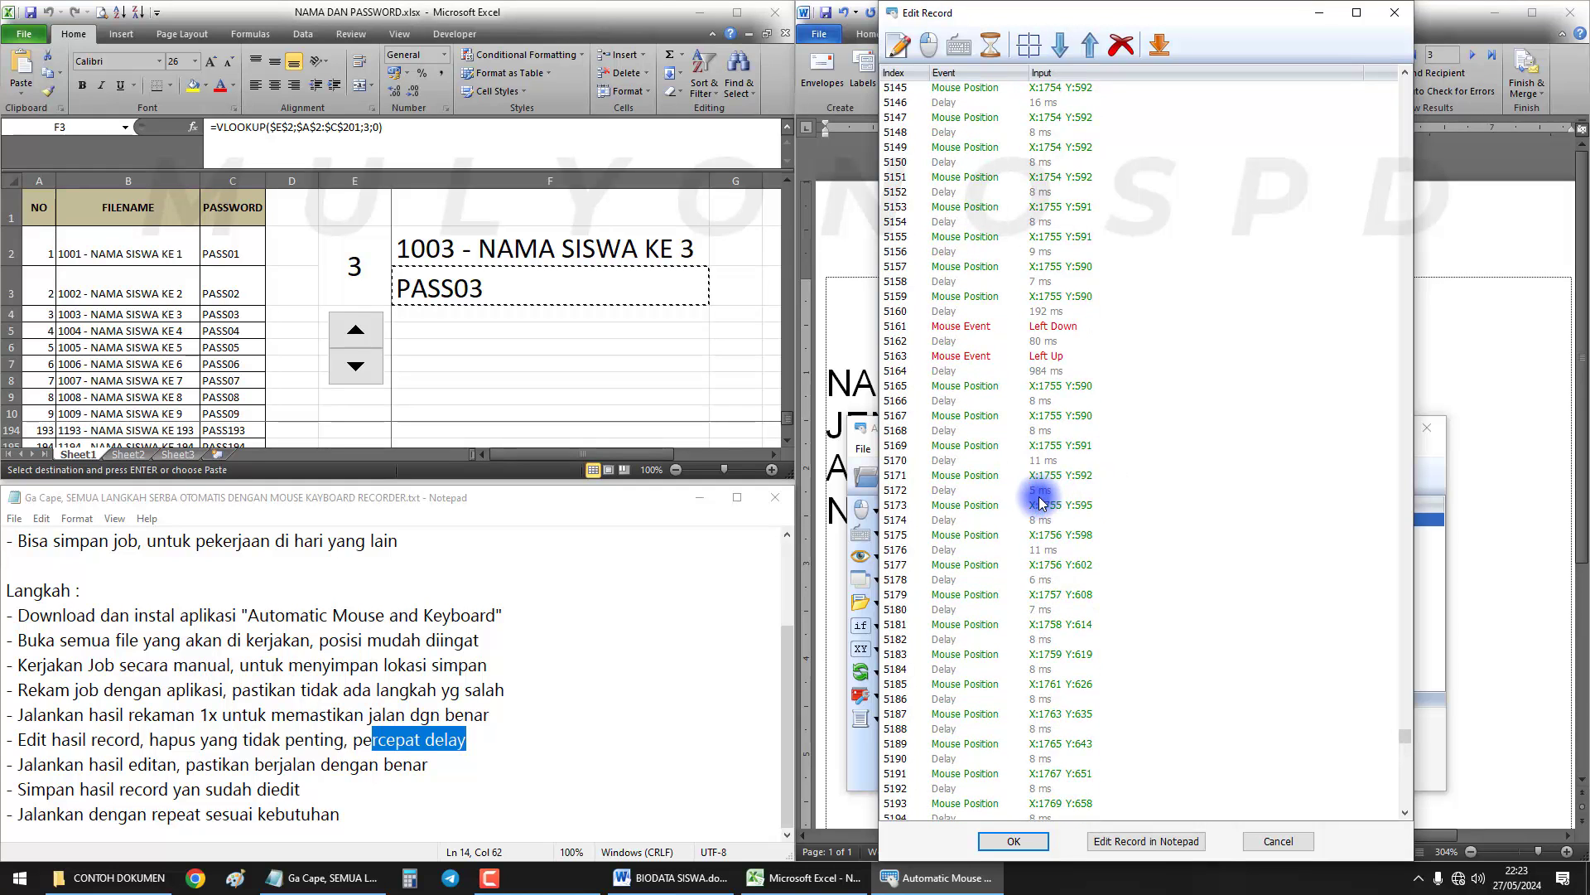
# Delete mouse-move rows 5173–5670 and open the 984 ms delay after the click for editing
pyautogui.keyDown('shift'); pyautogui.click(1050, 512); pyautogui.keyUp('shift')
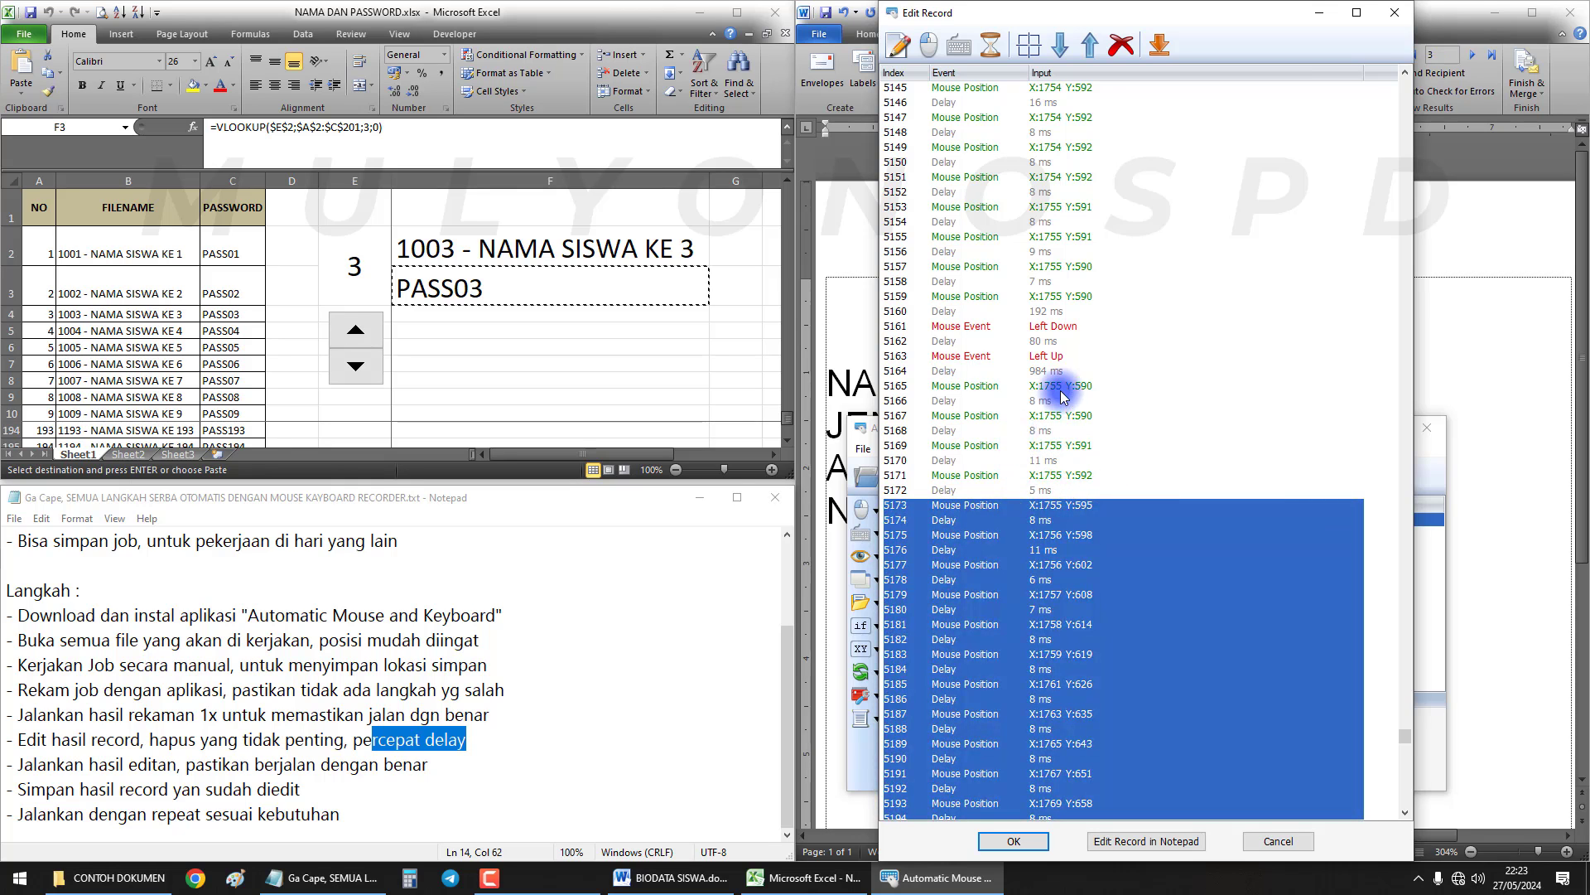
pyautogui.scroll(-20, 1105, 505)
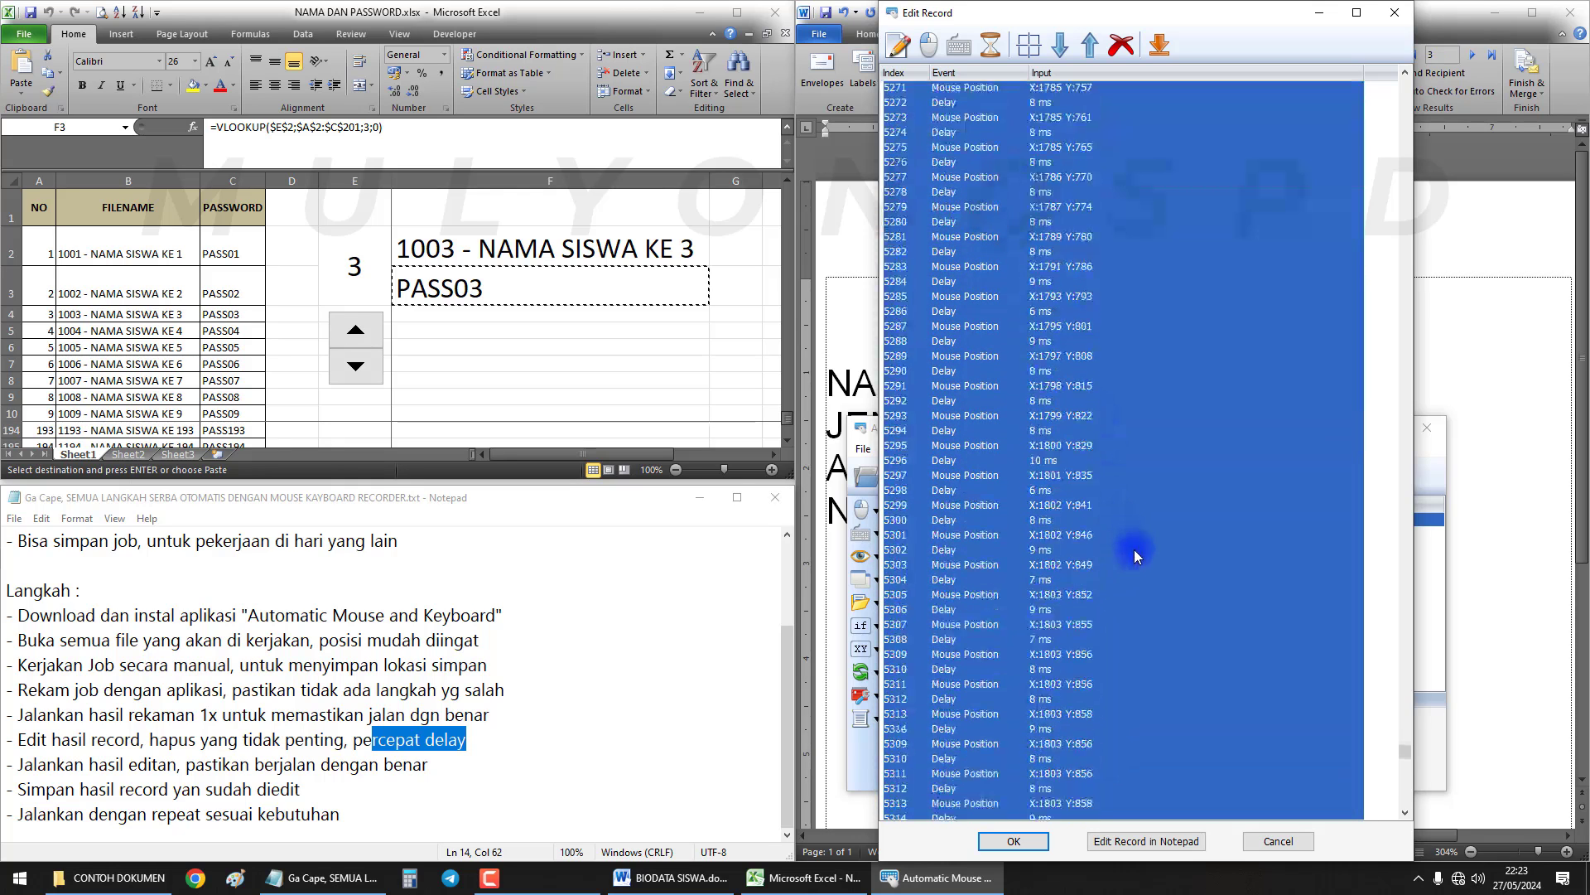
pyautogui.scroll(-20, 1121, 653)
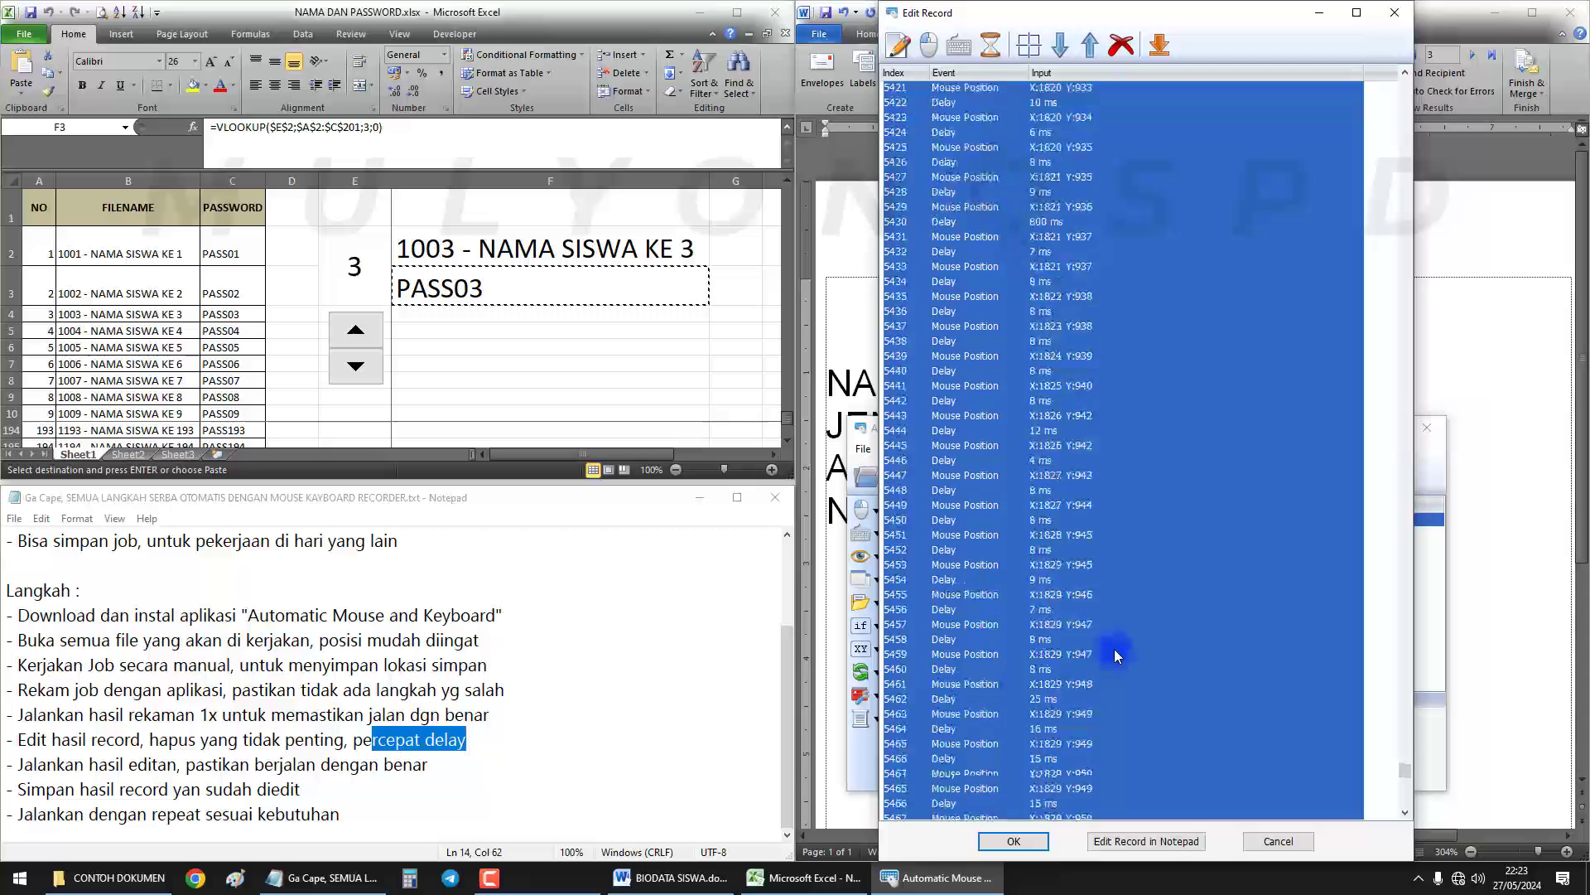
pyautogui.scroll(-20, 1115, 639)
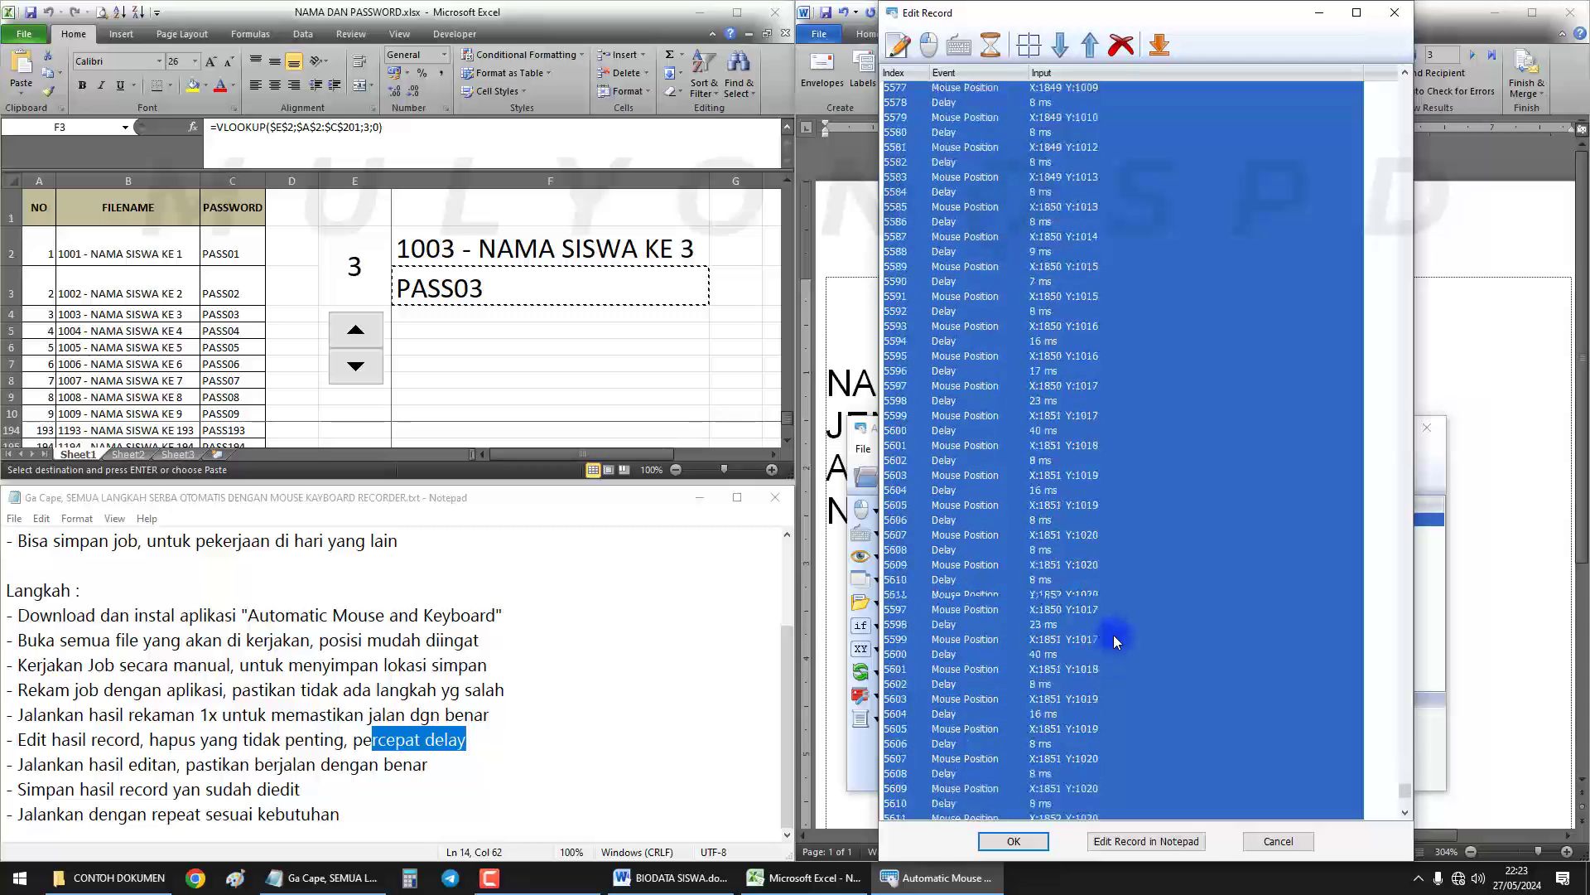
pyautogui.scroll(-12, 1115, 633)
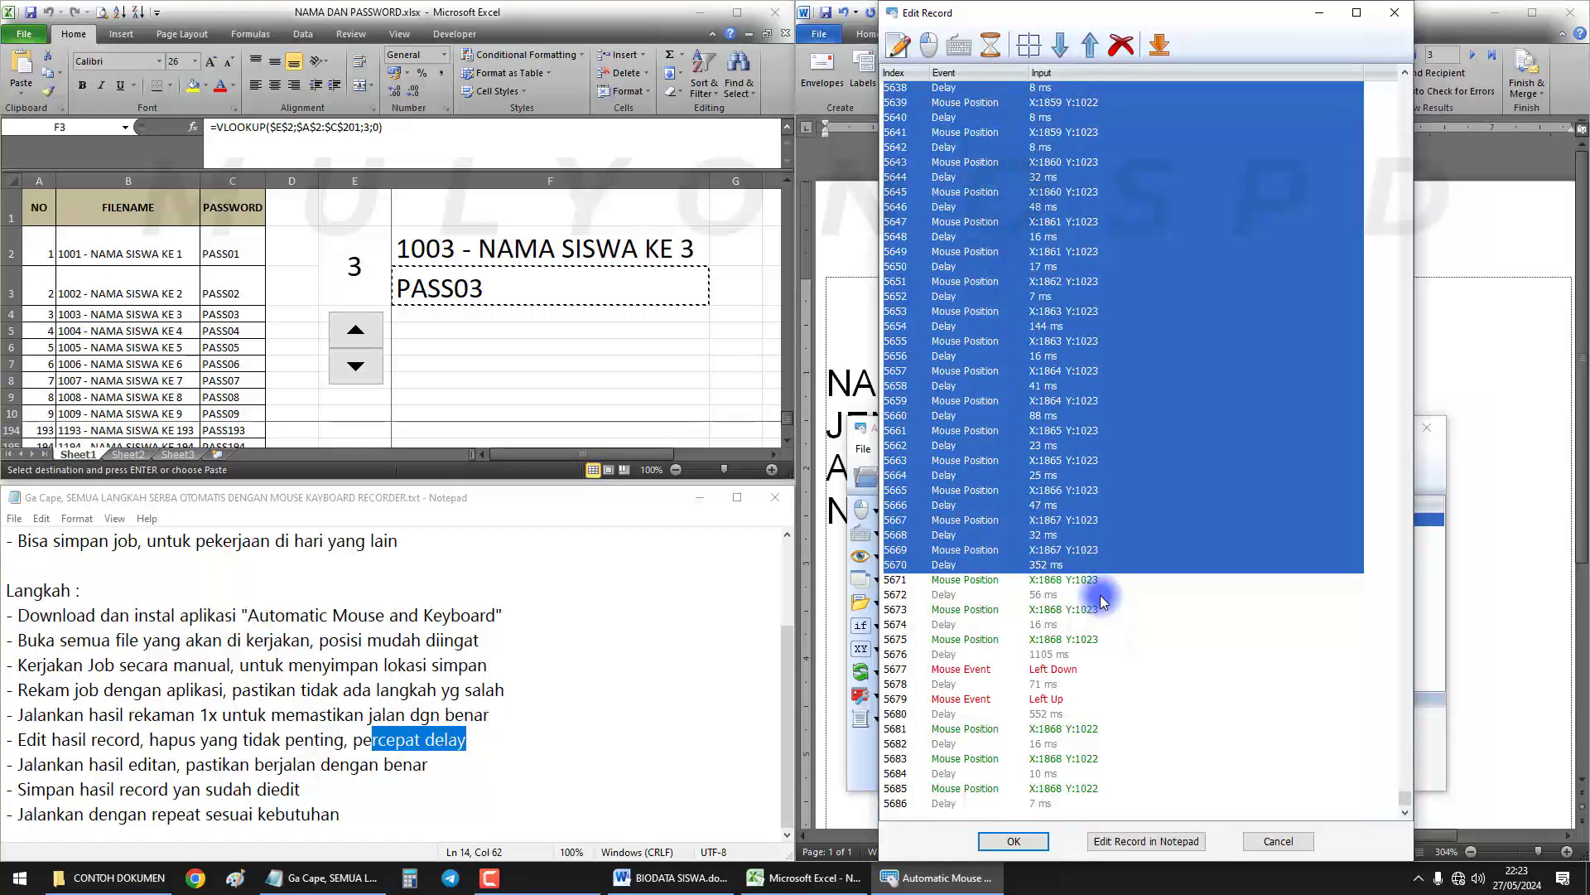
pyautogui.click(1122, 52)
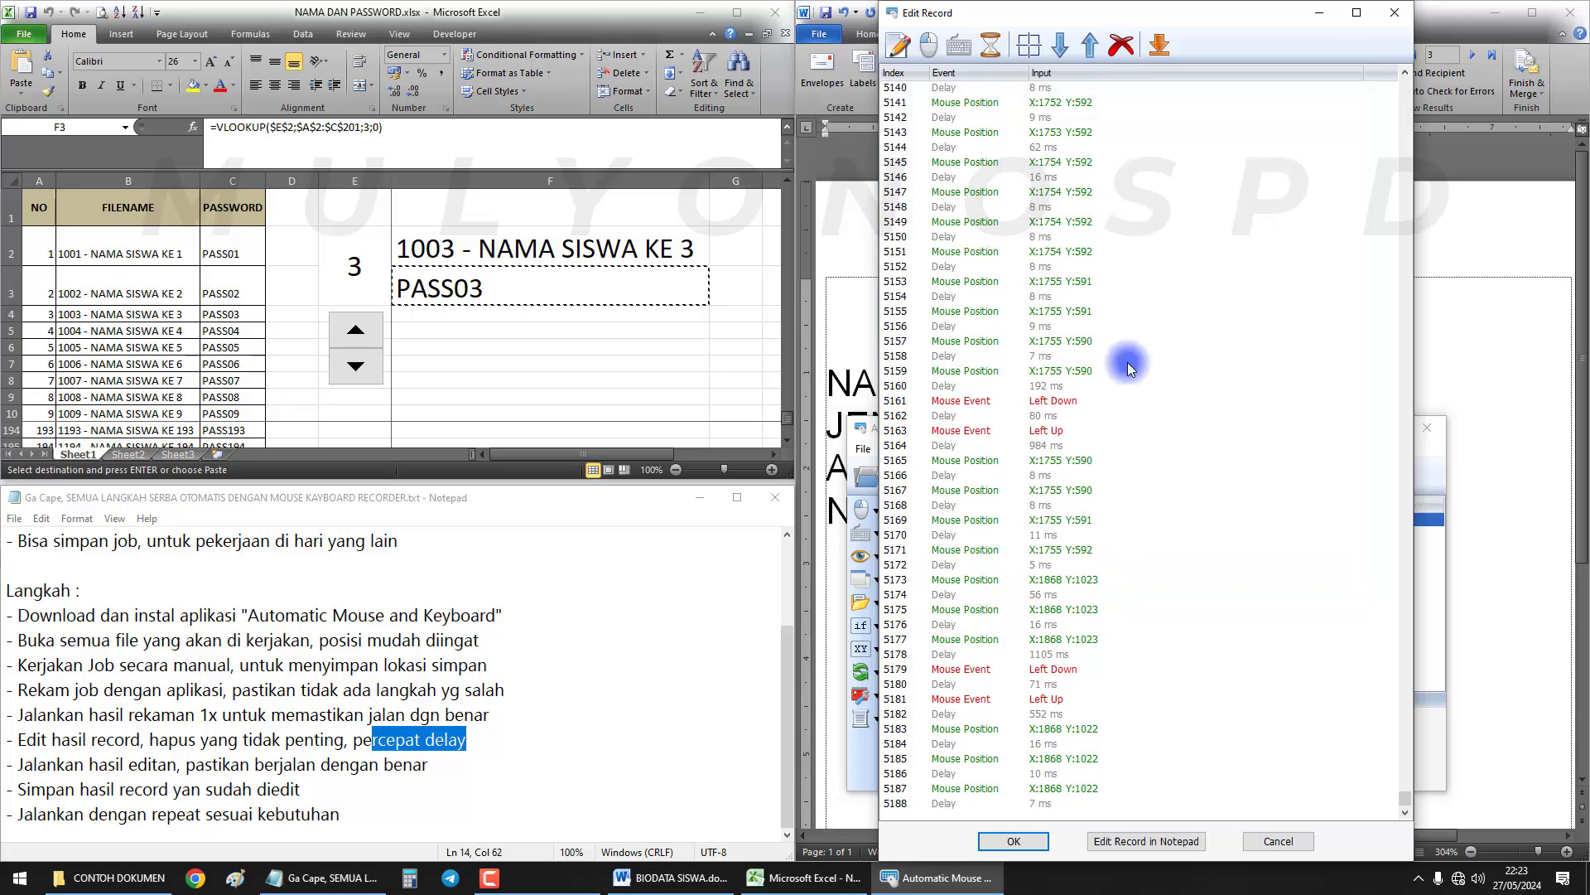
pyautogui.click(1054, 448)
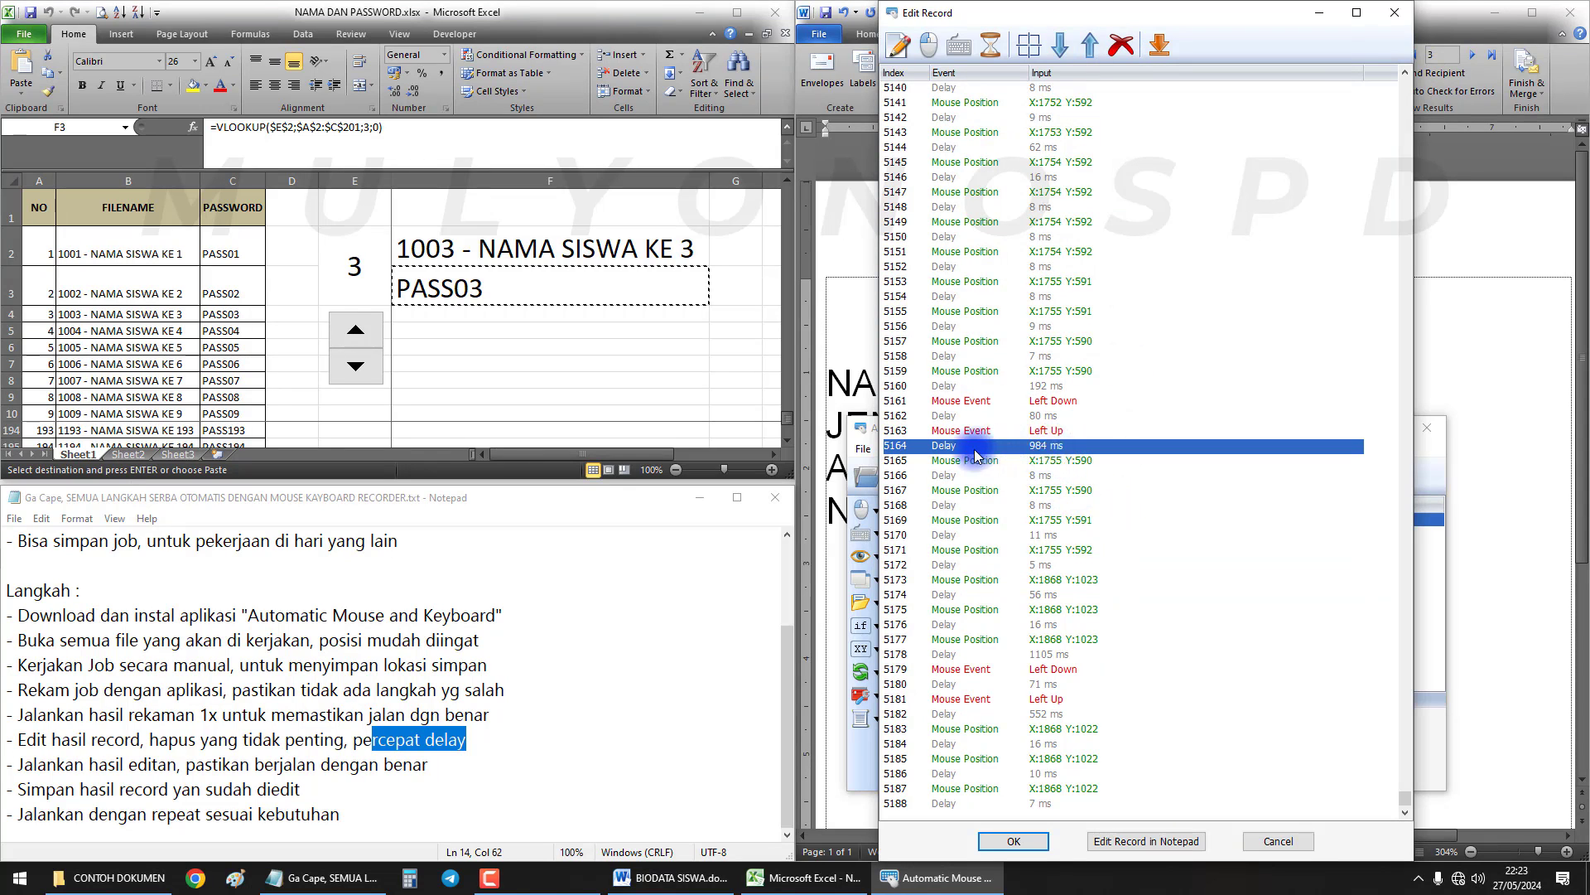
pyautogui.doubleClick(1053, 452)
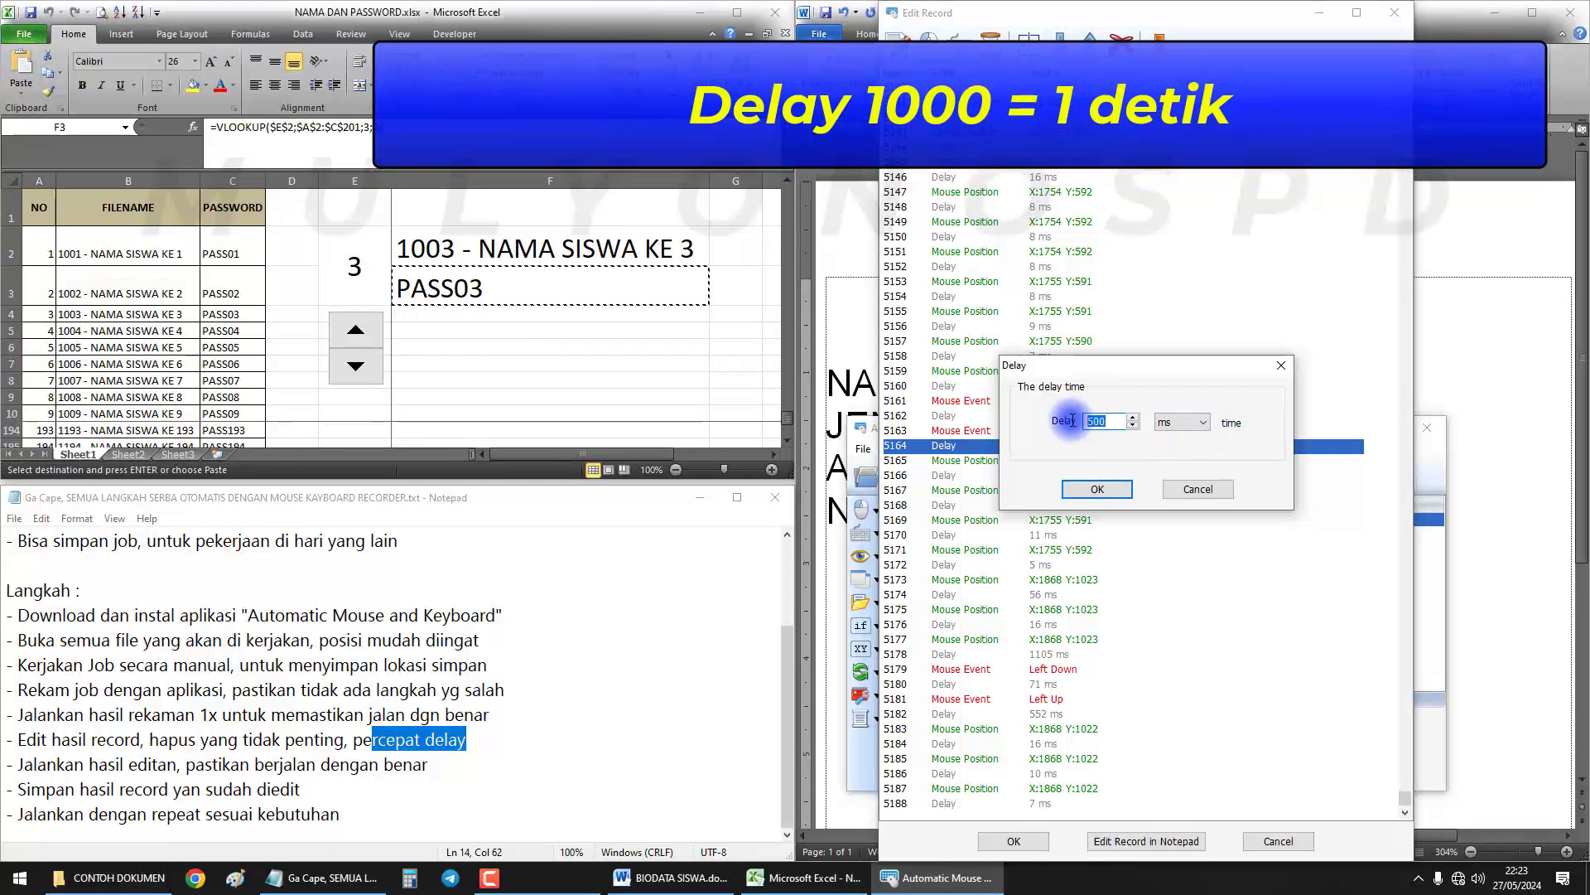
# Confirm the 500 ms delay and select the mouse-move rows from 5007 to 5152
pyautogui.click(1097, 488)
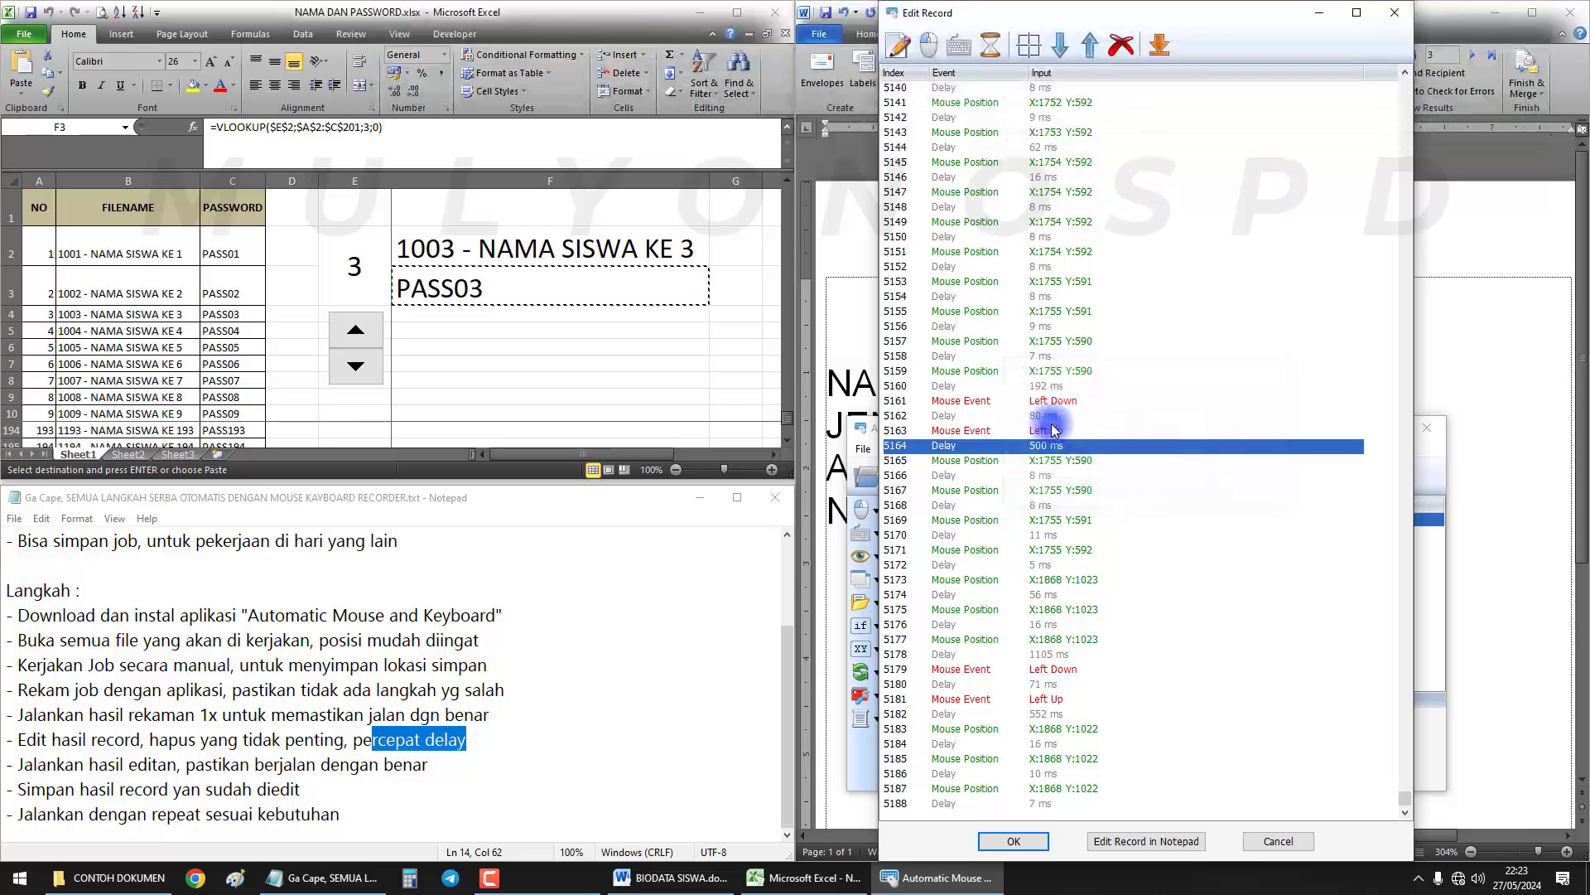
pyautogui.click(1056, 372)
pyautogui.scroll(4, 1069, 448)
pyautogui.click(1058, 449)
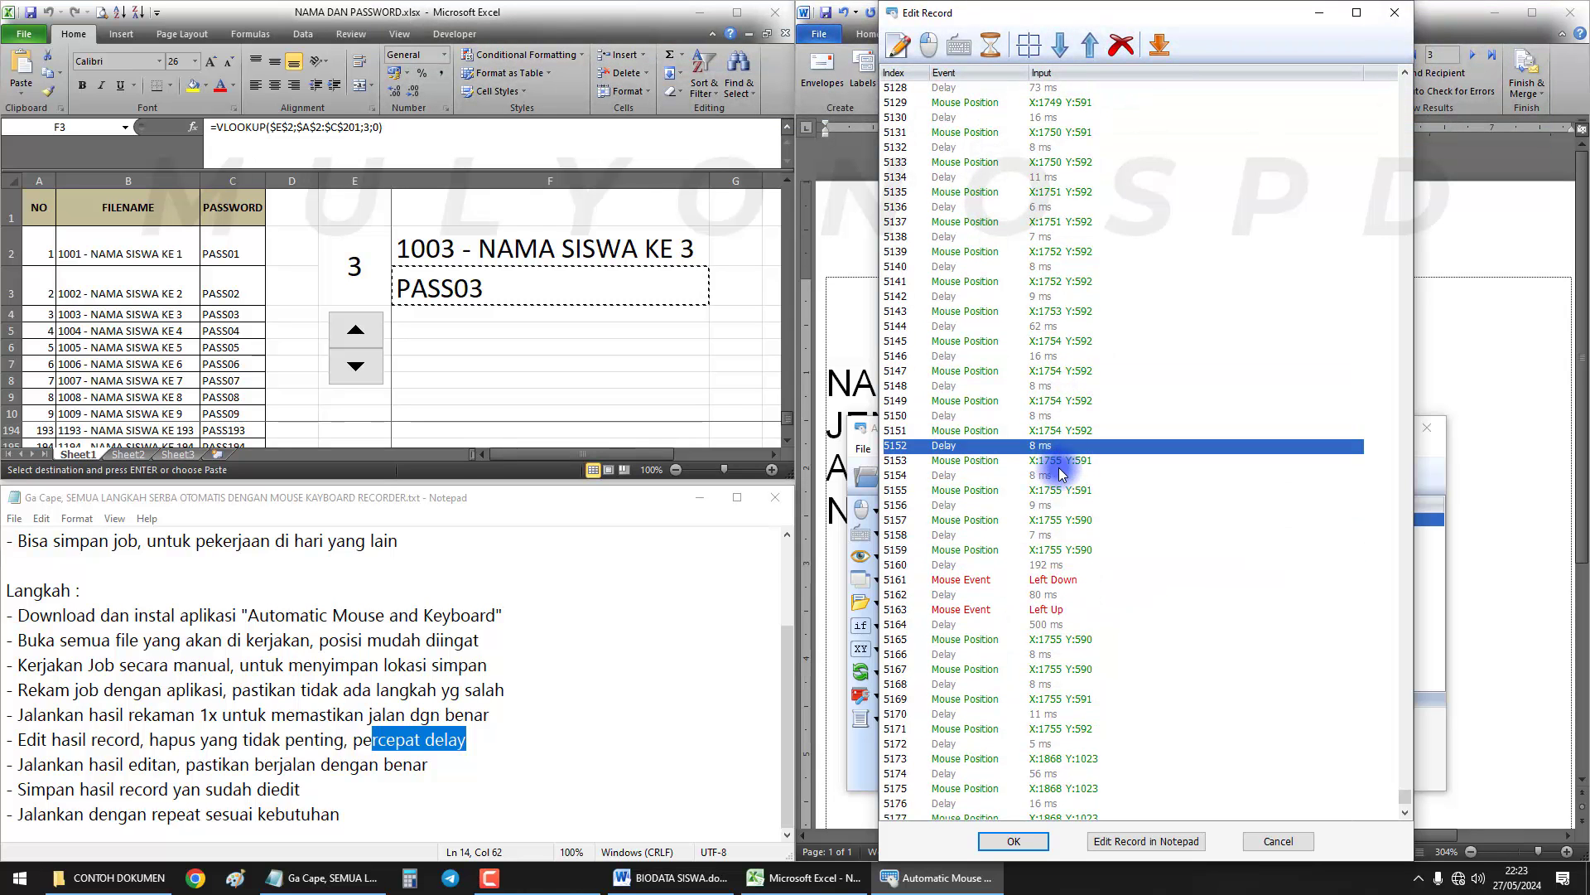
pyautogui.scroll(18, 1052, 435)
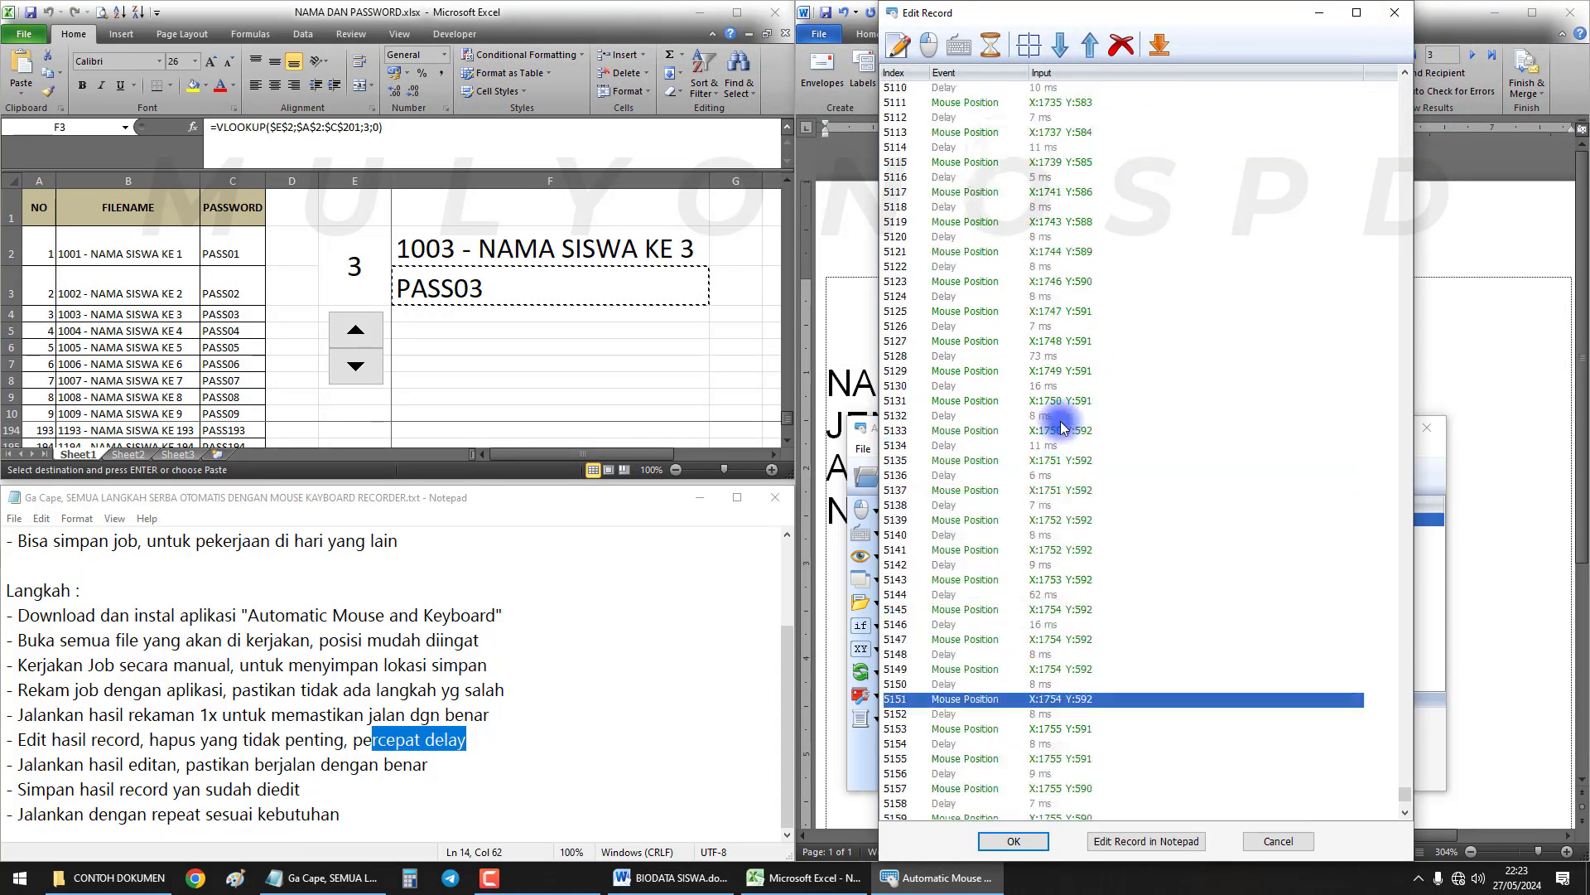
pyautogui.scroll(20, 1062, 426)
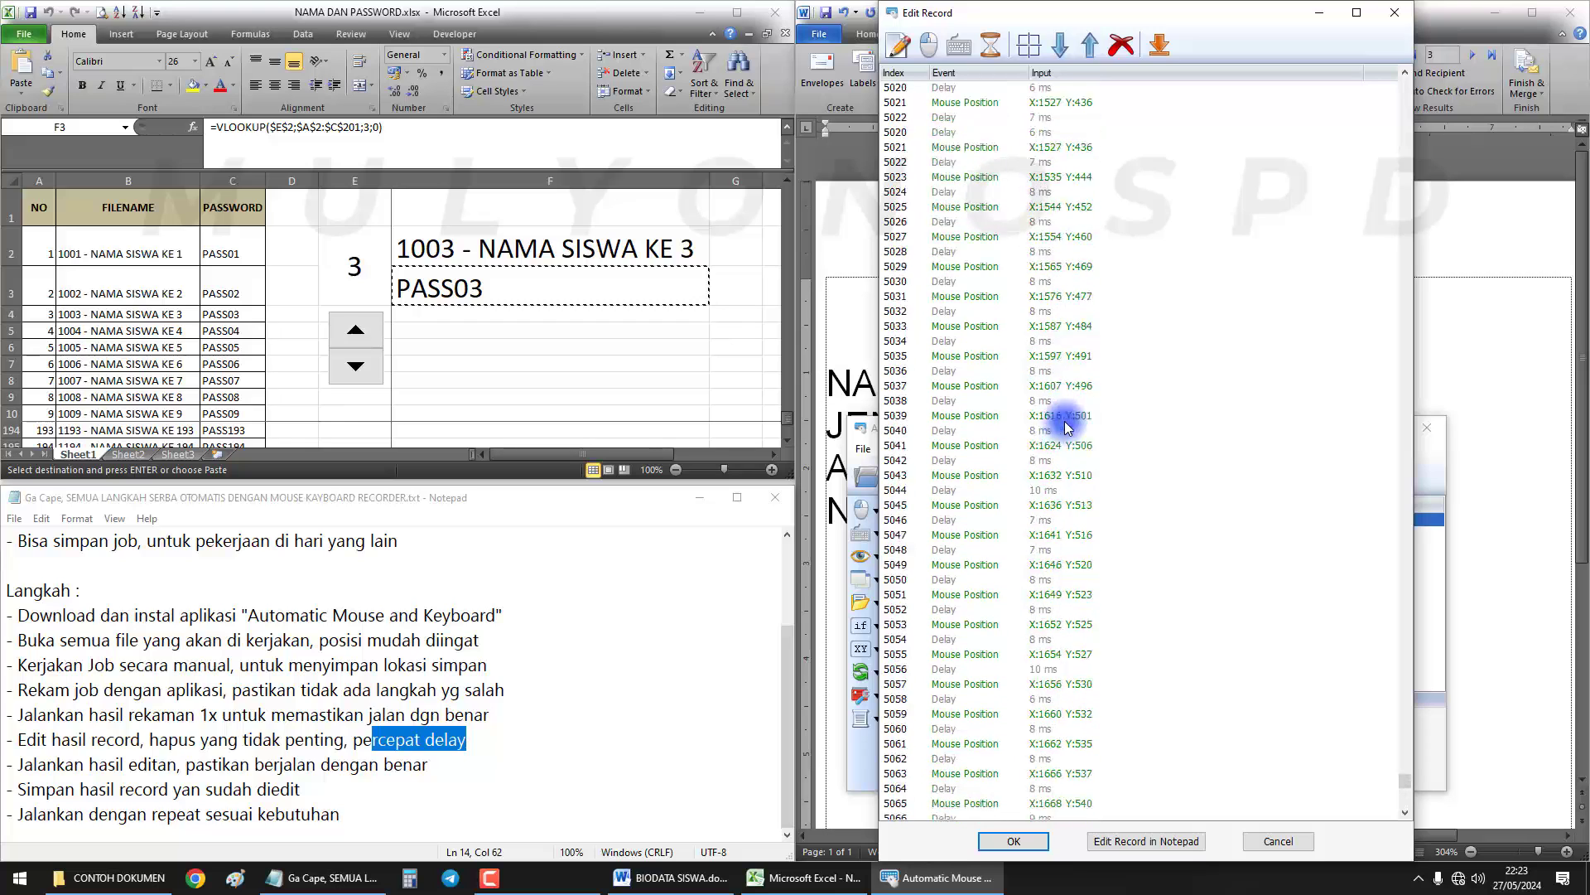
pyautogui.scroll(-5, 1069, 425)
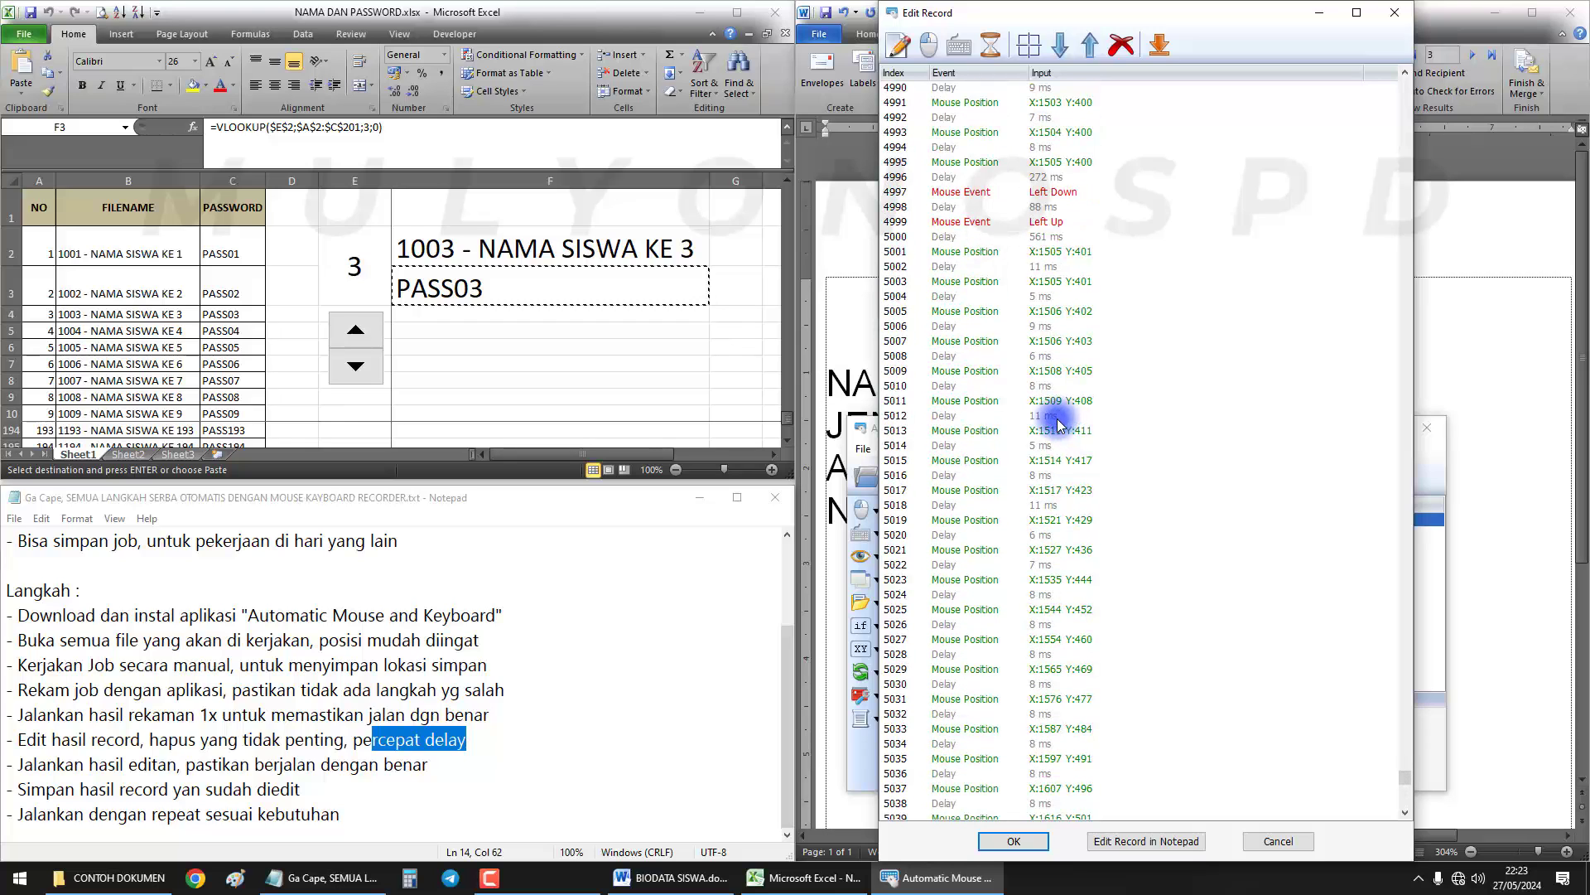
pyautogui.keyDown('shift'); pyautogui.click(1047, 346); pyautogui.keyUp('shift')
pyautogui.scroll(-18, 1057, 406)
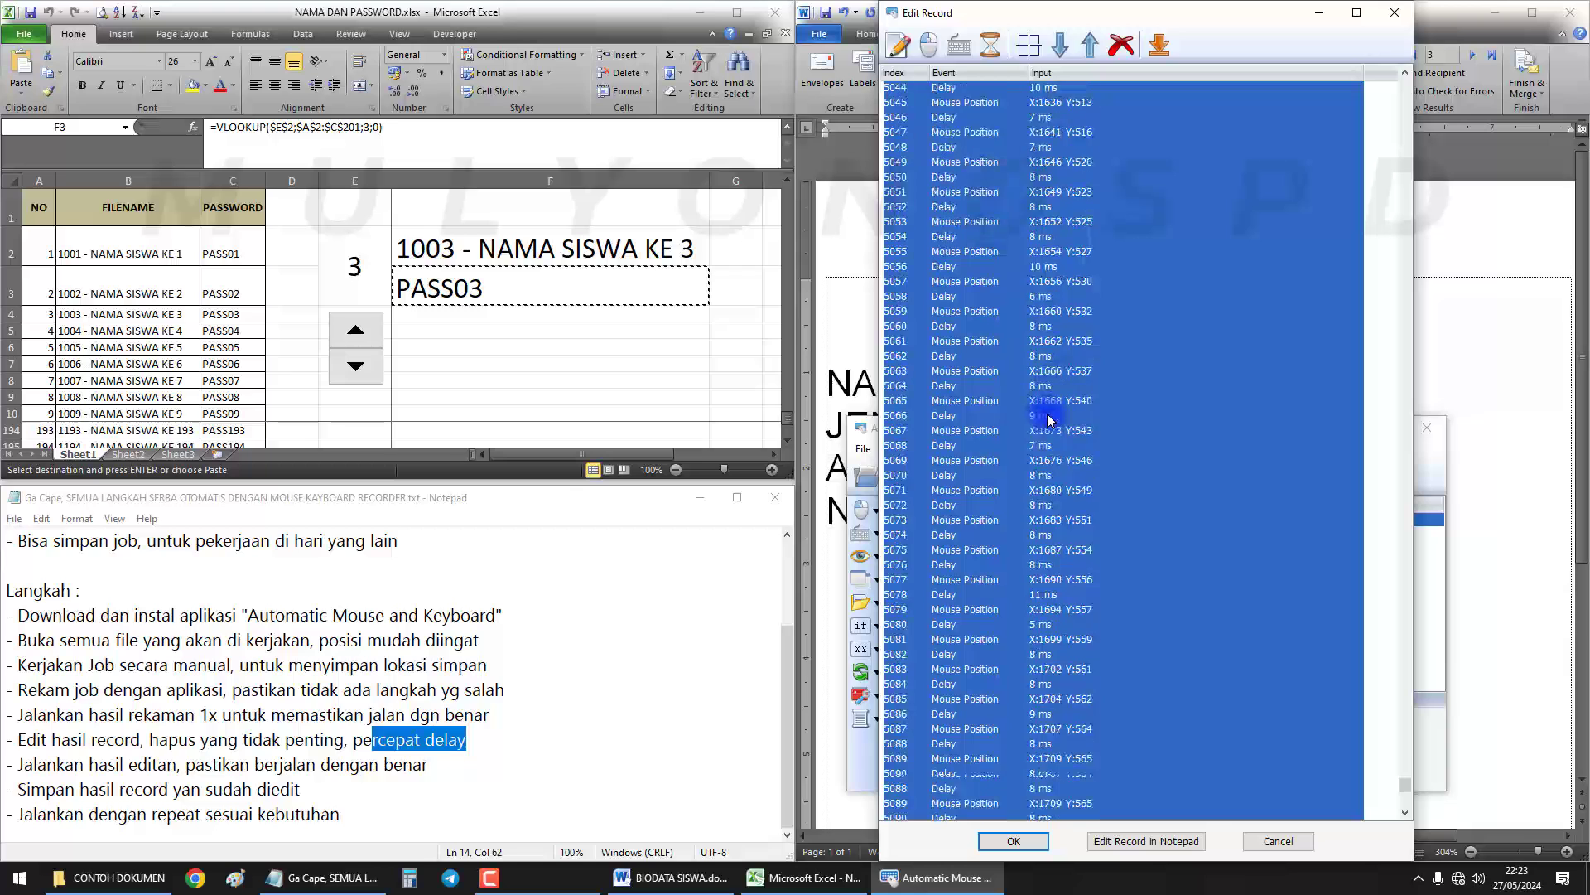
# Delete the selected mouse-move rows 5007–5151 and one more block of mouse-move rows
pyautogui.scroll(-20, 1049, 420)
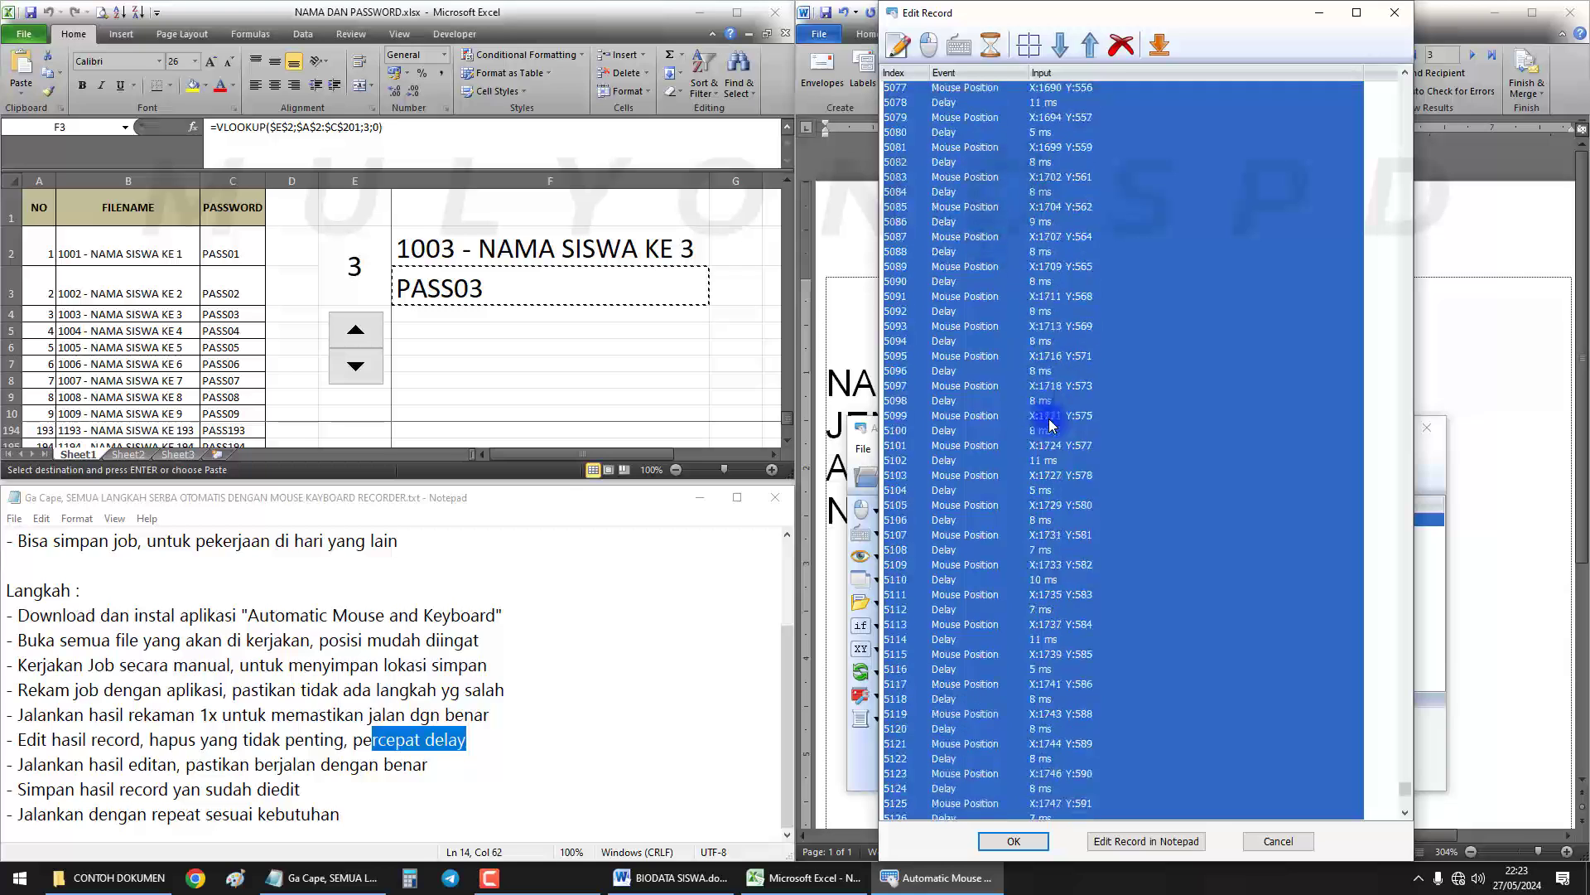
pyautogui.click(1118, 55)
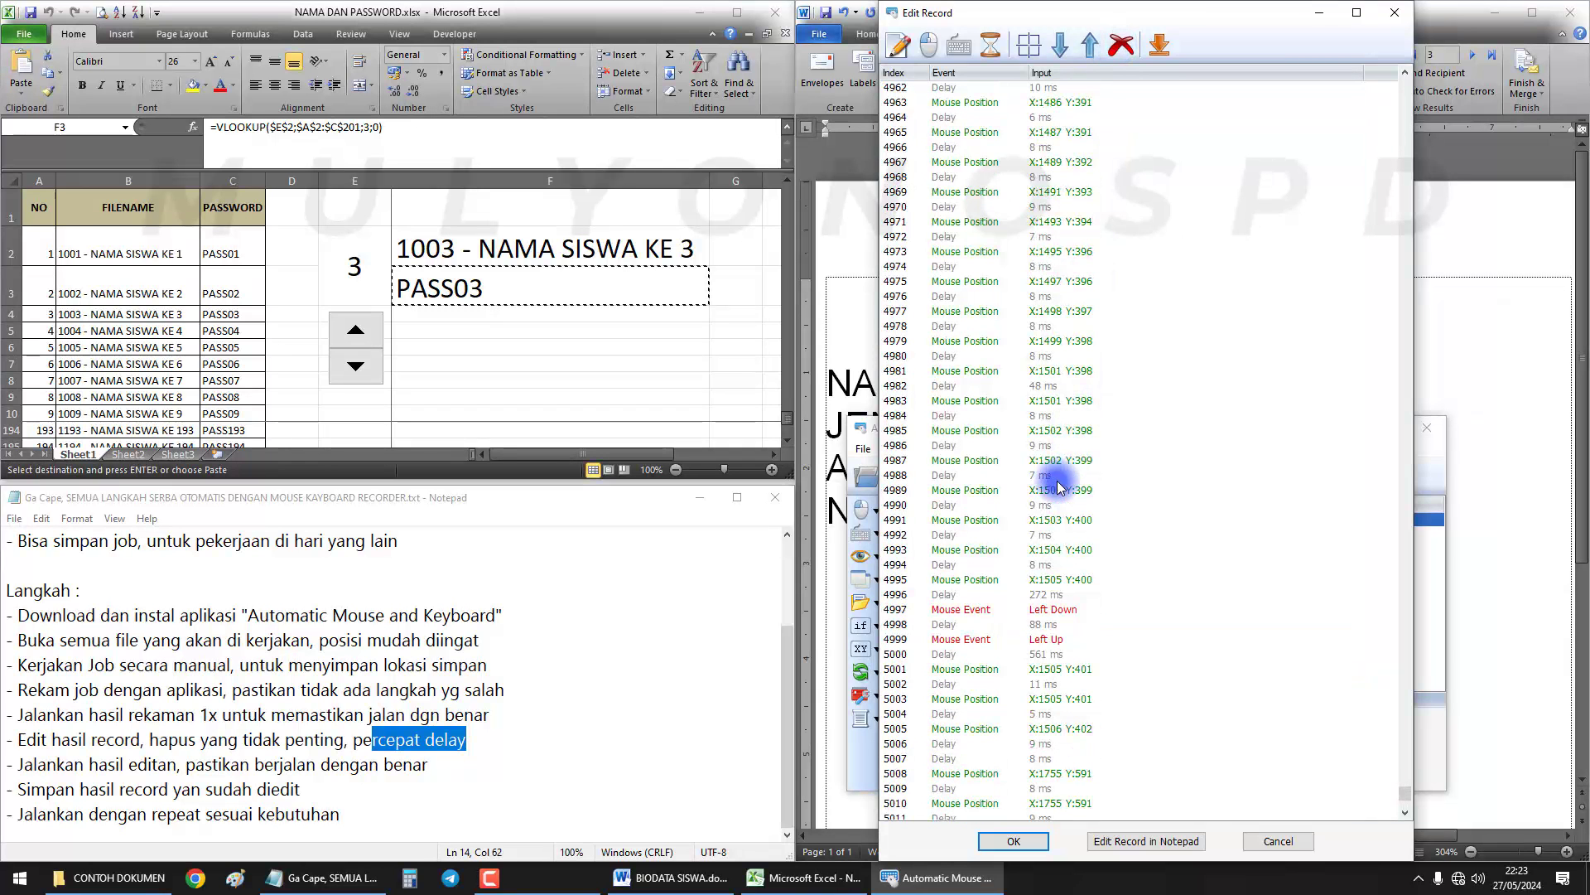
pyautogui.click(1054, 580)
pyautogui.scroll(20, 1054, 468)
pyautogui.keyDown('shift'); pyautogui.click(1052, 579); pyautogui.keyUp('shift')
pyautogui.click(1120, 46)
pyautogui.scroll(20, 1051, 447)
pyautogui.click(580, 888)
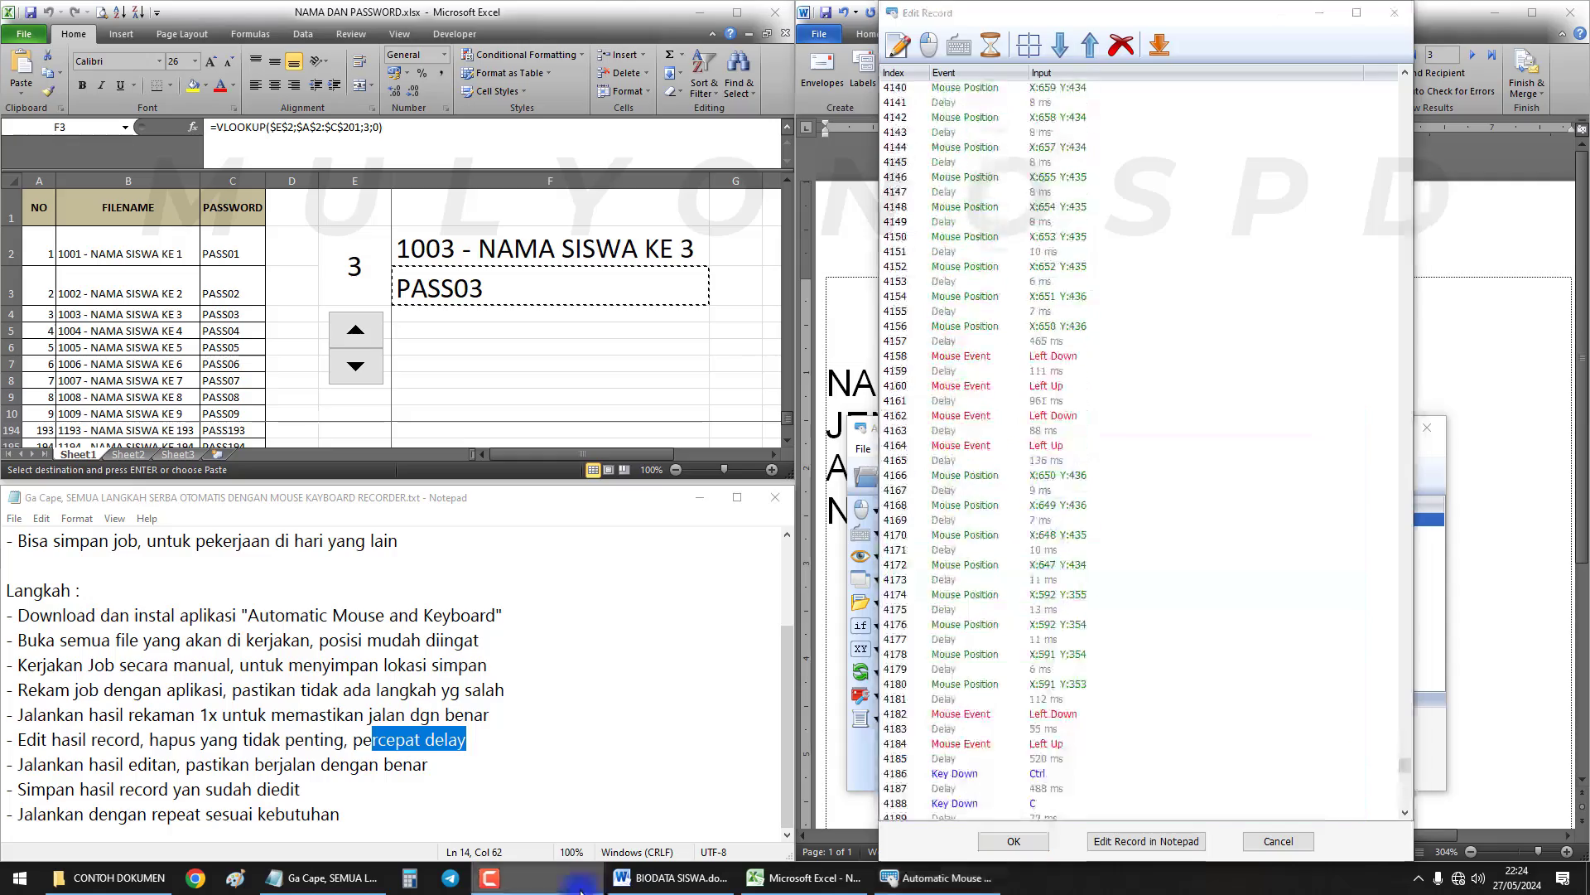
pyautogui.scroll(20, 1111, 571)
# Scroll to the top of the event list and check the early 14, 9 and 88 ms delays
pyautogui.click(1062, 507)
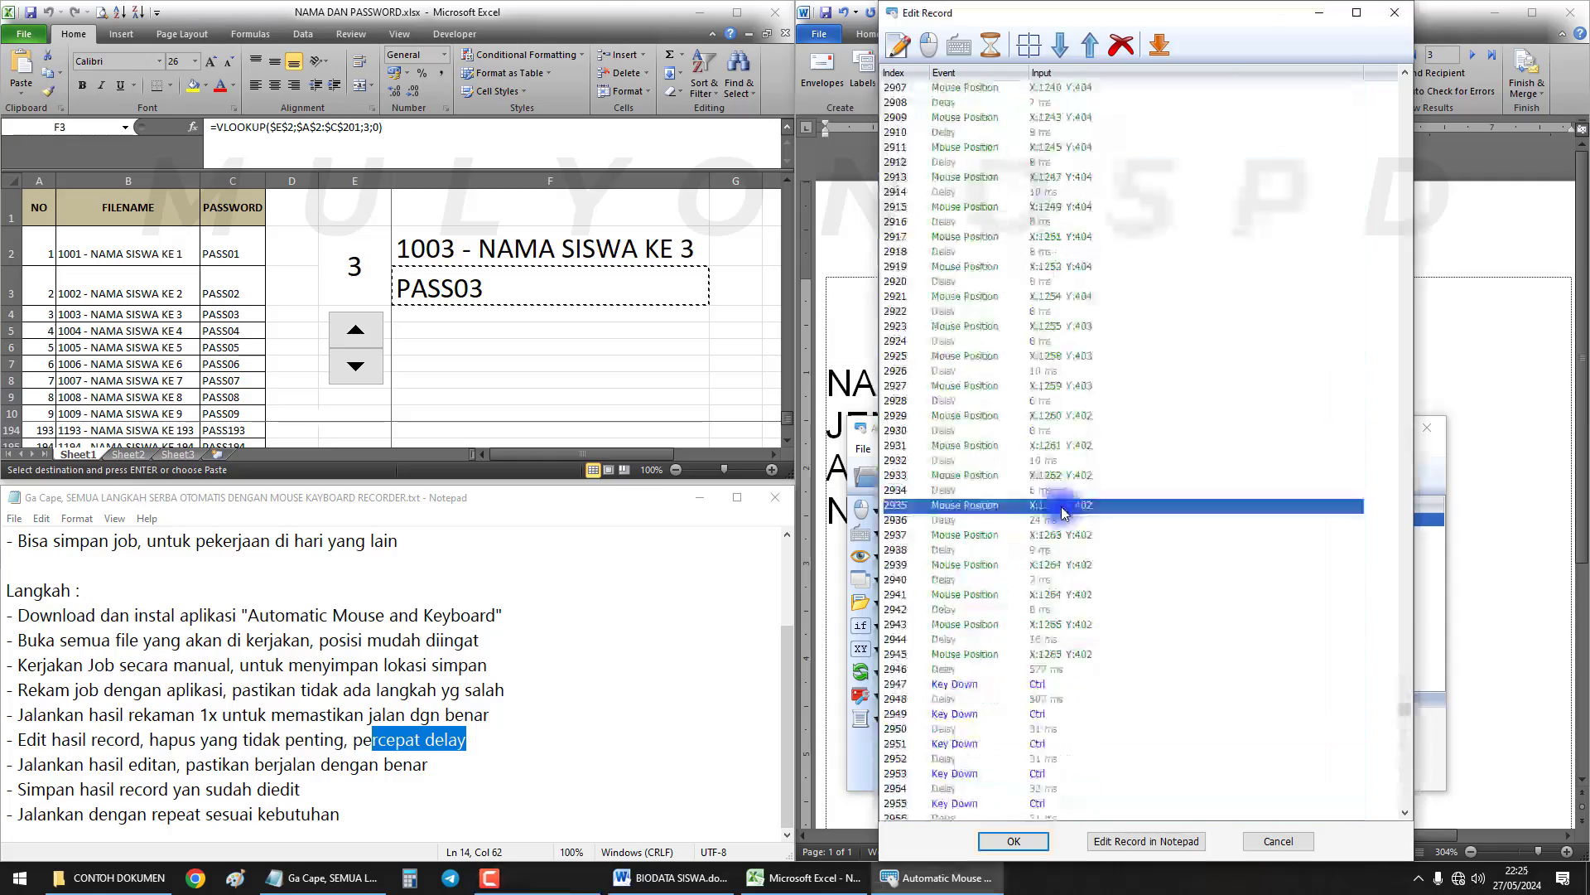
pyautogui.scroll(20, 1063, 497)
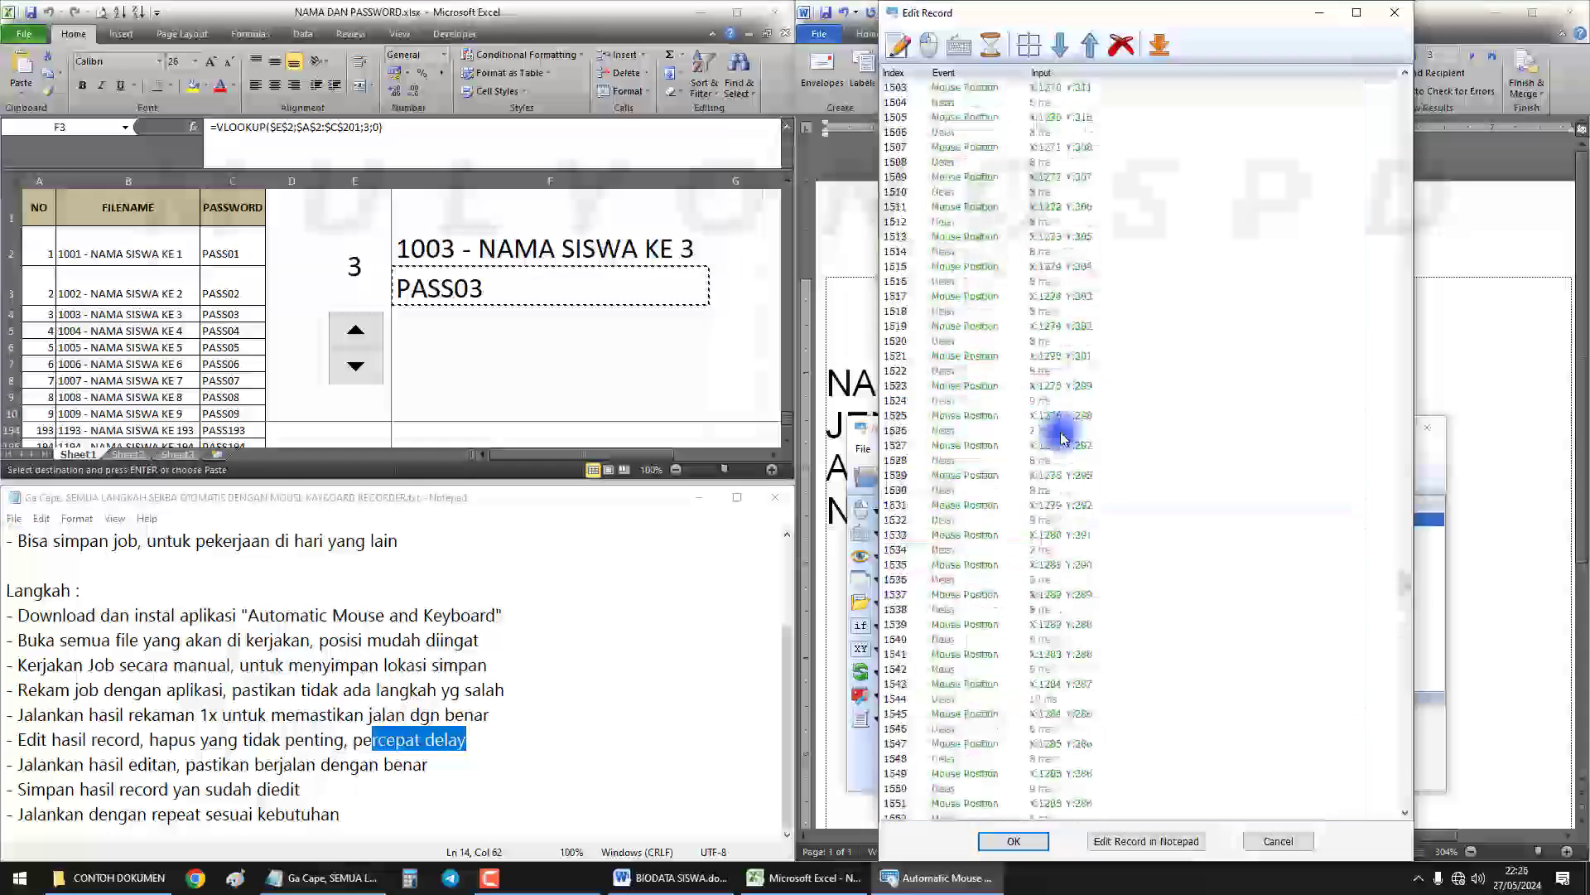
pyautogui.scroll(20, 1063, 439)
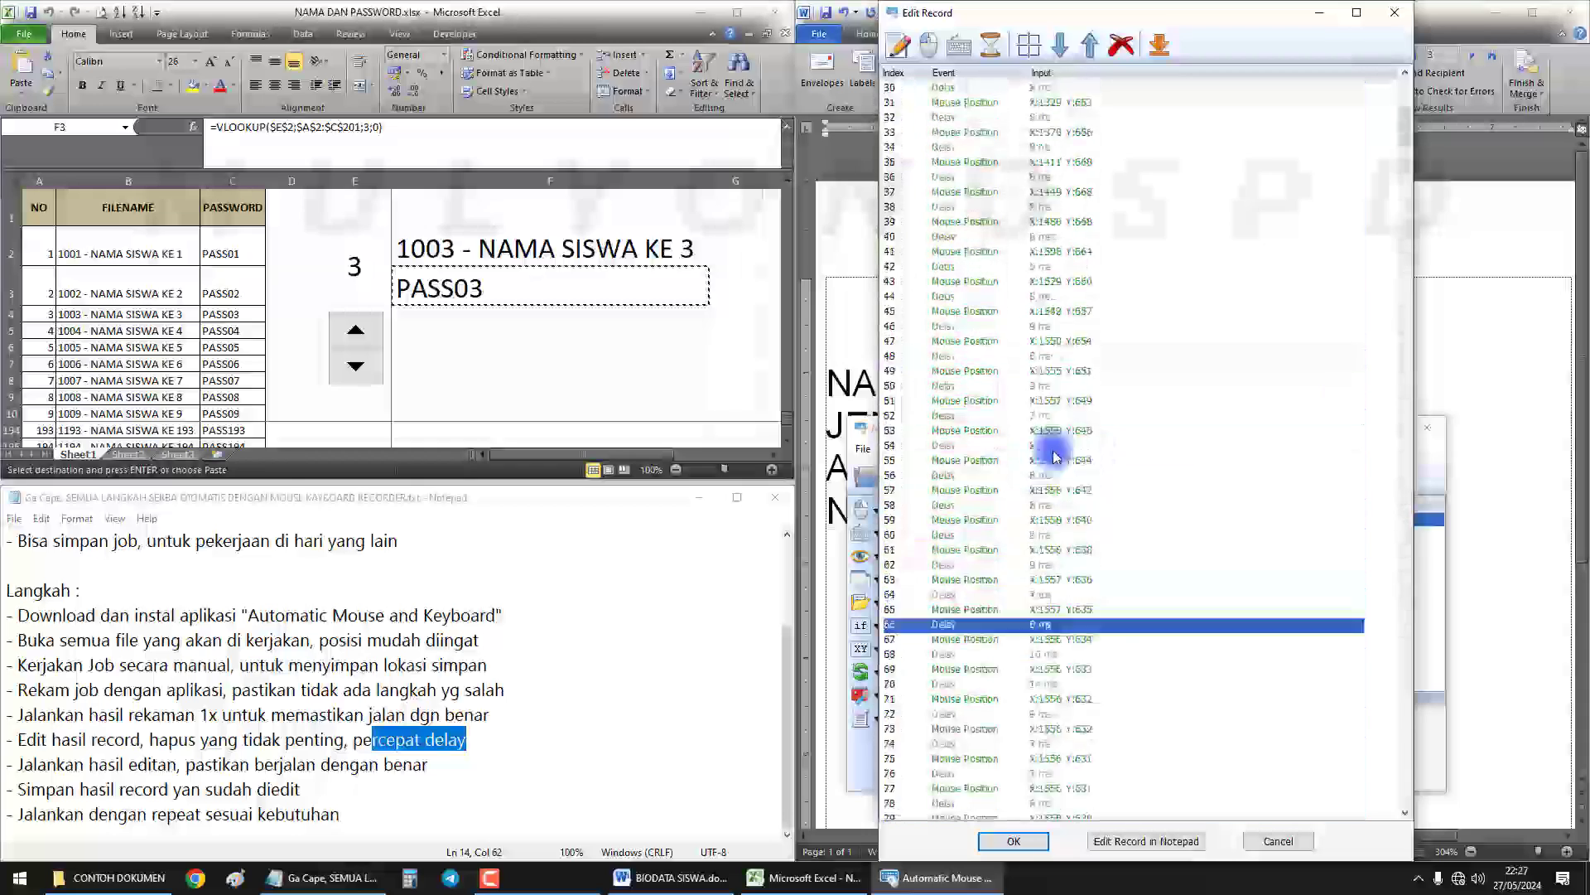
pyautogui.scroll(10, 1055, 456)
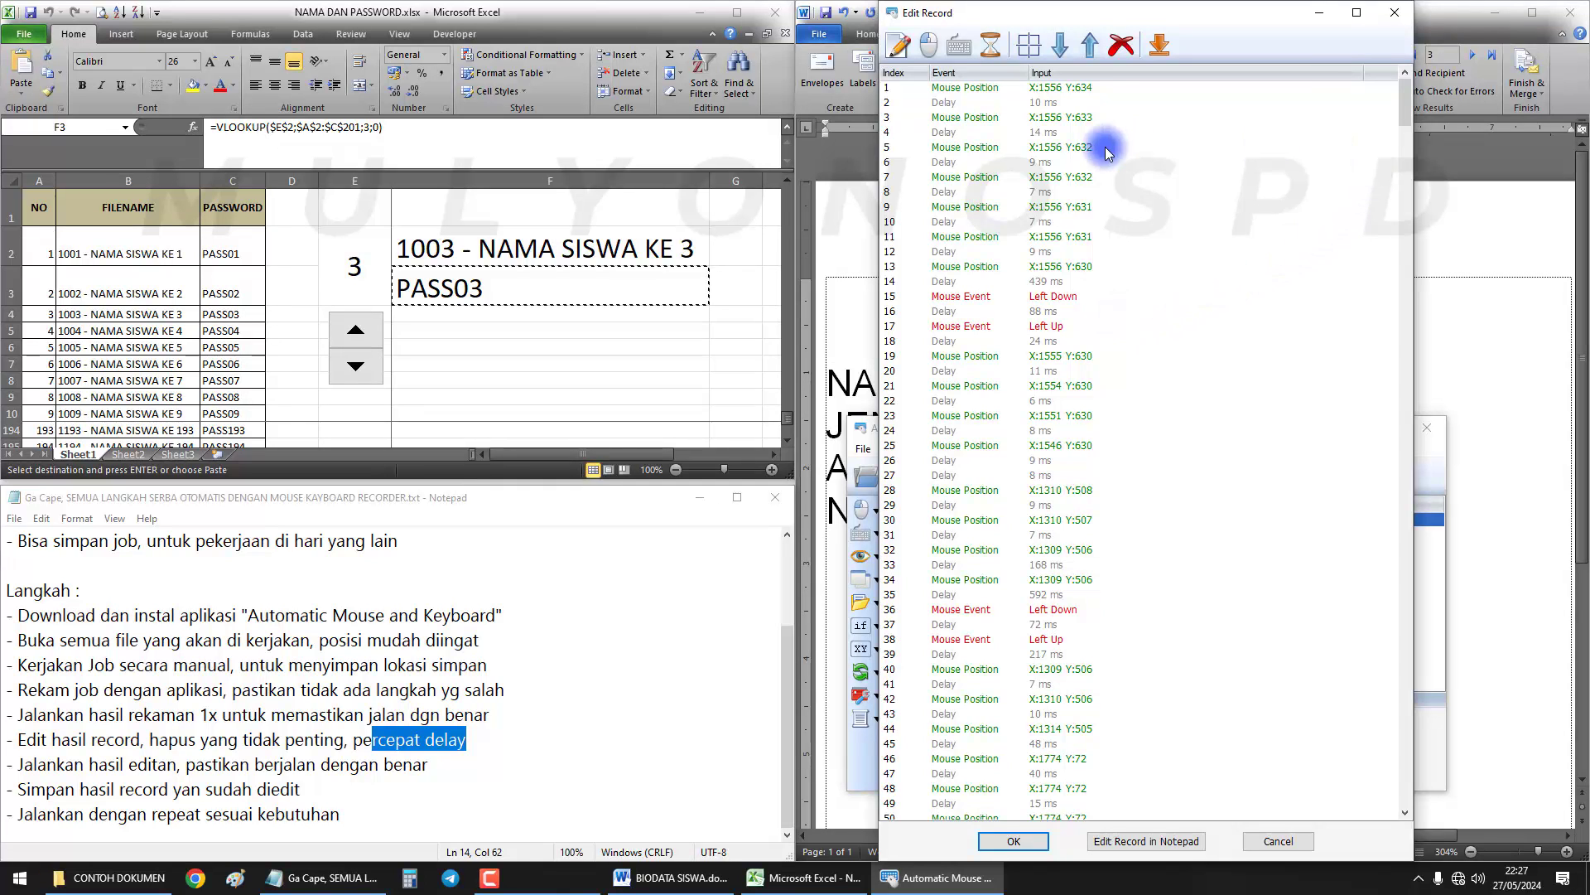
pyautogui.click(1032, 134)
pyautogui.click(1068, 163)
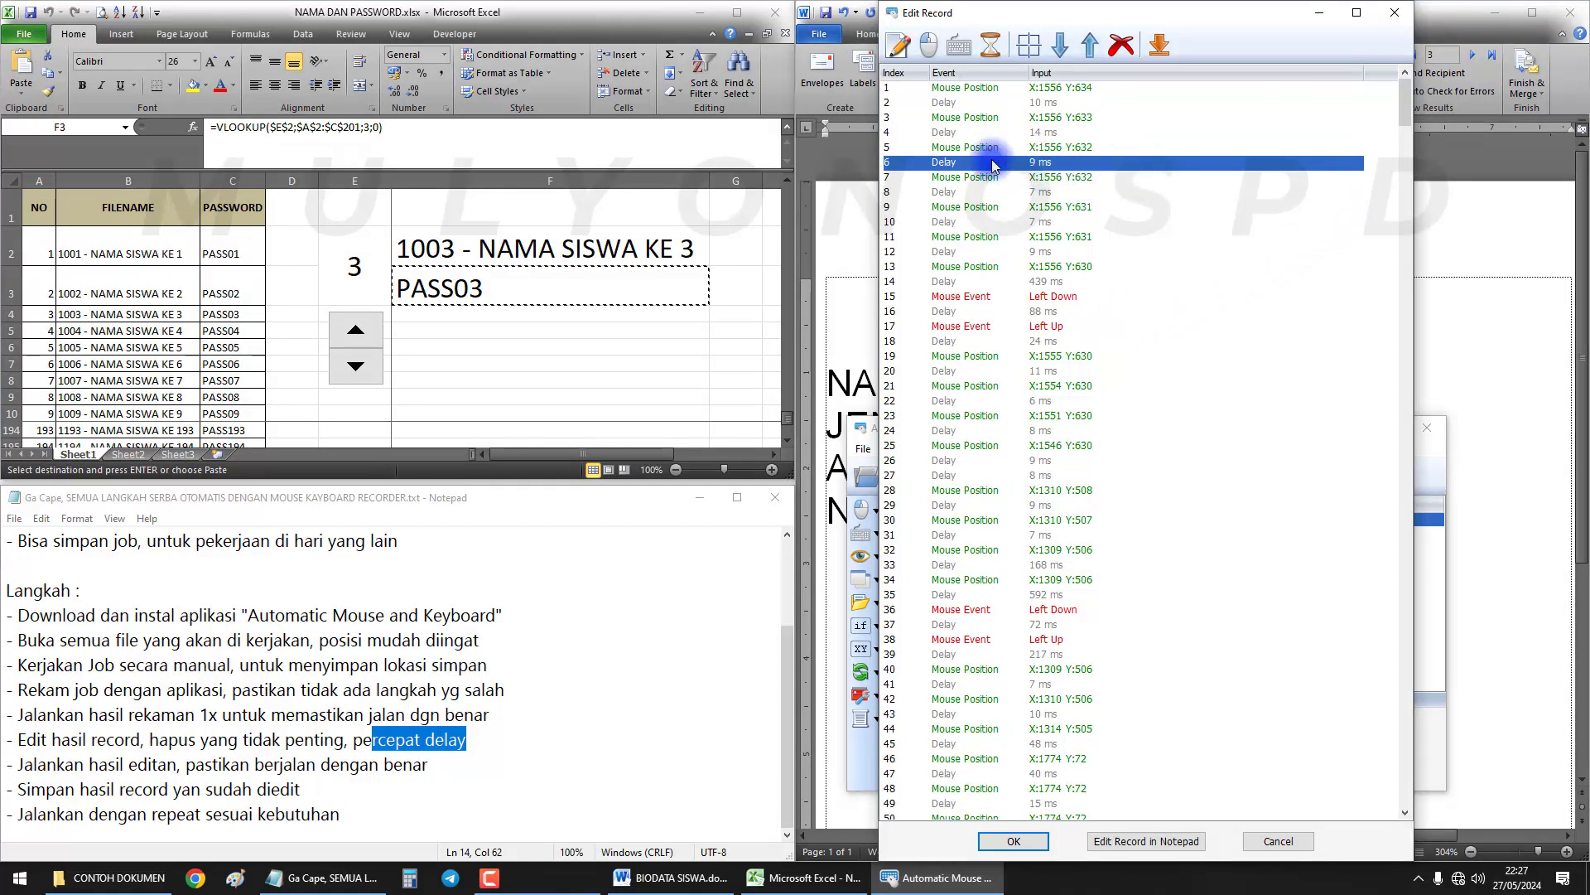
pyautogui.scroll(-2, 1406, 114)
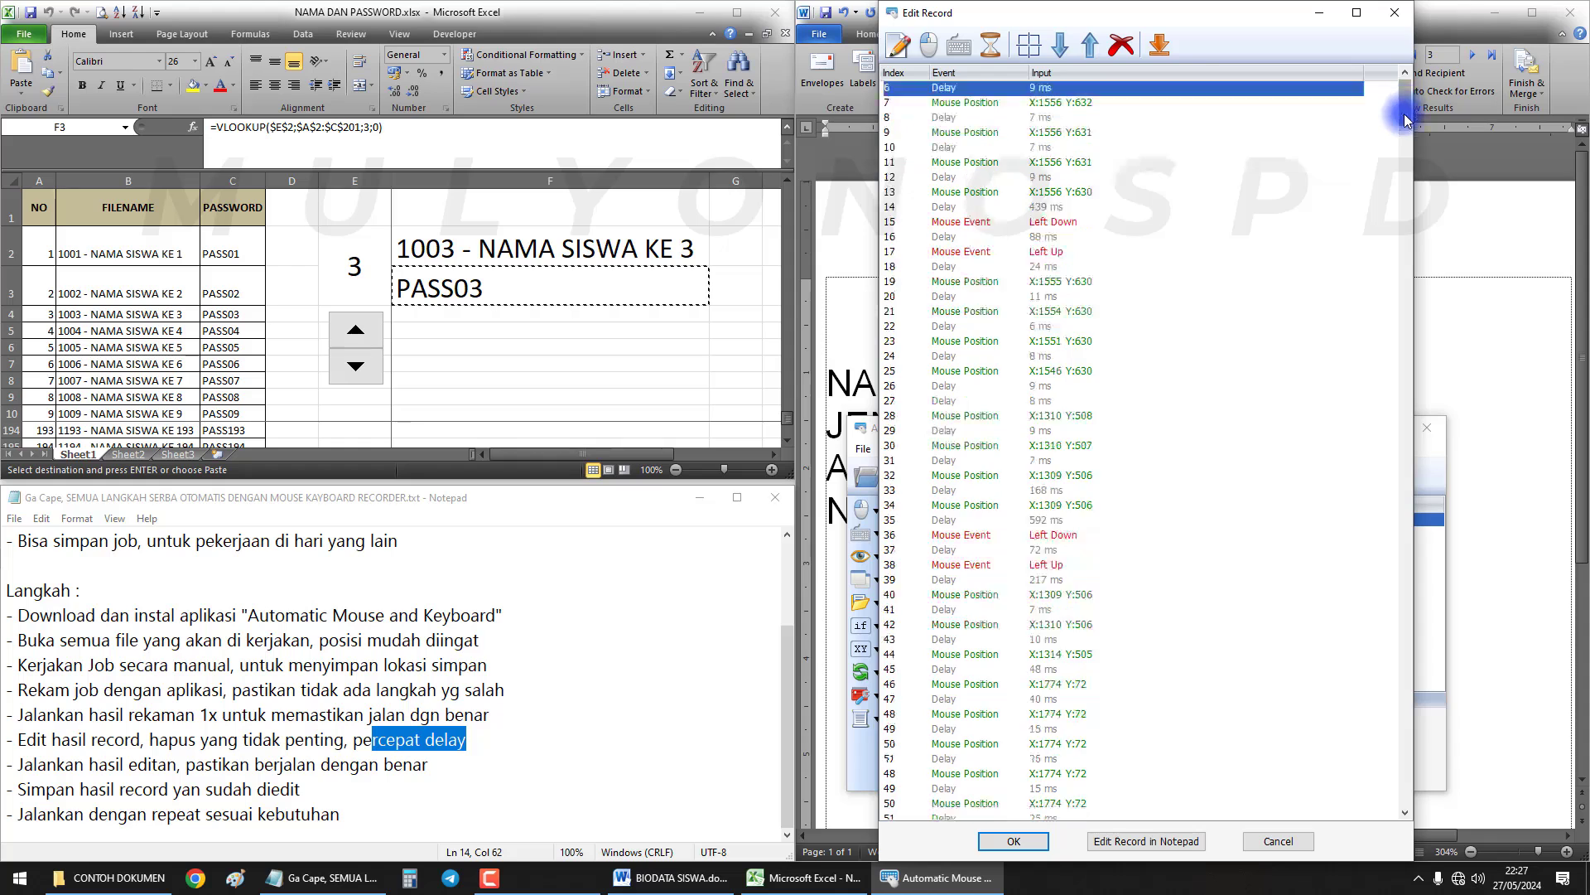
pyautogui.click(1077, 220)
pyautogui.scroll(2, 1077, 220)
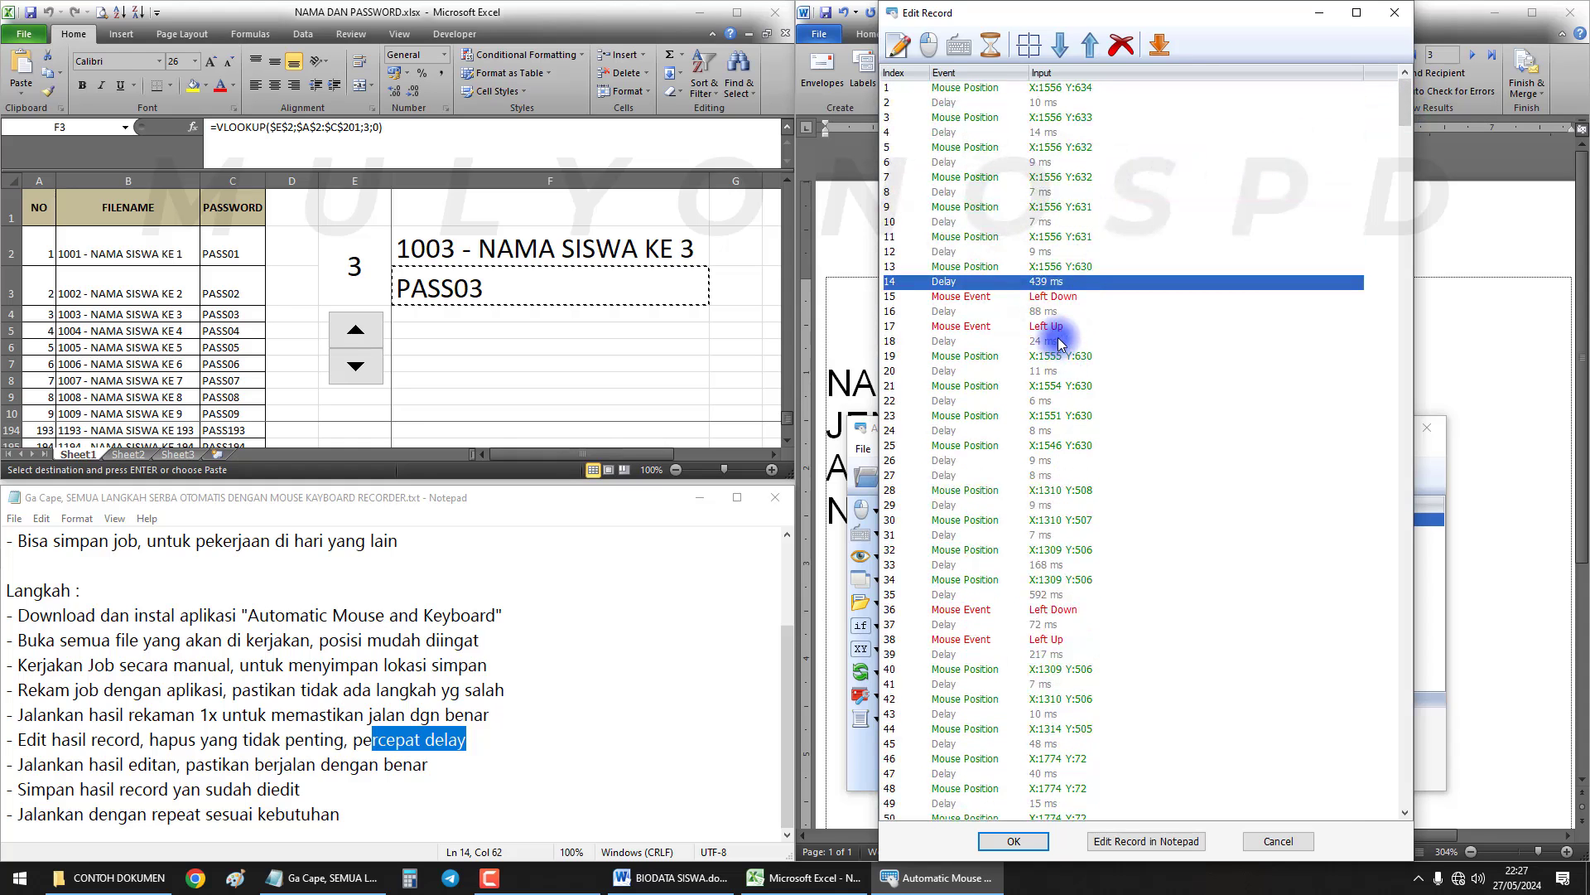
# Review the rows around the first two clicks down to the 304 ms delay
pyautogui.click(1051, 357)
pyautogui.click(1036, 606)
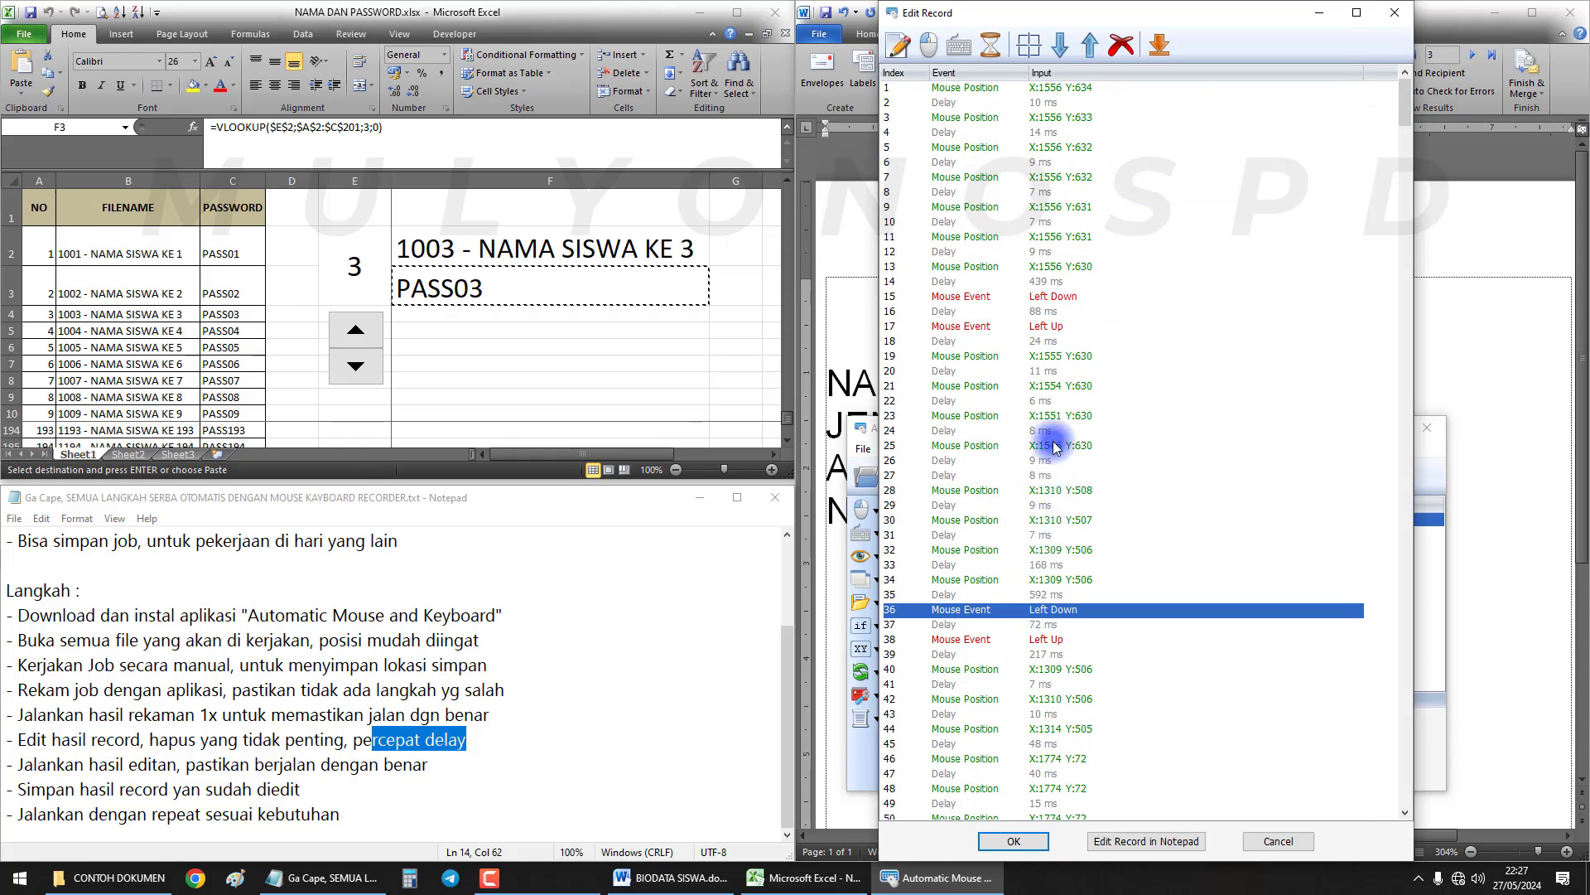
pyautogui.click(1053, 433)
pyautogui.click(1046, 538)
pyautogui.scroll(-7, 1084, 491)
pyautogui.click(1062, 390)
pyautogui.click(1055, 451)
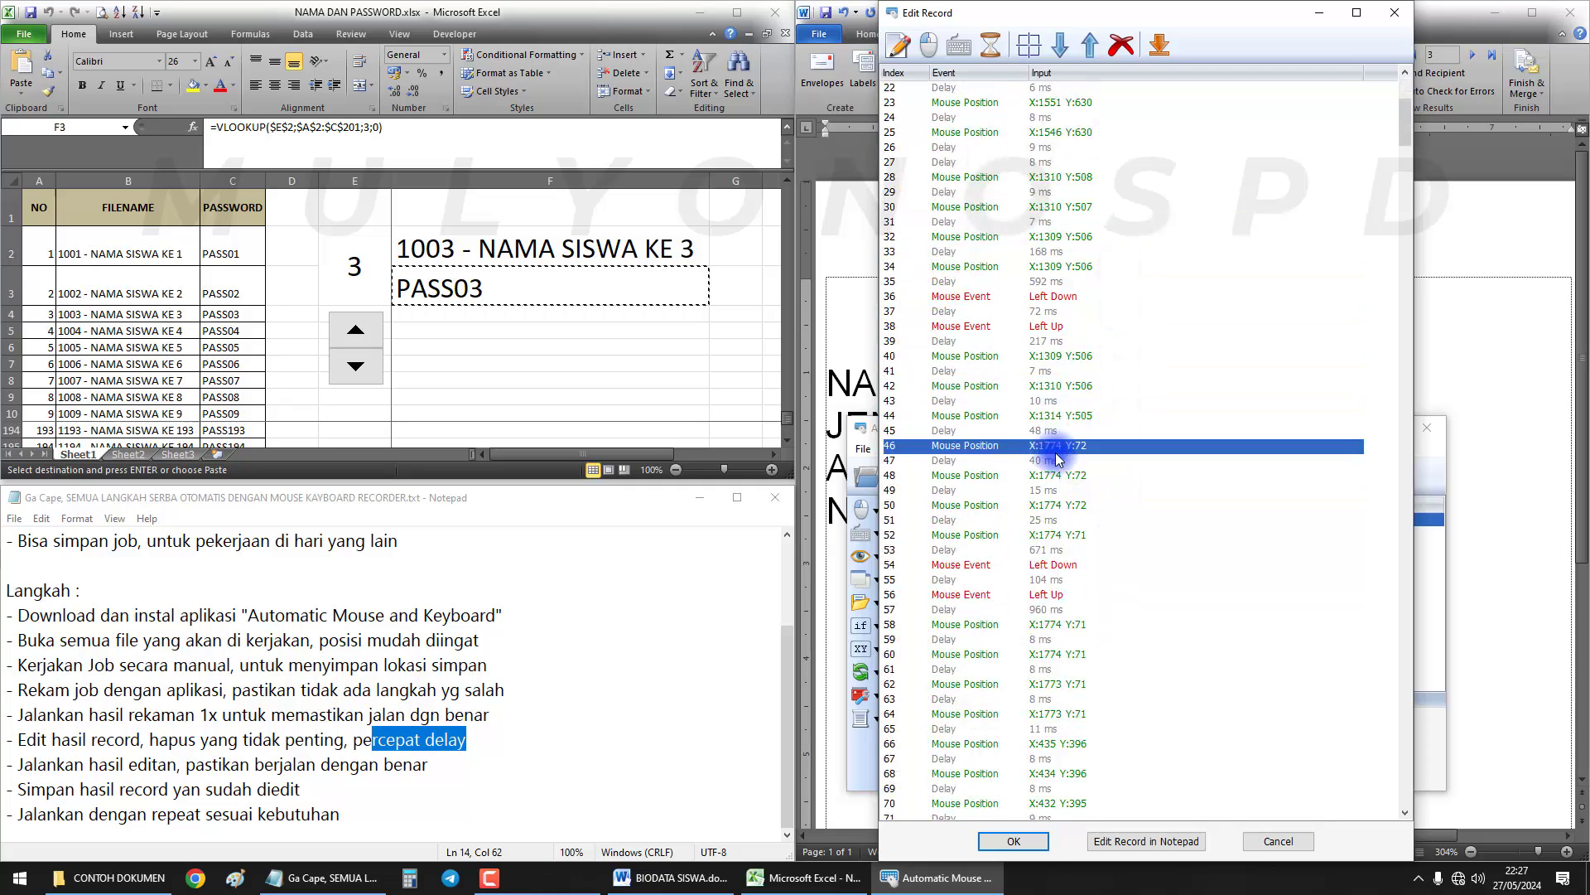
pyautogui.scroll(-4, 1061, 501)
pyautogui.click(1059, 504)
pyautogui.click(1058, 566)
pyautogui.scroll(-5, 1059, 566)
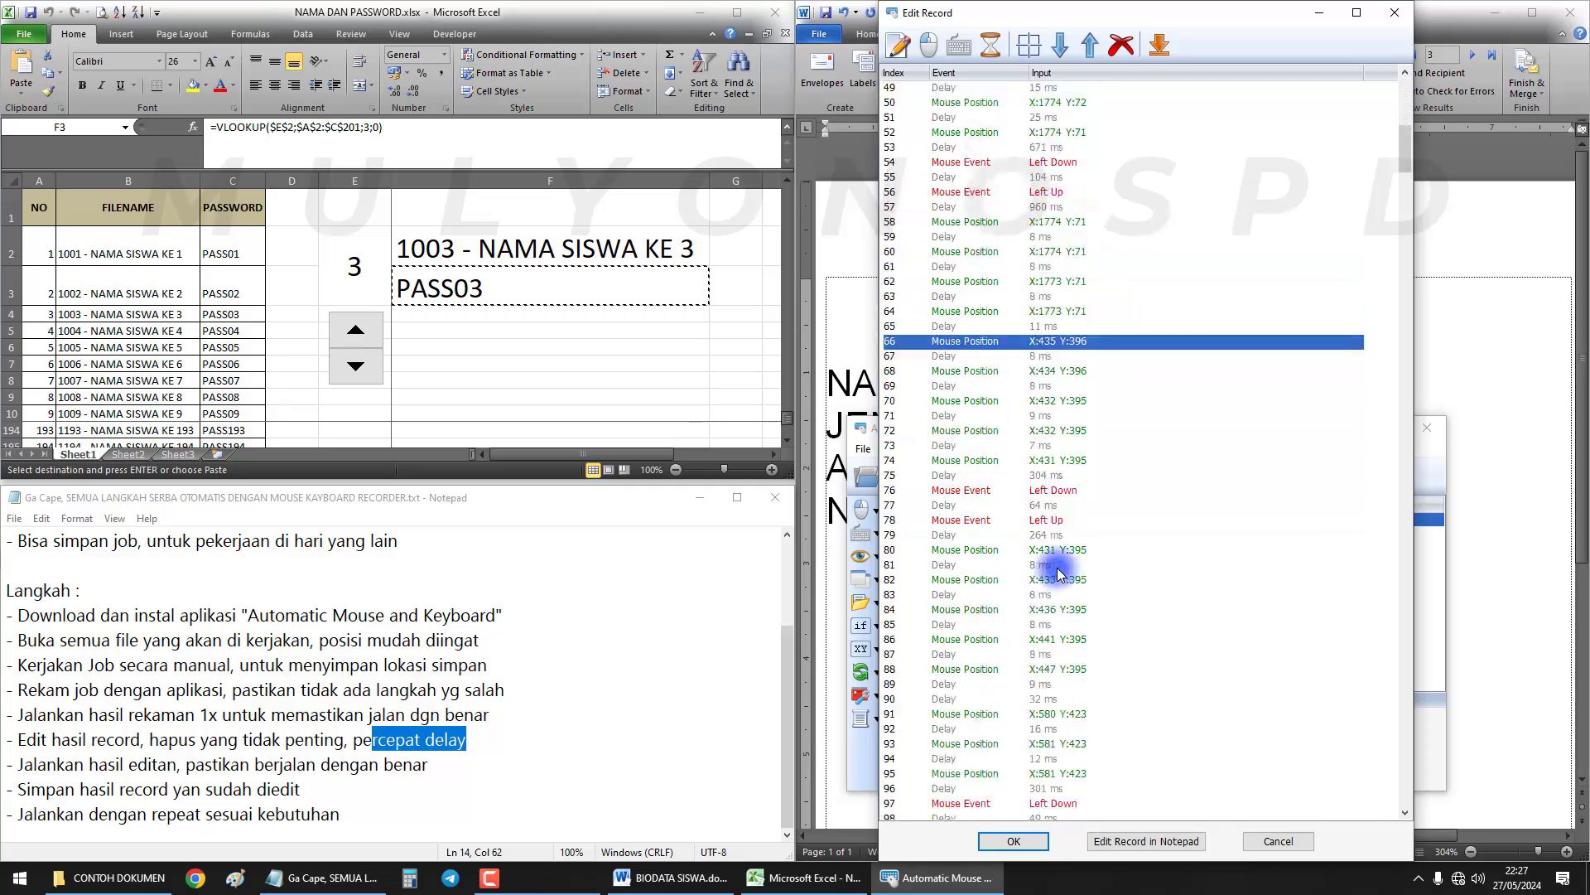
pyautogui.click(1058, 475)
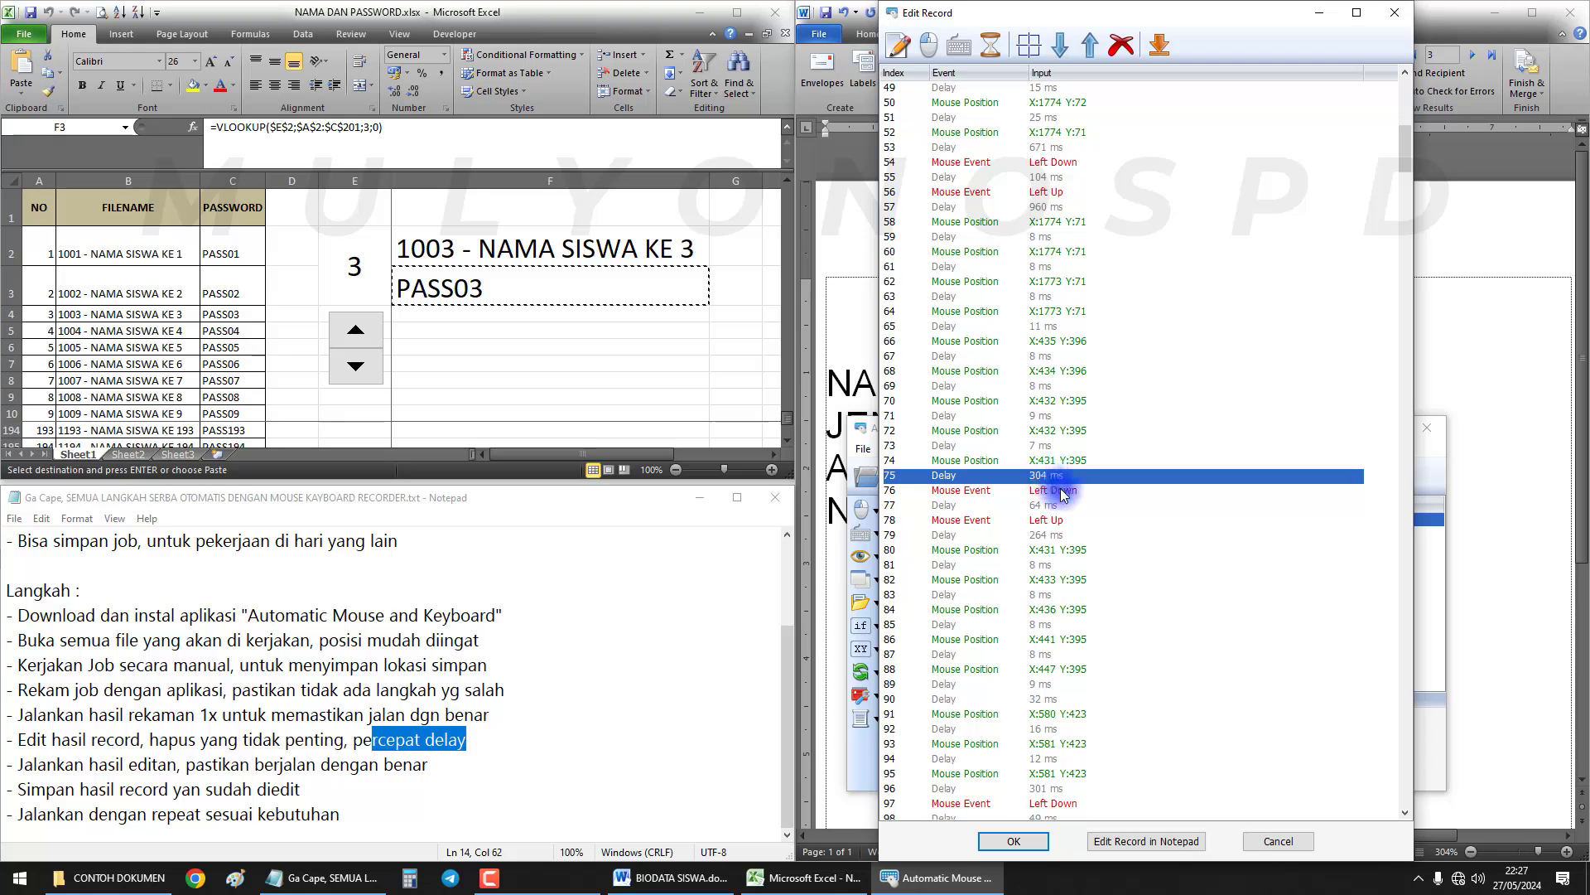
# Change row 57's 960 ms delay to 500 ms
pyautogui.doubleClick(1048, 208)
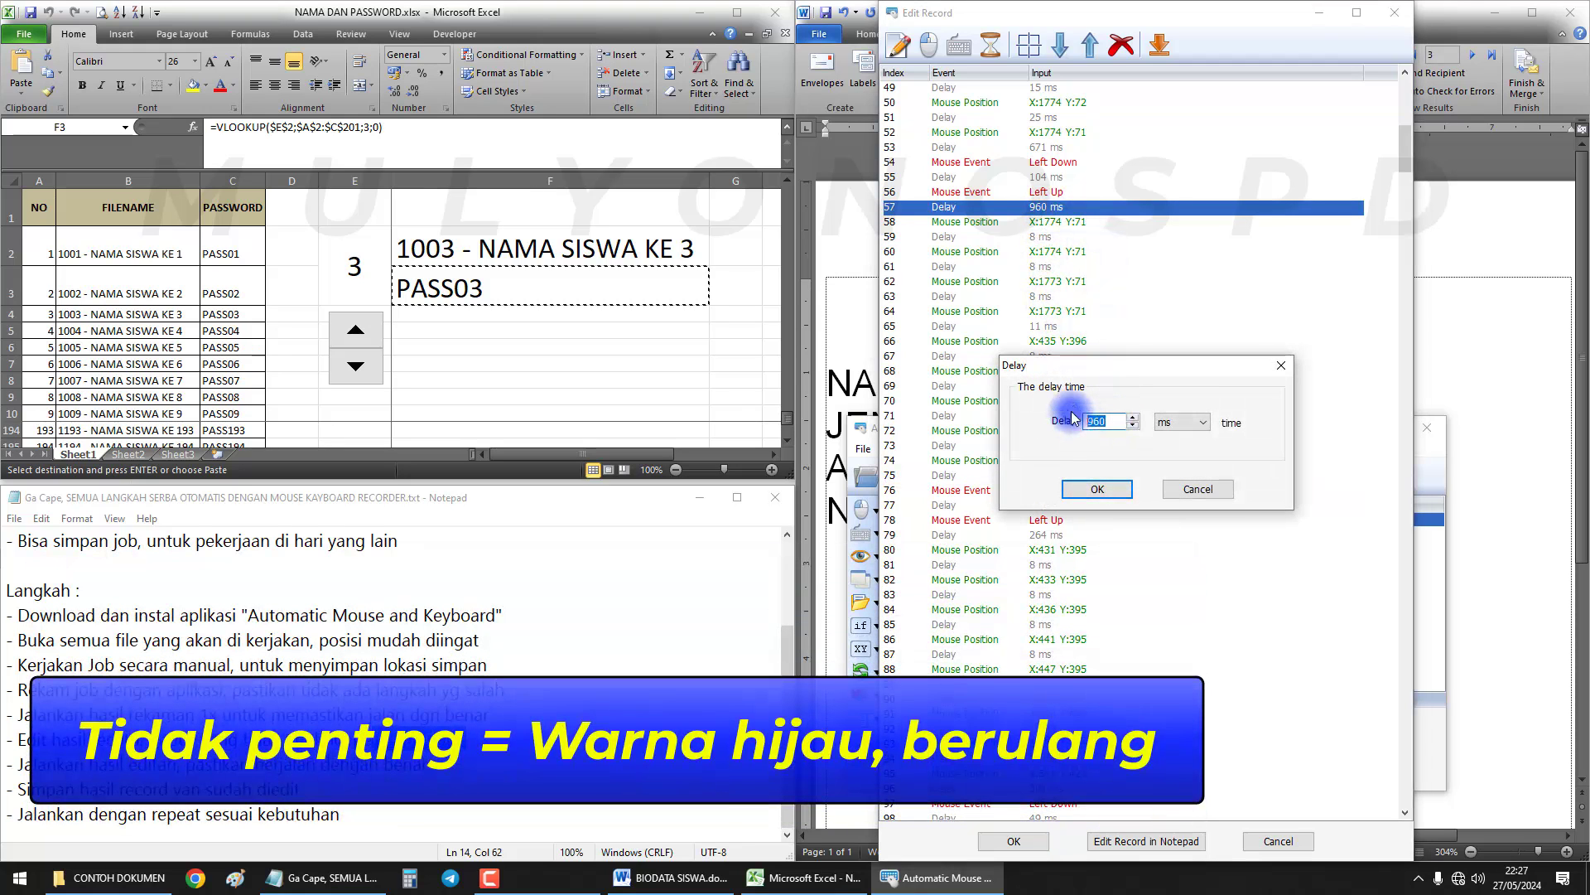
pyautogui.write('500')
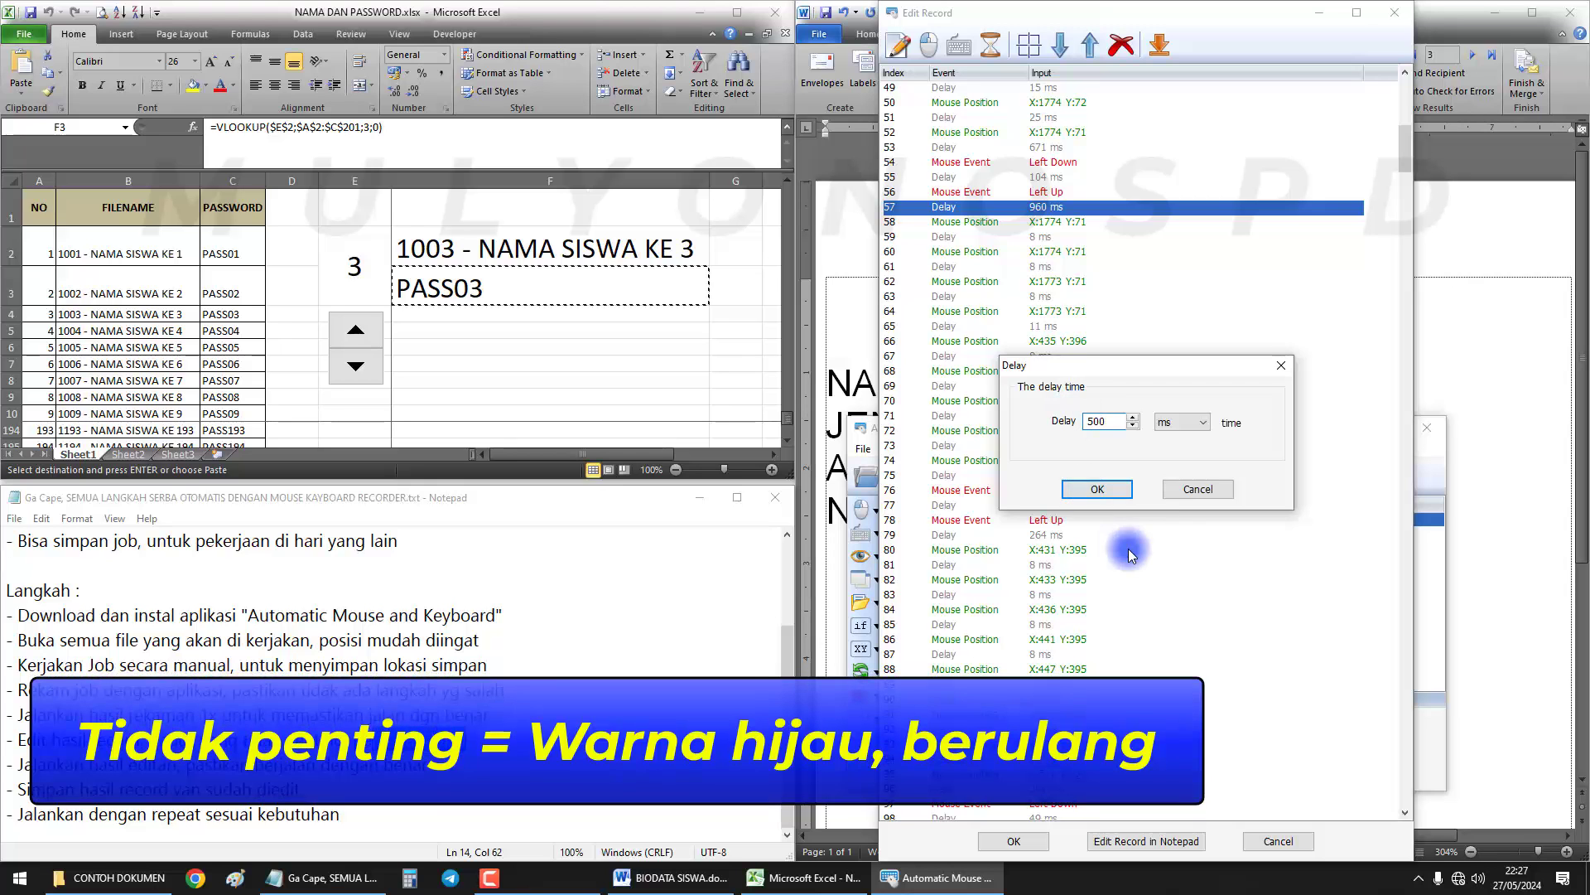
pyautogui.click(1098, 489)
pyautogui.scroll(-15, 1105, 638)
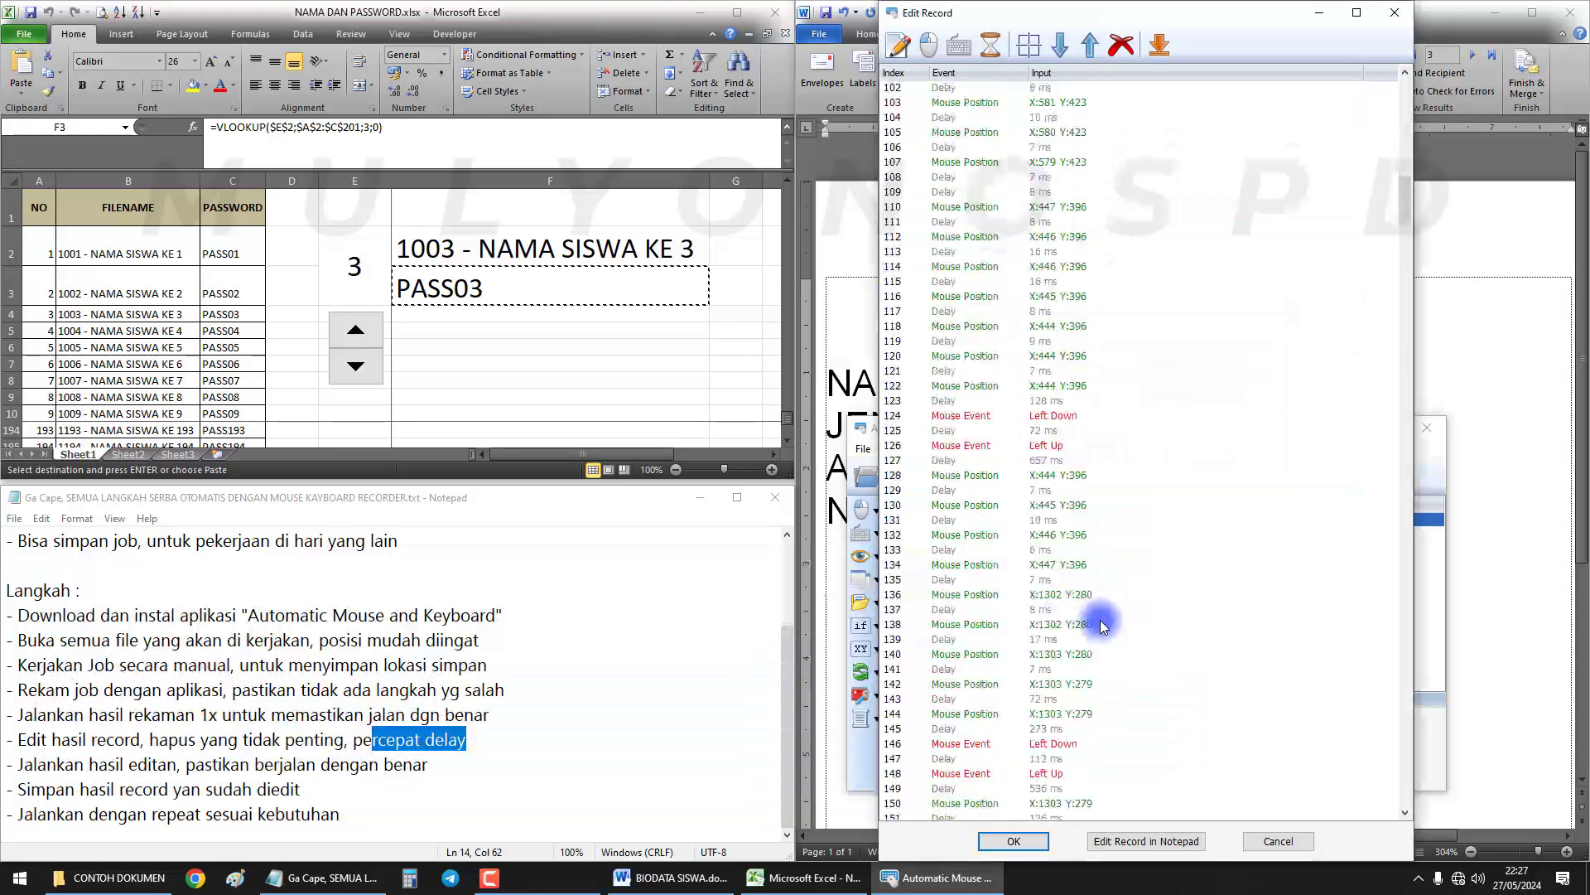
pyautogui.scroll(-7, 1100, 620)
pyautogui.moveTo(1405, 239); pyautogui.dragTo(1403, 695)
# Delete the eight mouse-move rows 620–627
pyautogui.click(1042, 439)
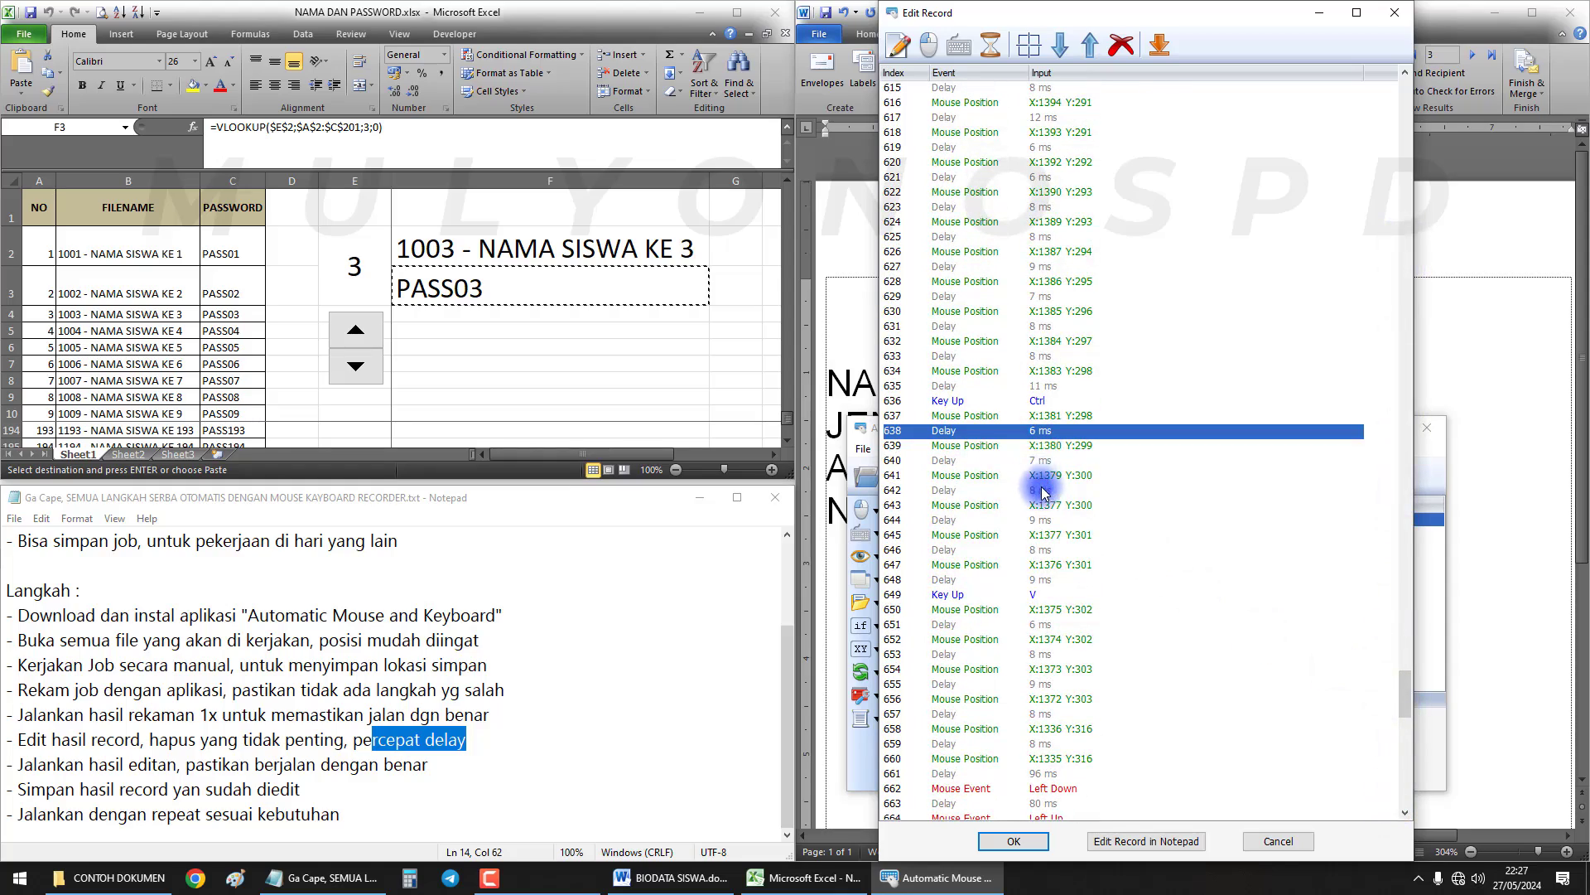
pyautogui.click(1038, 449)
pyautogui.click(1053, 521)
pyautogui.click(1052, 475)
pyautogui.click(1052, 522)
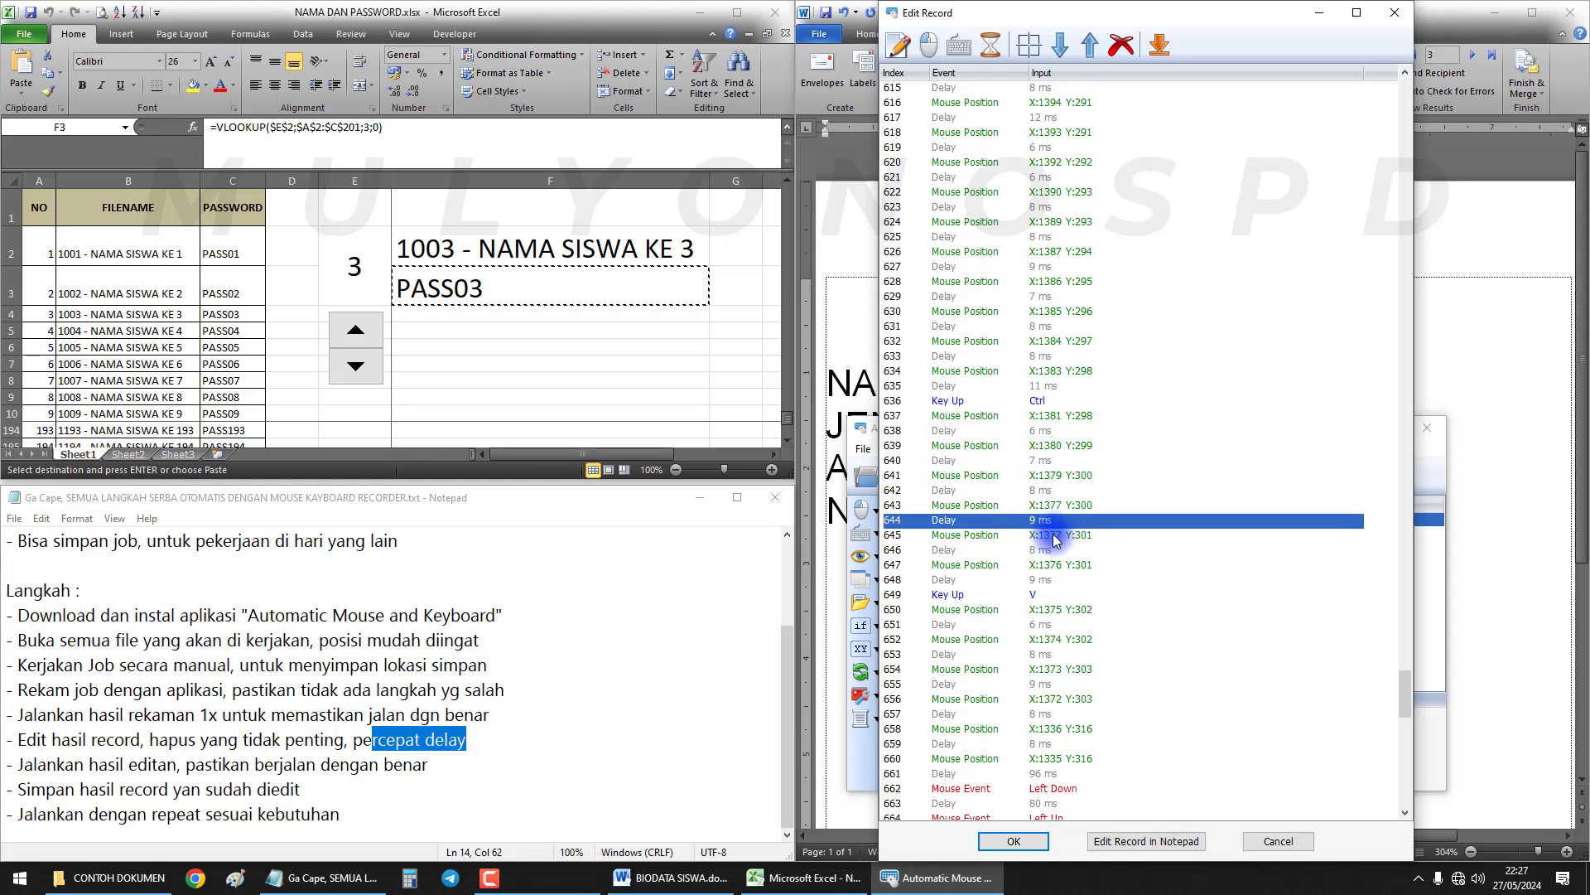
pyautogui.scroll(2, 1053, 422)
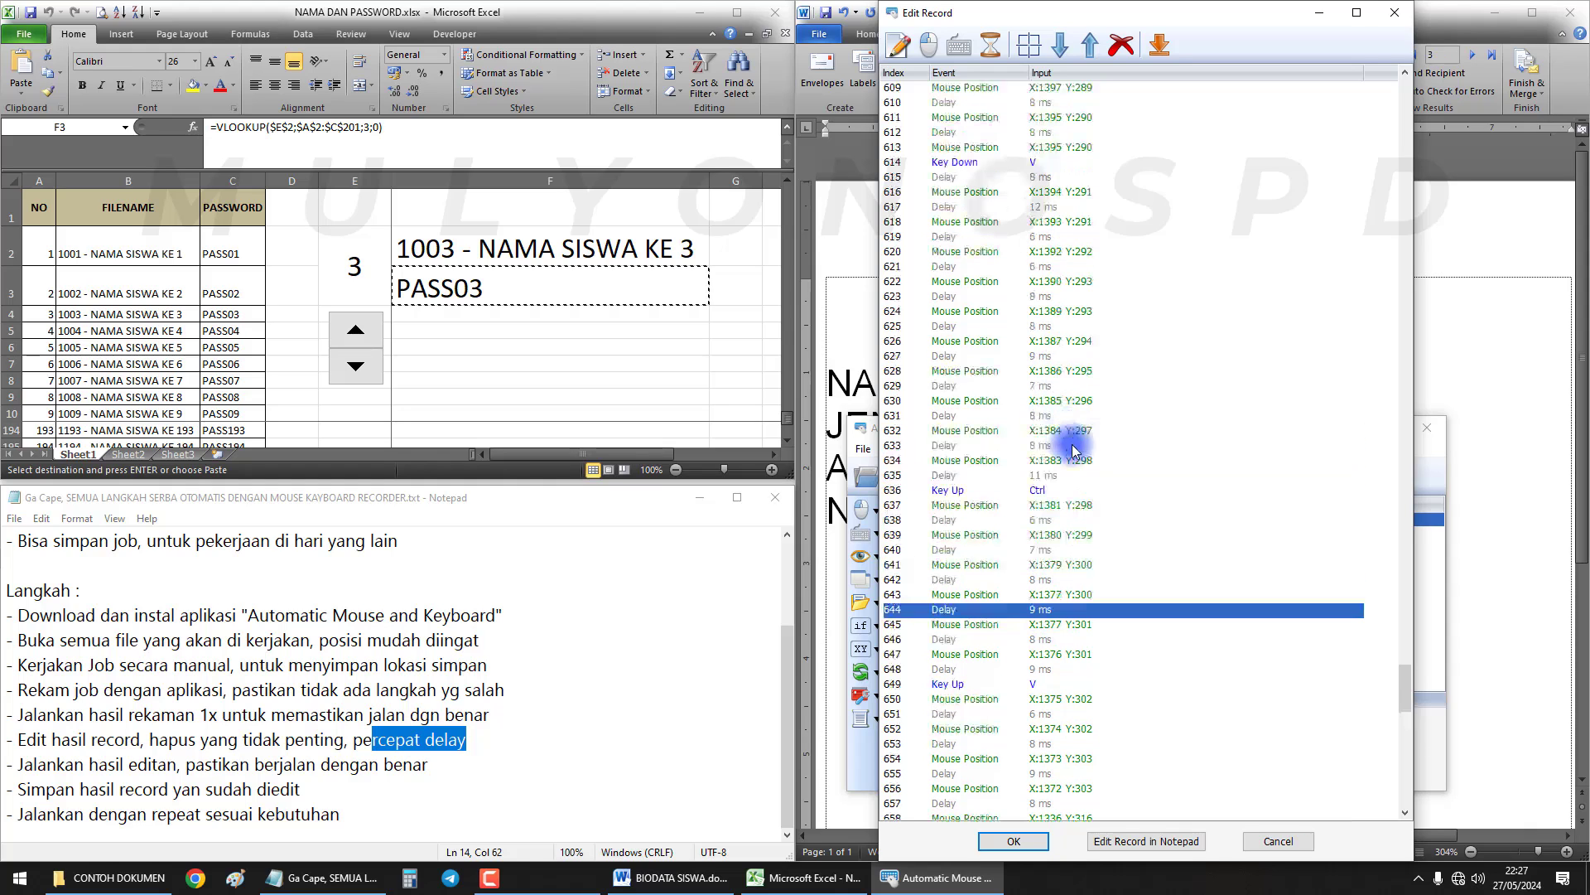
pyautogui.click(1046, 240)
pyautogui.click(1048, 252)
pyautogui.keyDown('shift'); pyautogui.click(1050, 357); pyautogui.keyUp('shift')
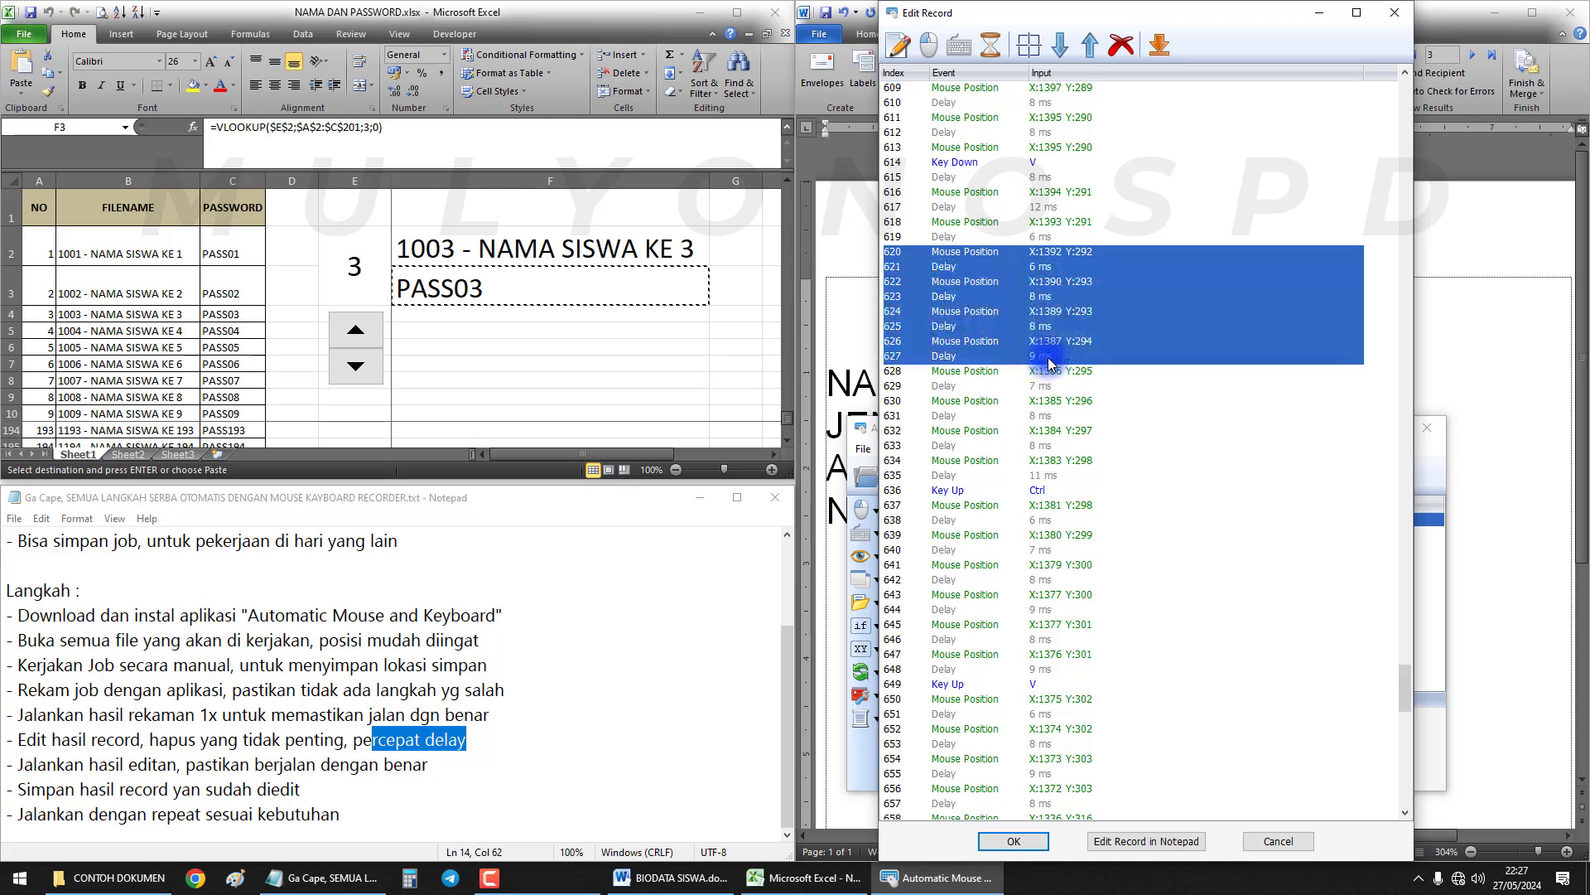
pyautogui.press('Delete')
# Check the Key Up Ctrl and left-click rows, then apply the edits to the record
pyautogui.click(1052, 281)
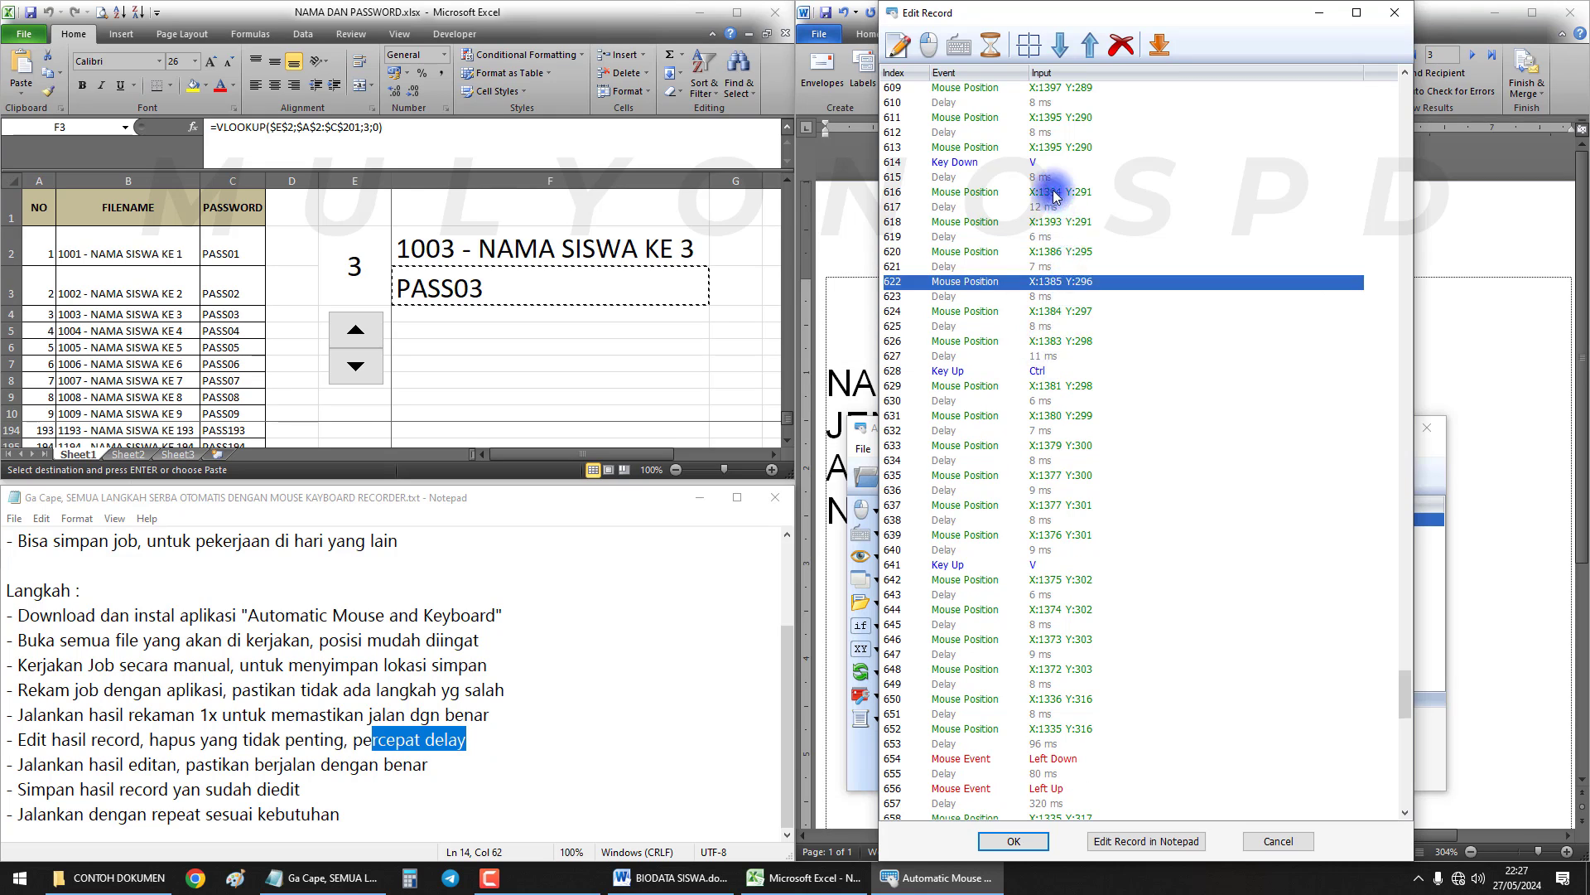
pyautogui.click(1039, 163)
pyautogui.click(1046, 369)
pyautogui.scroll(-5, 1045, 364)
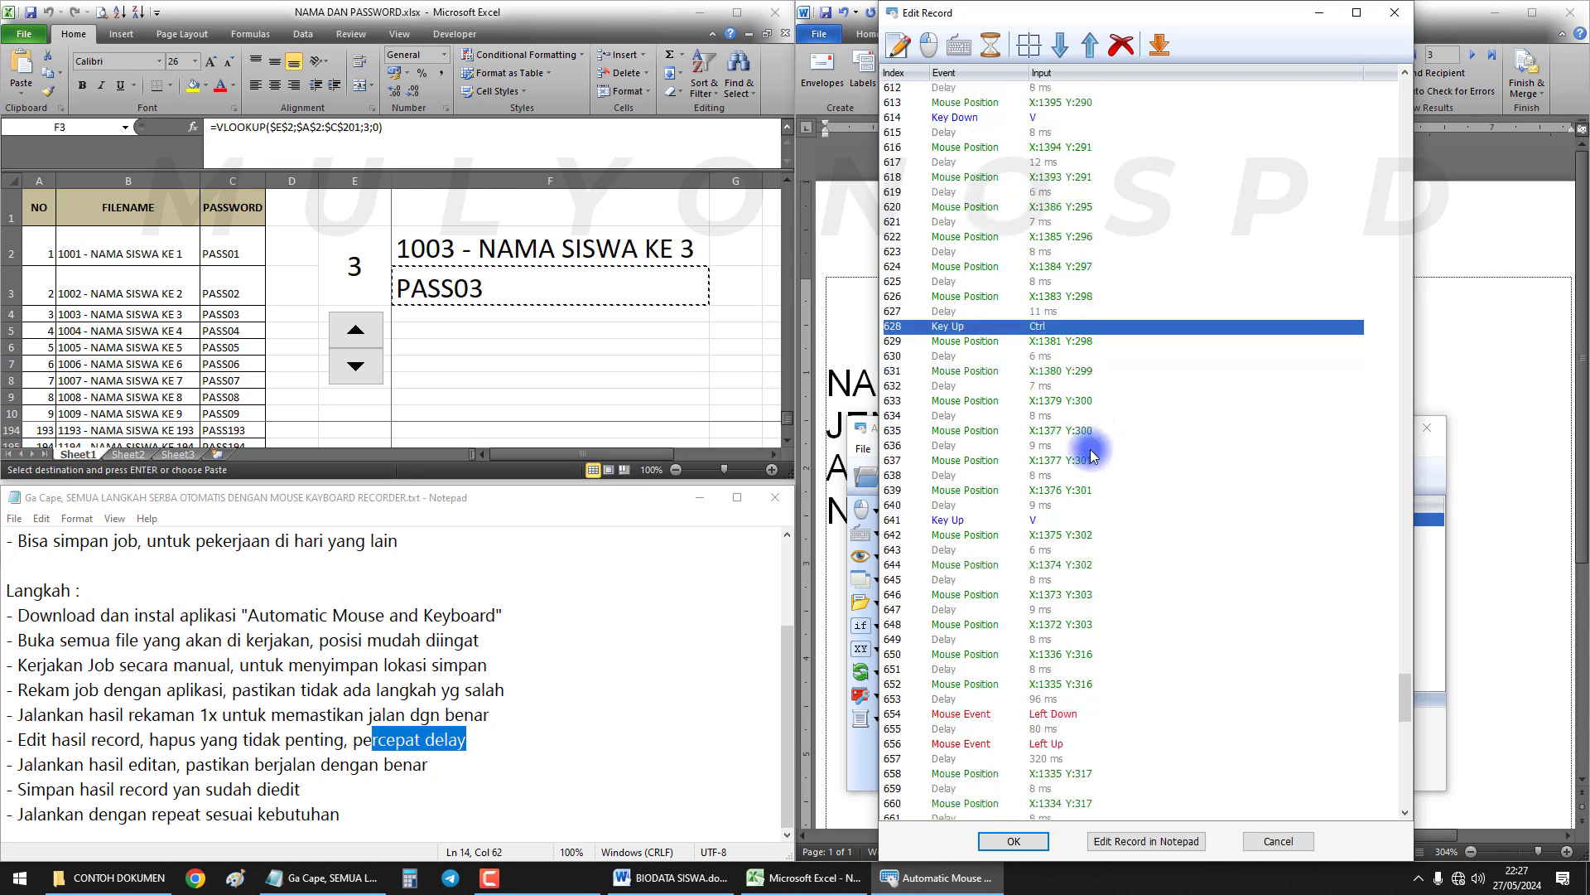
pyautogui.click(1057, 537)
pyautogui.click(1050, 565)
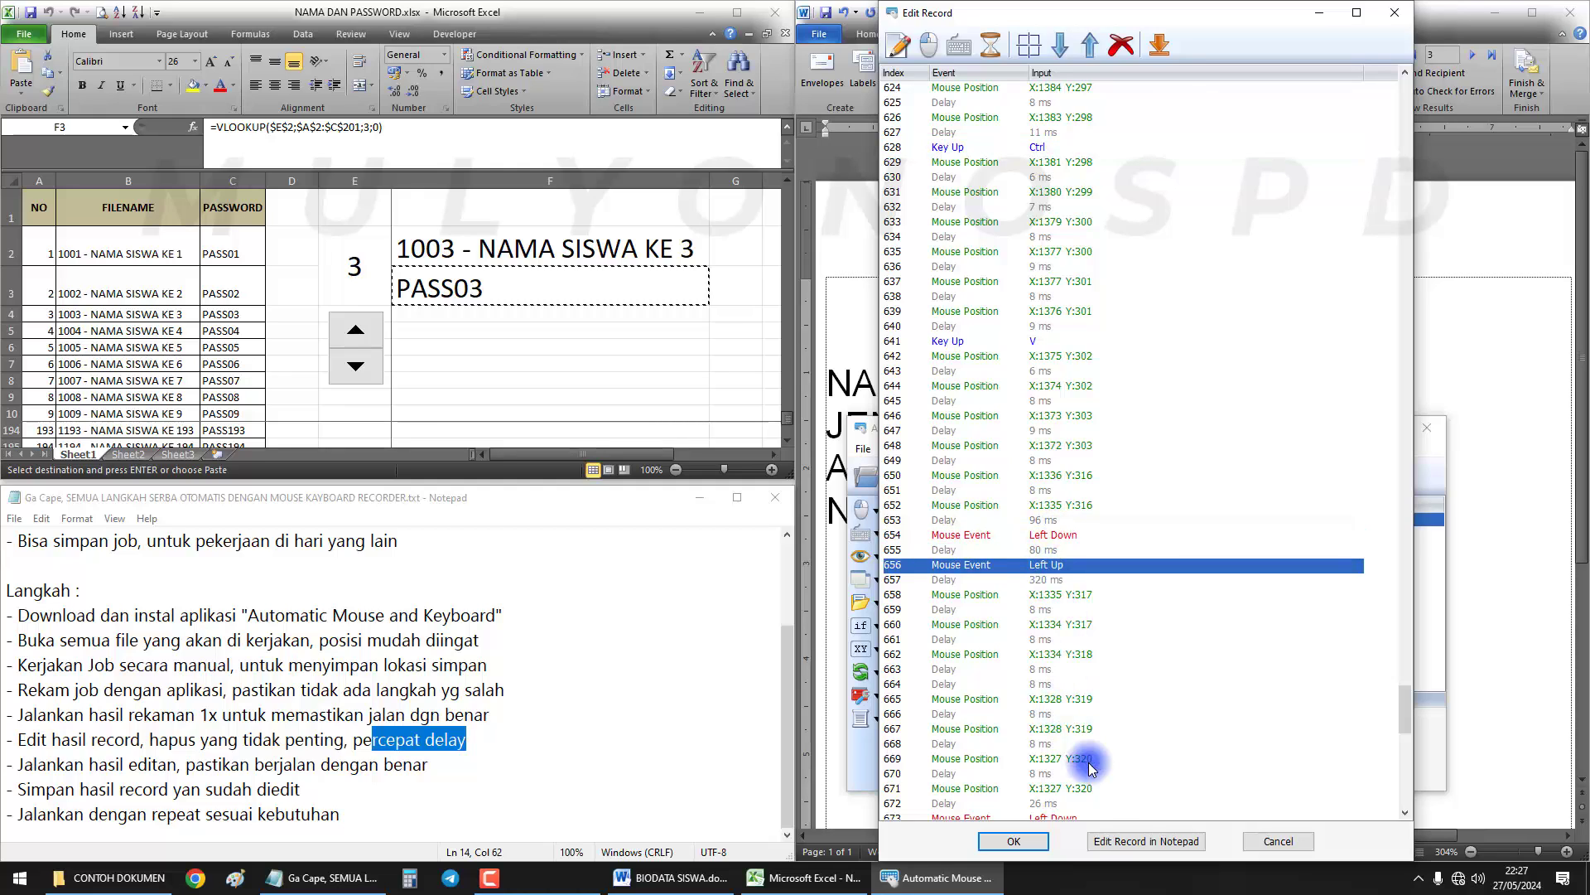
pyautogui.click(1026, 839)
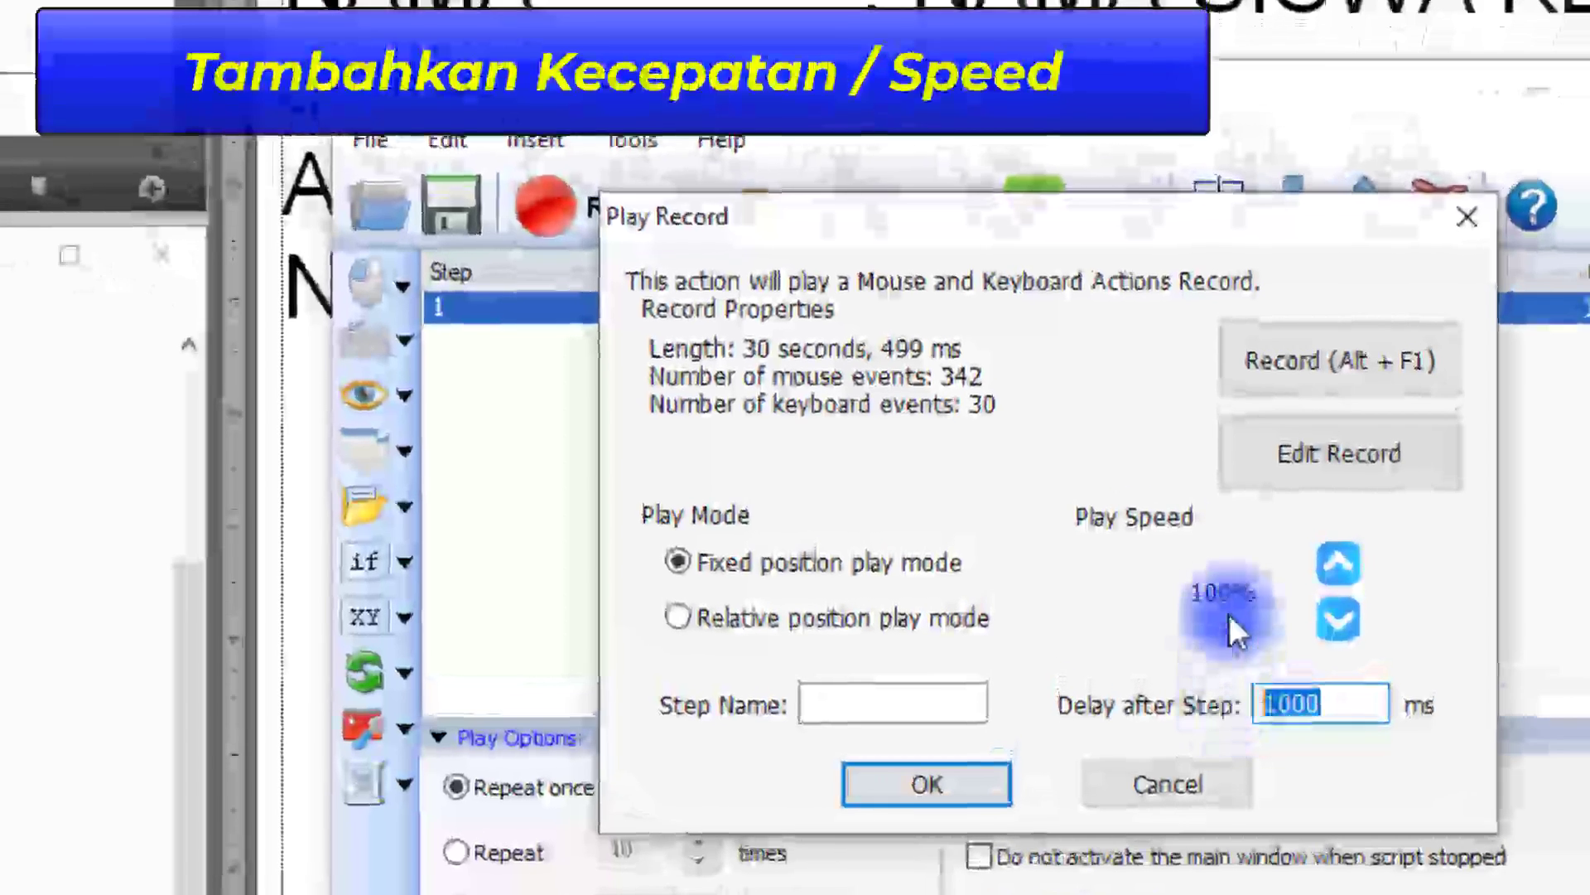
# Set the Delay after Step to 200 ms instead of 1000 ms
pyautogui.click(1348, 708)
pyautogui.moveTo(1350, 704); pyautogui.dragTo(1209, 700)
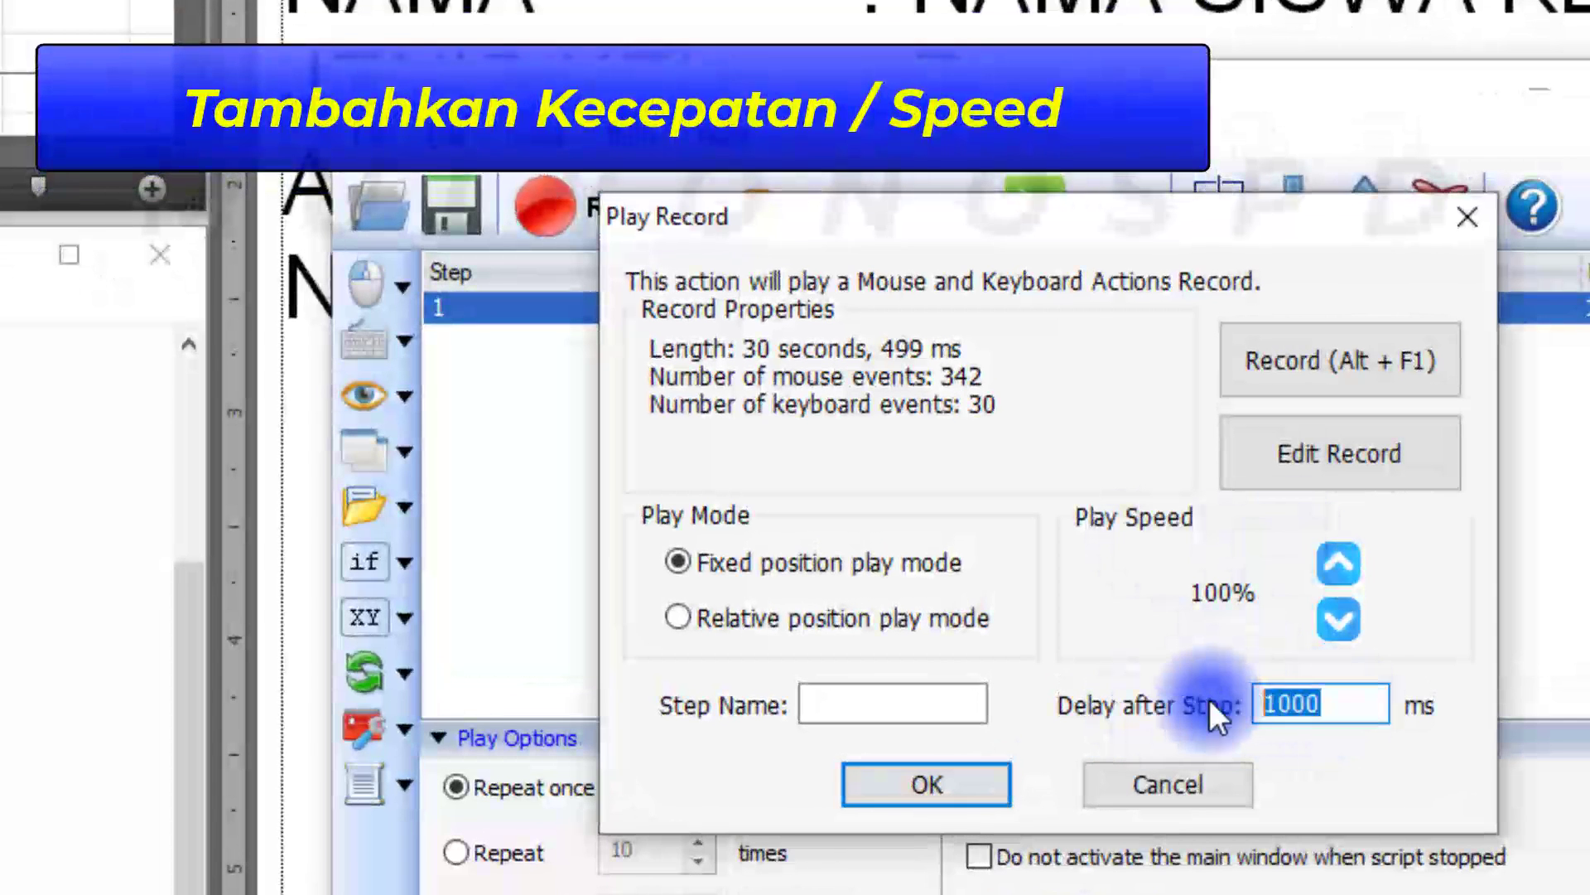
pyautogui.write('200')
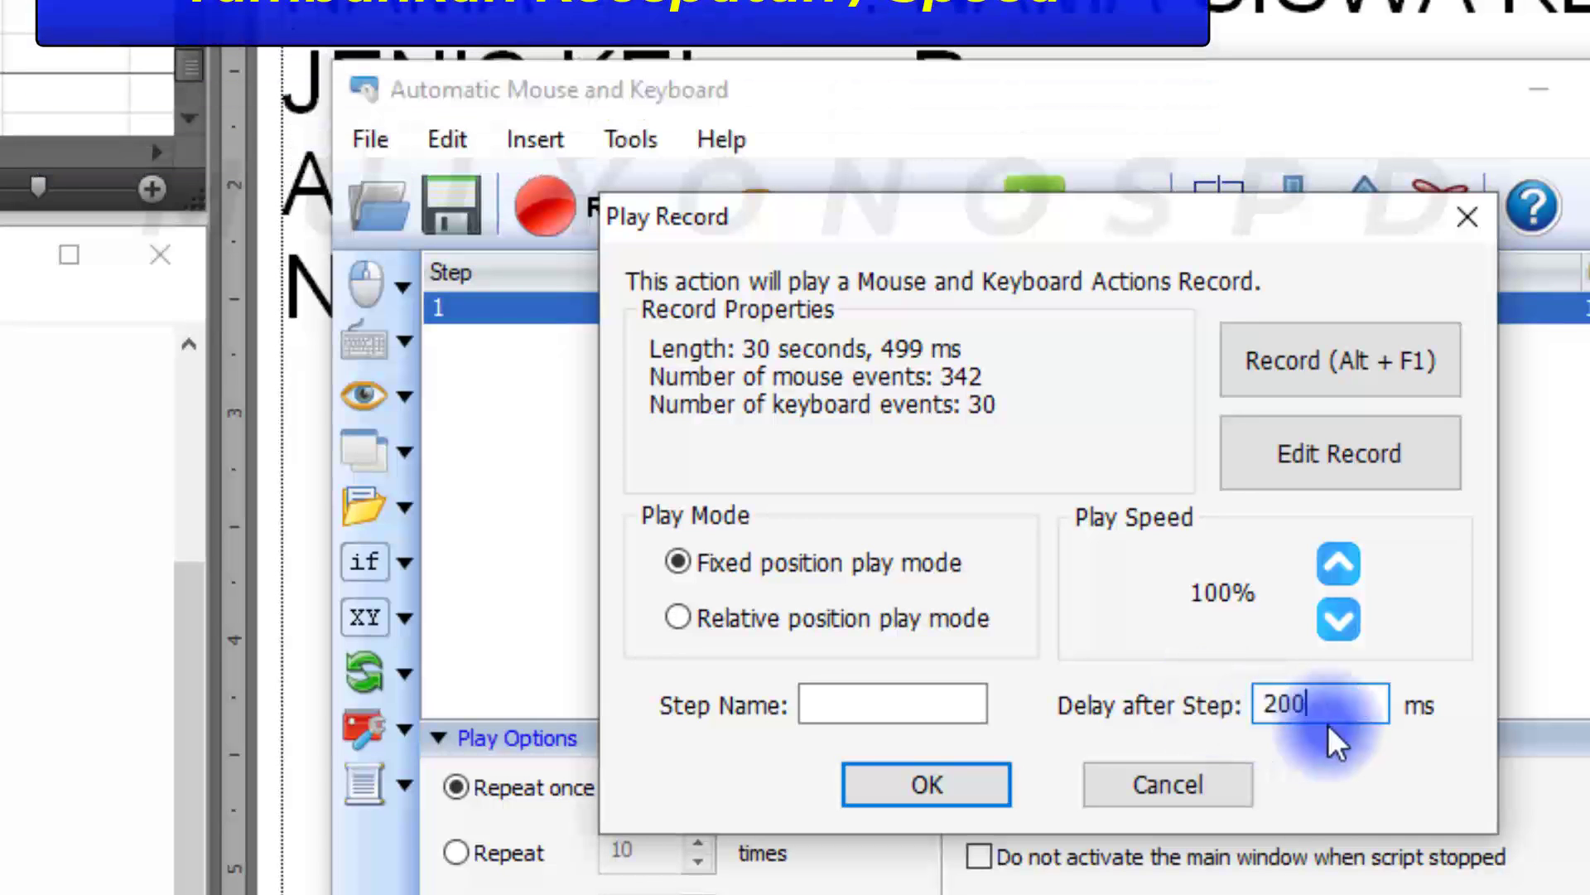
pyautogui.doubleClick(1329, 717)
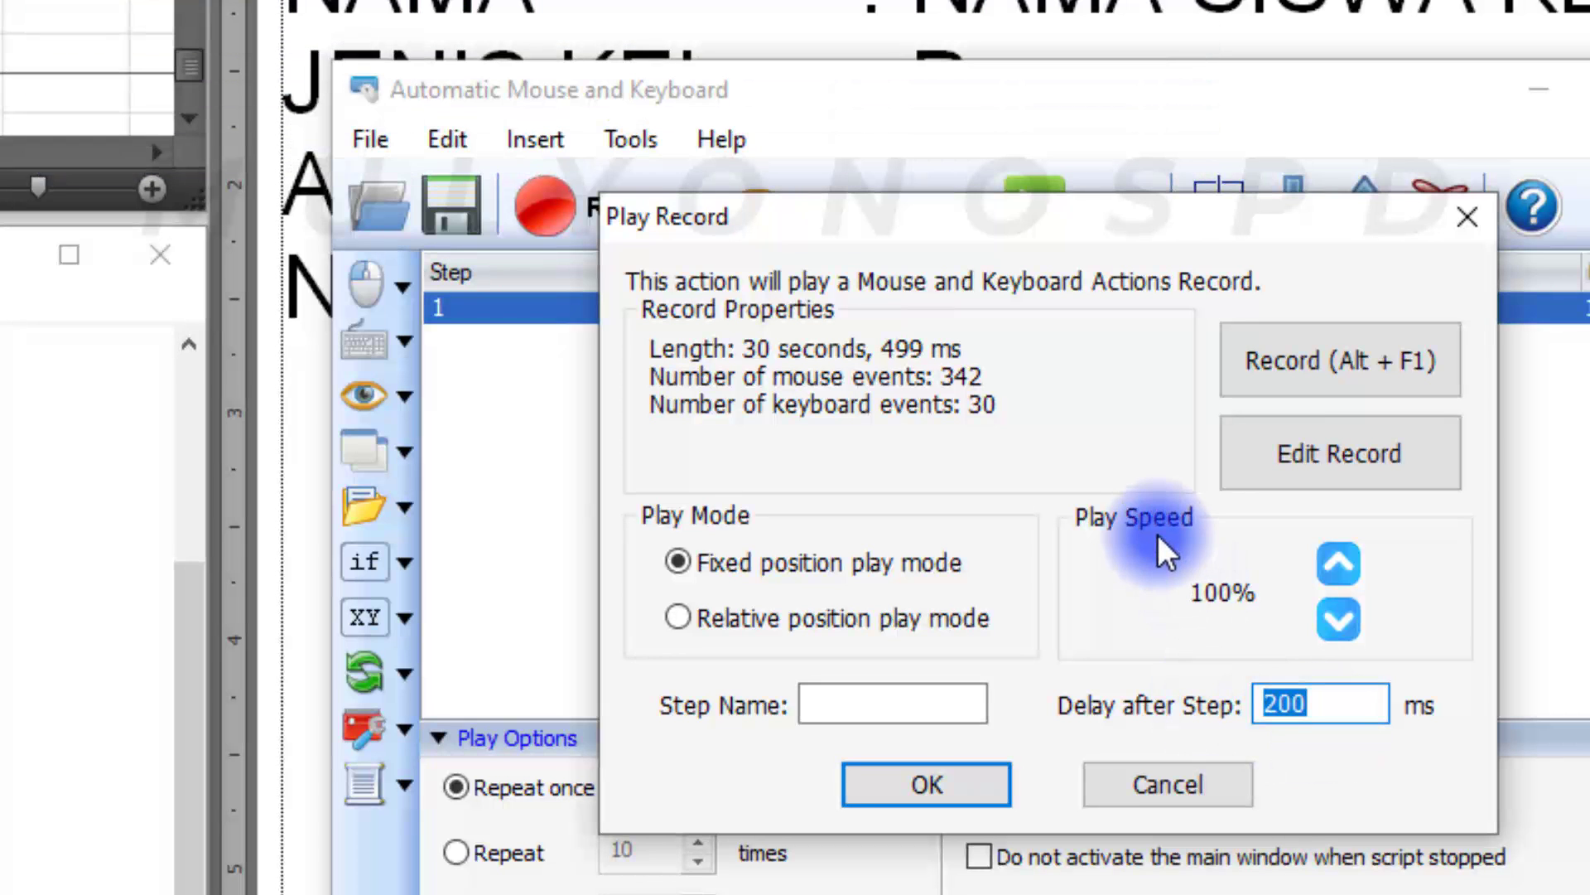
# Raise the Play Speed to 300%
pyautogui.click(1350, 564)
pyautogui.click(1349, 565)
pyautogui.click(1348, 565)
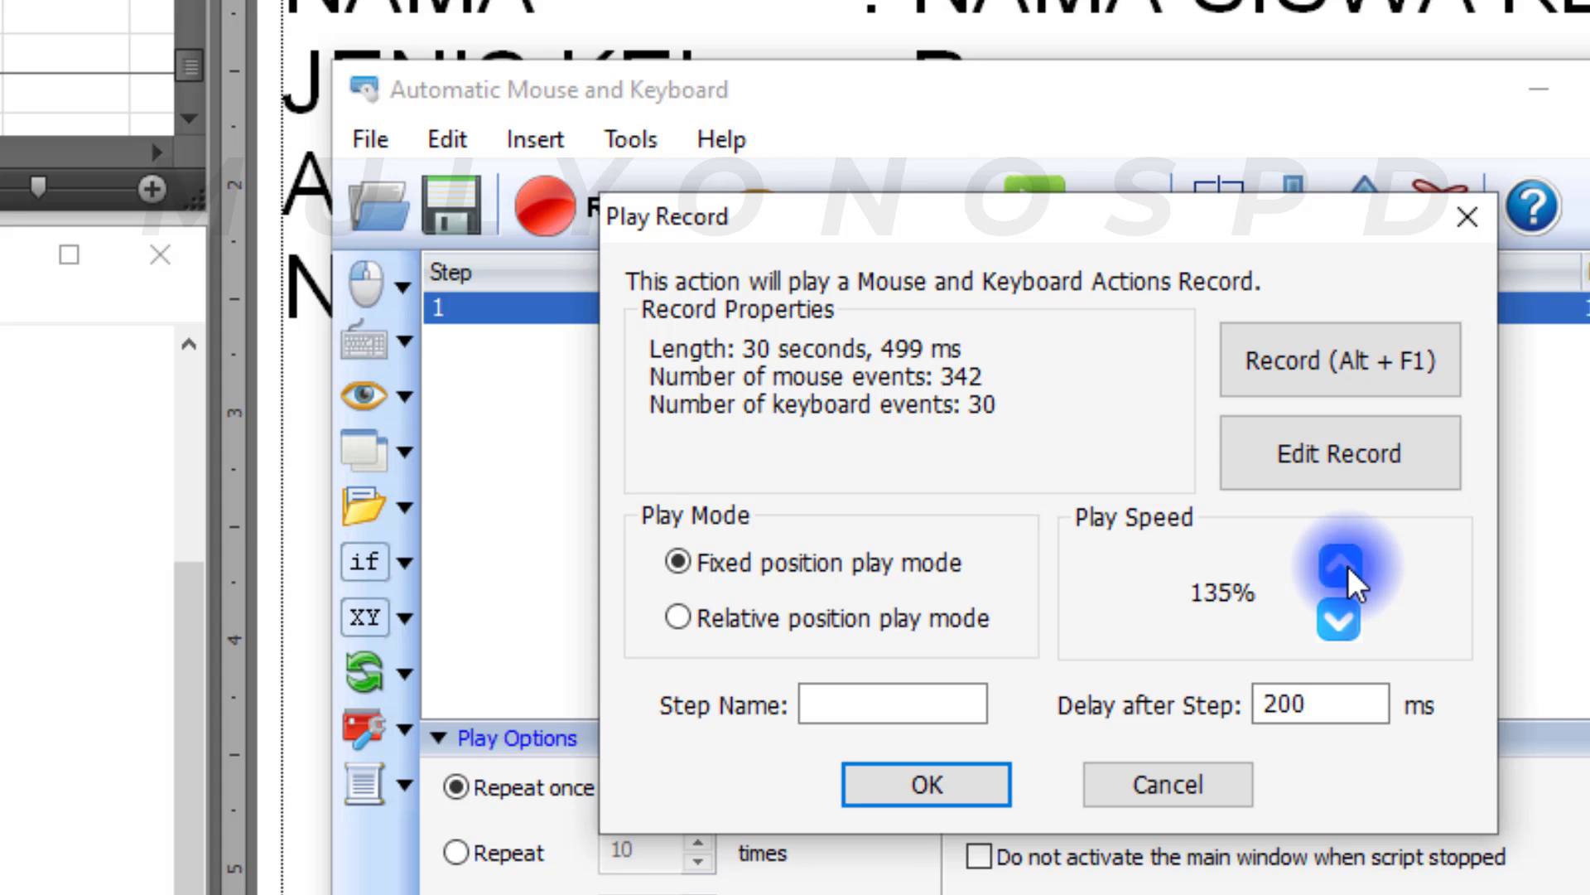
pyautogui.click(1348, 565)
pyautogui.click(1348, 565)
pyautogui.click(1349, 565)
pyautogui.click(1348, 565)
pyautogui.click(1348, 565)
pyautogui.click(1349, 565)
pyautogui.click(1348, 564)
pyautogui.click(1348, 565)
pyautogui.click(1348, 565)
pyautogui.click(1348, 565)
pyautogui.click(1349, 565)
pyautogui.click(1349, 565)
pyautogui.click(1348, 565)
pyautogui.click(1349, 565)
pyautogui.click(1348, 565)
pyautogui.click(1348, 565)
pyautogui.click(1337, 615)
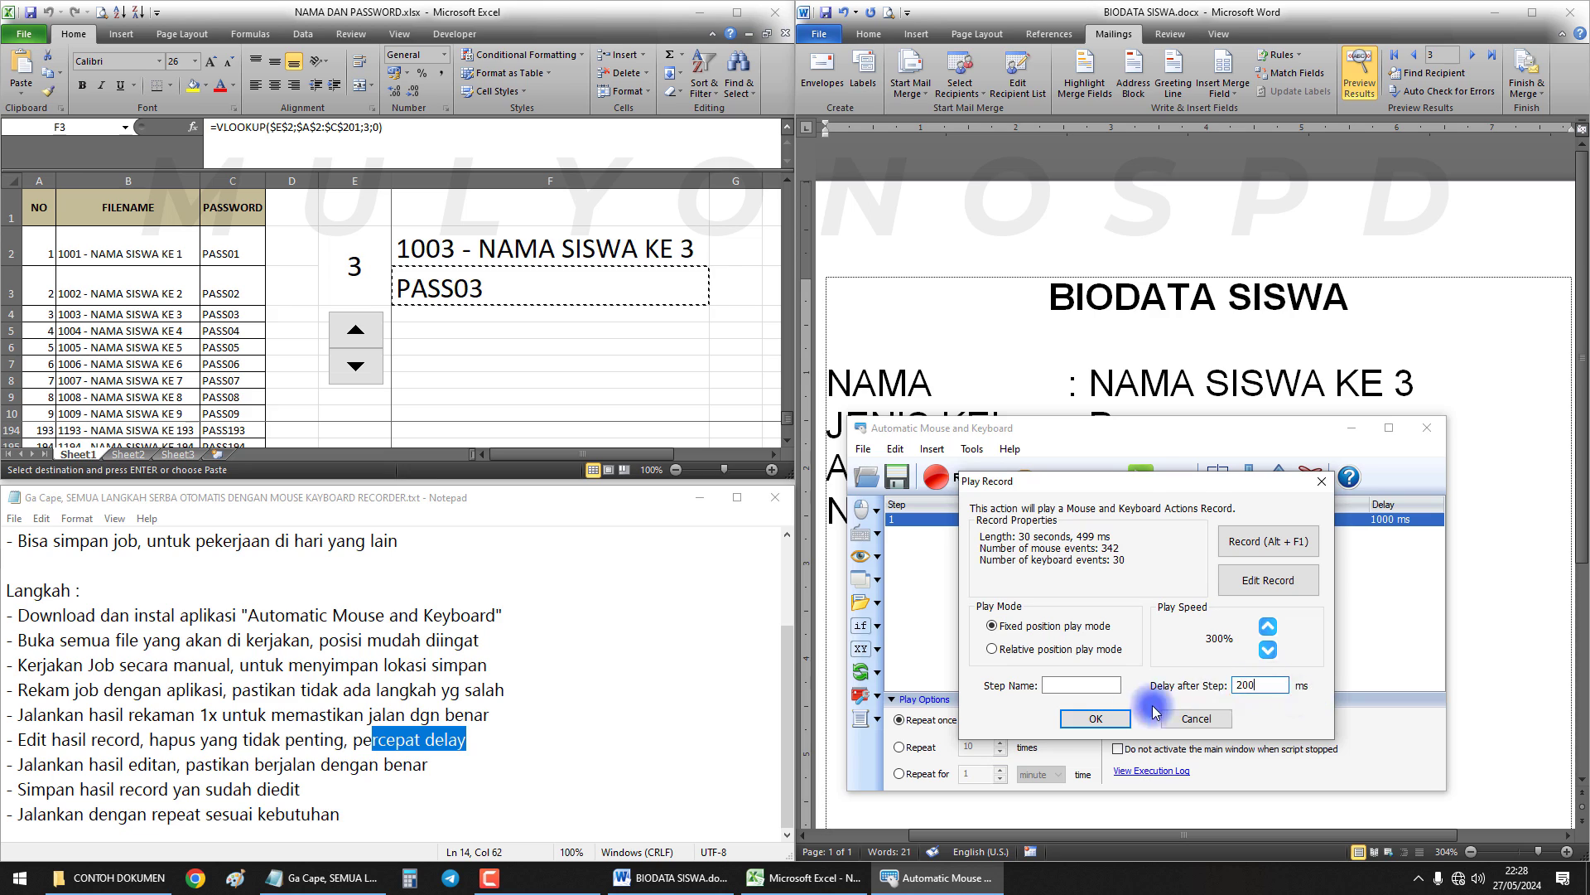
# Confirm the settings, place the Delay column beside Action Description, and recheck the step
pyautogui.click(1097, 719)
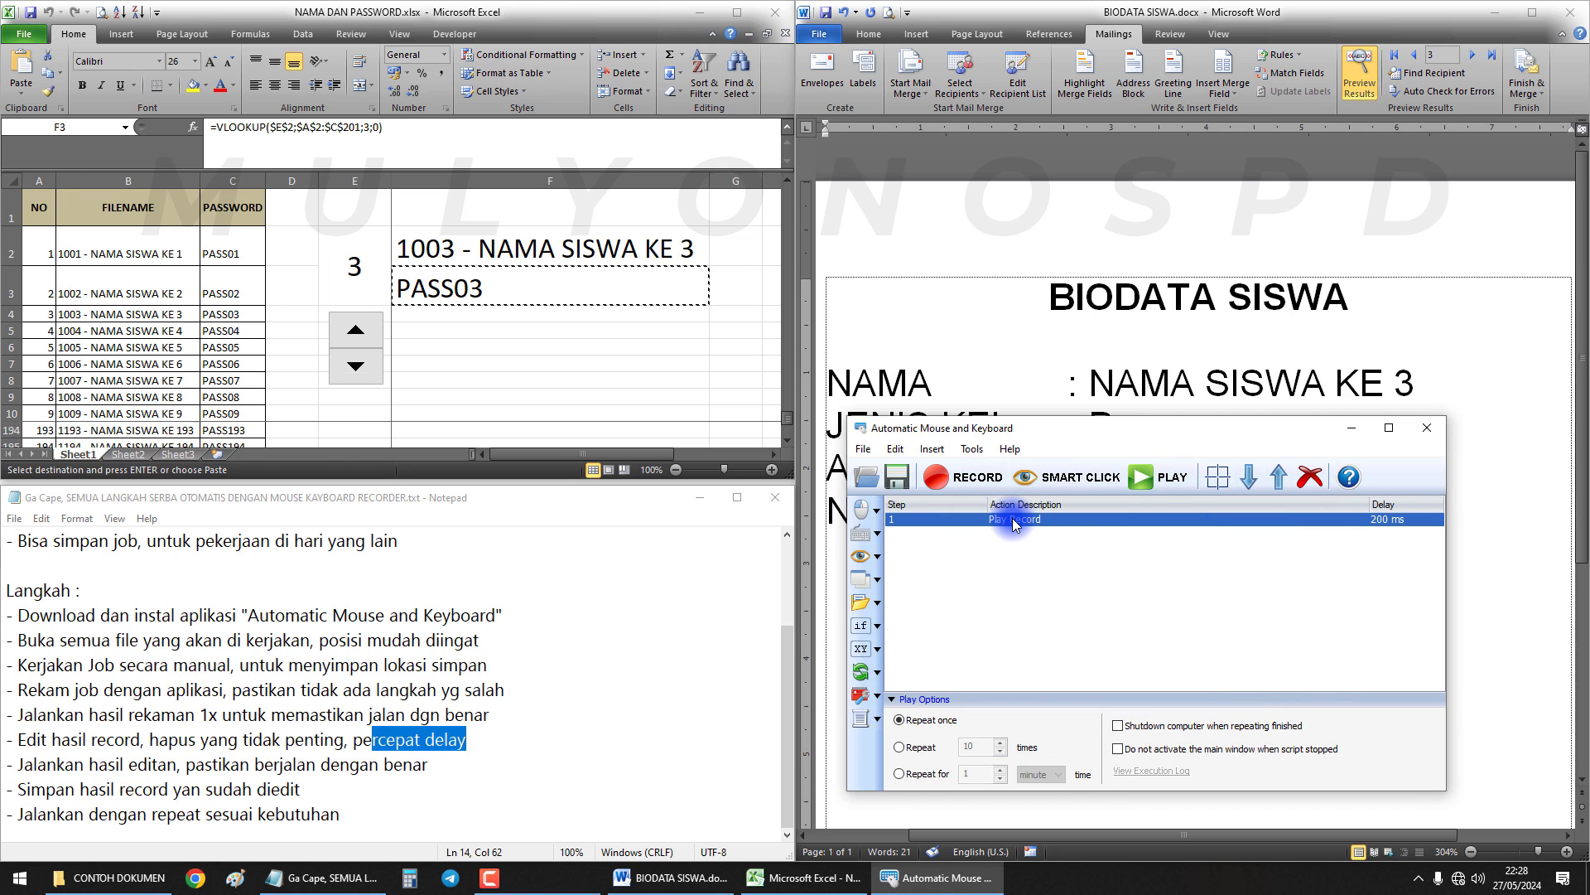
pyautogui.moveTo(1364, 504); pyautogui.dragTo(1095, 507)
pyautogui.doubleClick(1107, 522)
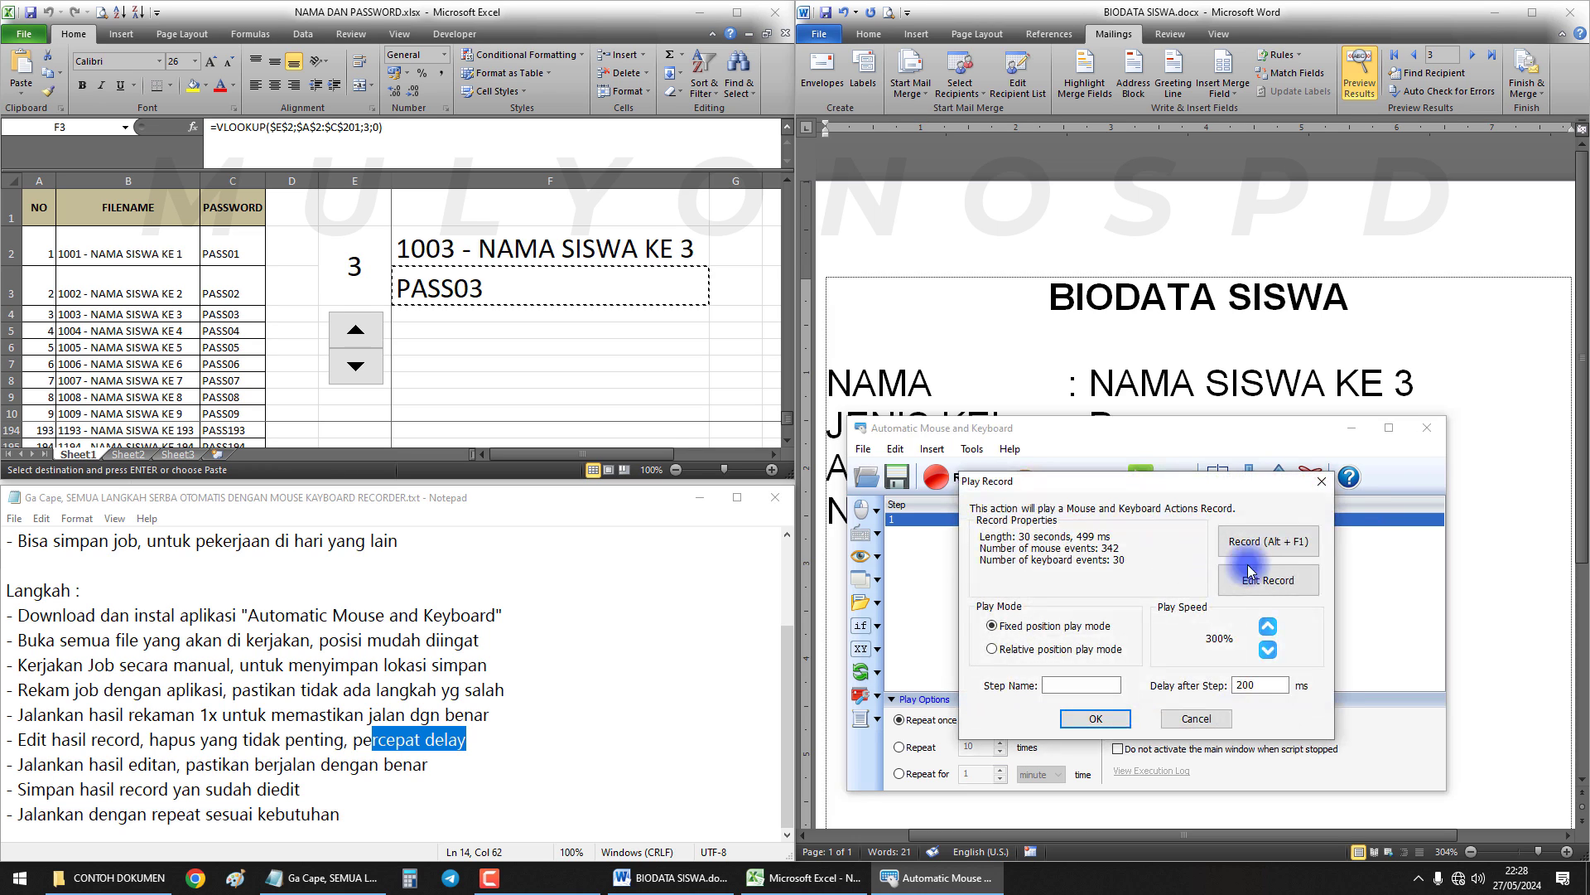
pyautogui.click(1323, 483)
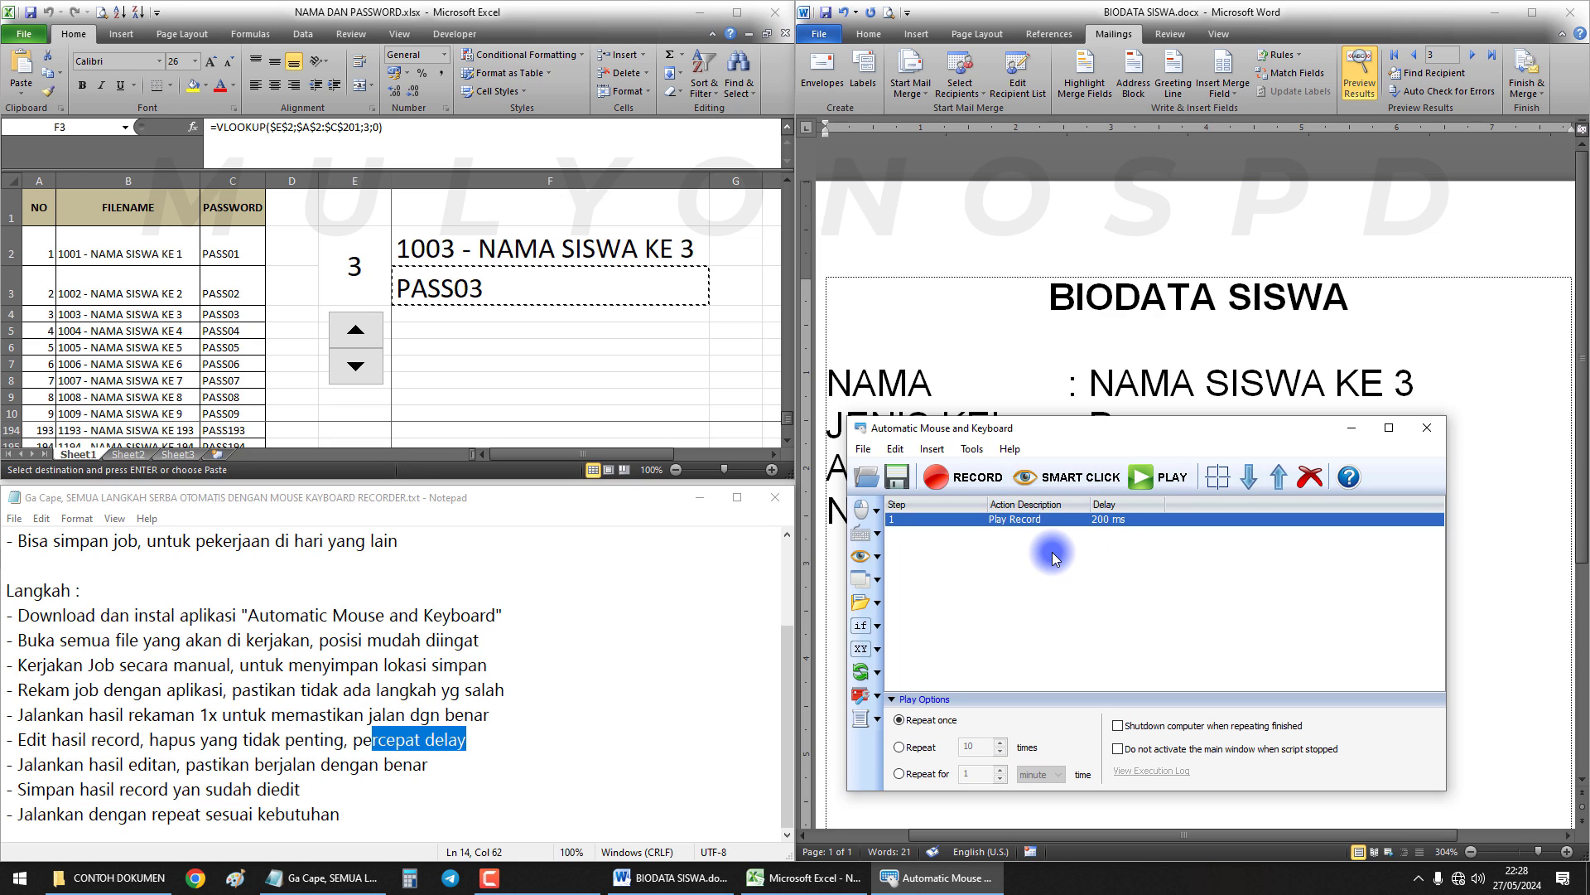
# From the Word biodata showing student 3, return to the macro tool and play the edited script
pyautogui.click(1159, 396)
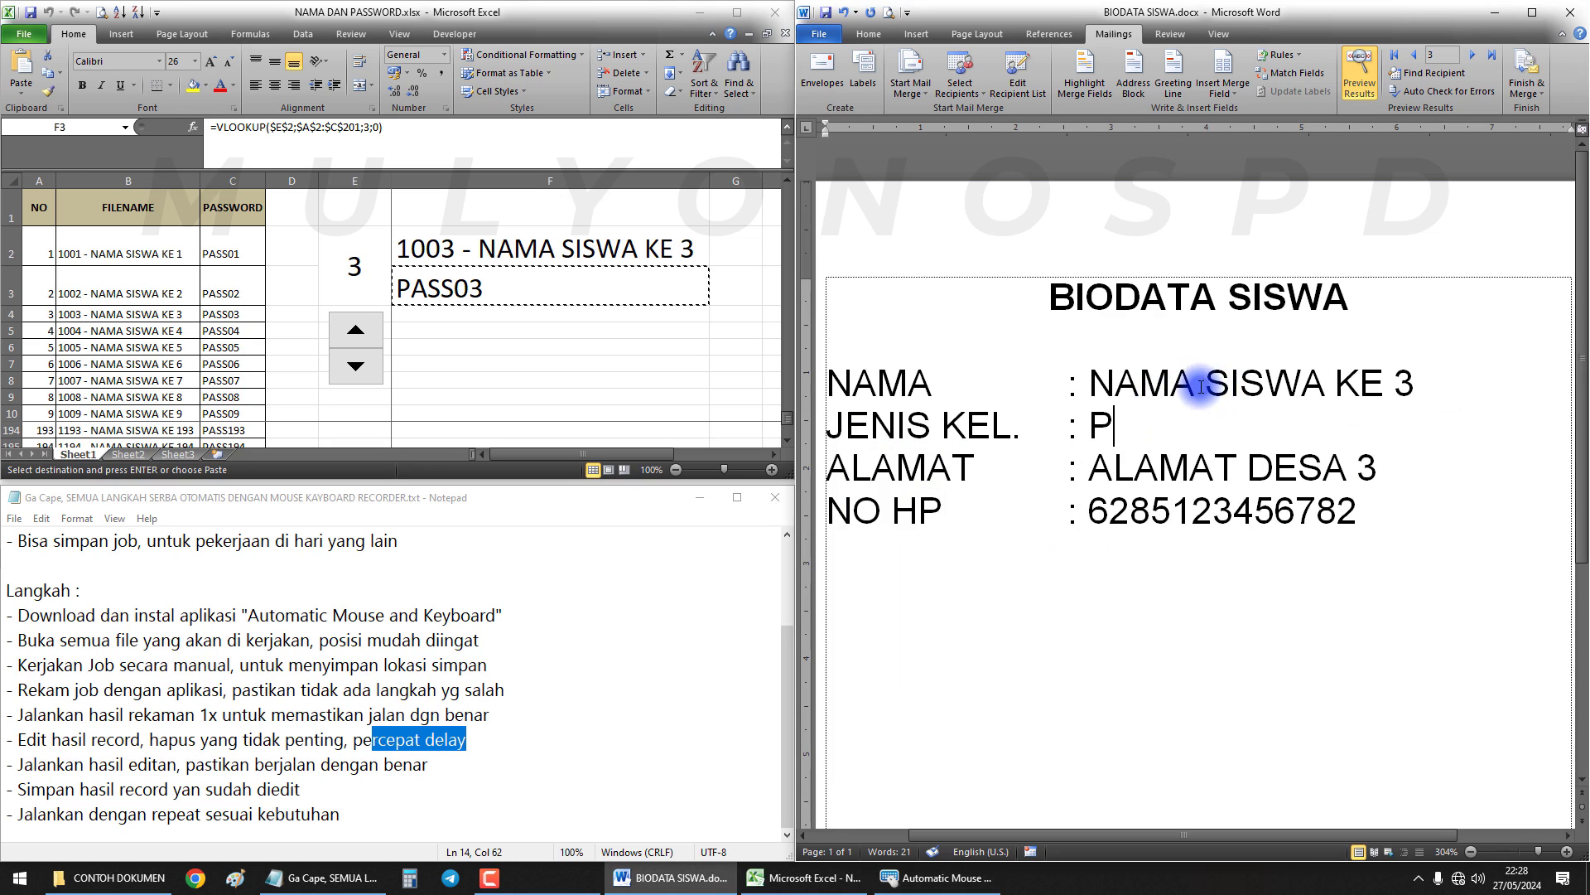
pyautogui.moveTo(1199, 385); pyautogui.dragTo(1366, 384)
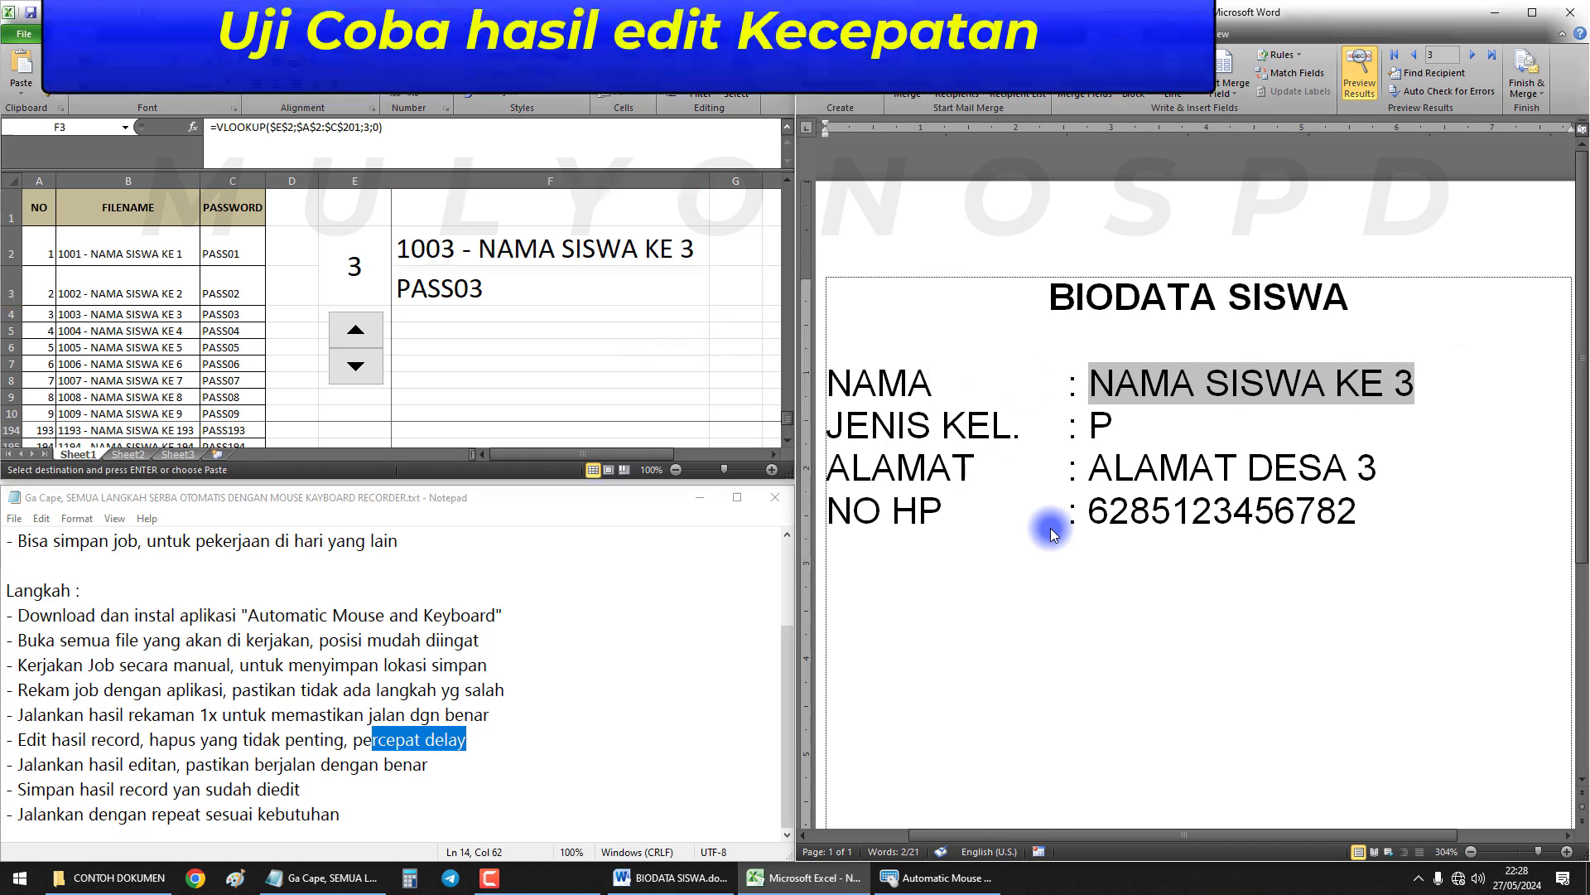
pyautogui.click(947, 862)
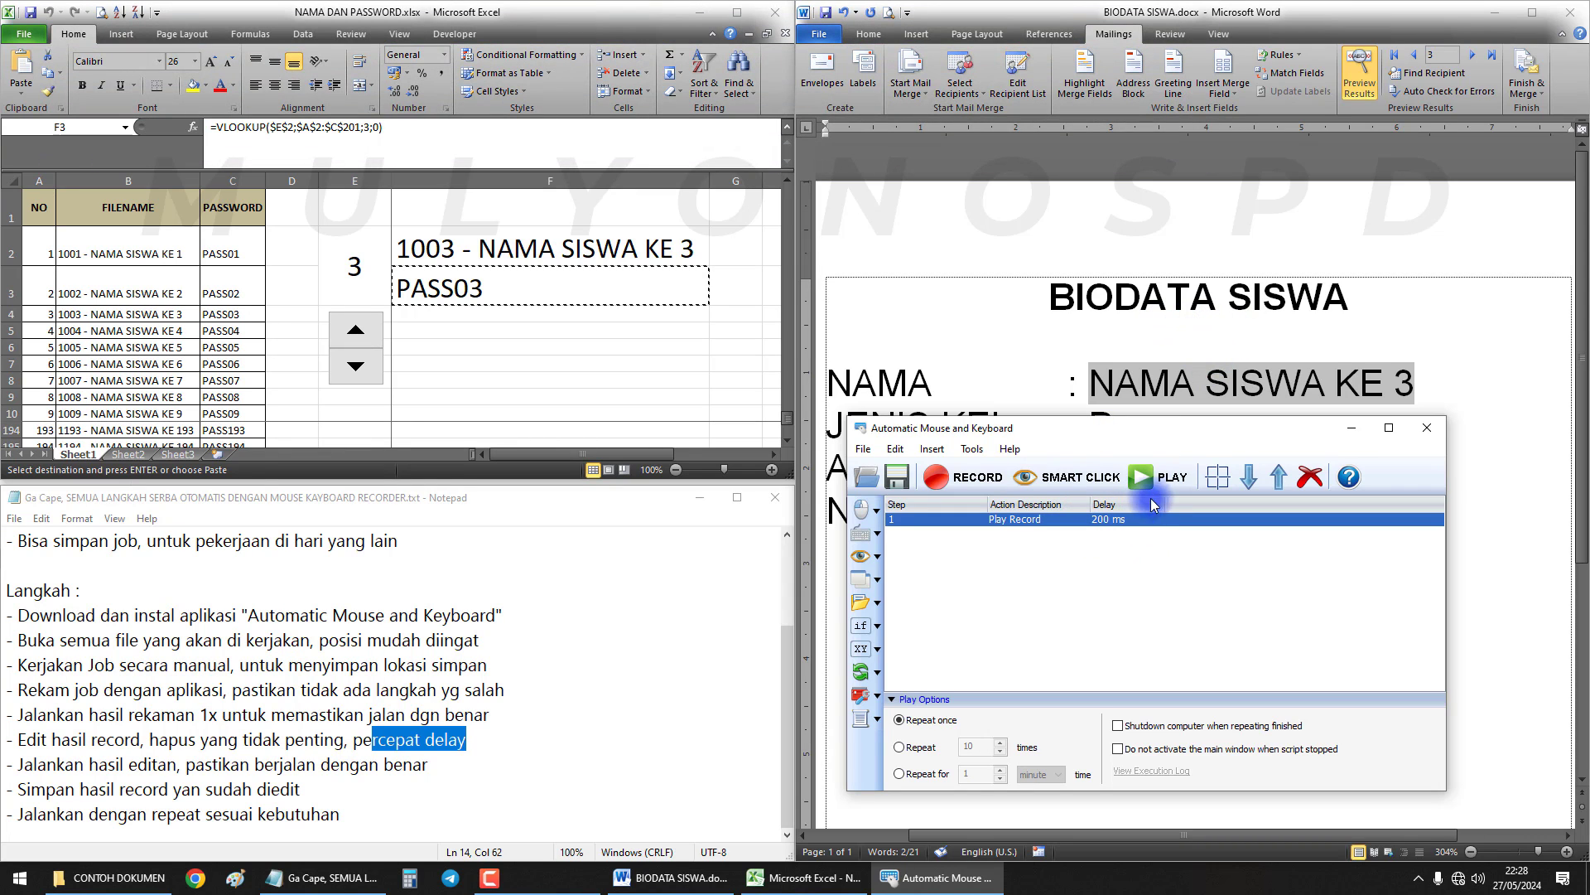
pyautogui.click(1162, 482)
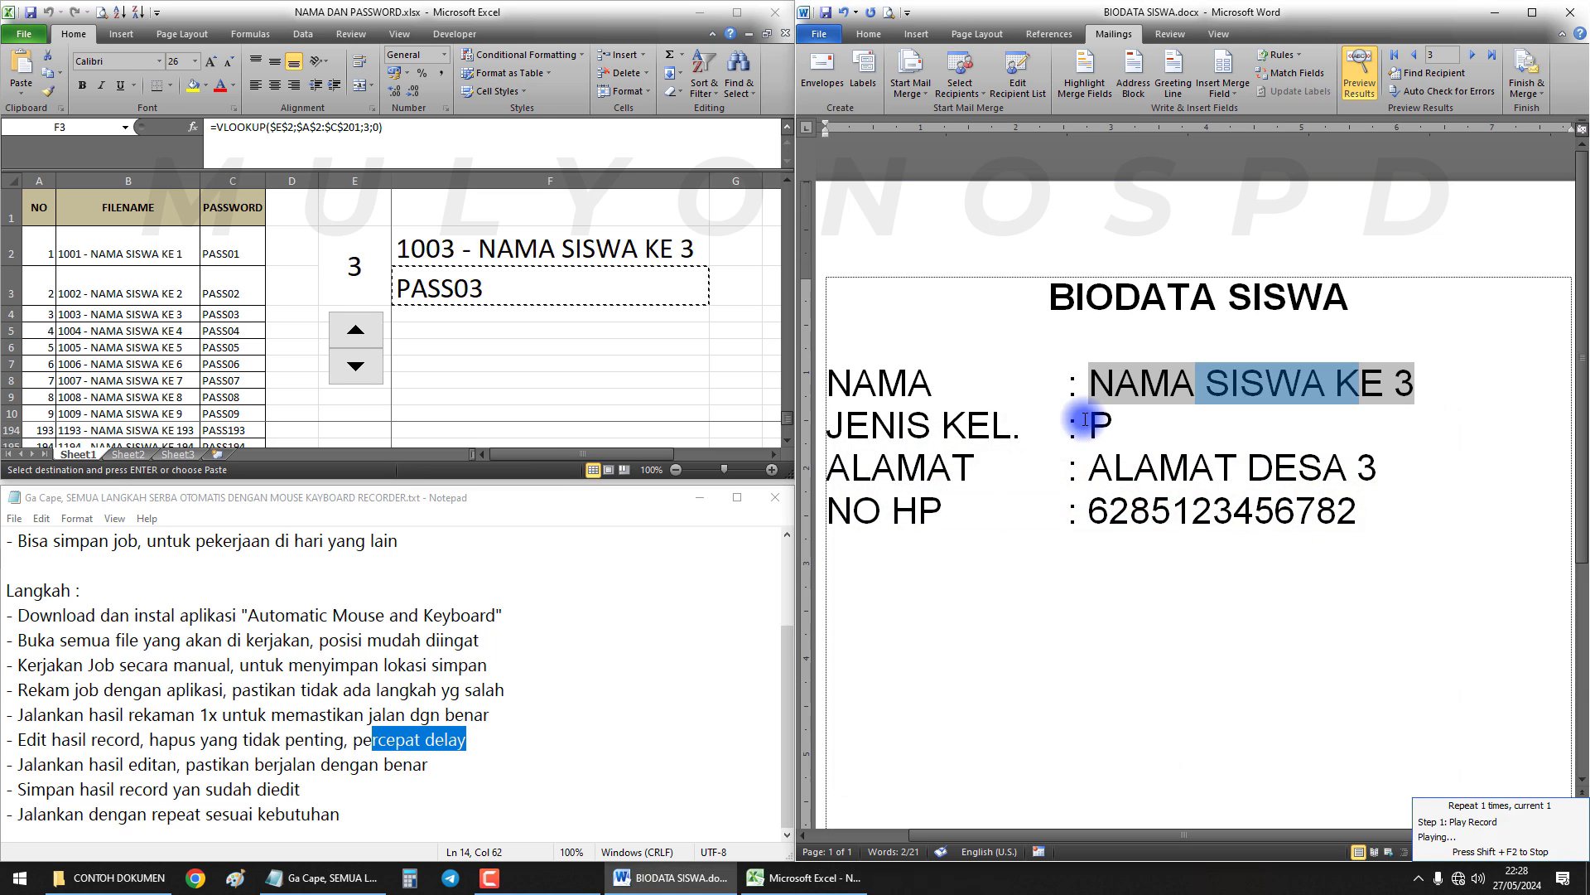
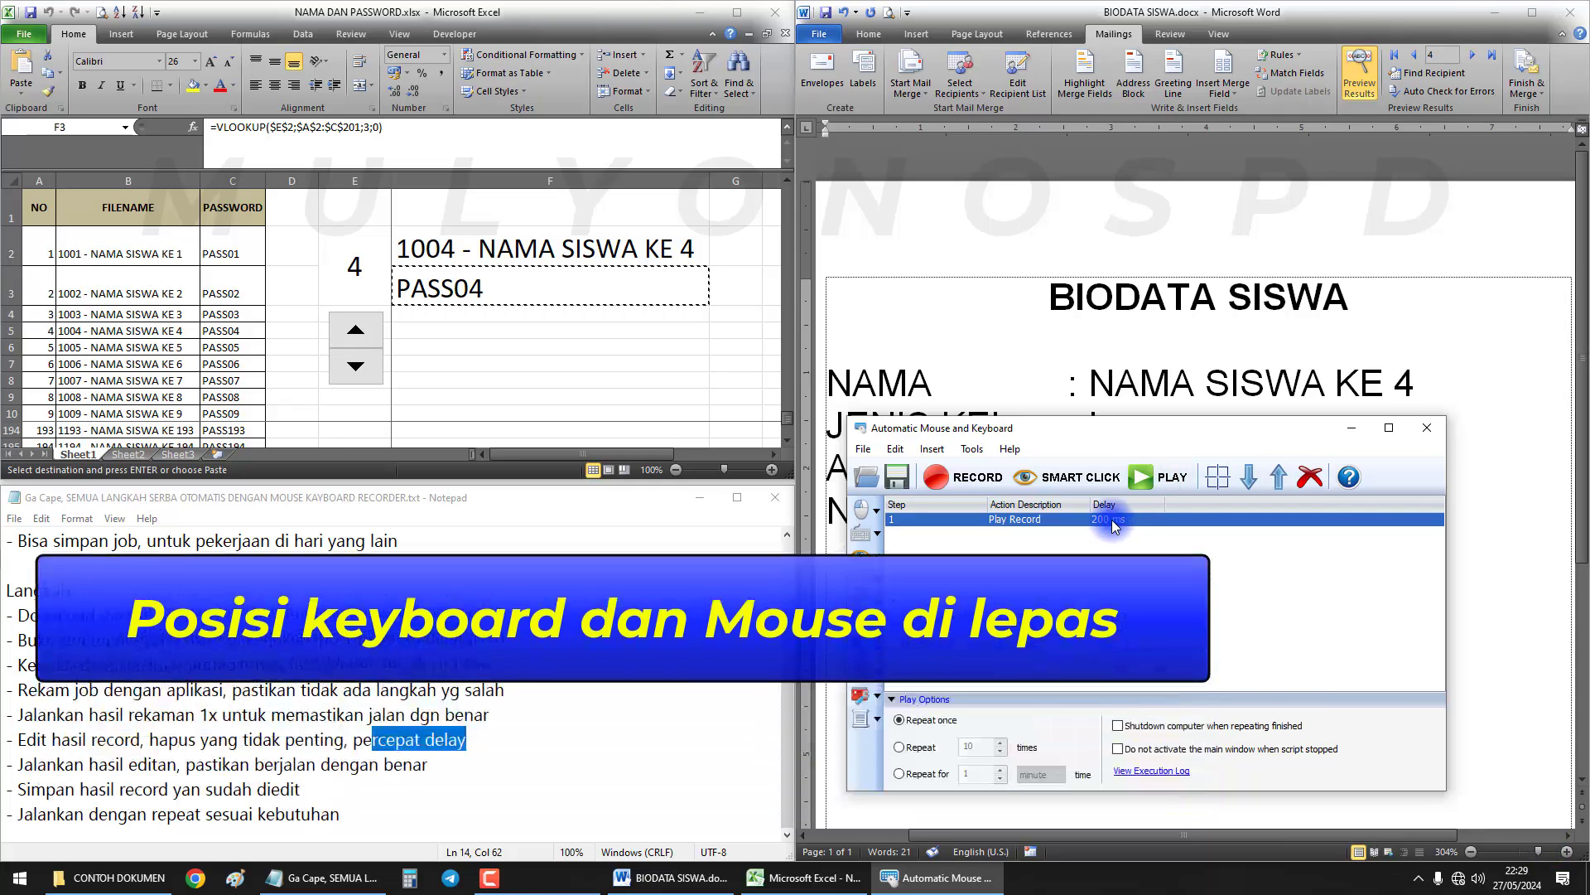
# Give the Play Record step a 200 ms delay and test-run the macro once, reaching record 4
pyautogui.doubleClick(1112, 520)
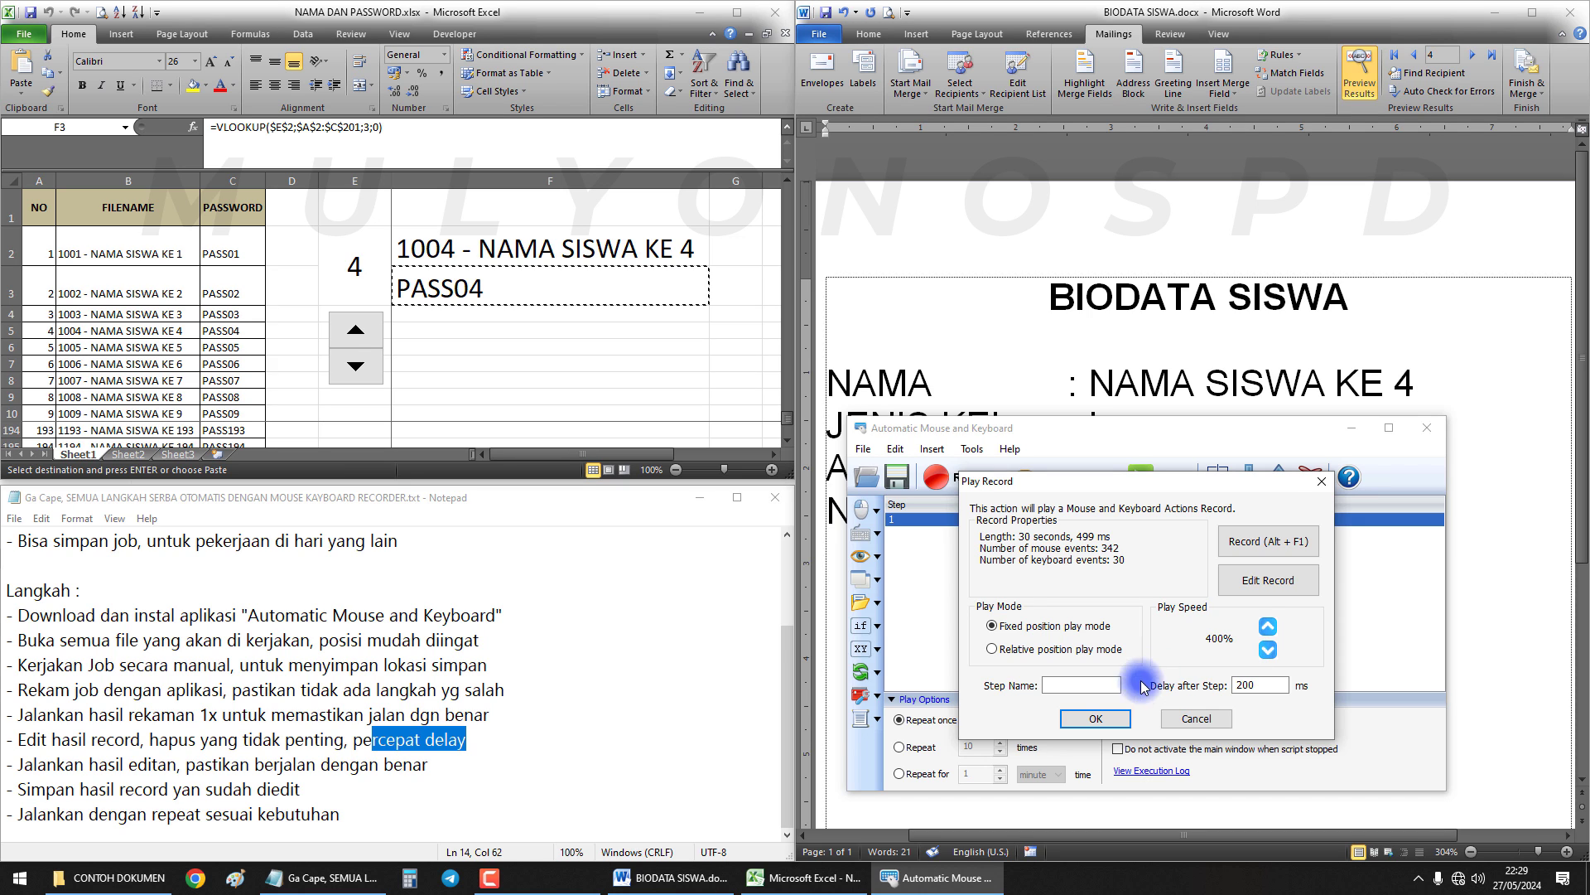
pyautogui.click(1096, 718)
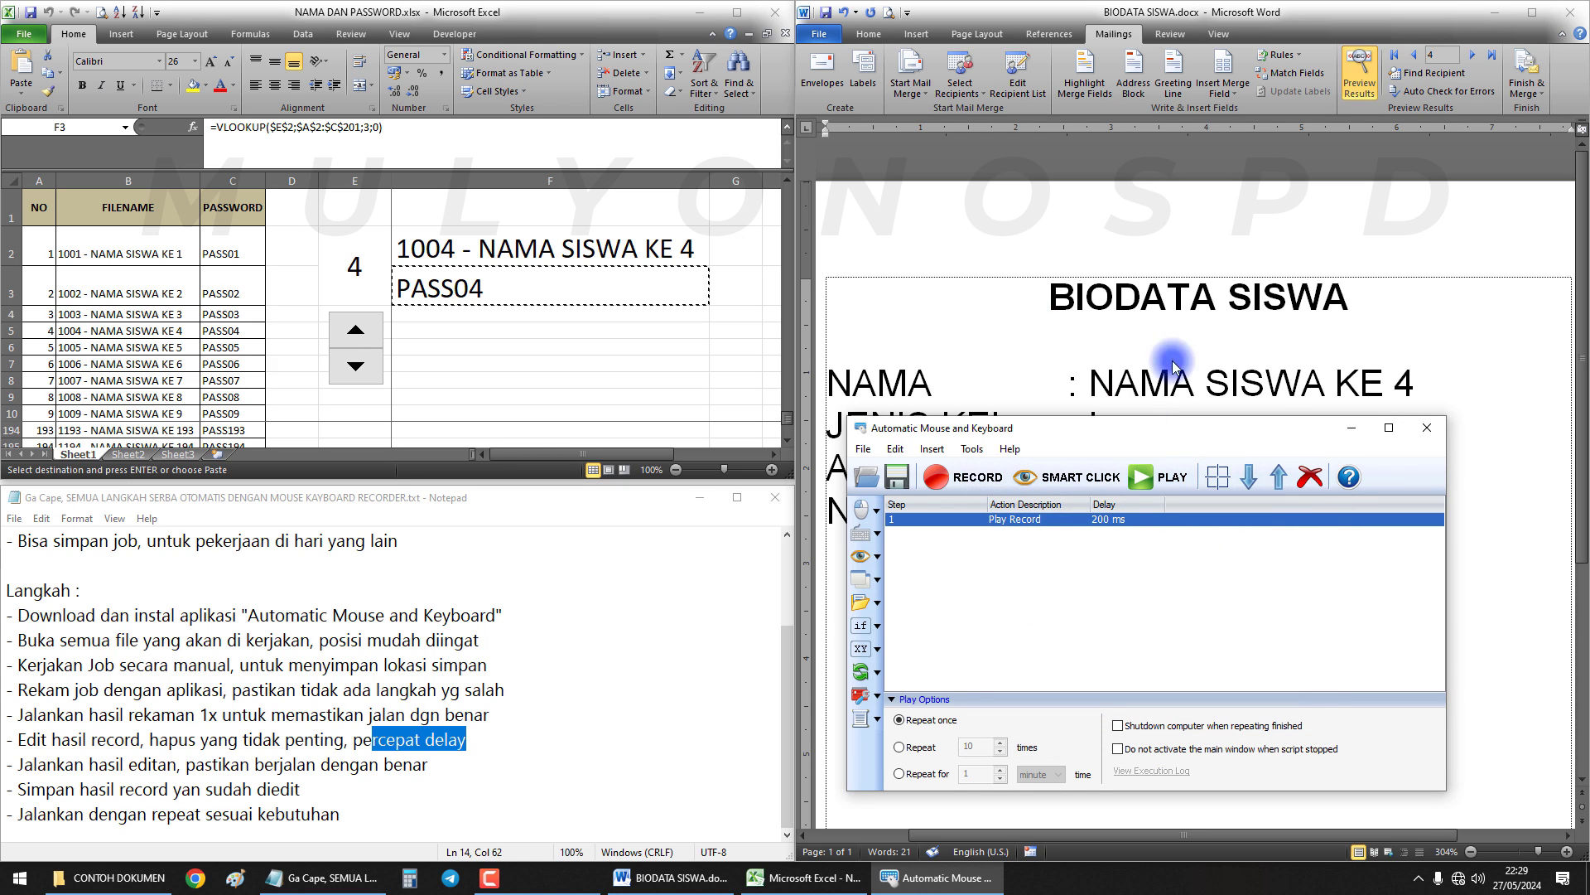
pyautogui.click(1186, 474)
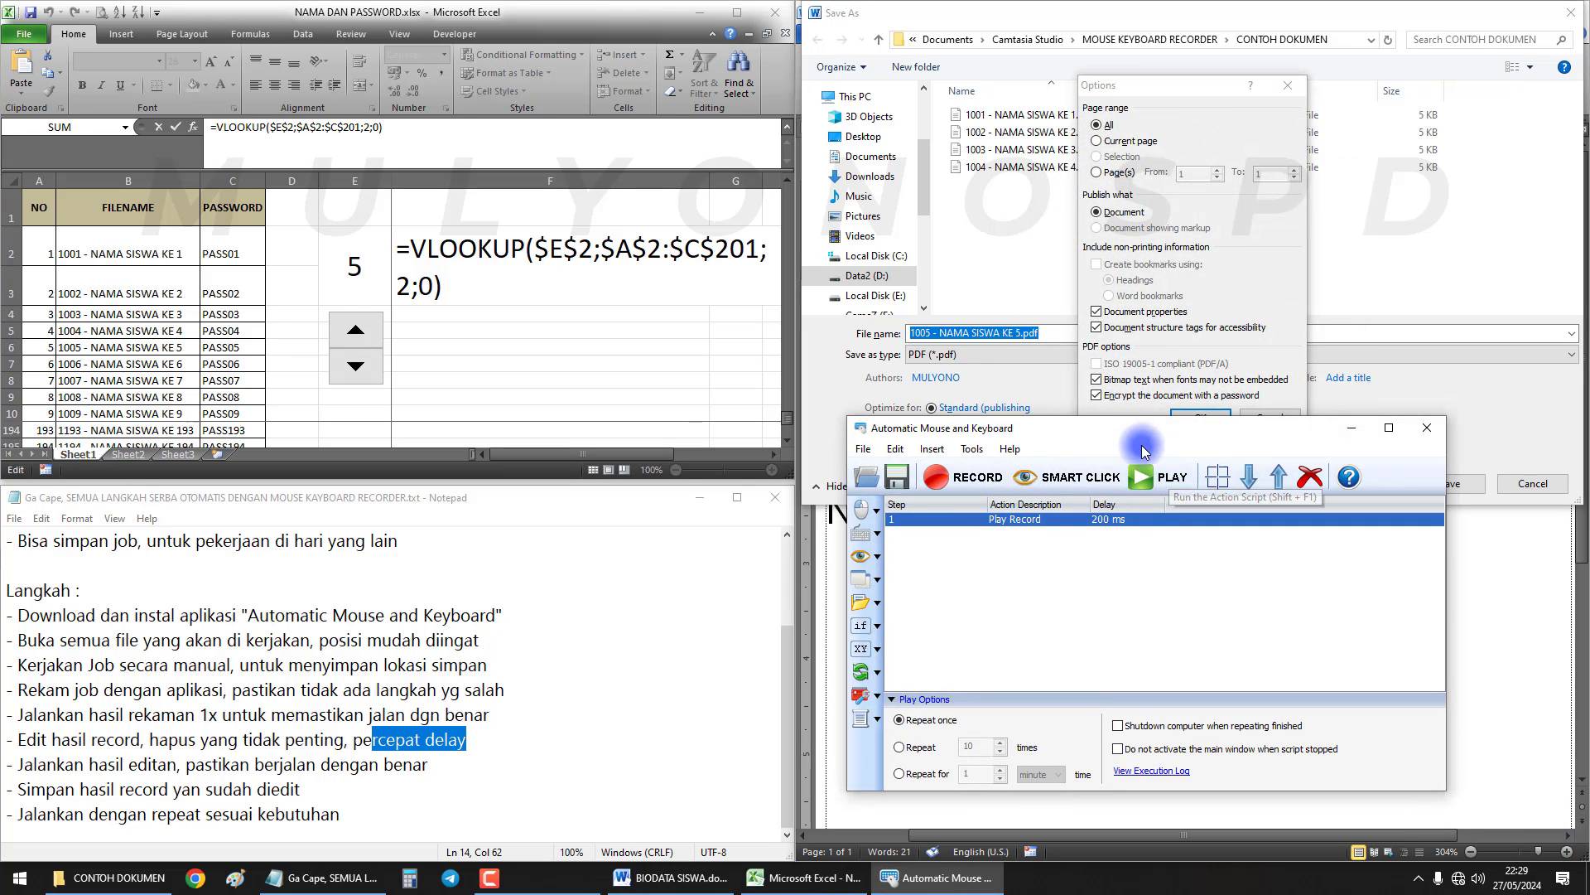
pyautogui.click(1221, 409)
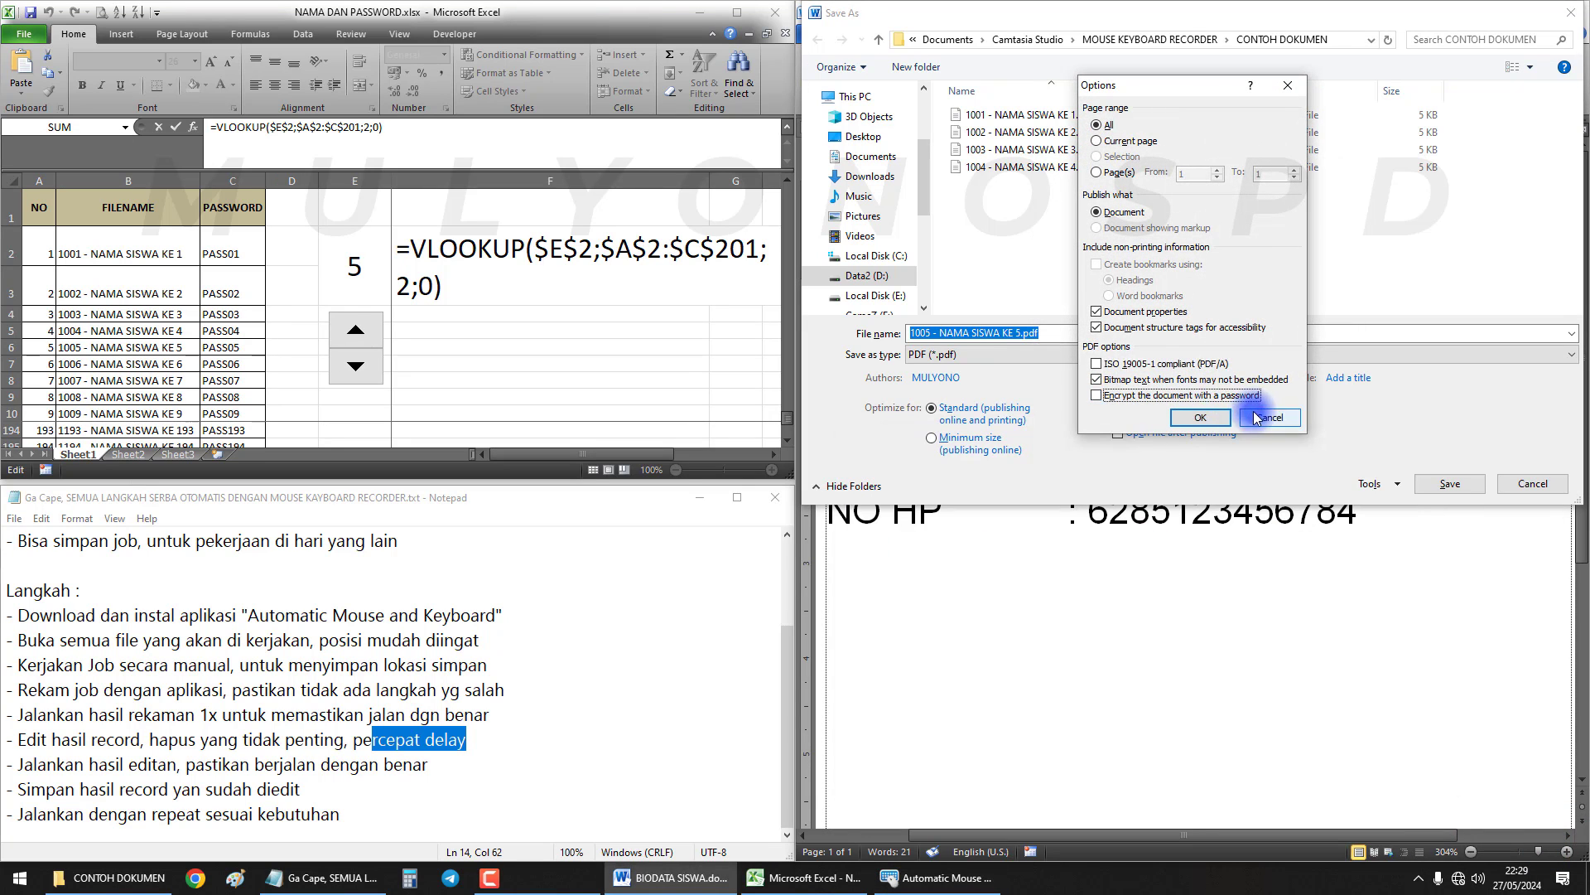
pyautogui.click(1206, 417)
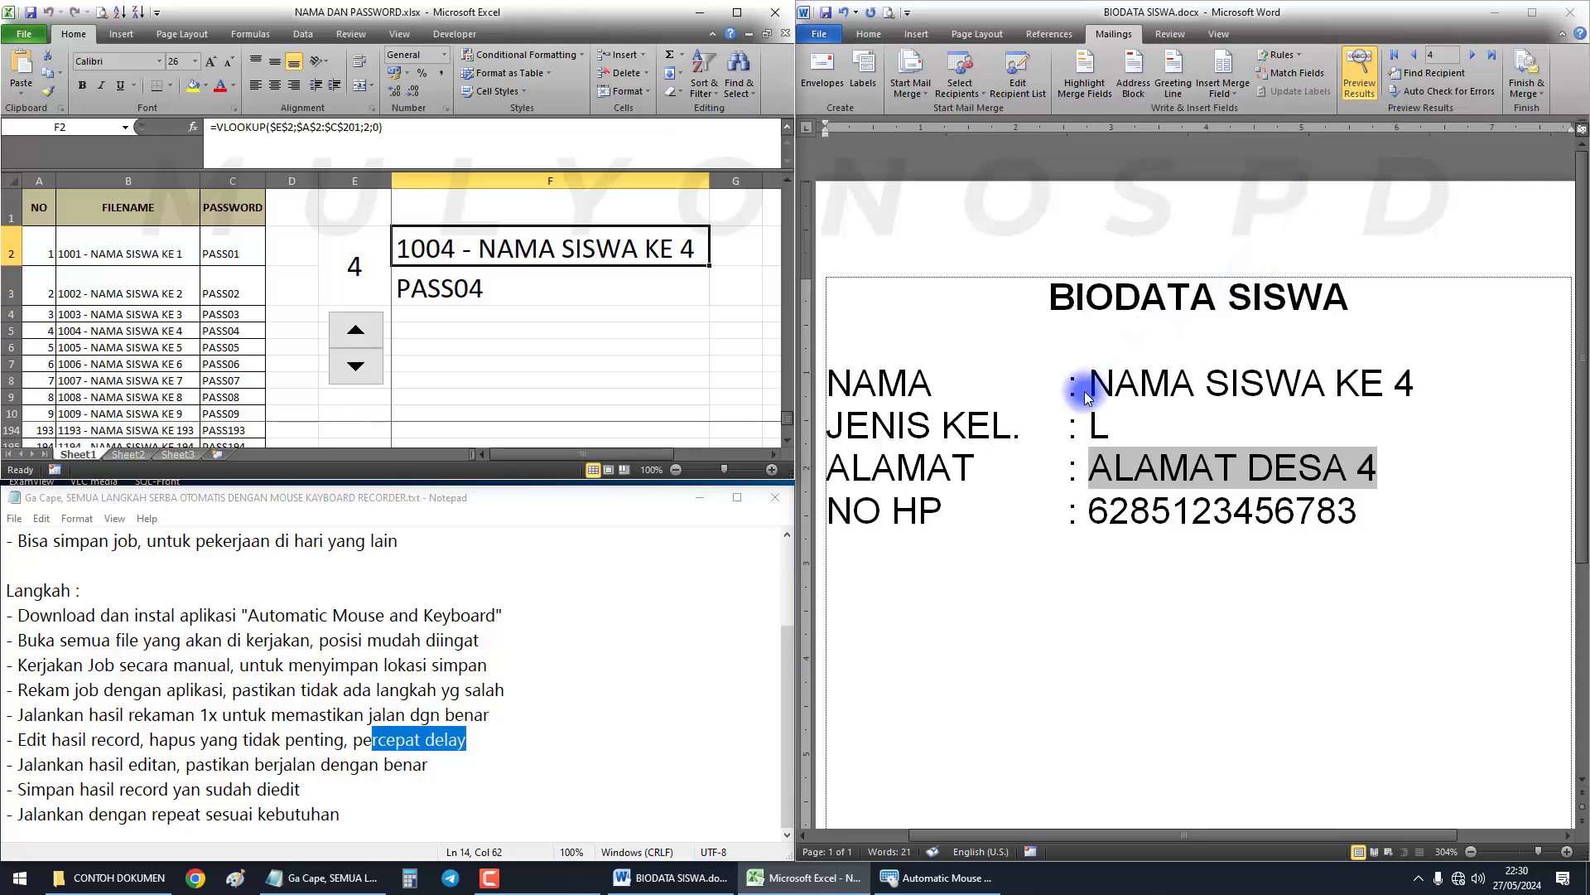
pyautogui.click(1128, 426)
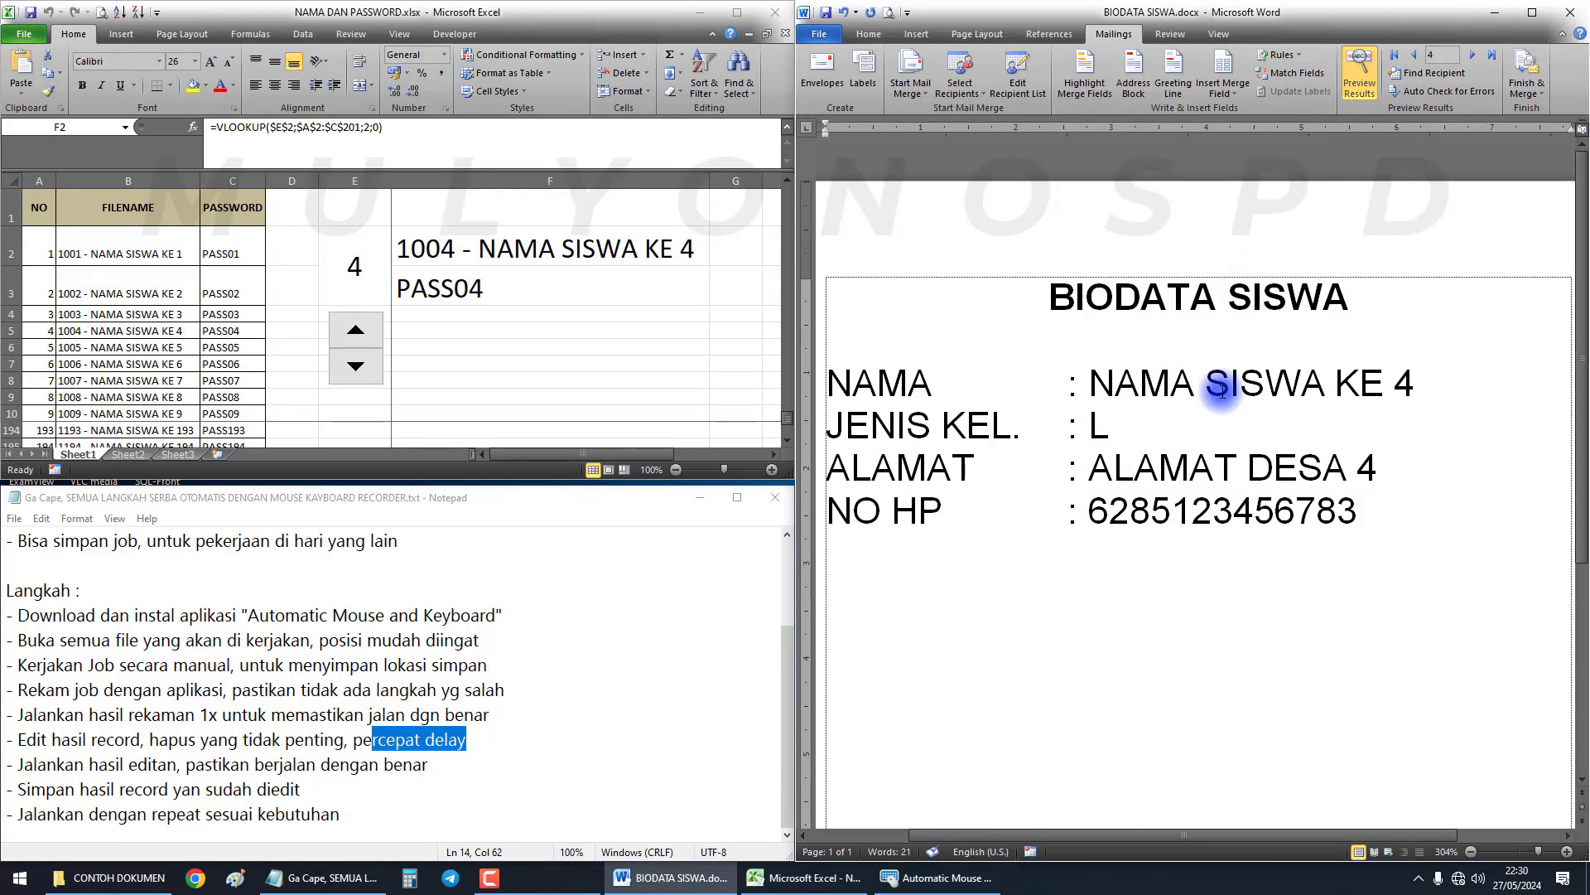
# Choose the Repeat play option and enter 196 as the repeat count
pyautogui.click(921, 867)
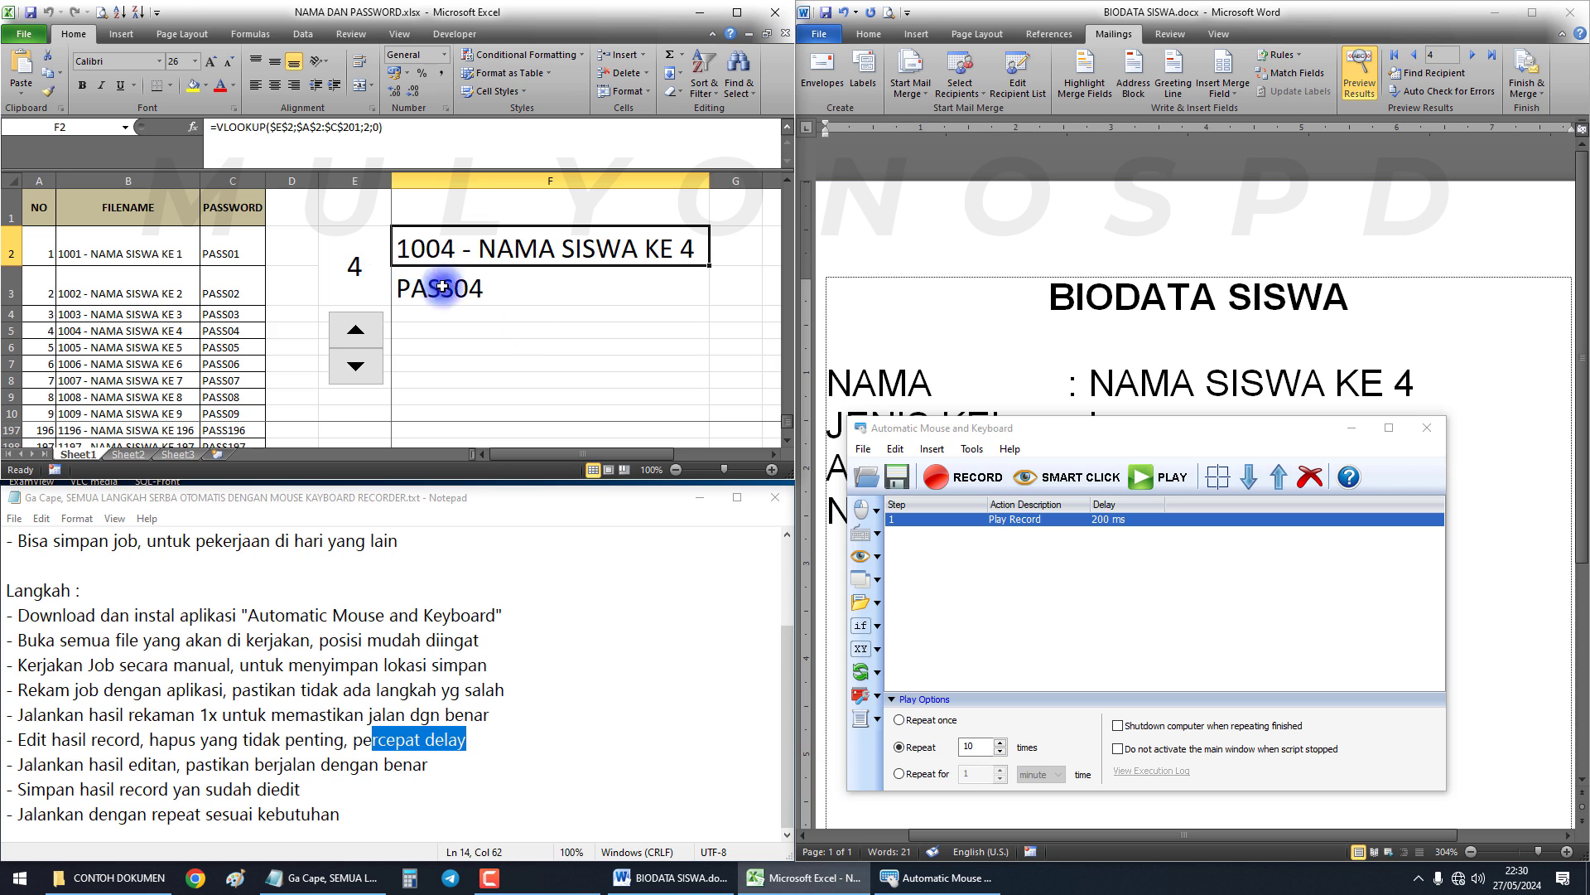
pyautogui.click(929, 753)
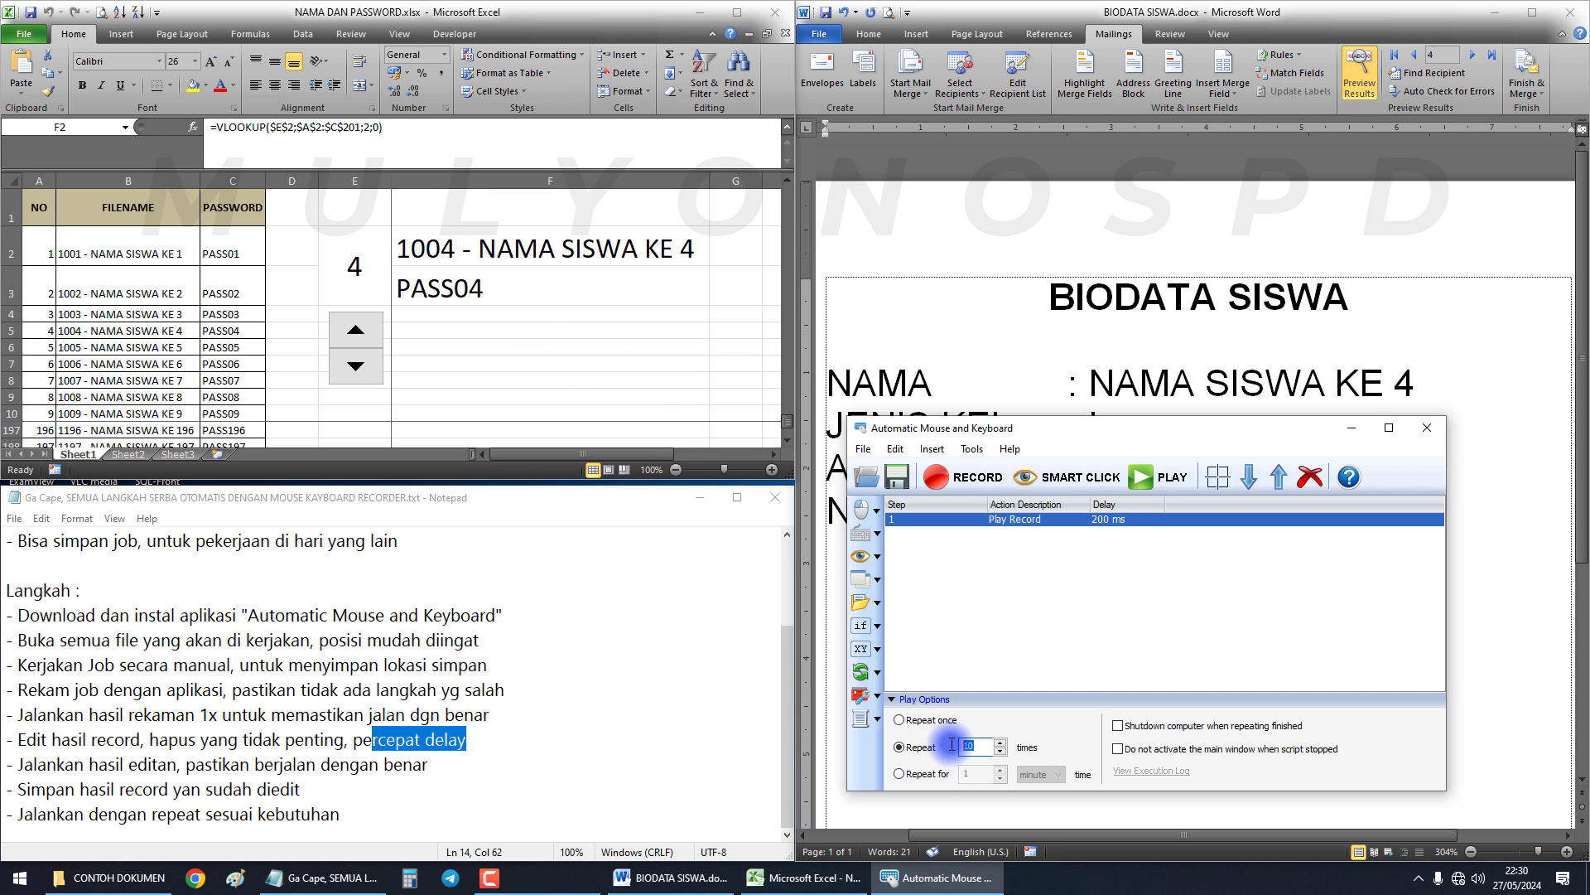
pyautogui.write('19')
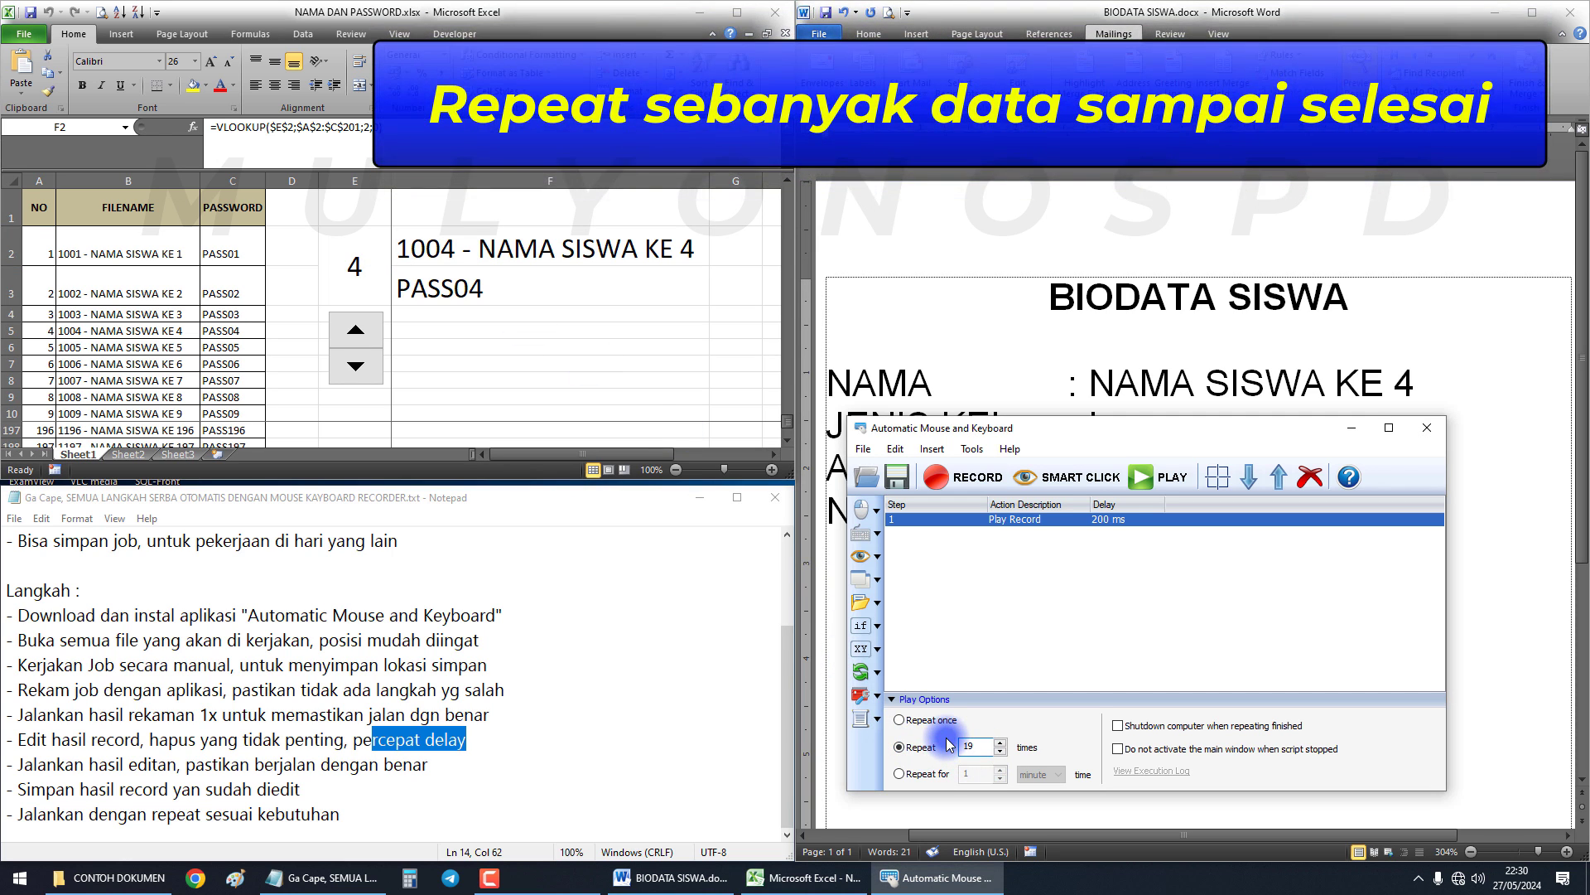
pyautogui.write('6')
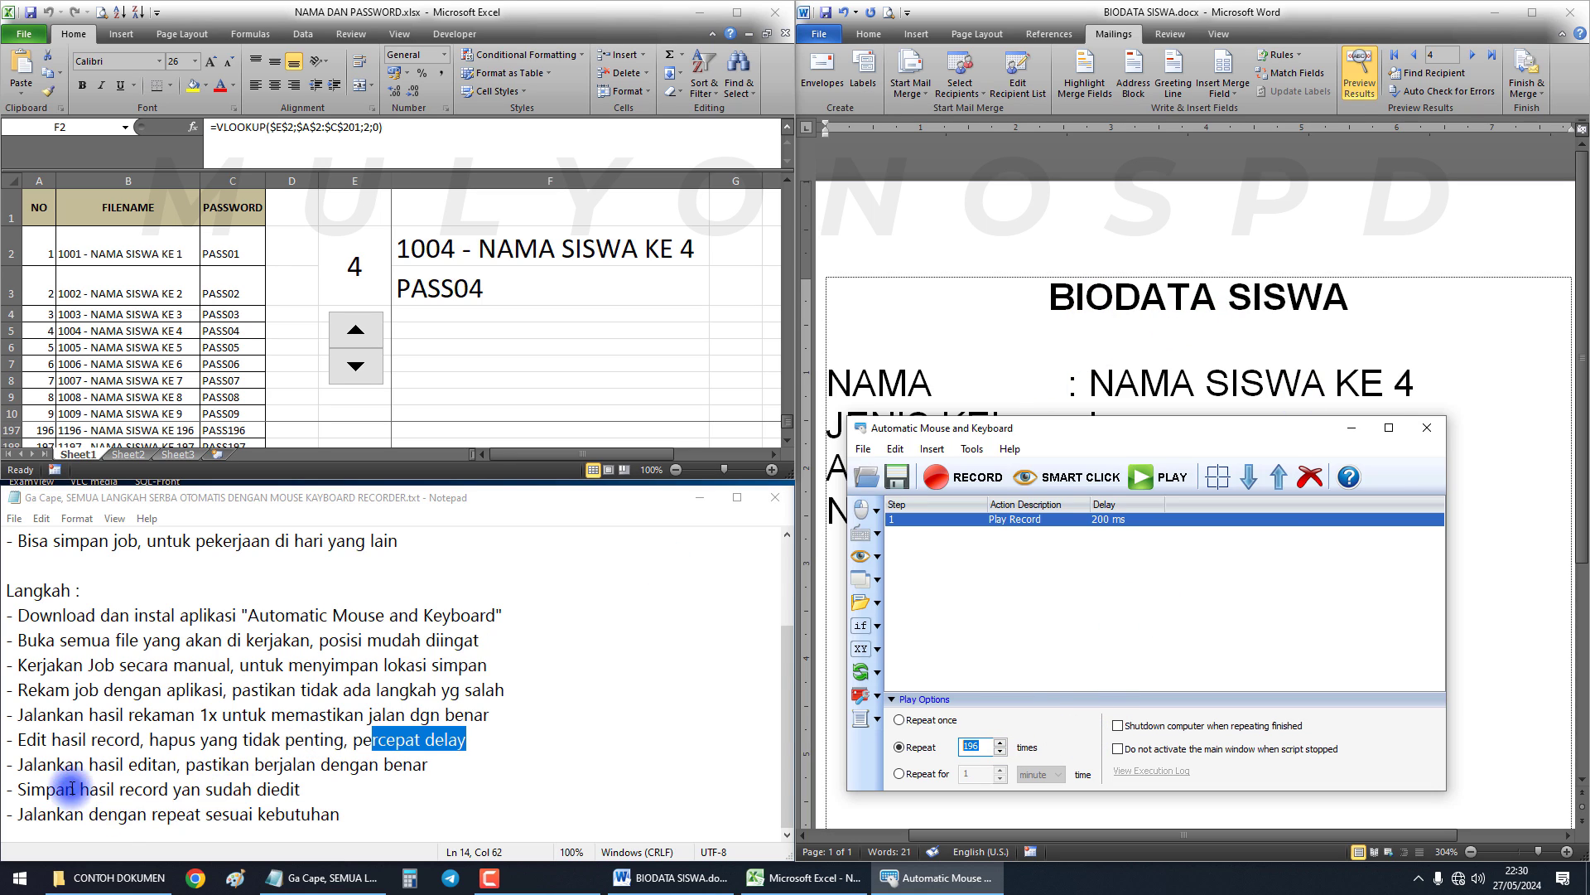
# Highlight the Notepad notes on editing, testing and saving the recording
pyautogui.moveTo(52, 744); pyautogui.dragTo(441, 740)
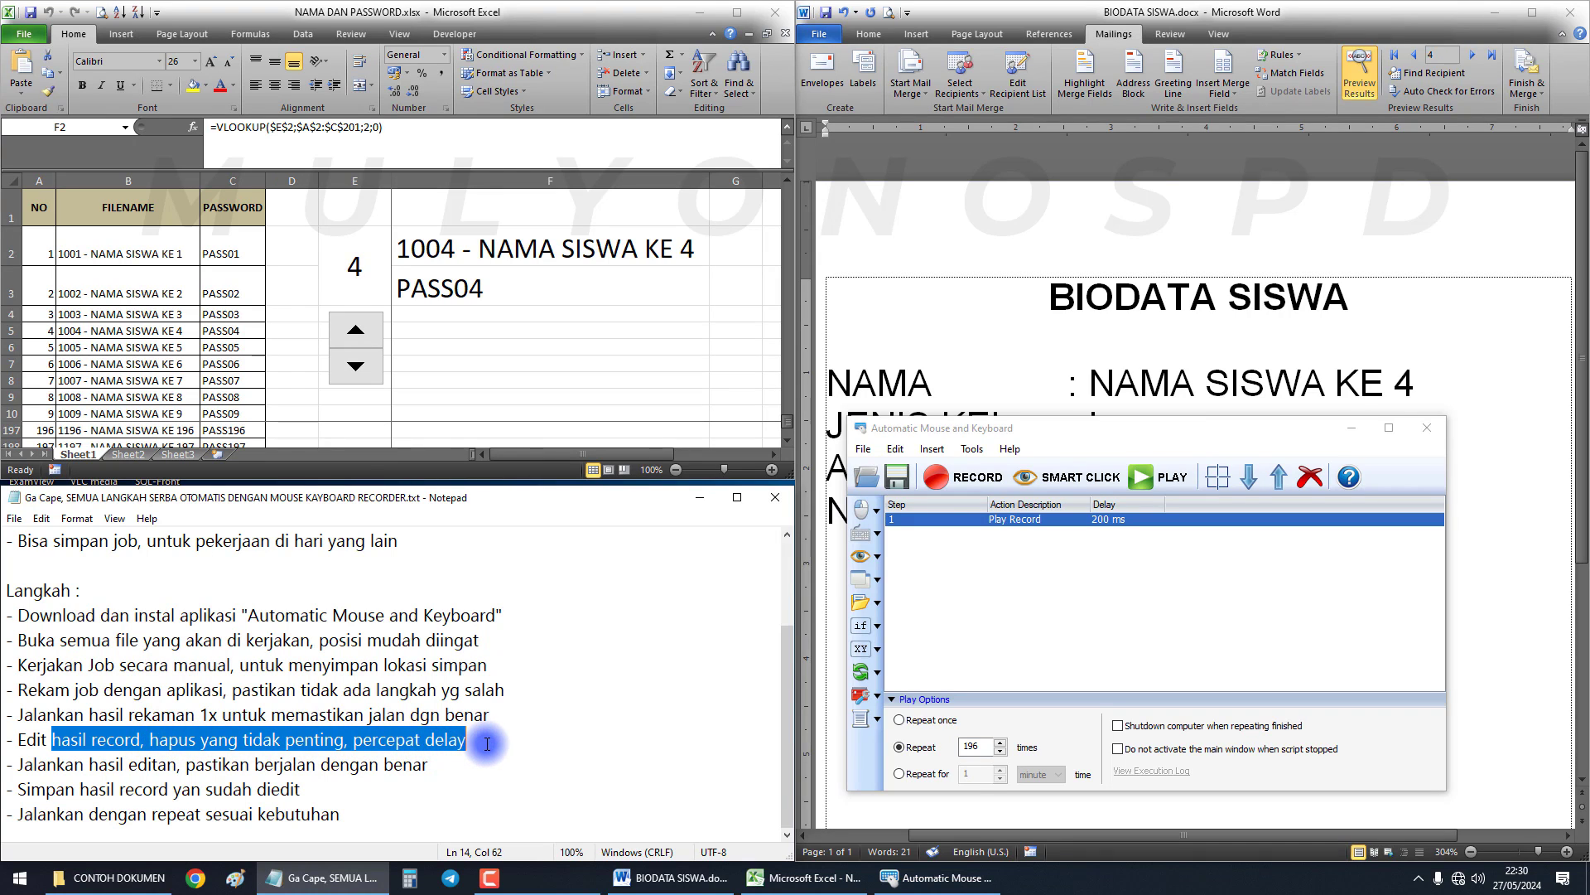
pyautogui.moveTo(97, 767); pyautogui.dragTo(444, 772)
pyautogui.moveTo(55, 788); pyautogui.dragTo(288, 789)
# Save the macro as the script file 'save pdf'
pyautogui.click(938, 519)
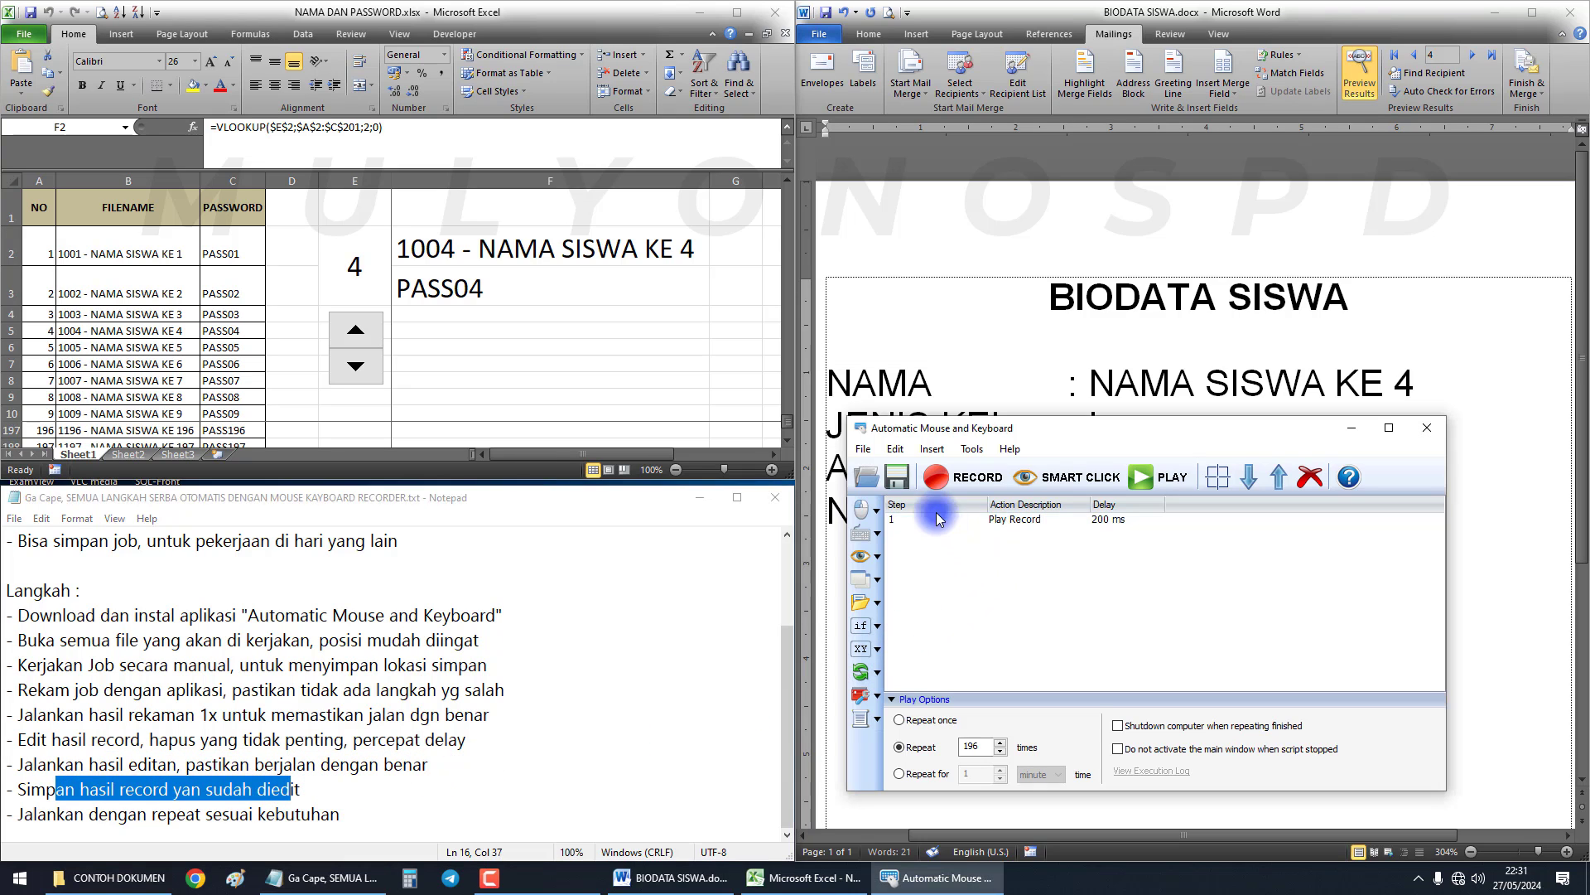
pyautogui.click(901, 478)
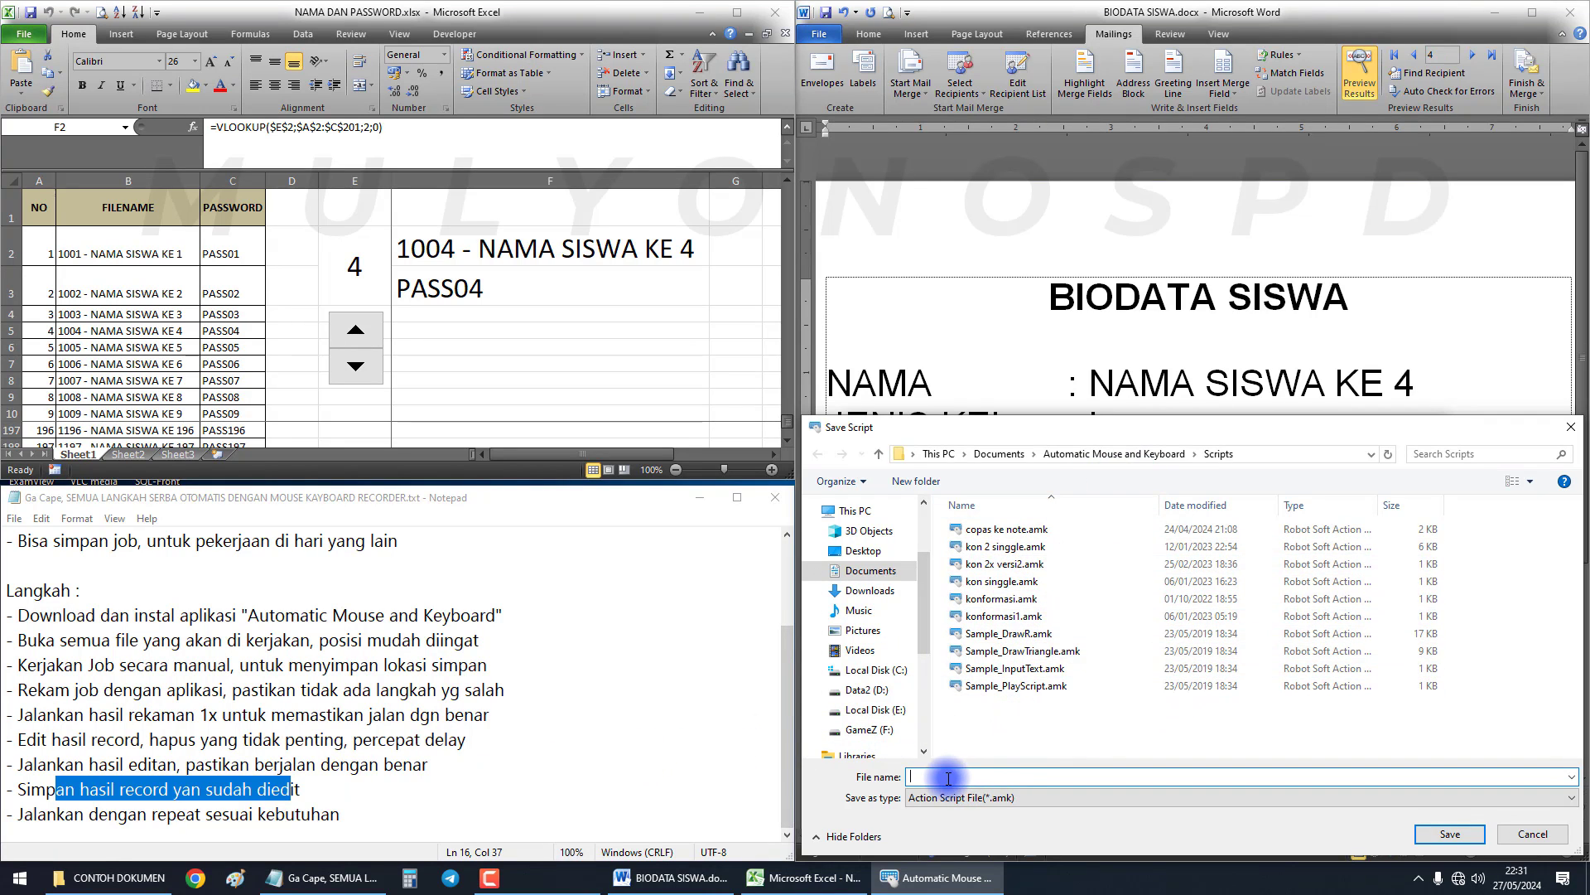
pyautogui.write('save pdf')
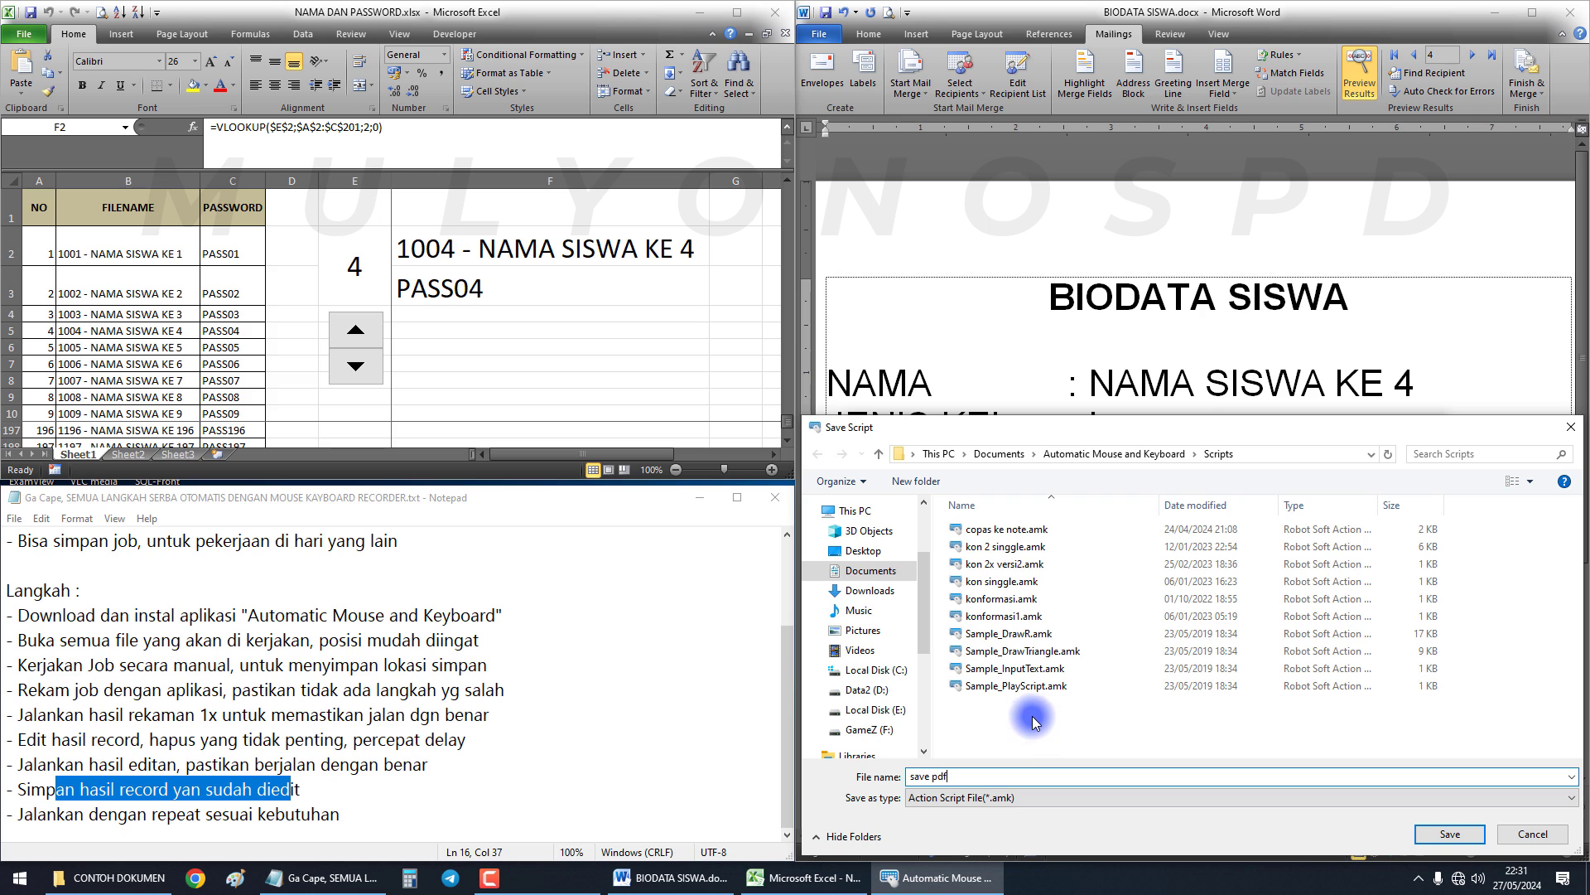
pyautogui.click(1450, 834)
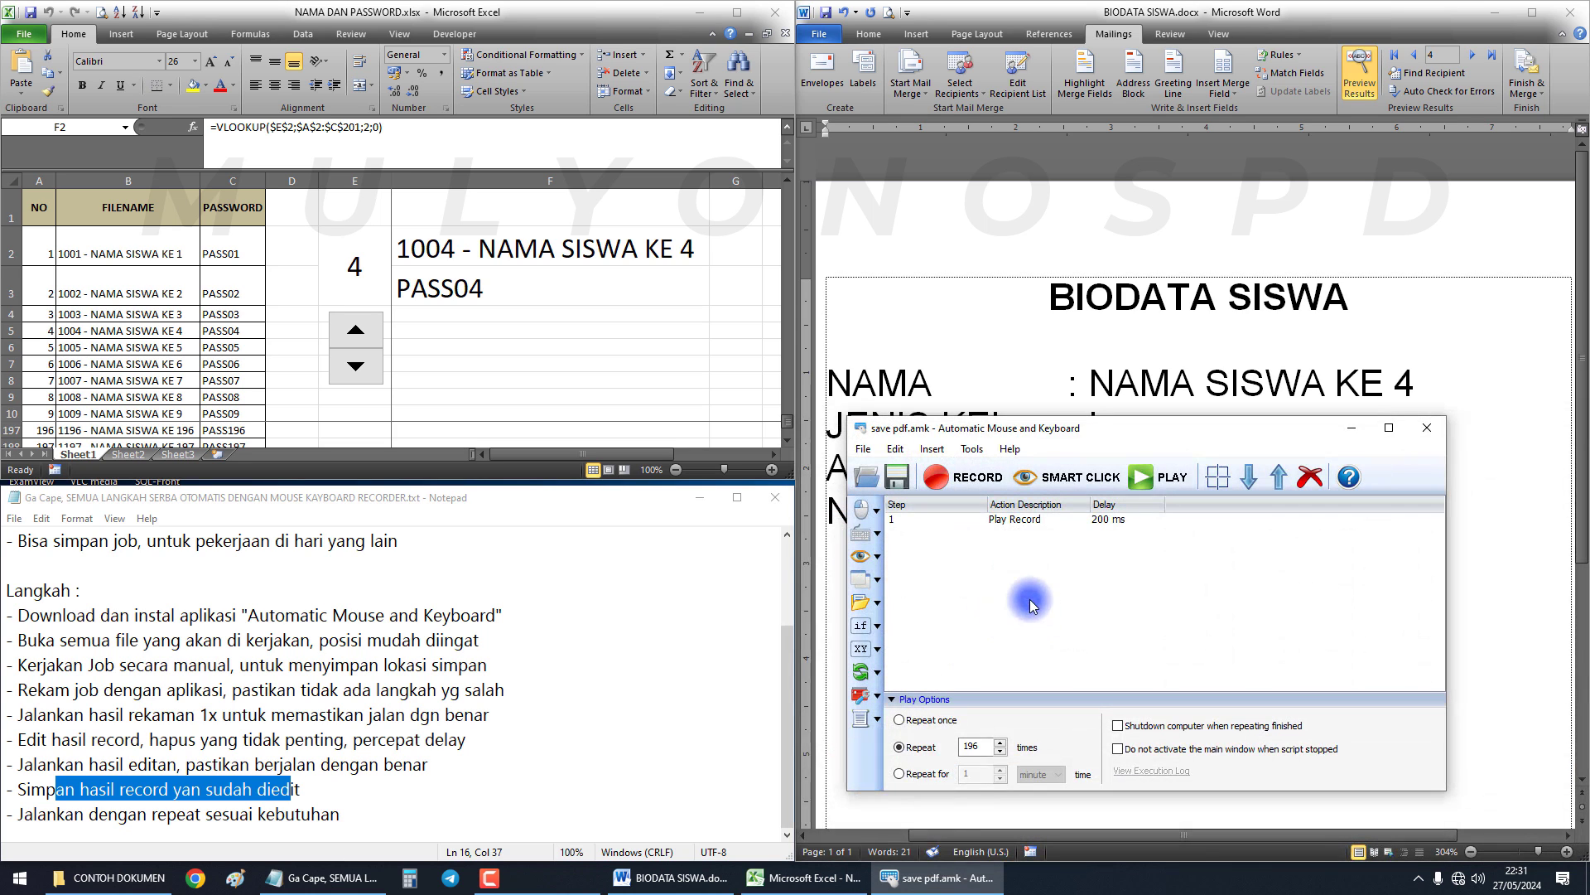
pyautogui.click(244, 814)
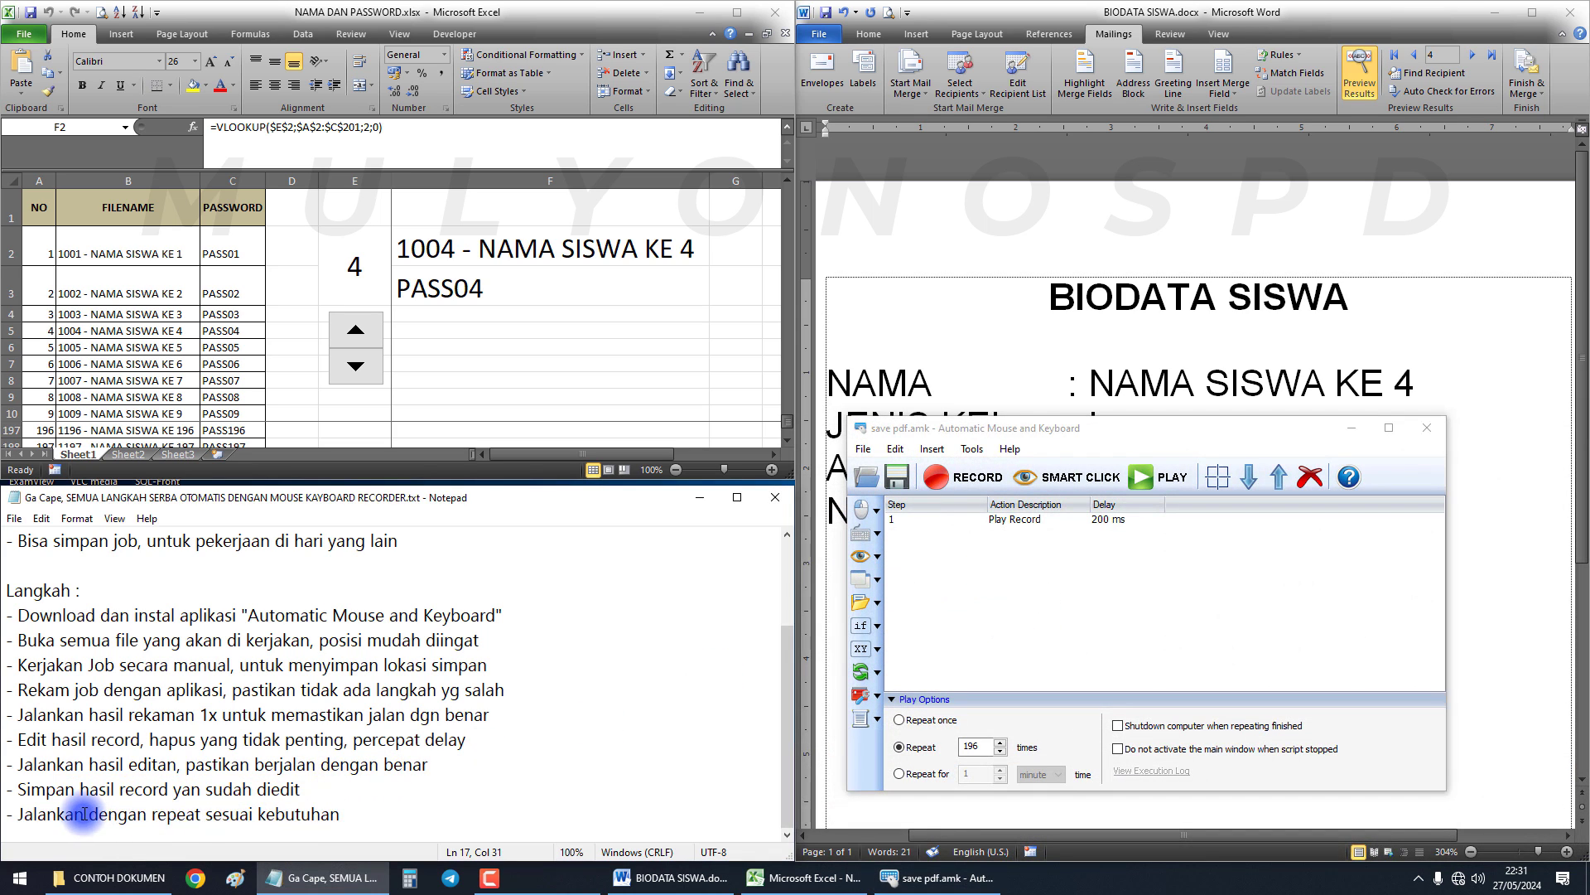
# Switch the play option from running once to repeating 196 times
pyautogui.moveTo(83, 814); pyautogui.dragTo(338, 816)
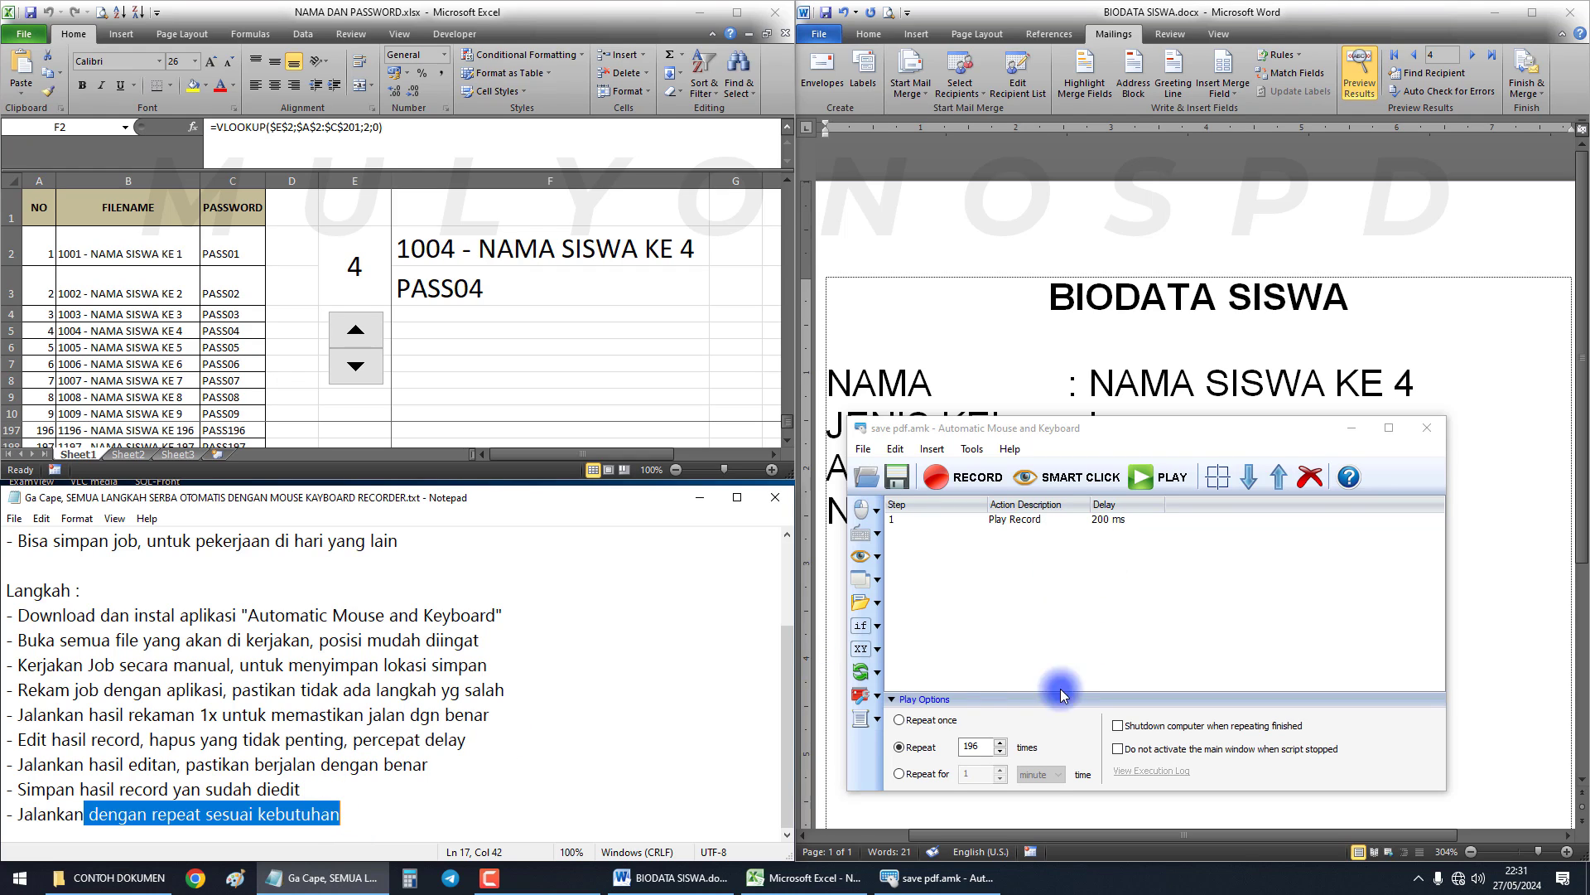
pyautogui.click(980, 746)
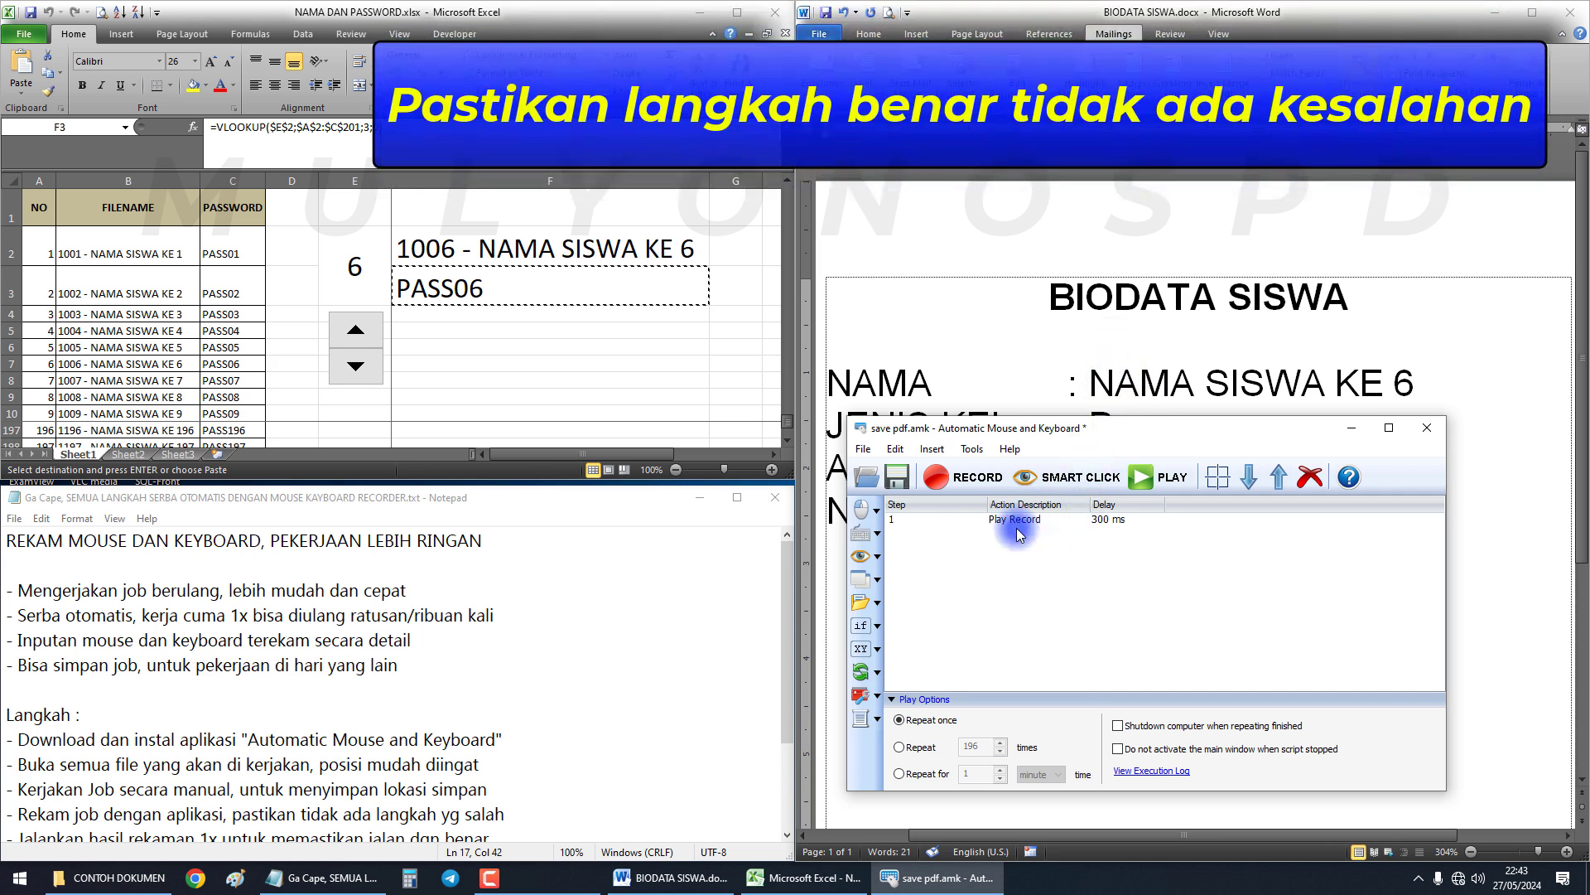
pyautogui.click(919, 747)
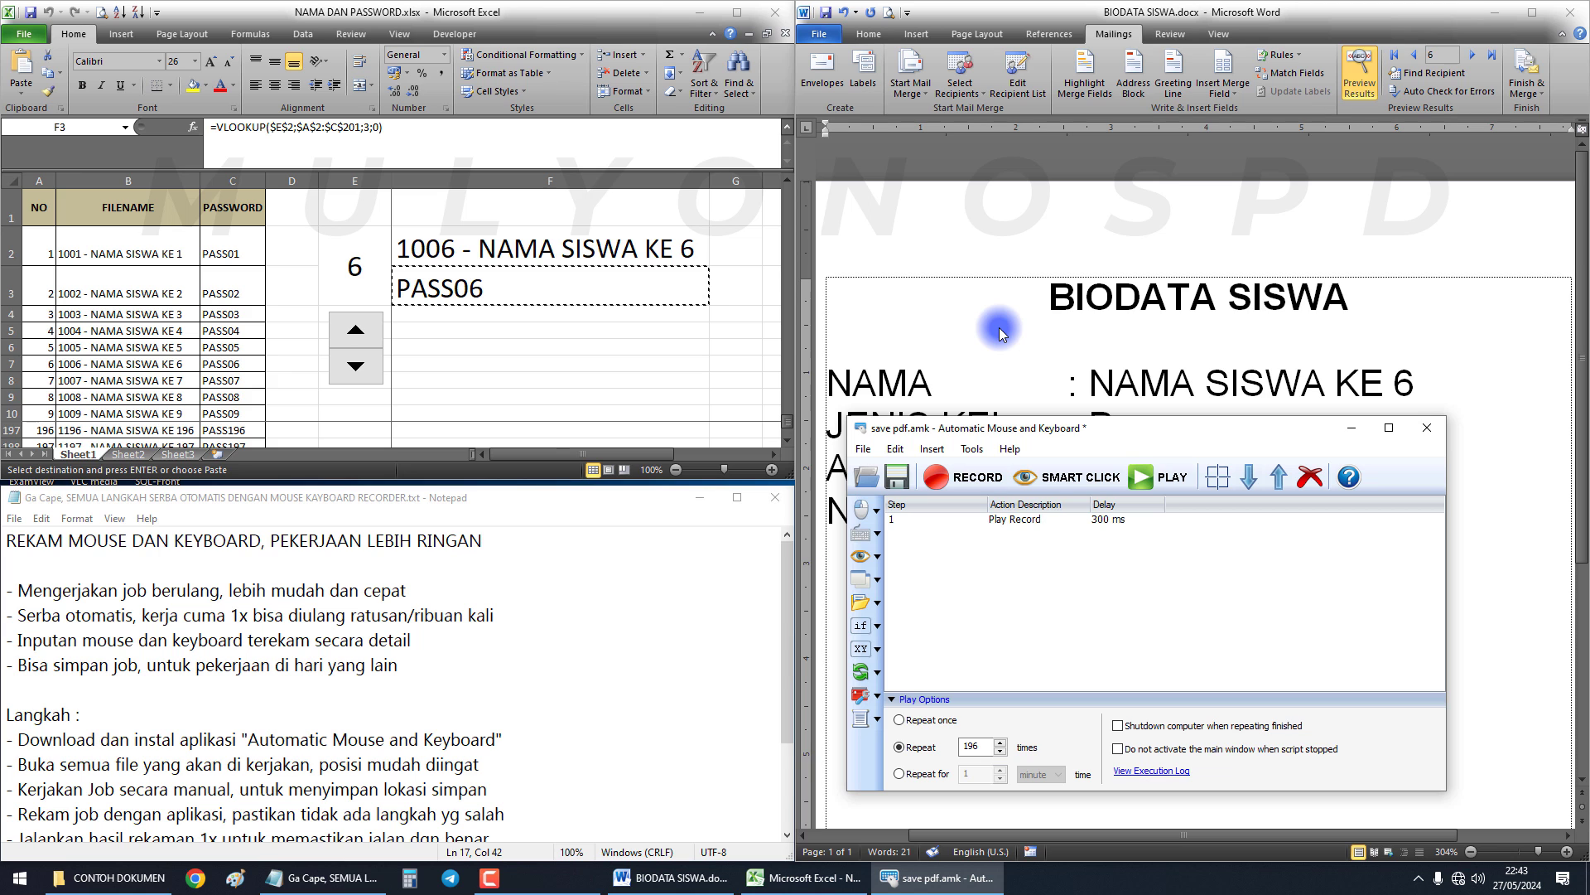
# Restore the CONTOH DOKUMEN window, minimize Notepad, and move the folder to the lower left
pyautogui.click(116, 877)
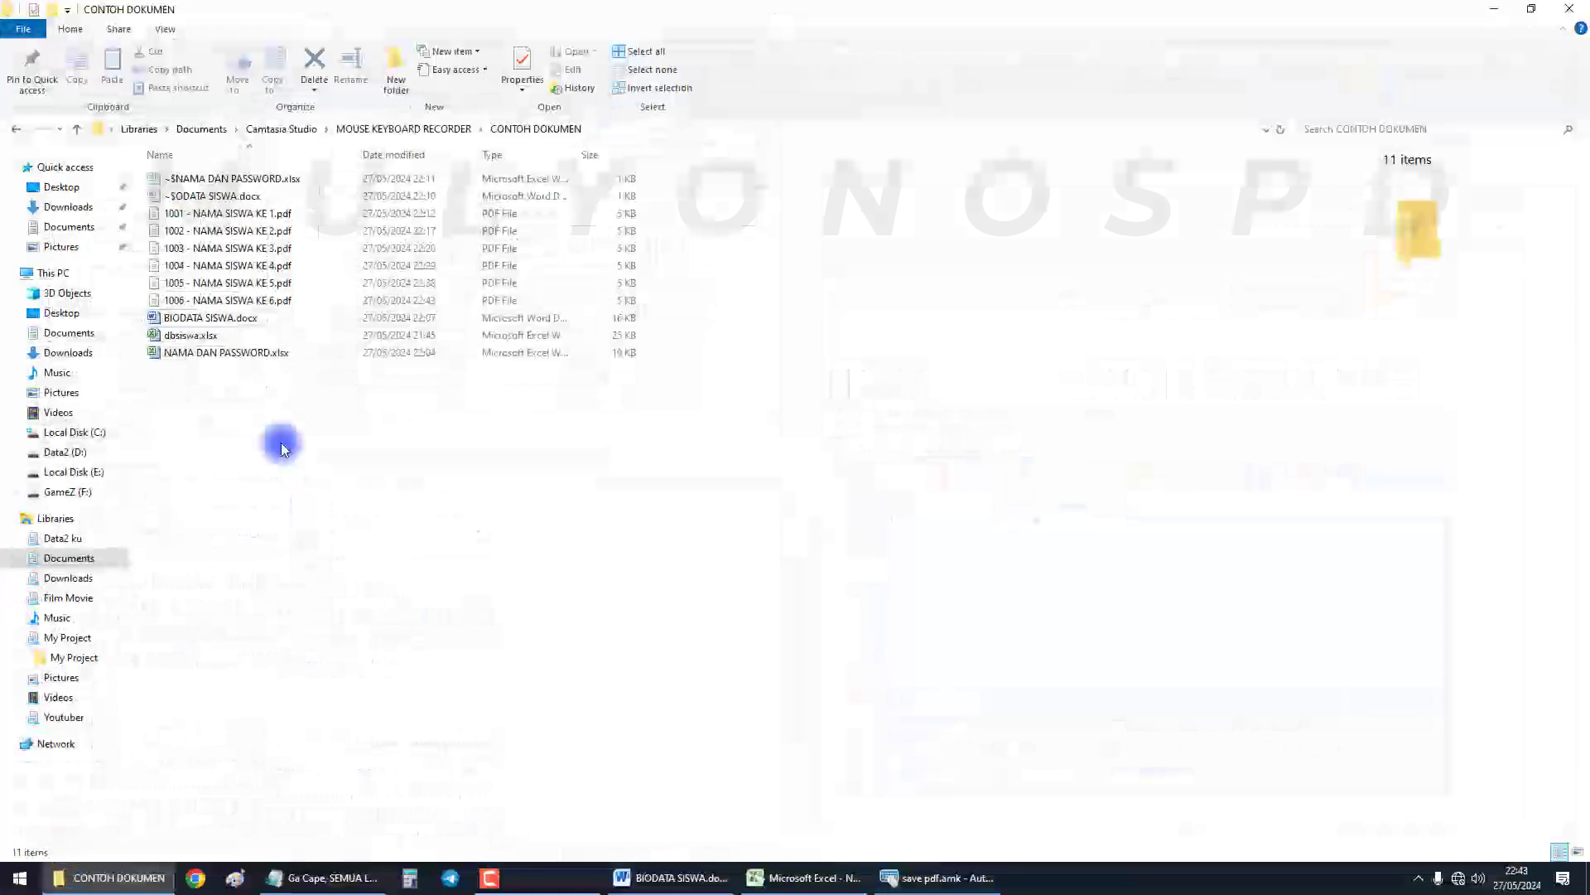
pyautogui.click(254, 304)
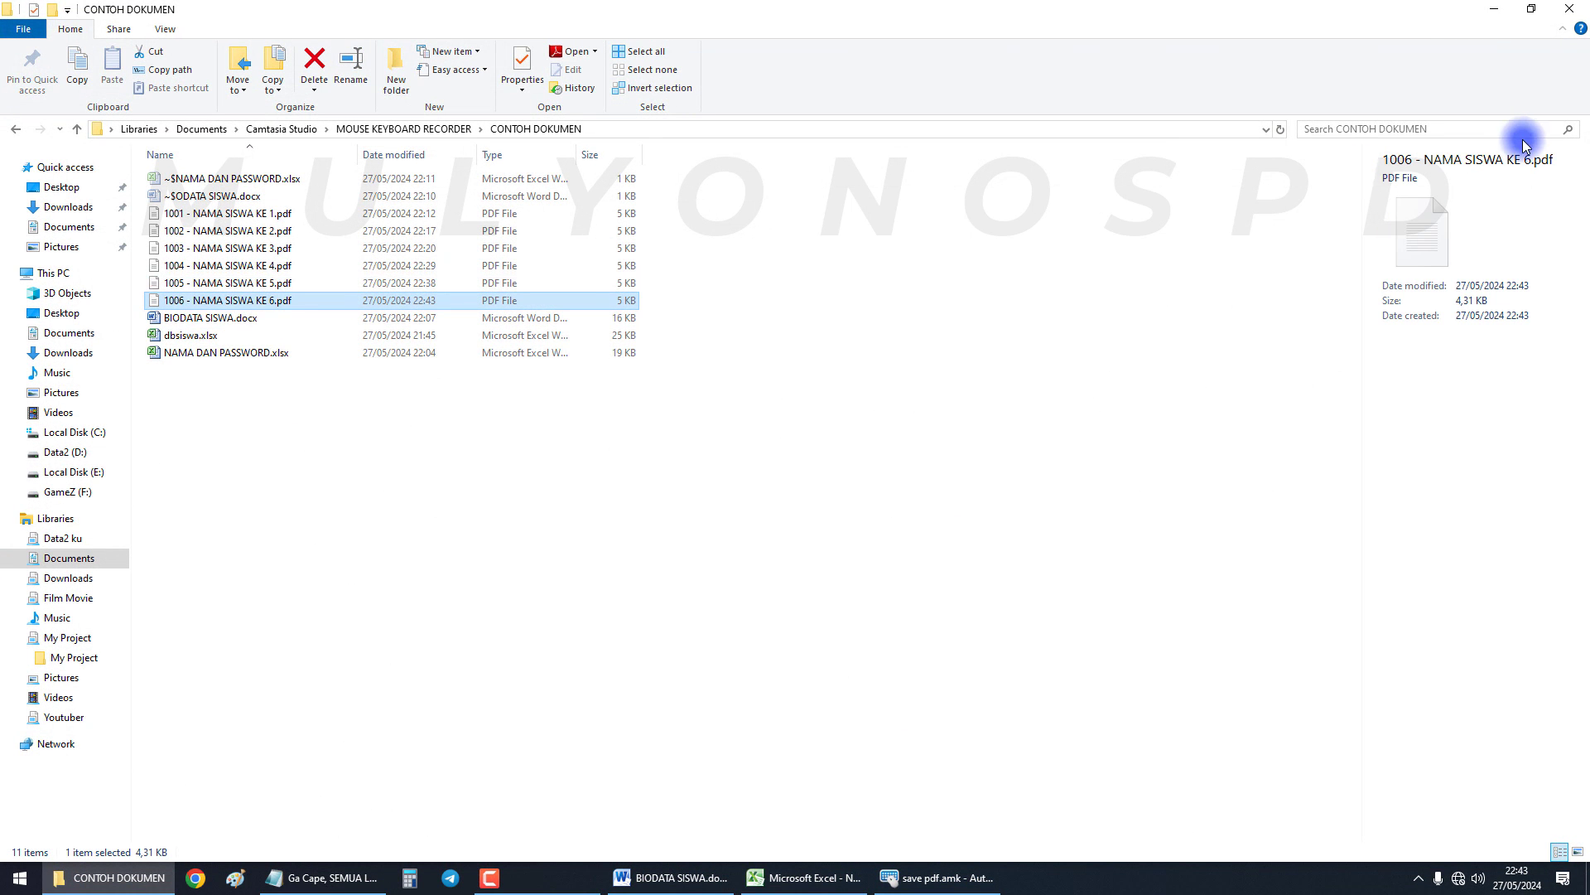
pyautogui.click(1531, 8)
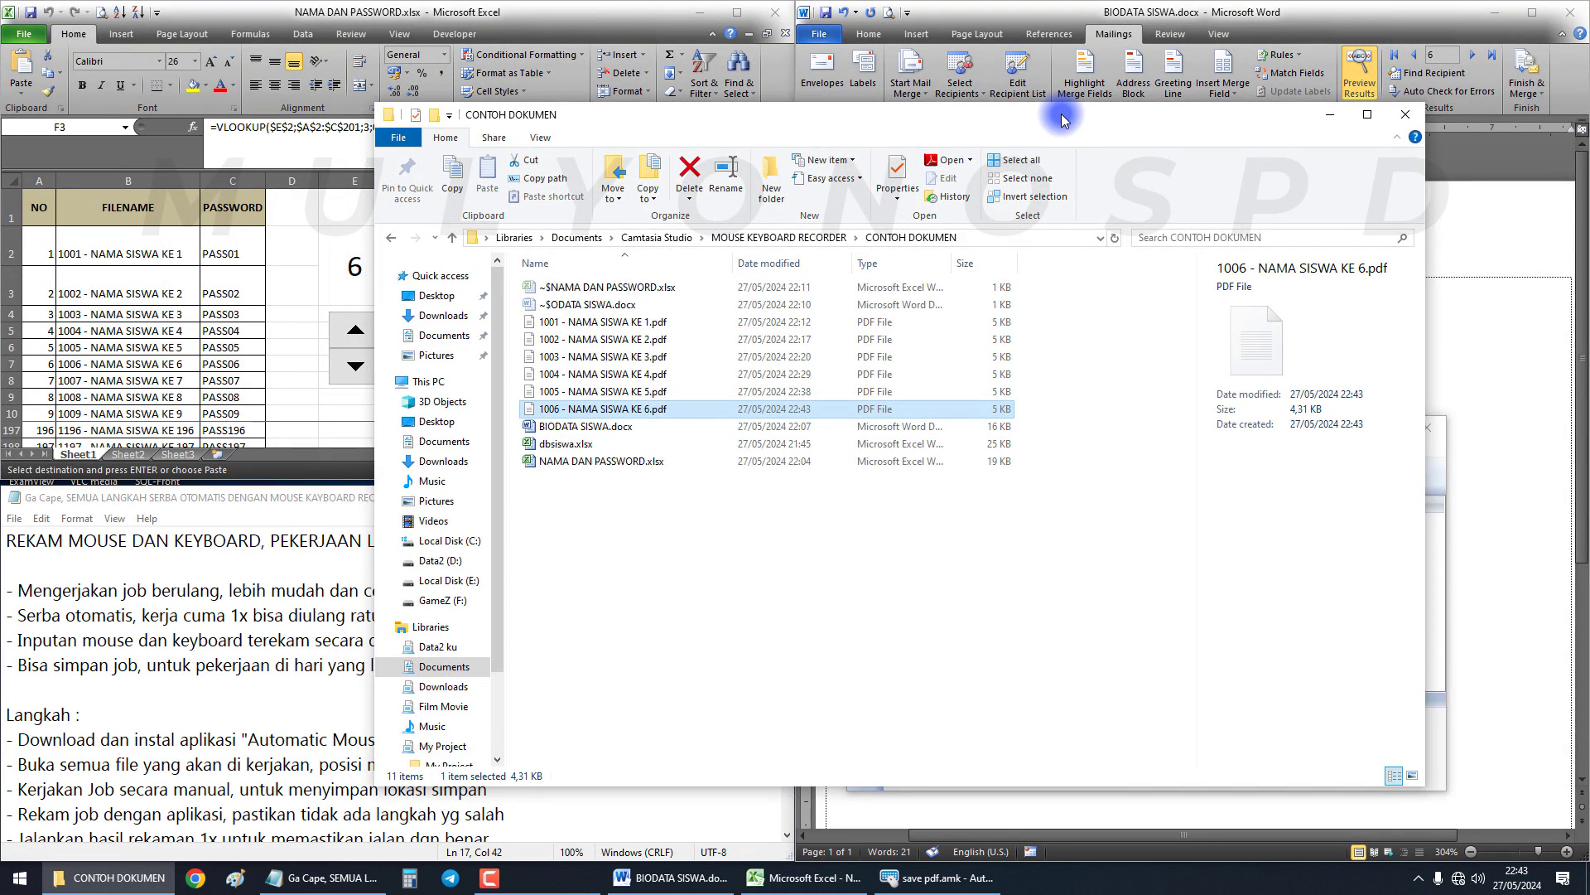
pyautogui.moveTo(1075, 126); pyautogui.dragTo(1029, 174)
pyautogui.click(282, 663)
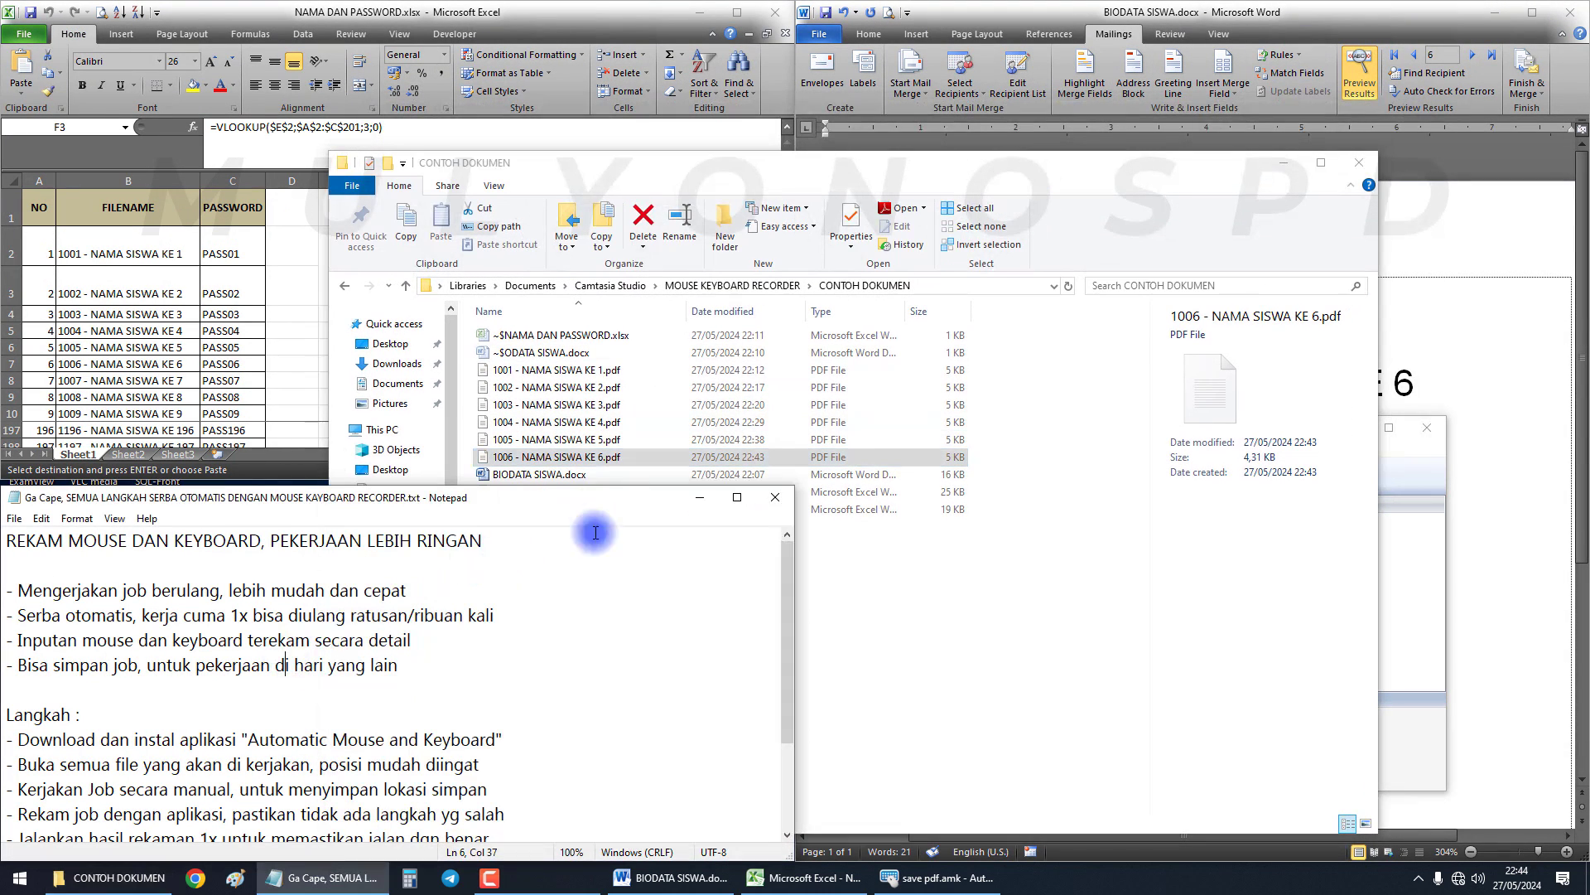
pyautogui.click(701, 498)
pyautogui.moveTo(835, 159); pyautogui.dragTo(434, 428)
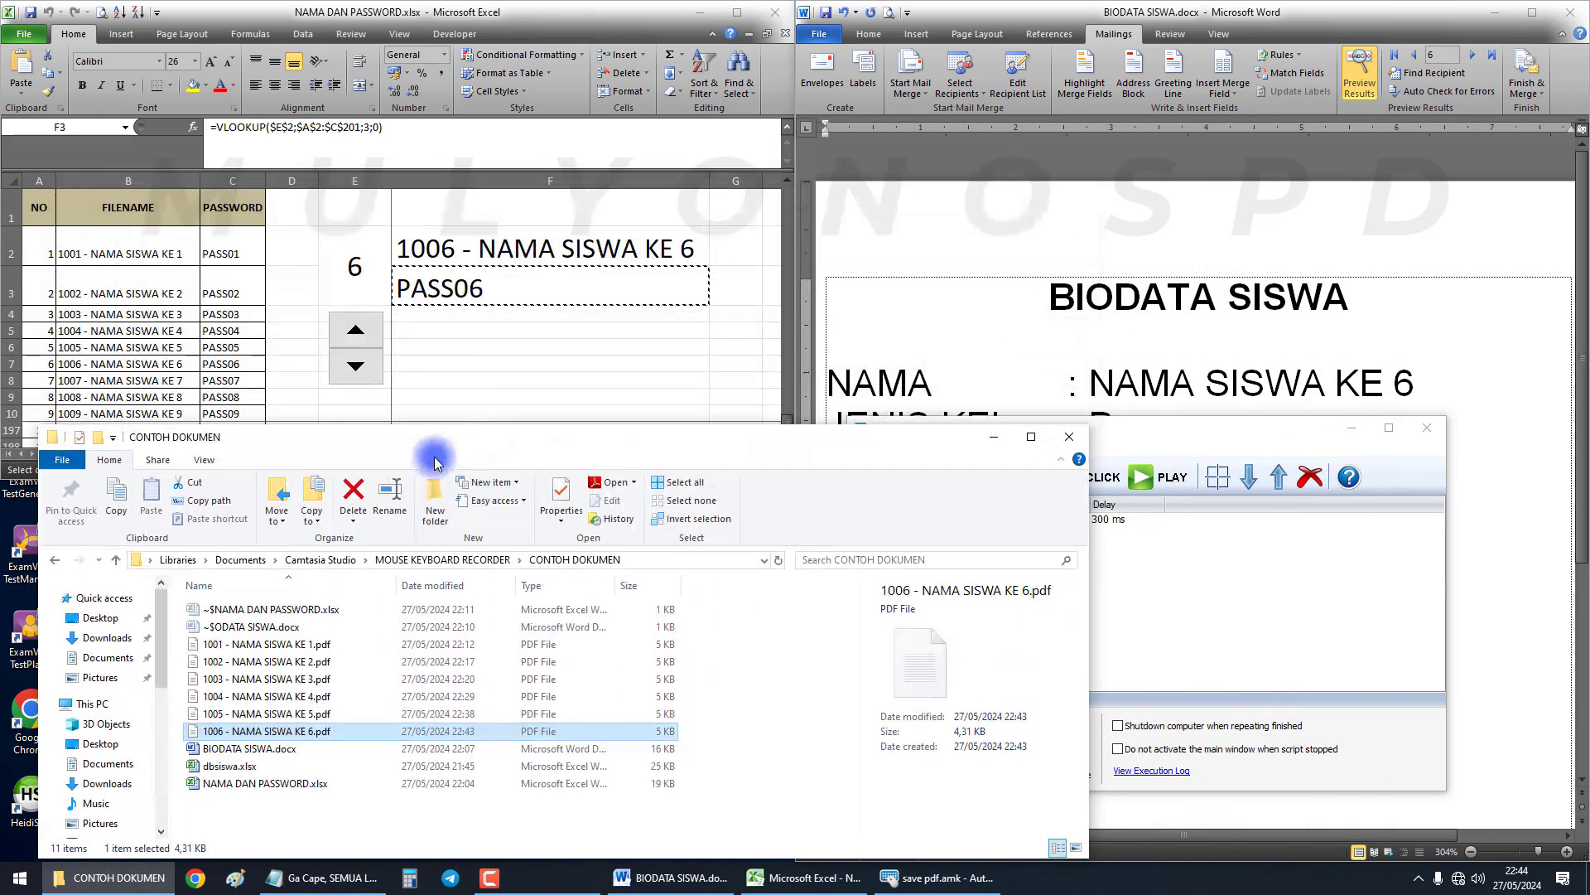
# Show the folder's six PDFs as Small icons in a compact list
pyautogui.click(218, 459)
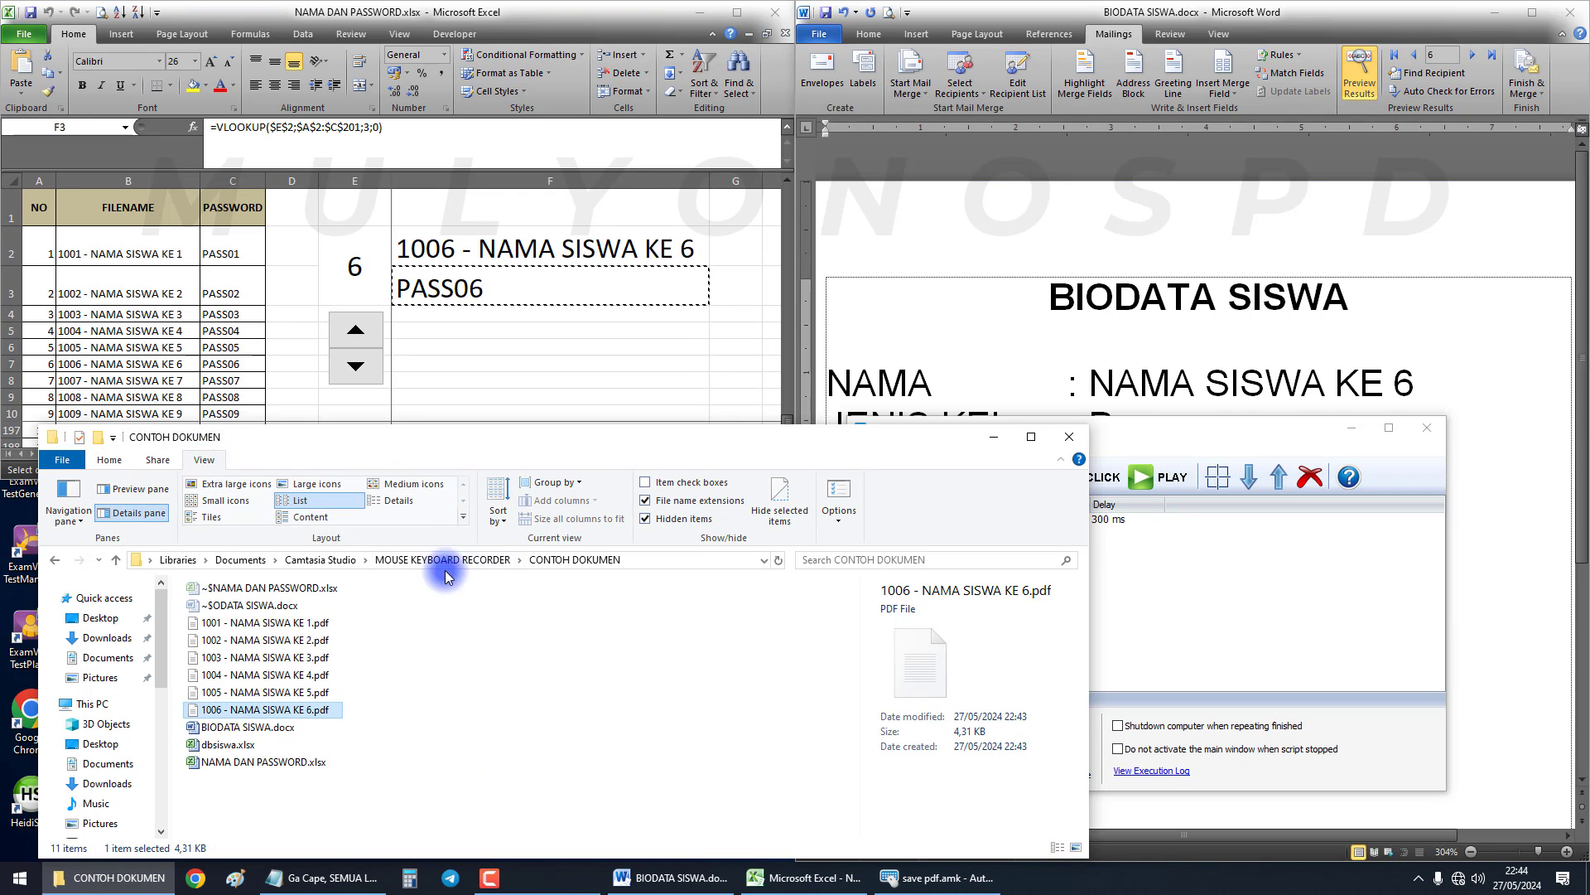
pyautogui.click(290, 520)
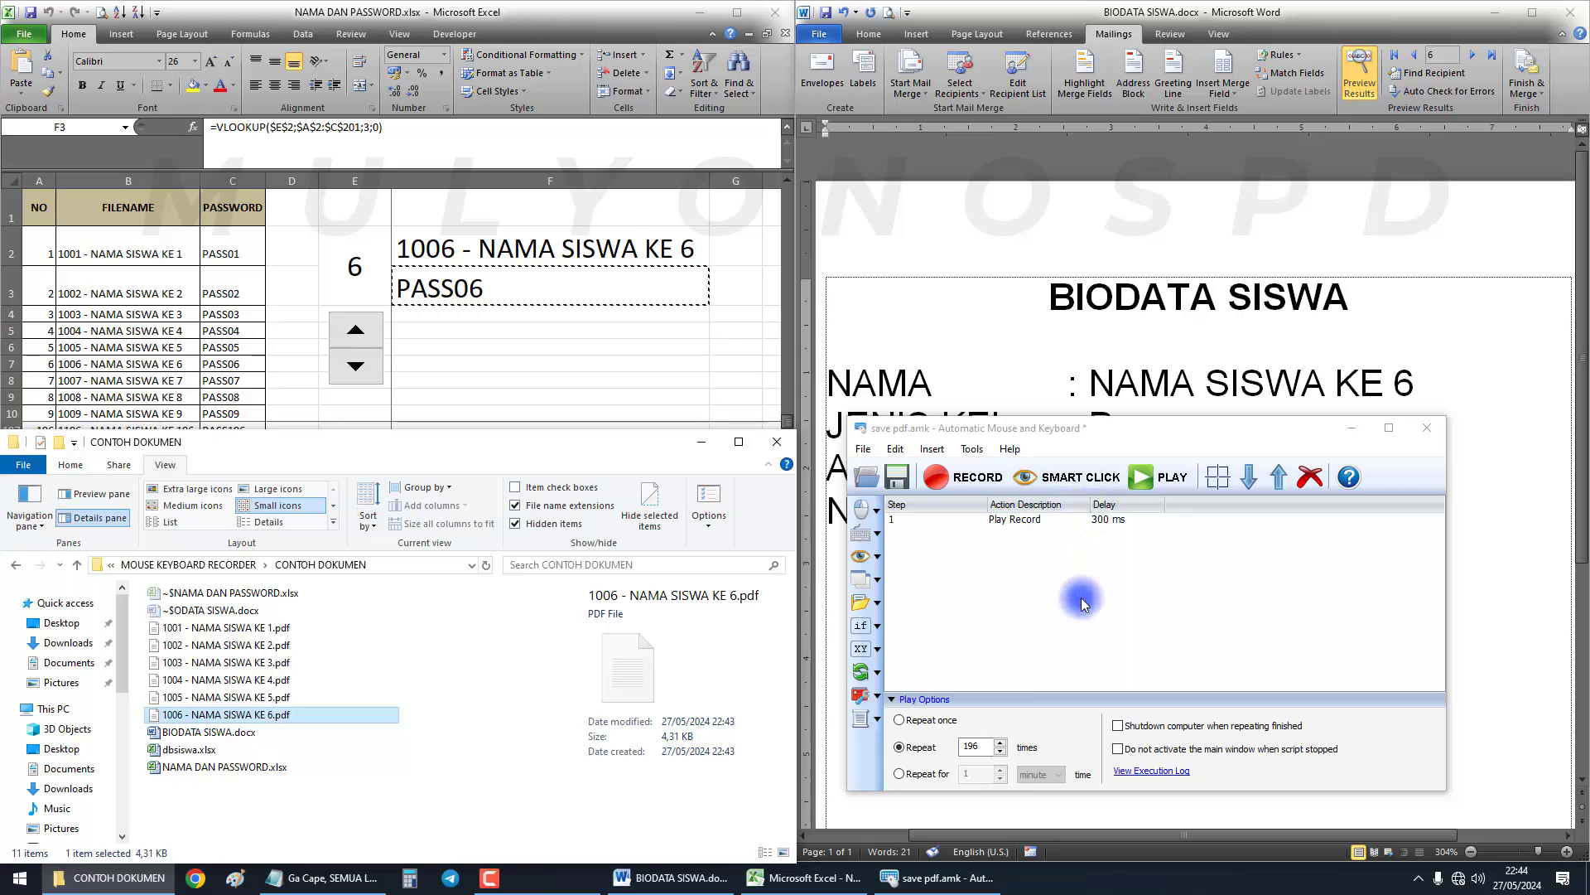
pyautogui.click(372, 270)
# Set the repeat count to 194 and run the macro to export PDFs through student 200
pyautogui.click(363, 268)
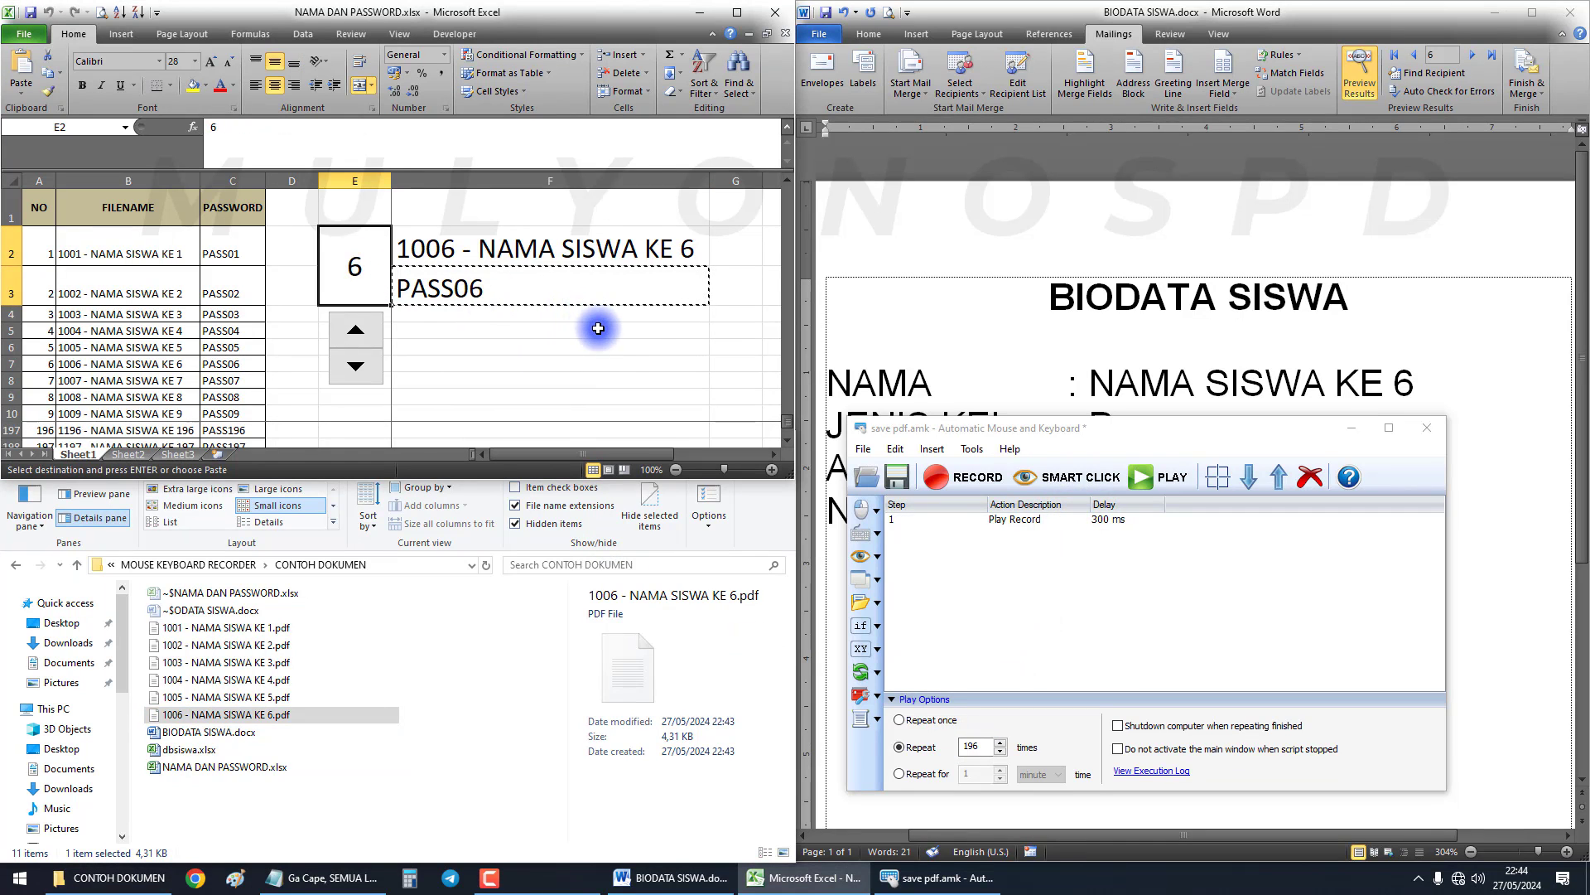
pyautogui.click(1003, 748)
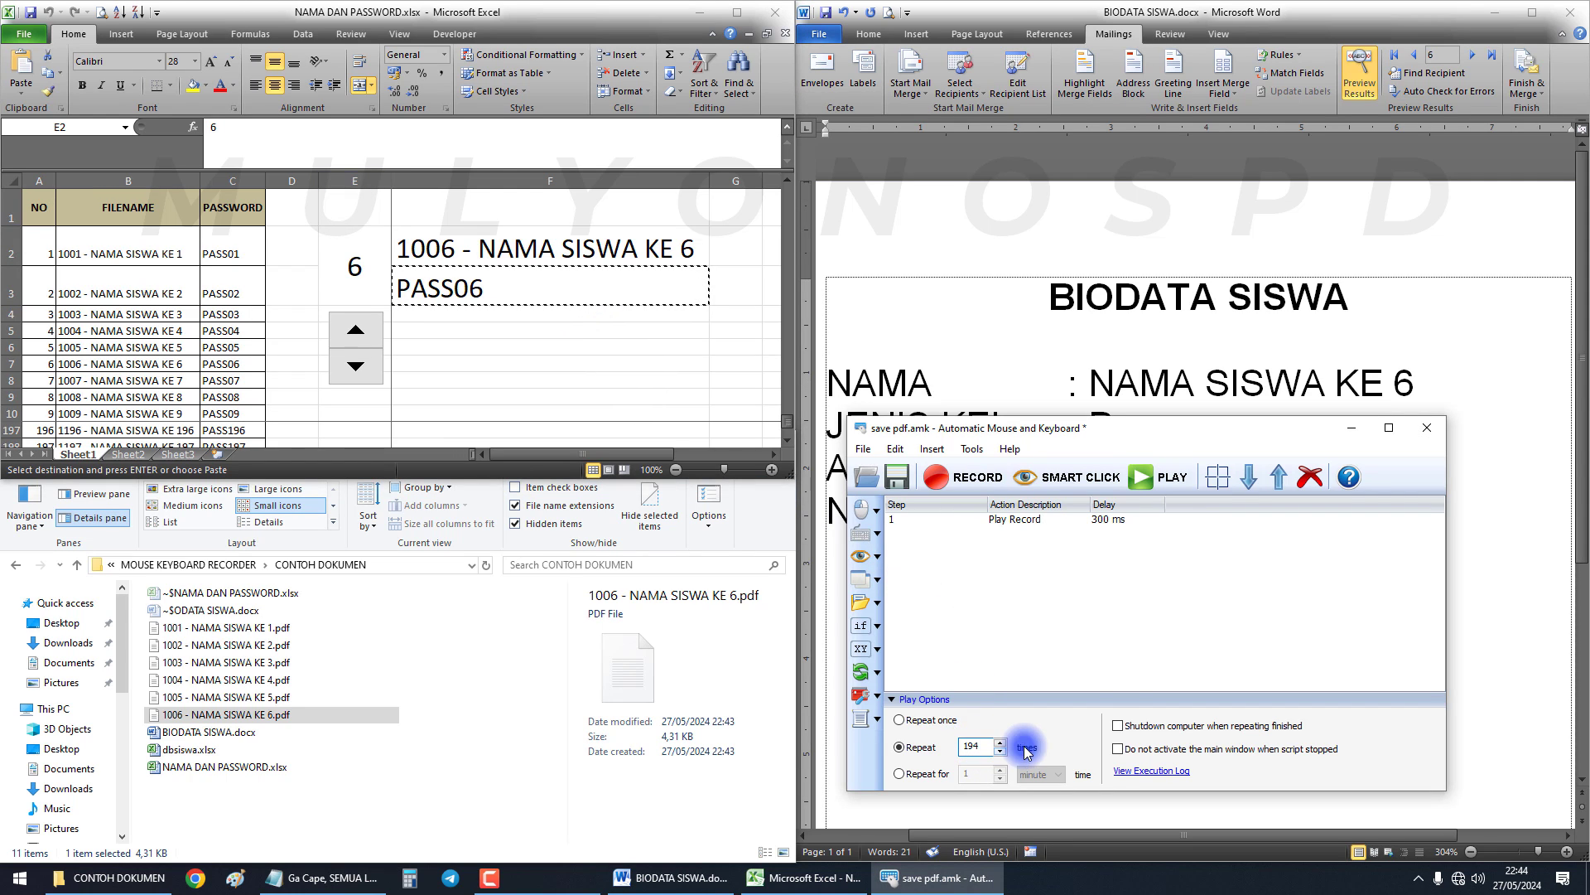
pyautogui.click(1160, 481)
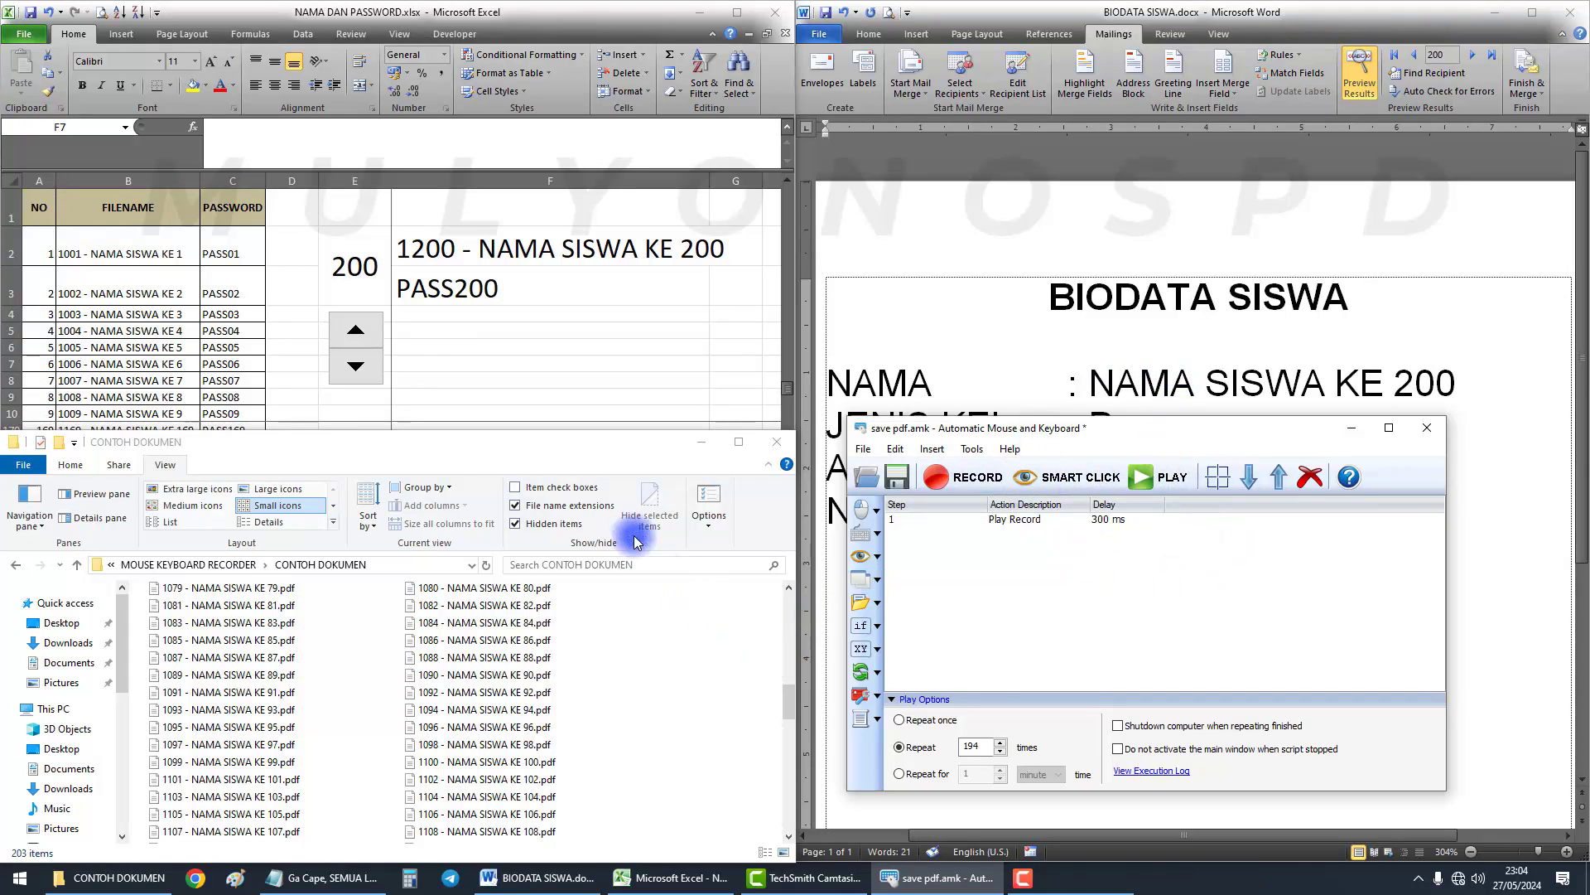
# Check that PDFs 1001, 1002 and 1200 exist in the maximized folder, then minimize it
pyautogui.click(738, 442)
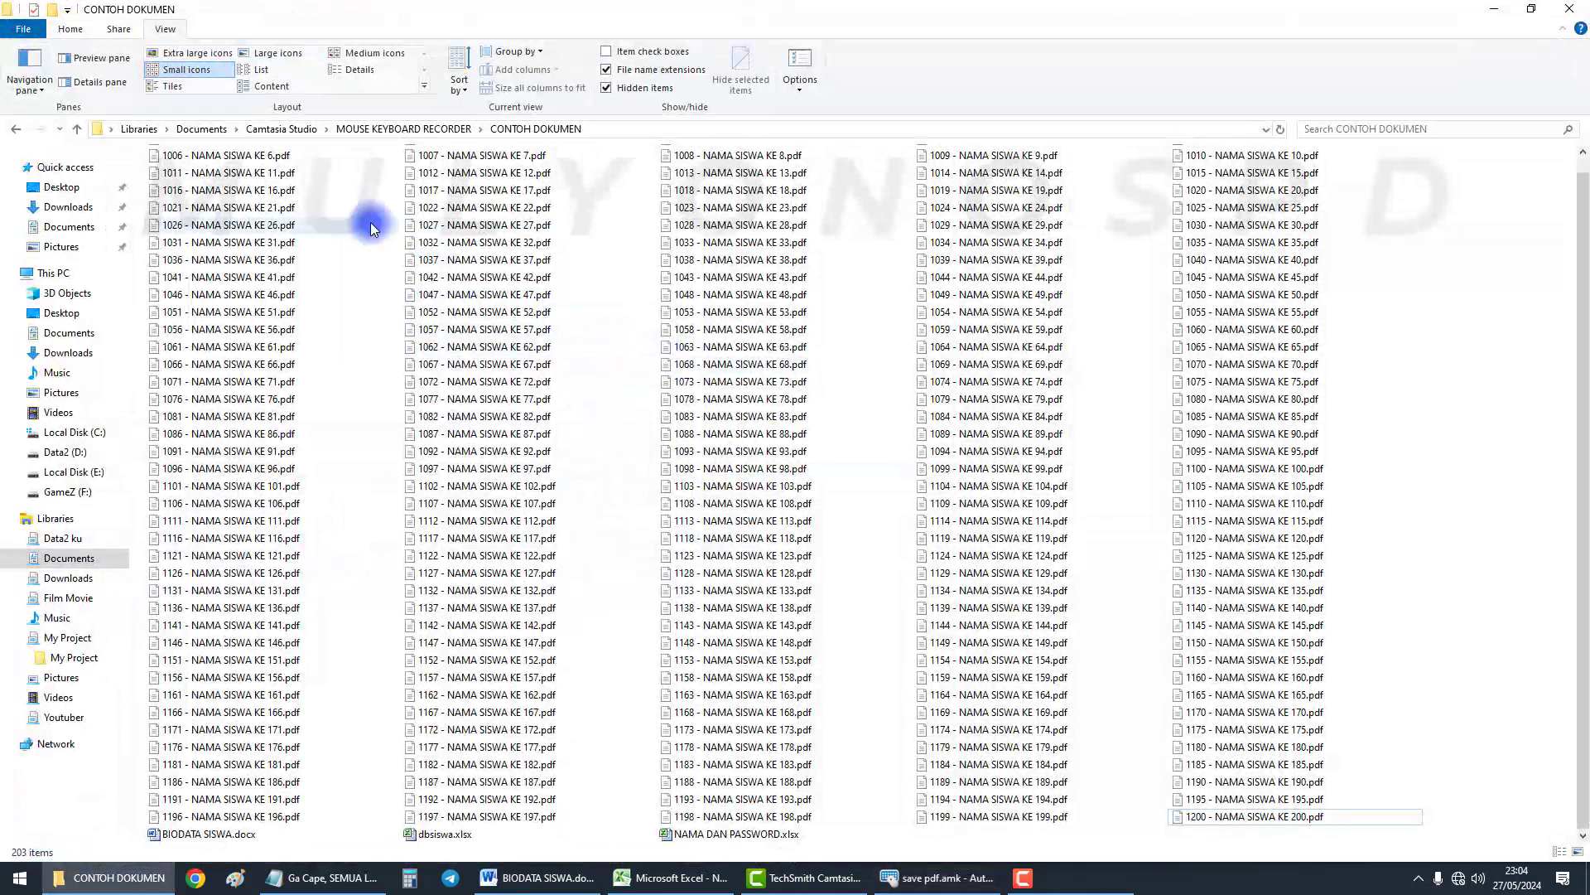
pyautogui.scroll(1, 370, 222)
pyautogui.click(279, 160)
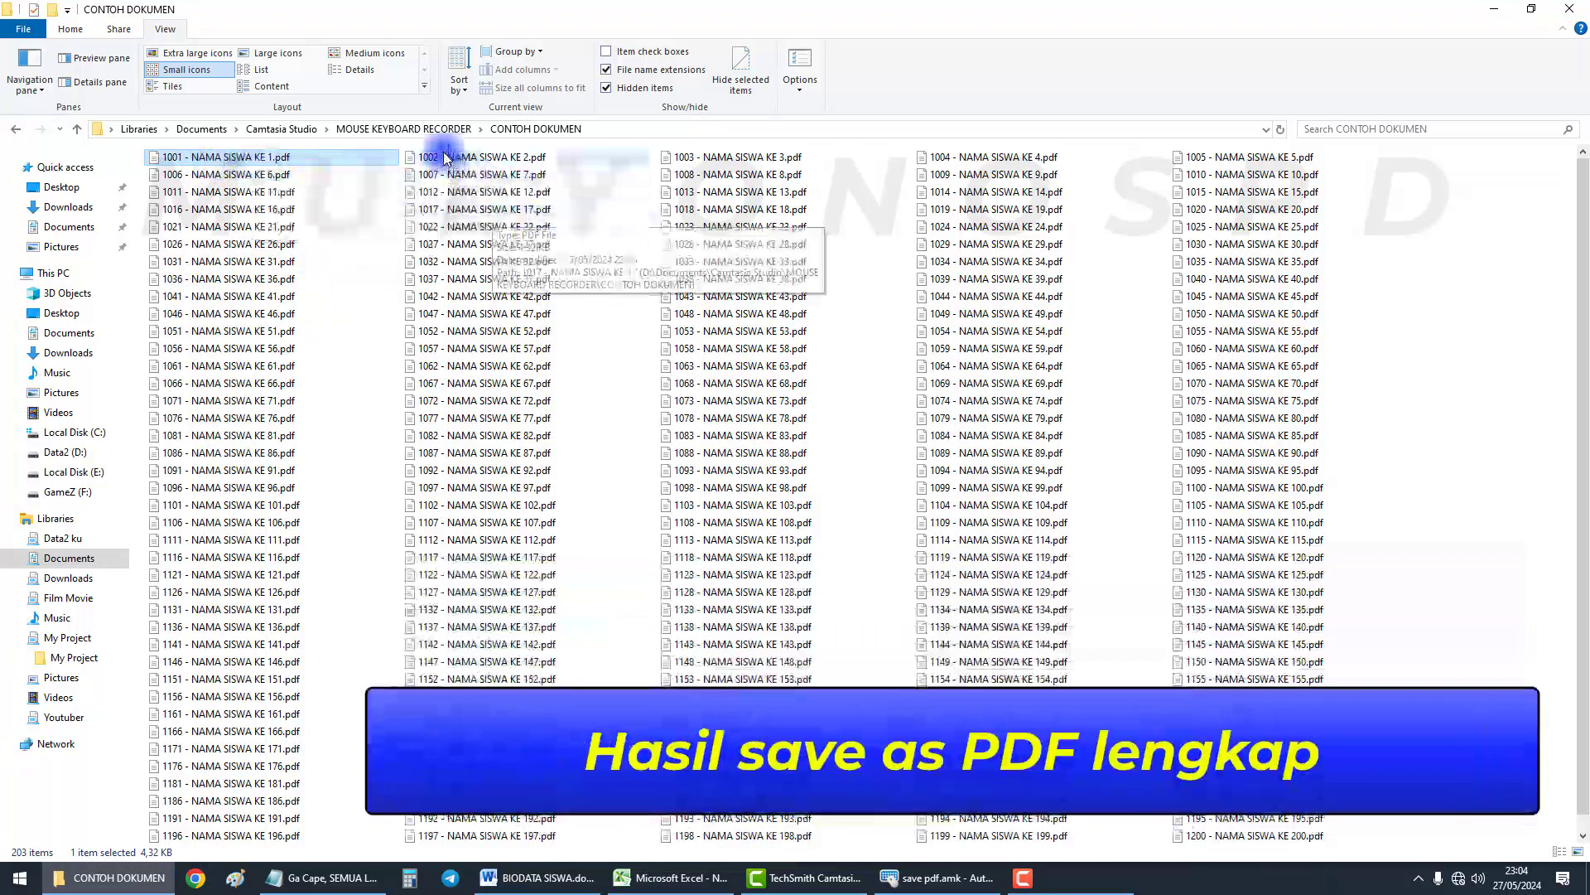
pyautogui.click(497, 157)
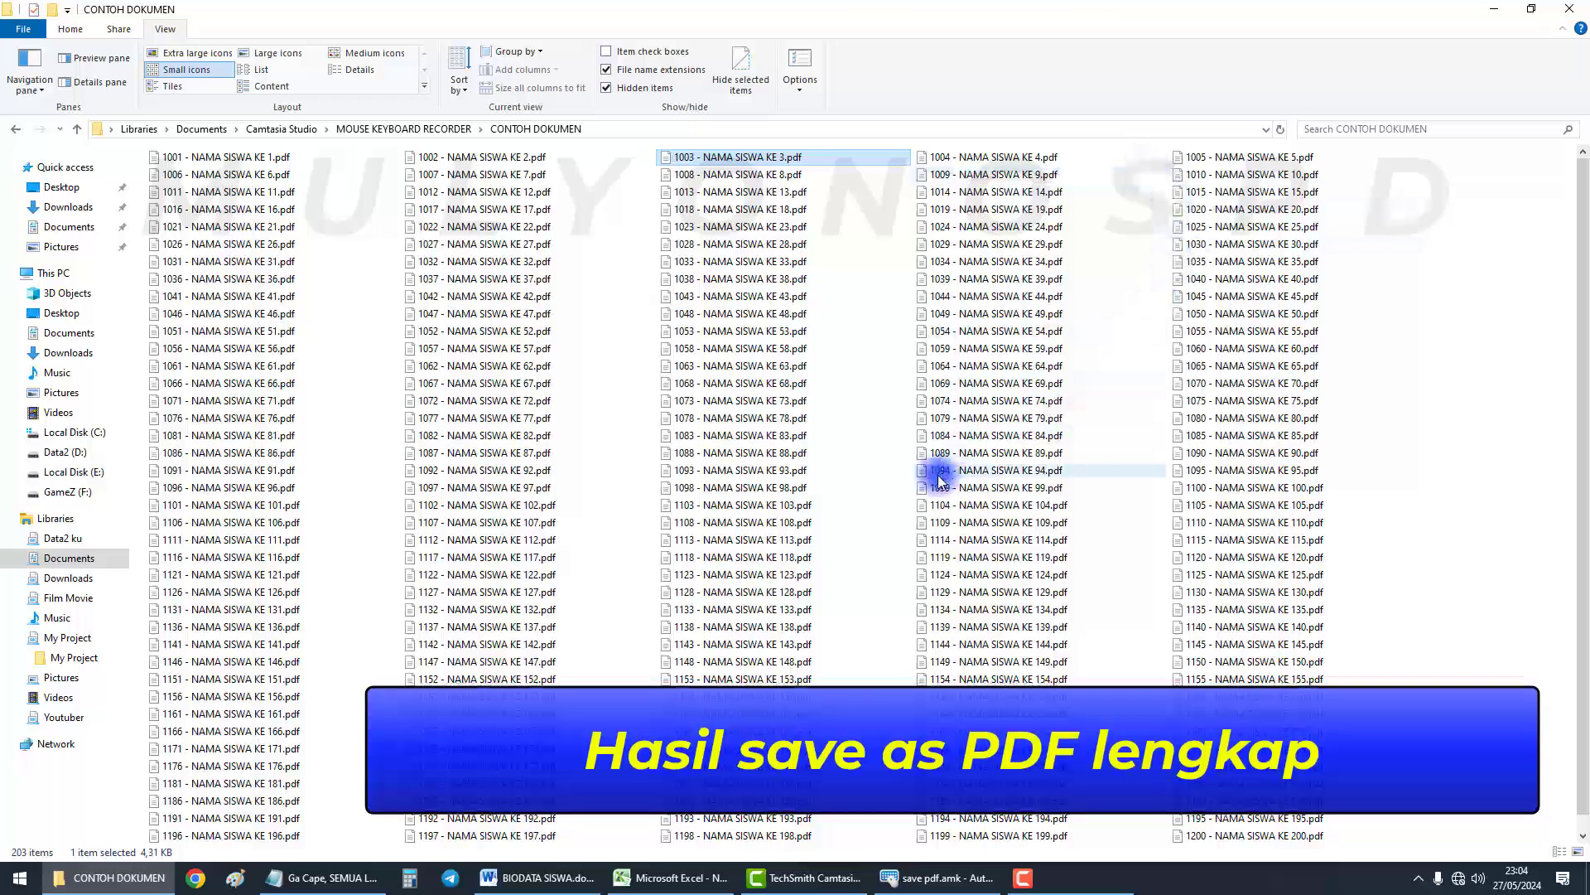
pyautogui.scroll(-1, 933, 461)
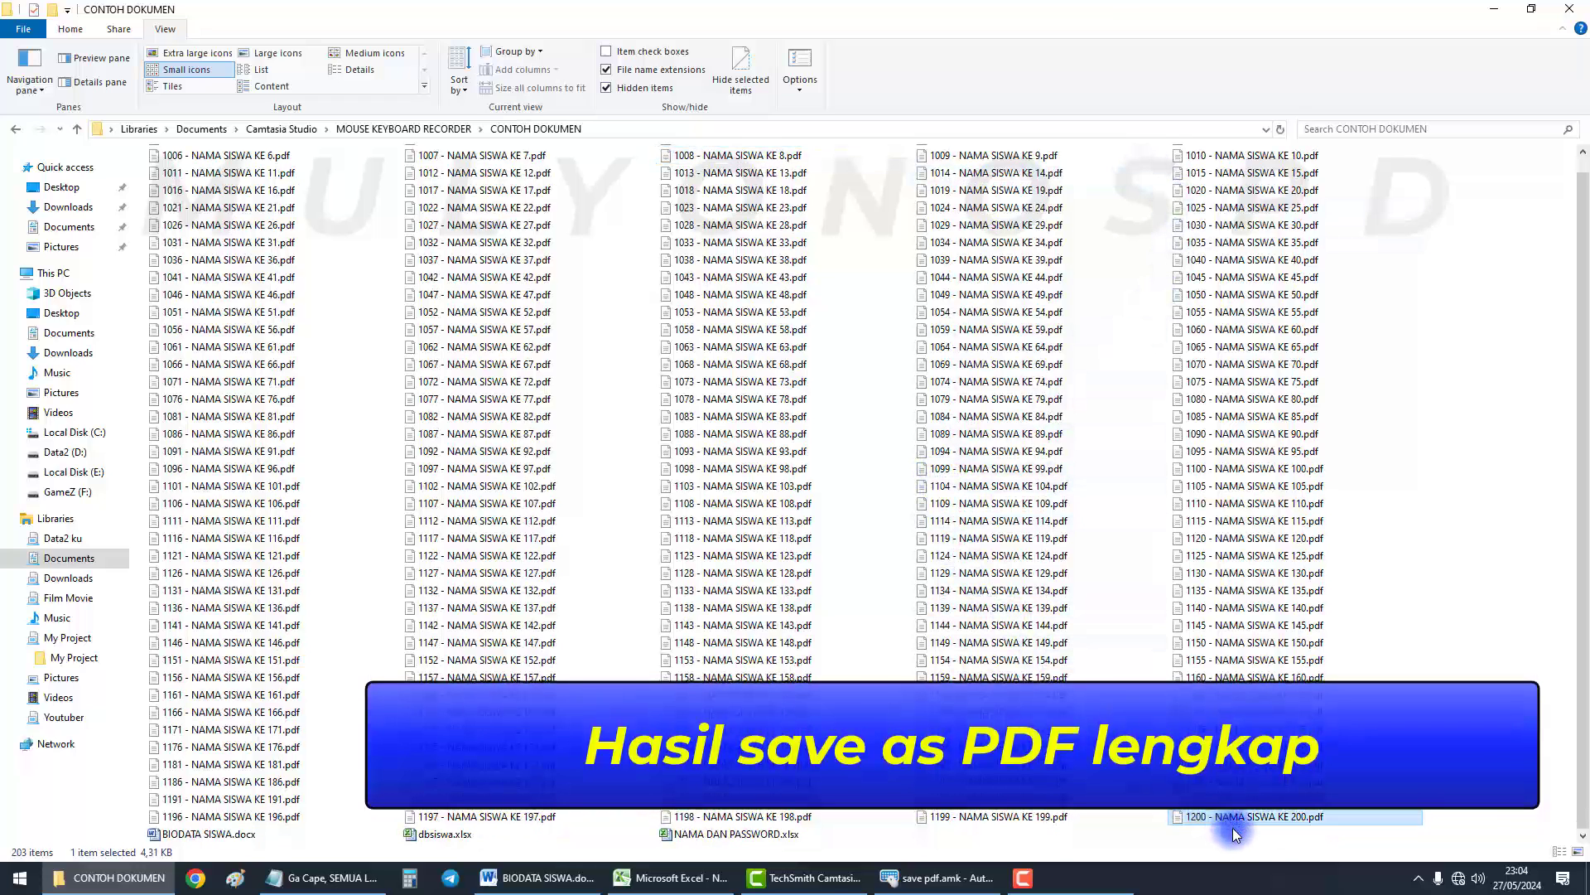
pyautogui.click(1196, 823)
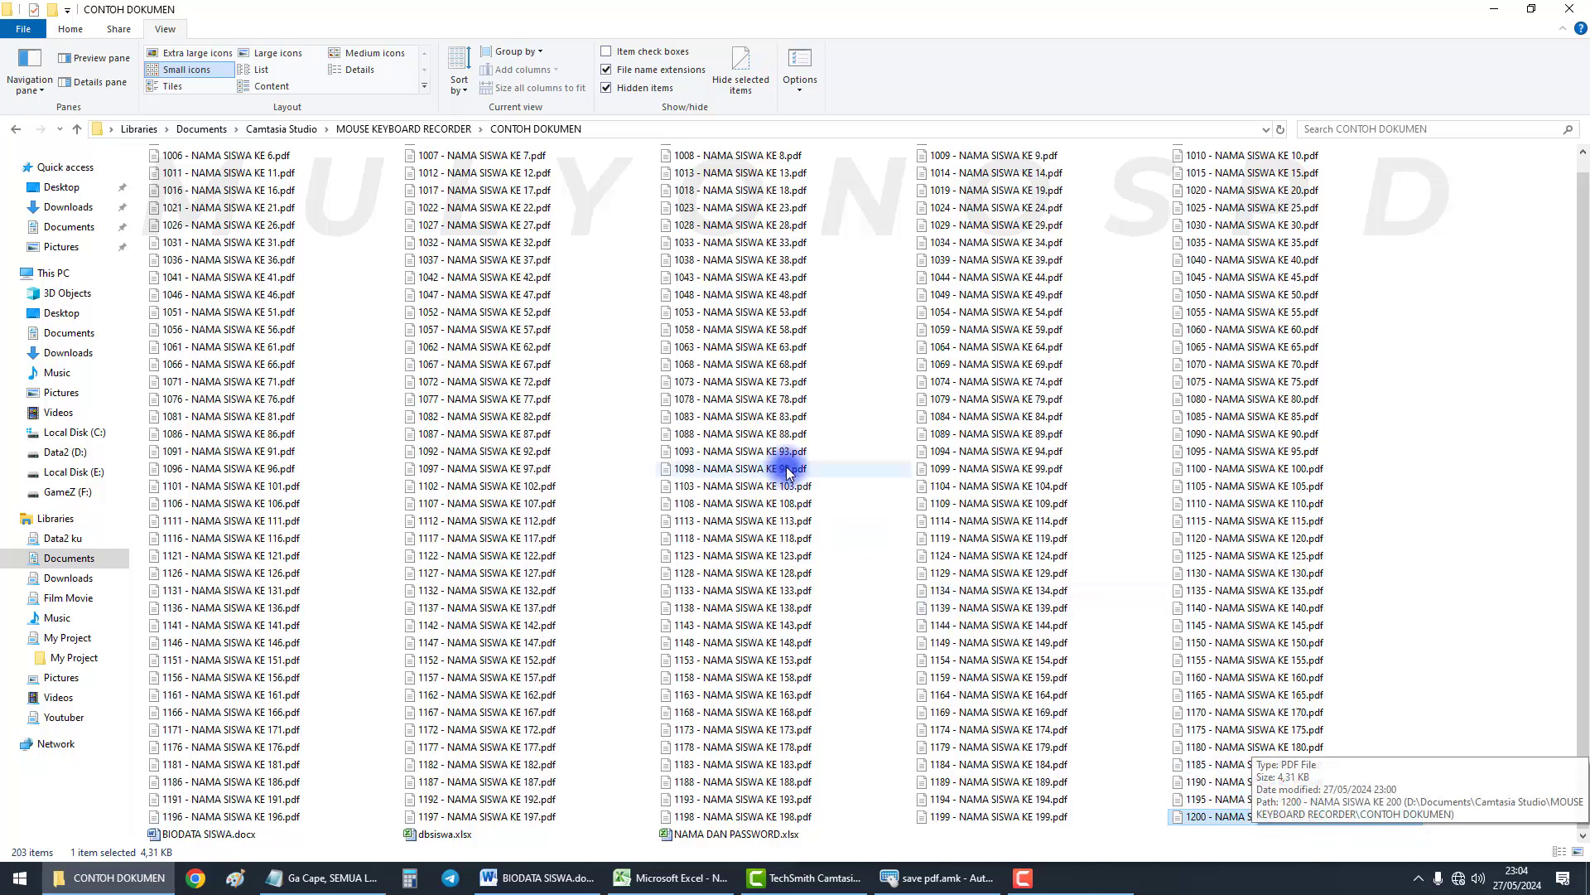
pyautogui.scroll(1, 787, 462)
pyautogui.click(1494, 10)
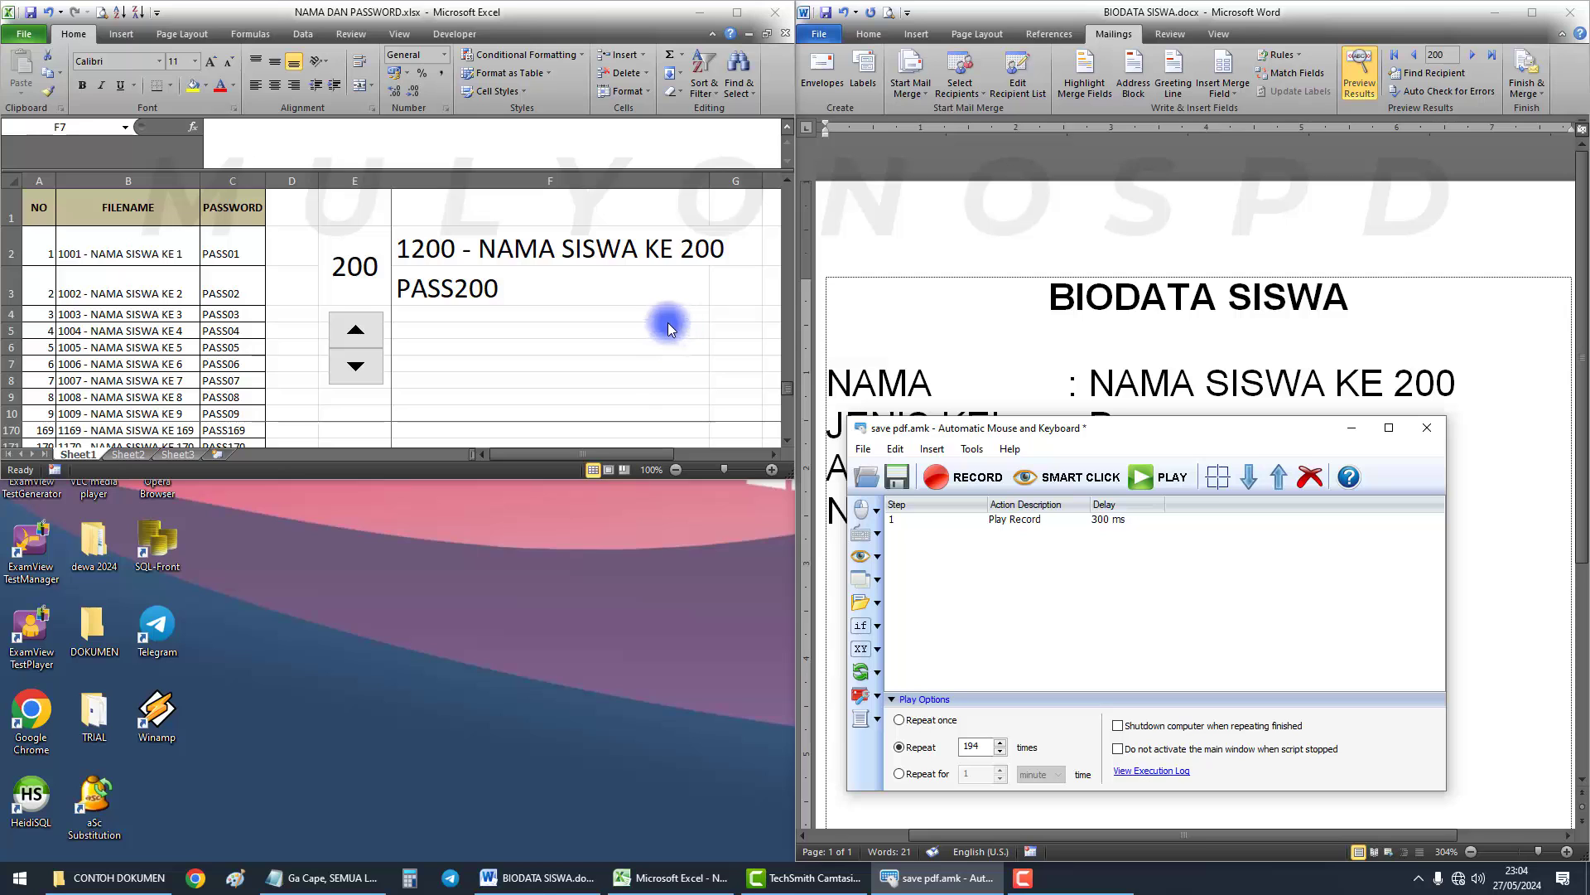
# Move the macro window to the left and re-save save pdf.amk
pyautogui.click(535, 301)
pyautogui.click(533, 297)
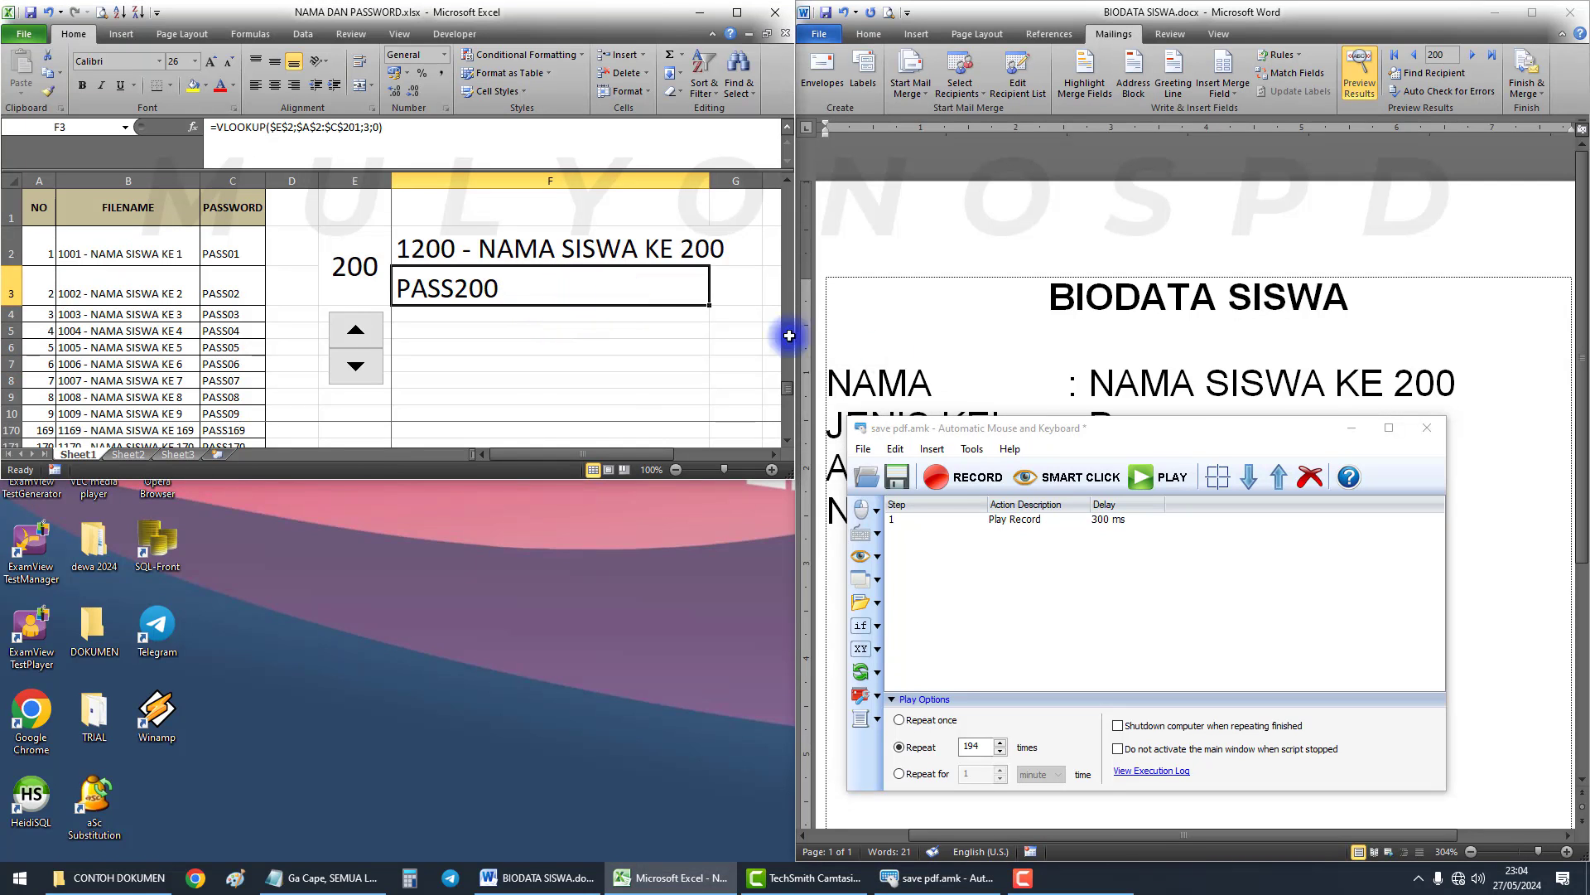
pyautogui.moveTo(1268, 442); pyautogui.dragTo(531, 456)
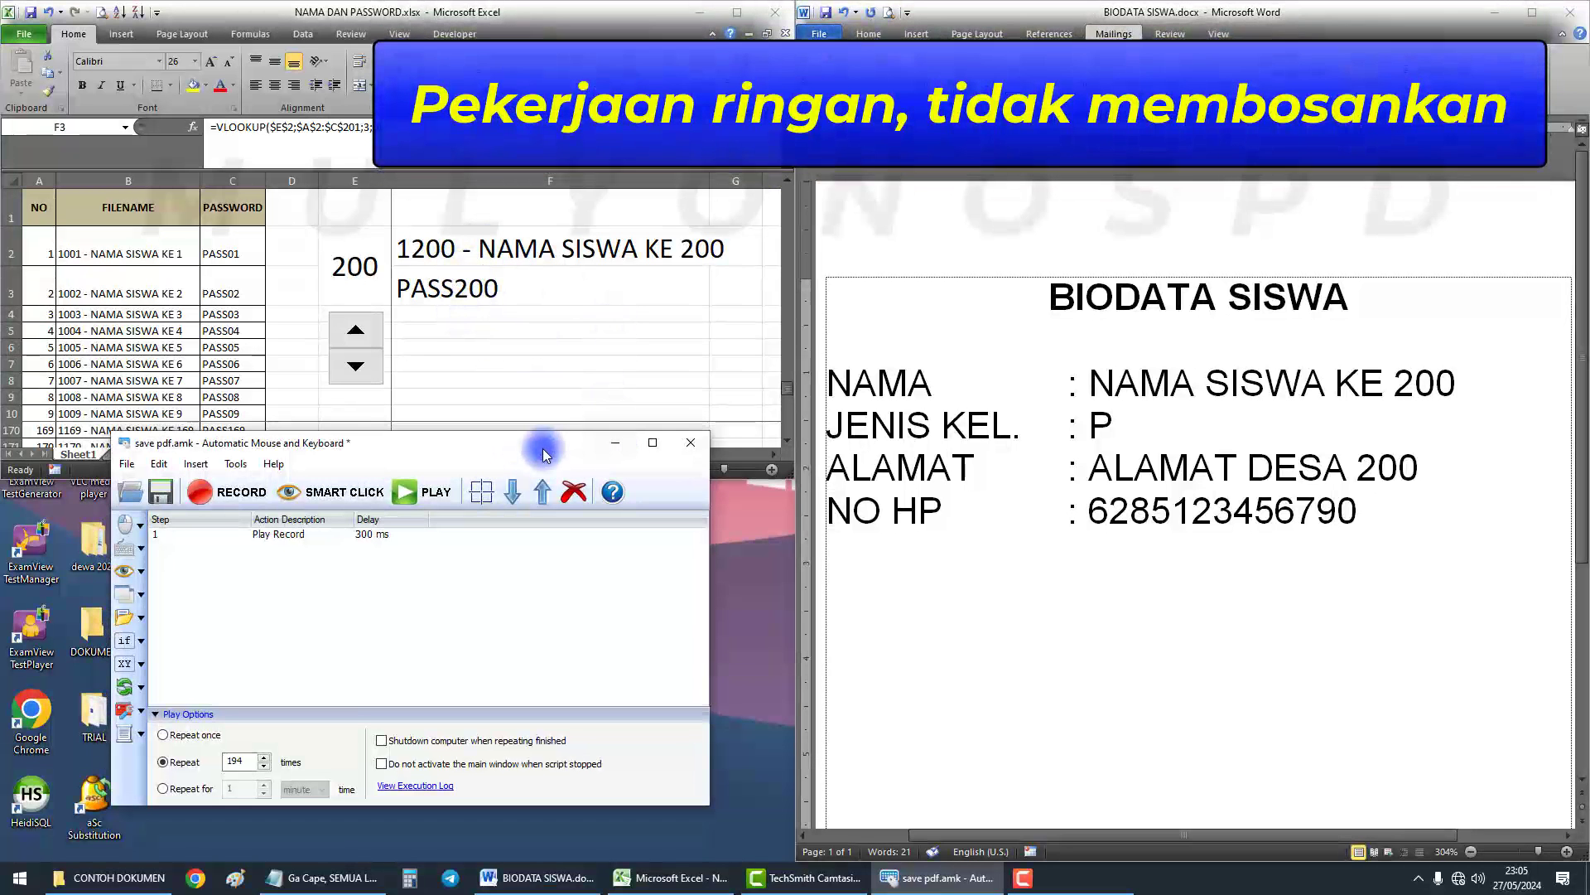
pyautogui.moveTo(498, 439)
pyautogui.mouseDown()
pyautogui.moveTo(540, 453)
pyautogui.moveTo(486, 461)
pyautogui.mouseUp()
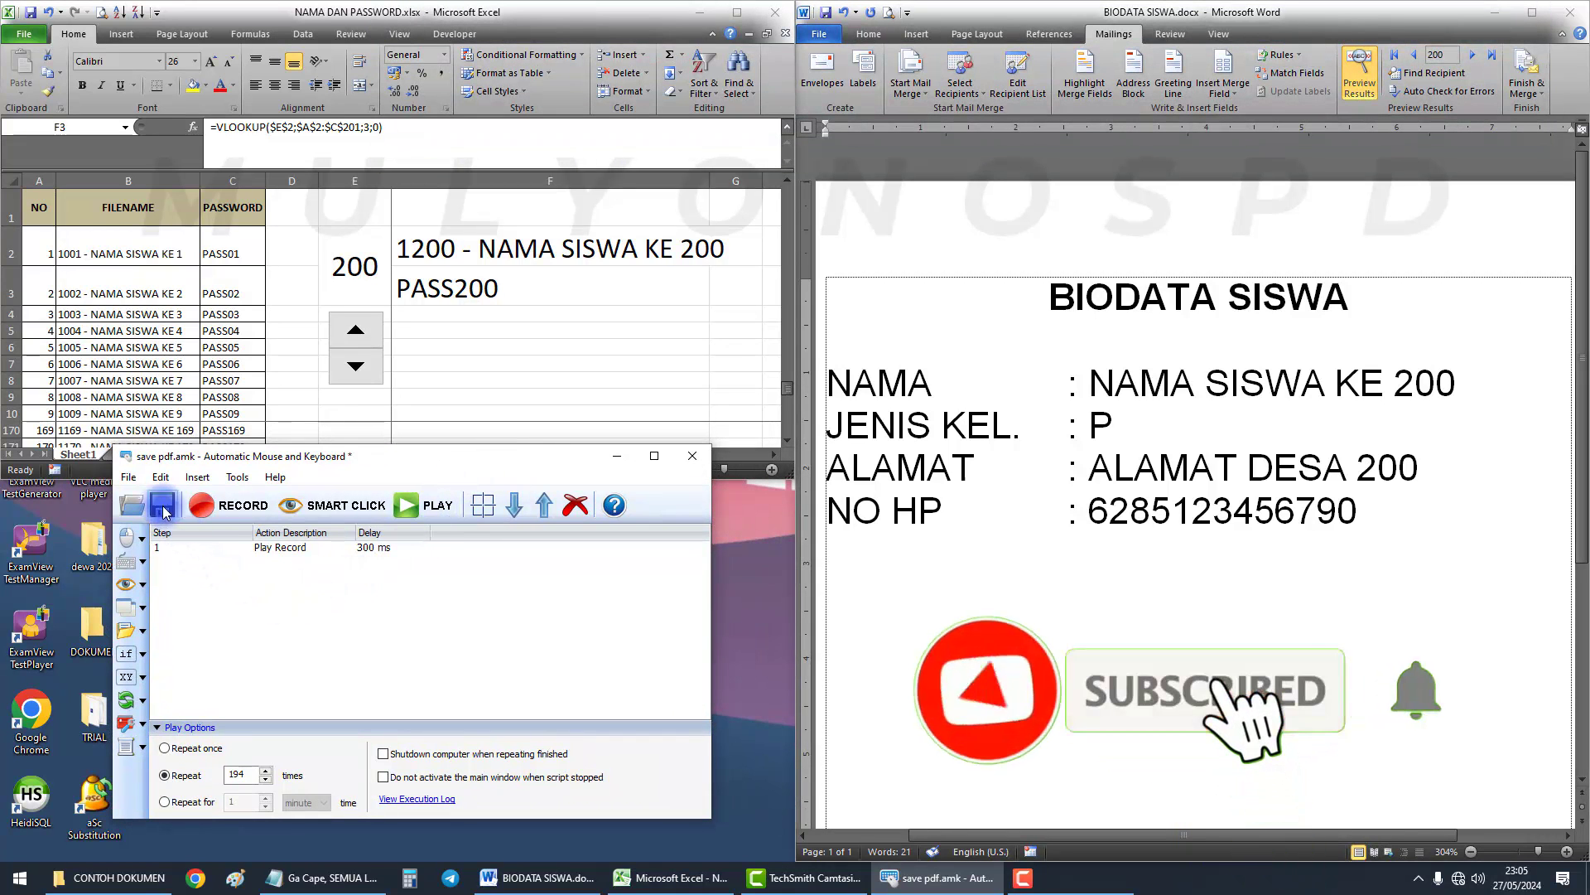
pyautogui.click(163, 504)
pyautogui.click(325, 552)
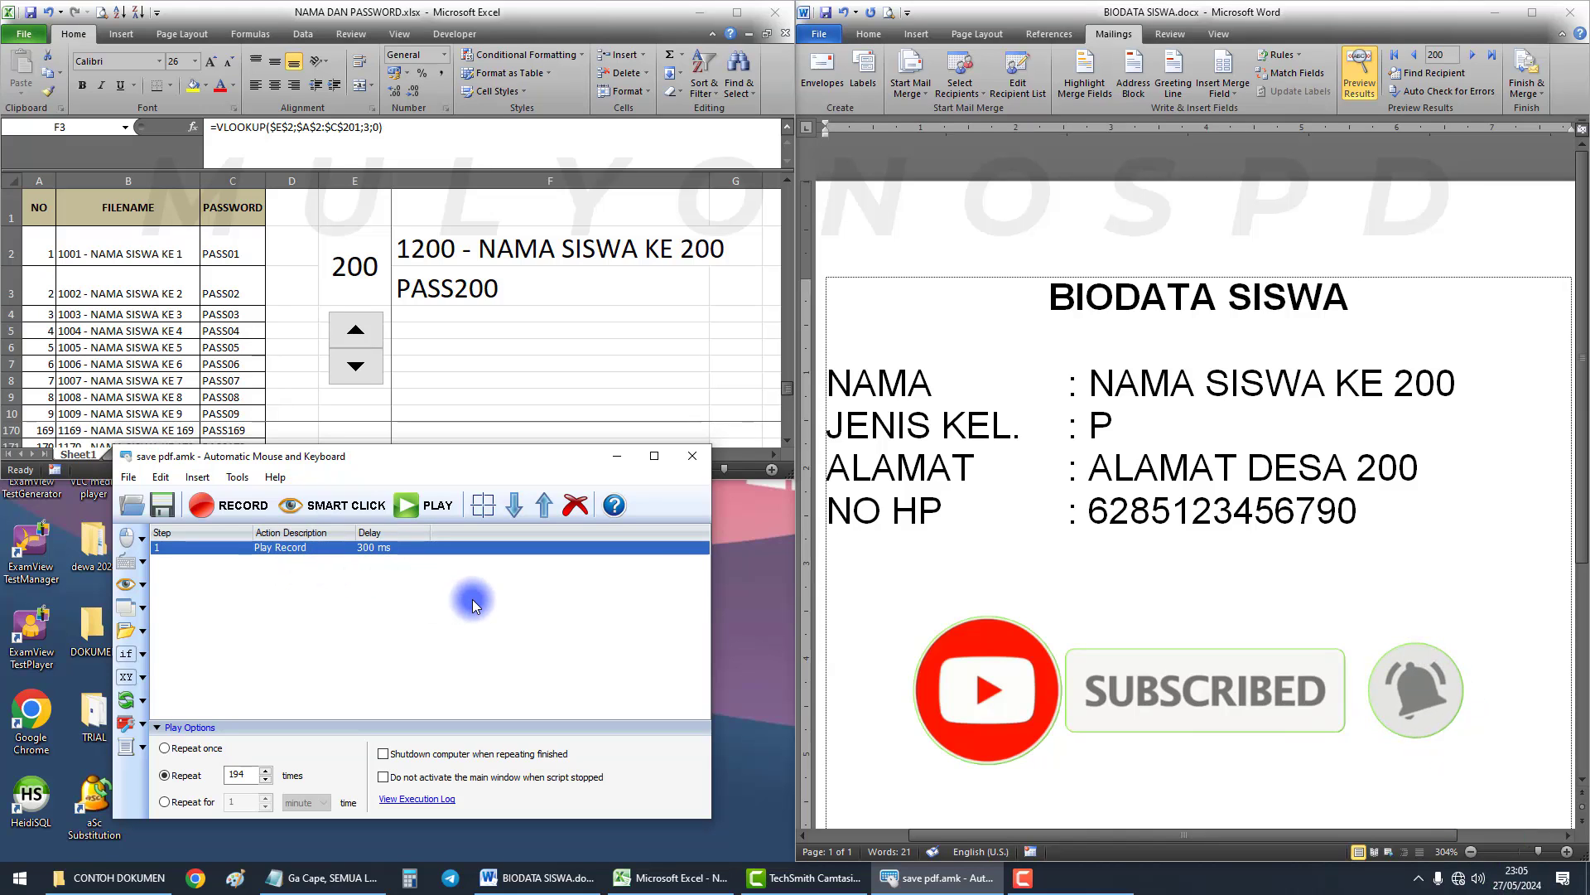